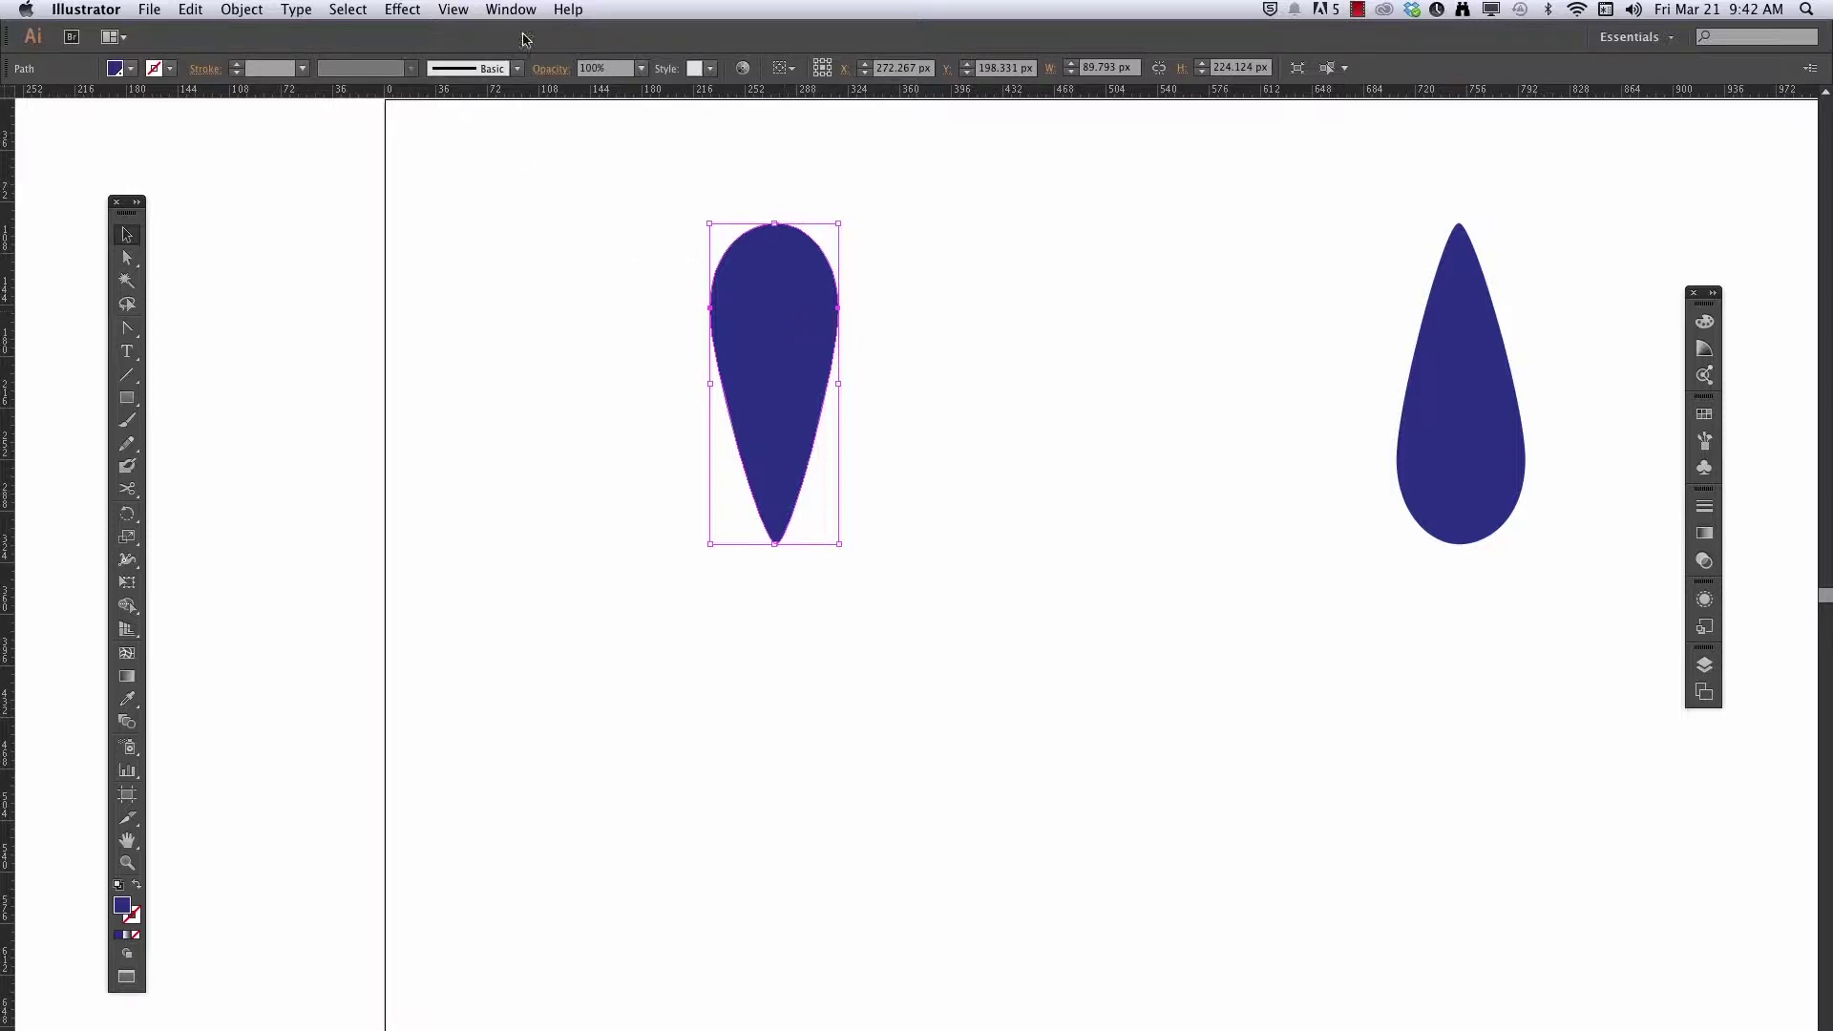
Create a copy of the left teardrop rotated 18° about a point in its lower half, between its middle and pointed end
click(550, 69)
click(127, 513)
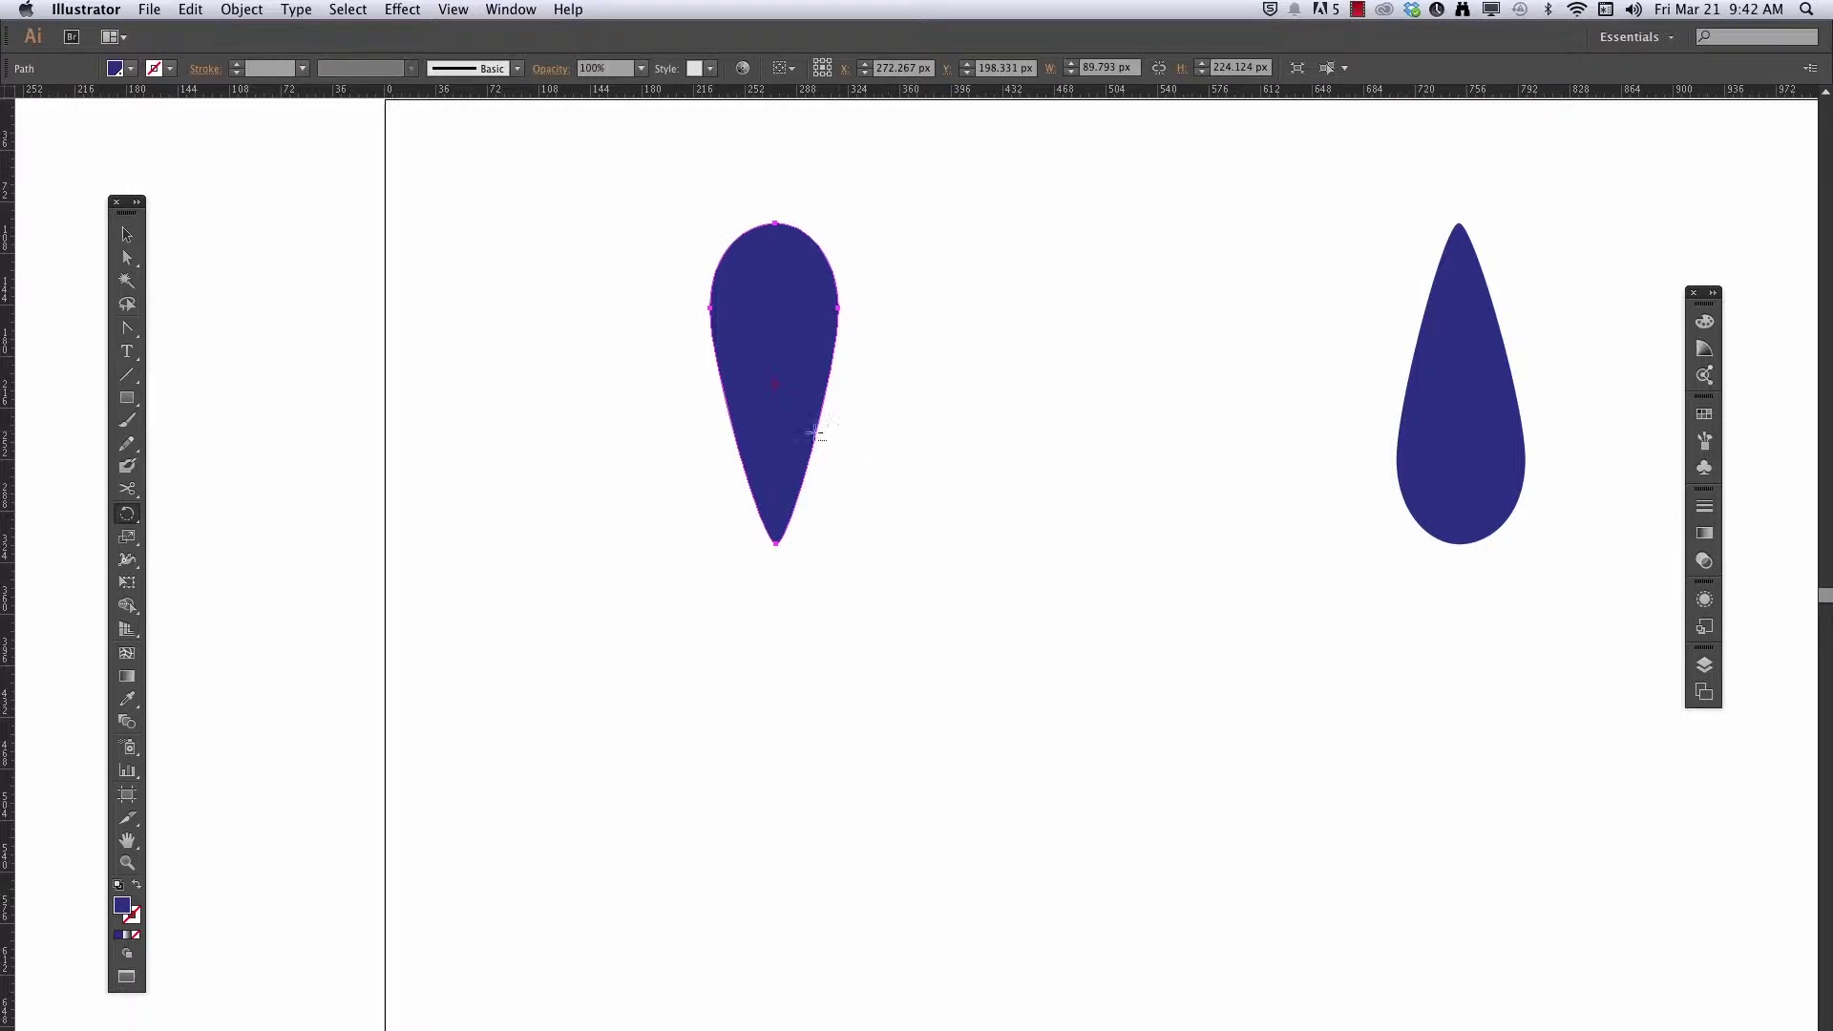
alt+click(775, 457)
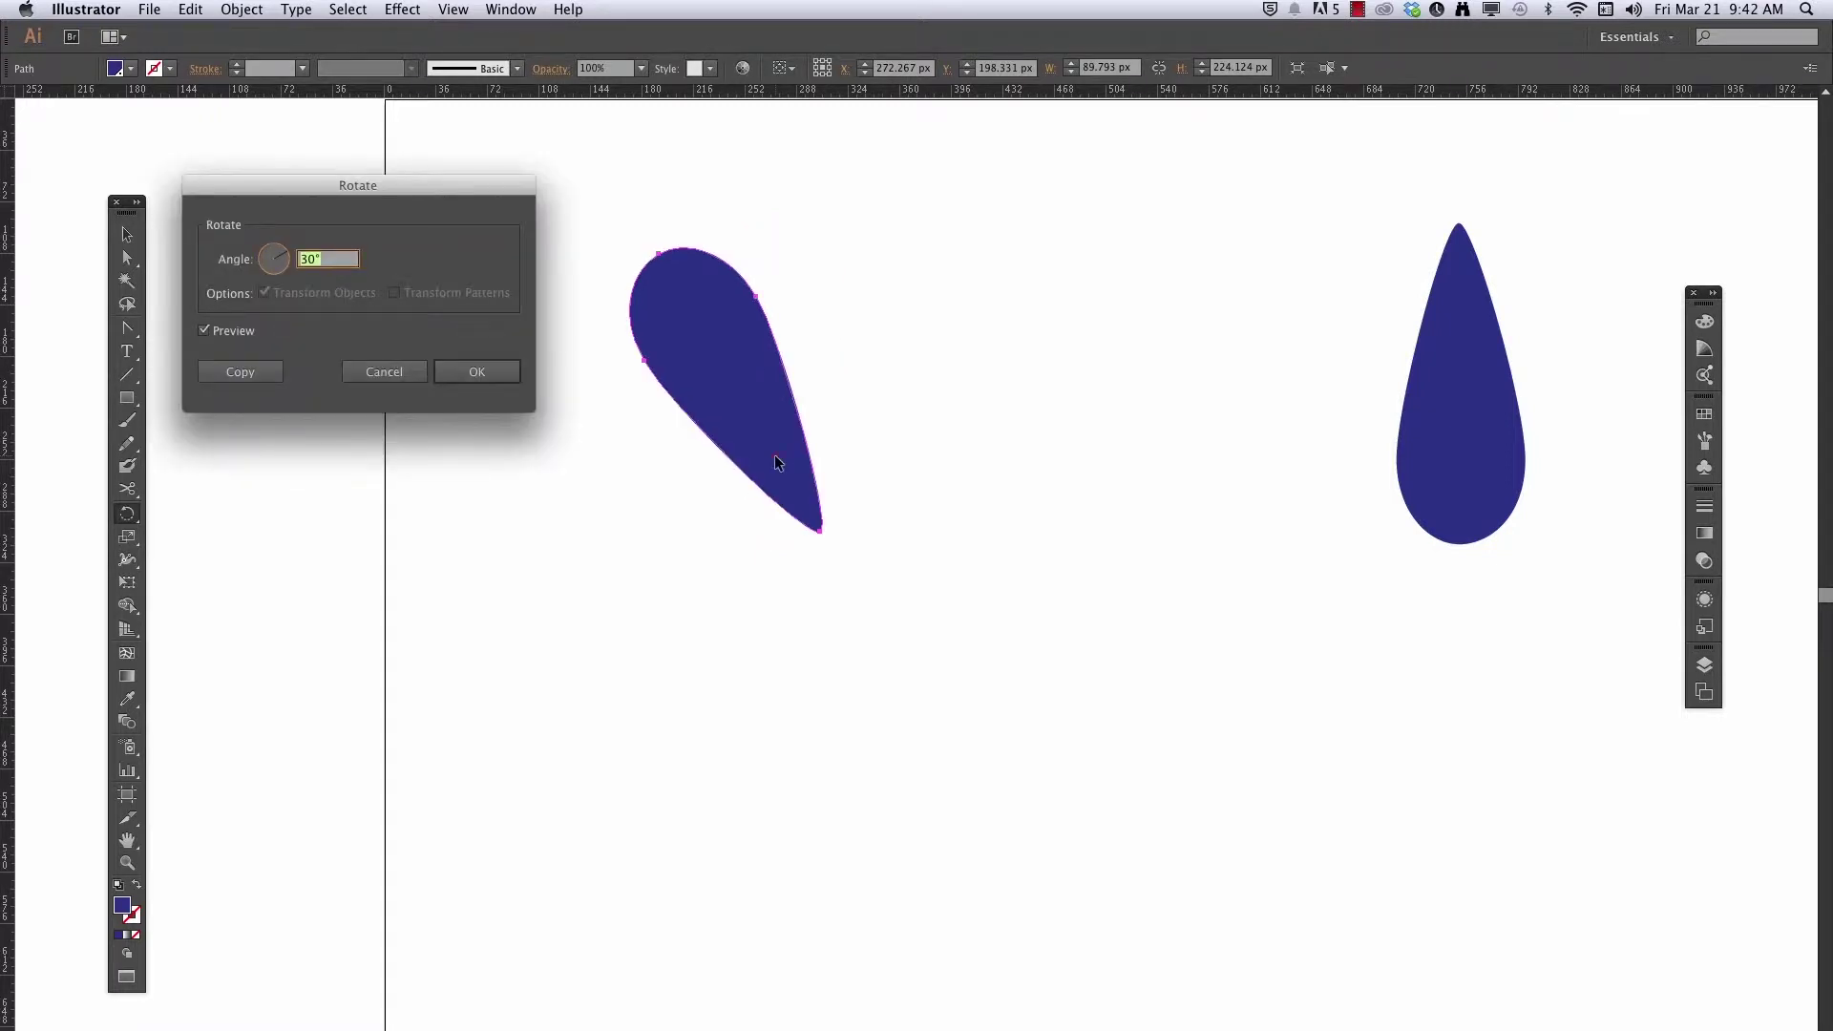
drag(382, 187, 1136, 166)
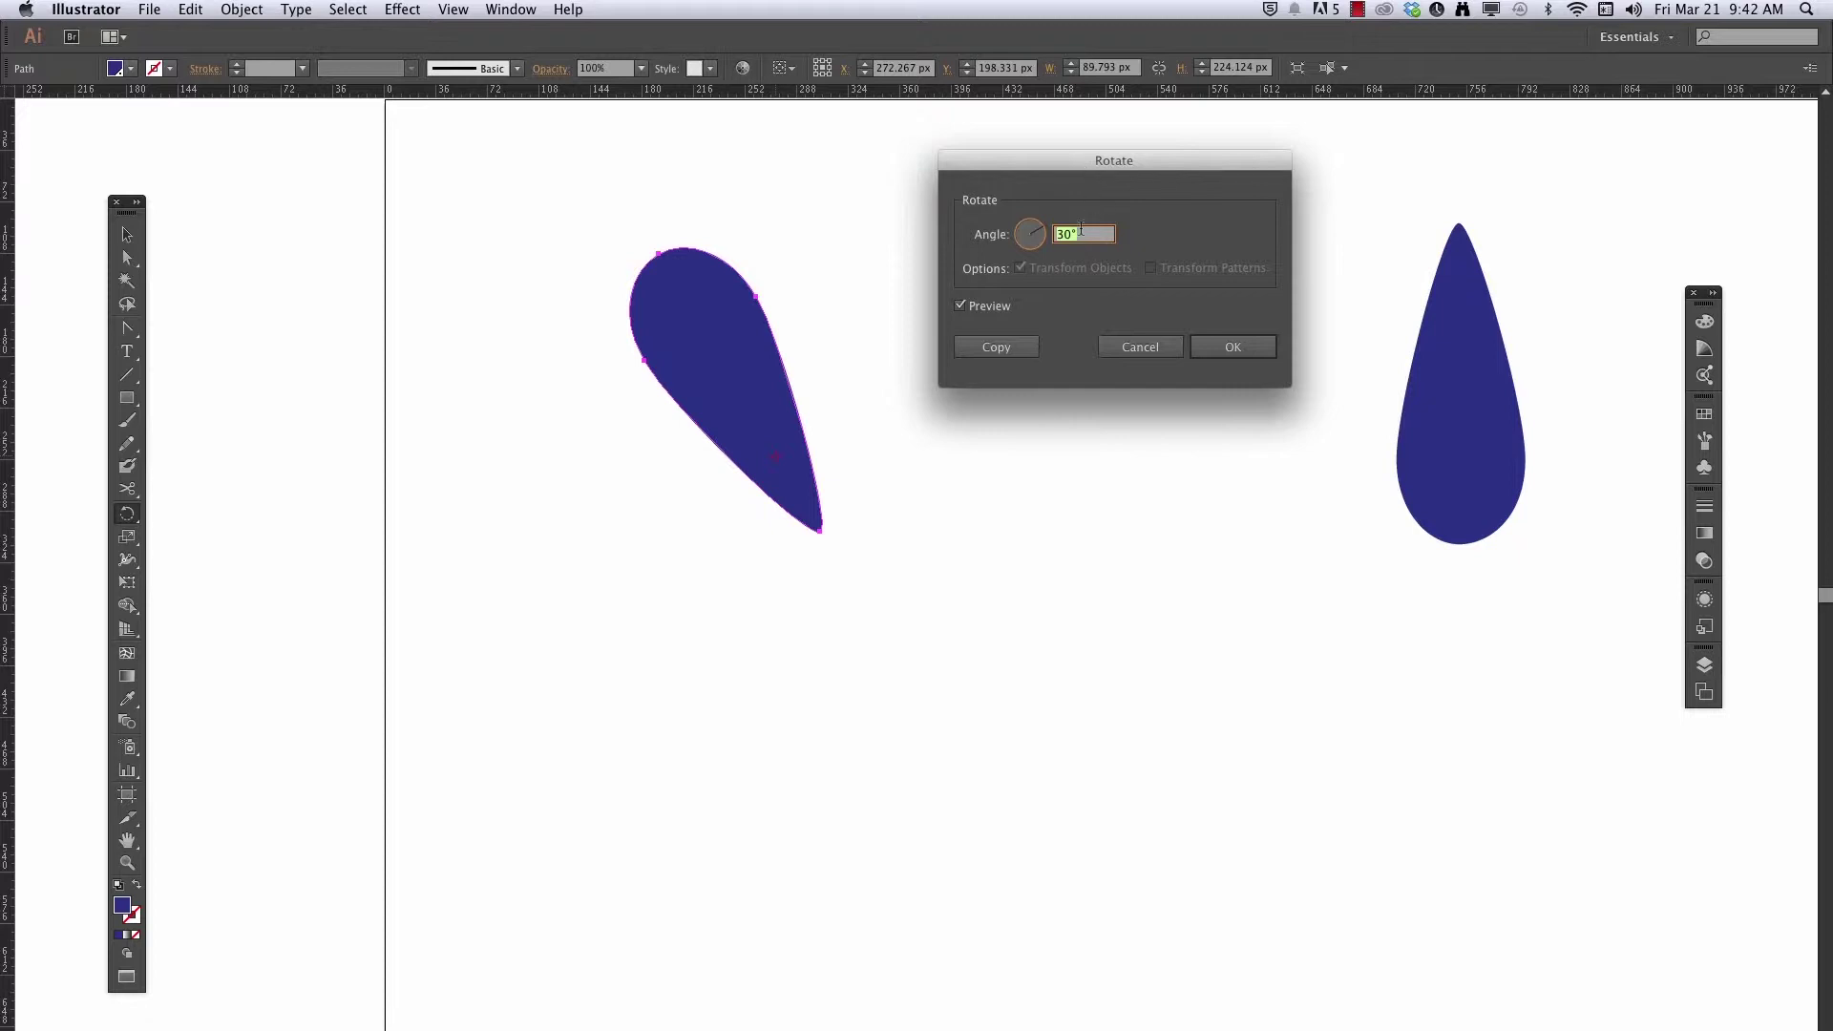
text(18)
click(998, 346)
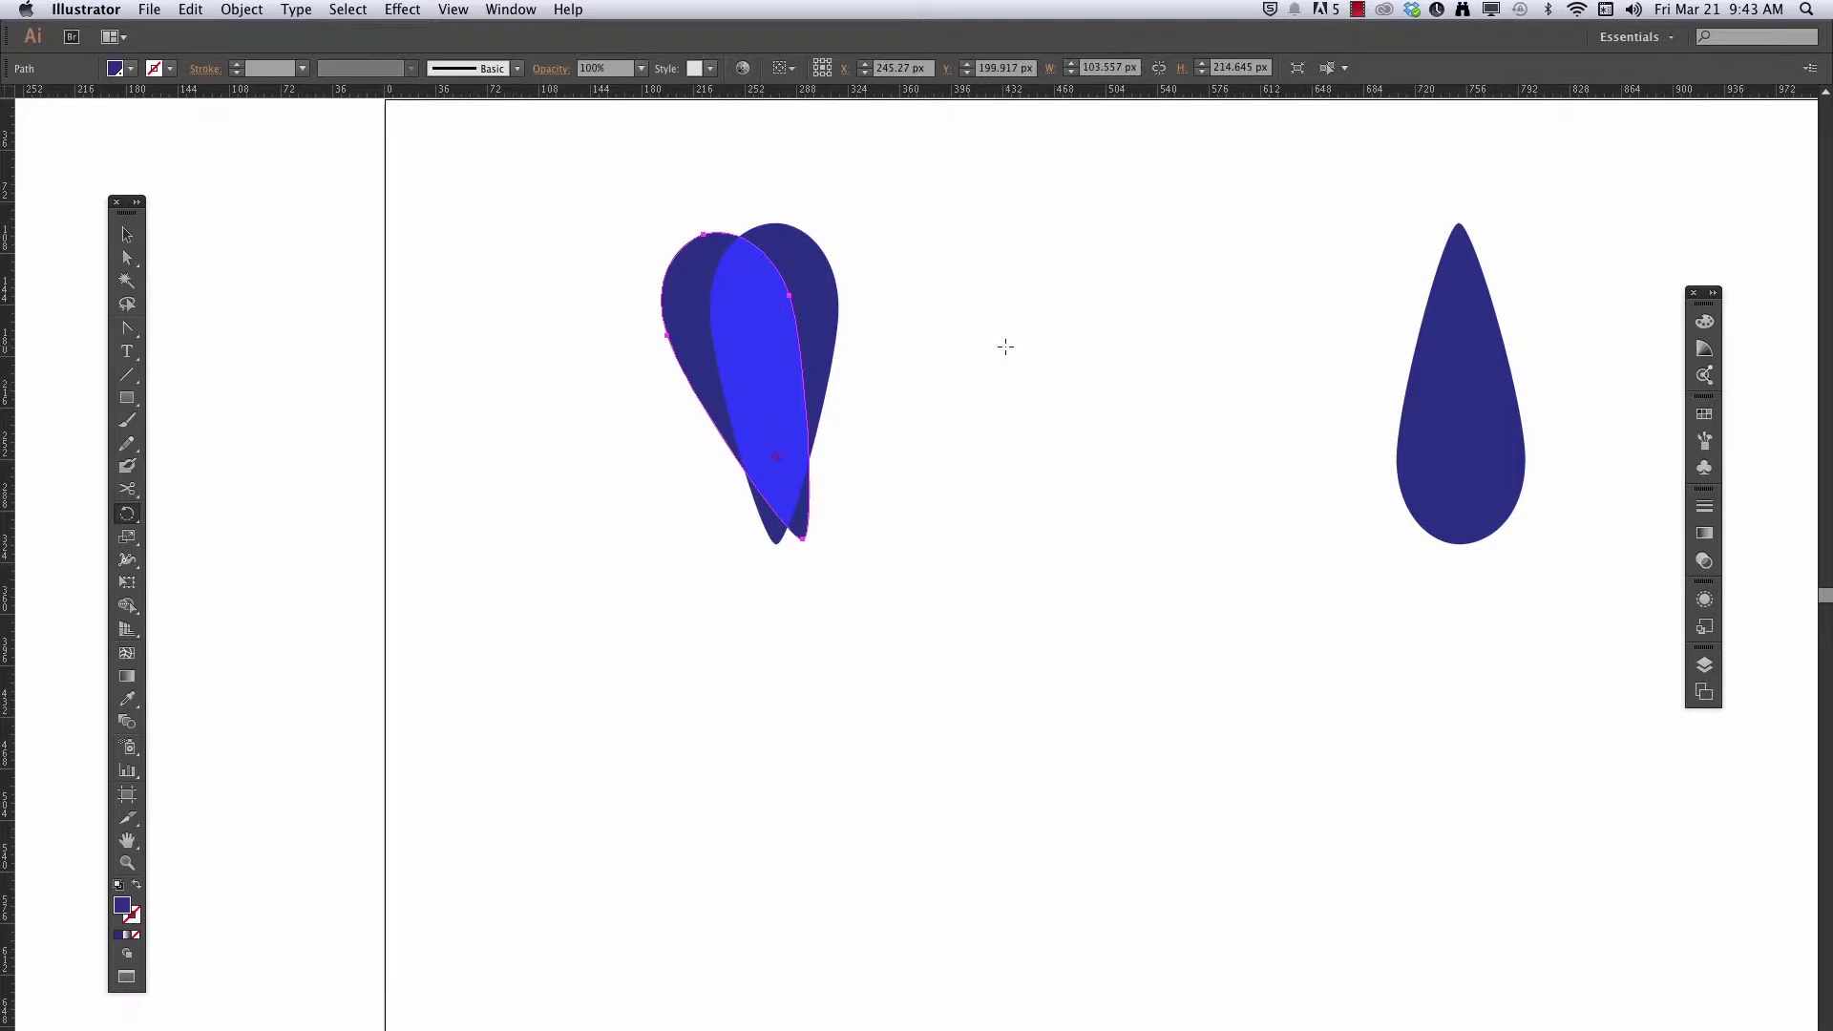
Repeat the rotated copy with Transform Again until the petals form a full circular flower, and deselect it
click(246, 11)
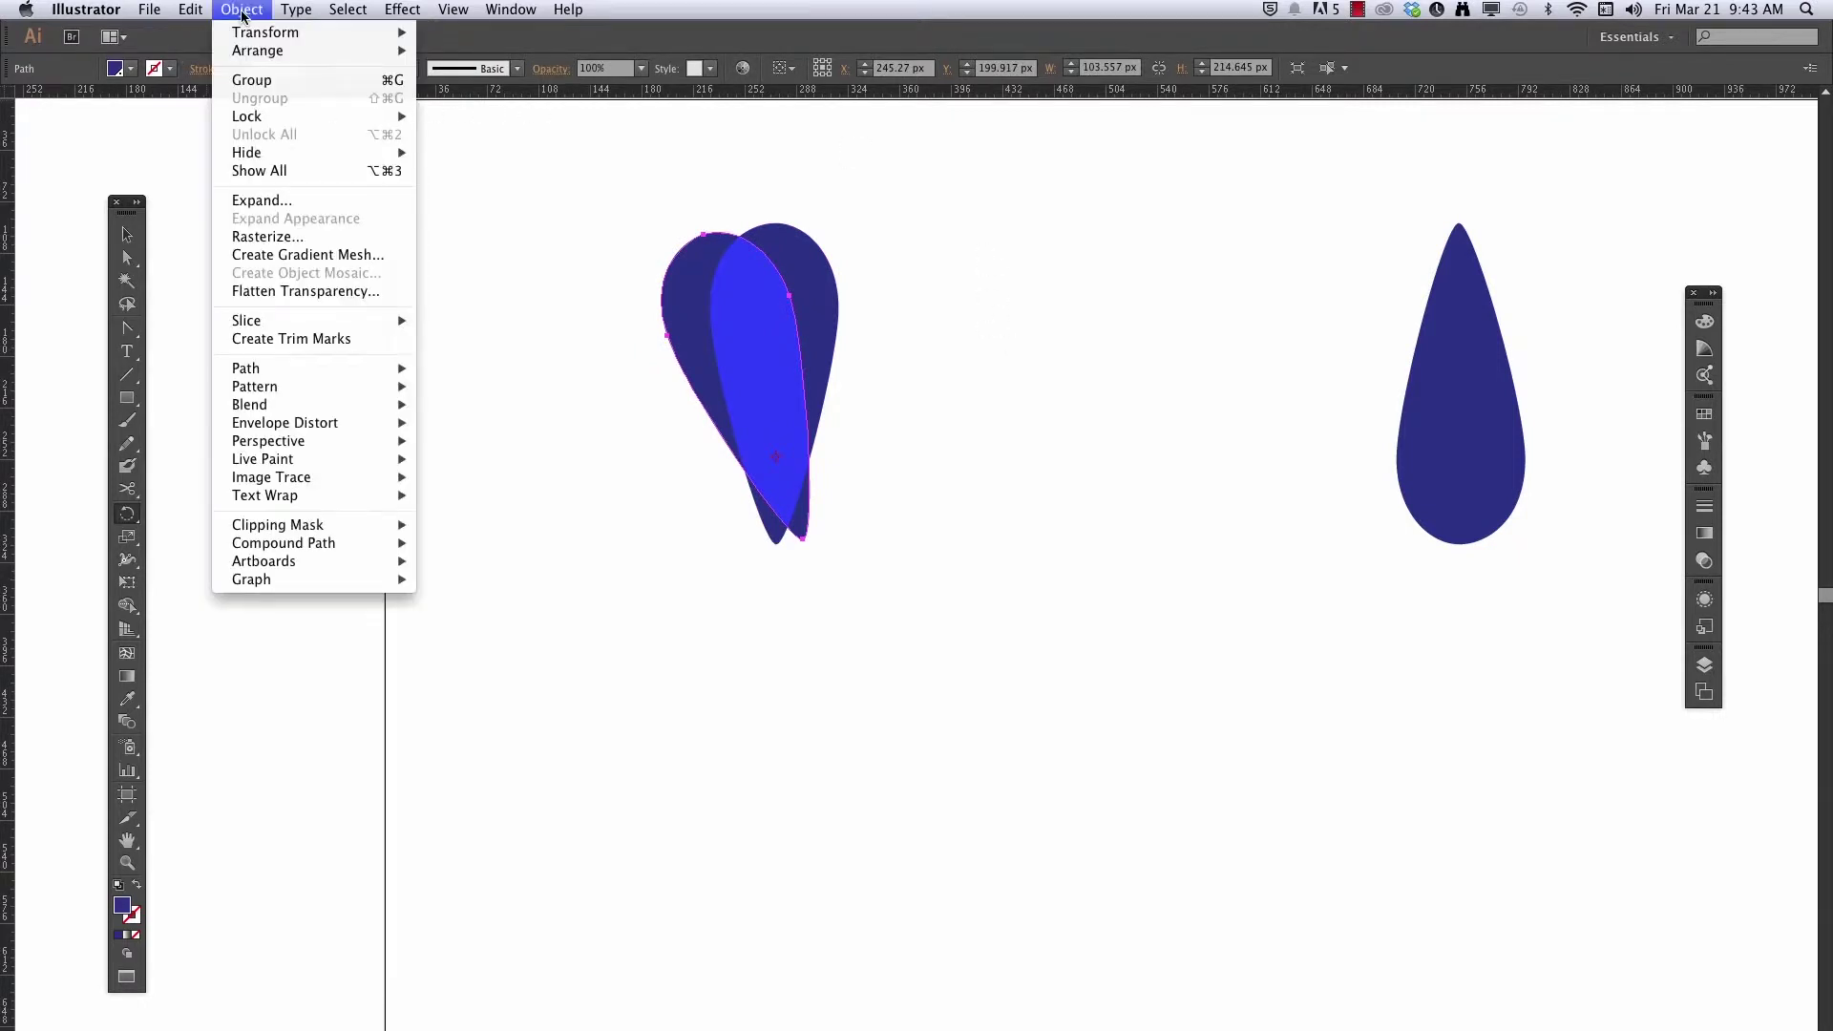
mouse_move(359, 36)
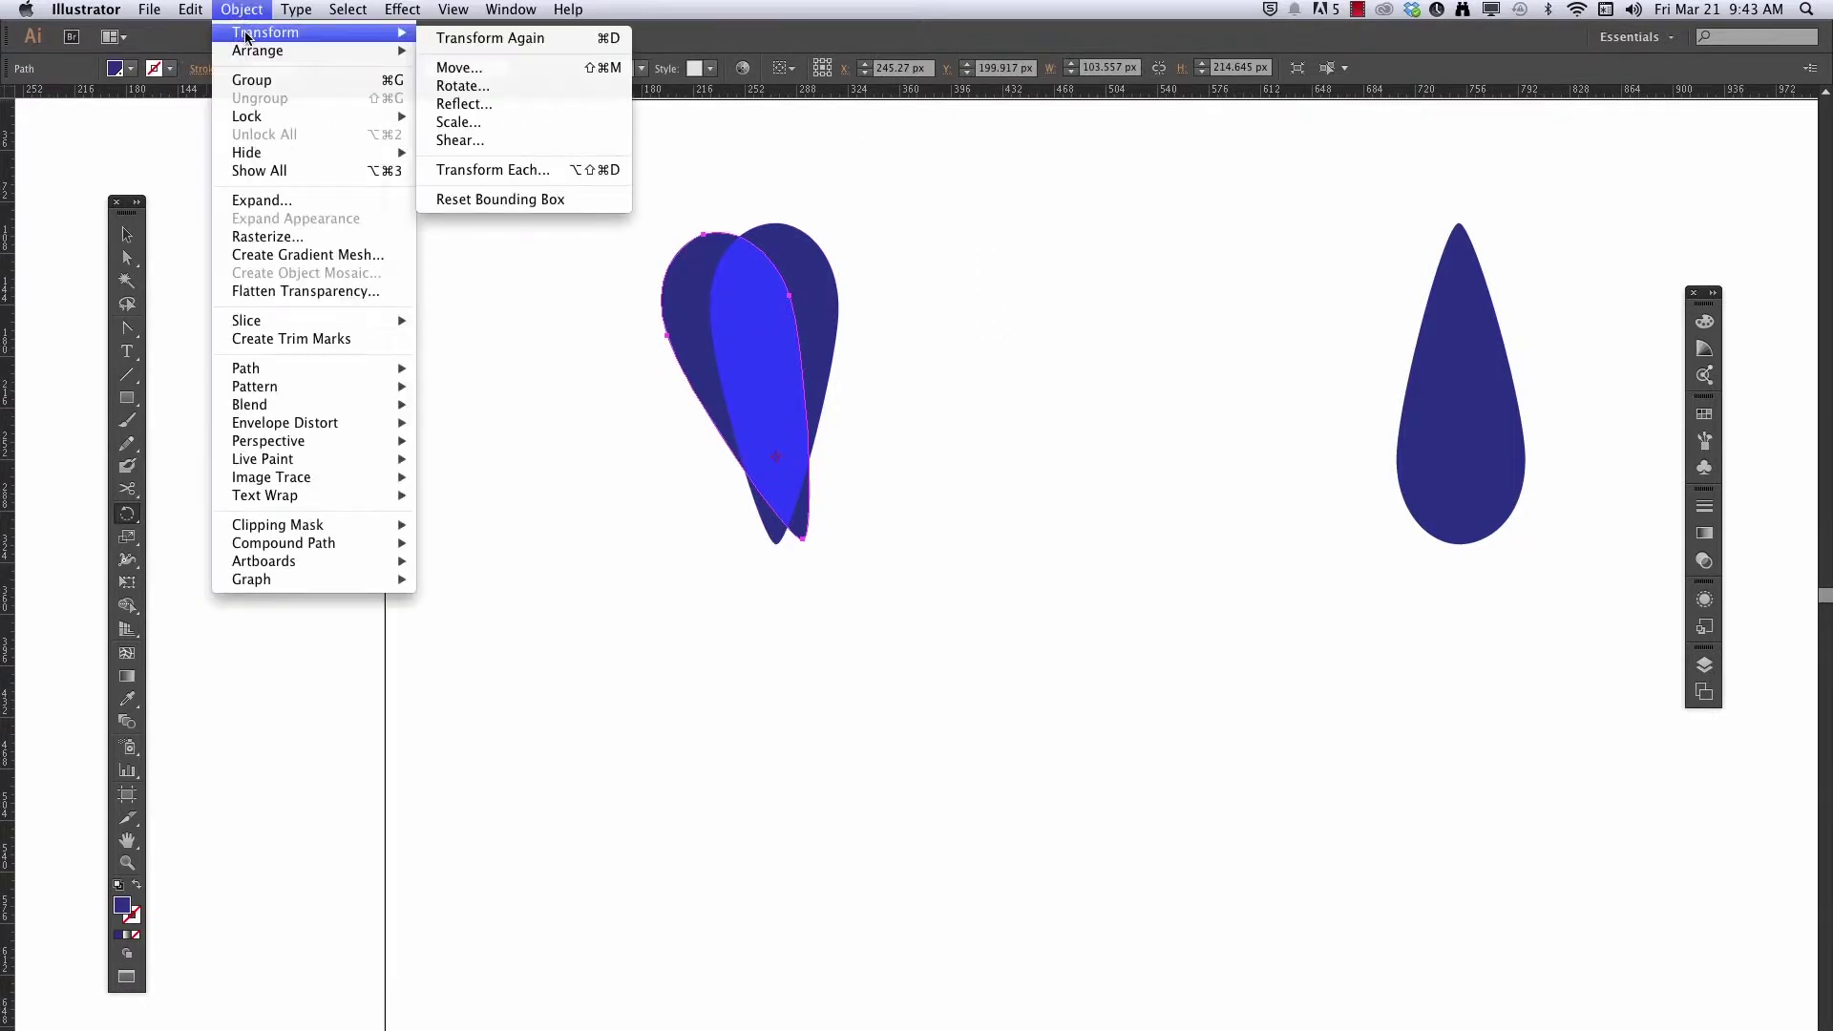
click(582, 45)
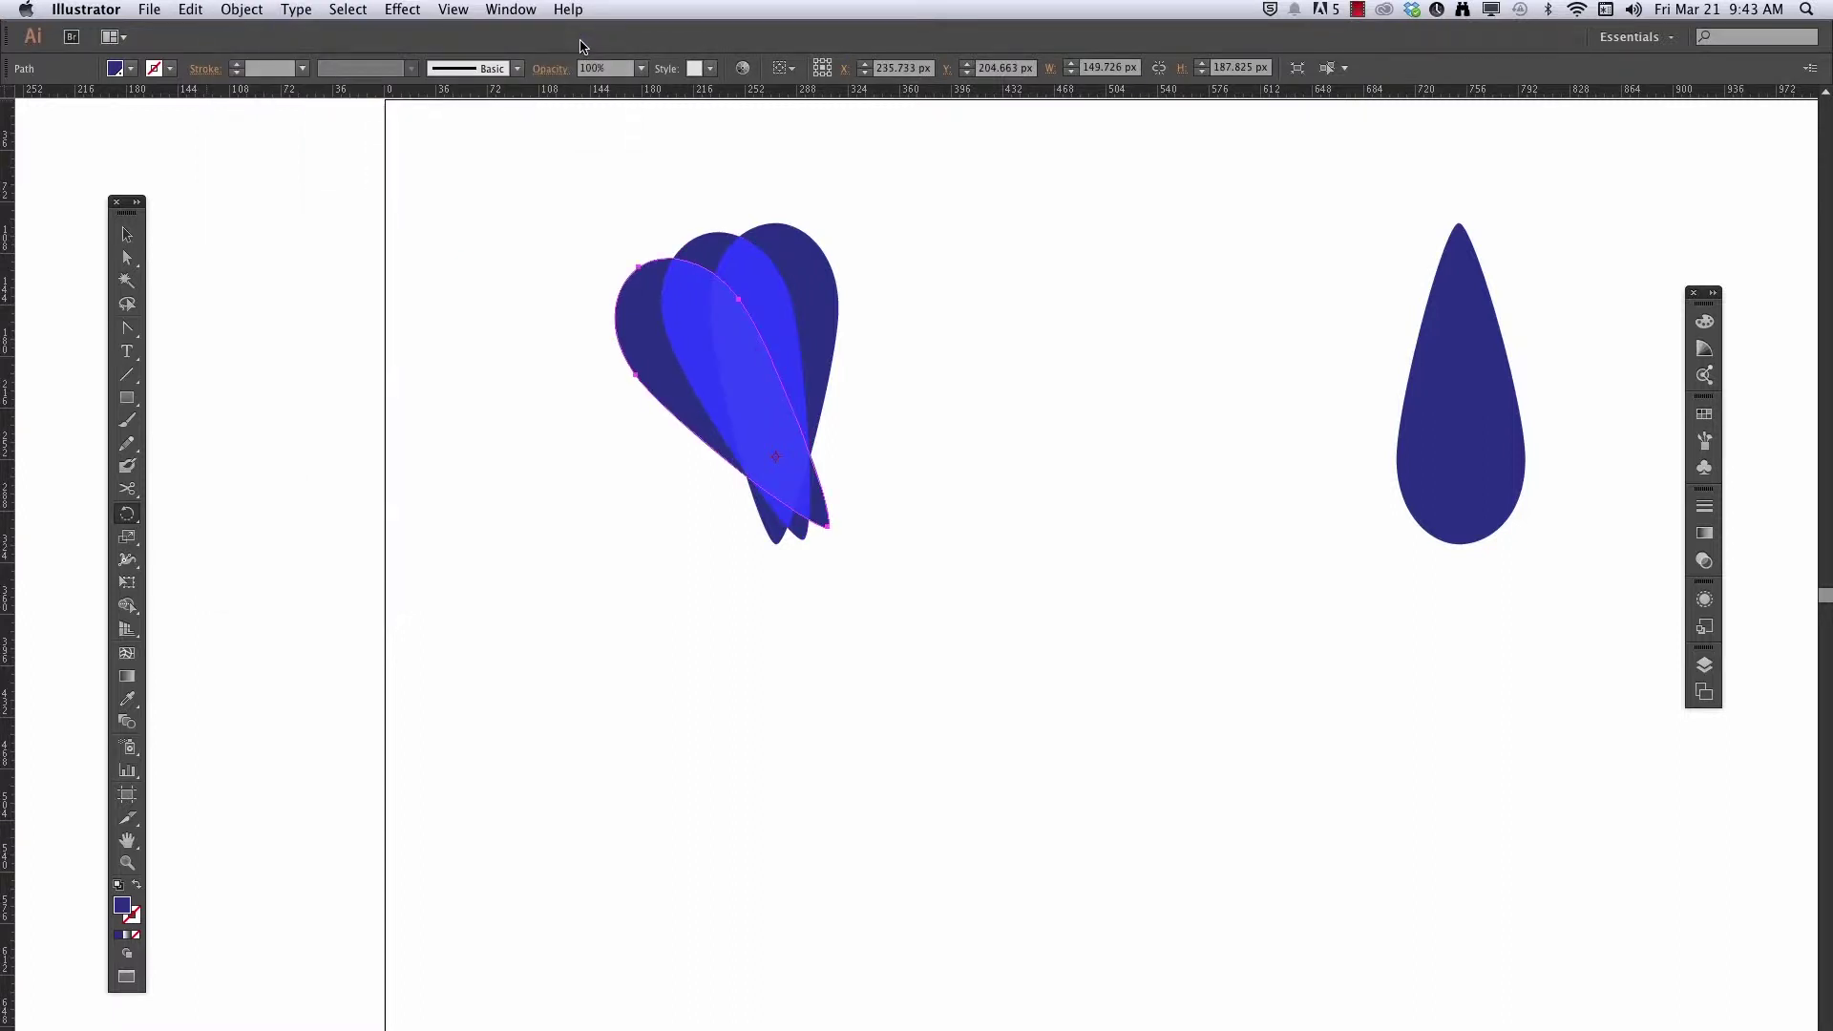
key(super+d)
key(super+d)
key(super+d)
key(super+d)
key(super+d)
key(super+d)
key(super+d)
key(super+d)
key(super+d)
key(super+d)
key(super+d)
key(super+d)
key(super+d)
key(super+d)
key(super+d)
key(super+d)
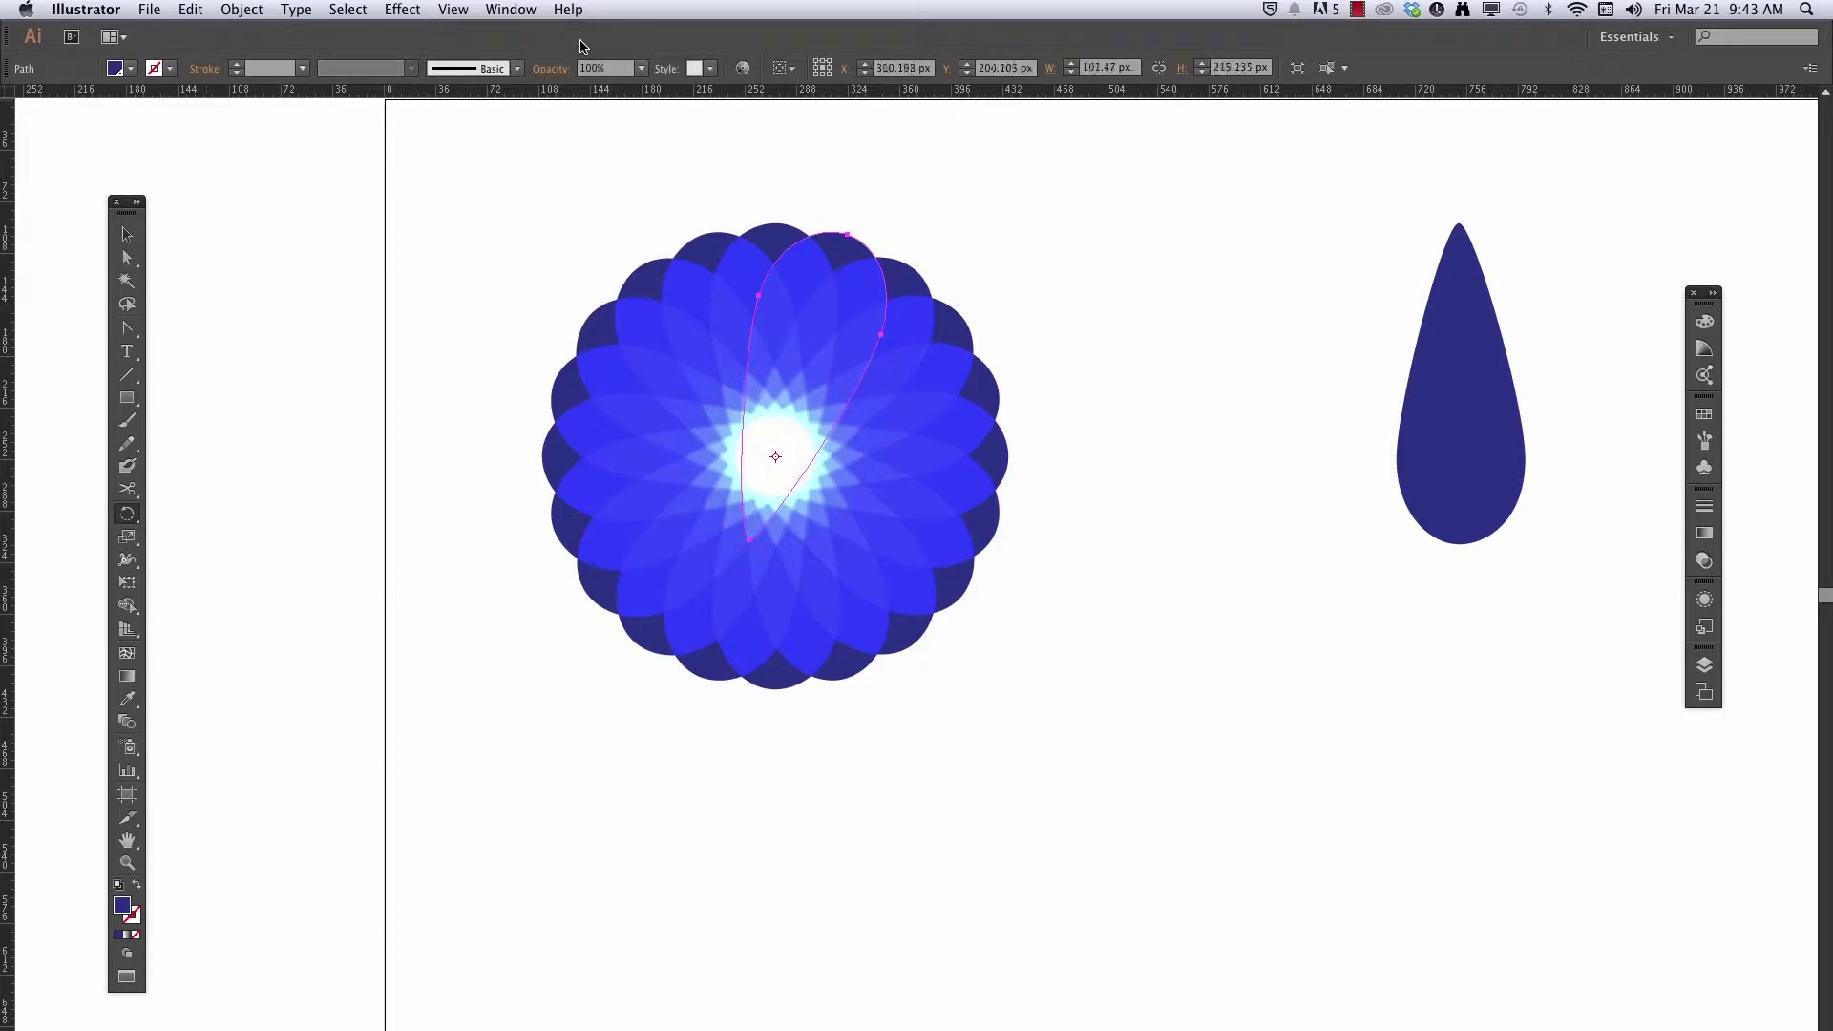
click(127, 234)
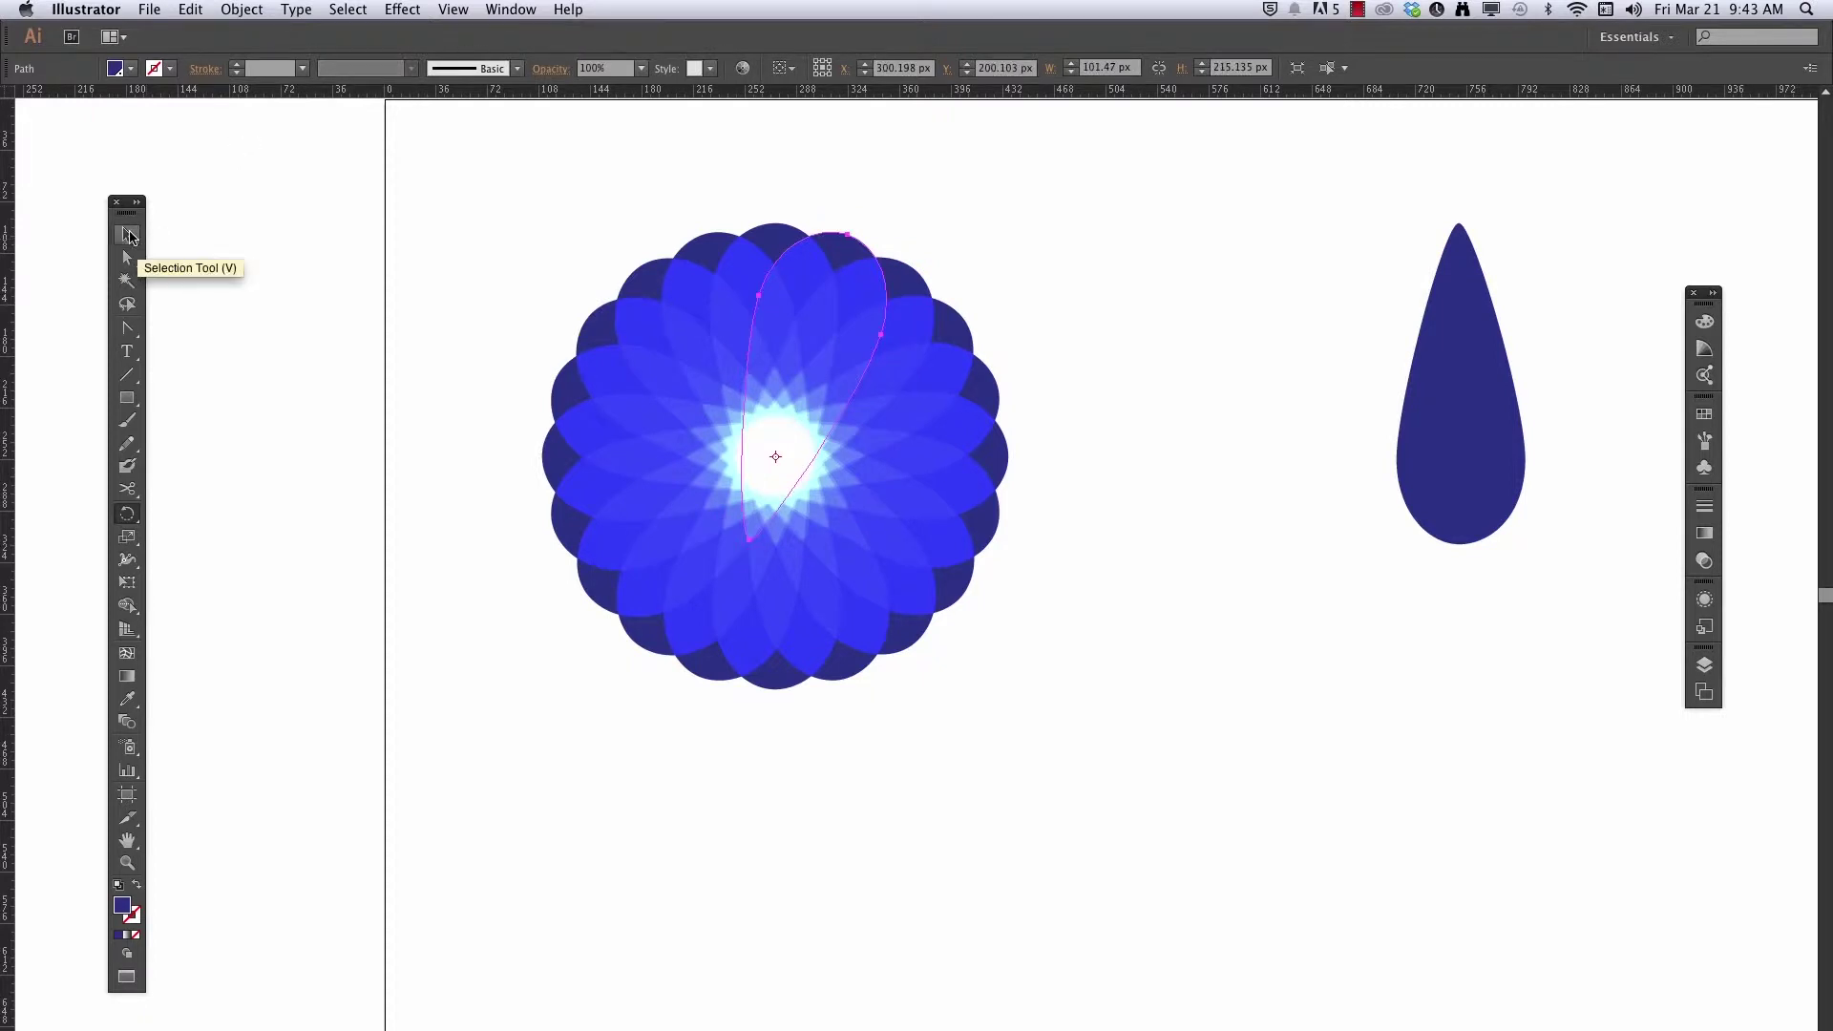
click(603, 188)
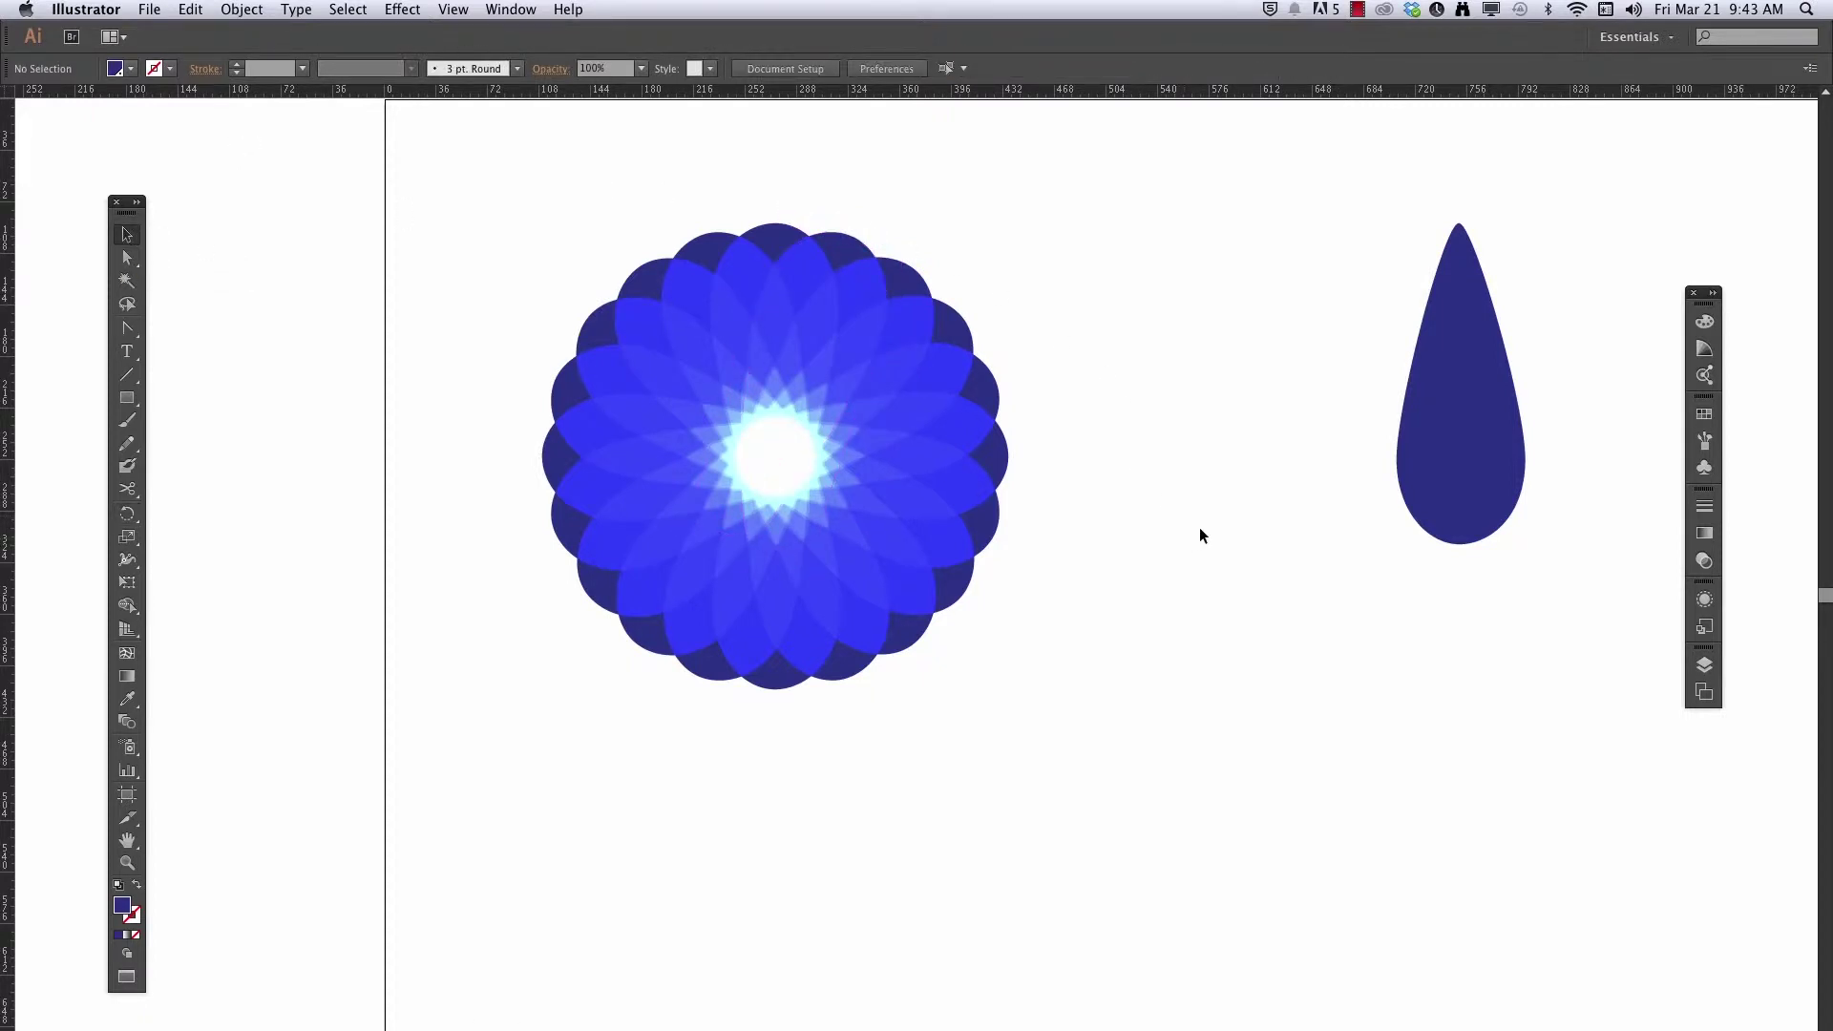
Create a copy of the right teardrop rotated 18° about a point near its rounded lower end
drag(1207, 524, 863, 552)
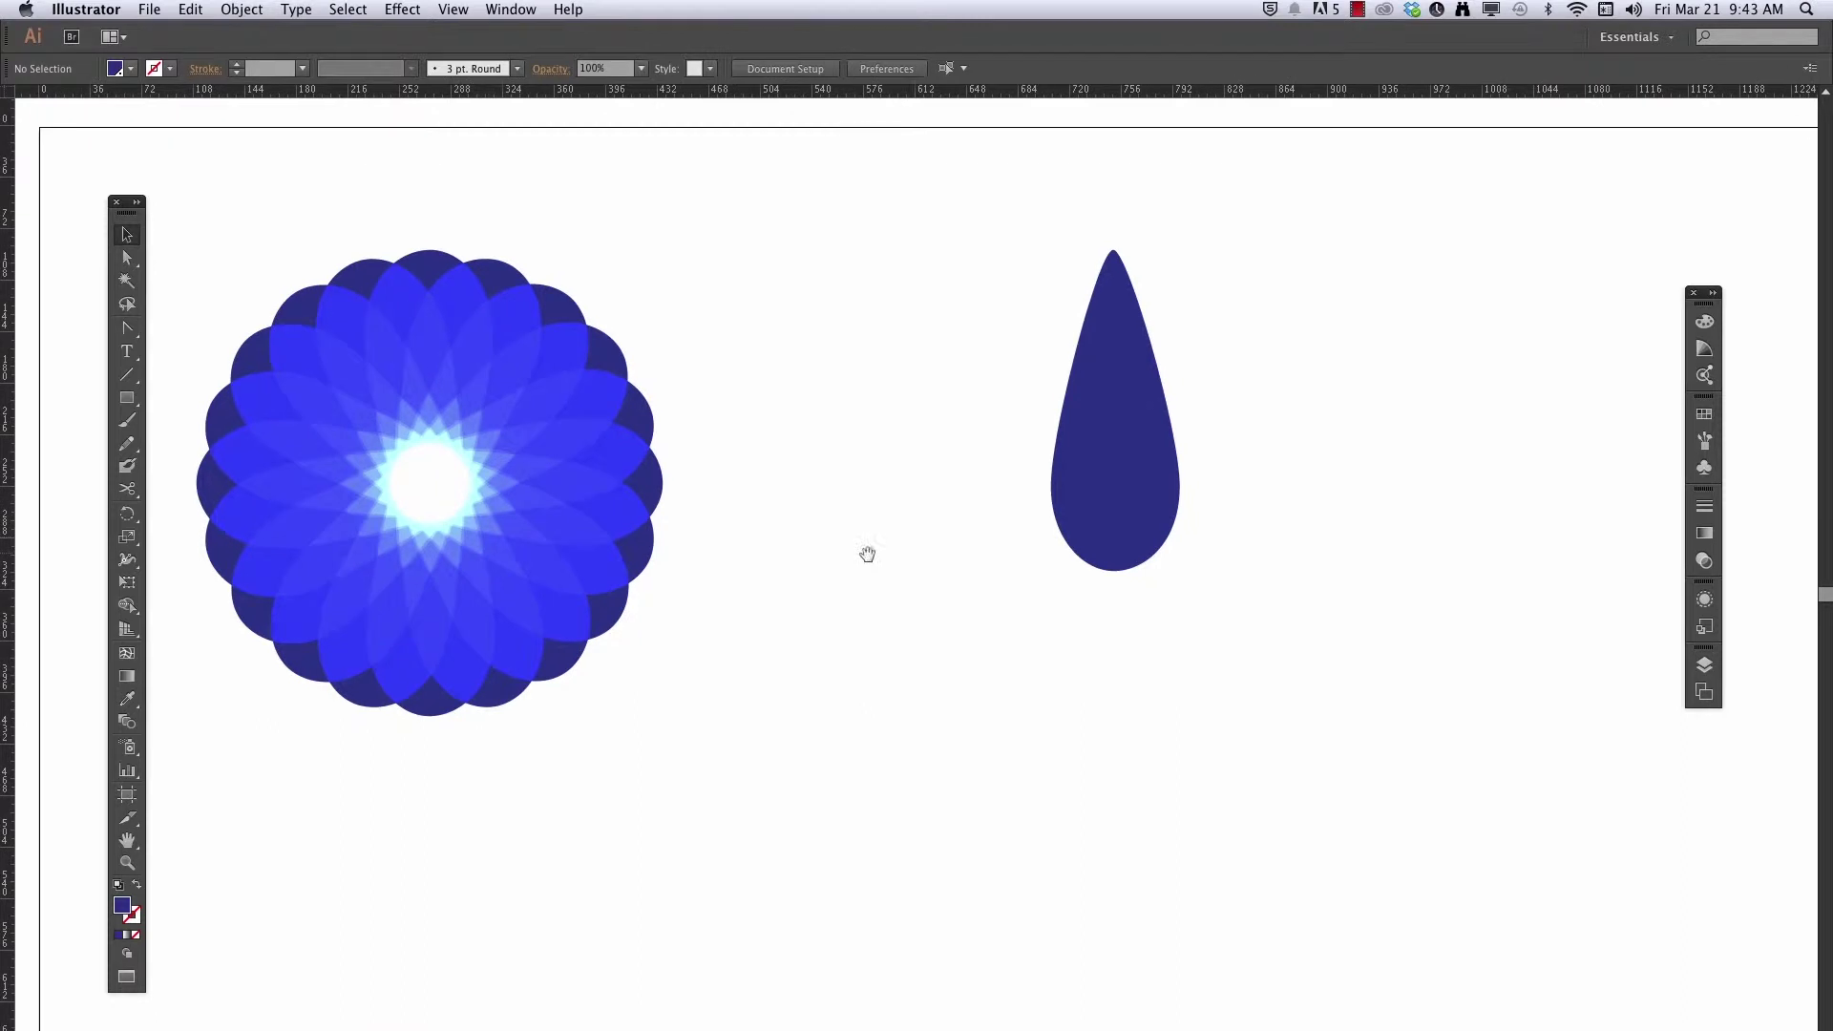
click(1125, 498)
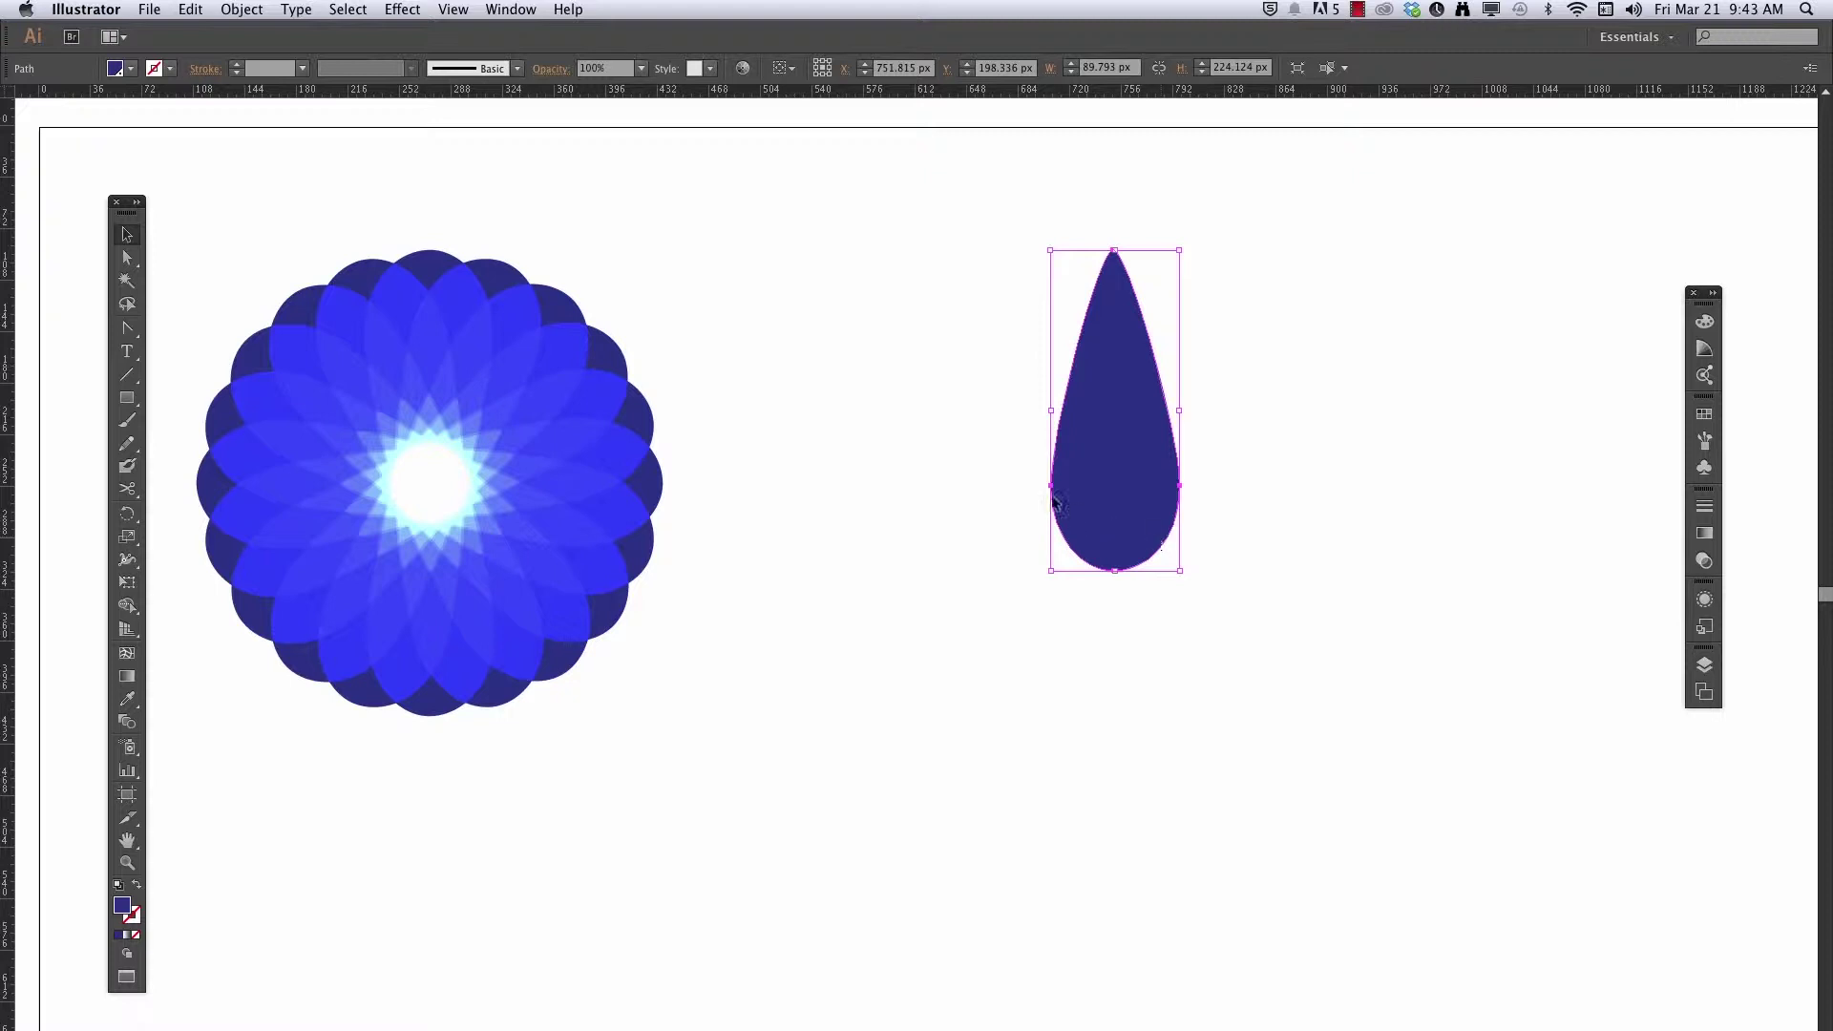
click(127, 513)
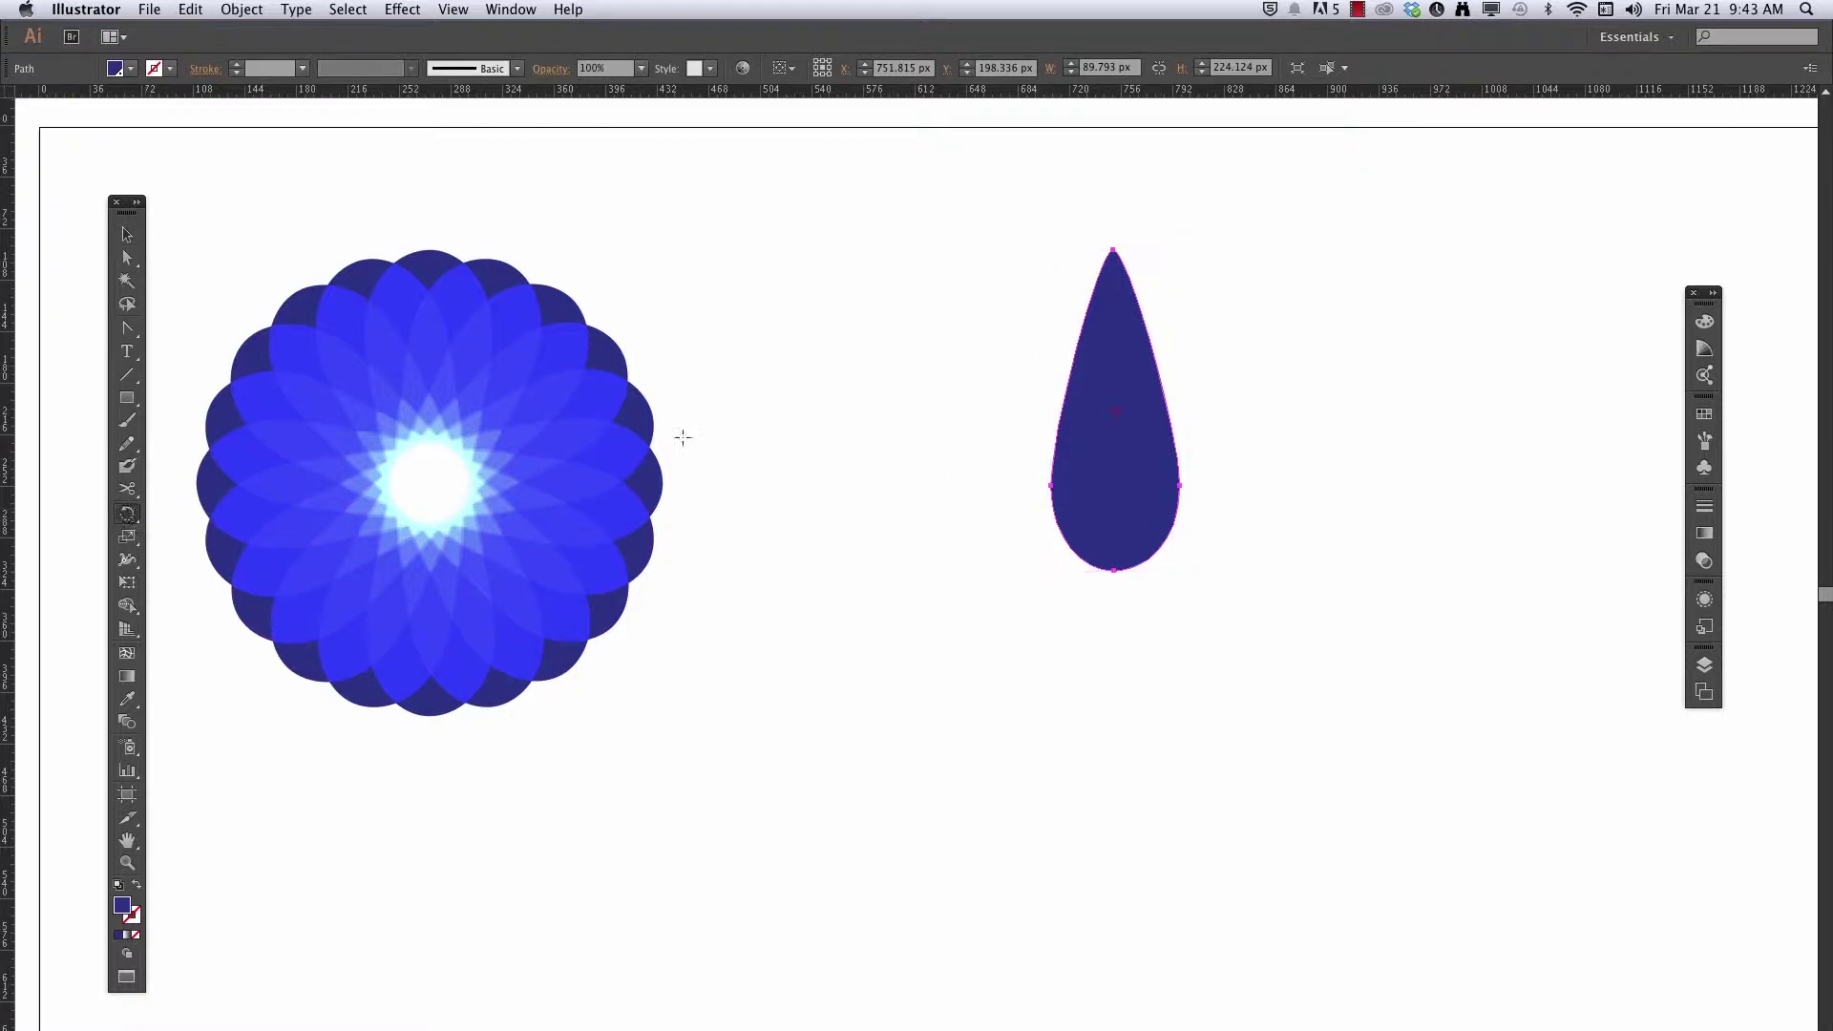
alt+click(1116, 533)
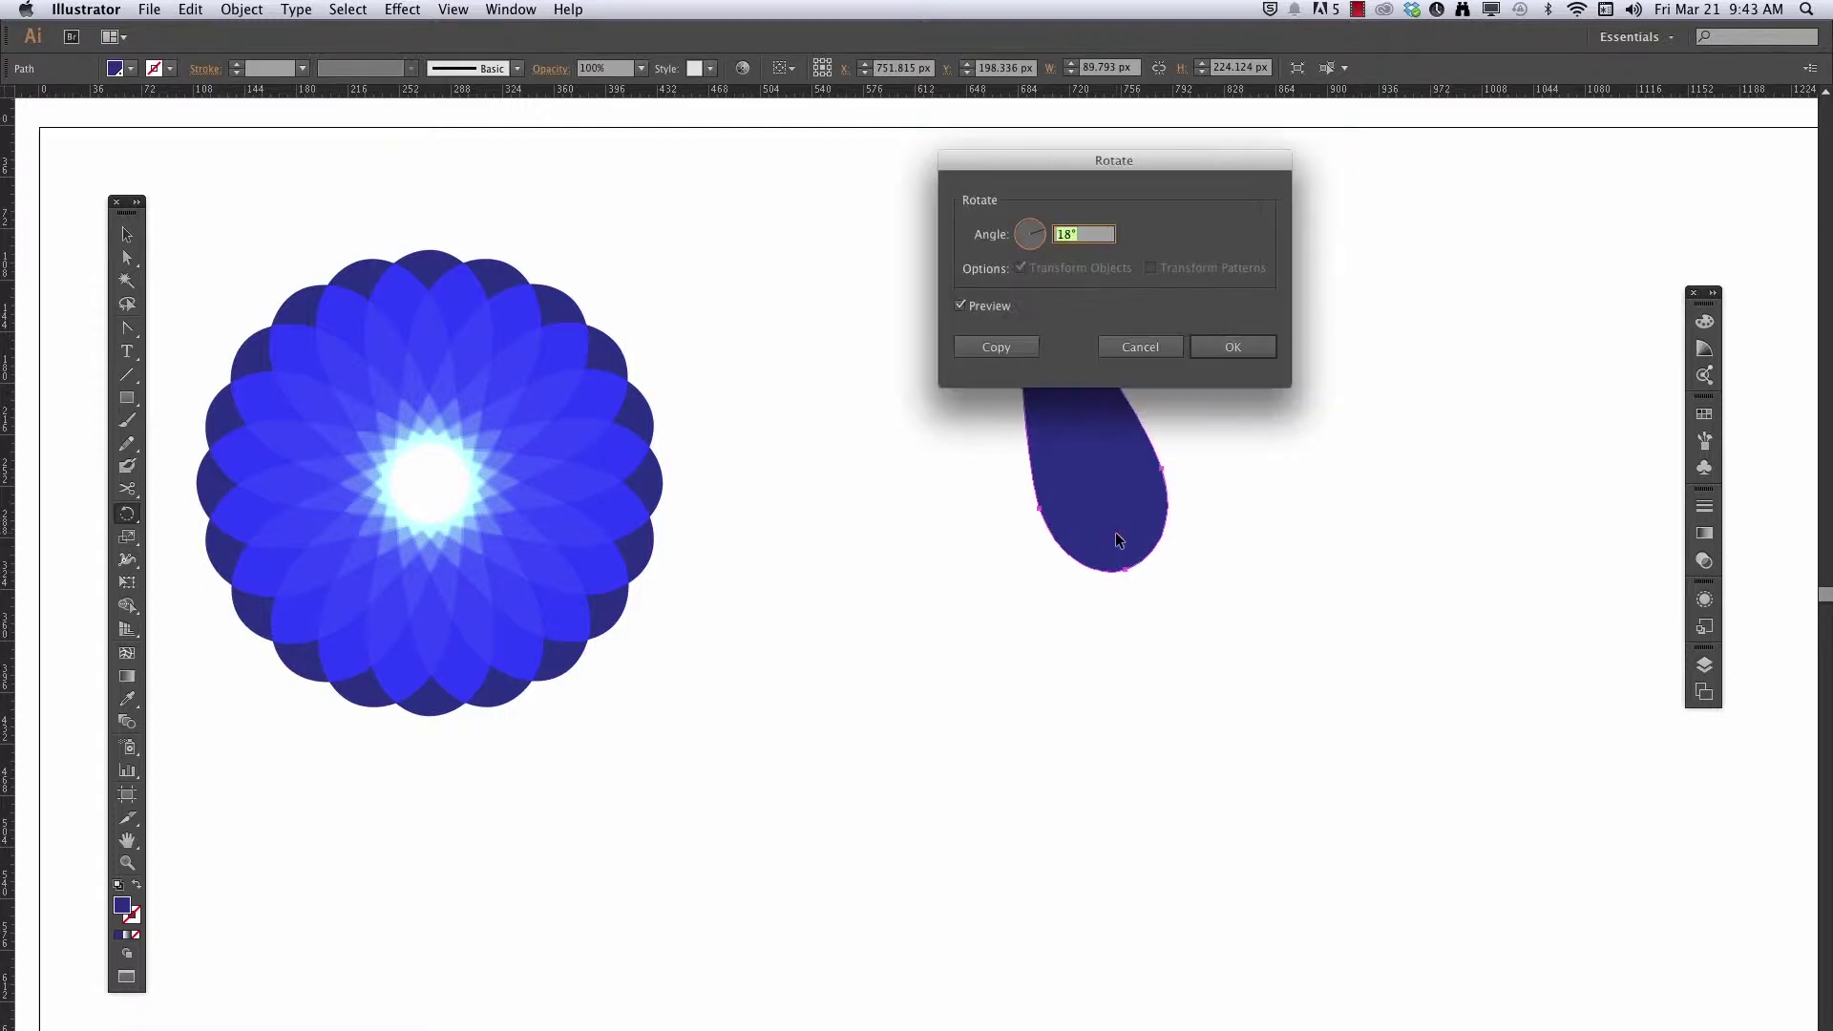
click(1025, 347)
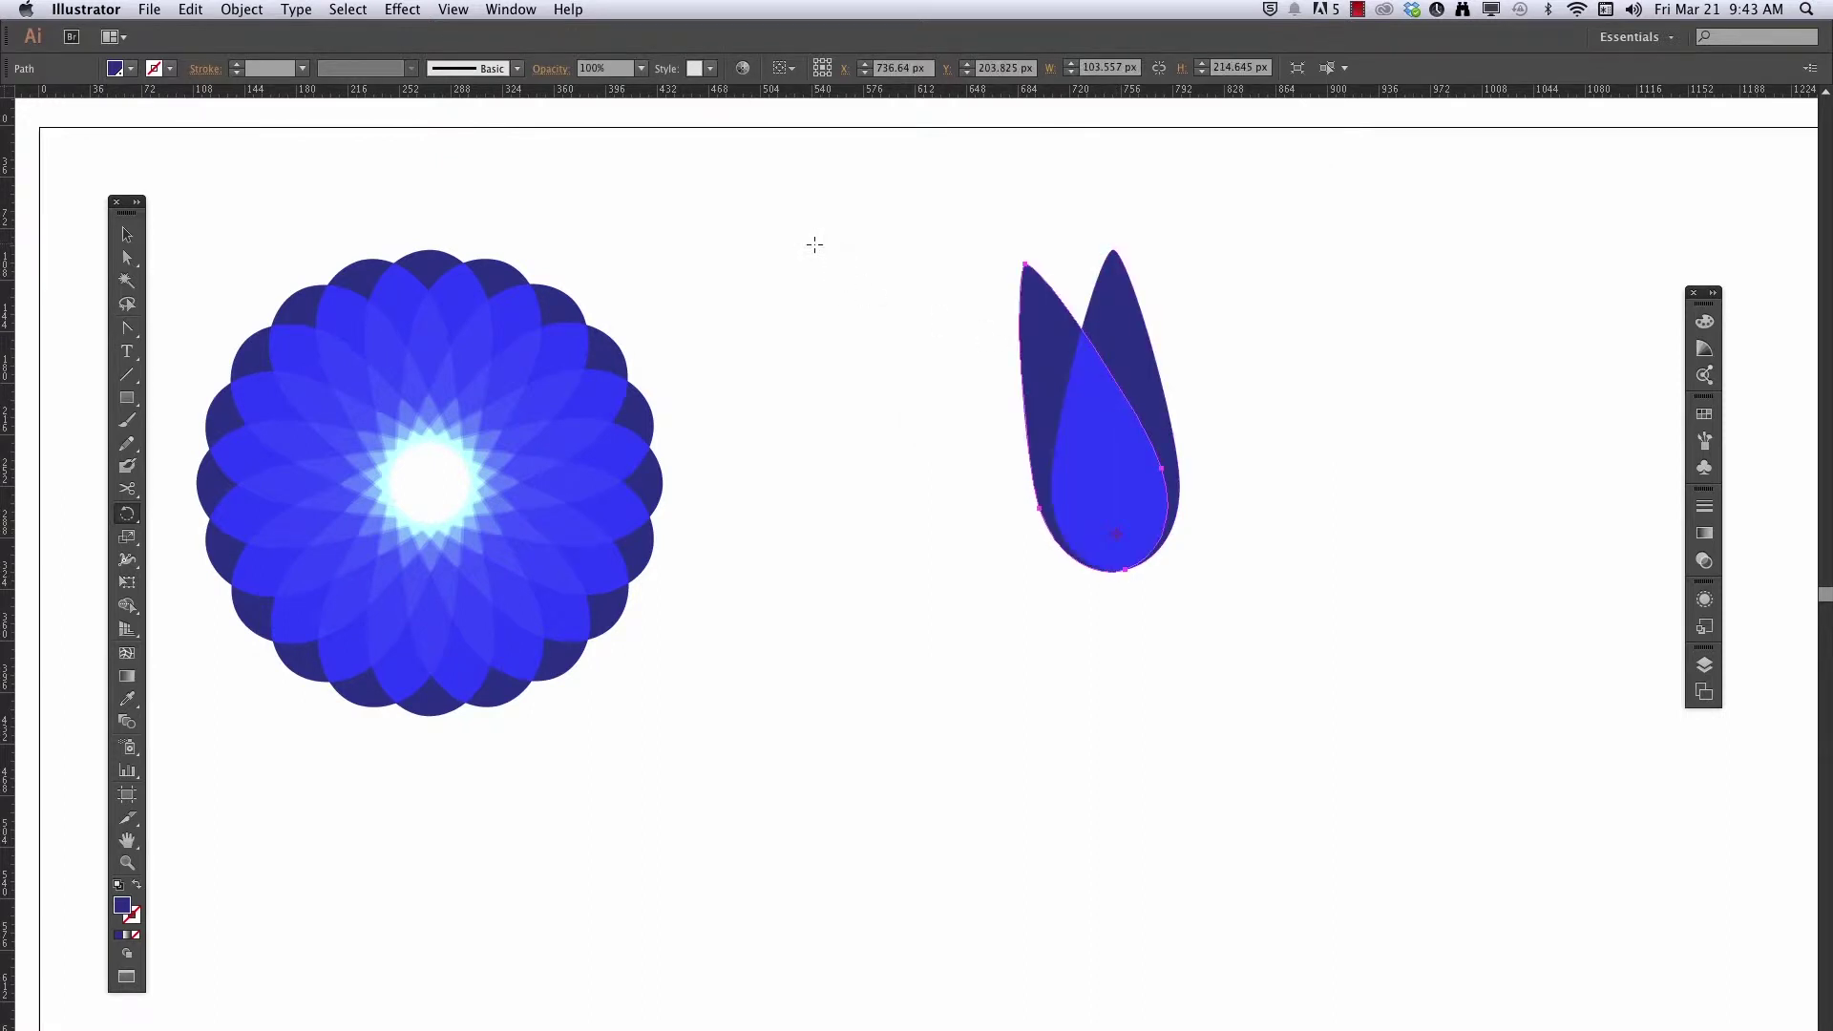
Repeat the second teardrop's rotated copy until the pointed petals close into a full circle, and deselect the design
key(super+d)
key(super+d)
key(super+d)
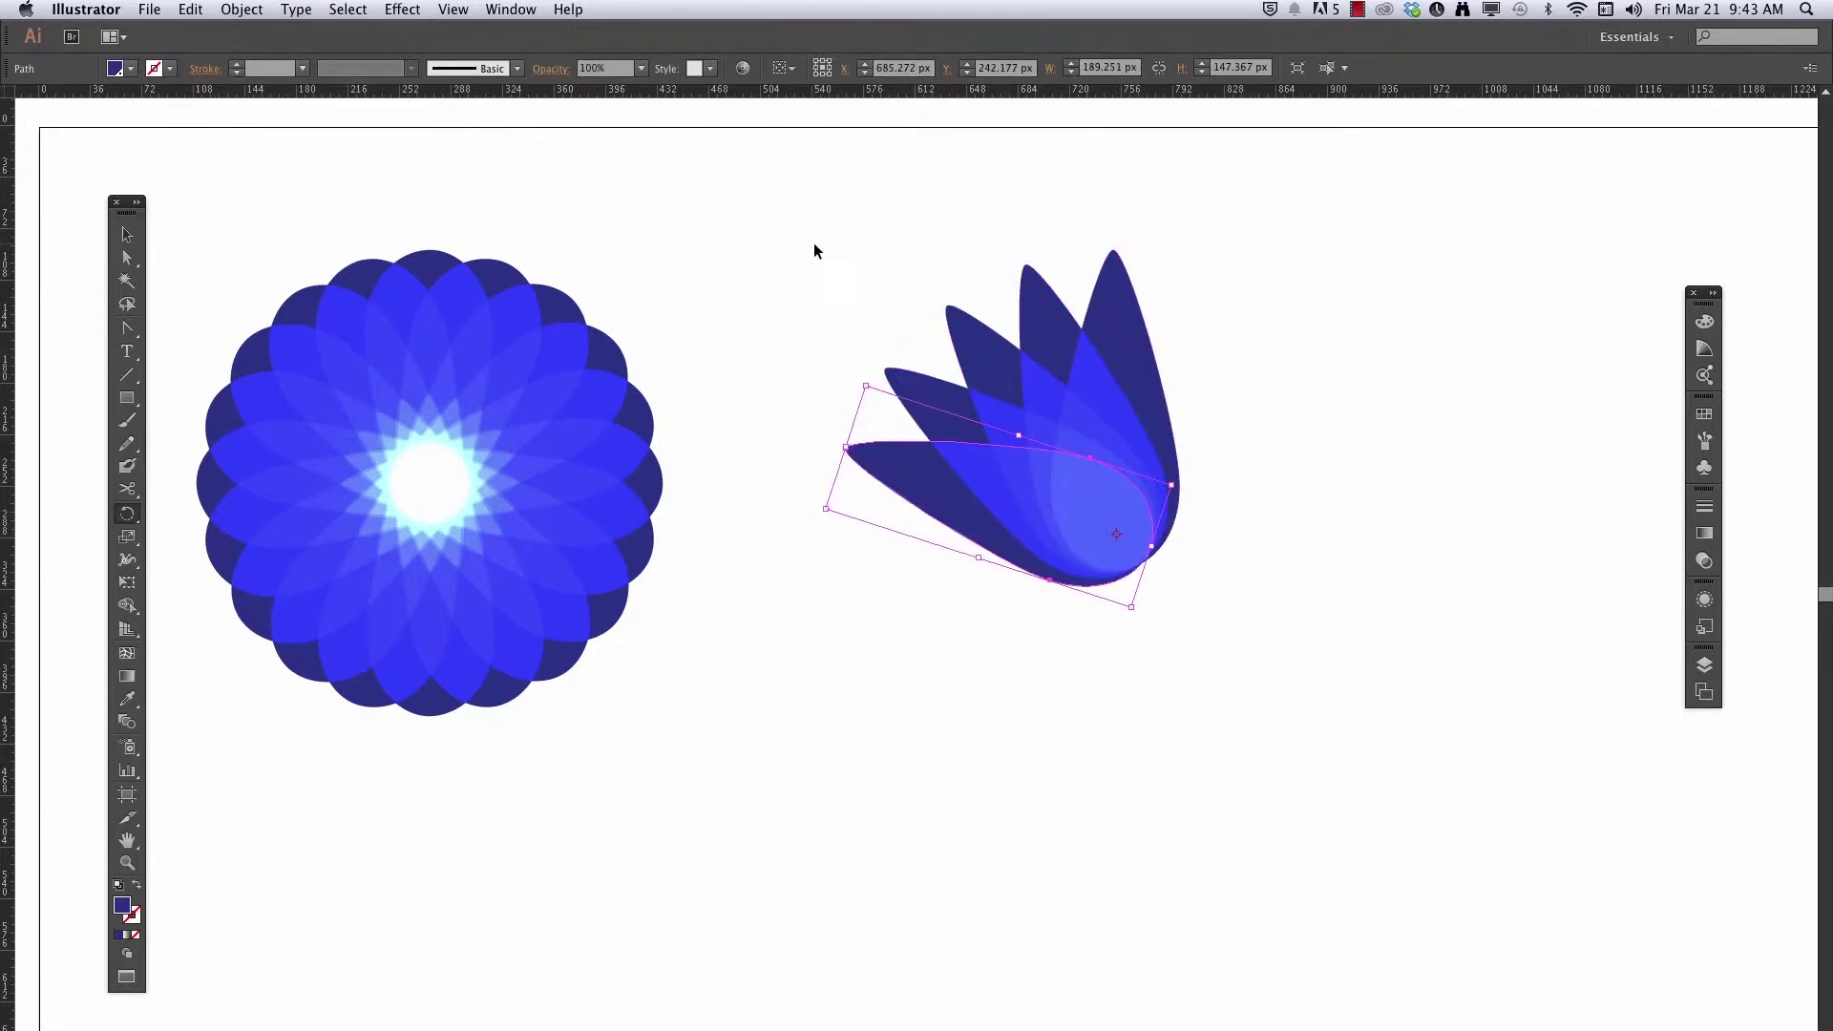
key(super+d)
key(super+d)
key(super+d)
key(super+d)
key(super+d)
key(super+d)
key(super+d)
key(super+d)
key(super+d)
key(super+d)
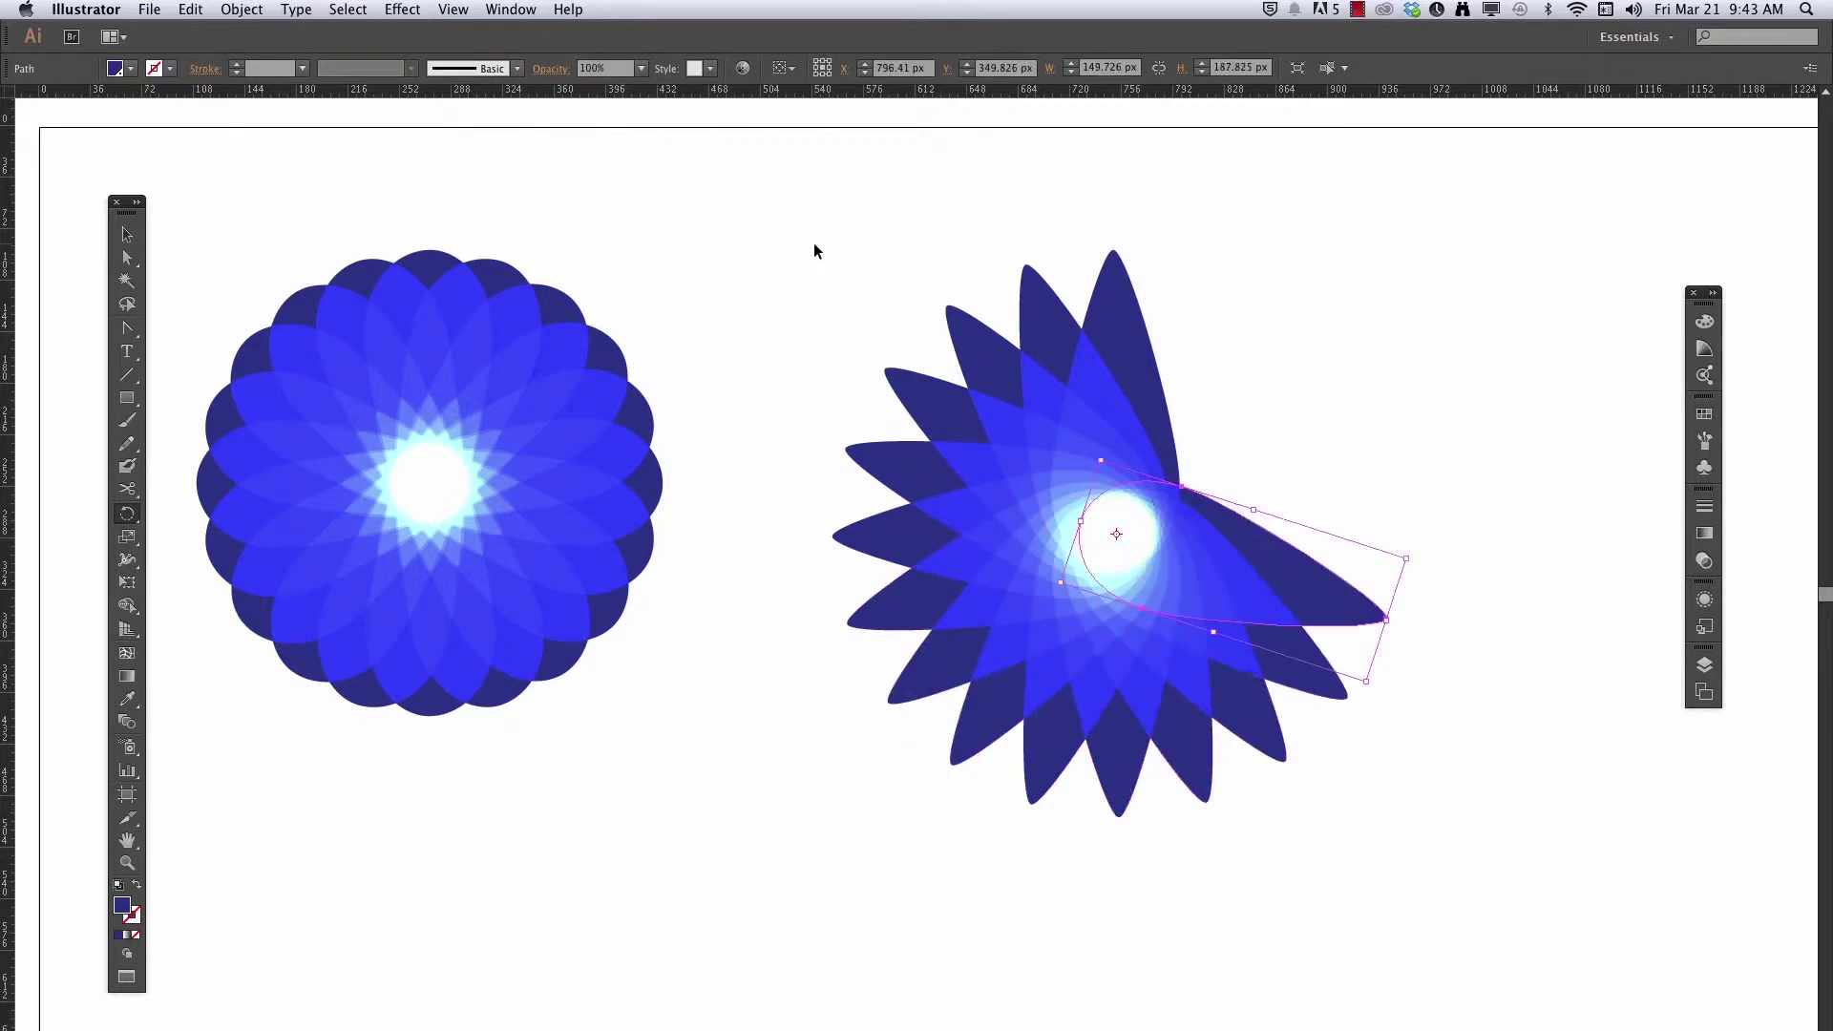
key(super+d)
key(super+d)
key(super+d)
key(super+d)
key(super+d)
key(super+d)
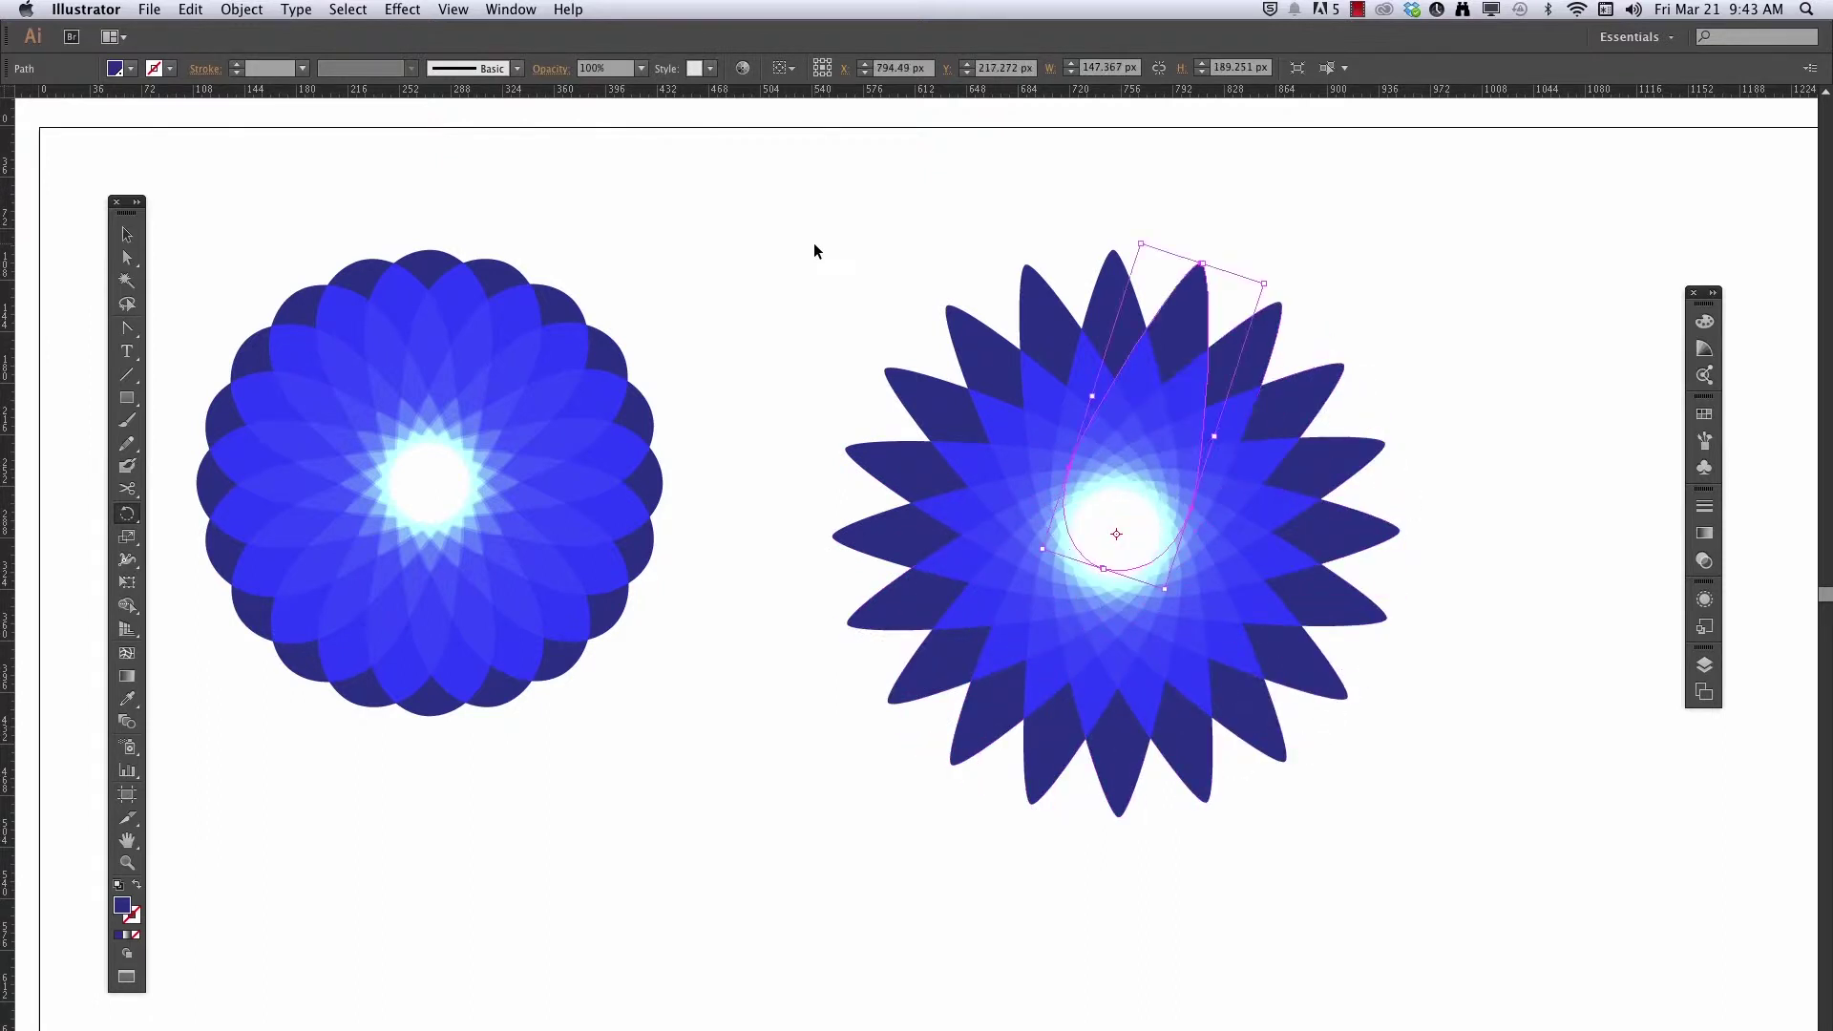
click(127, 234)
click(946, 230)
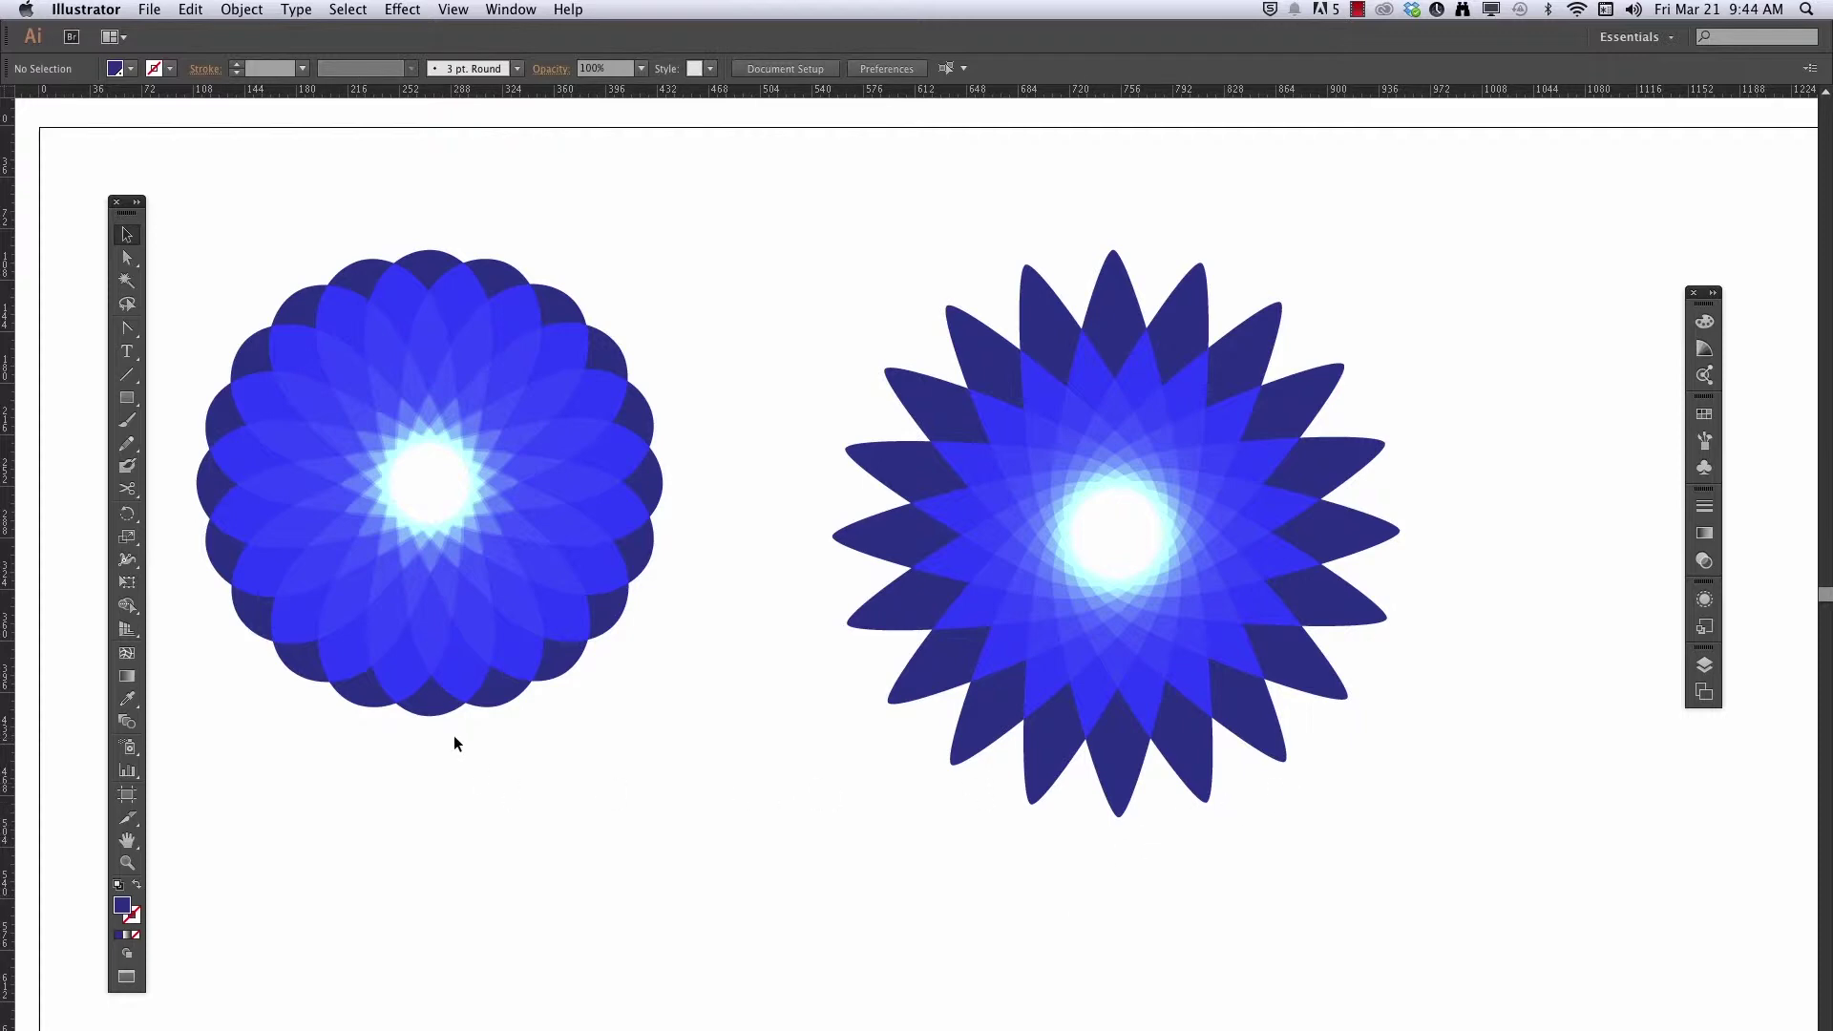
Align the green diamond and circle on their horizontal and vertical centers with the Align options
drag(1502, 765, 311, 800)
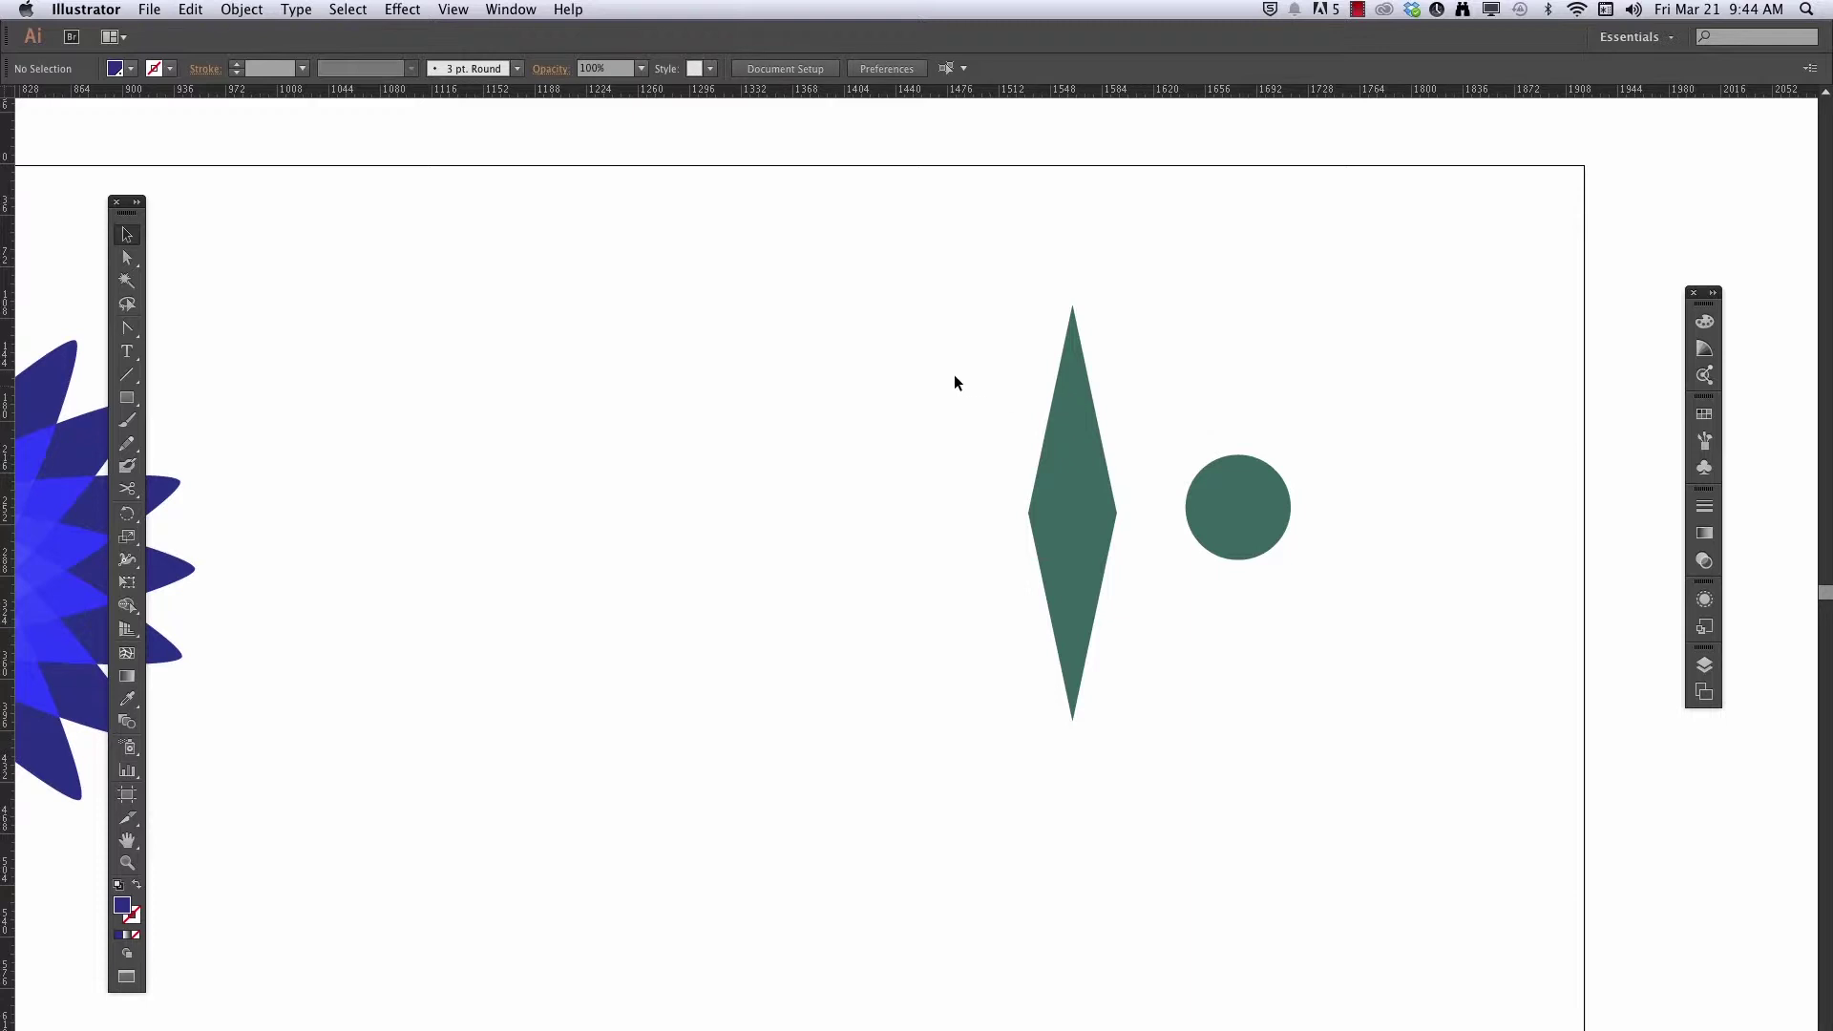
drag(963, 399, 1356, 628)
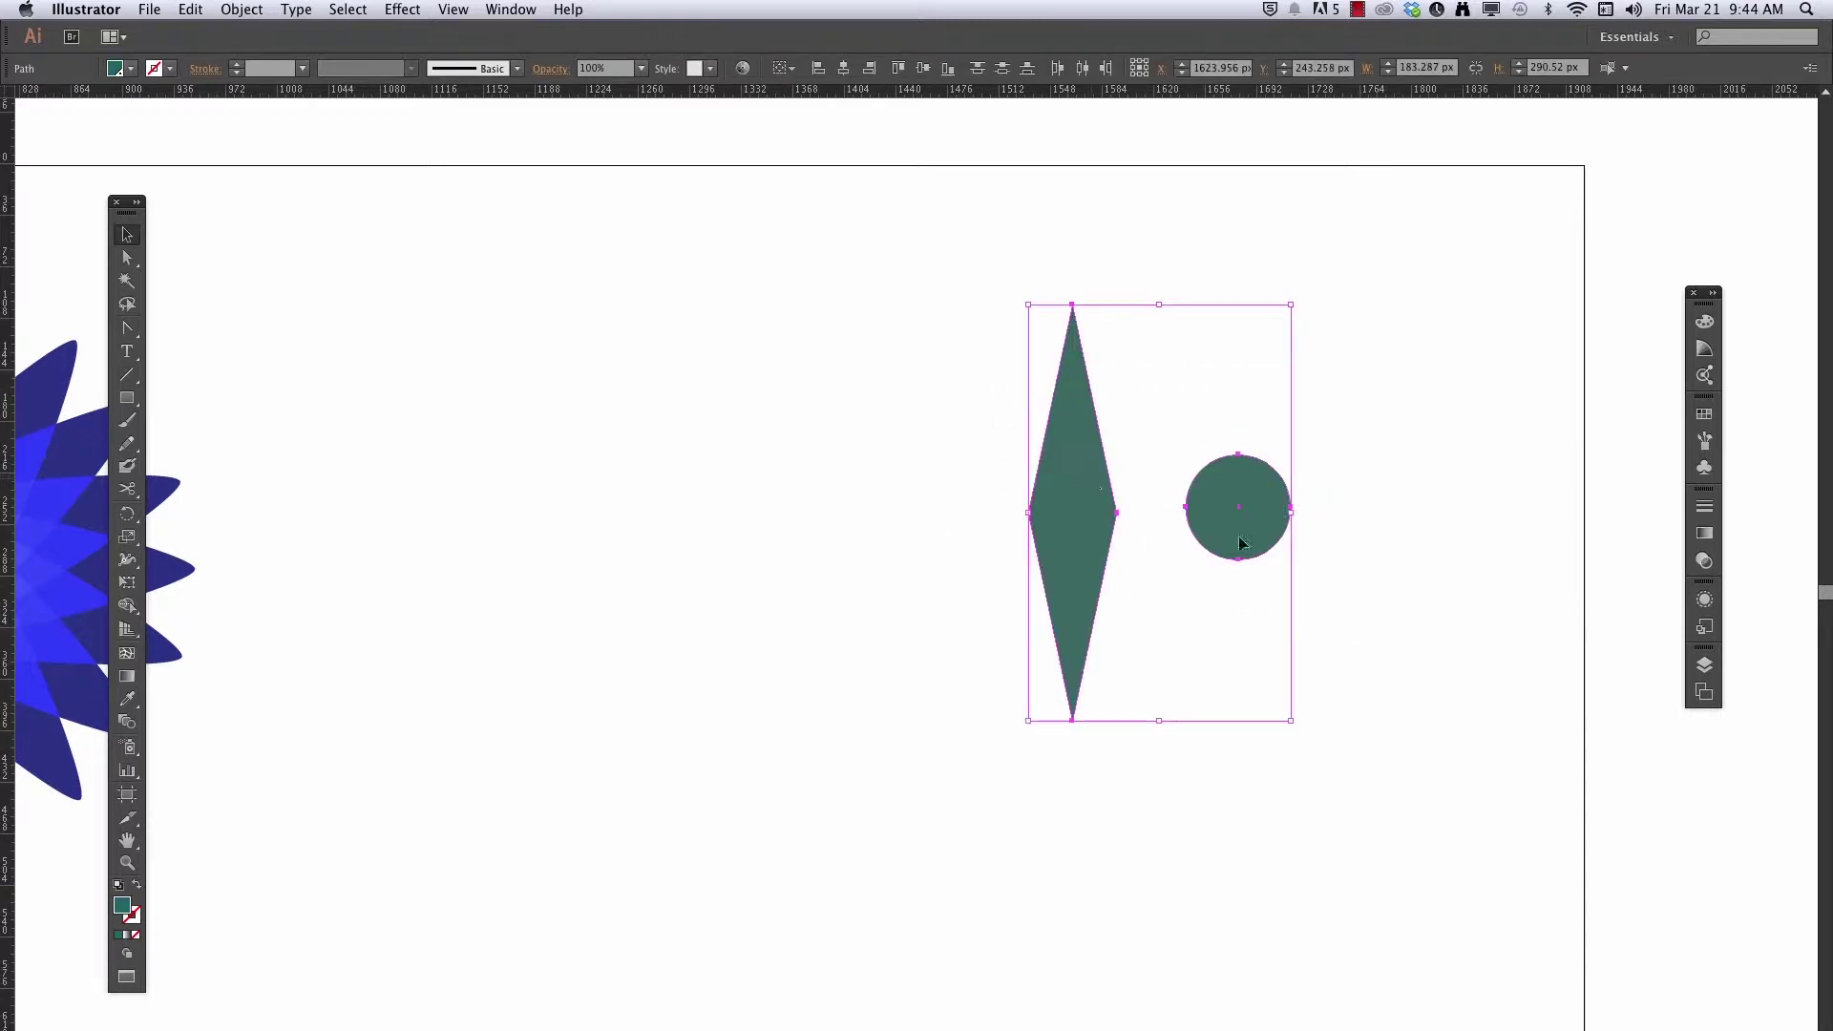
click(510, 11)
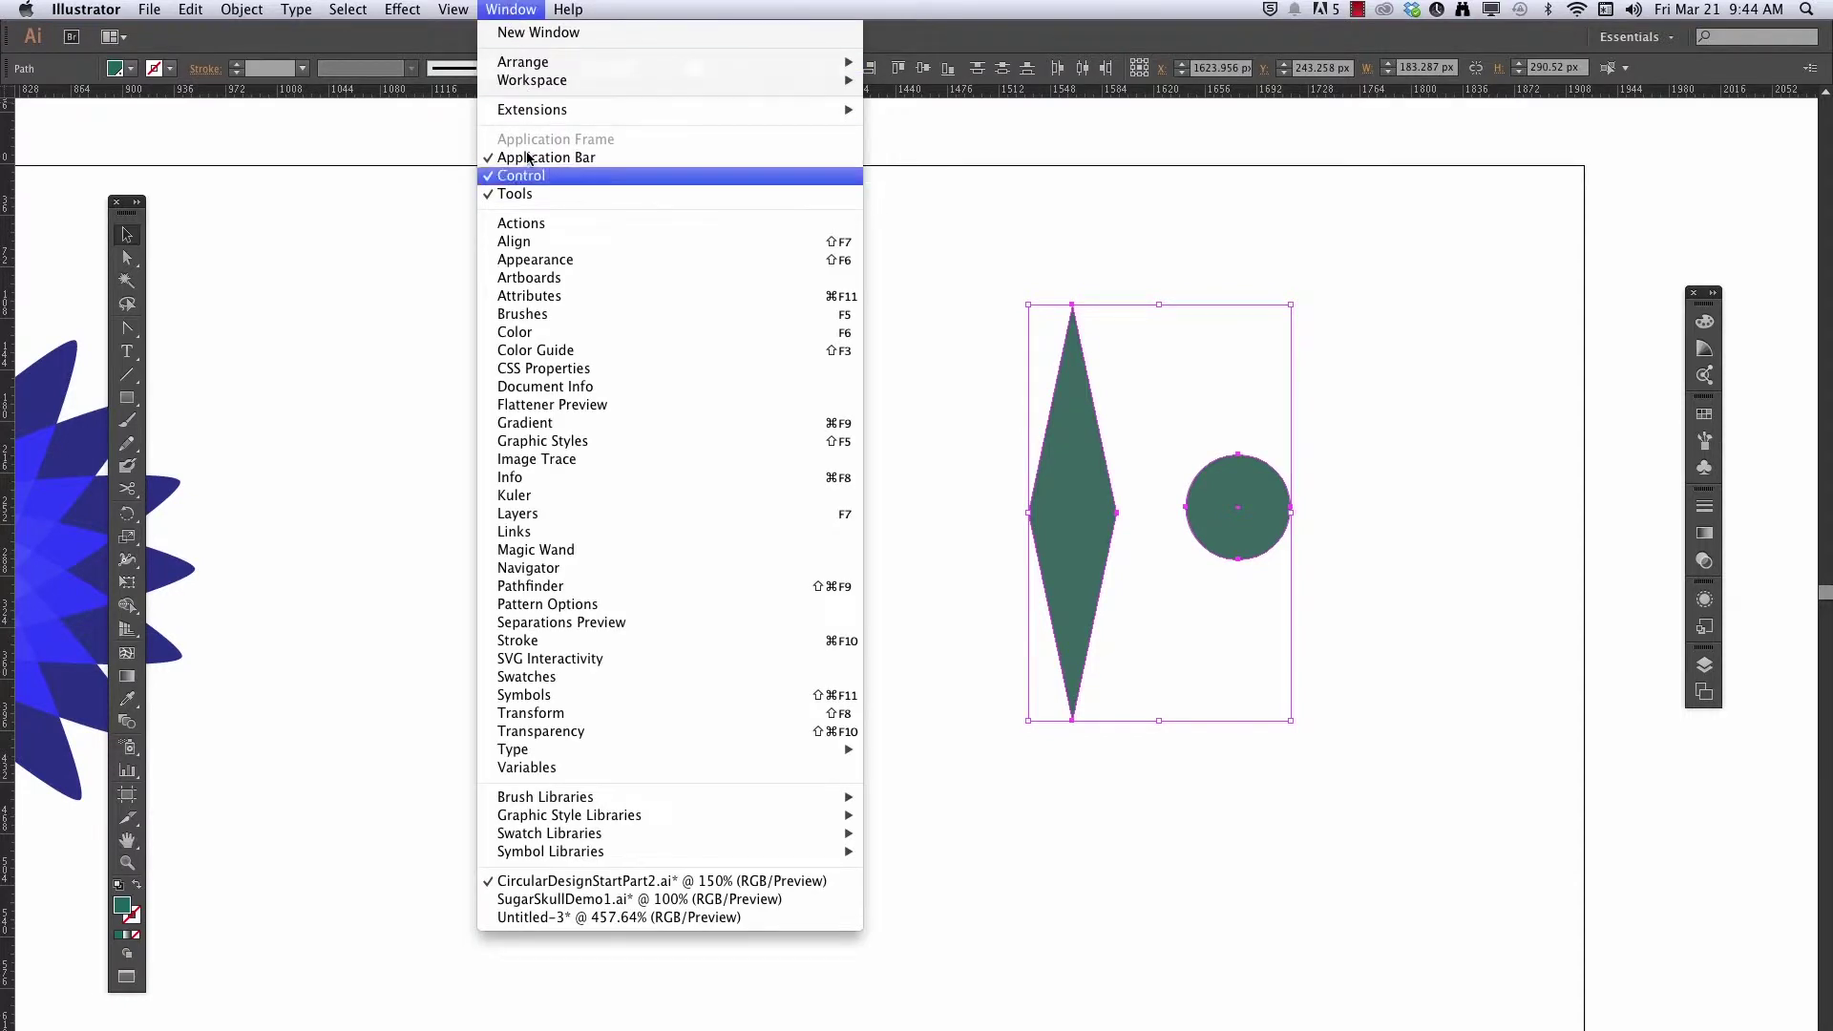
click(544, 244)
drag(230, 404, 844, 208)
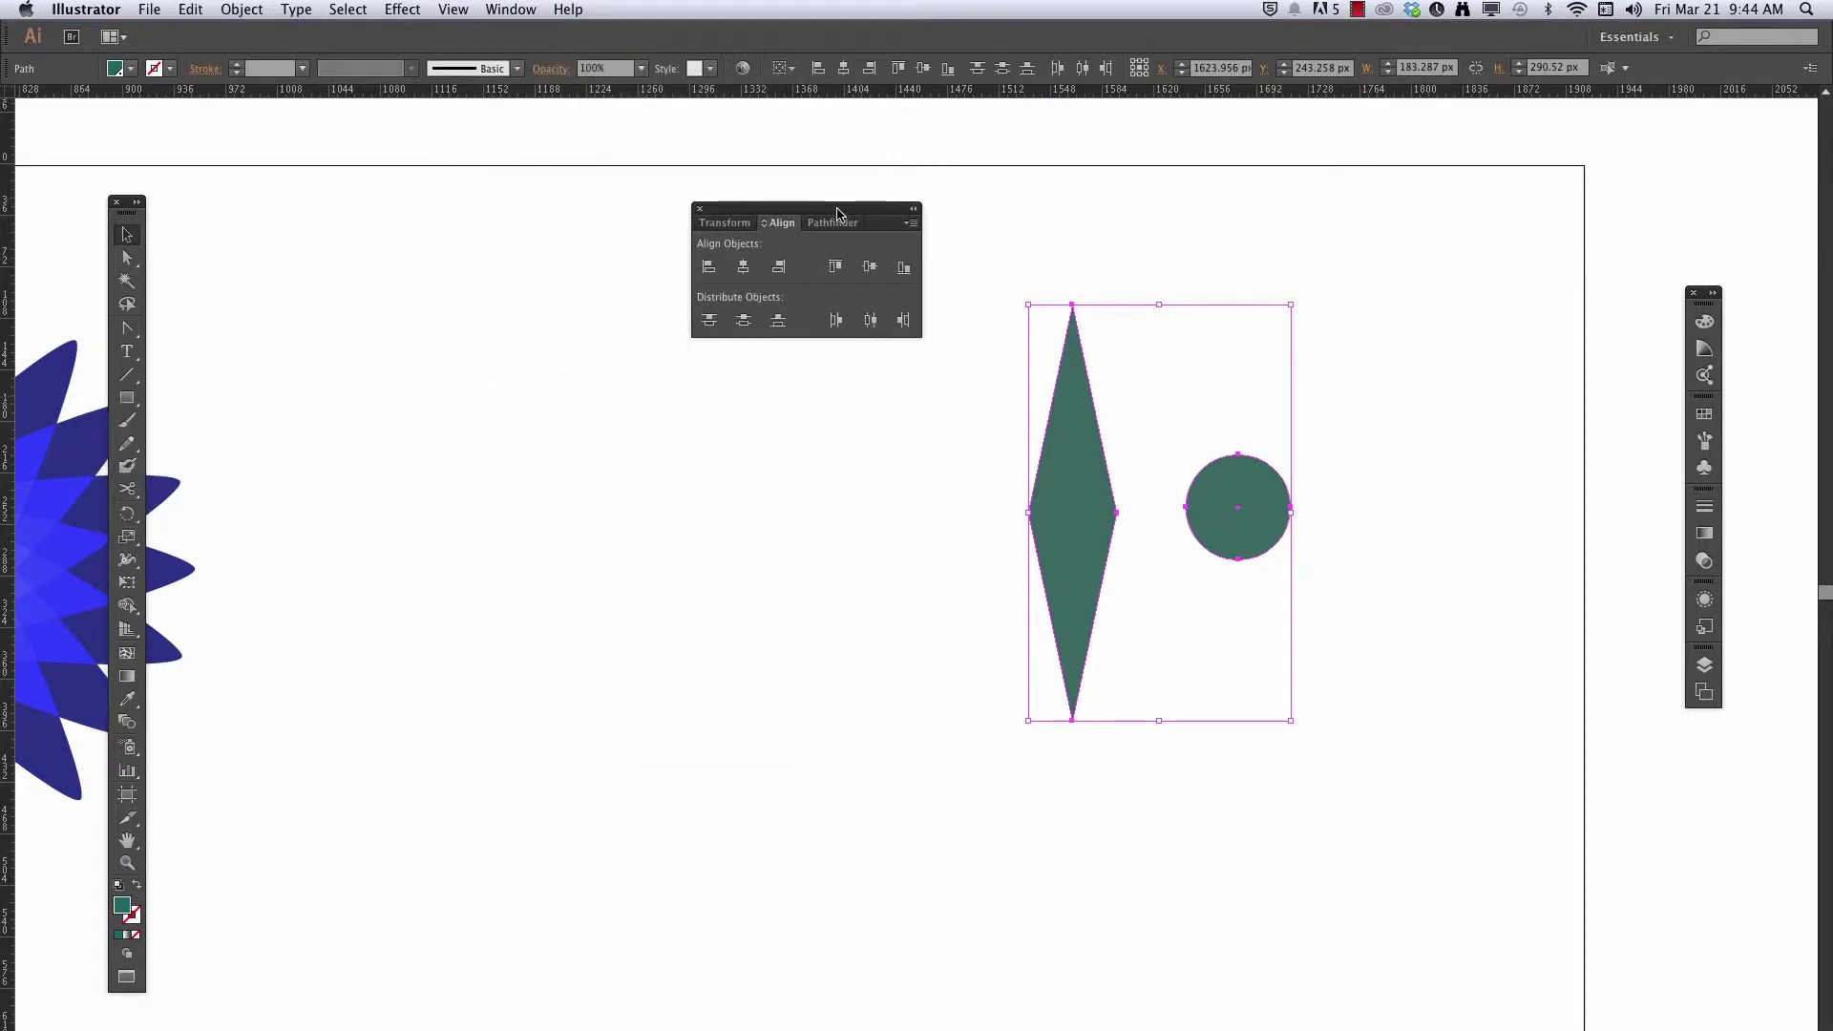
click(743, 268)
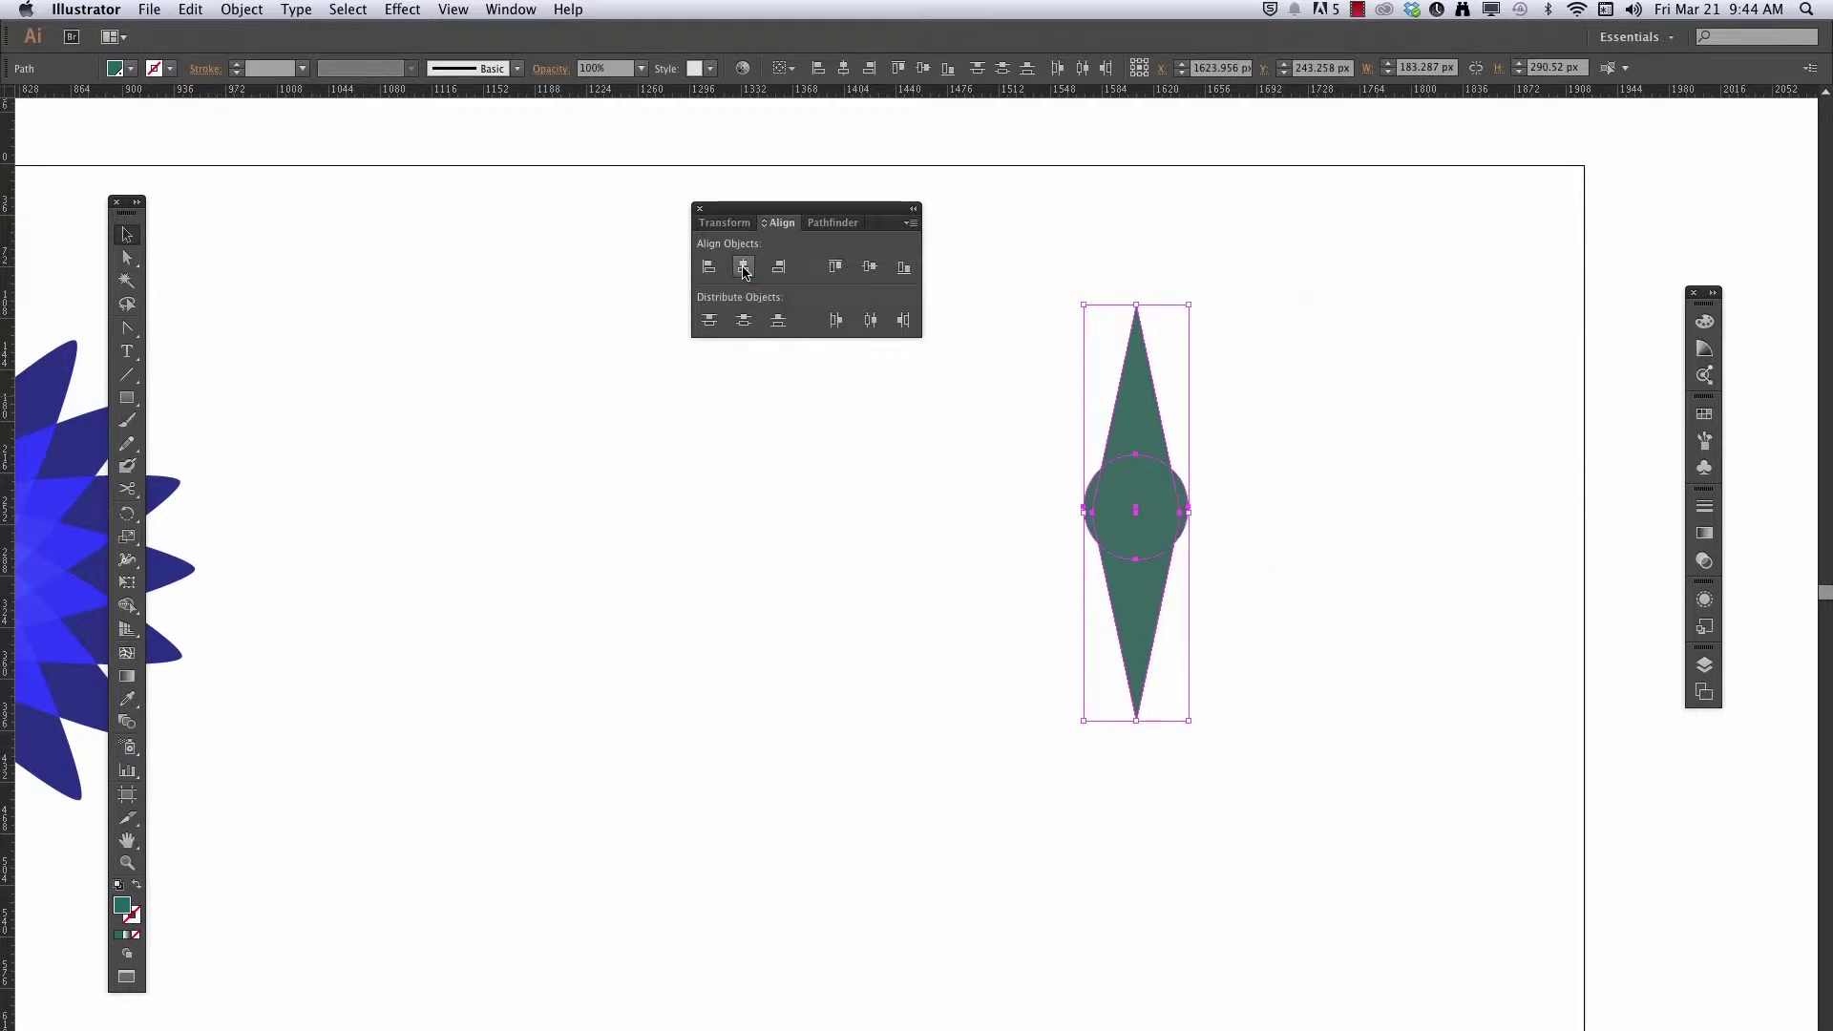
click(871, 268)
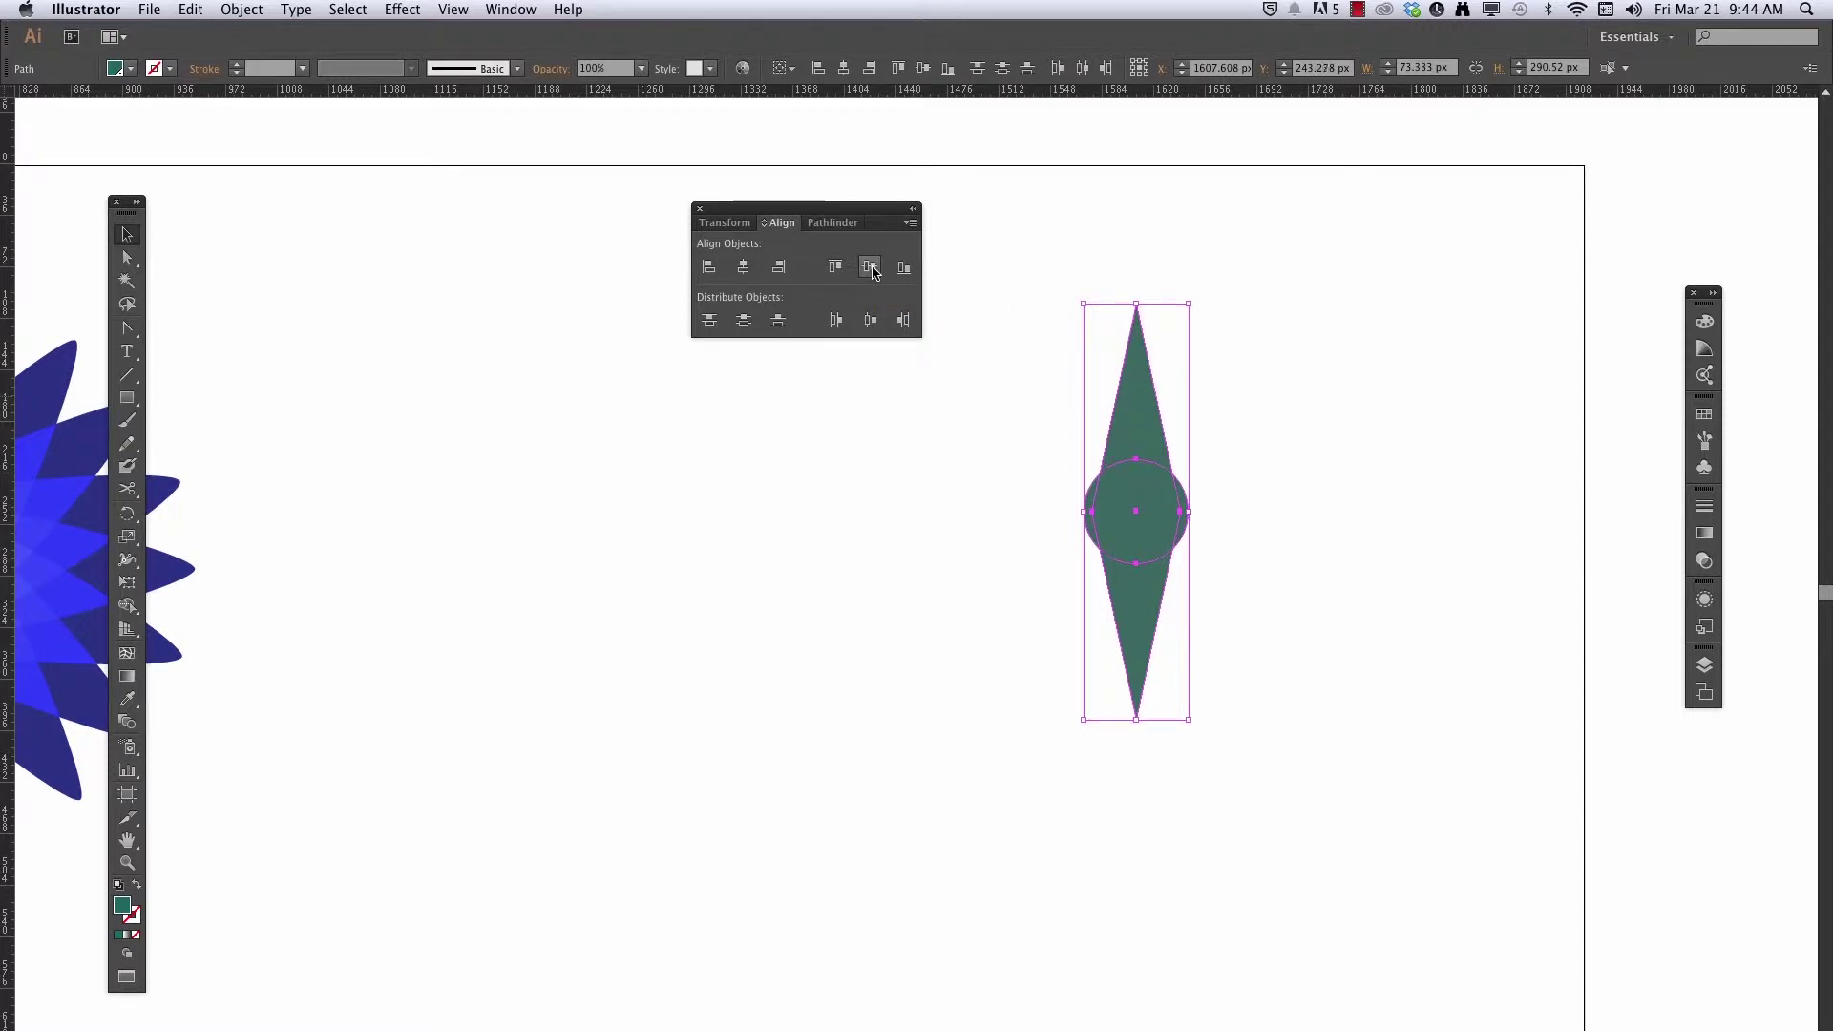
click(699, 208)
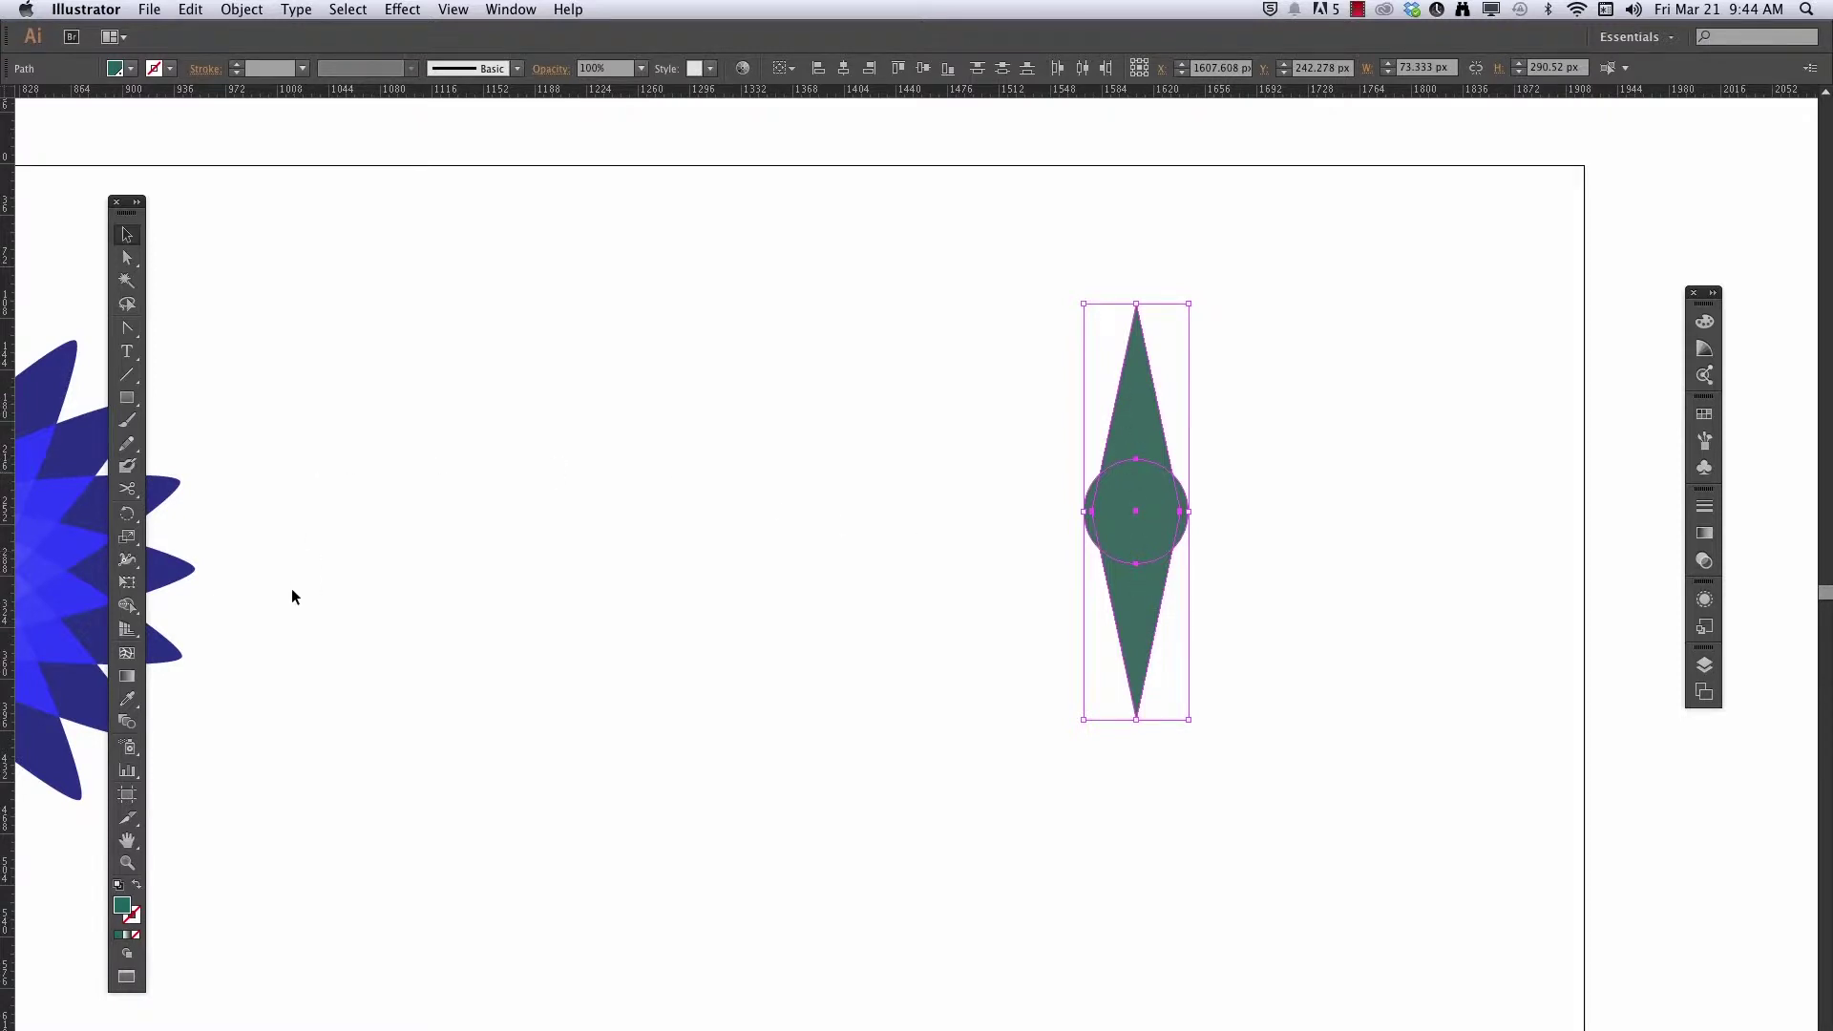
Merge the overlapping green diamond and circle into a single shape with the Shape Builder tool
click(127, 606)
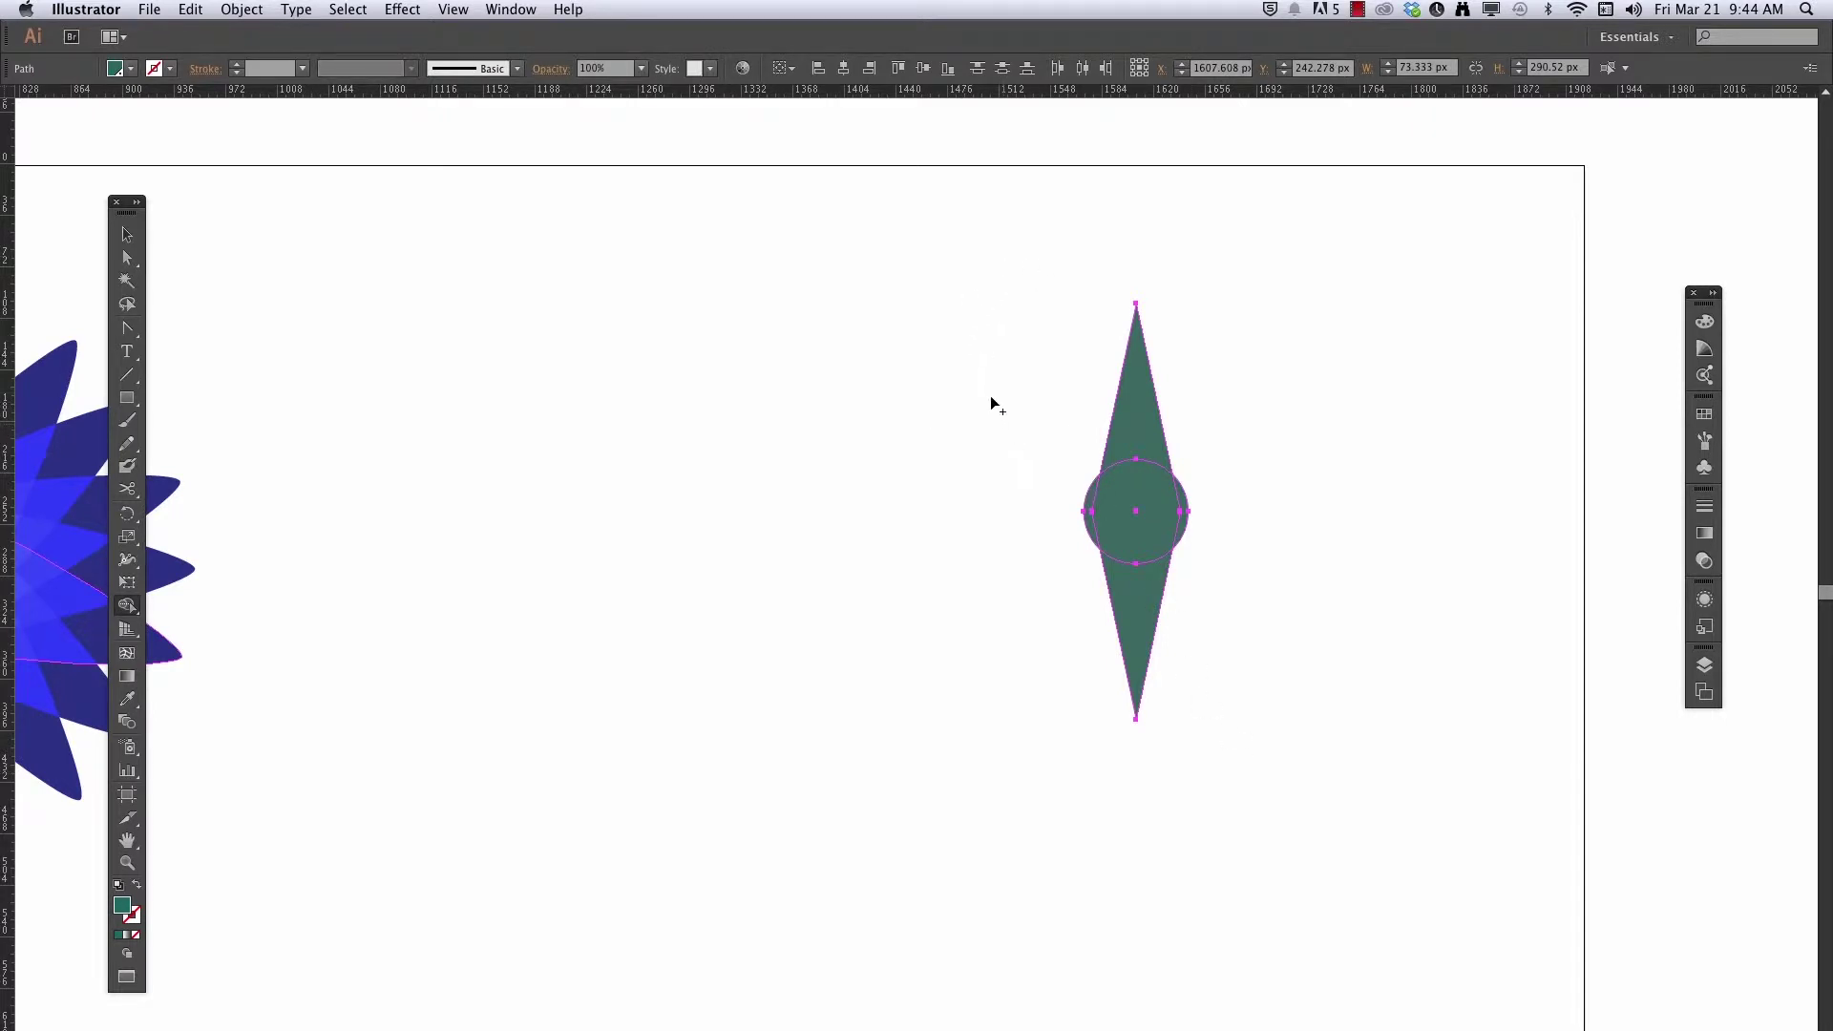
drag(978, 335, 1279, 671)
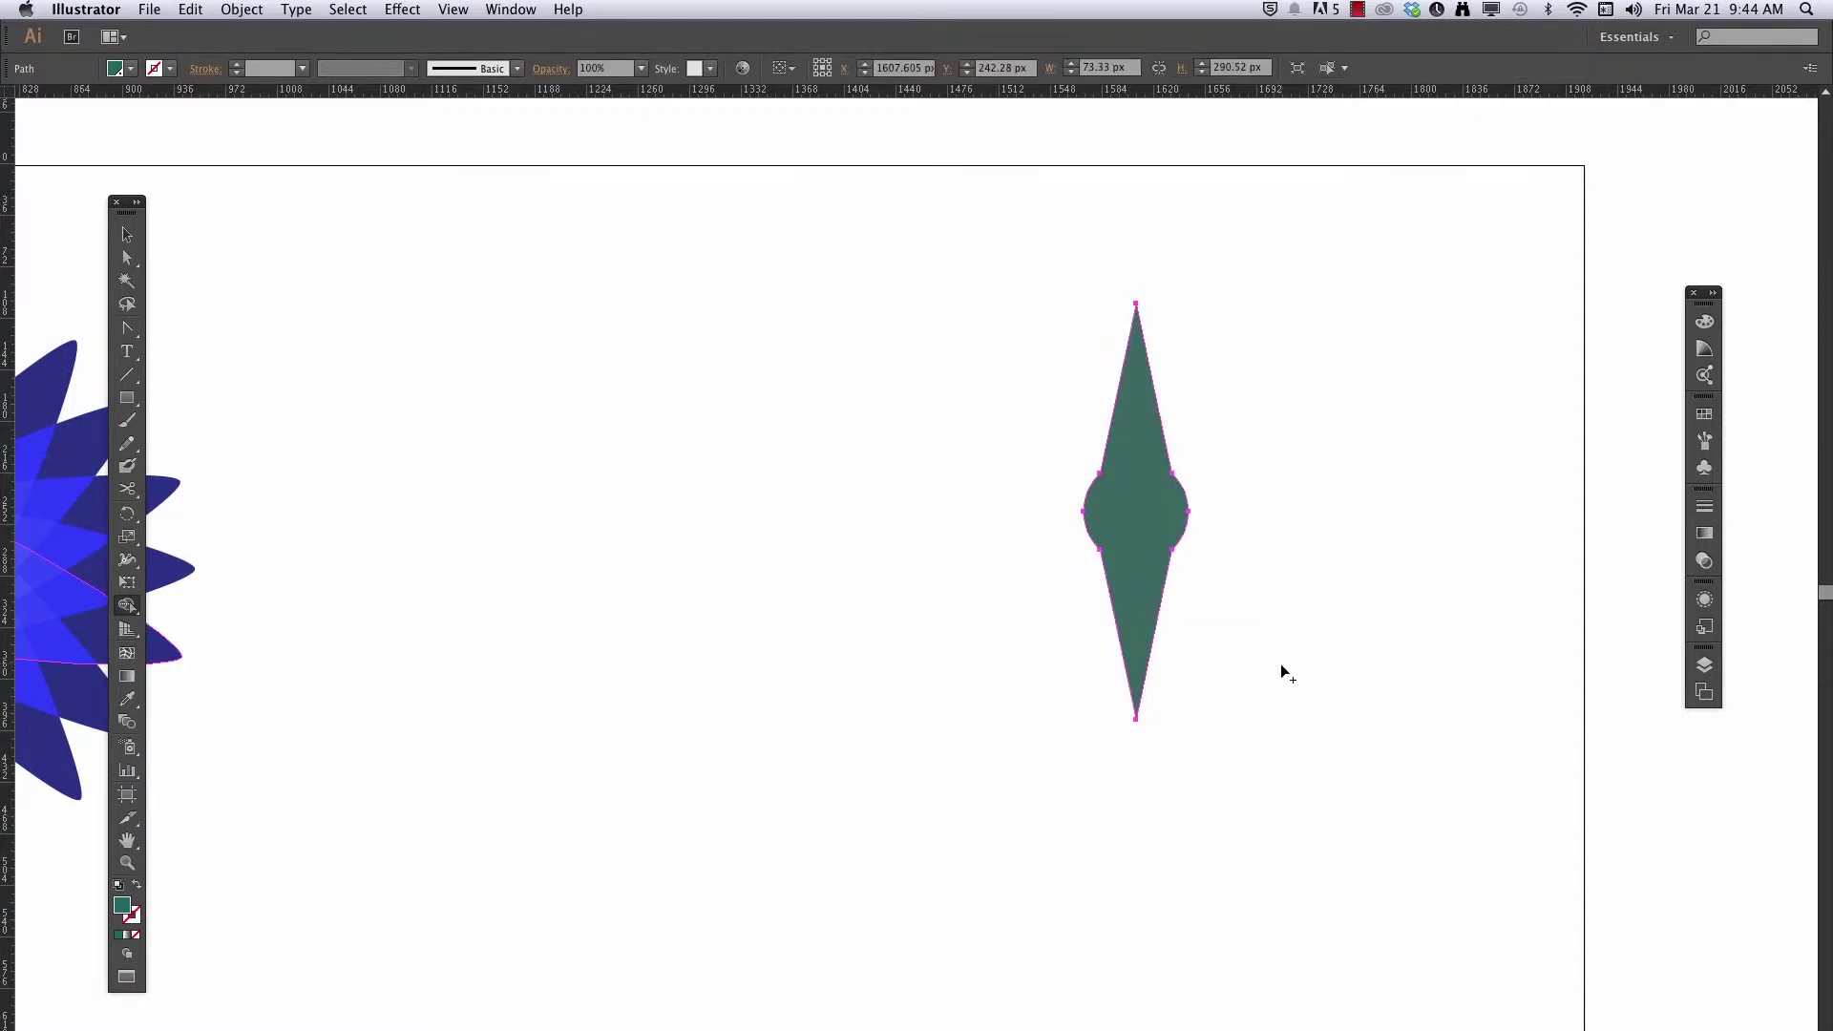
drag(1142, 414, 1151, 605)
drag(1073, 428, 1252, 670)
Set the merged green shape's blending mode to Difference
click(550, 70)
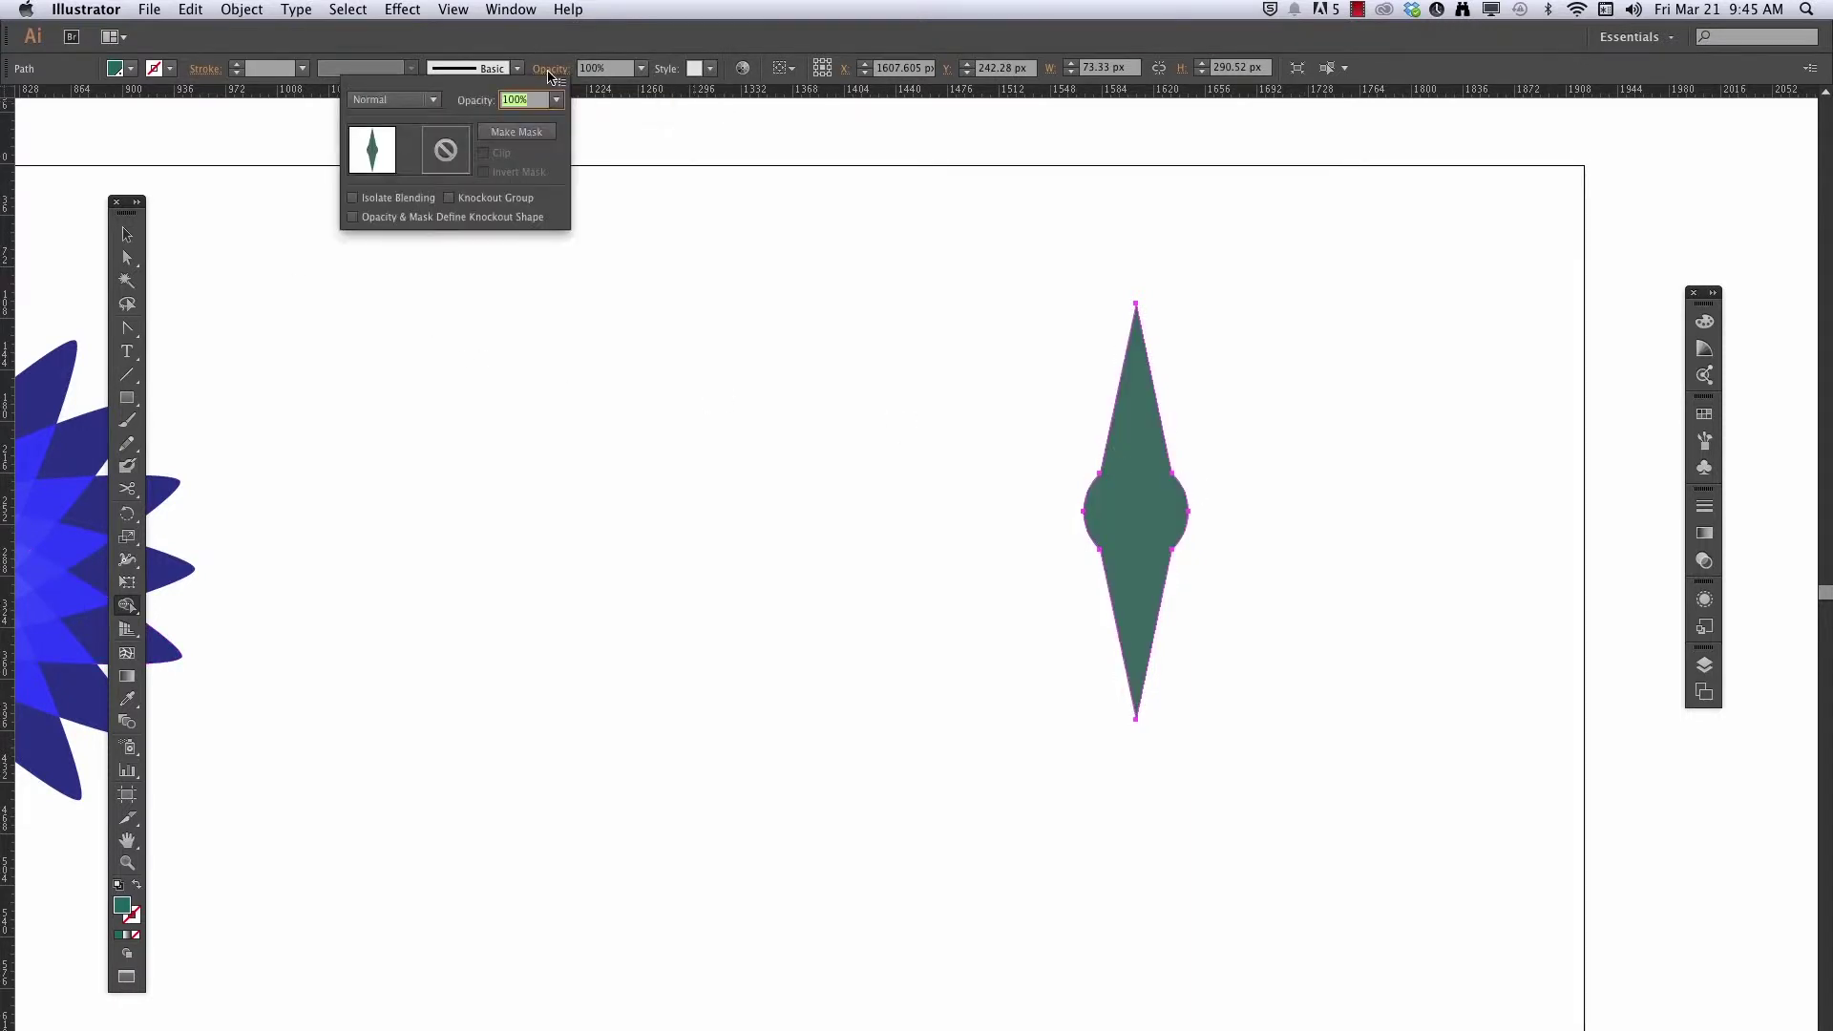
click(393, 101)
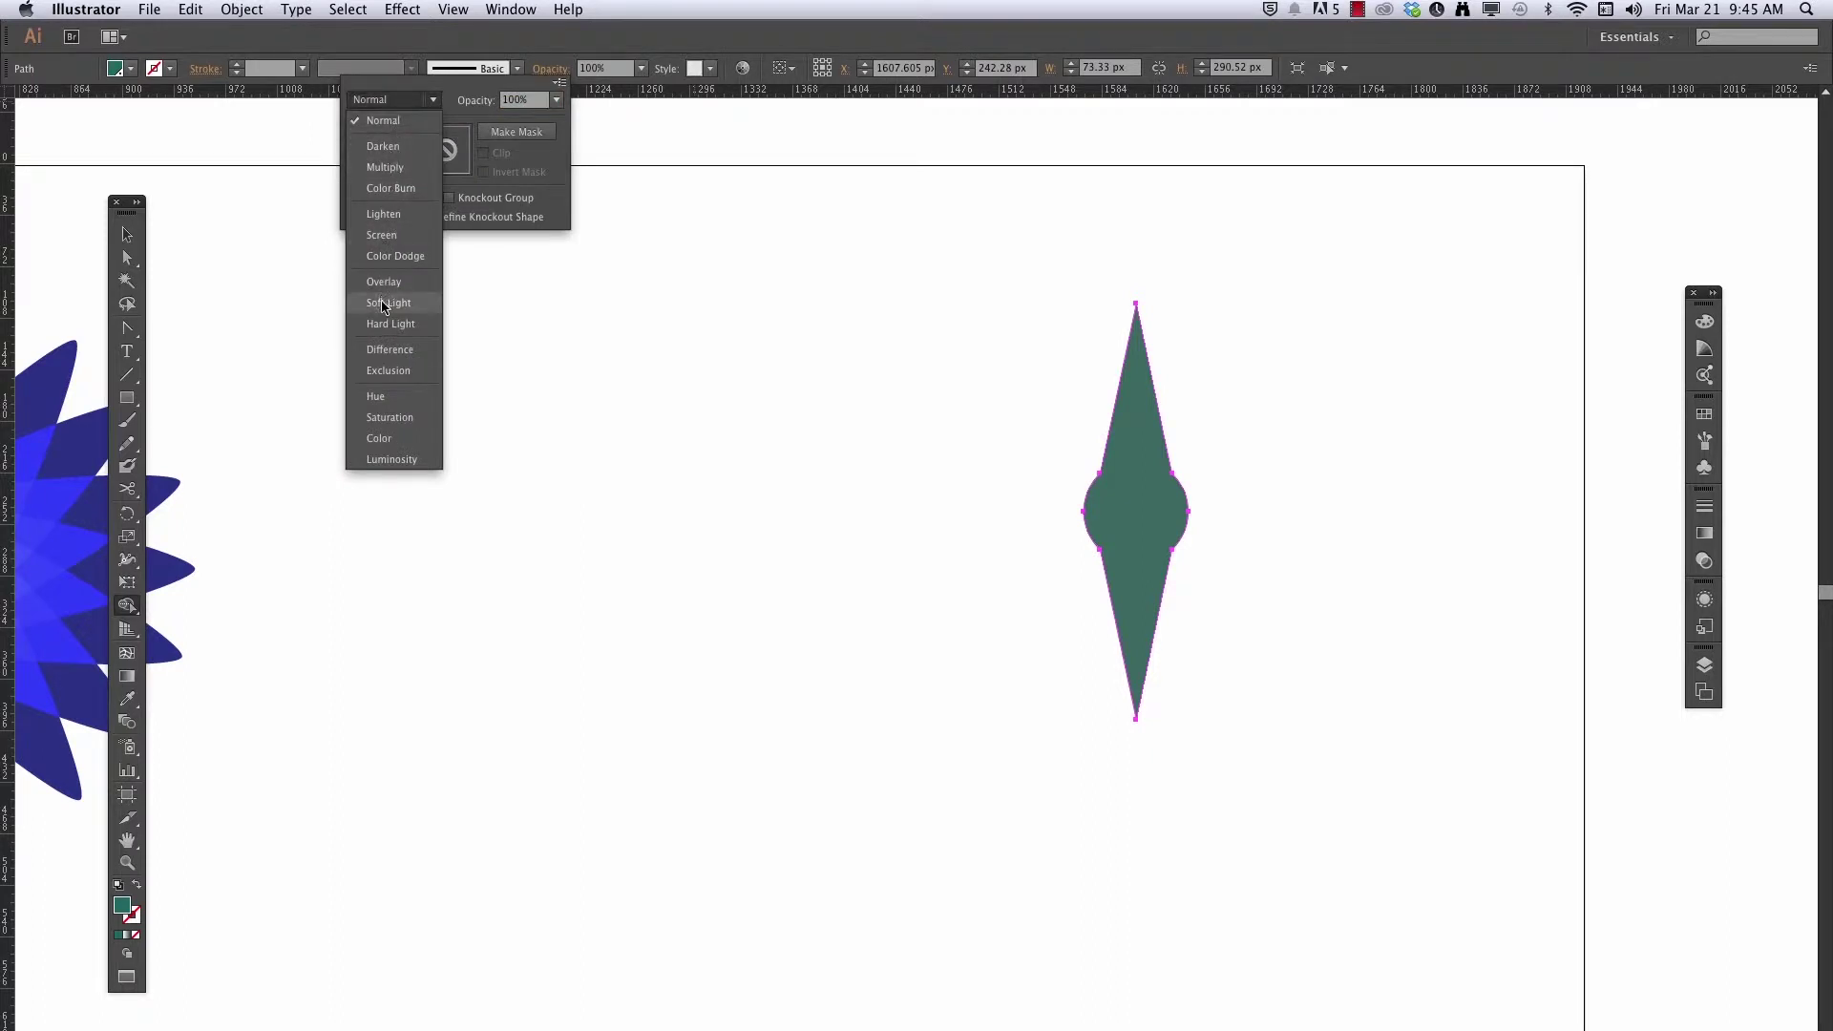
click(393, 349)
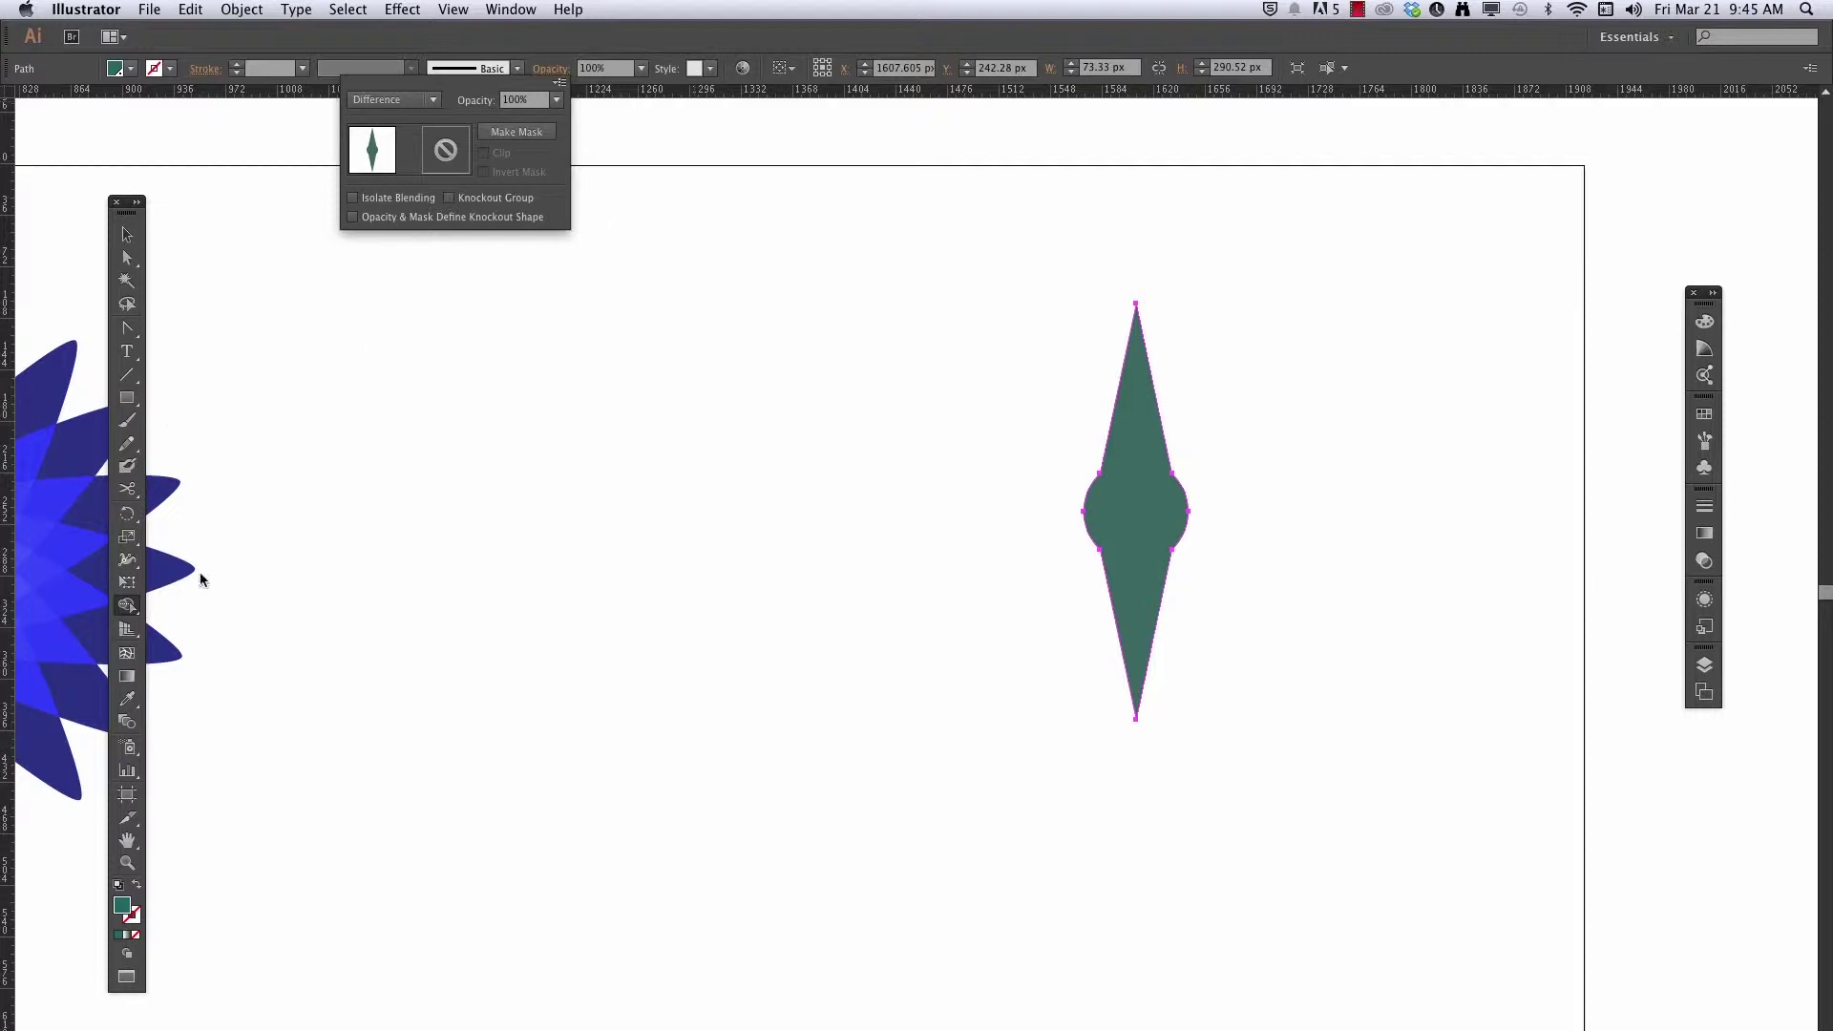
click(127, 606)
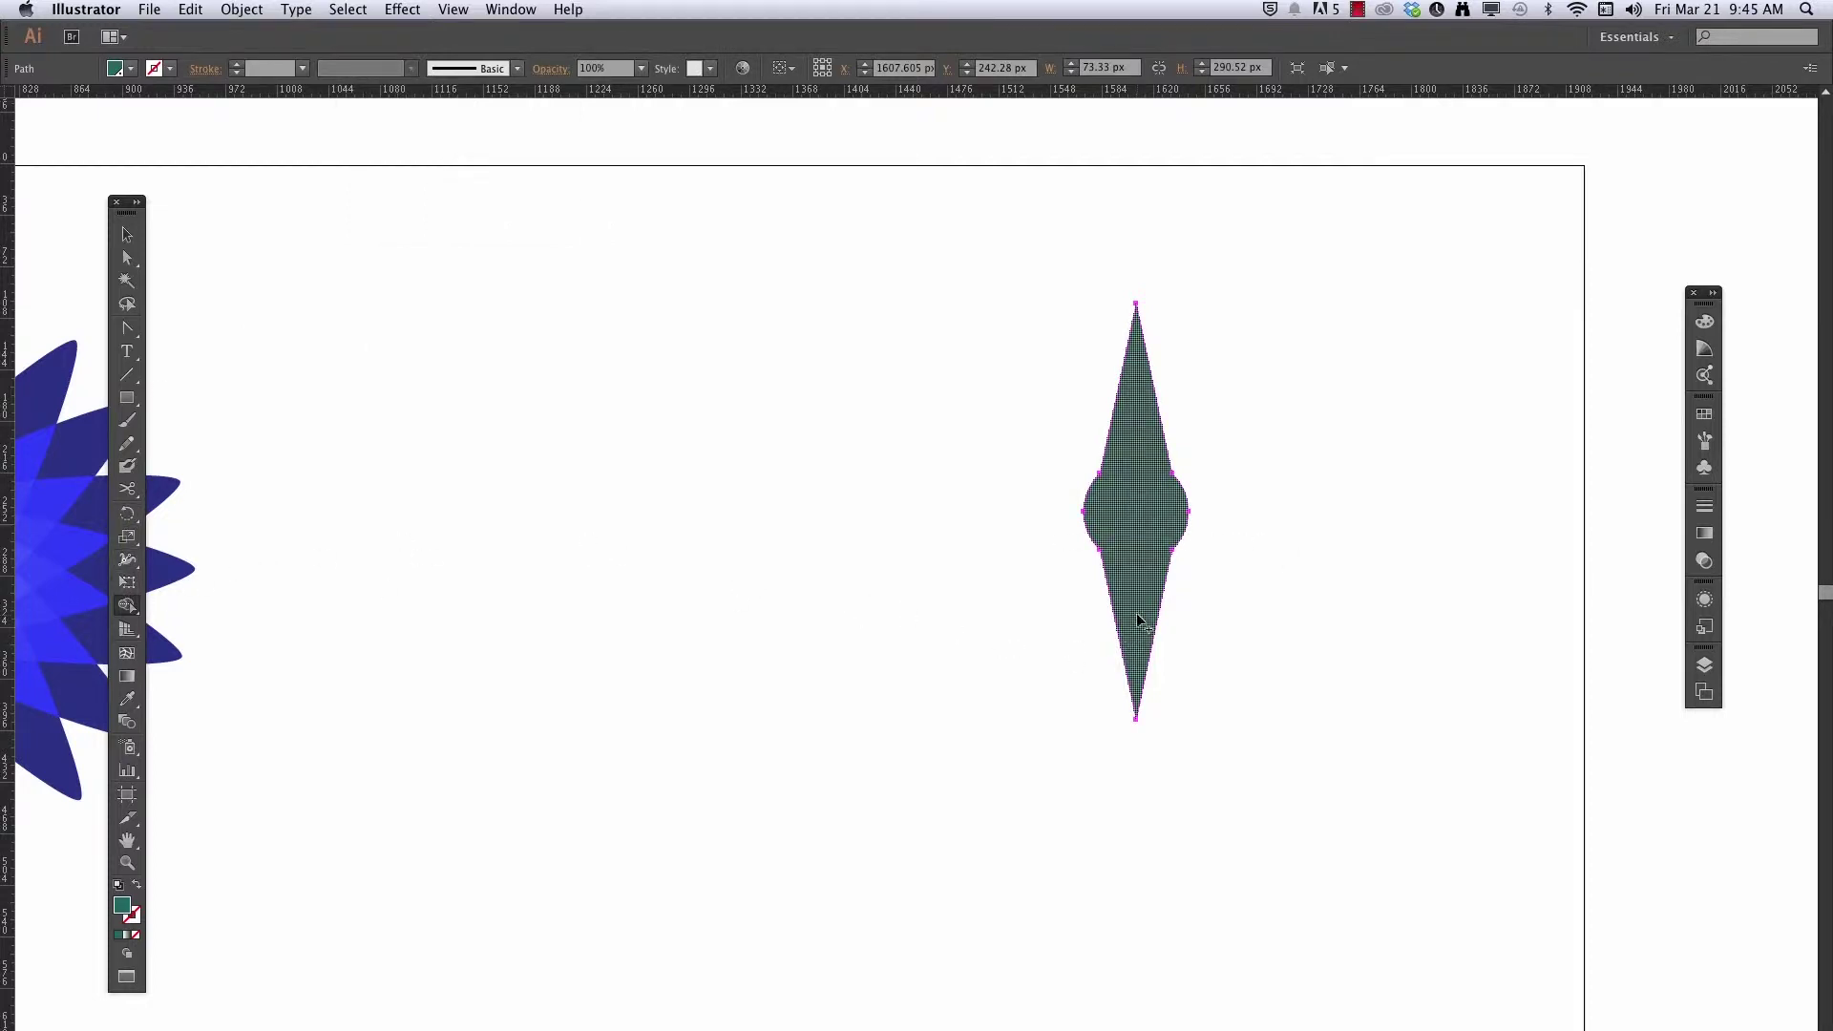
Create a copy of the merged green shape rotated 15° around a point in its lower half
click(127, 513)
alt+click(1138, 632)
drag(1079, 158, 1420, 119)
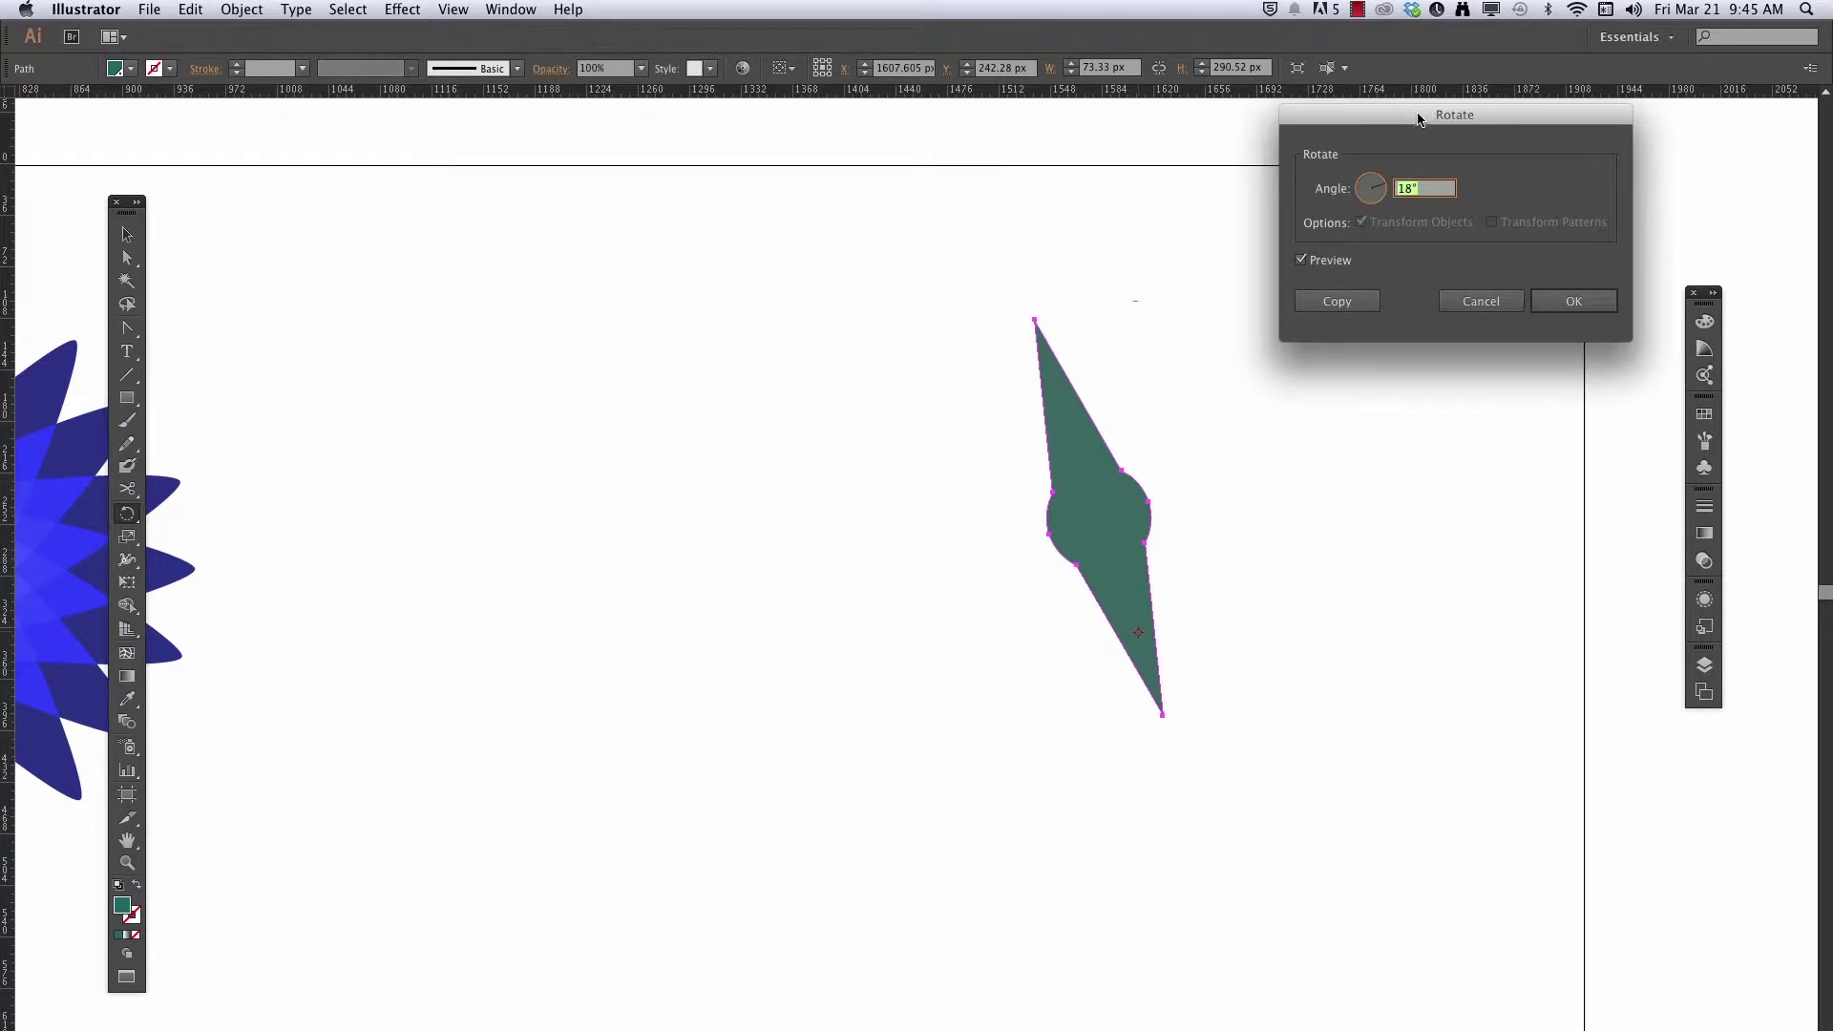
text(15)
click(1300, 261)
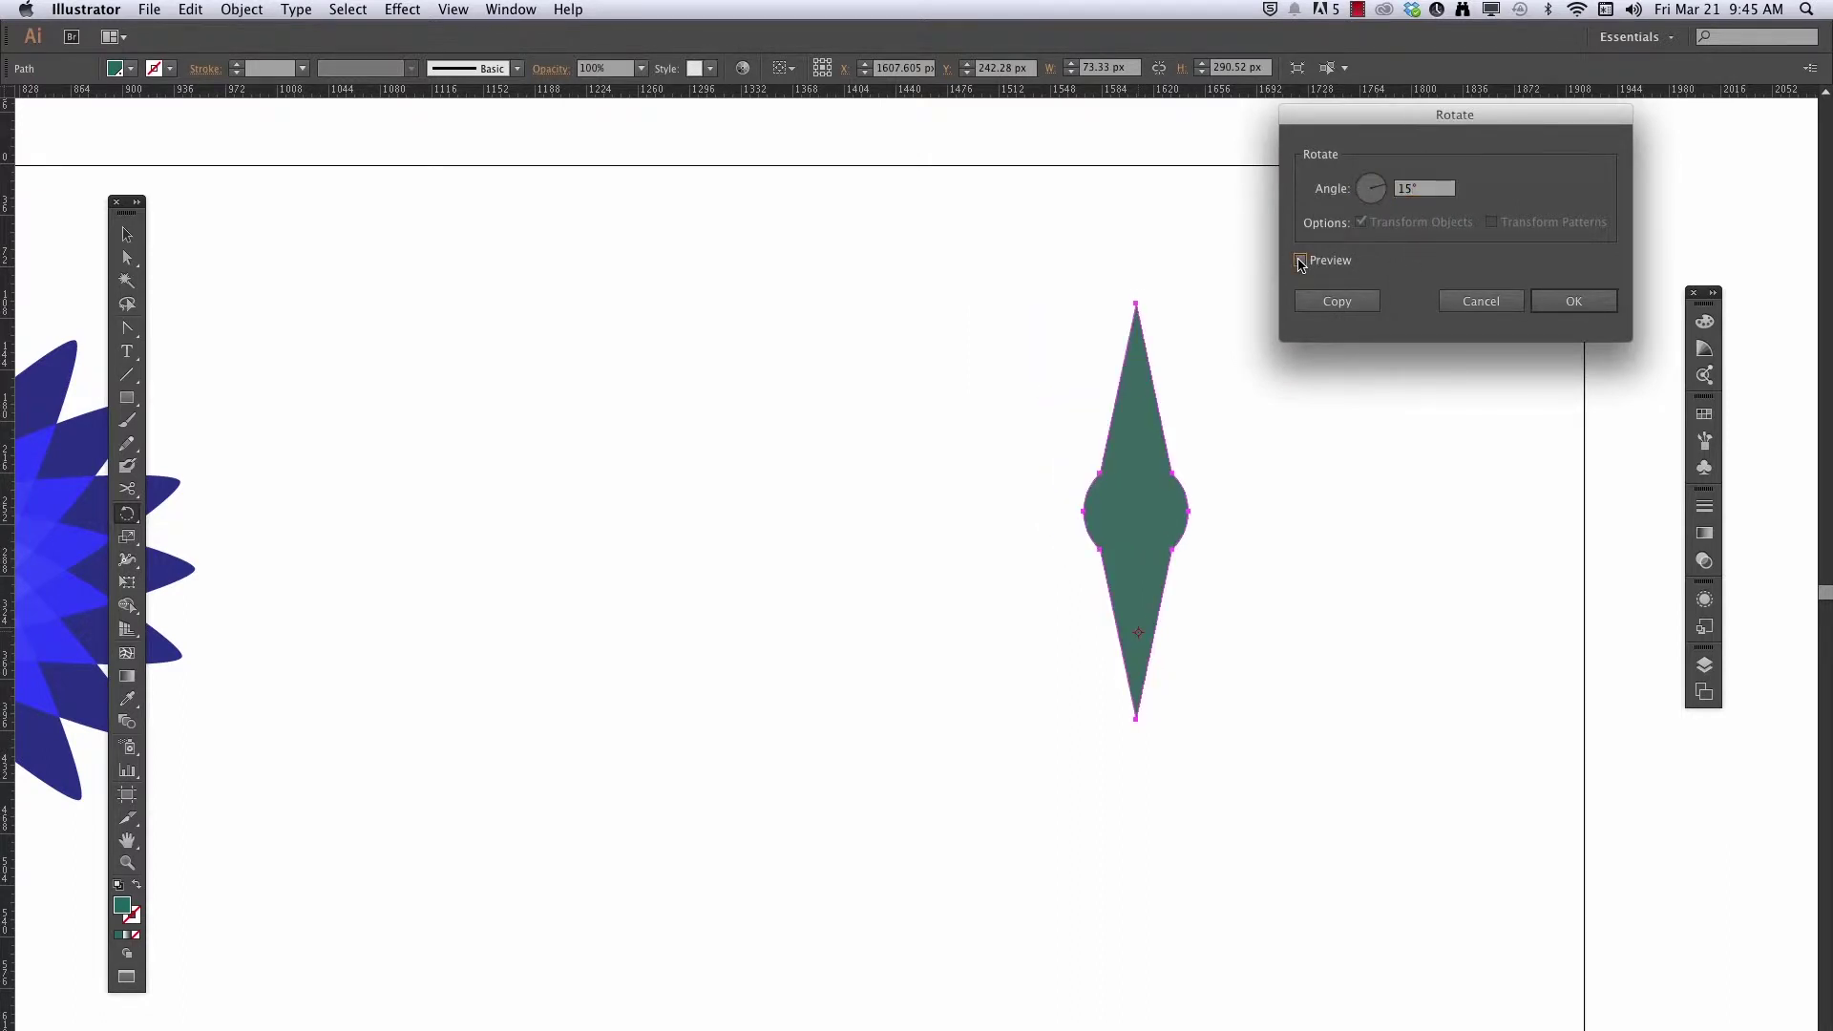
click(1300, 261)
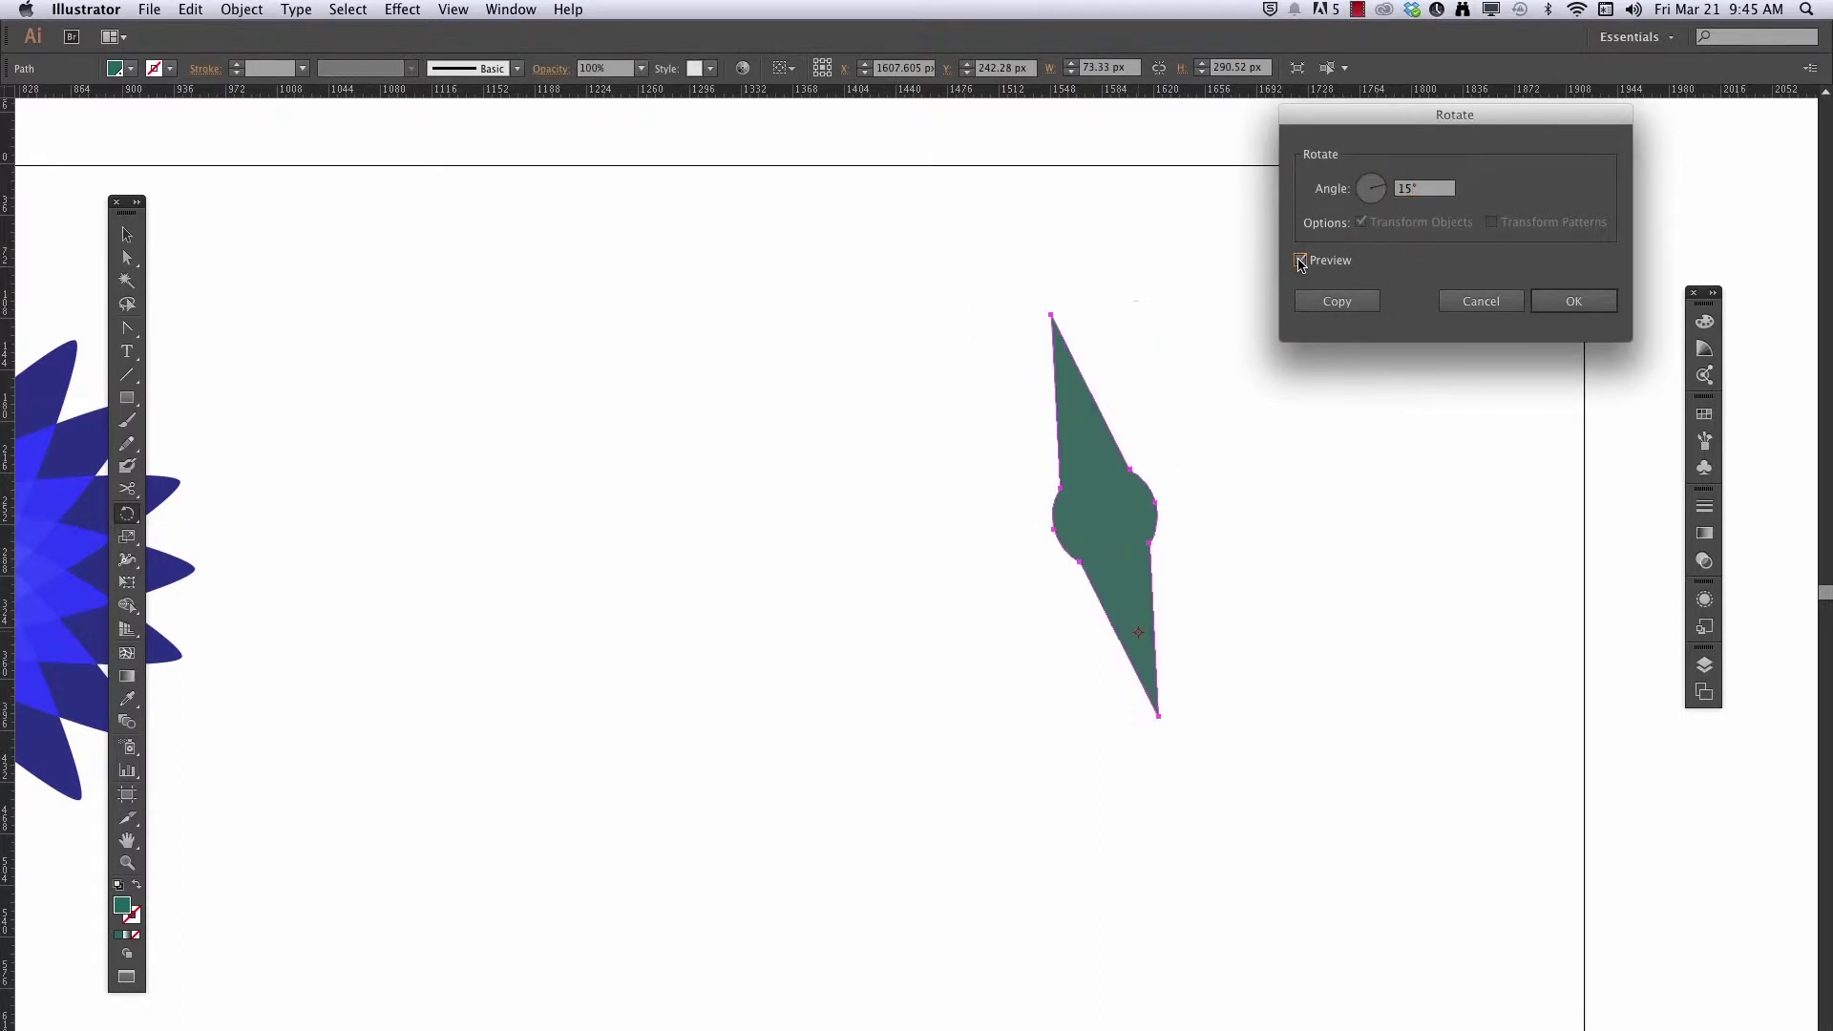
click(1336, 302)
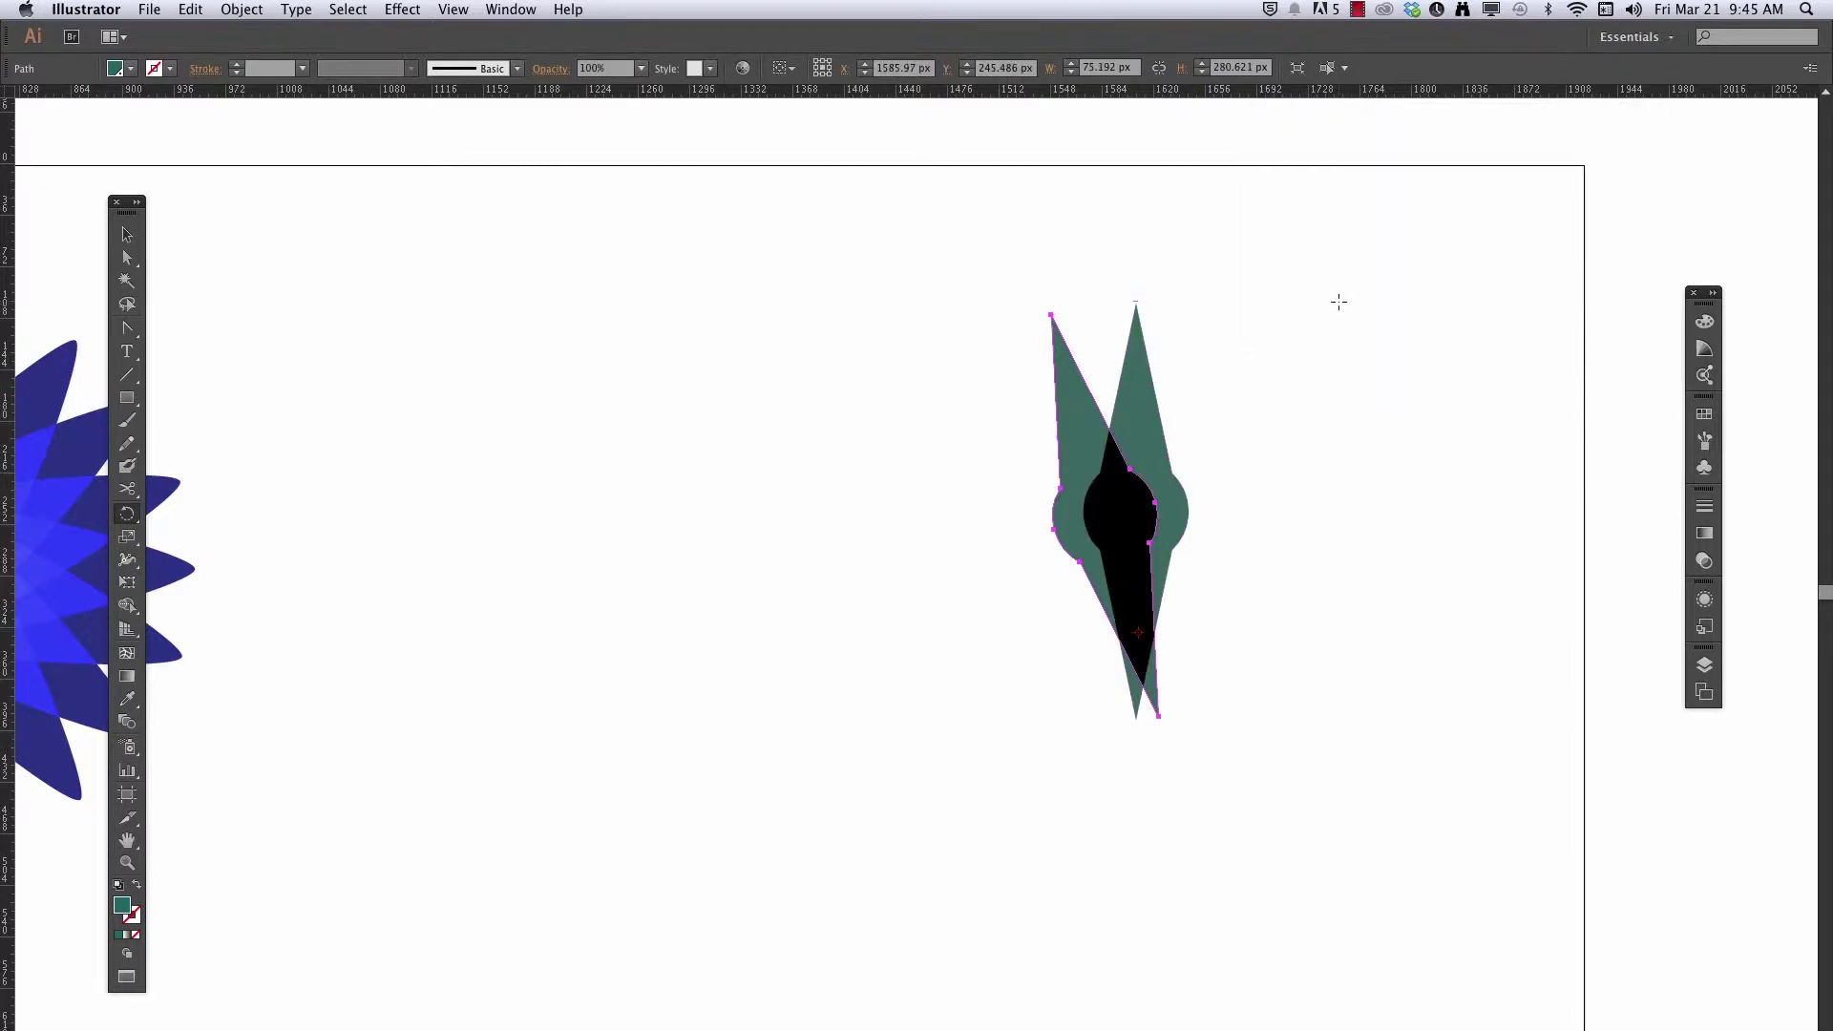
Repeat the green shape's 15° rotated copy until the spikes close into a full circle, and deselect the design
key(super+d)
key(super+d)
key(super+d)
key(super+d)
key(super+d)
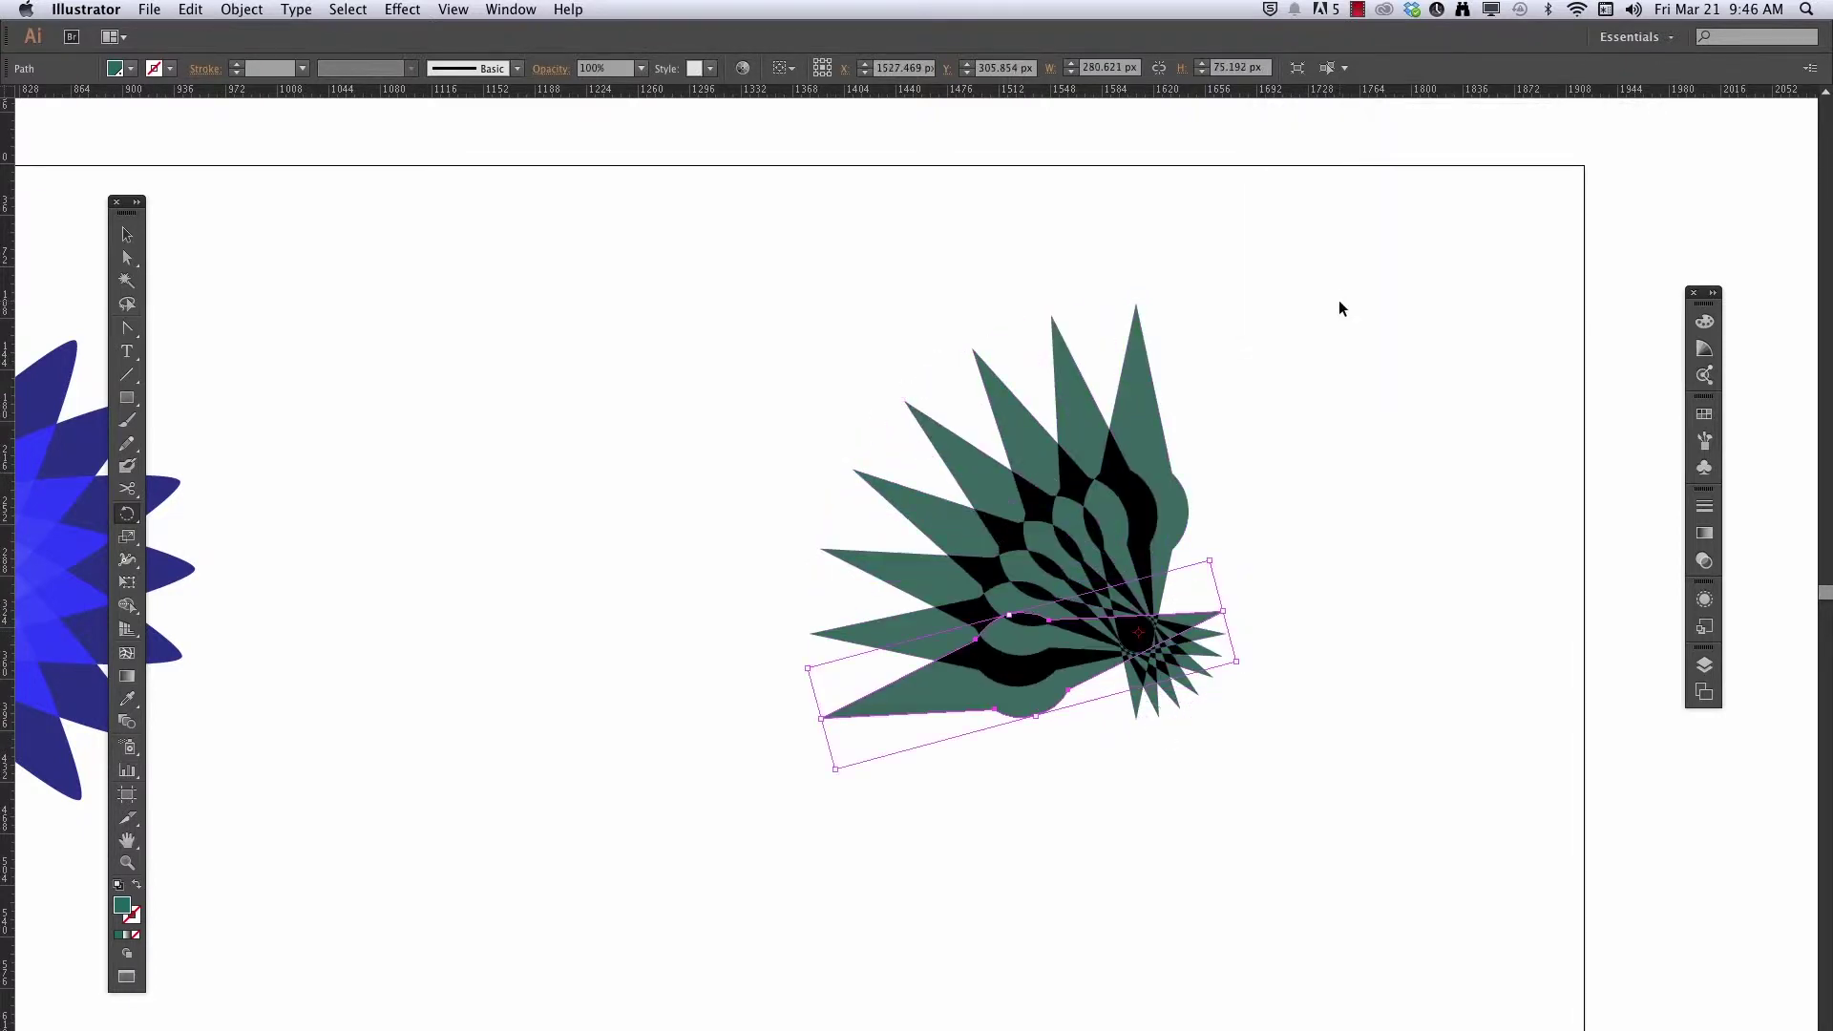
key(super+d)
key(super+d)
key(super+d)
key(super+d)
key(super+d)
key(super+d)
key(super+d)
key(super+d)
key(super+d)
key(super+d)
key(super+d)
key(super+d)
key(super+d)
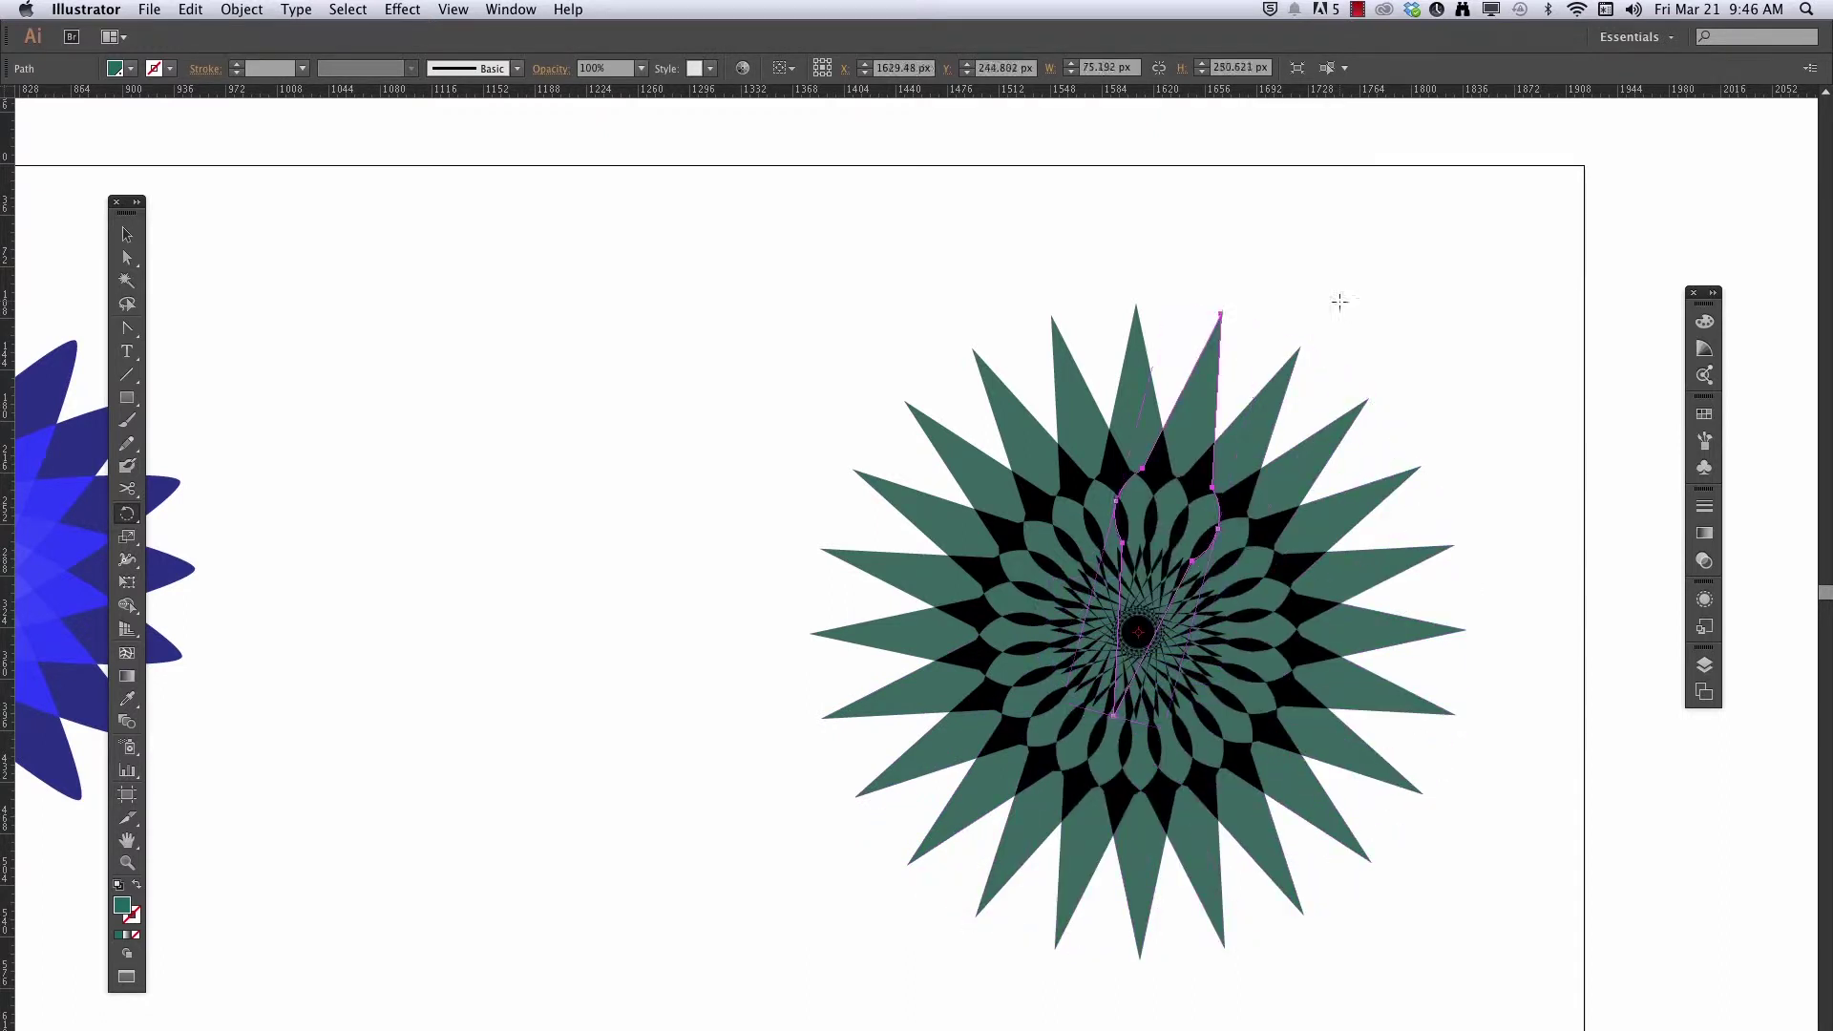
click(127, 234)
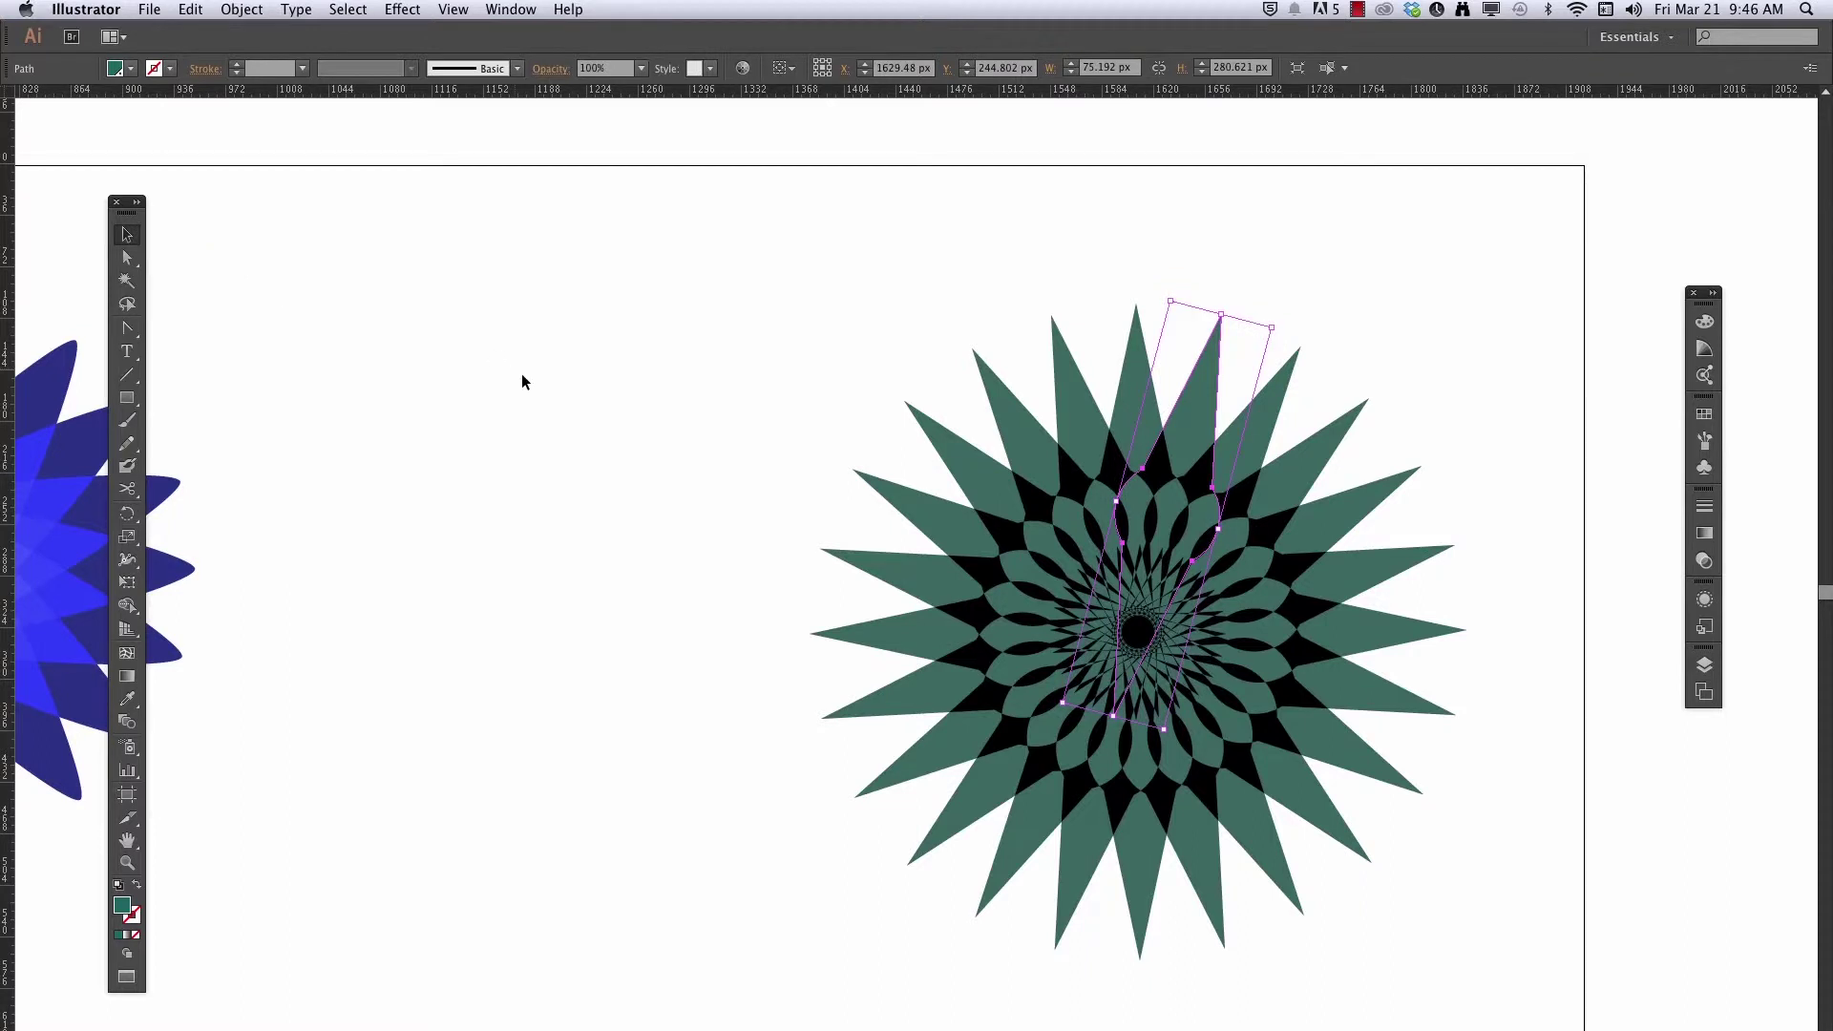
click(520, 380)
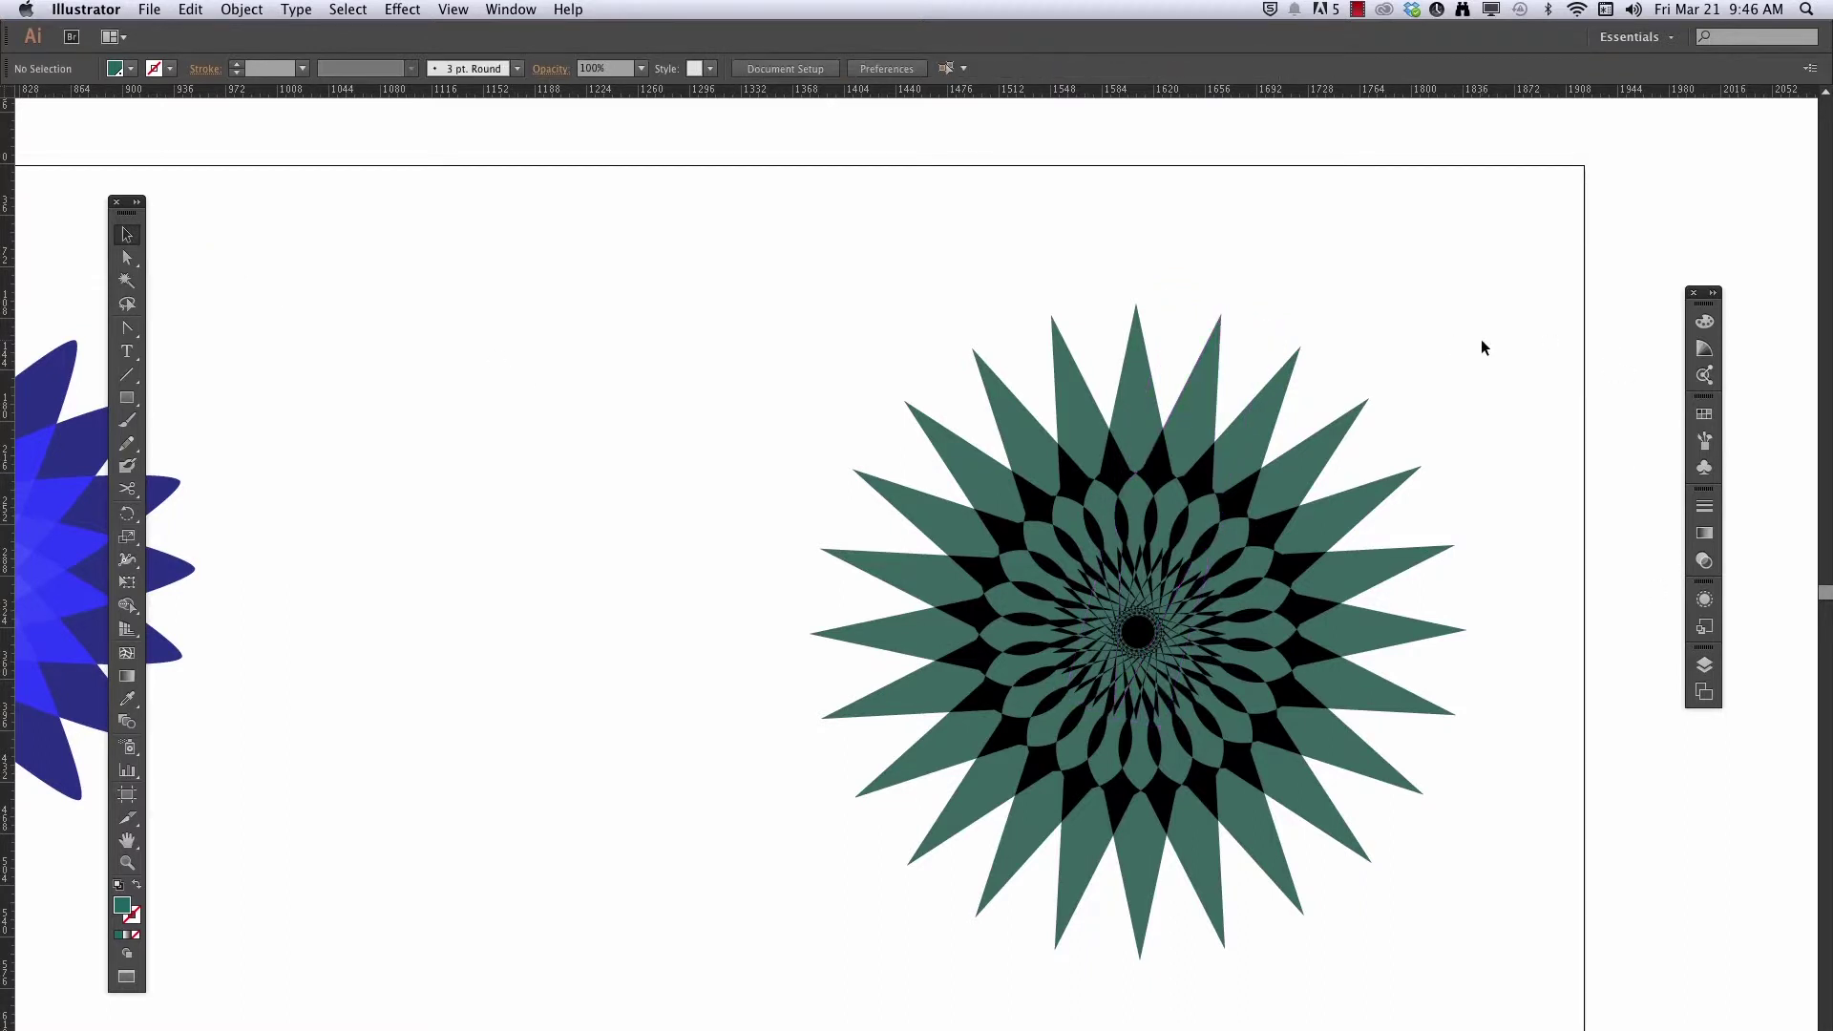
Group all the rotated green shapes into one object and deselect it
drag(1483, 347, 734, 948)
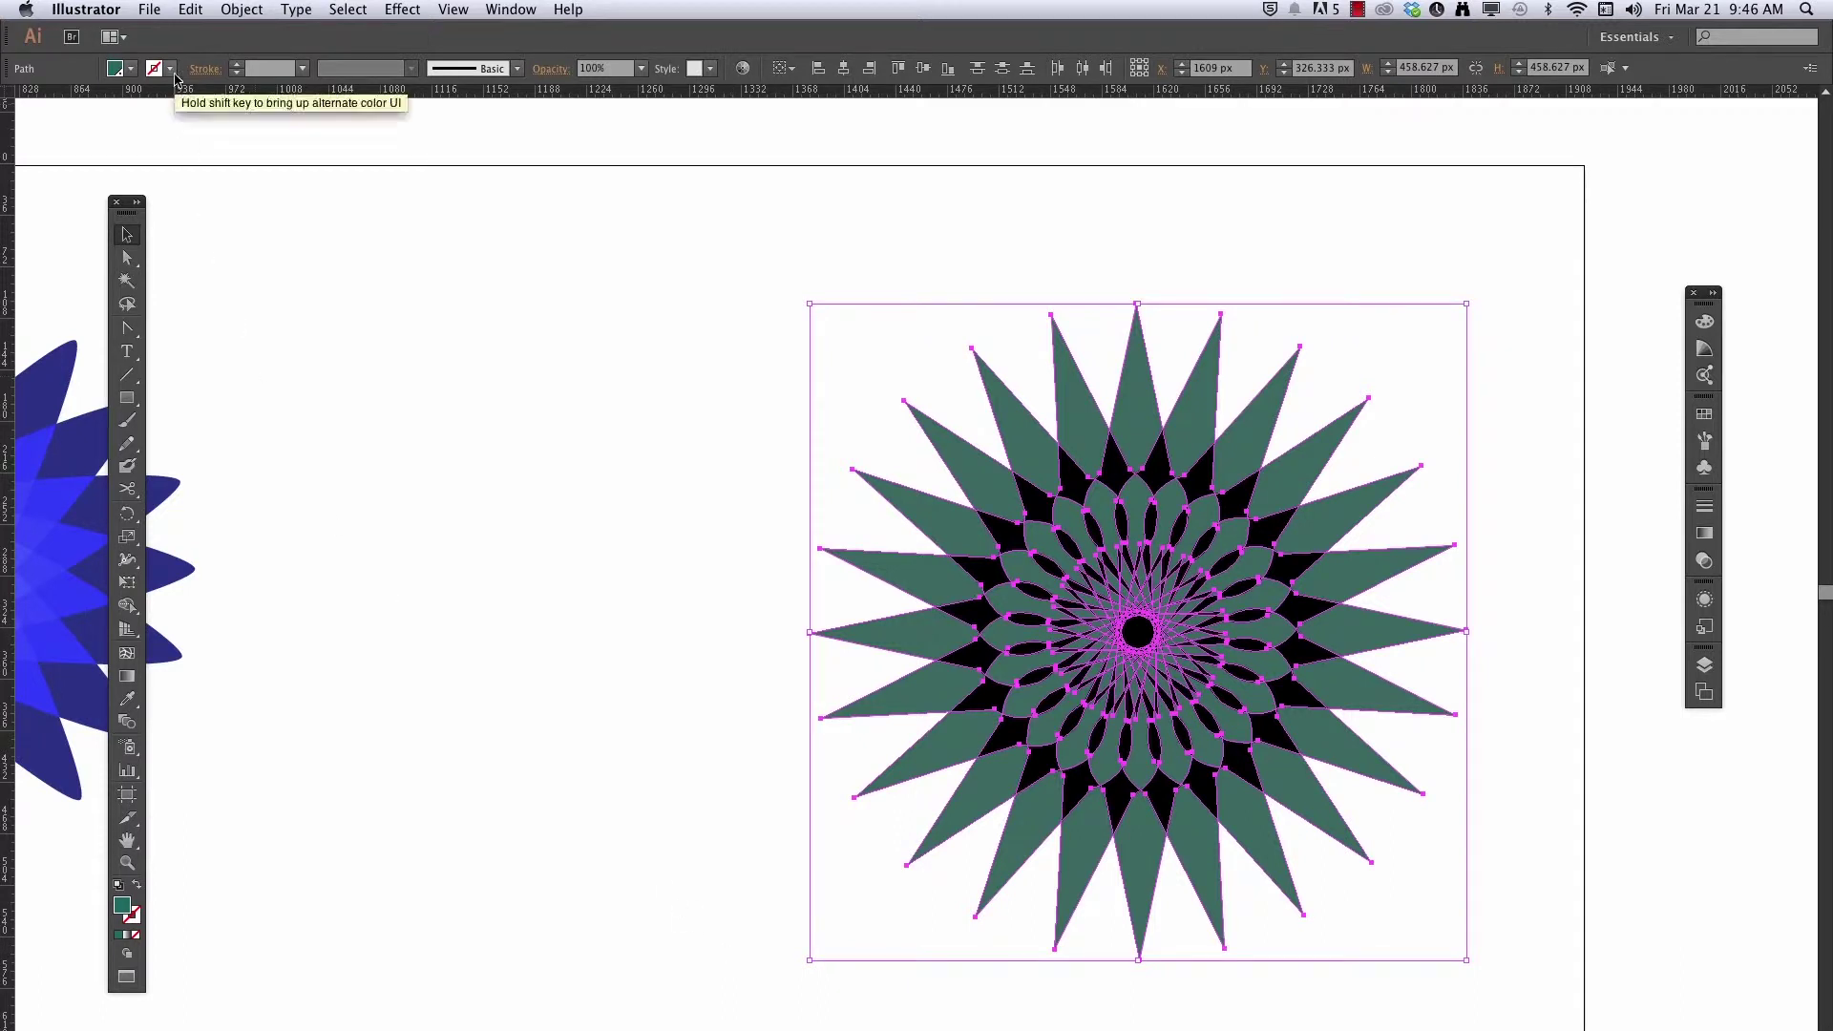
click(238, 10)
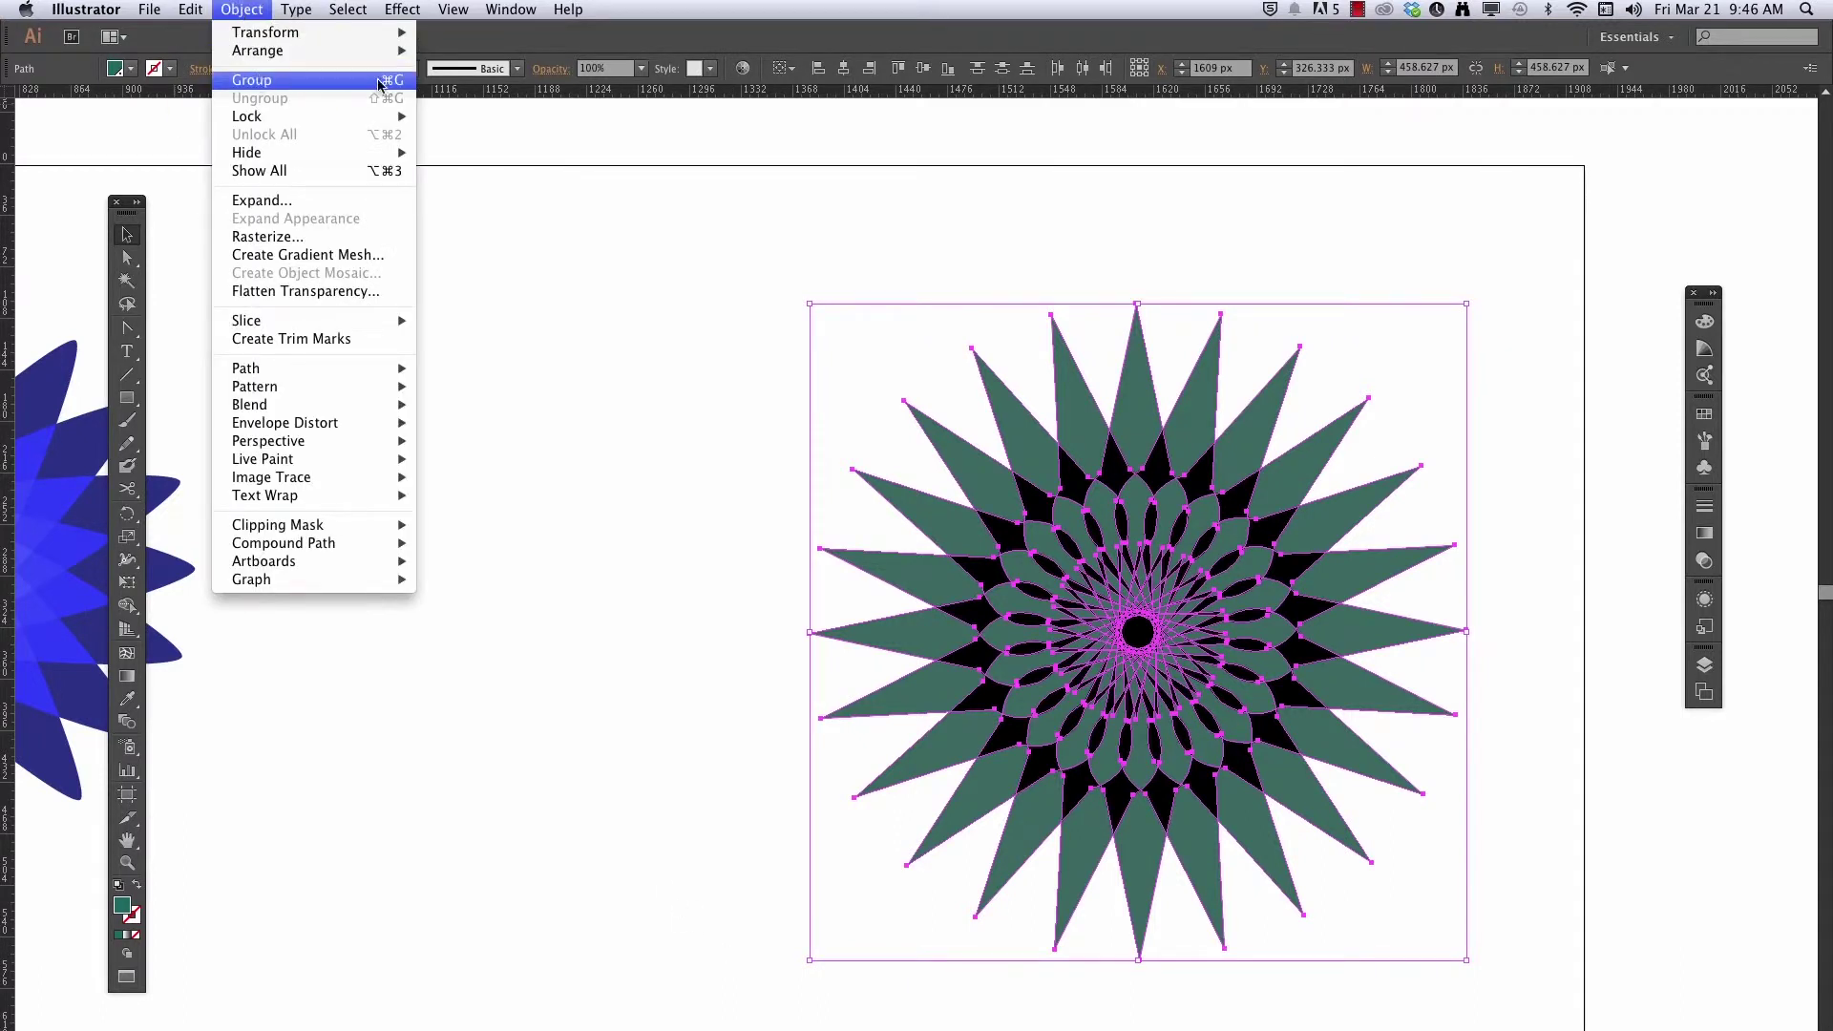
click(374, 85)
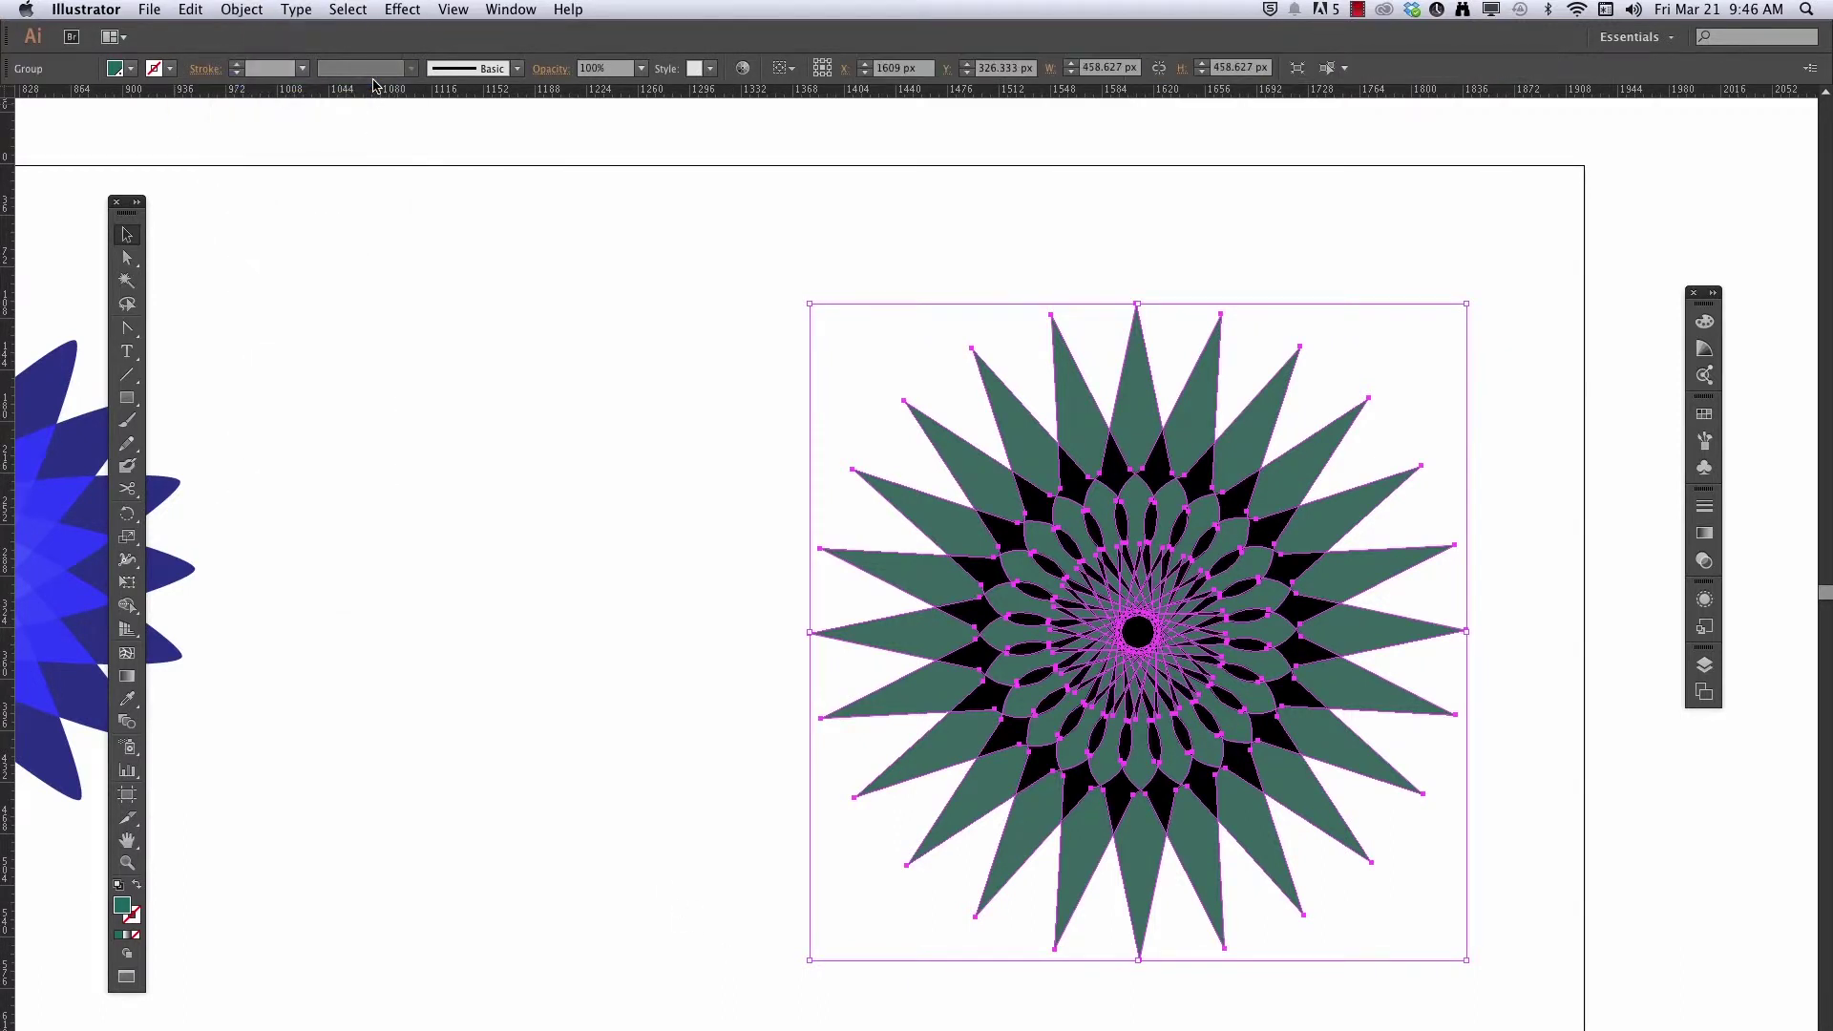
click(671, 568)
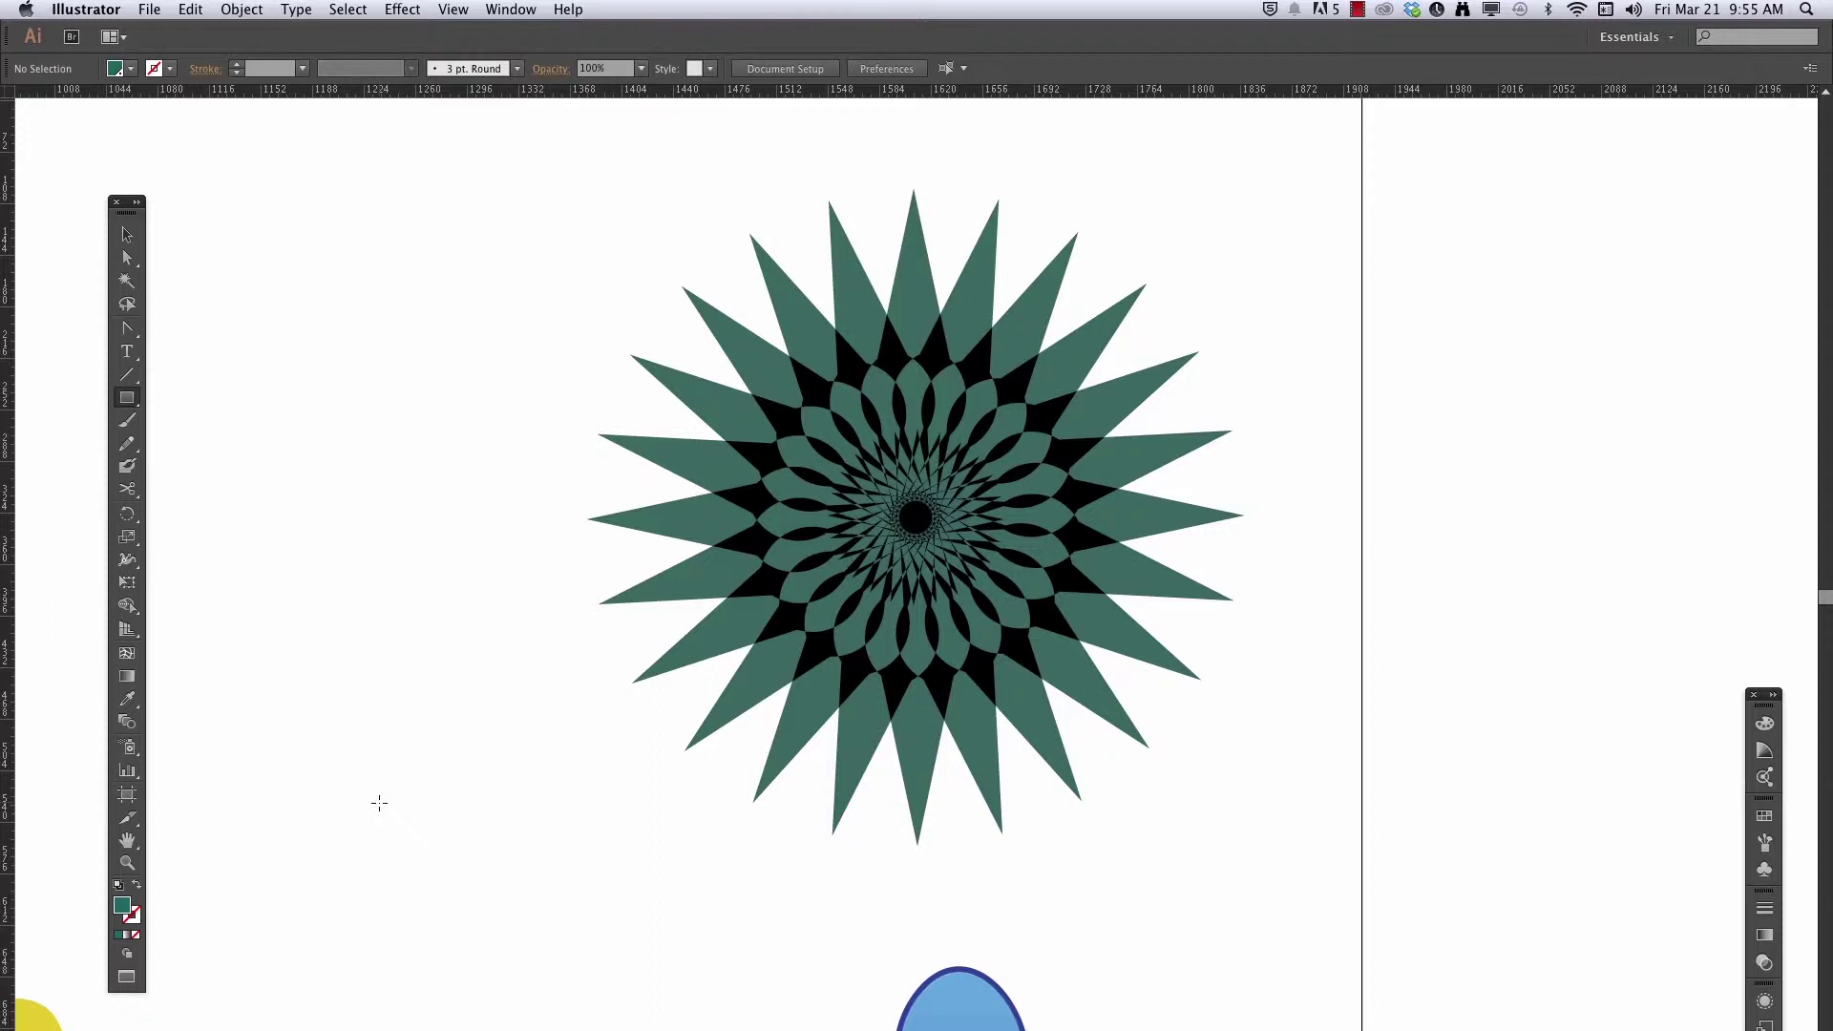
Draw a rectangle about 442 by 417 px outside the artboard beside the green design and fill it with the blue swatch
drag(1195, 888, 859, 887)
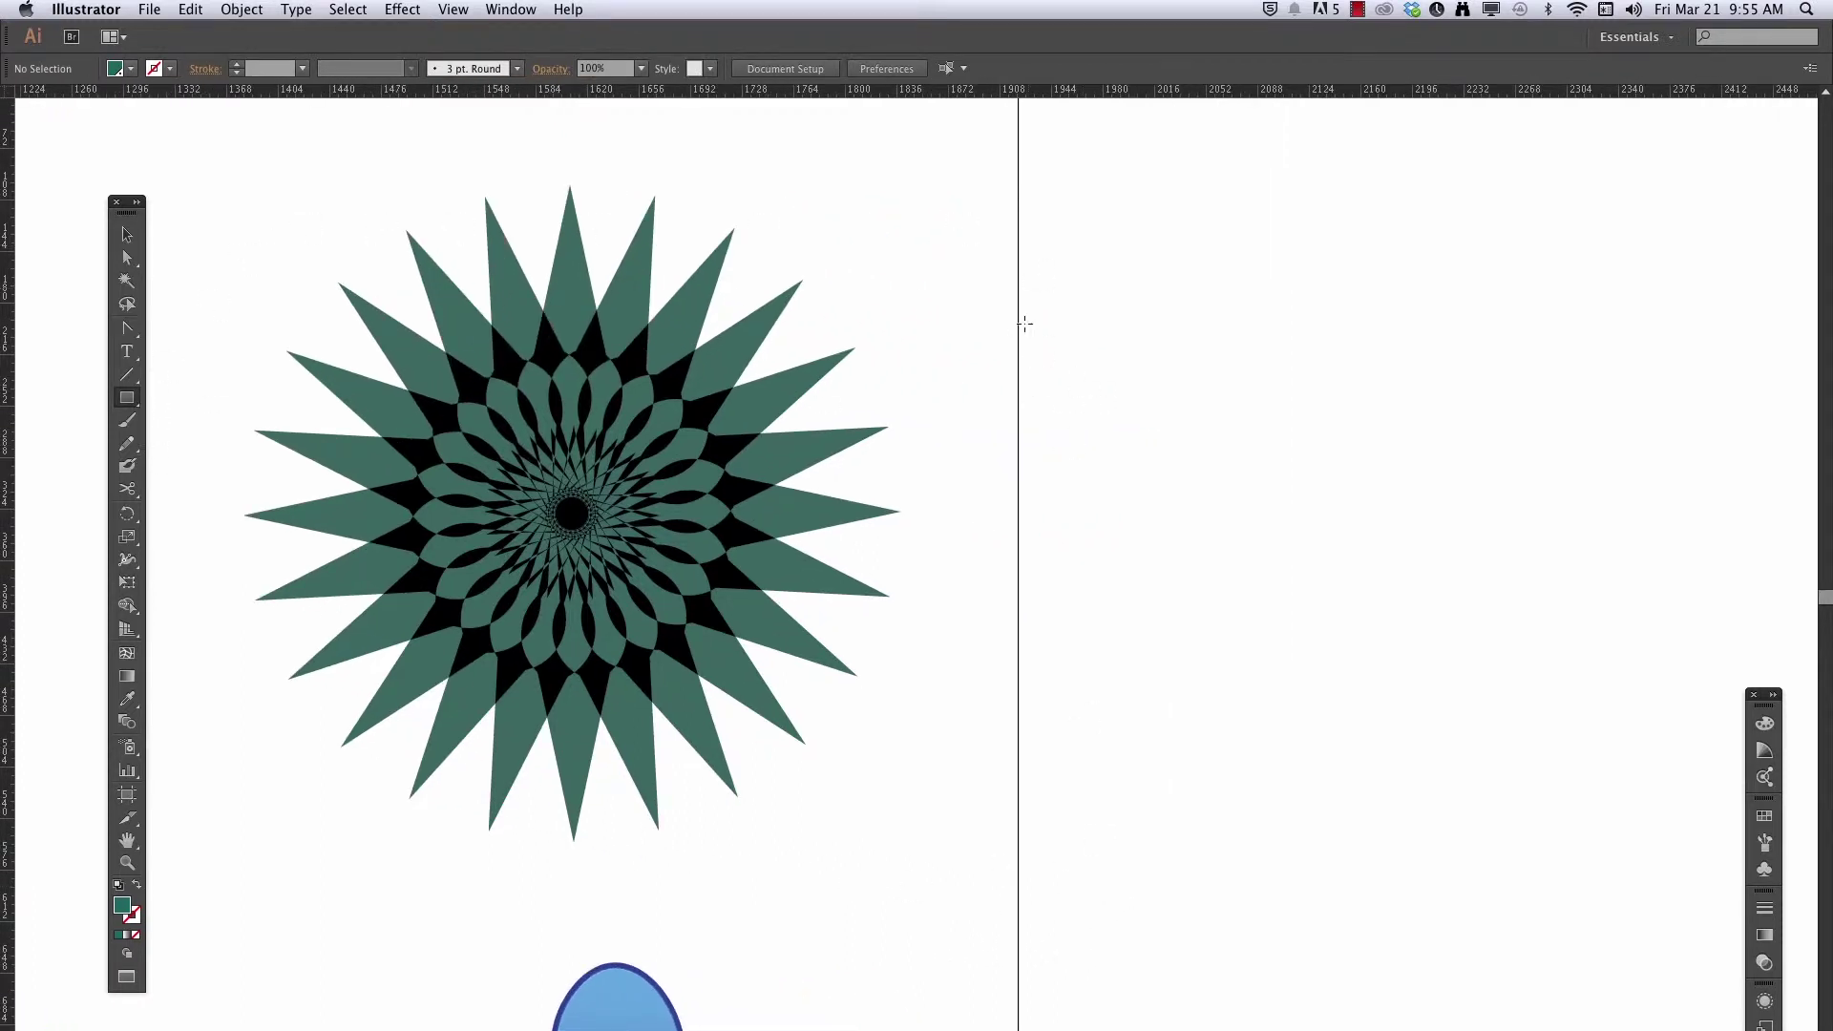
drag(1104, 220, 1737, 818)
click(1765, 816)
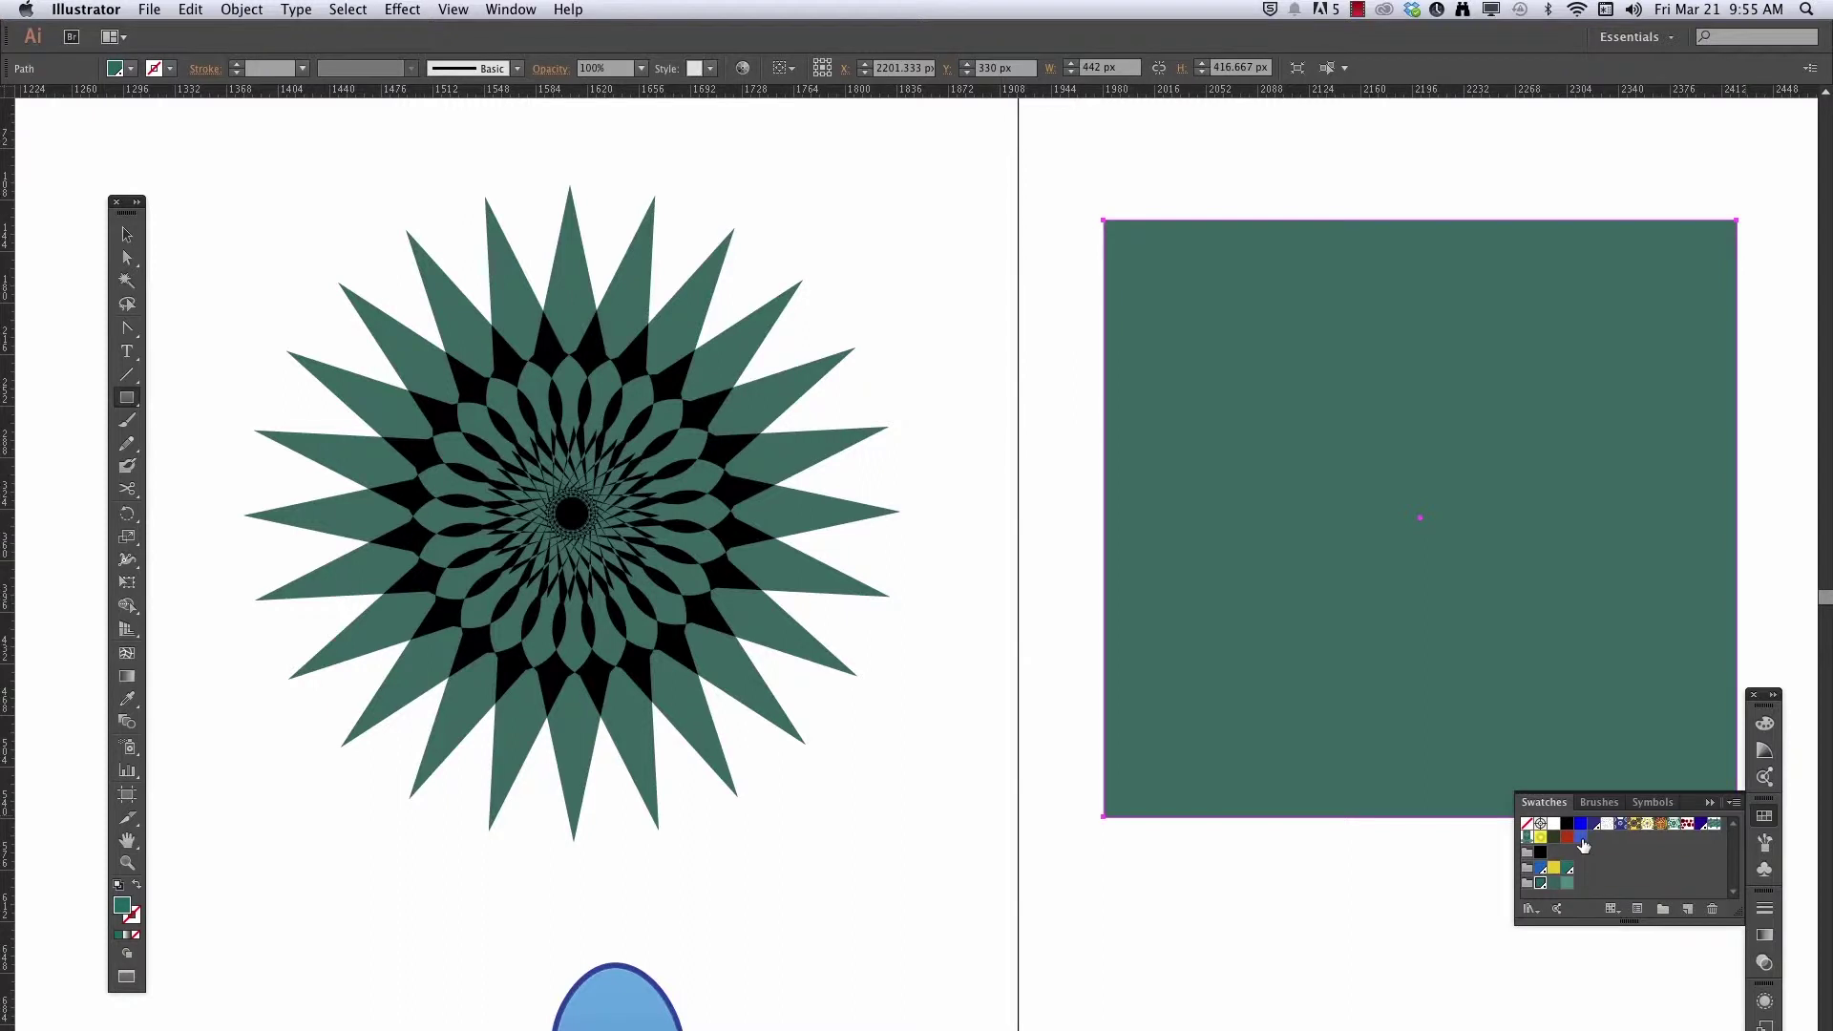
drag(1371, 884, 1236, 823)
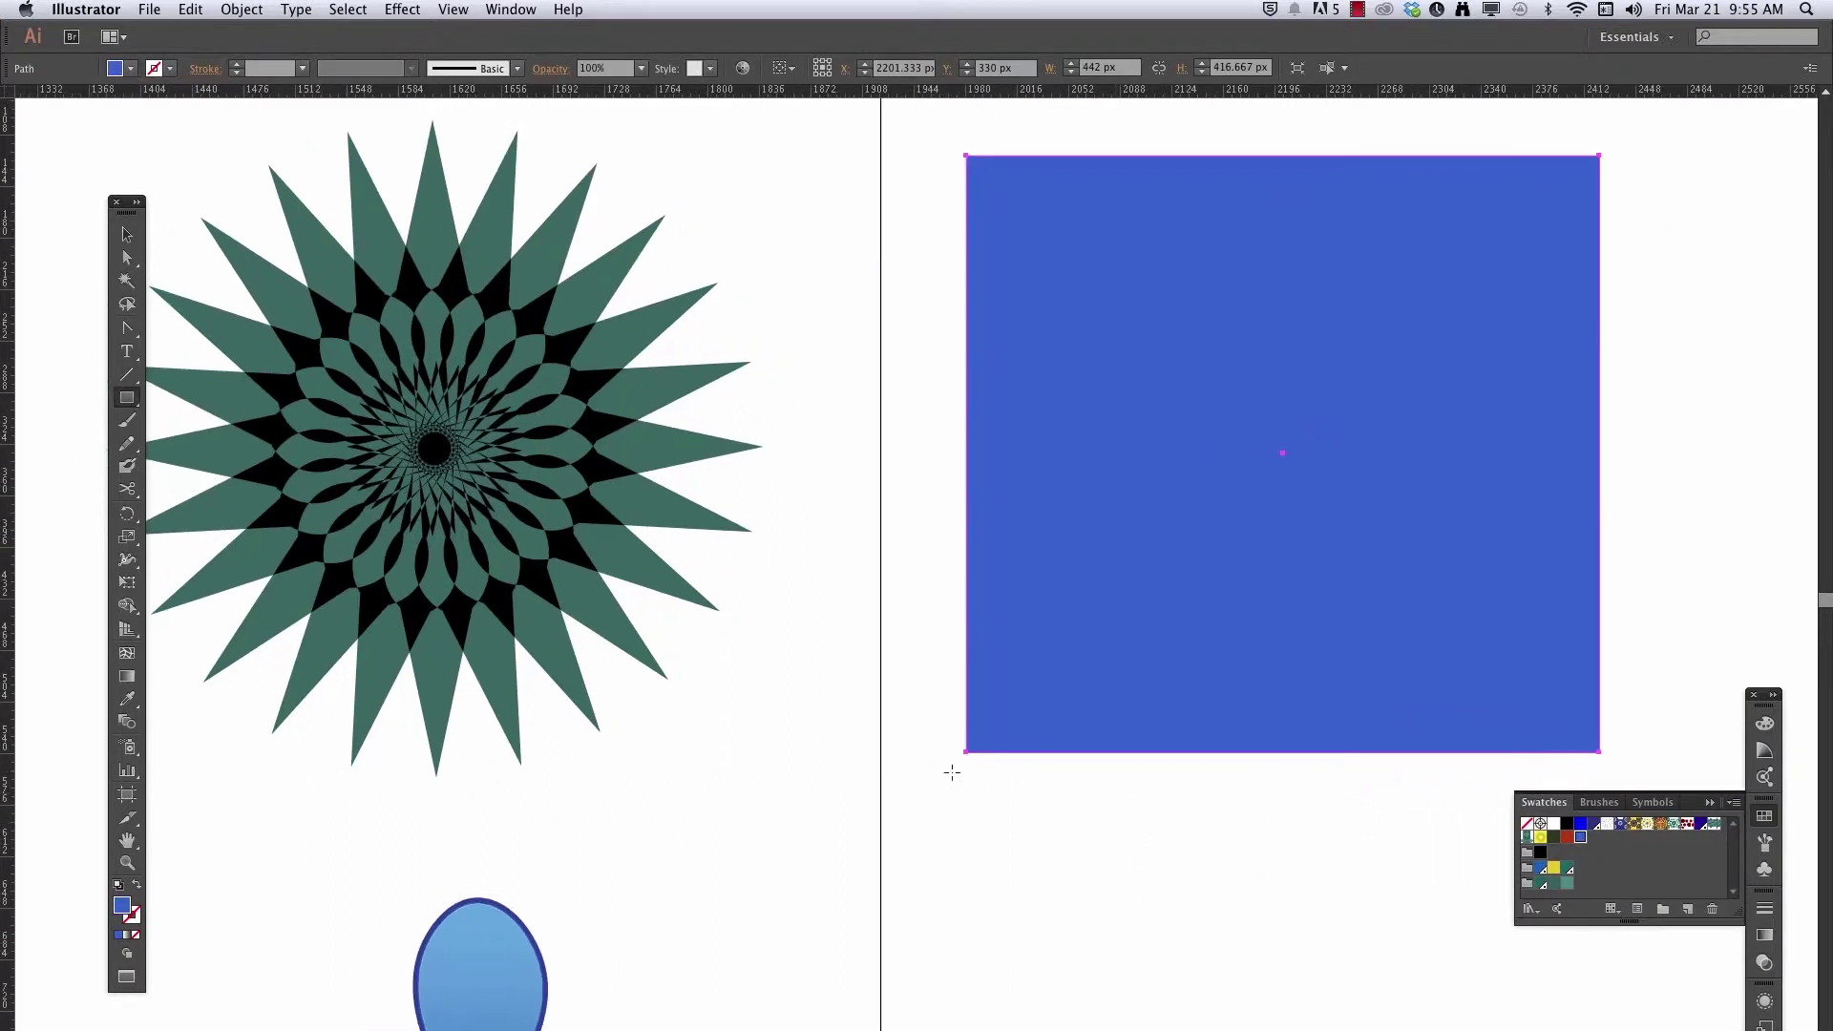
Place a copy of the grouped green design over the blue rectangle
click(127, 234)
click(429, 451)
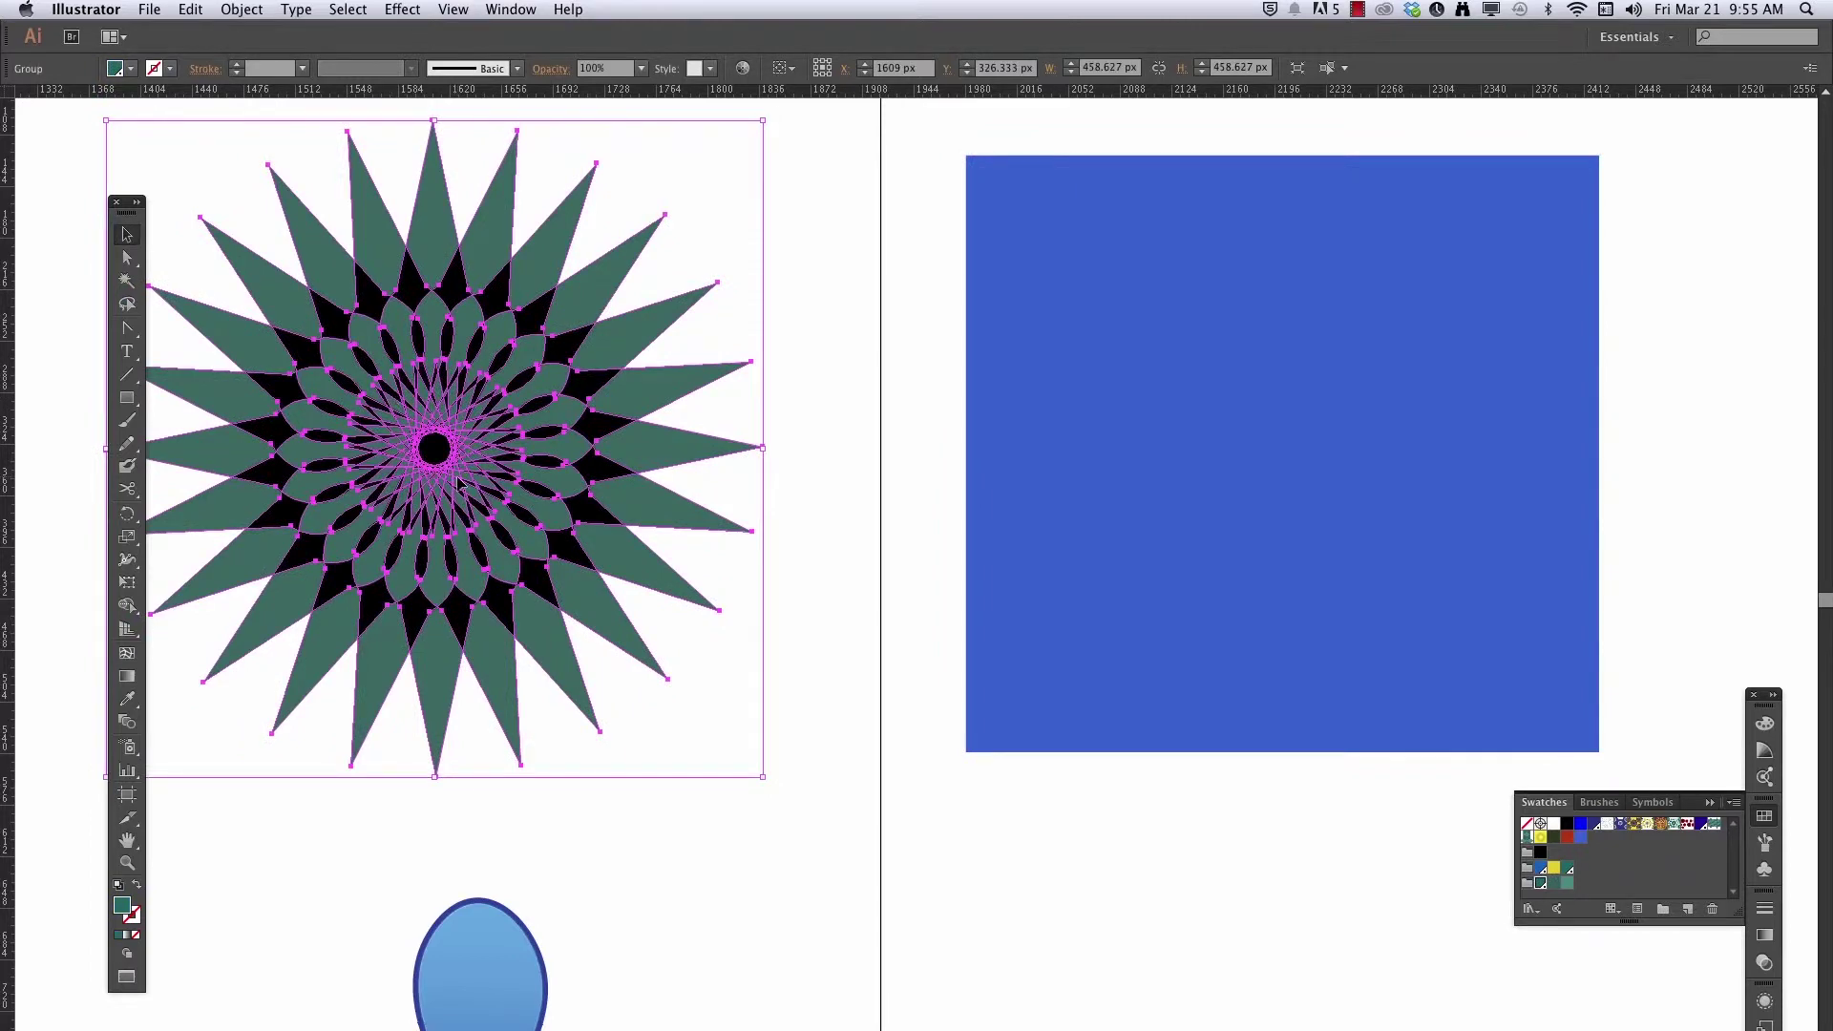
drag(461, 484, 1309, 500)
click(1037, 826)
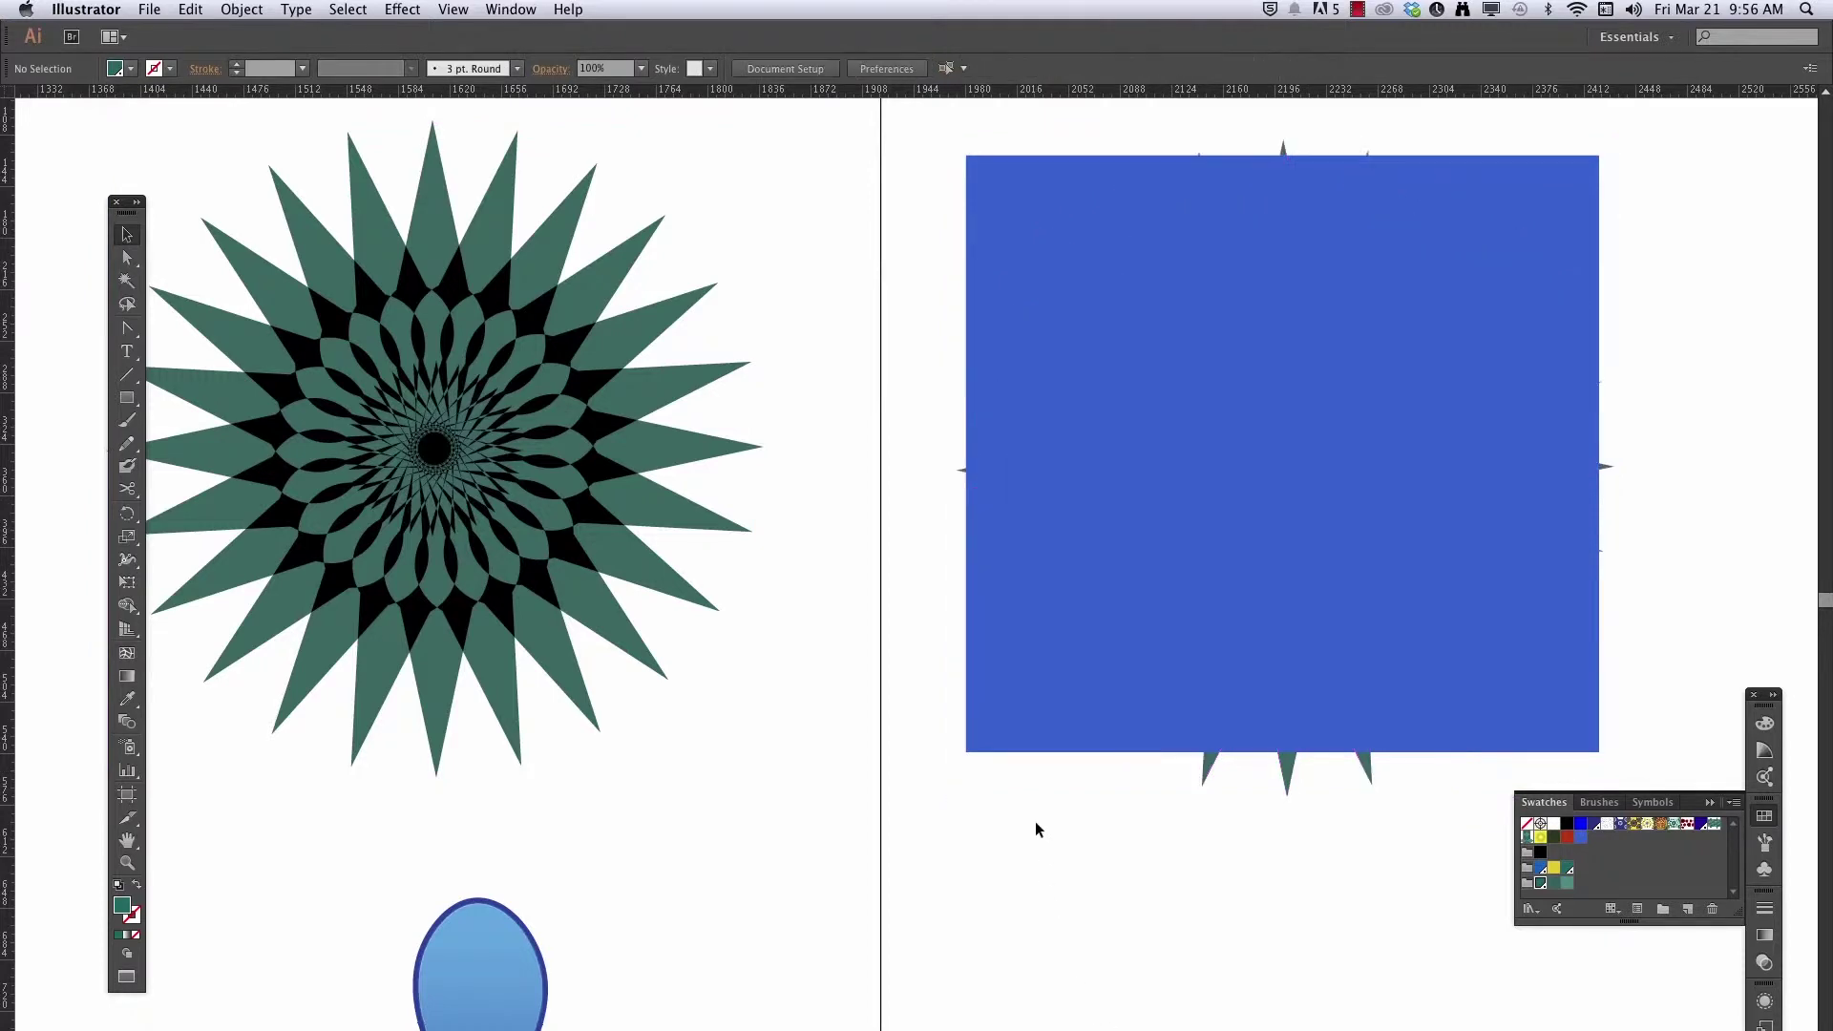
Send the blue rectangle backward behind the copied green design and deselect it
click(1014, 737)
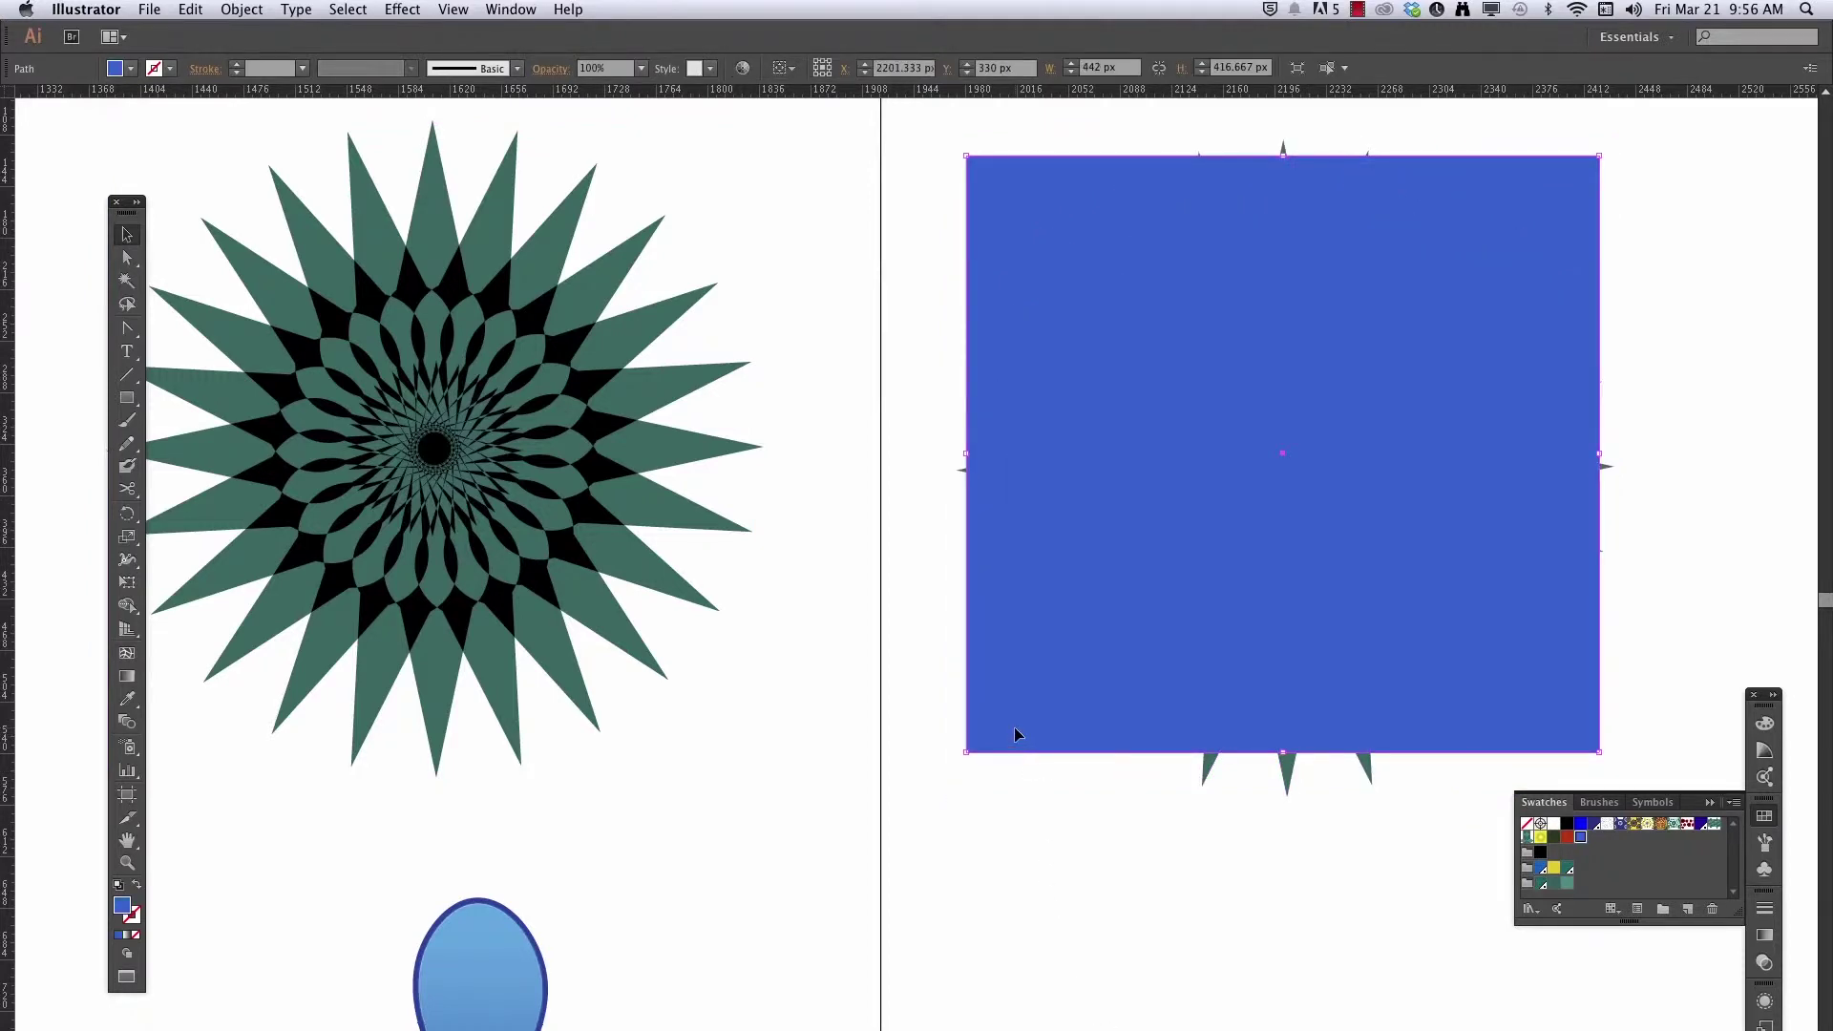
right_click(1013, 732)
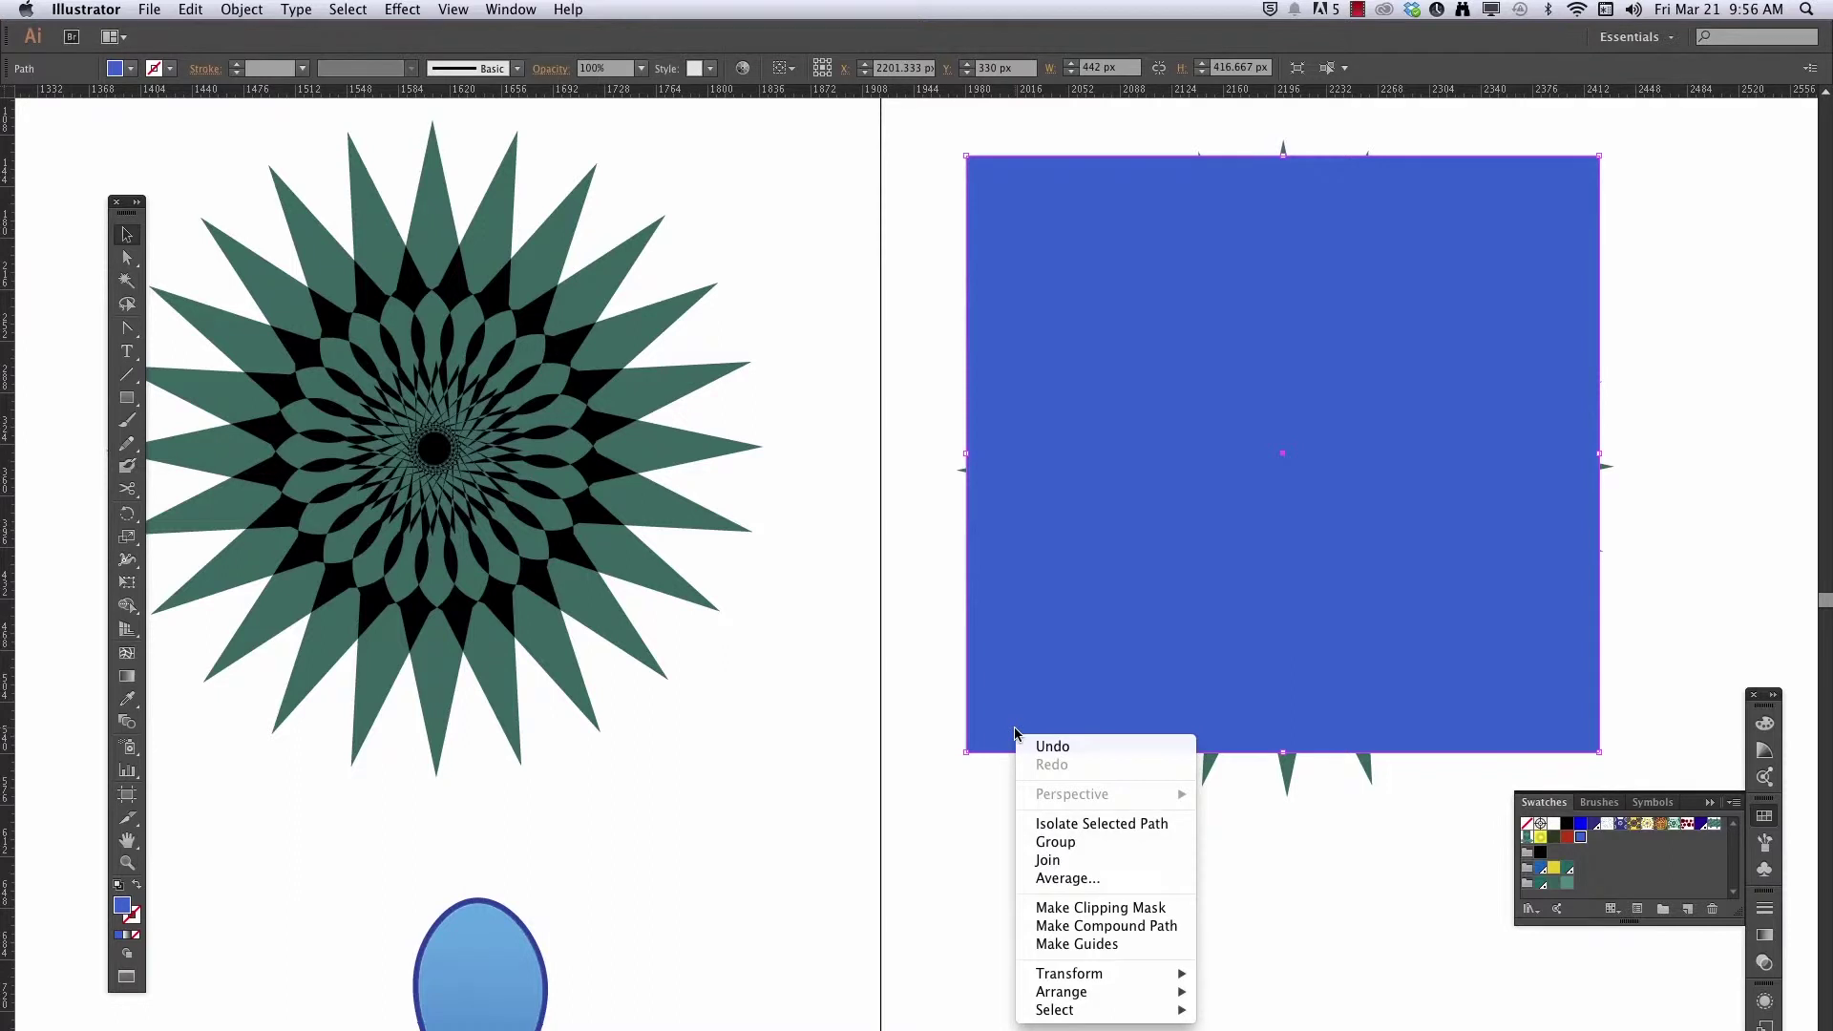
mouse_move(1131, 992)
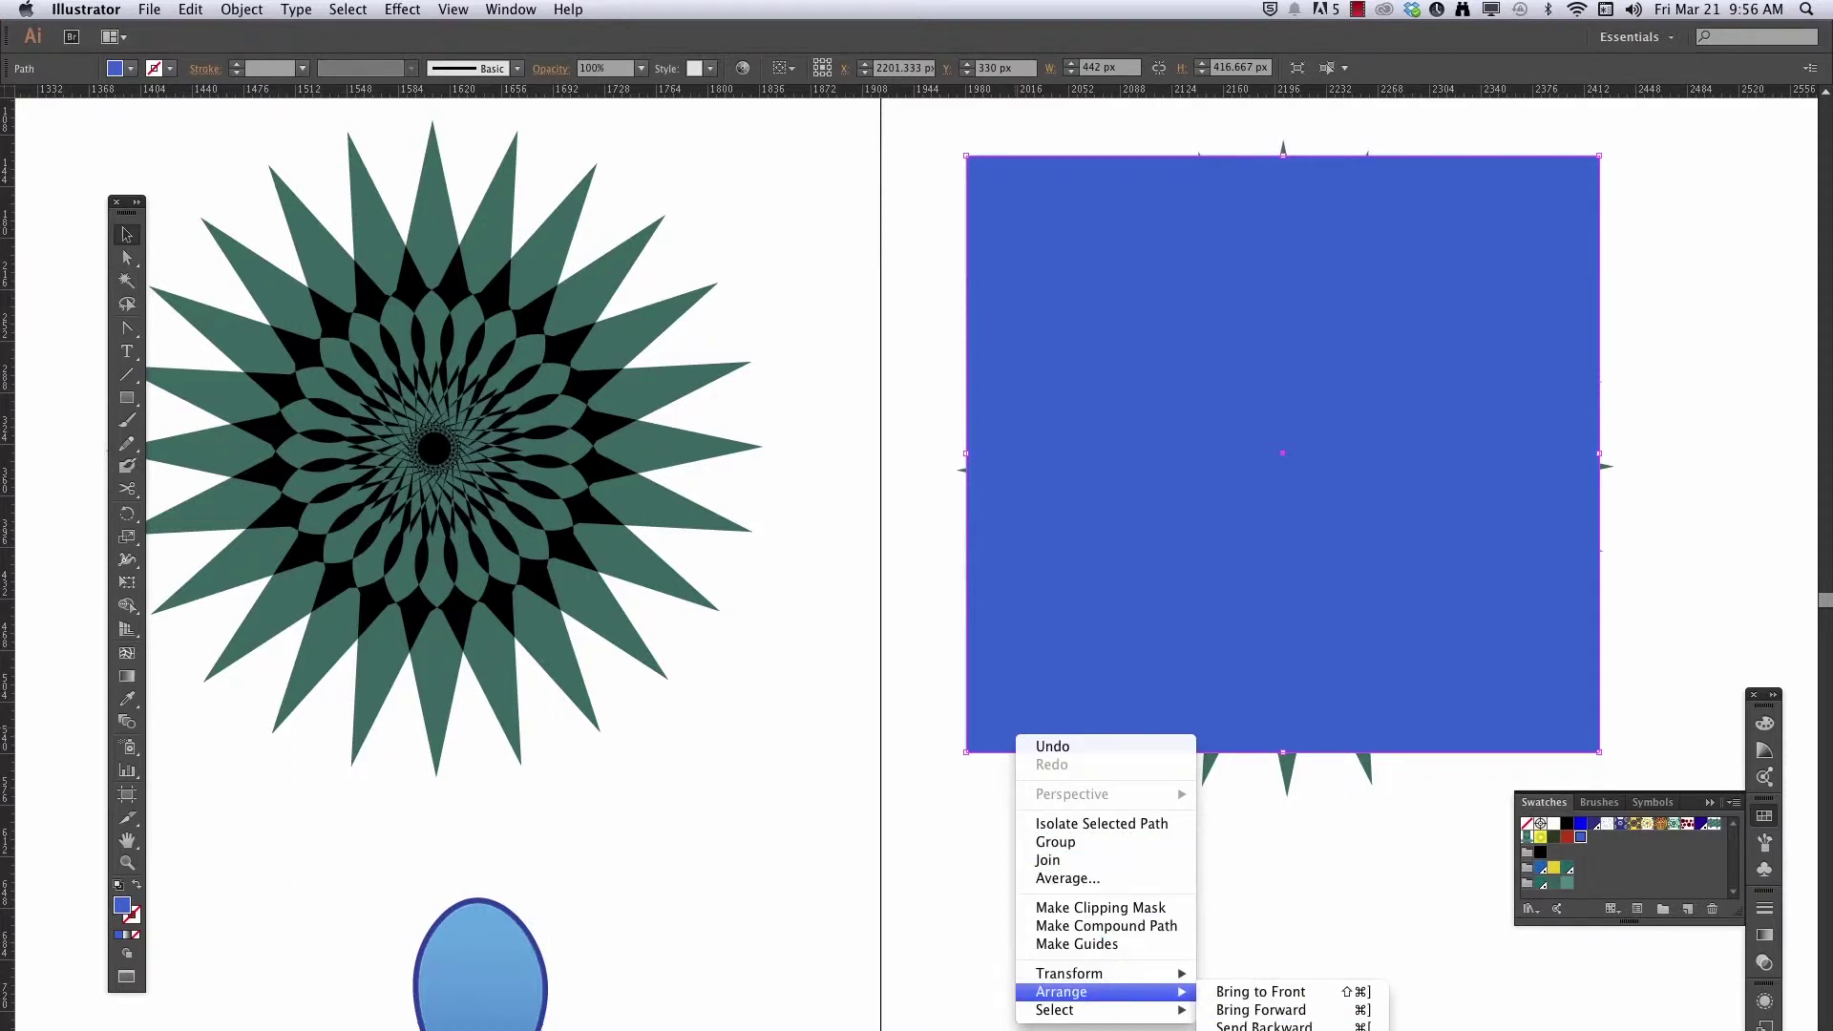
click(1262, 1027)
click(1131, 939)
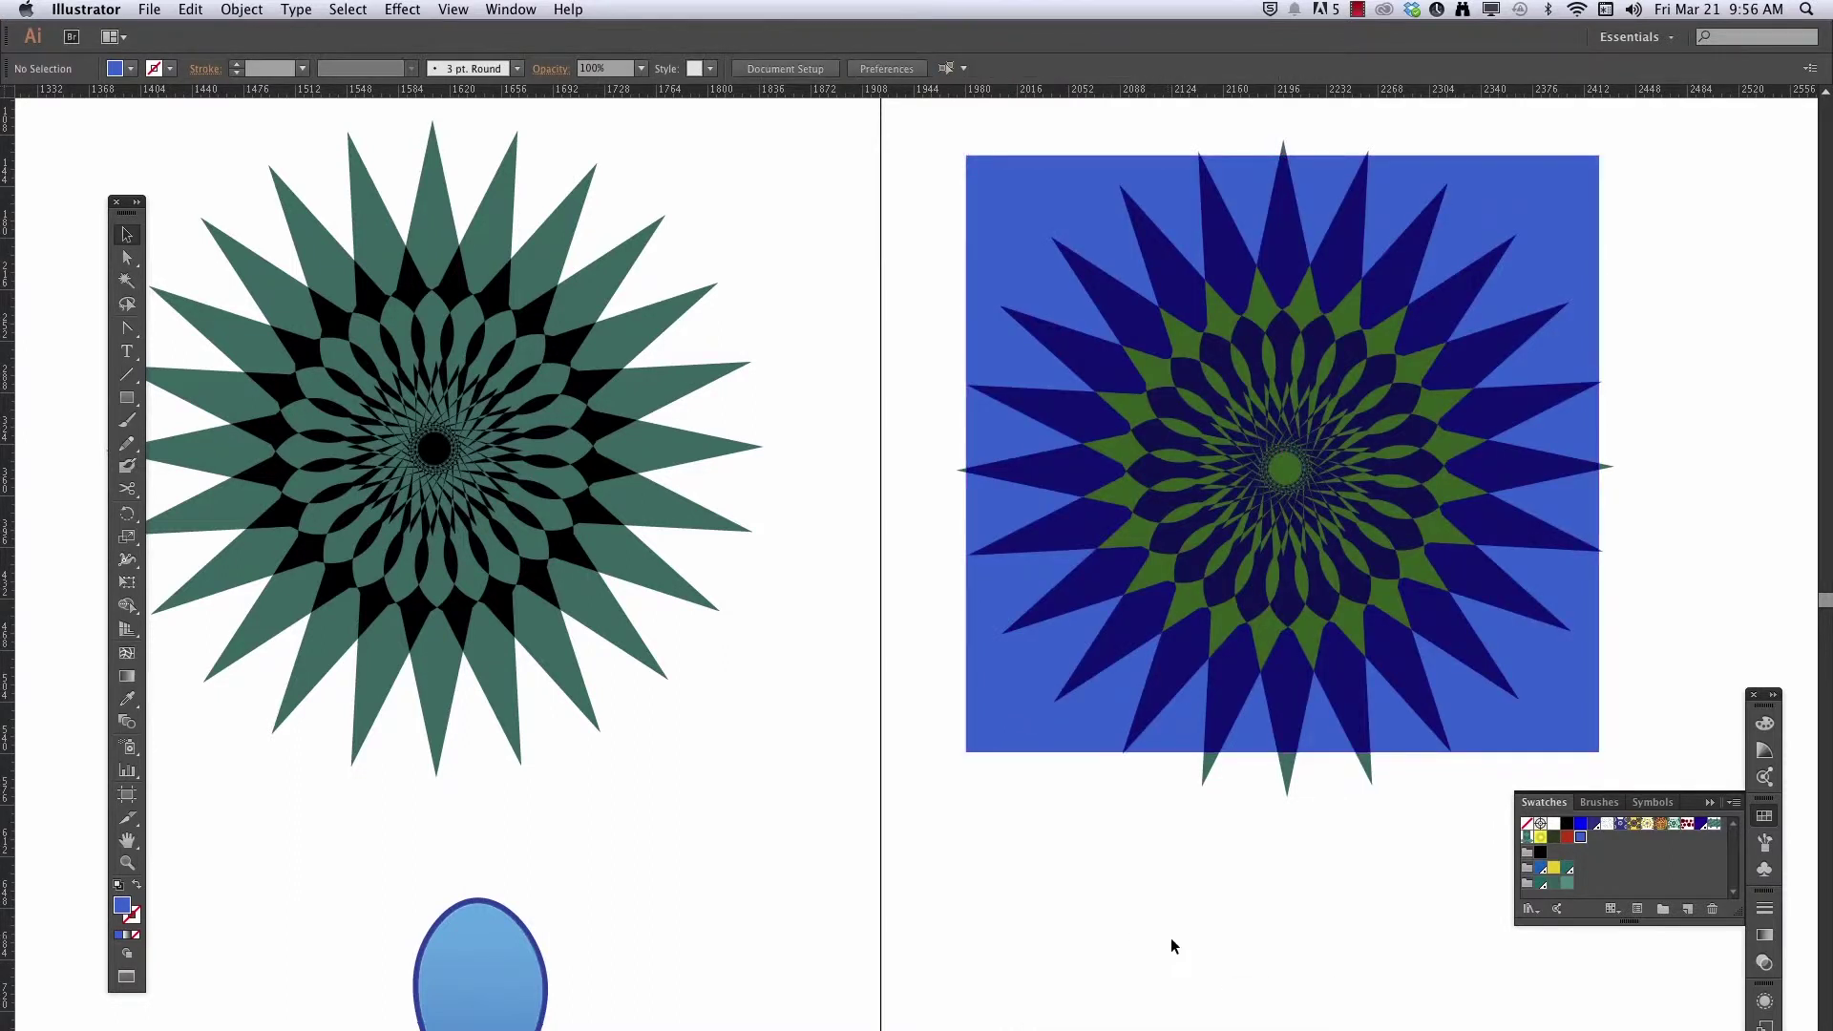
Duplicate the blue rectangle together with its overlaid design into the empty space beside it, and deselect the copy
drag(1178, 908, 647, 883)
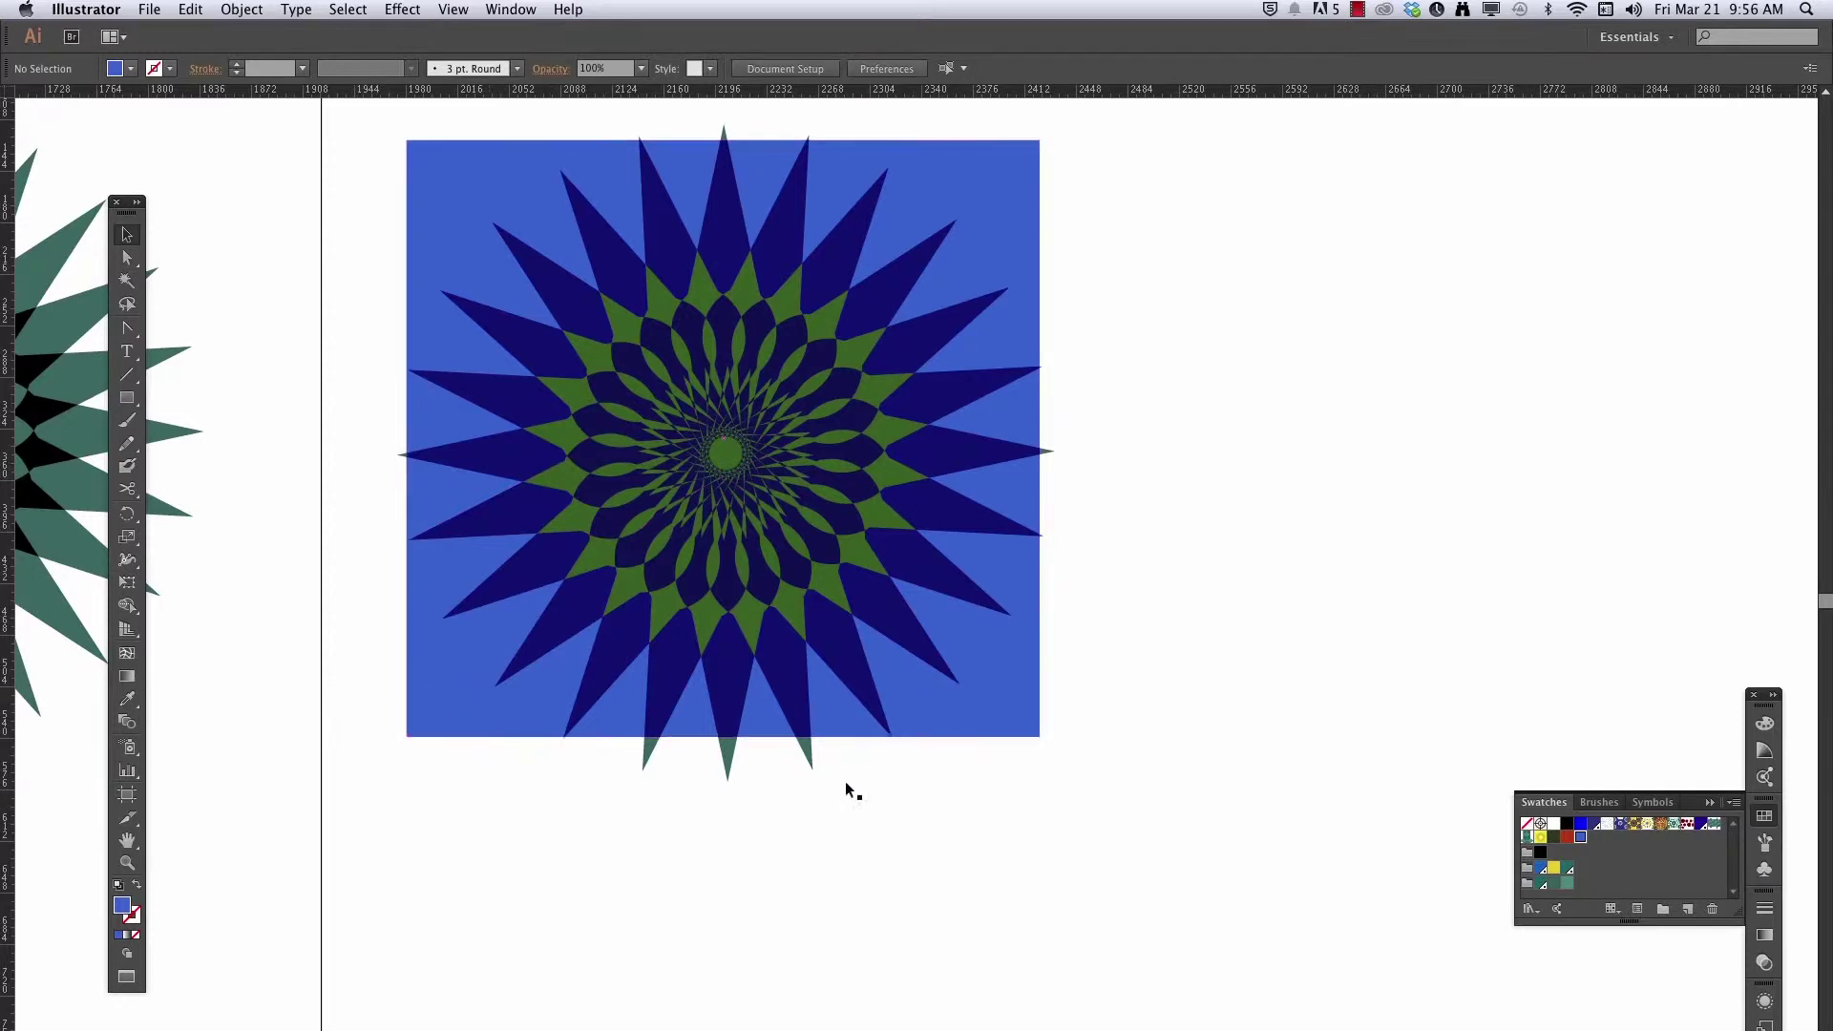
drag(941, 805, 580, 473)
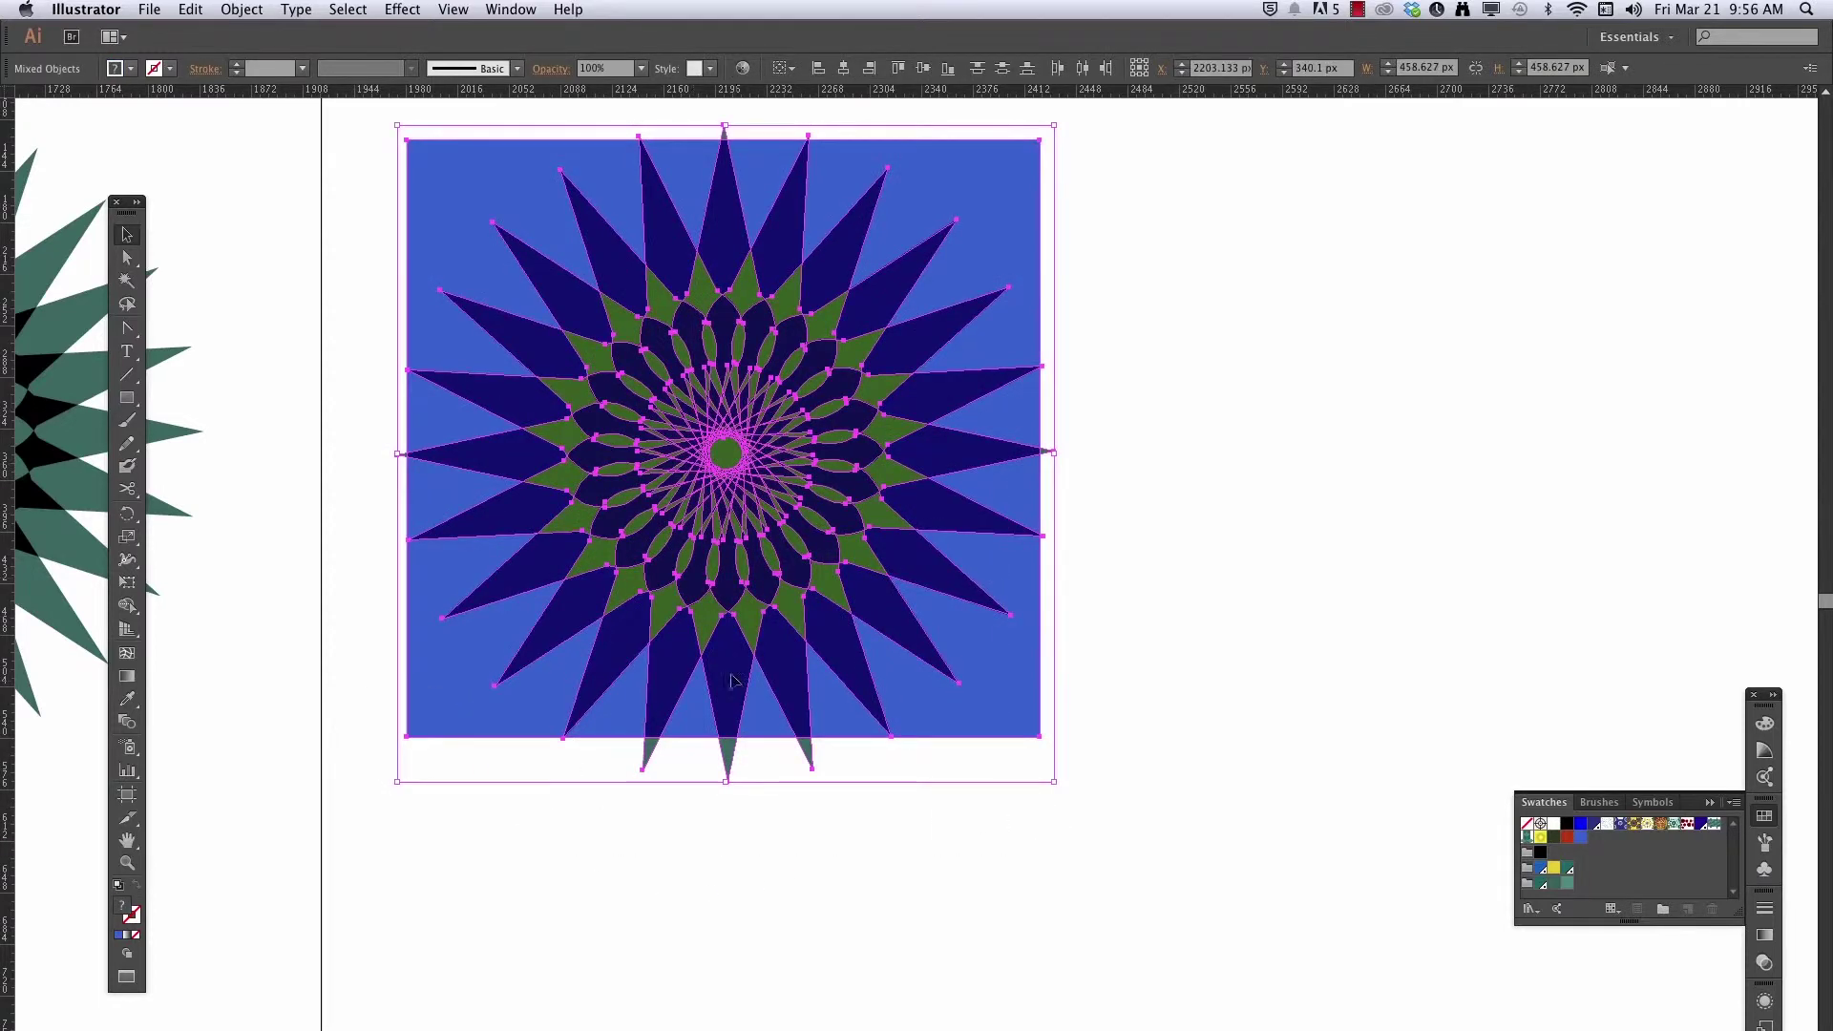
drag(727, 676, 1482, 685)
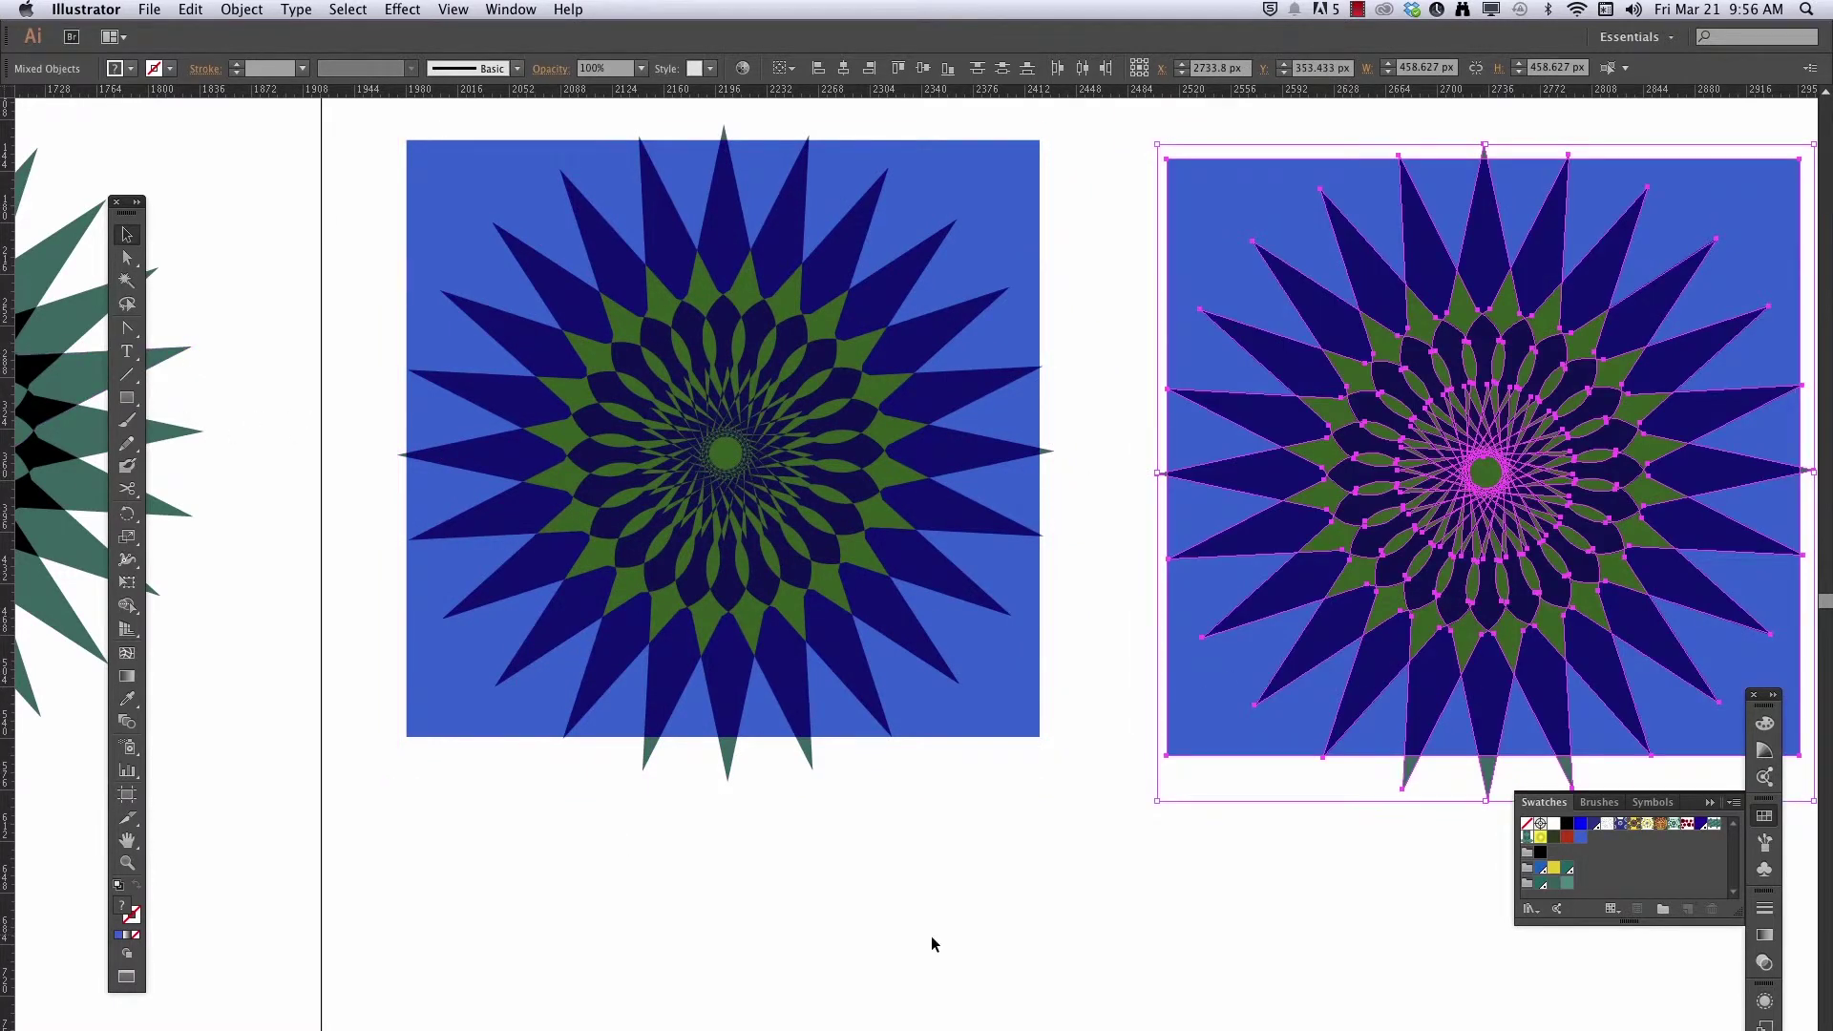
drag(1183, 940, 746, 936)
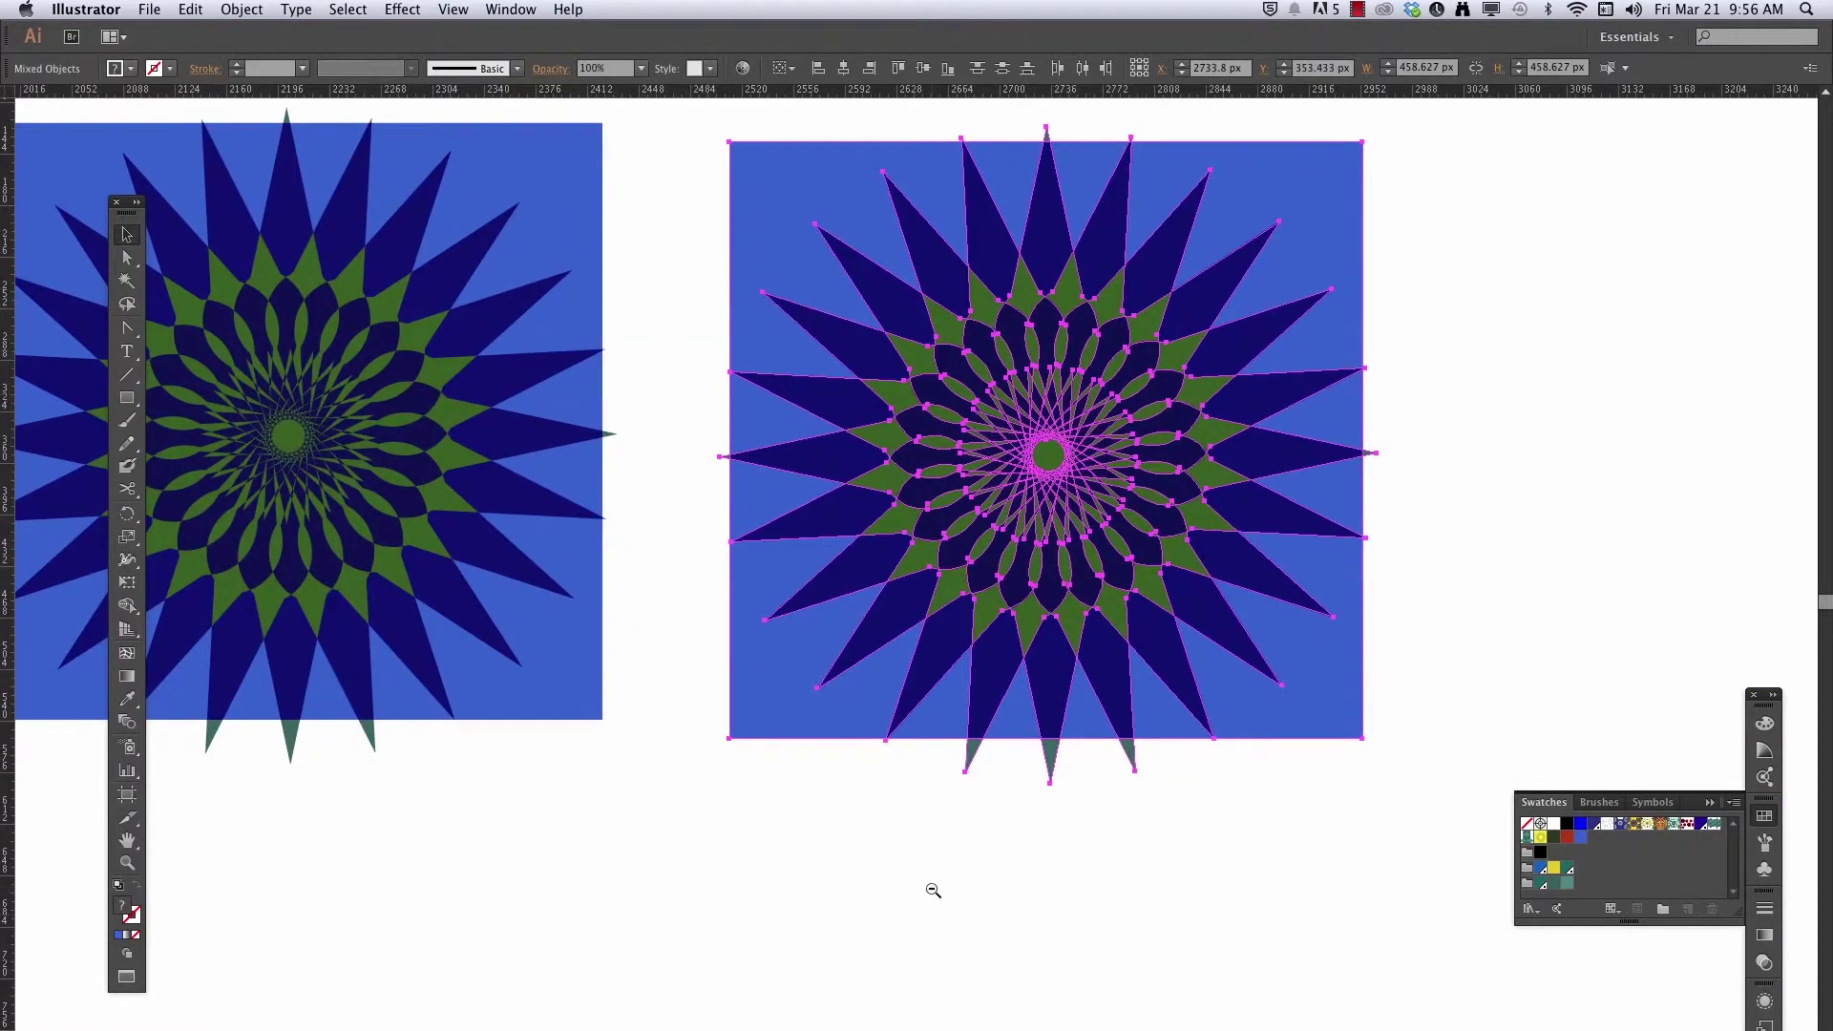
key(super+minus)
drag(822, 593, 765, 757)
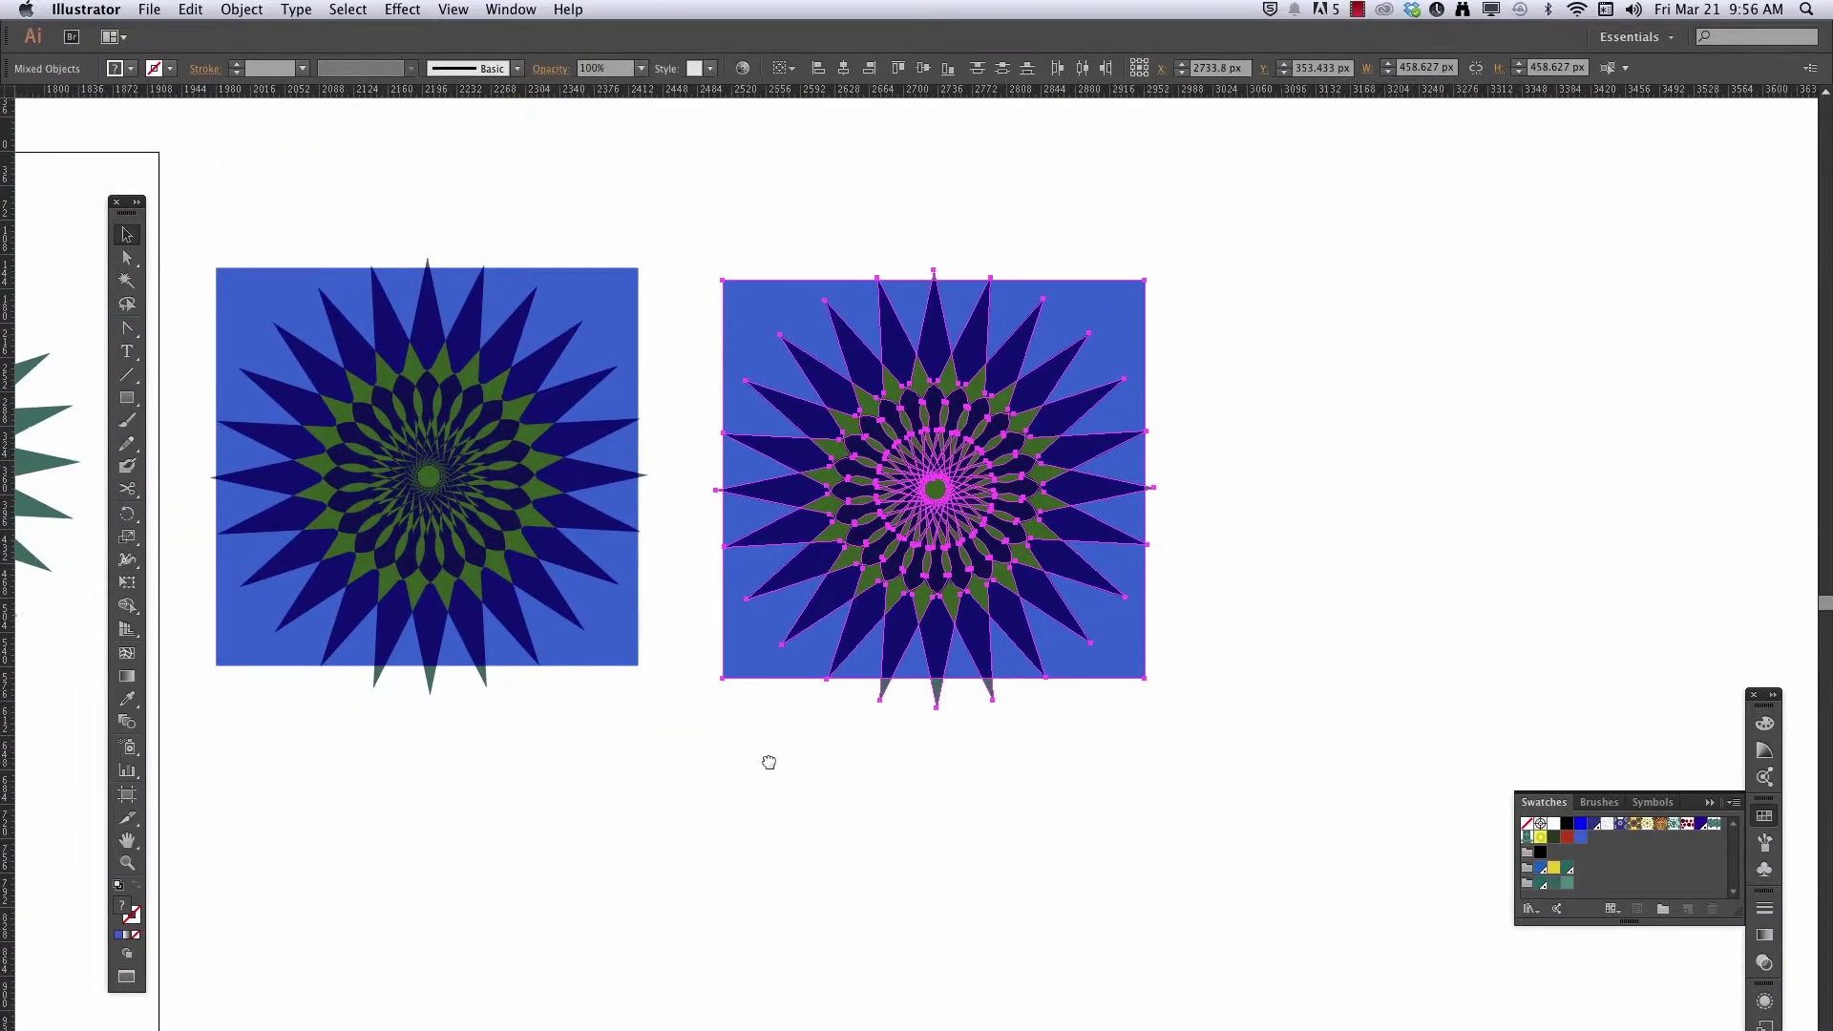
click(817, 859)
Copy only the spiked design from the second blue rectangle onto the blank canvas beside it
click(936, 645)
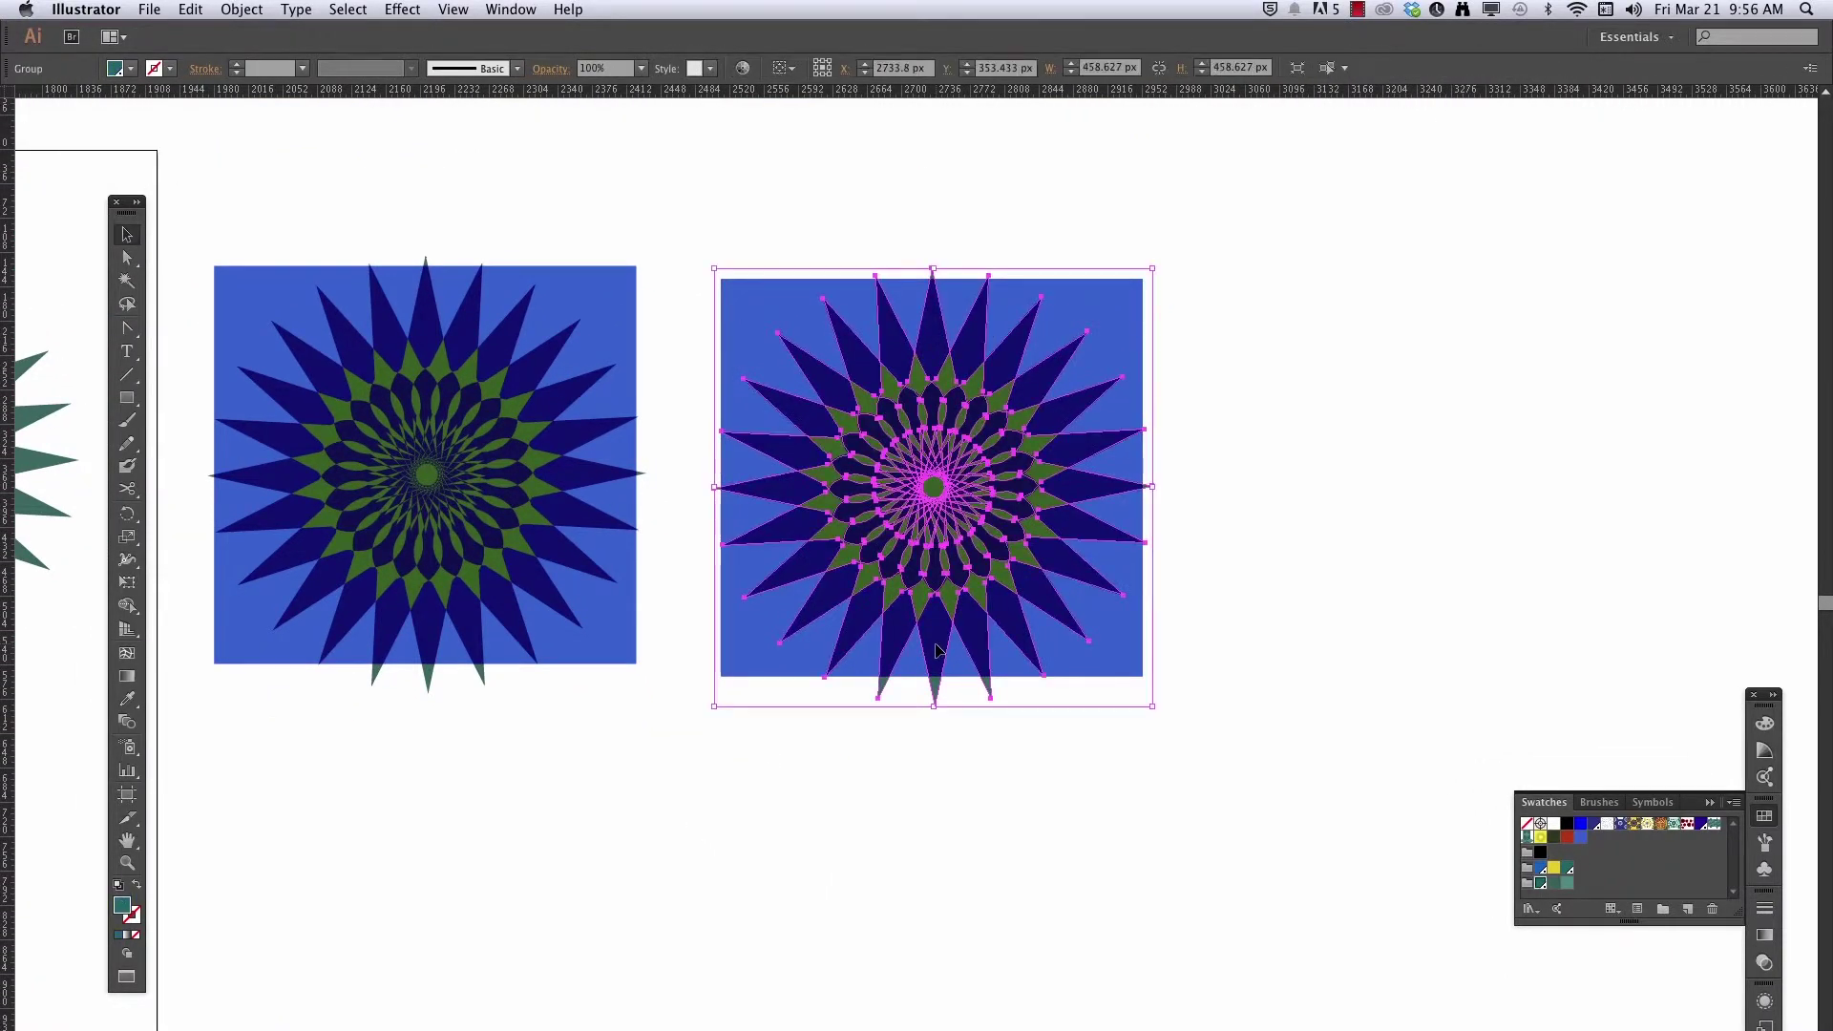
drag(940, 643, 1435, 644)
click(1322, 876)
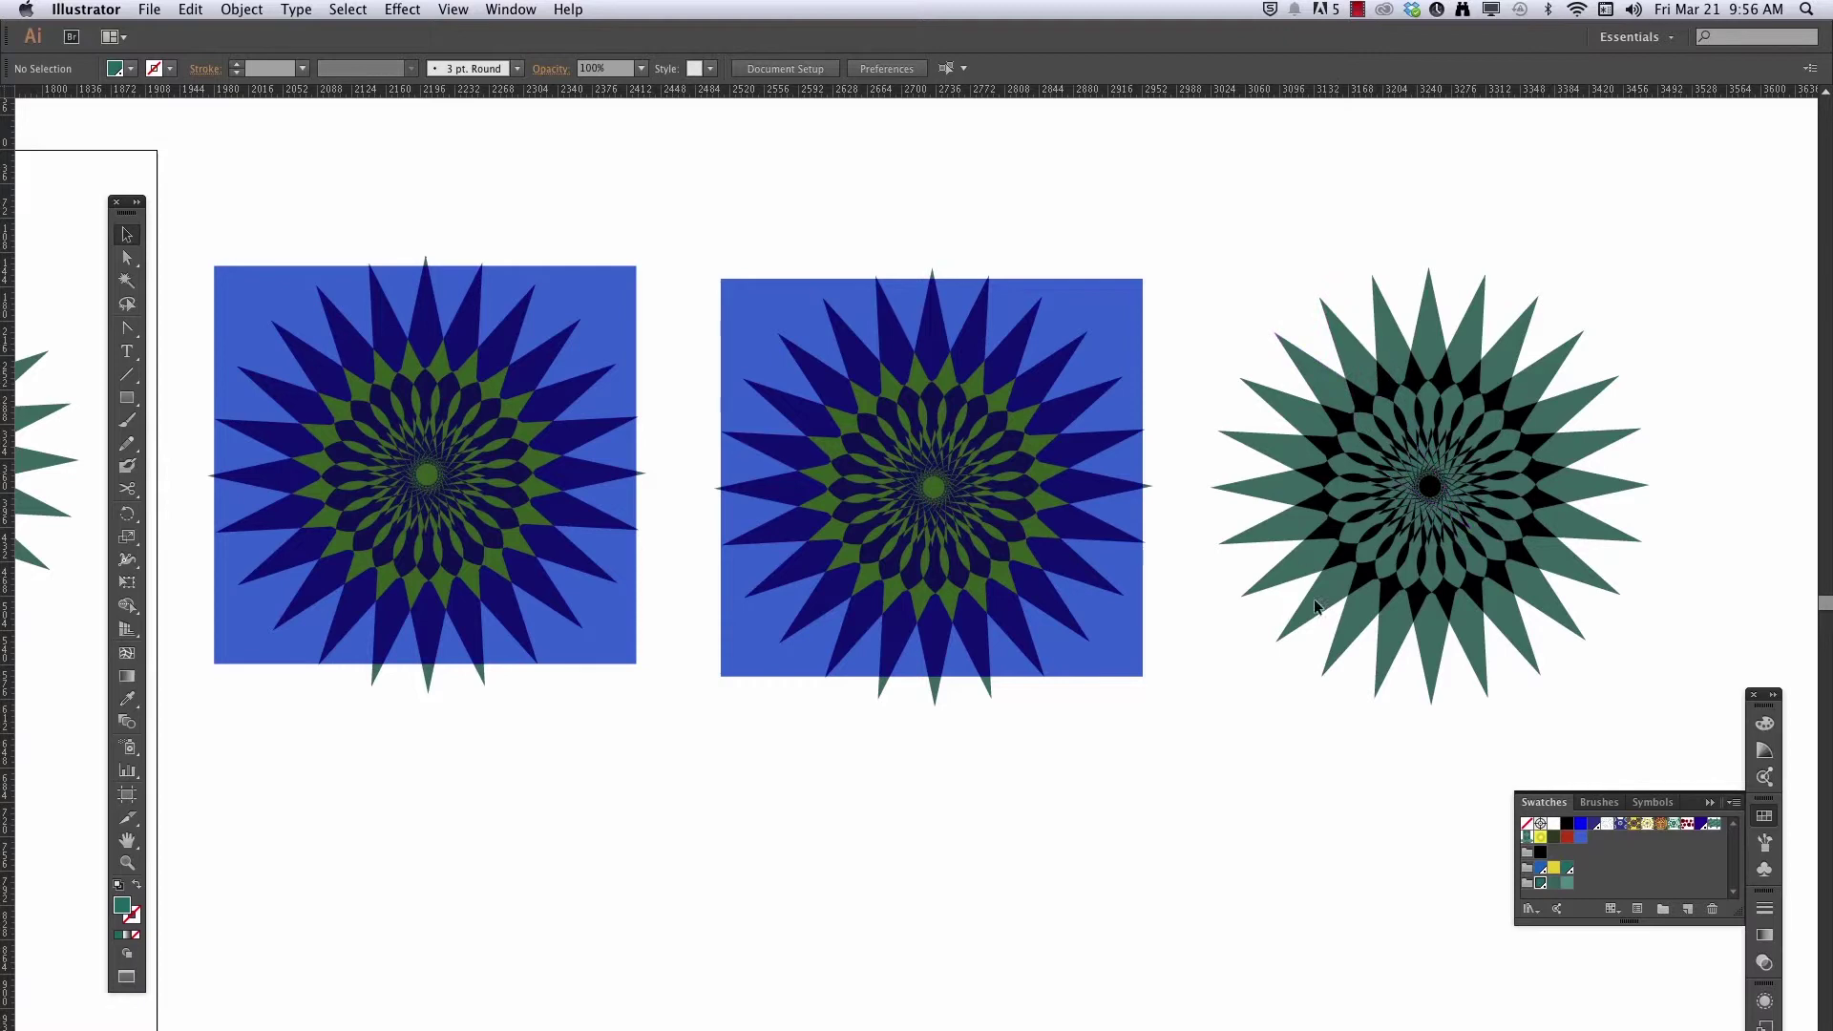
Flatten the transparency of the standalone green design group and deselect it
click(1430, 636)
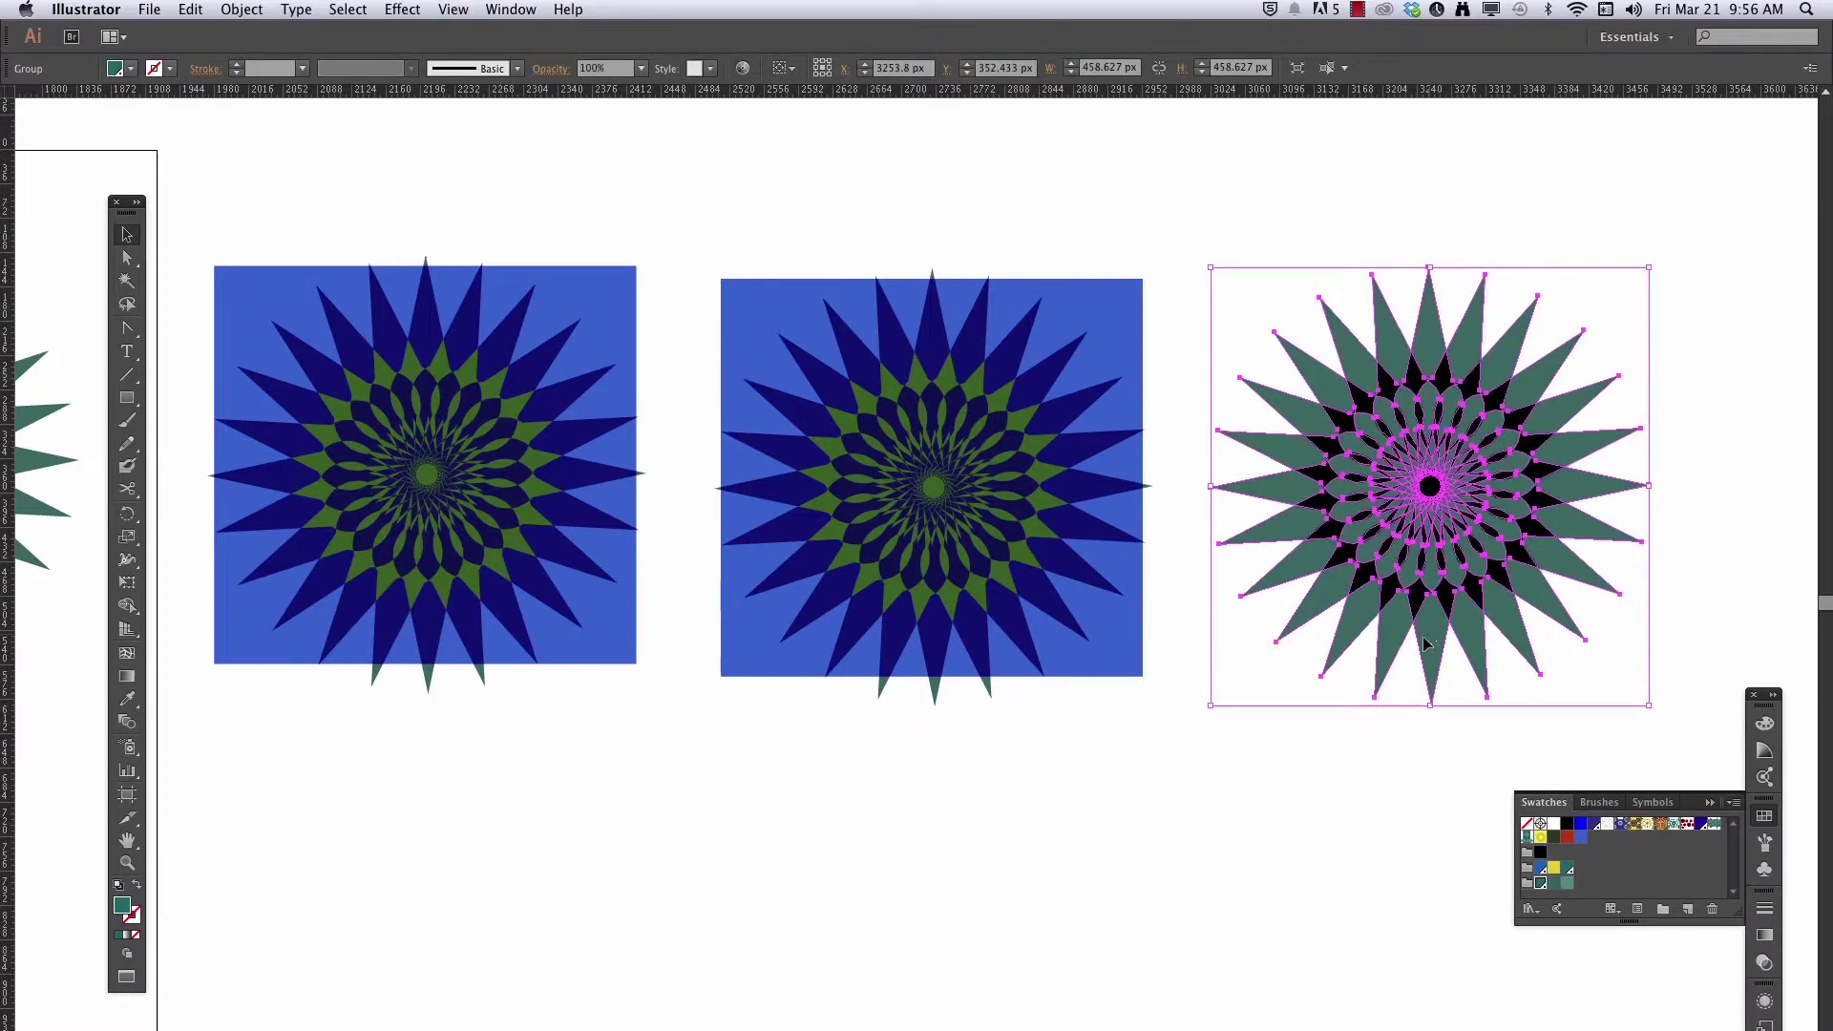
click(1767, 999)
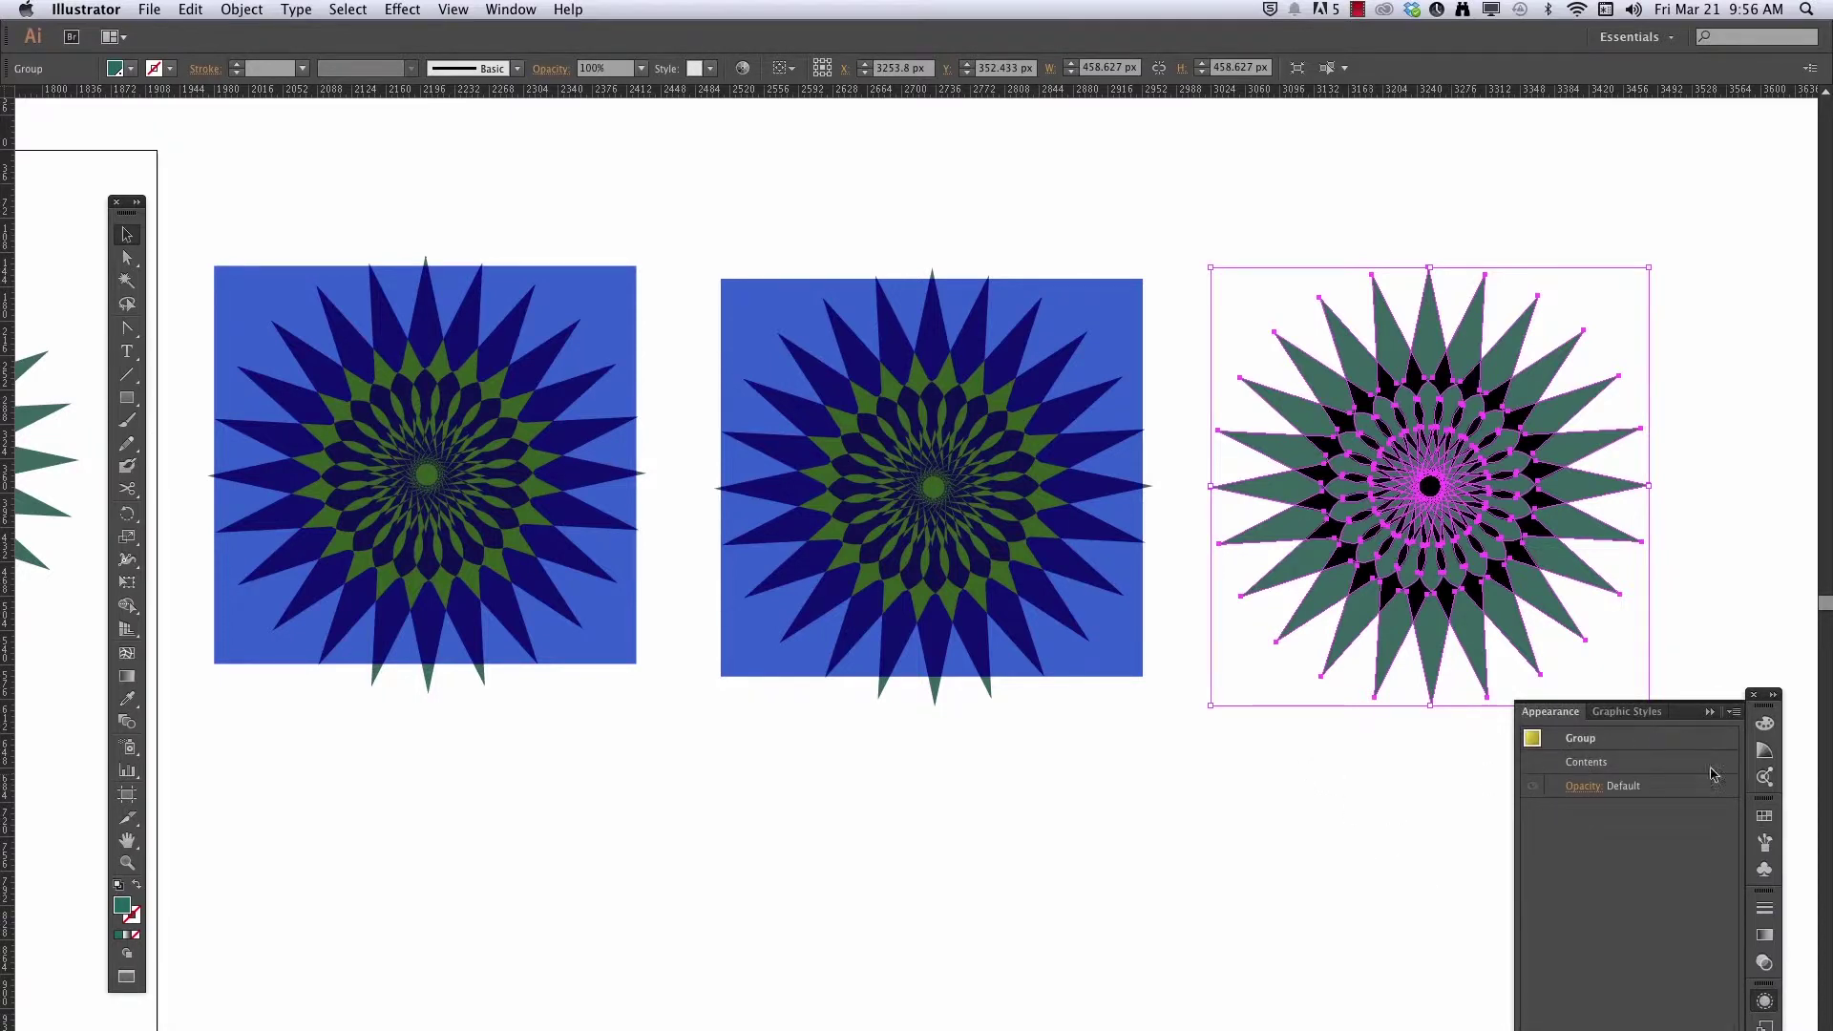
click(1621, 668)
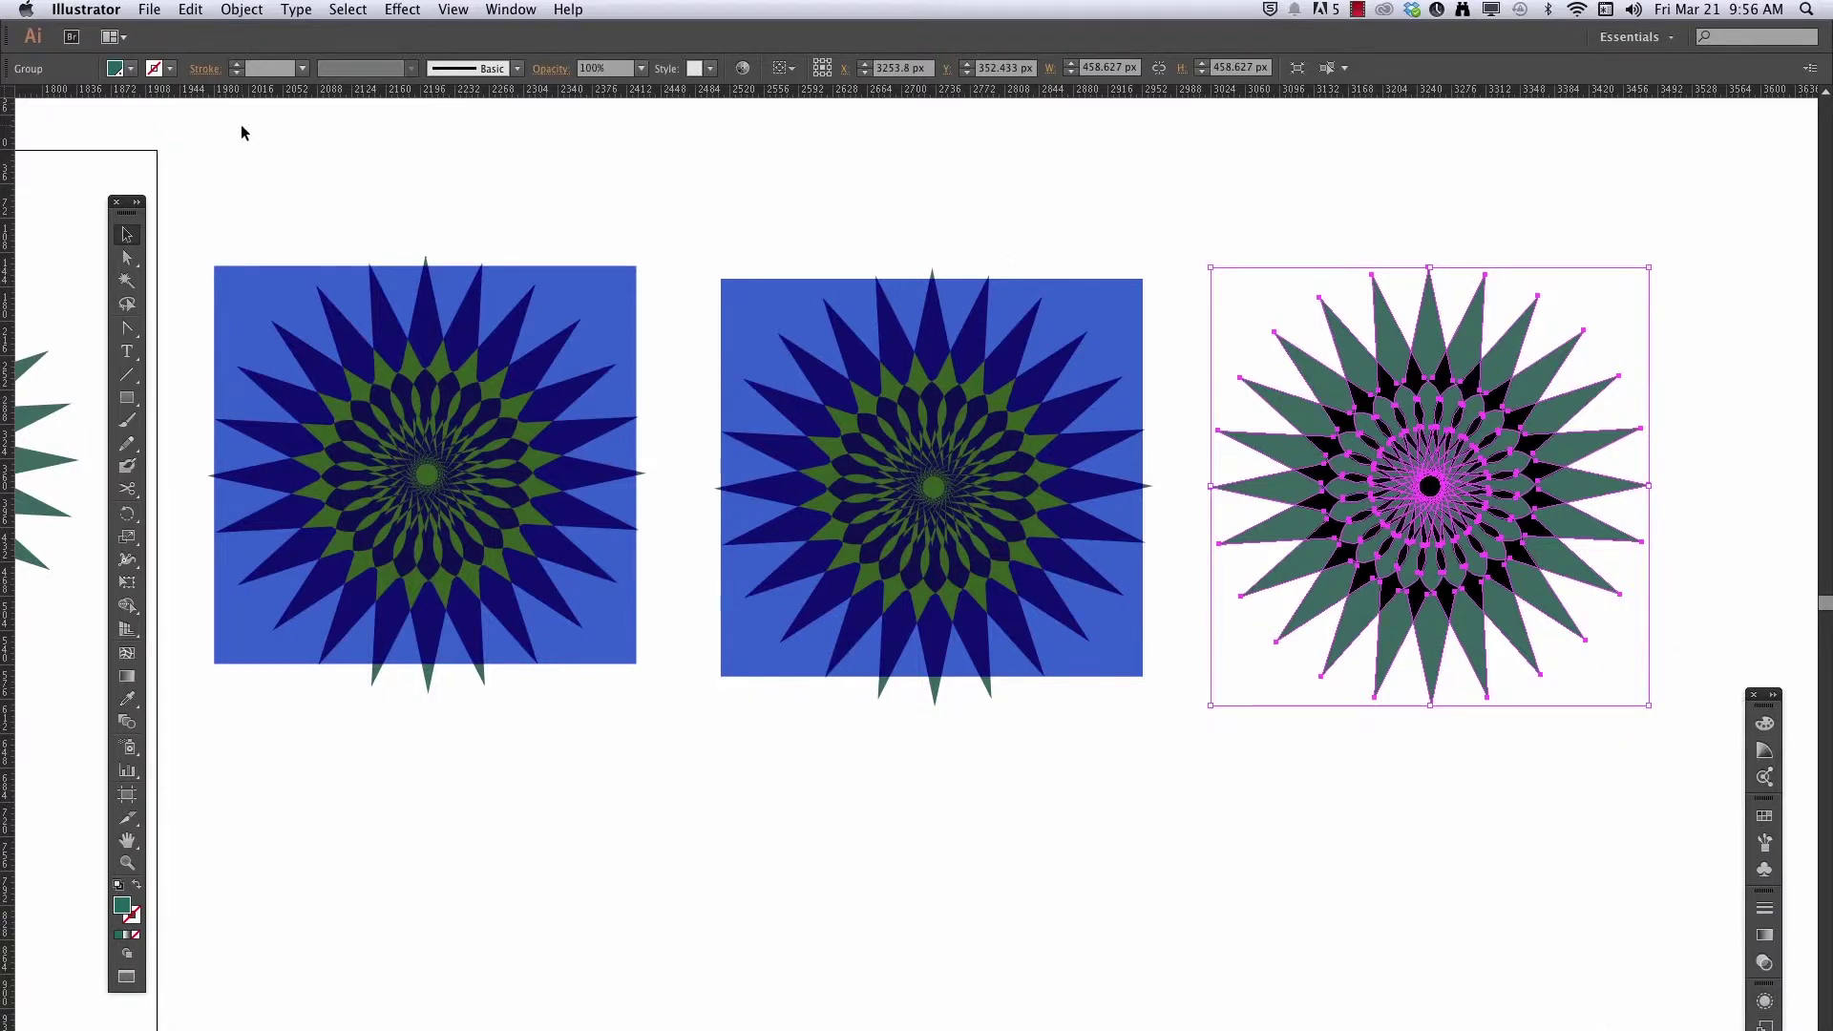
click(236, 11)
click(327, 293)
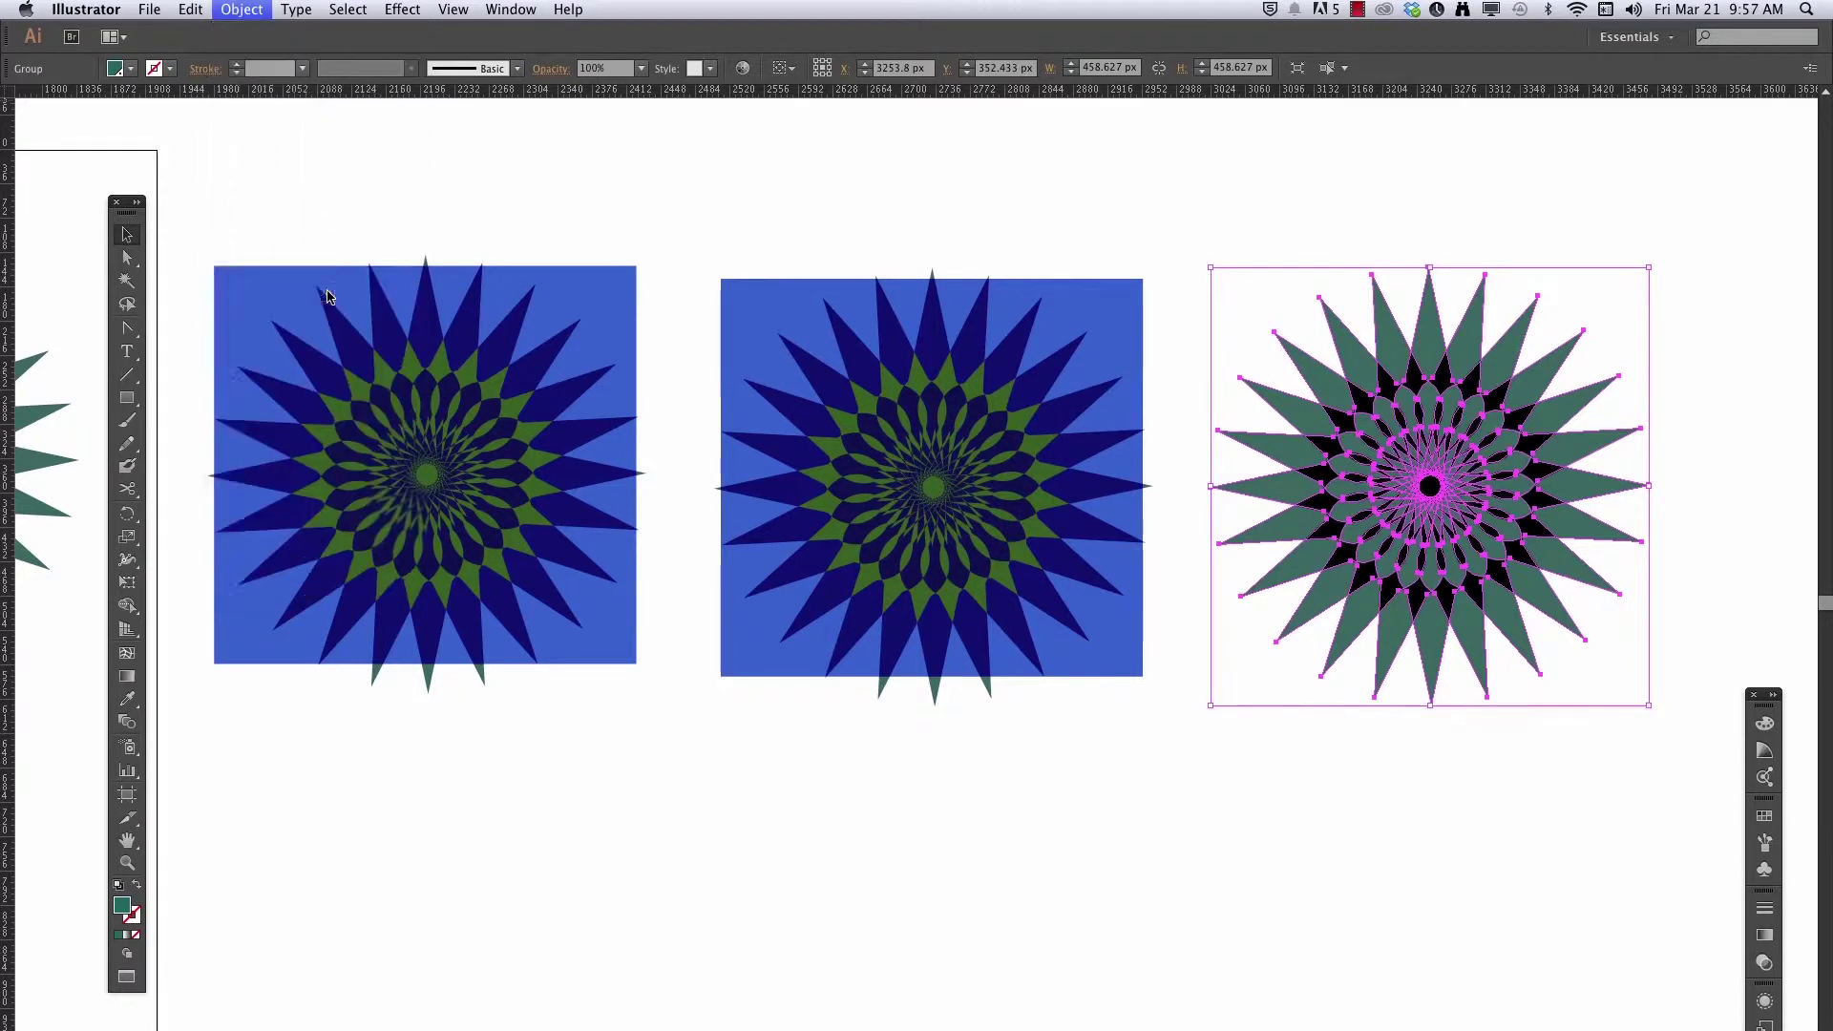
click(608, 633)
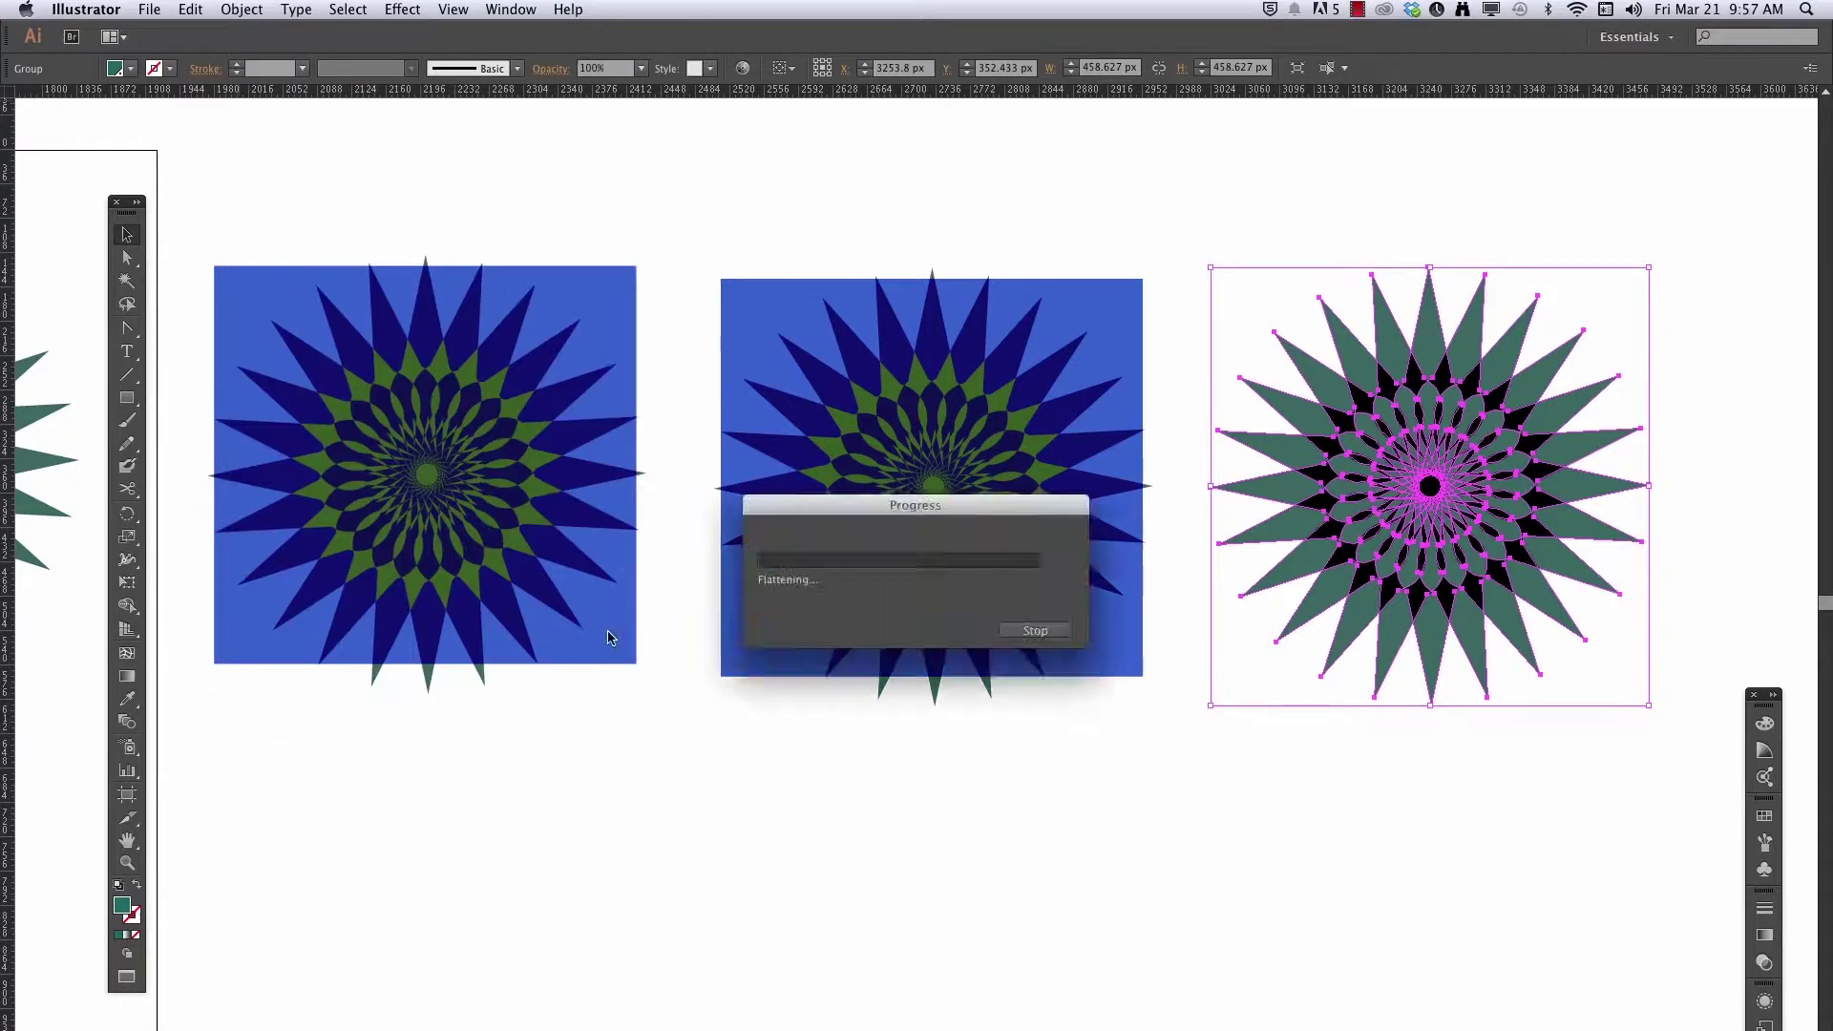
click(1342, 844)
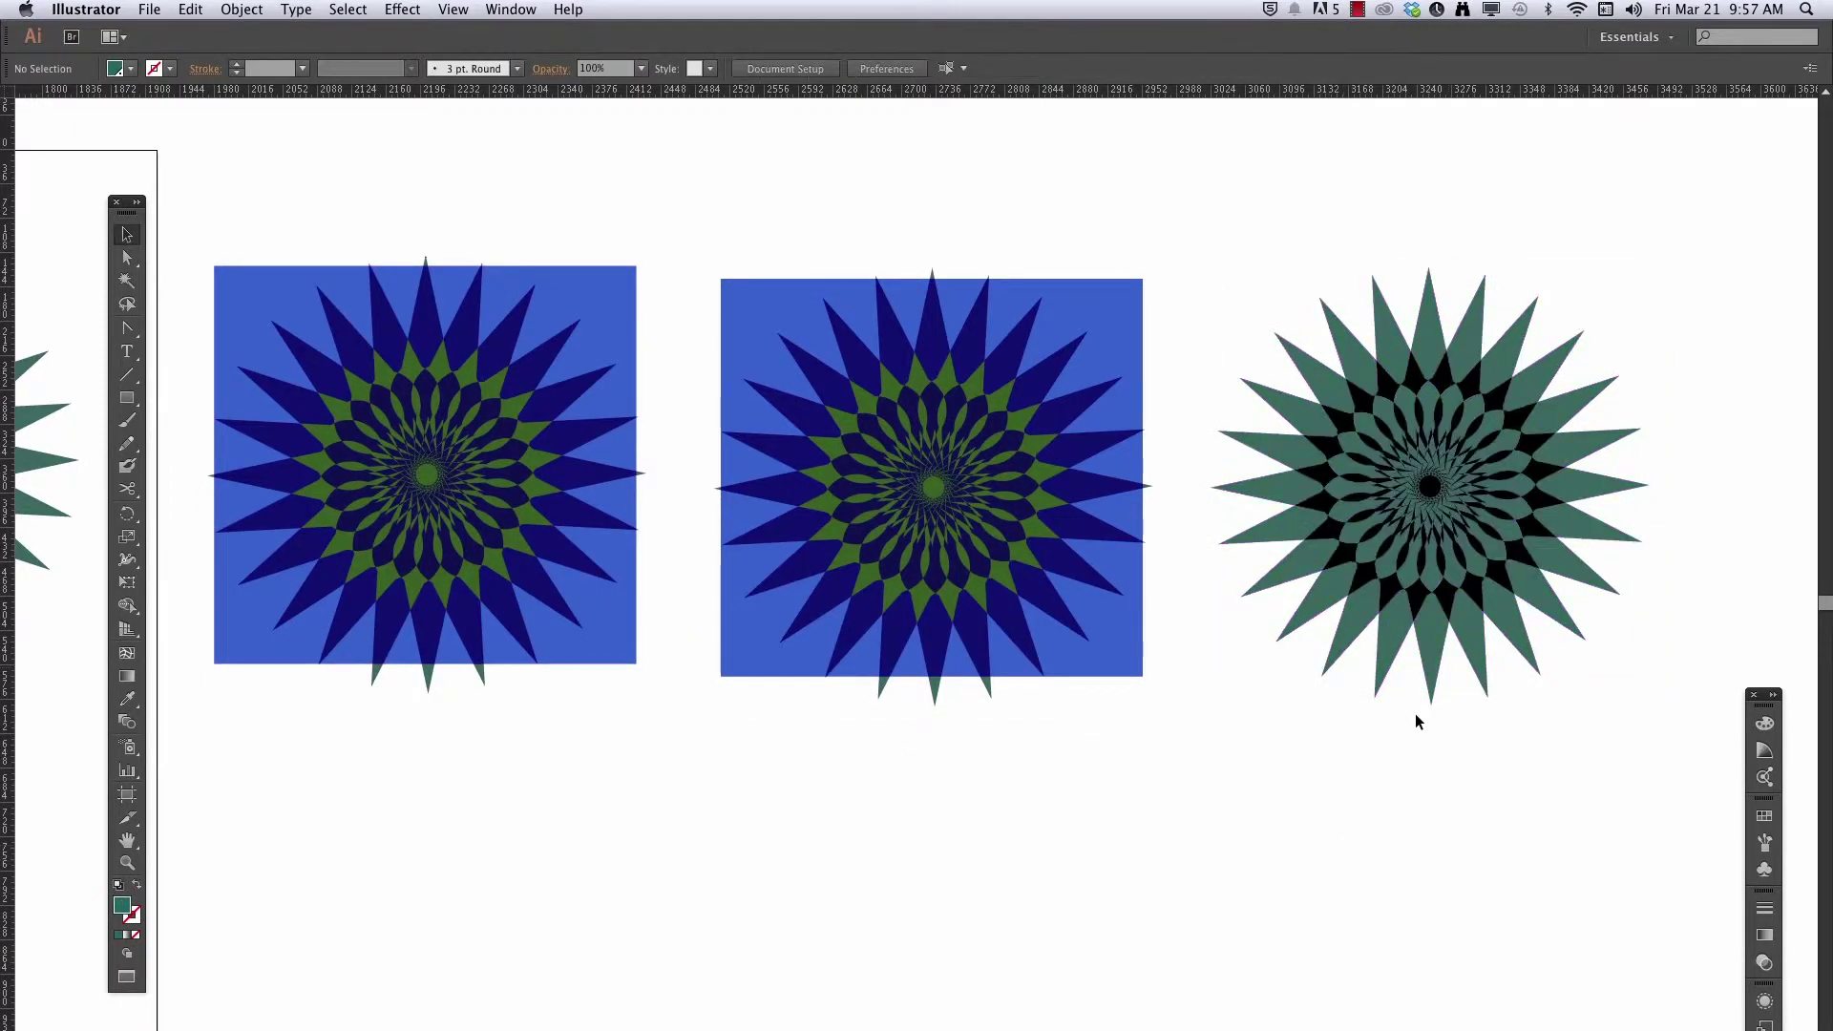
Move the flattened green design so it overlaps the lower corner of the second blue rectangle, and deselect it
click(1420, 627)
drag(1425, 638, 1191, 785)
click(872, 1020)
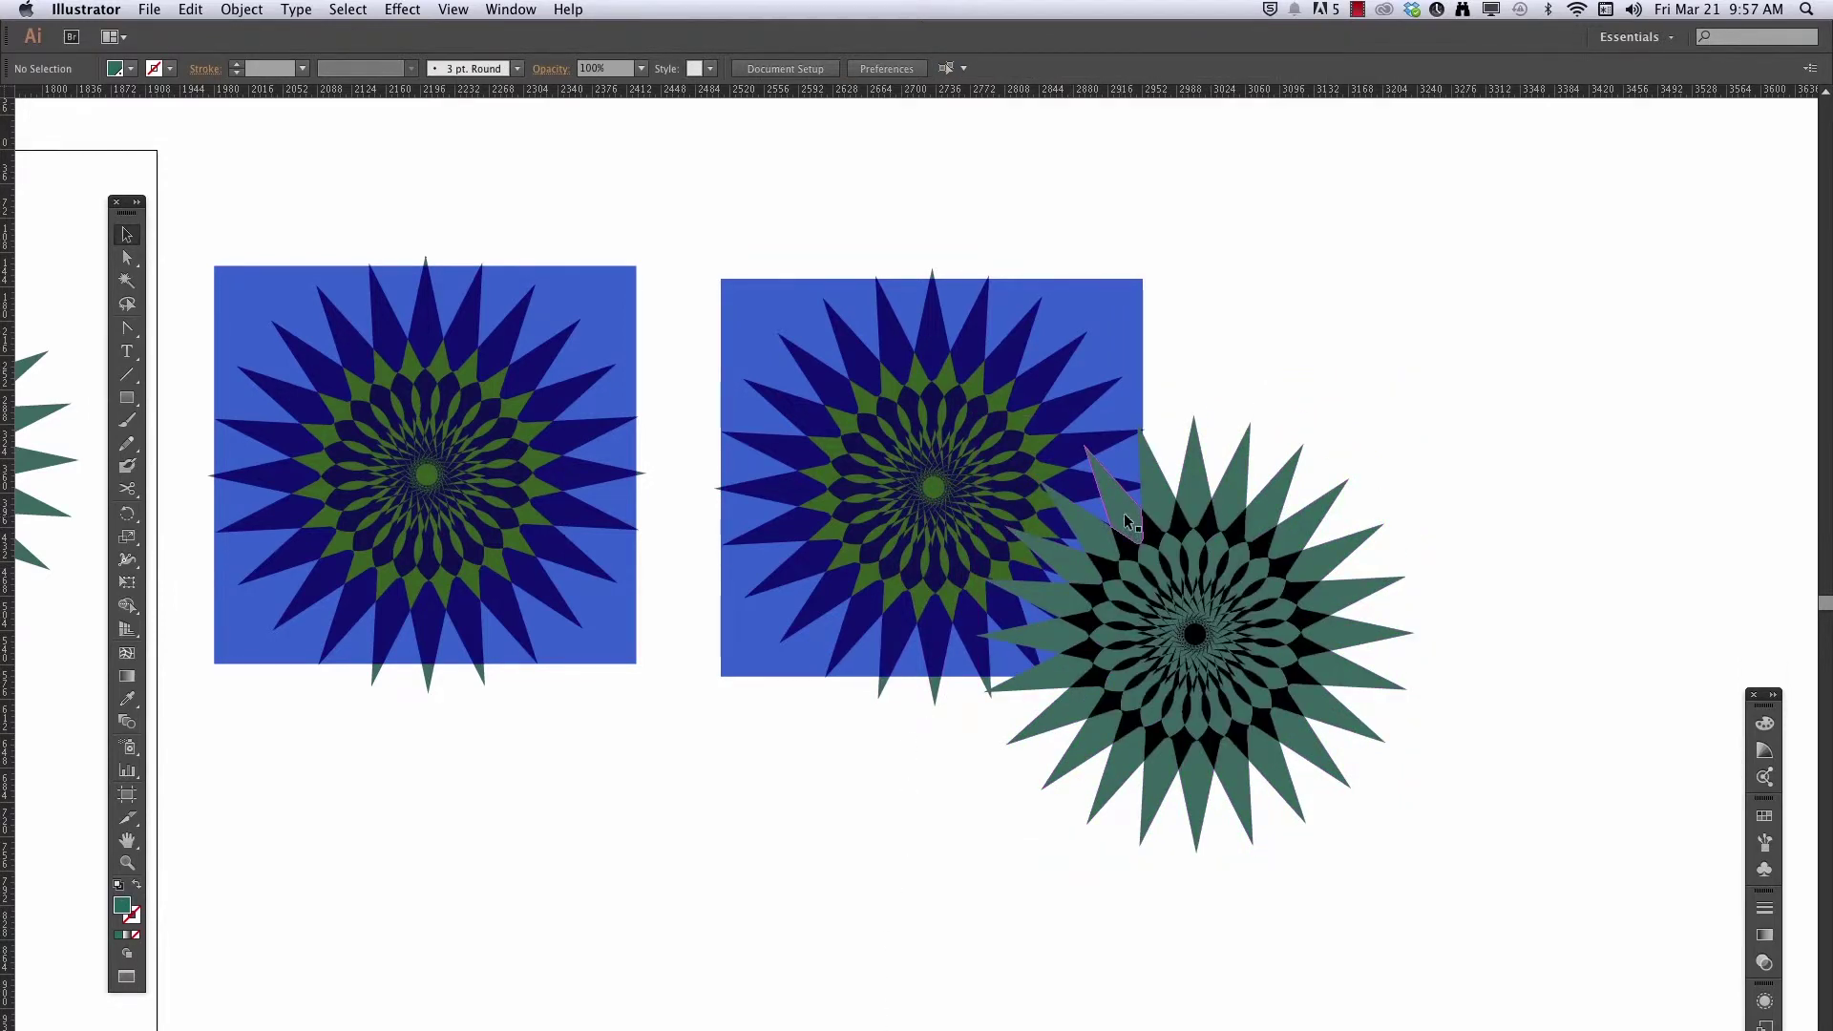
Move the flattened green design to the blank canvas beside the second blue rectangle, isolate it and pull several of its pieces apart
drag(1149, 712, 1315, 674)
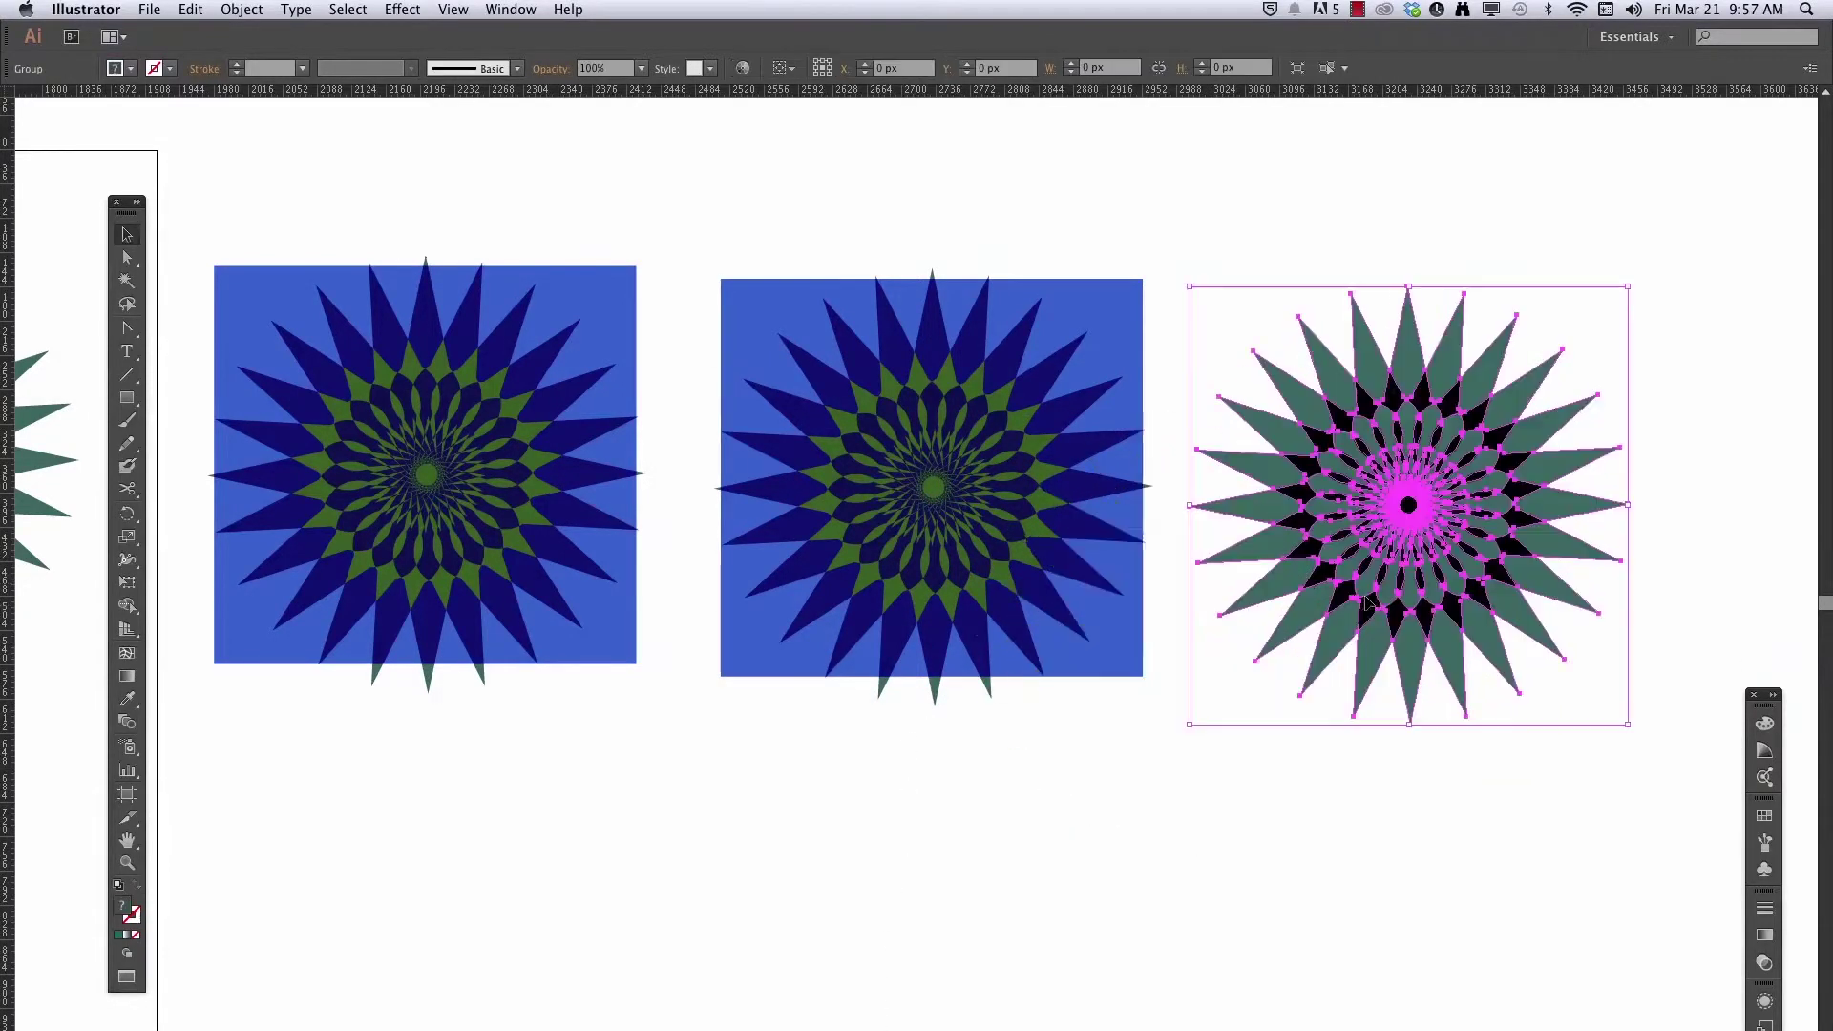
double_click(1451, 639)
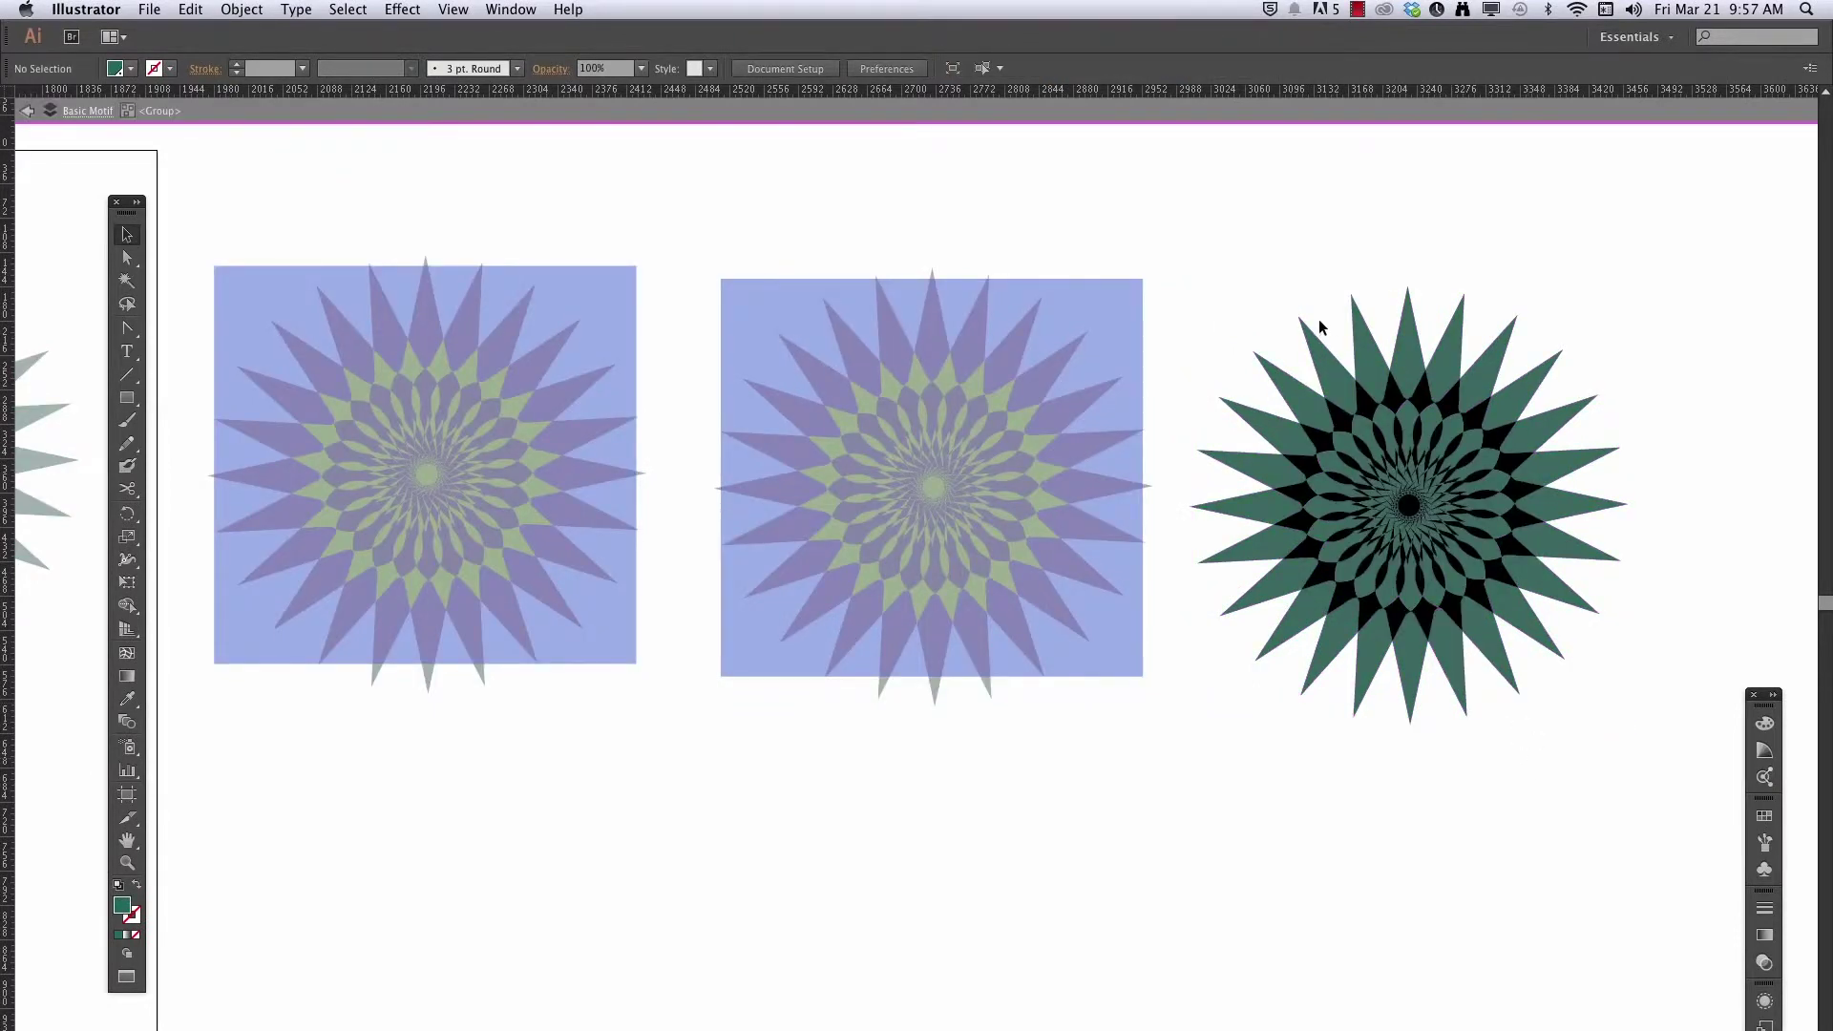
drag(1367, 341, 1542, 421)
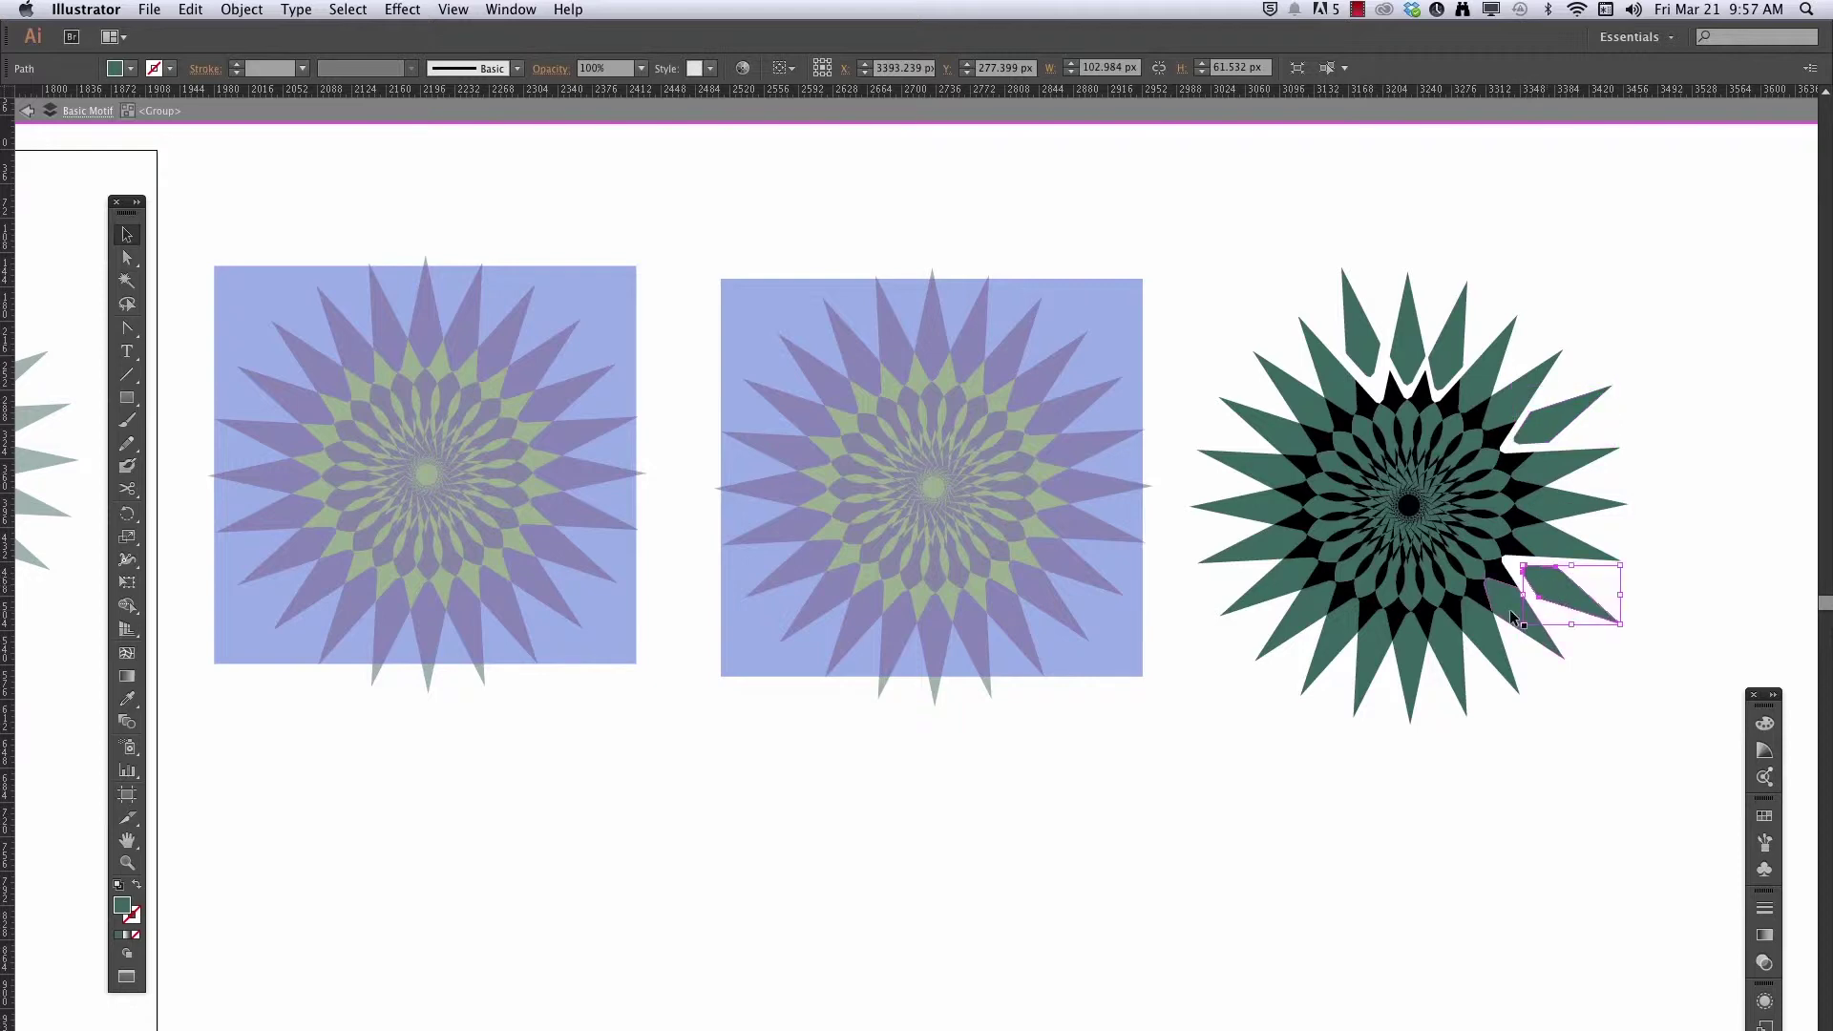
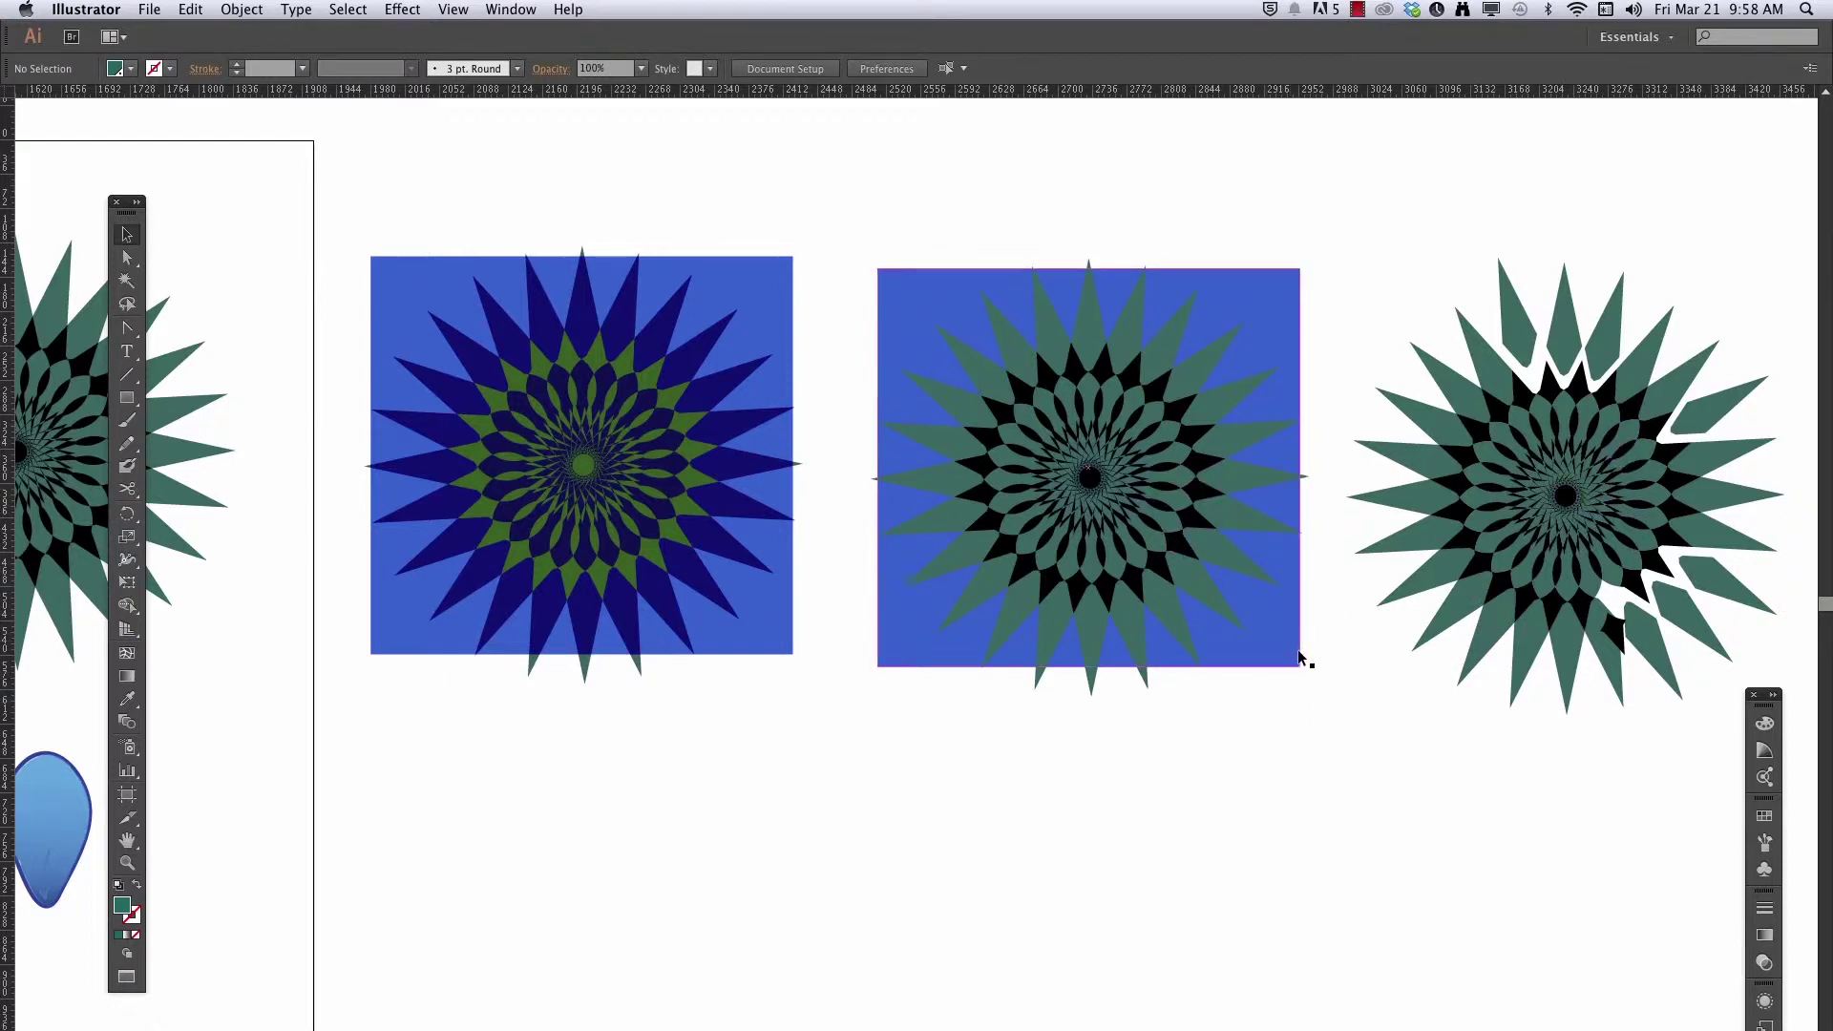
Flatten the transparency of the first blue rectangle together with its spiked design, using the Medium Resolution preset
click(1152, 506)
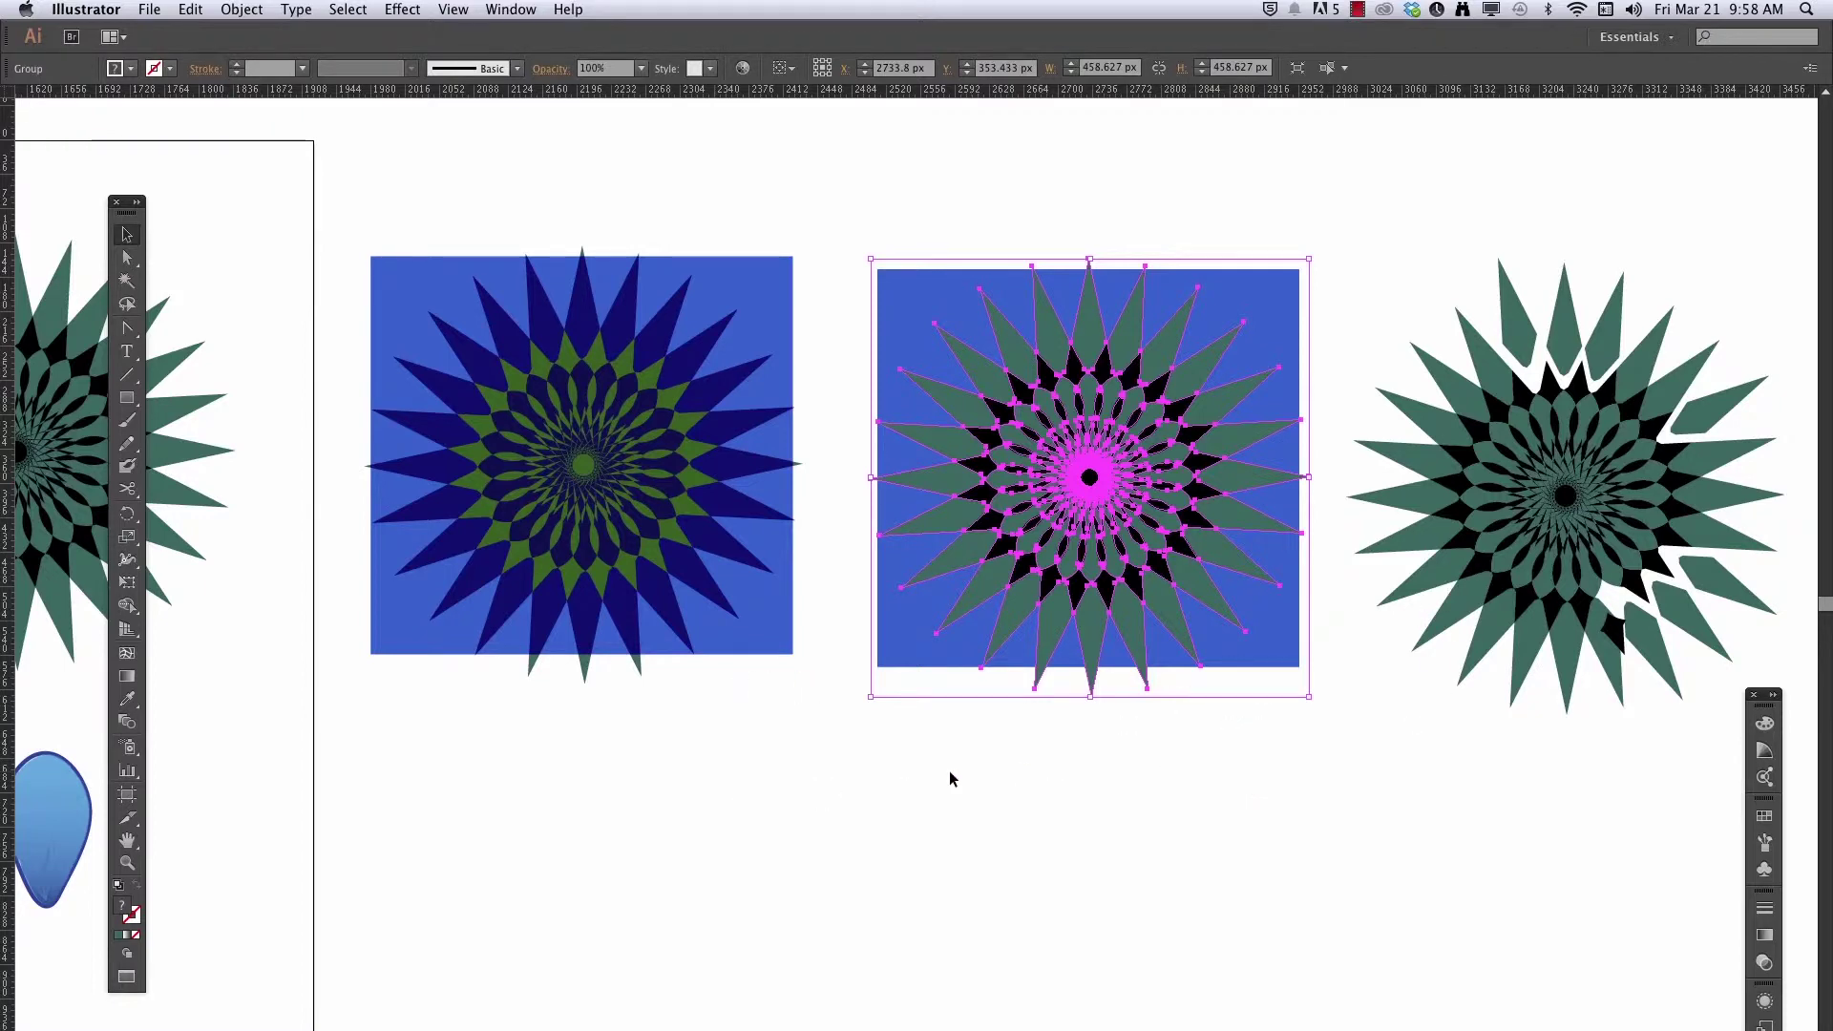
drag(704, 757, 961, 790)
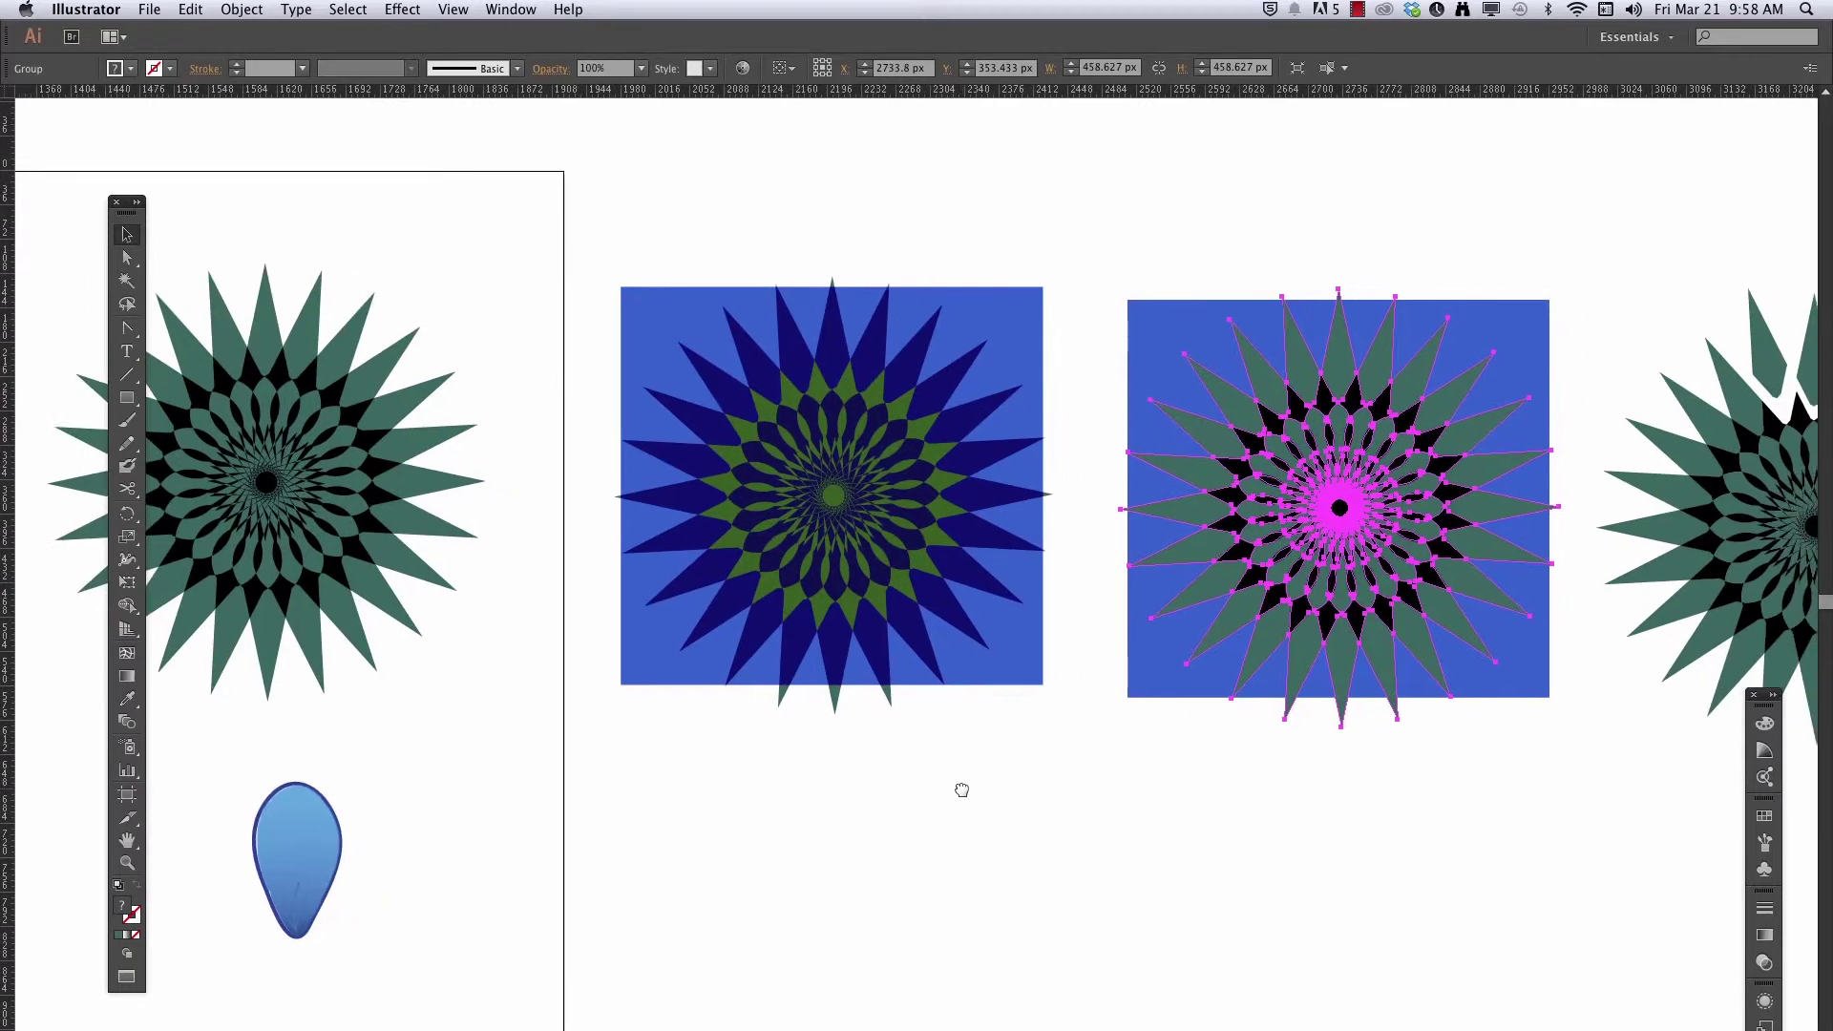
click(960, 789)
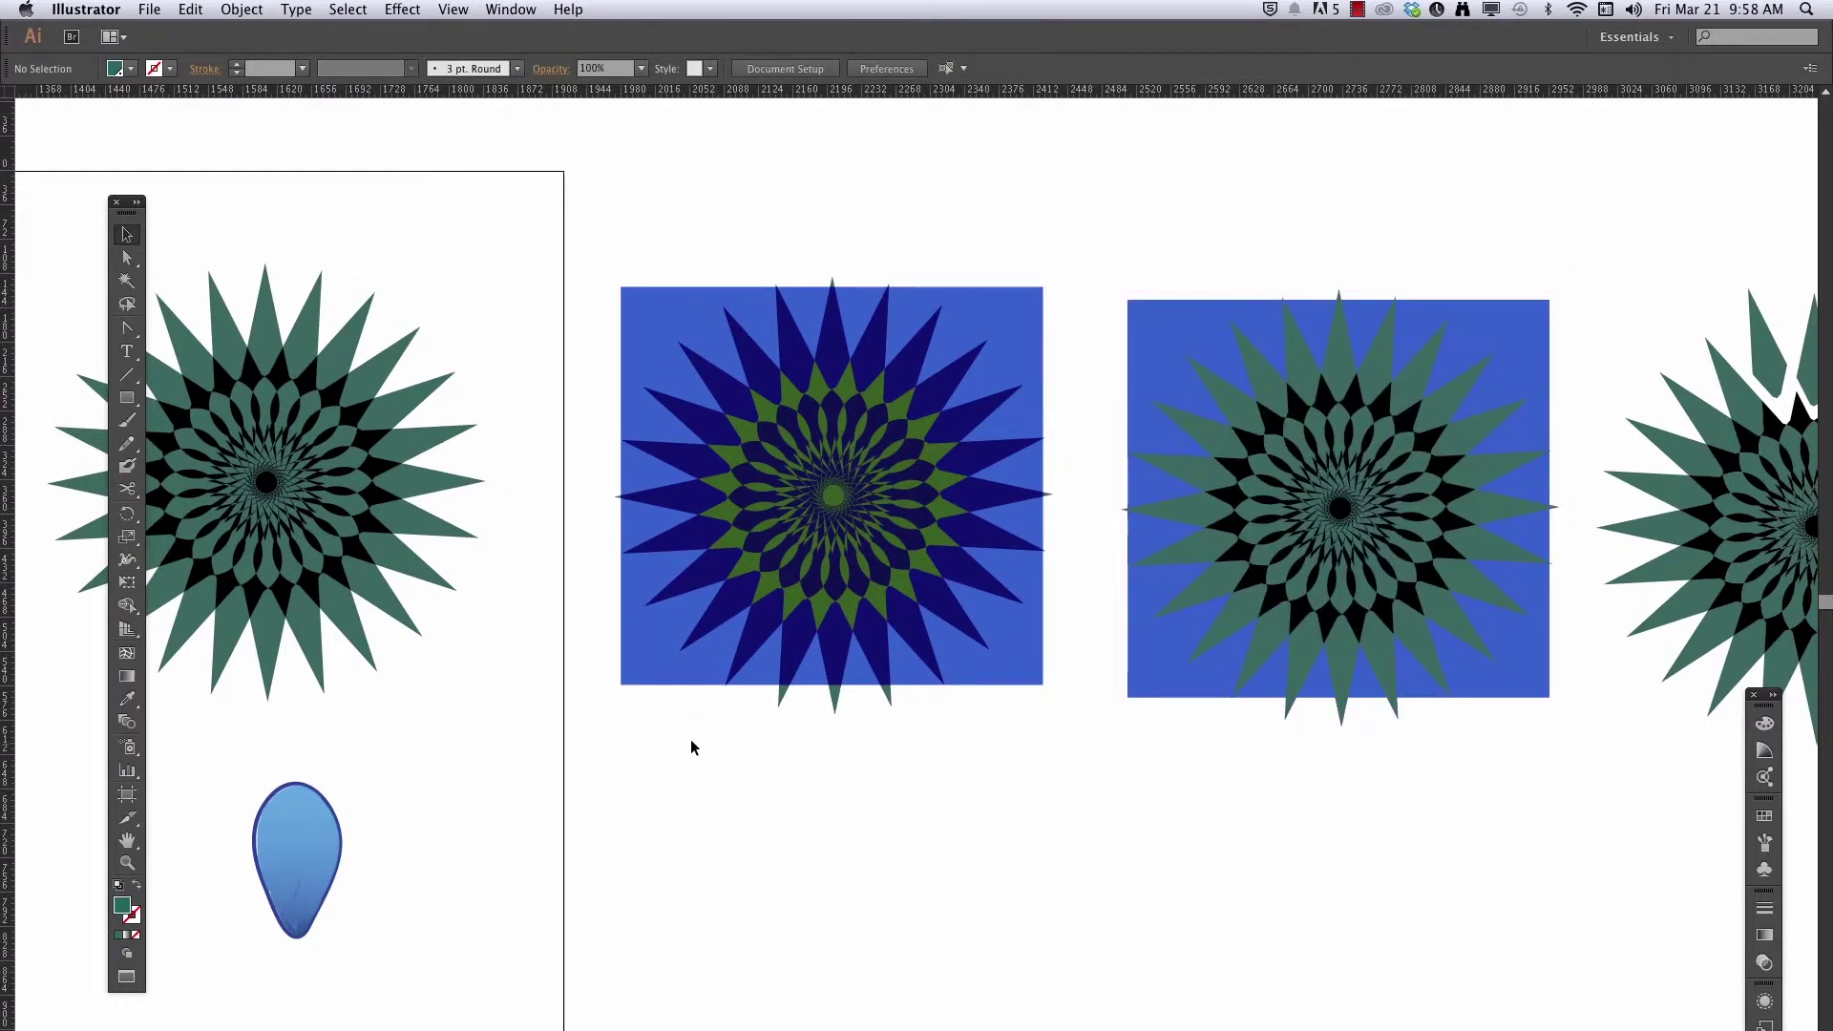
drag(681, 233, 905, 452)
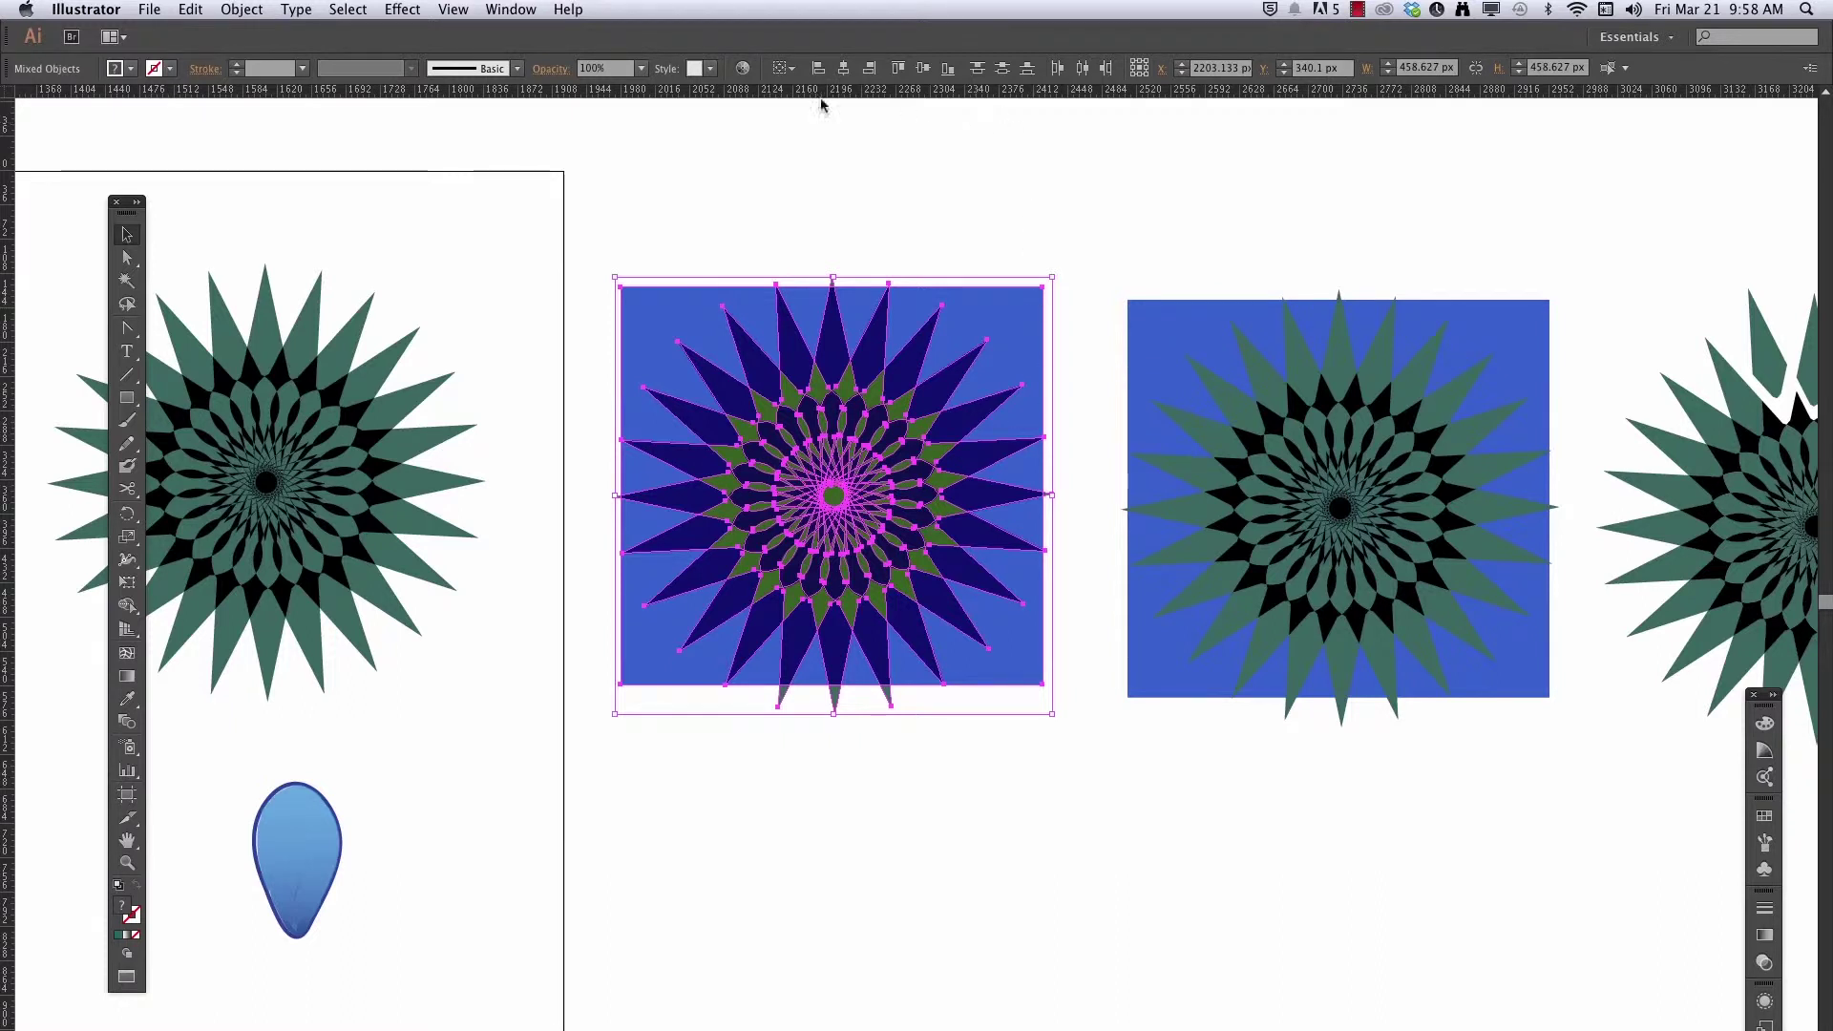
click(236, 12)
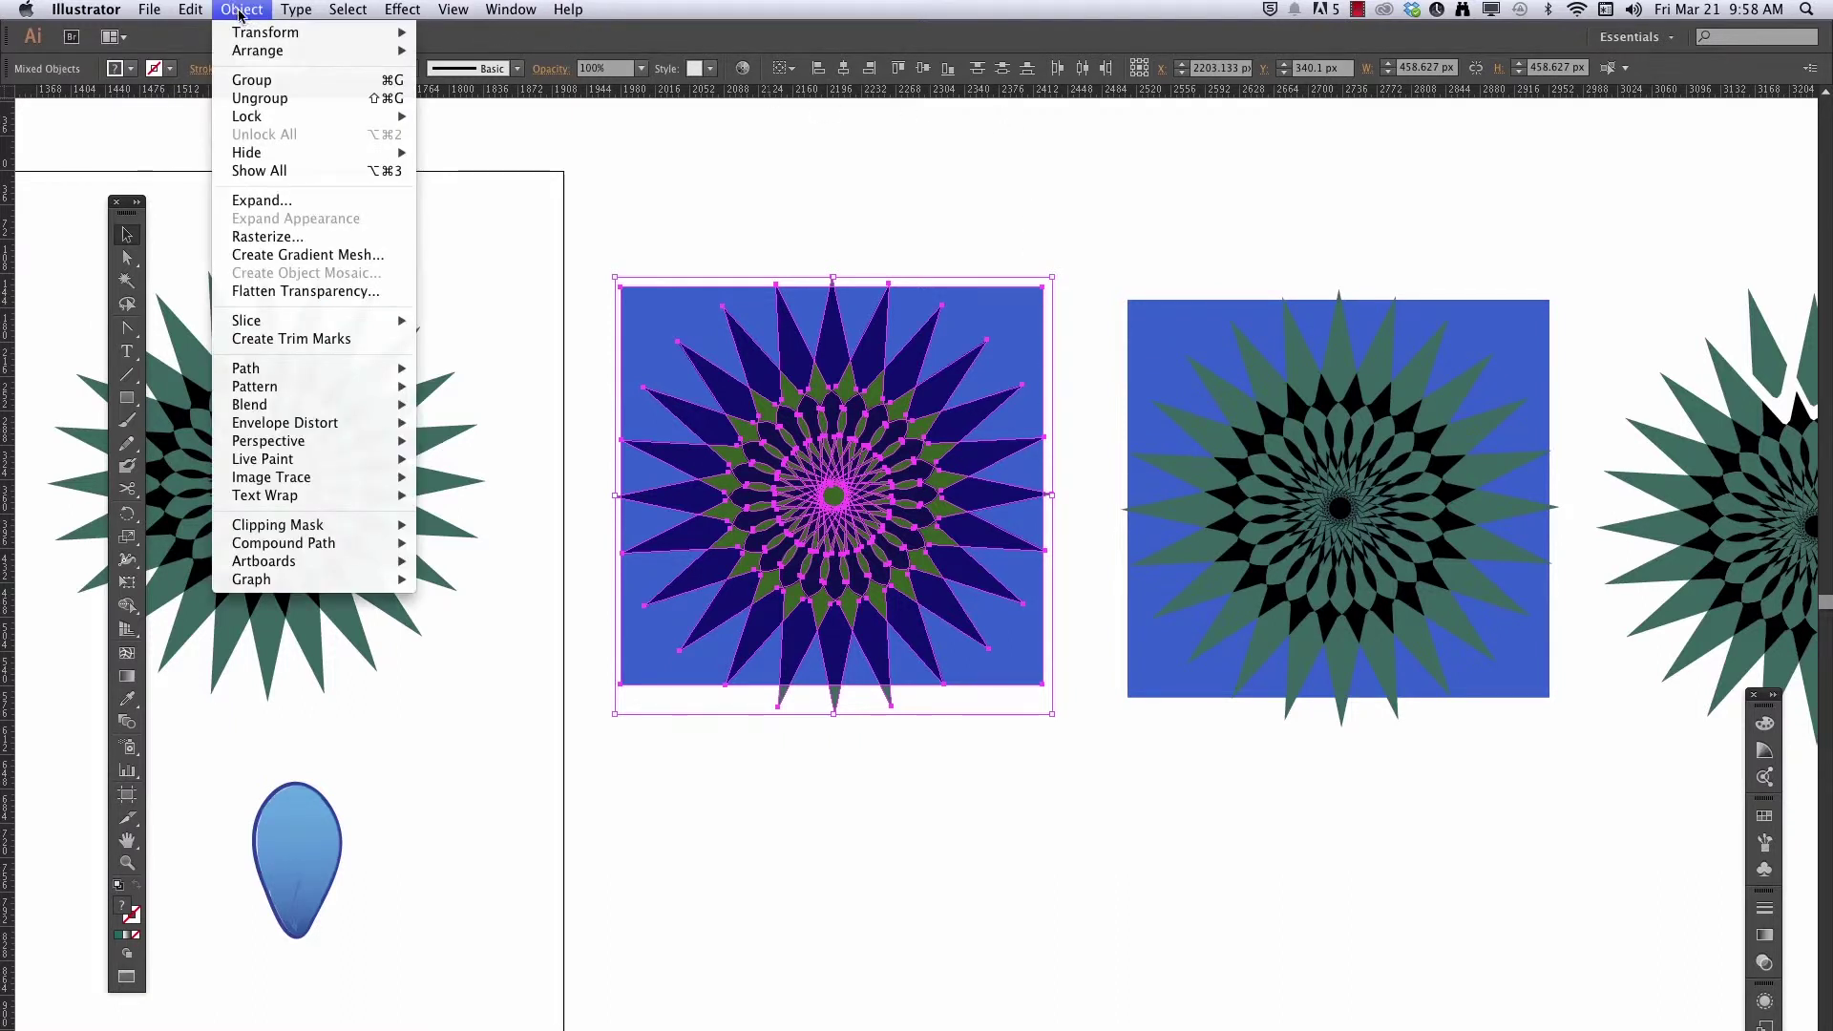
click(315, 292)
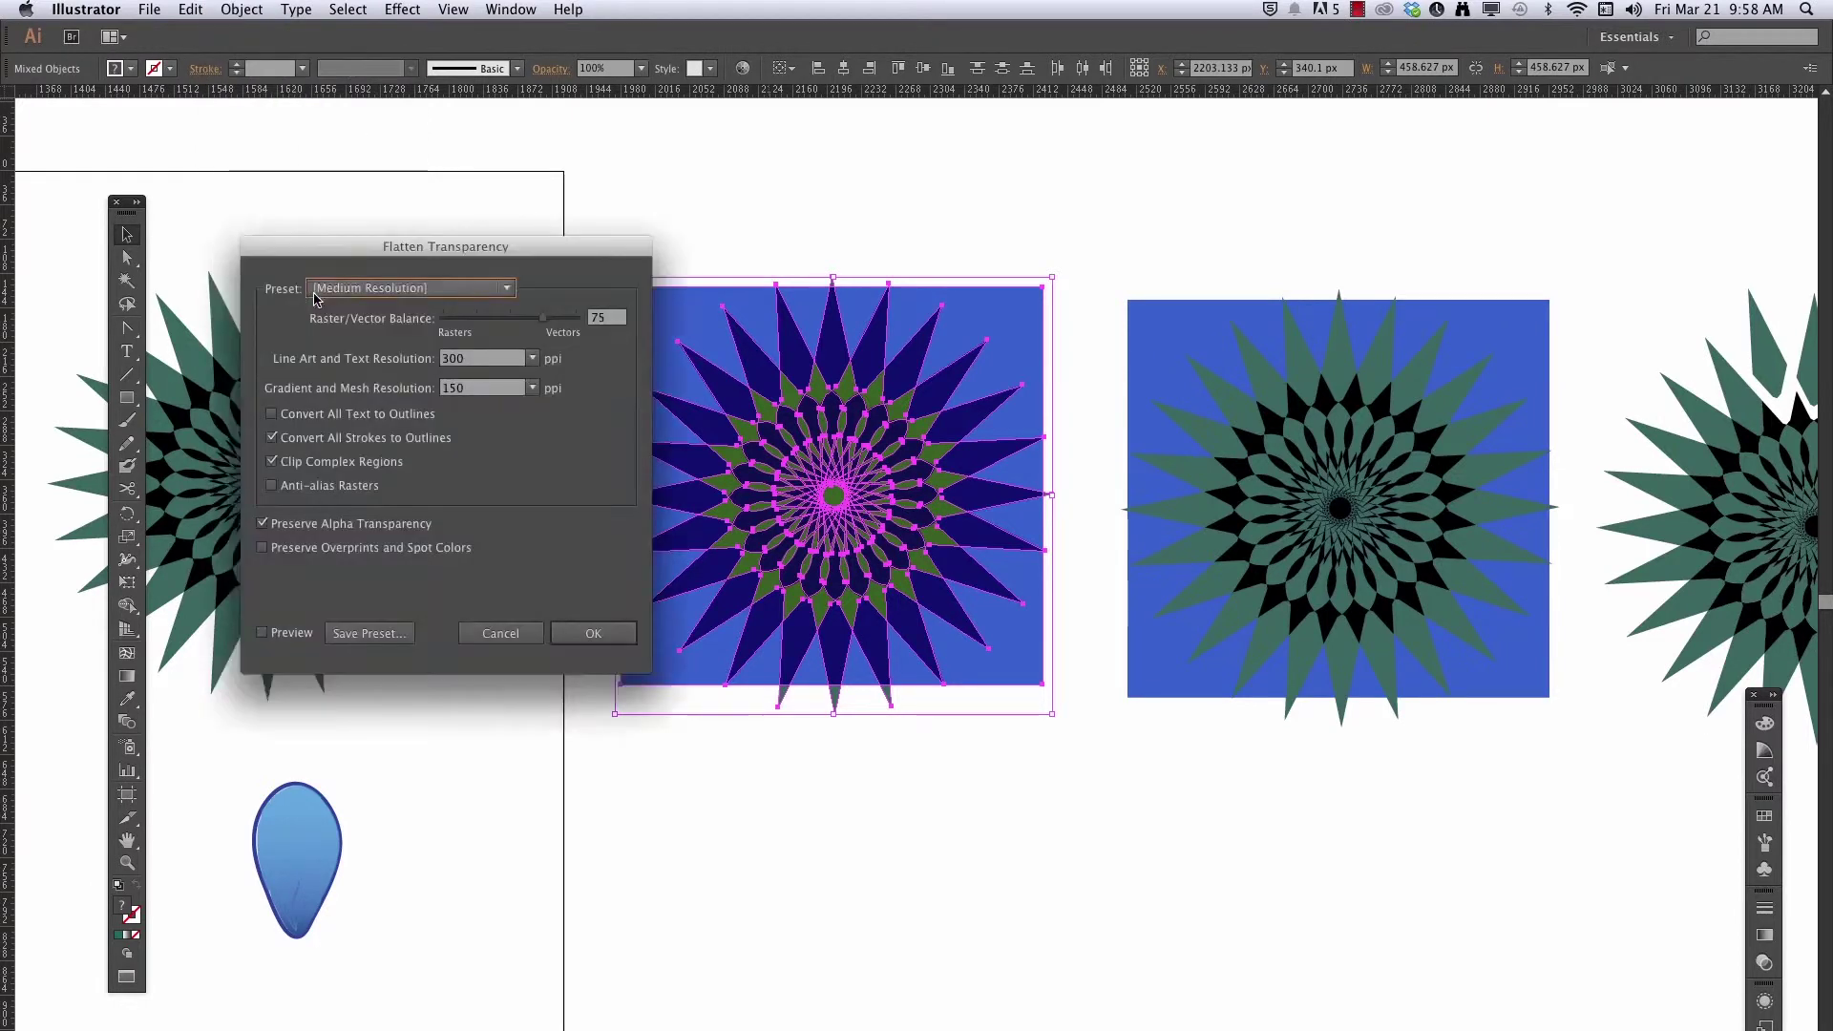
click(602, 633)
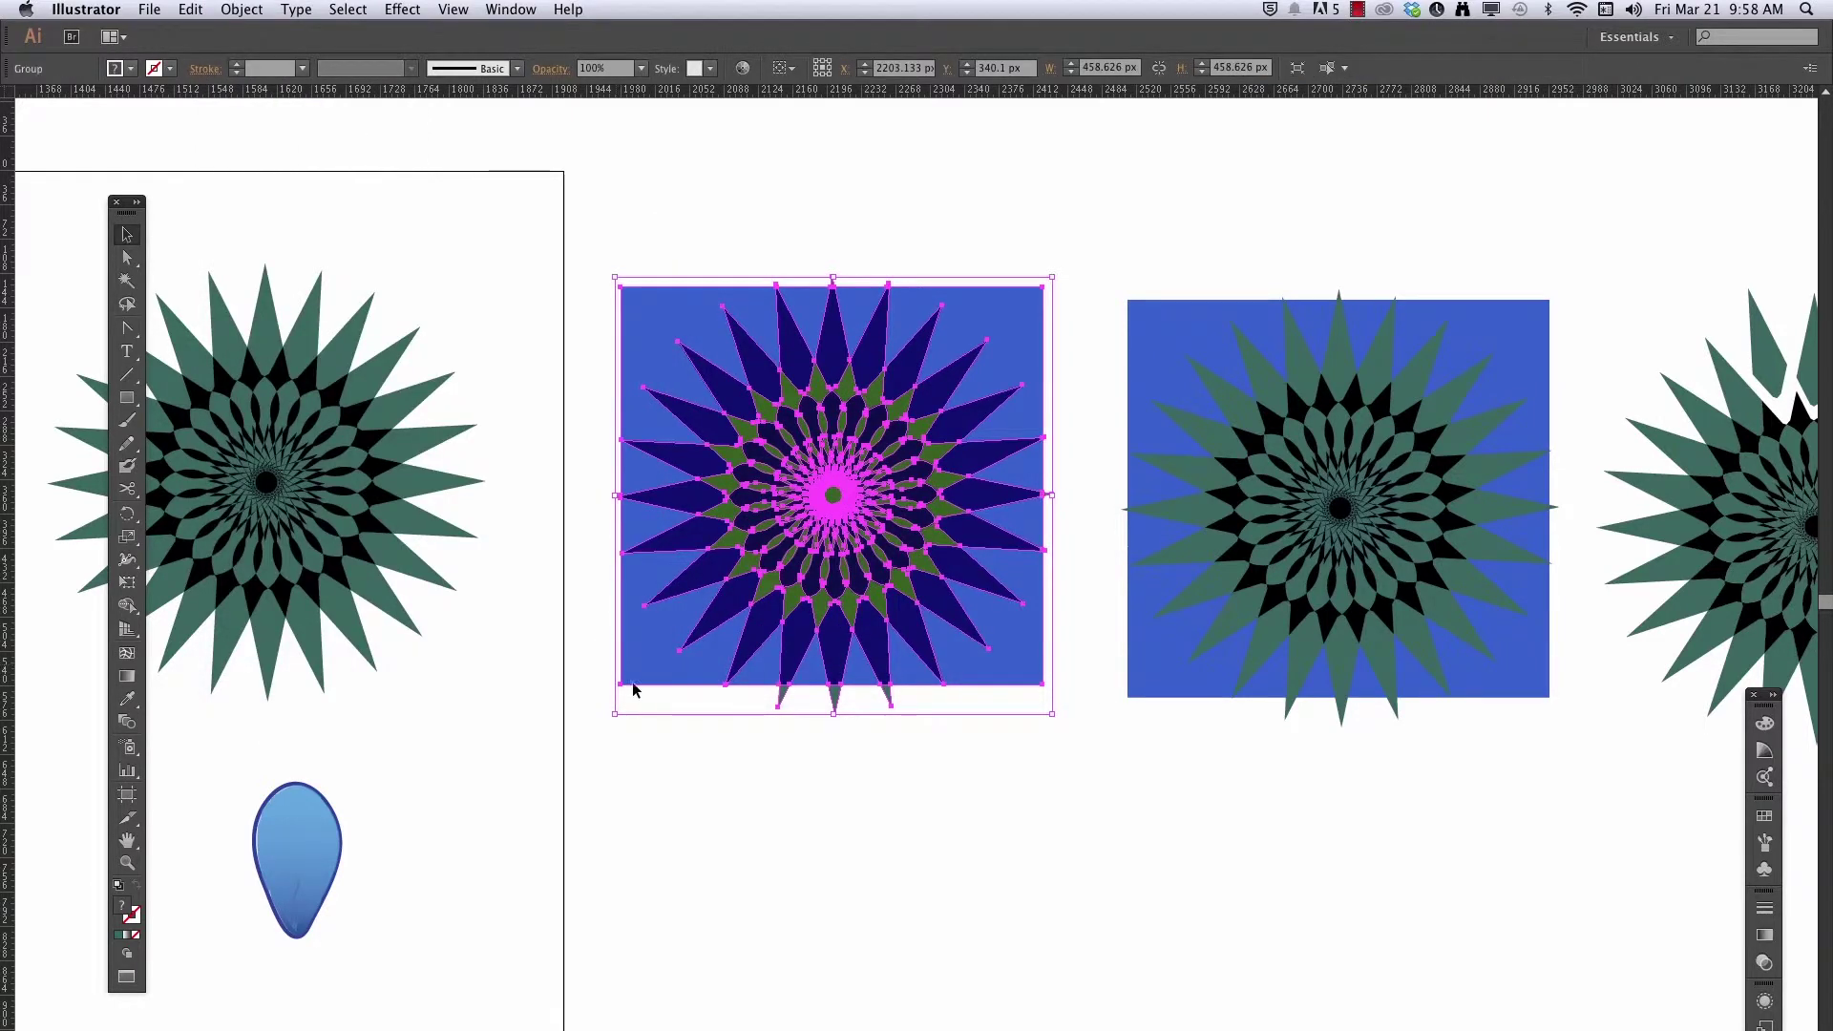
click(823, 814)
Inspect the appearance attributes of the flattened rectangle-and-design group and deselect it
click(1006, 680)
click(1765, 1001)
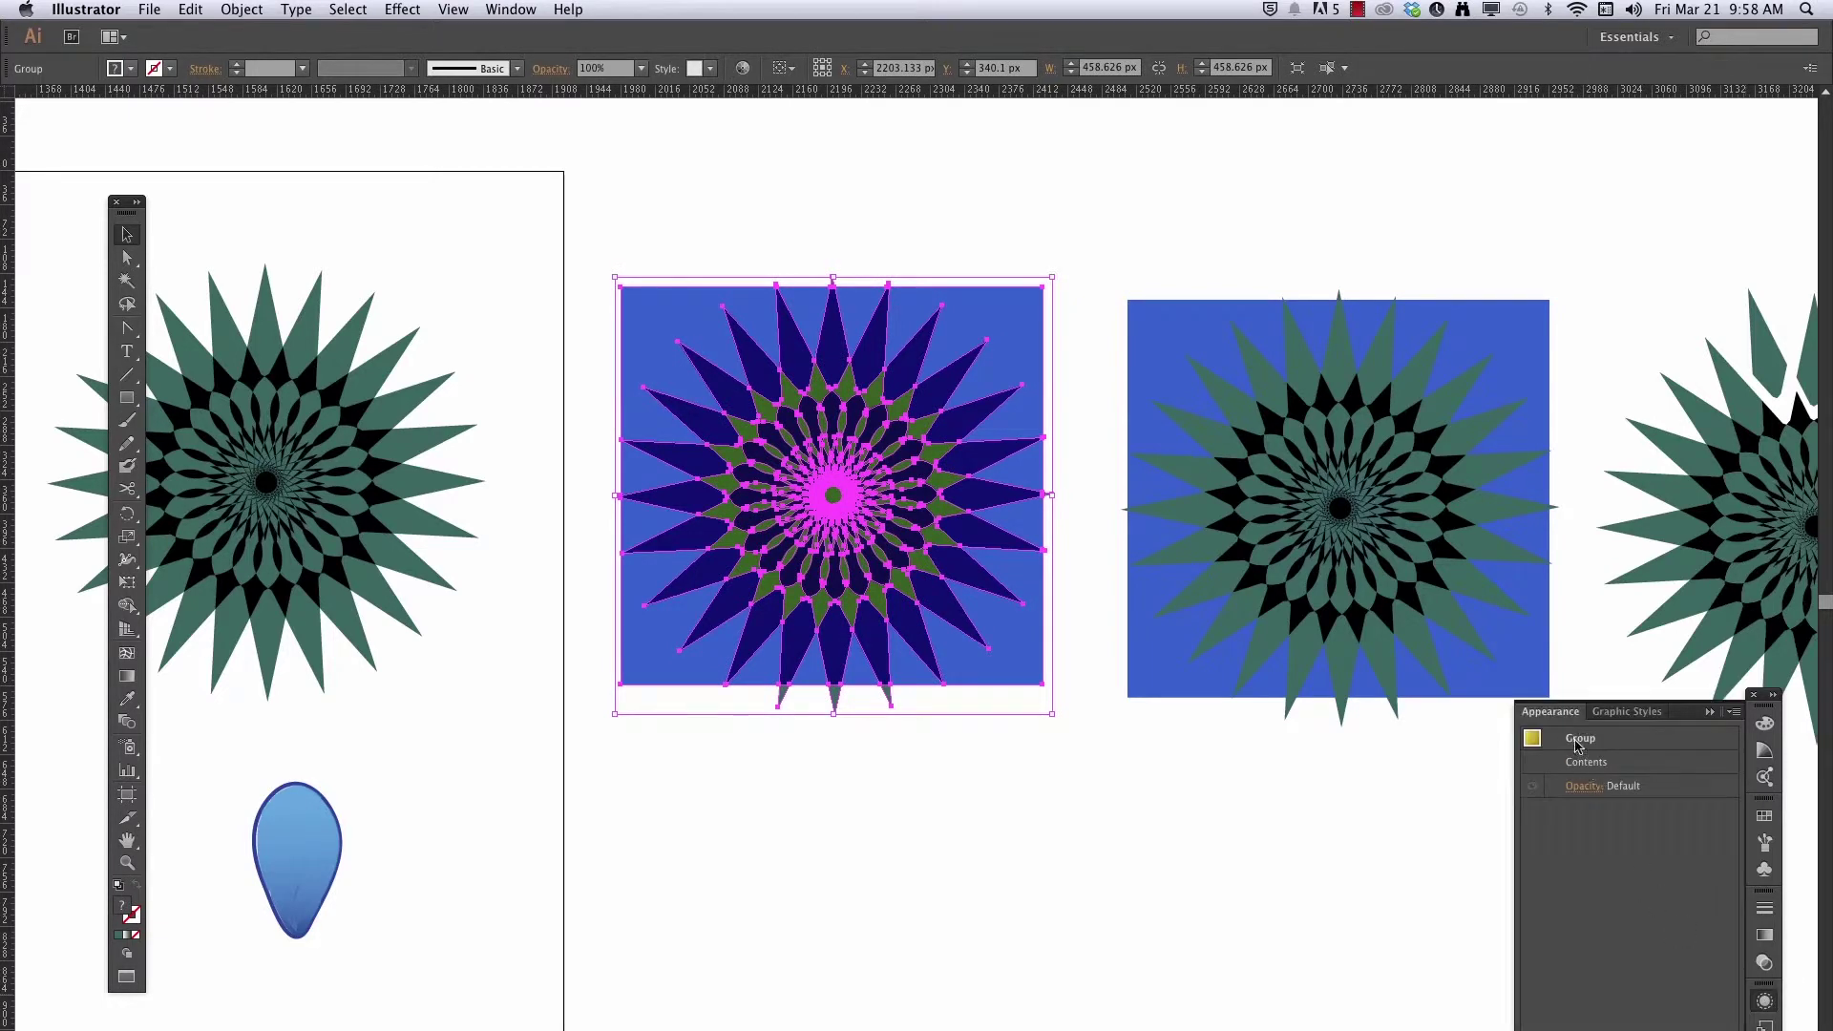
click(1231, 868)
Isolate the flattened first group and pull four dark blue petals, small green tips and one green inner piece out of the design
double_click(1012, 671)
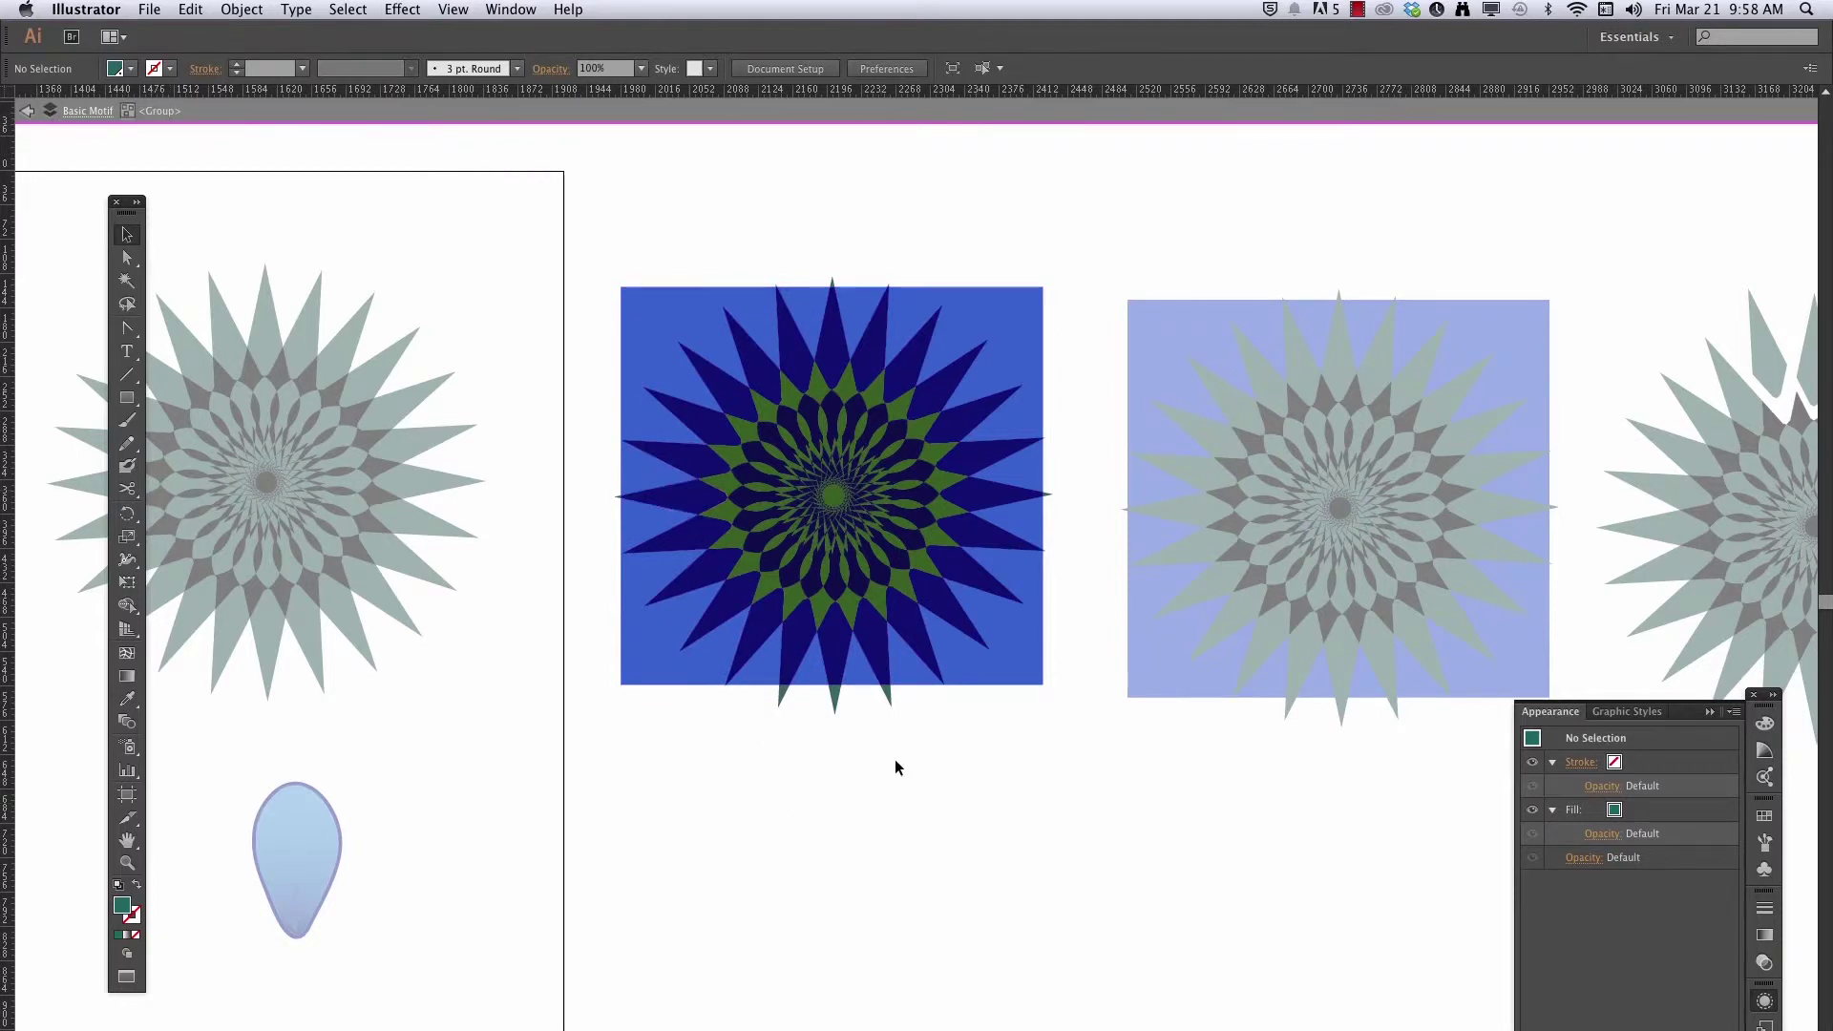
click(878, 660)
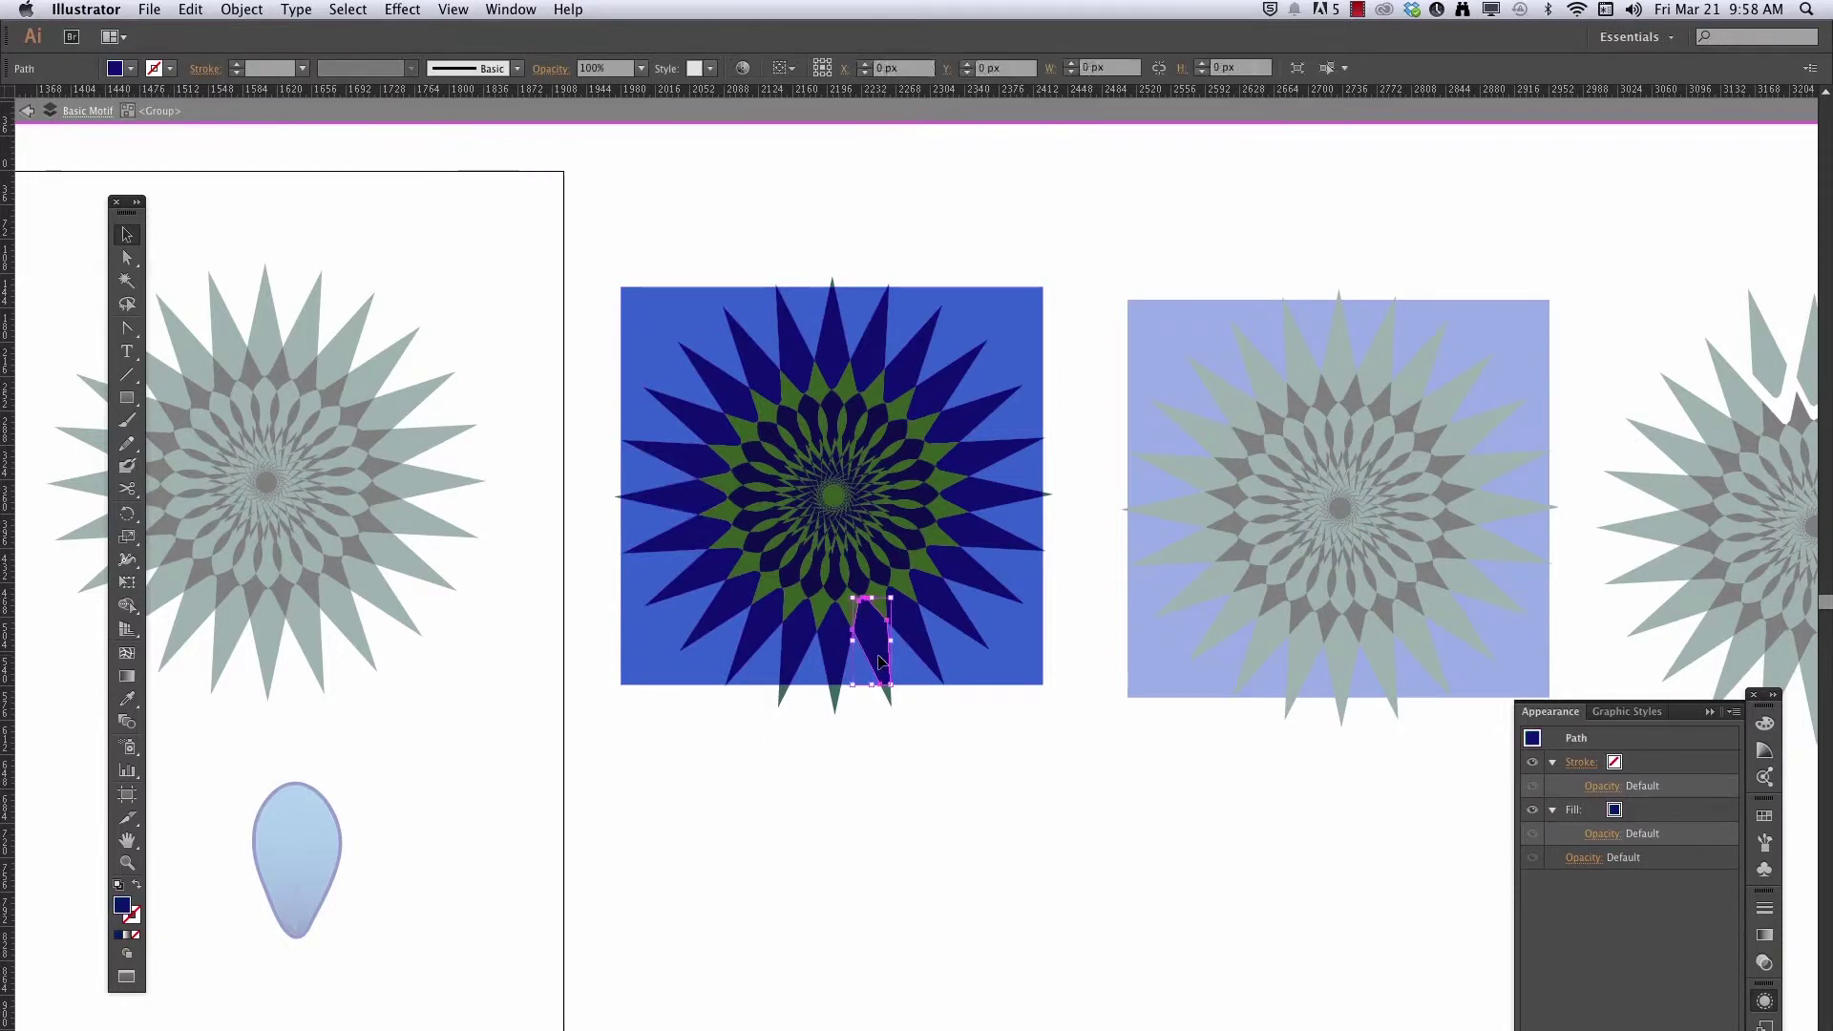
drag(879, 660, 933, 754)
drag(883, 697, 805, 757)
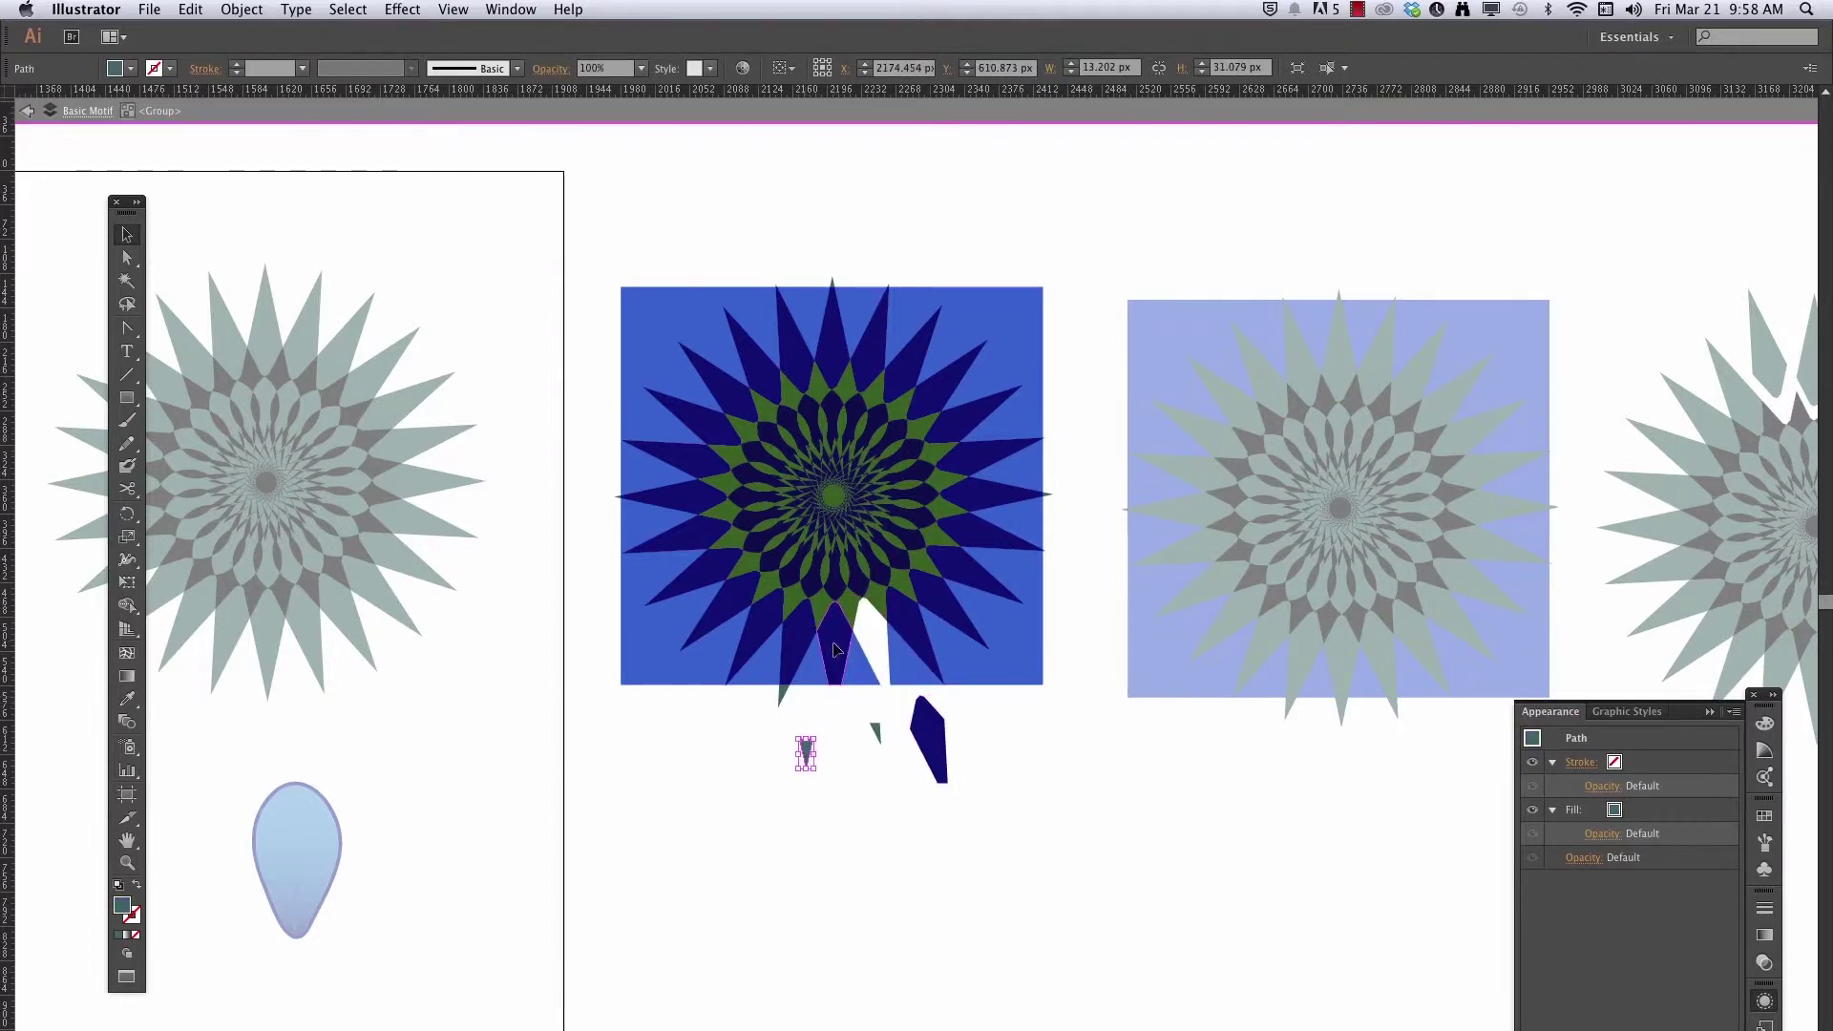
drag(837, 657, 842, 745)
drag(791, 653, 738, 733)
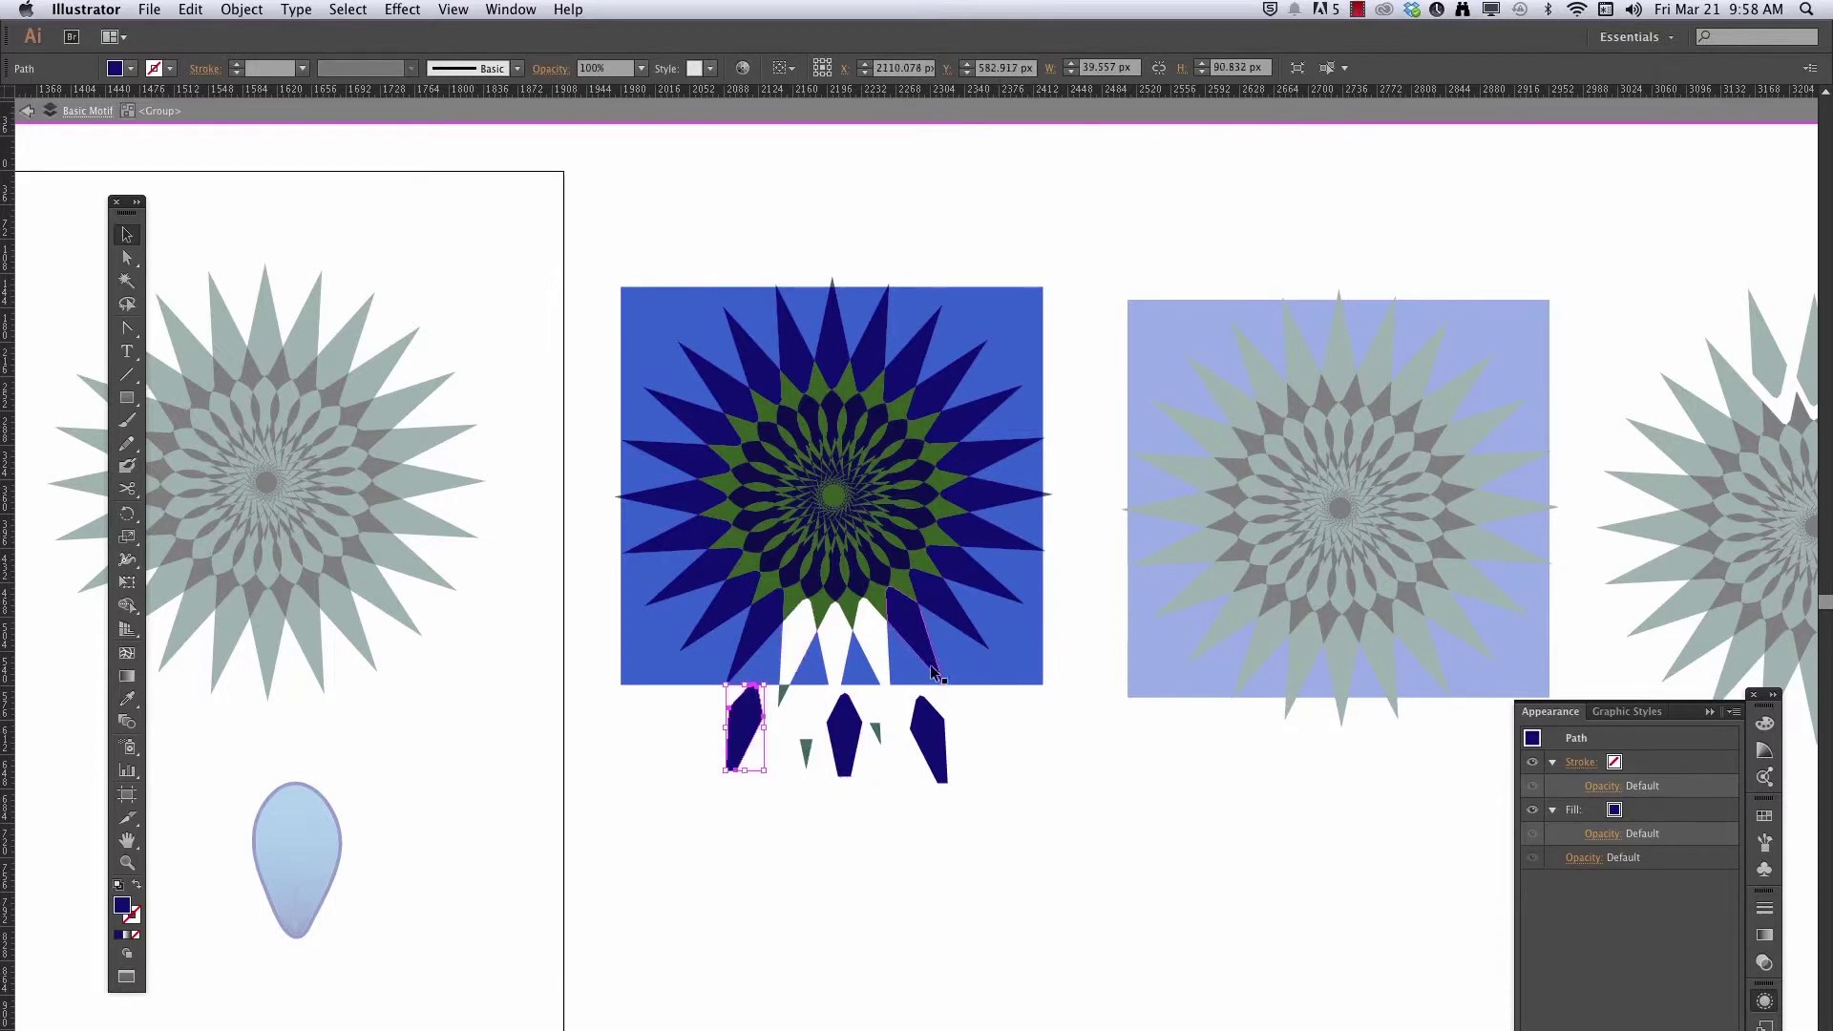
drag(959, 613, 1039, 780)
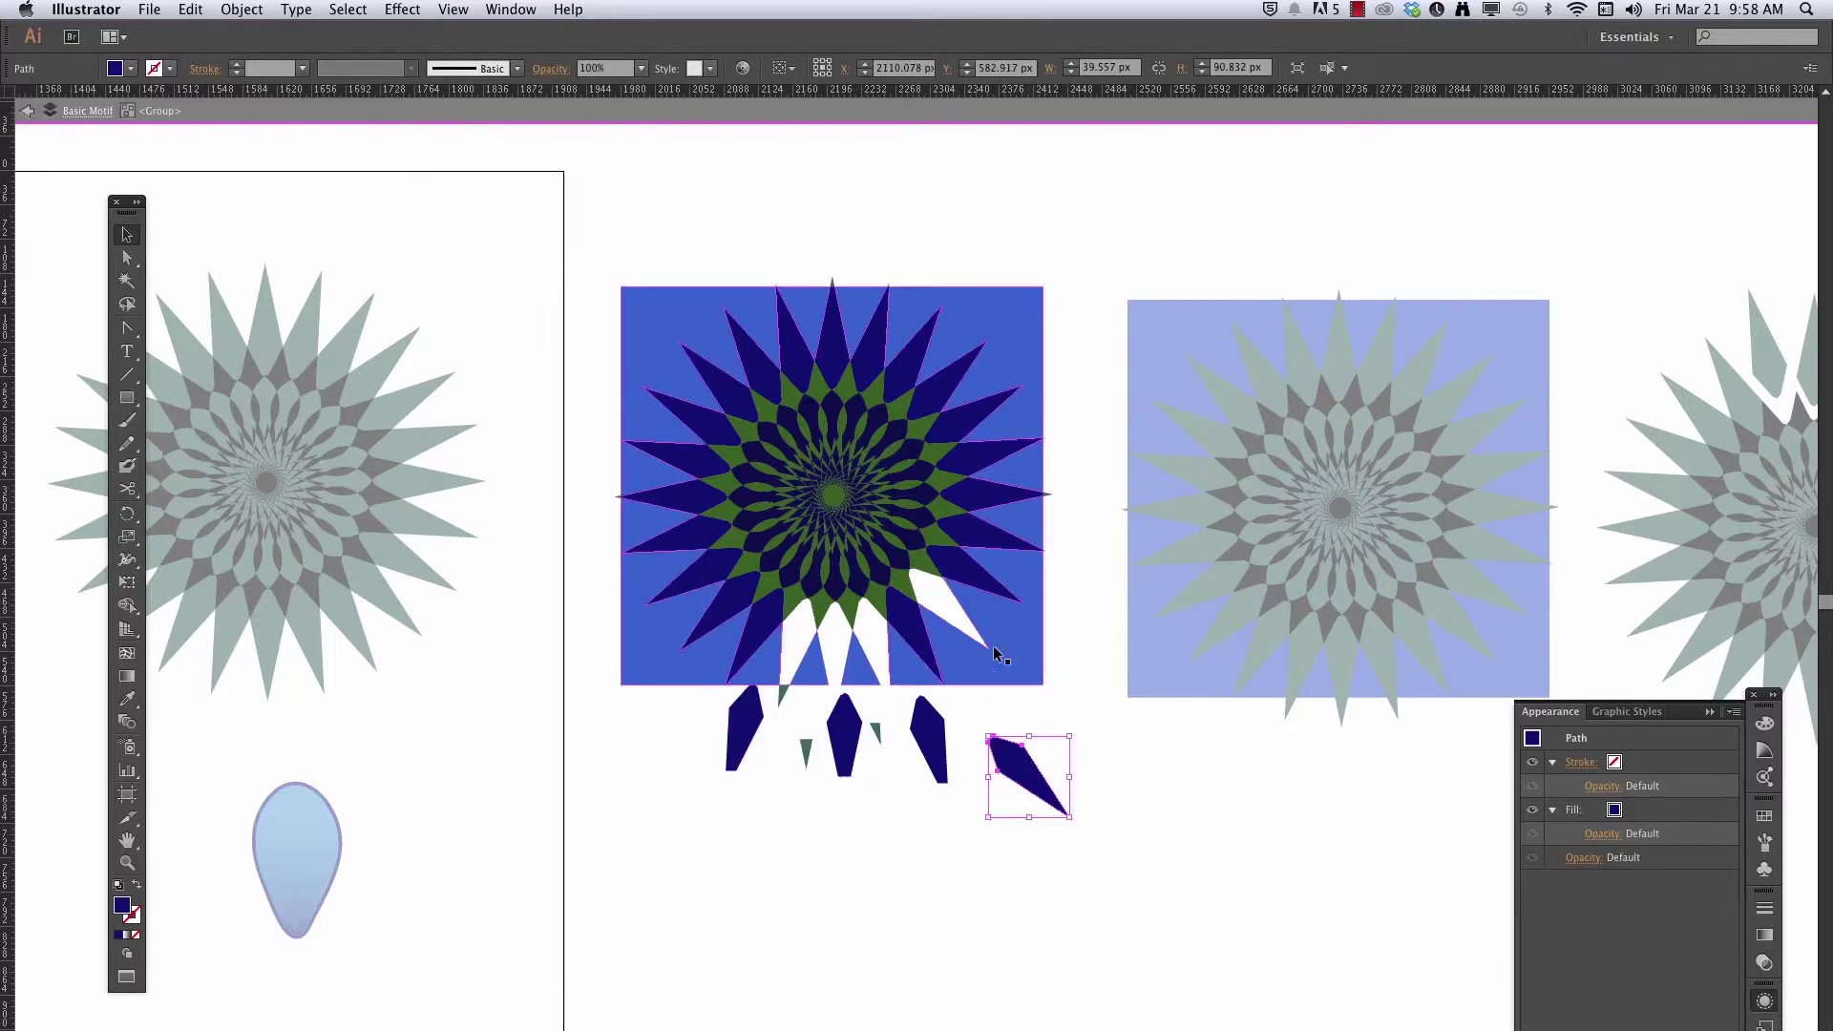
click(921, 567)
drag(922, 566, 934, 599)
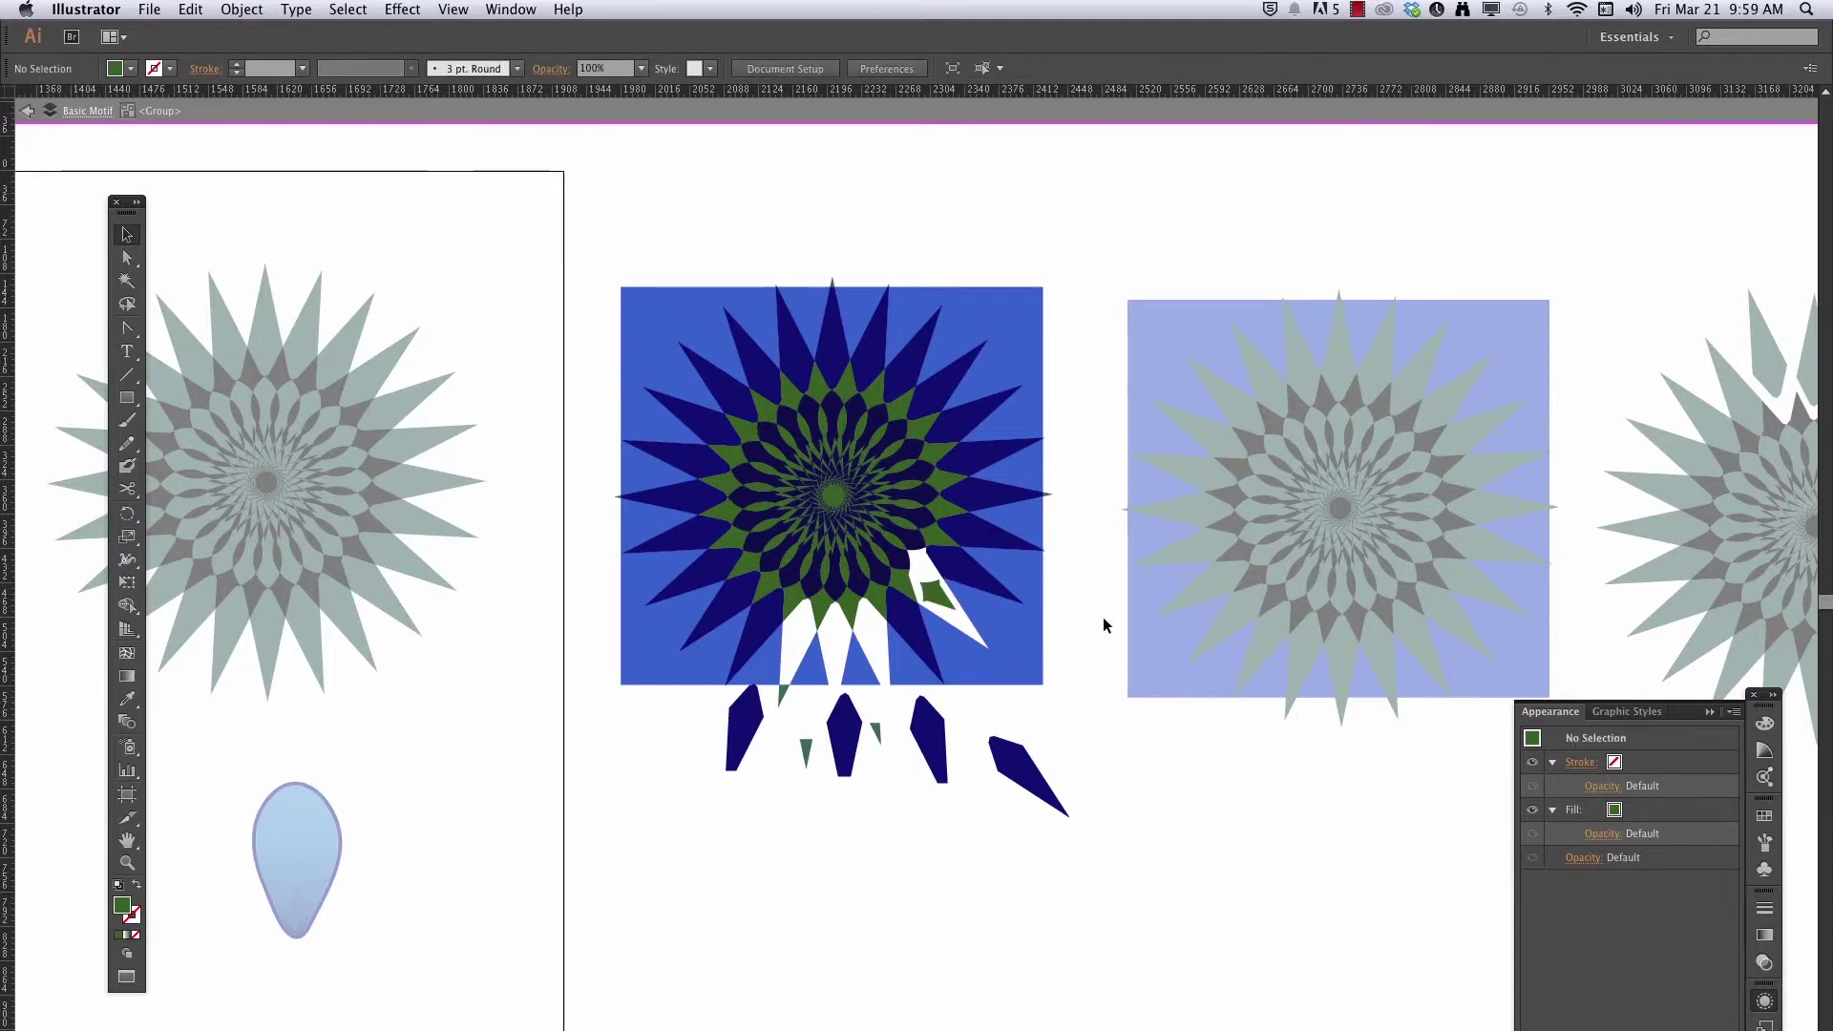
Move the cut-out blue background away above the second rectangle, pull out another green inner piece, and leave isolation mode
click(1000, 649)
drag(1006, 649, 1389, 434)
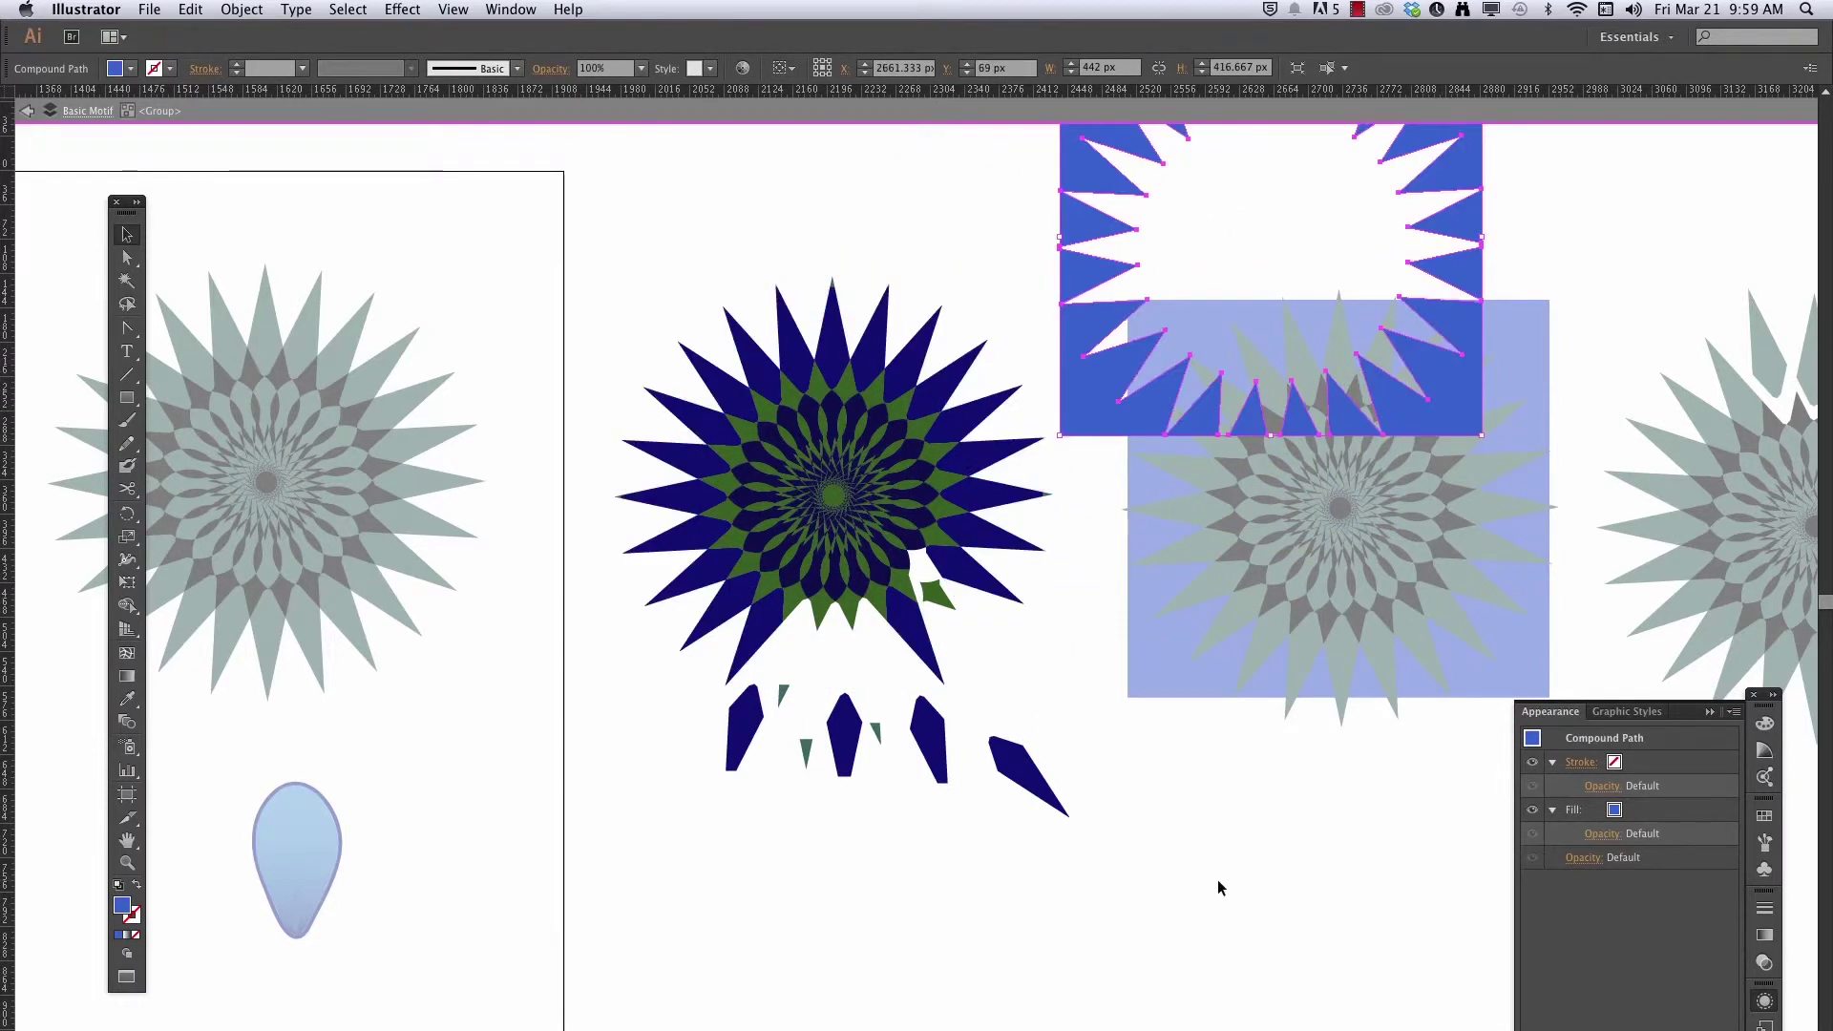
drag(902, 576, 990, 655)
click(880, 826)
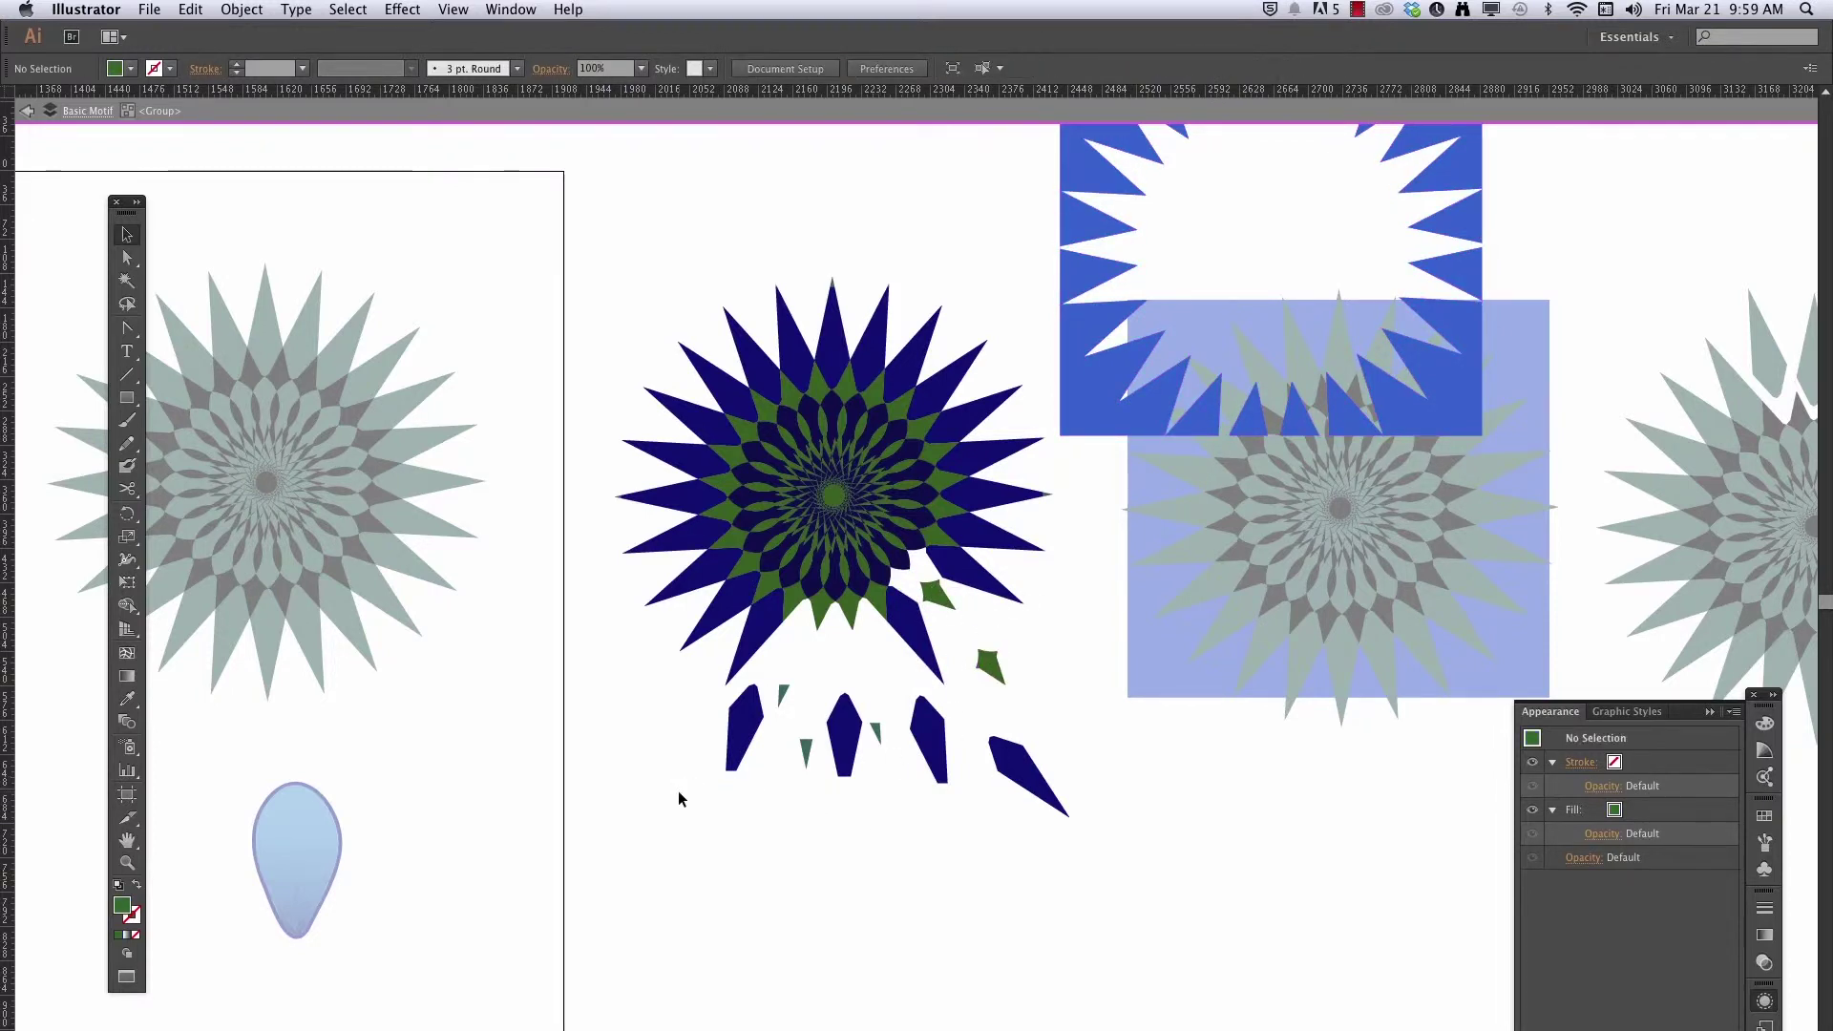
double_click(705, 807)
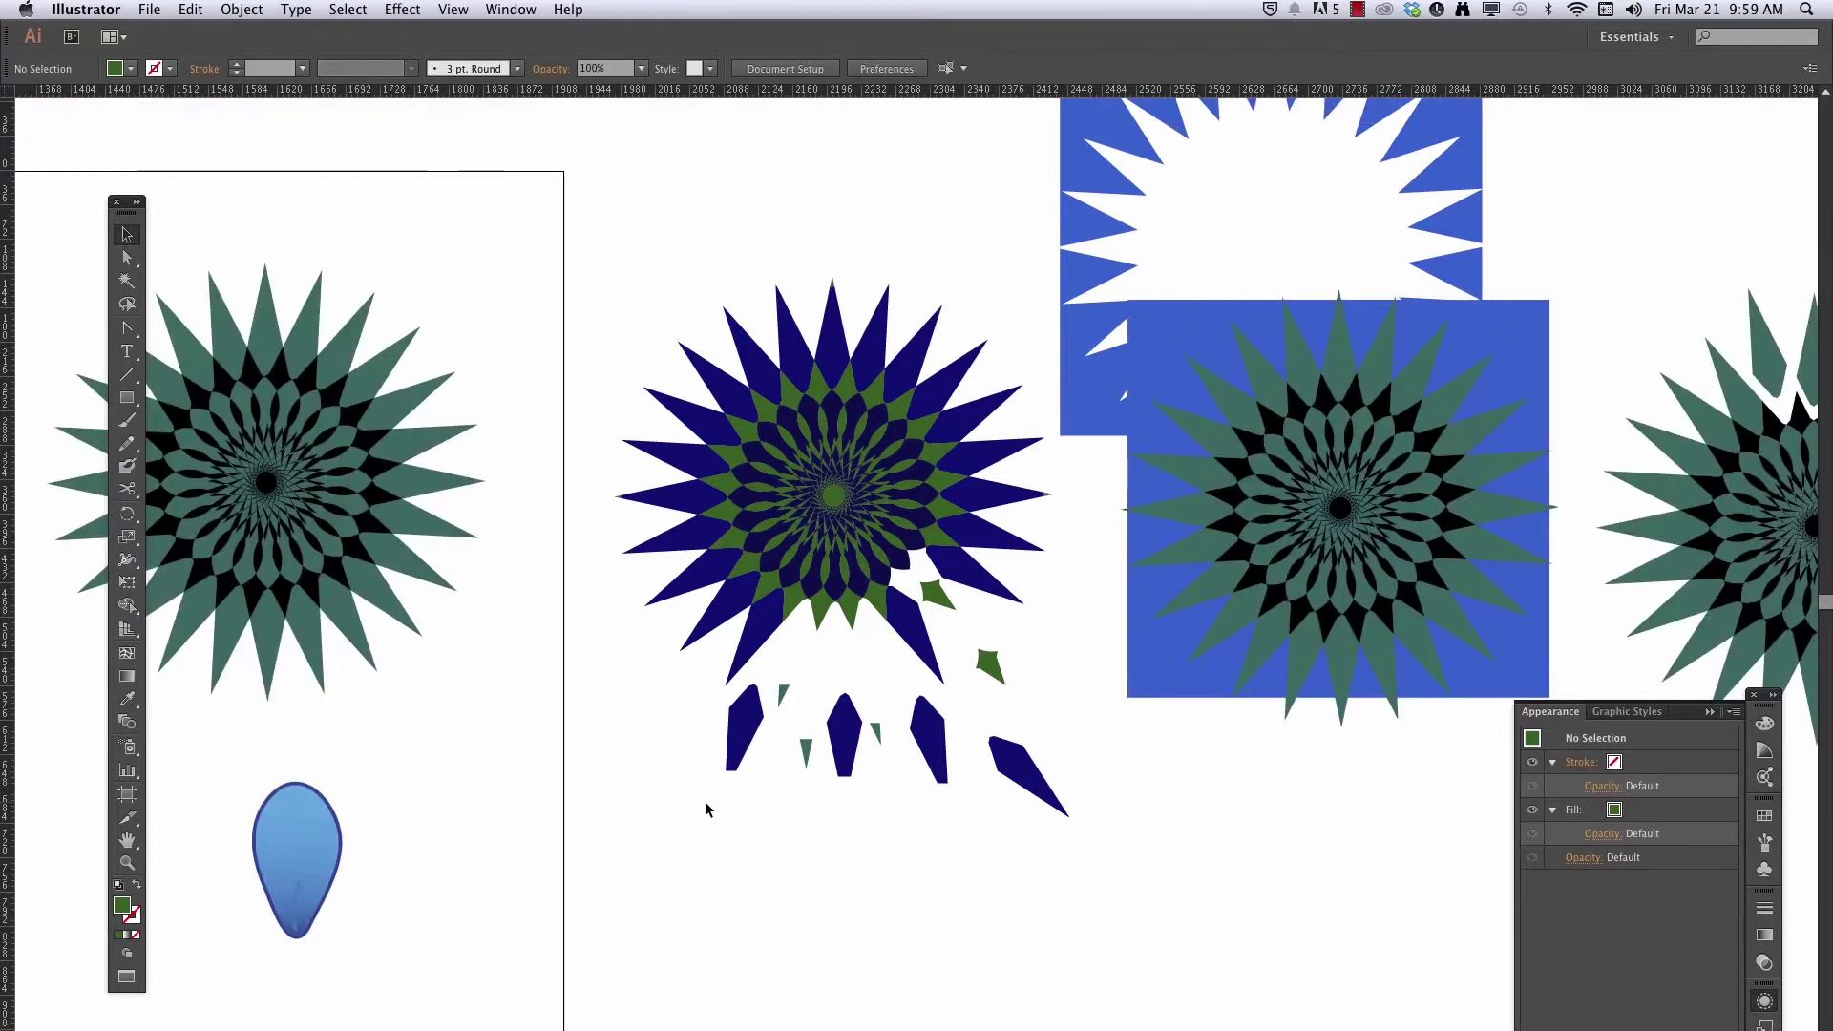
Select the yellow pentagon near the artboard's lower corner and check its blending mode and opacity
scroll(484, 890, left, 20)
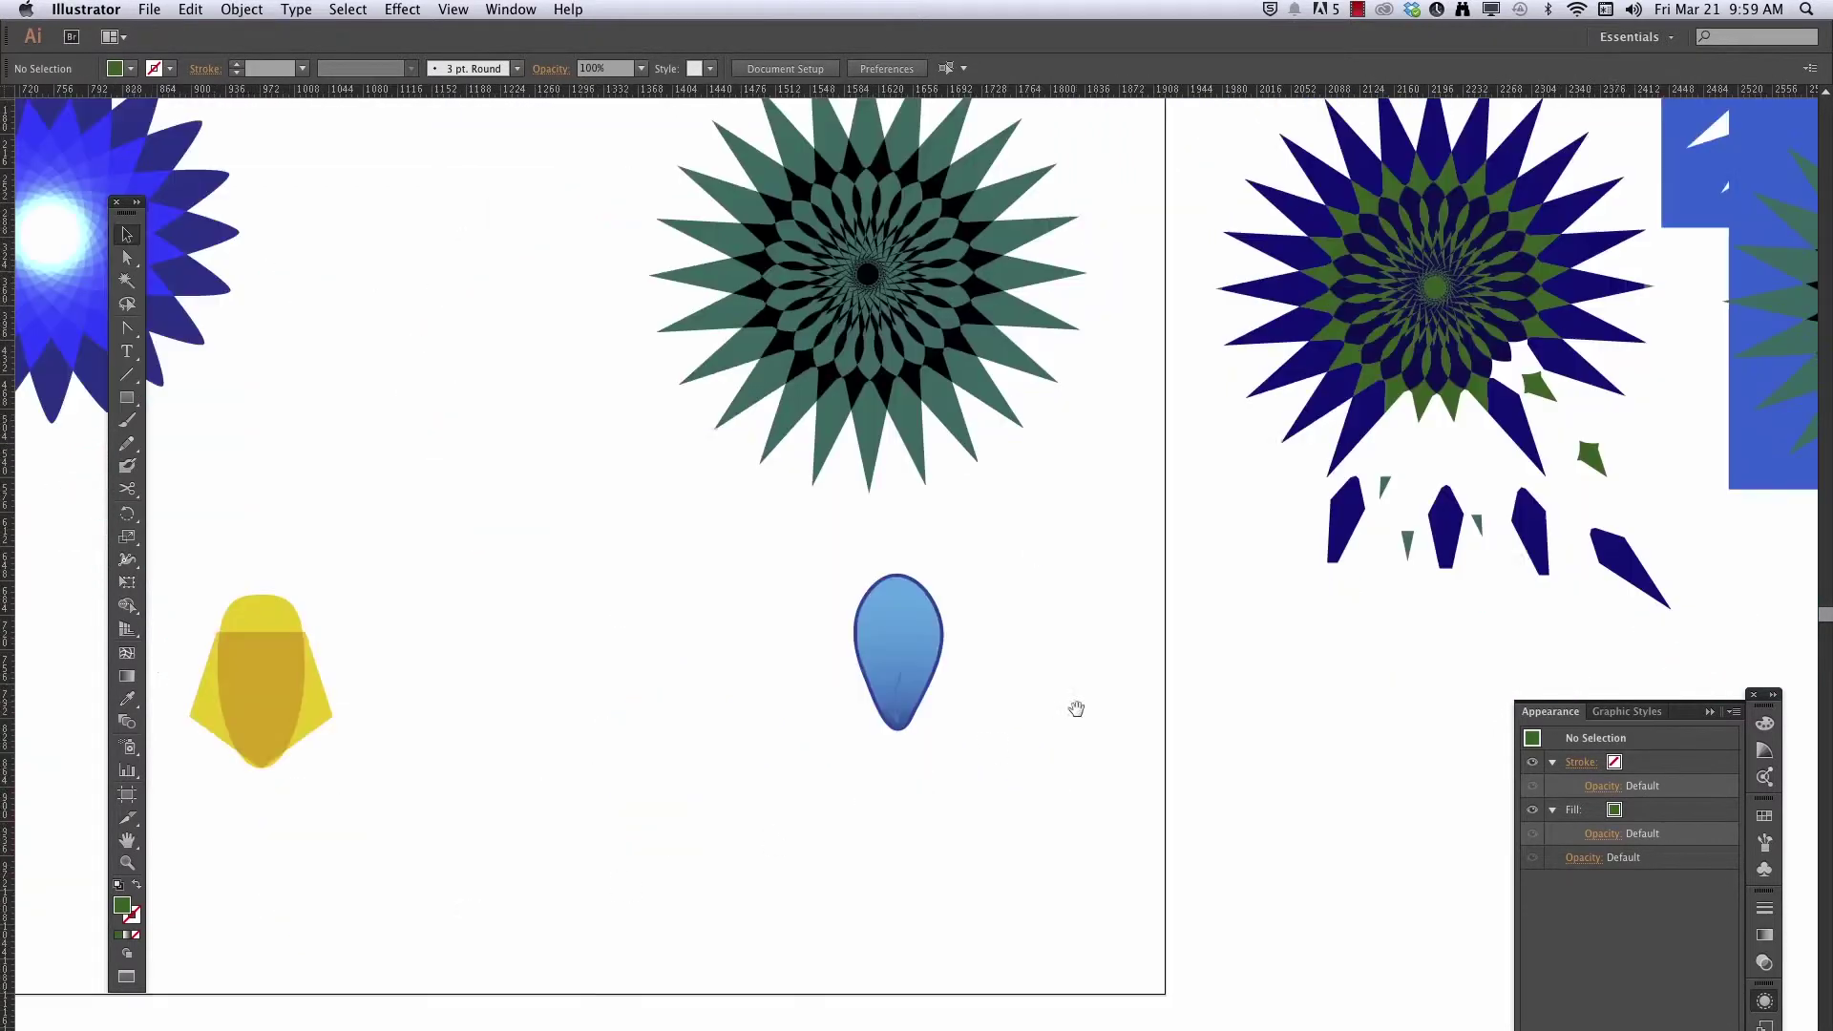
scroll(495, 920, left, 13)
scroll(1187, 732, down, 3)
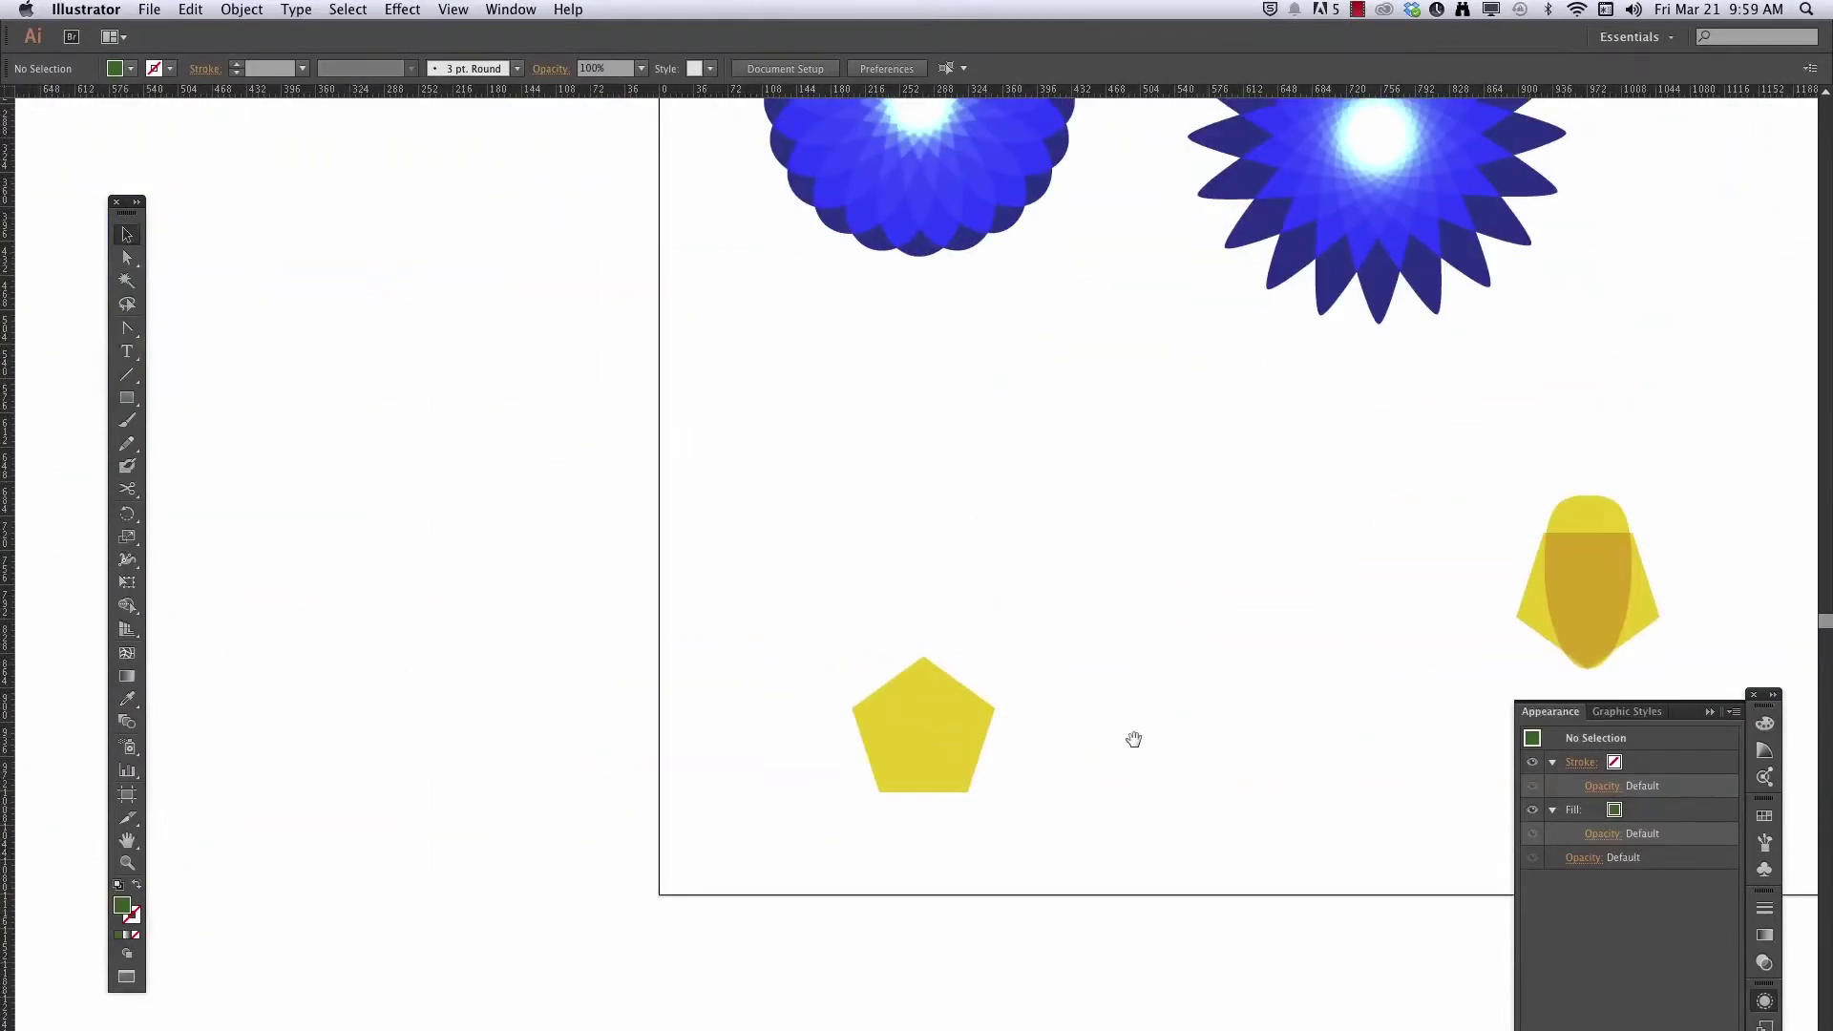
scroll(1026, 756, left, 1)
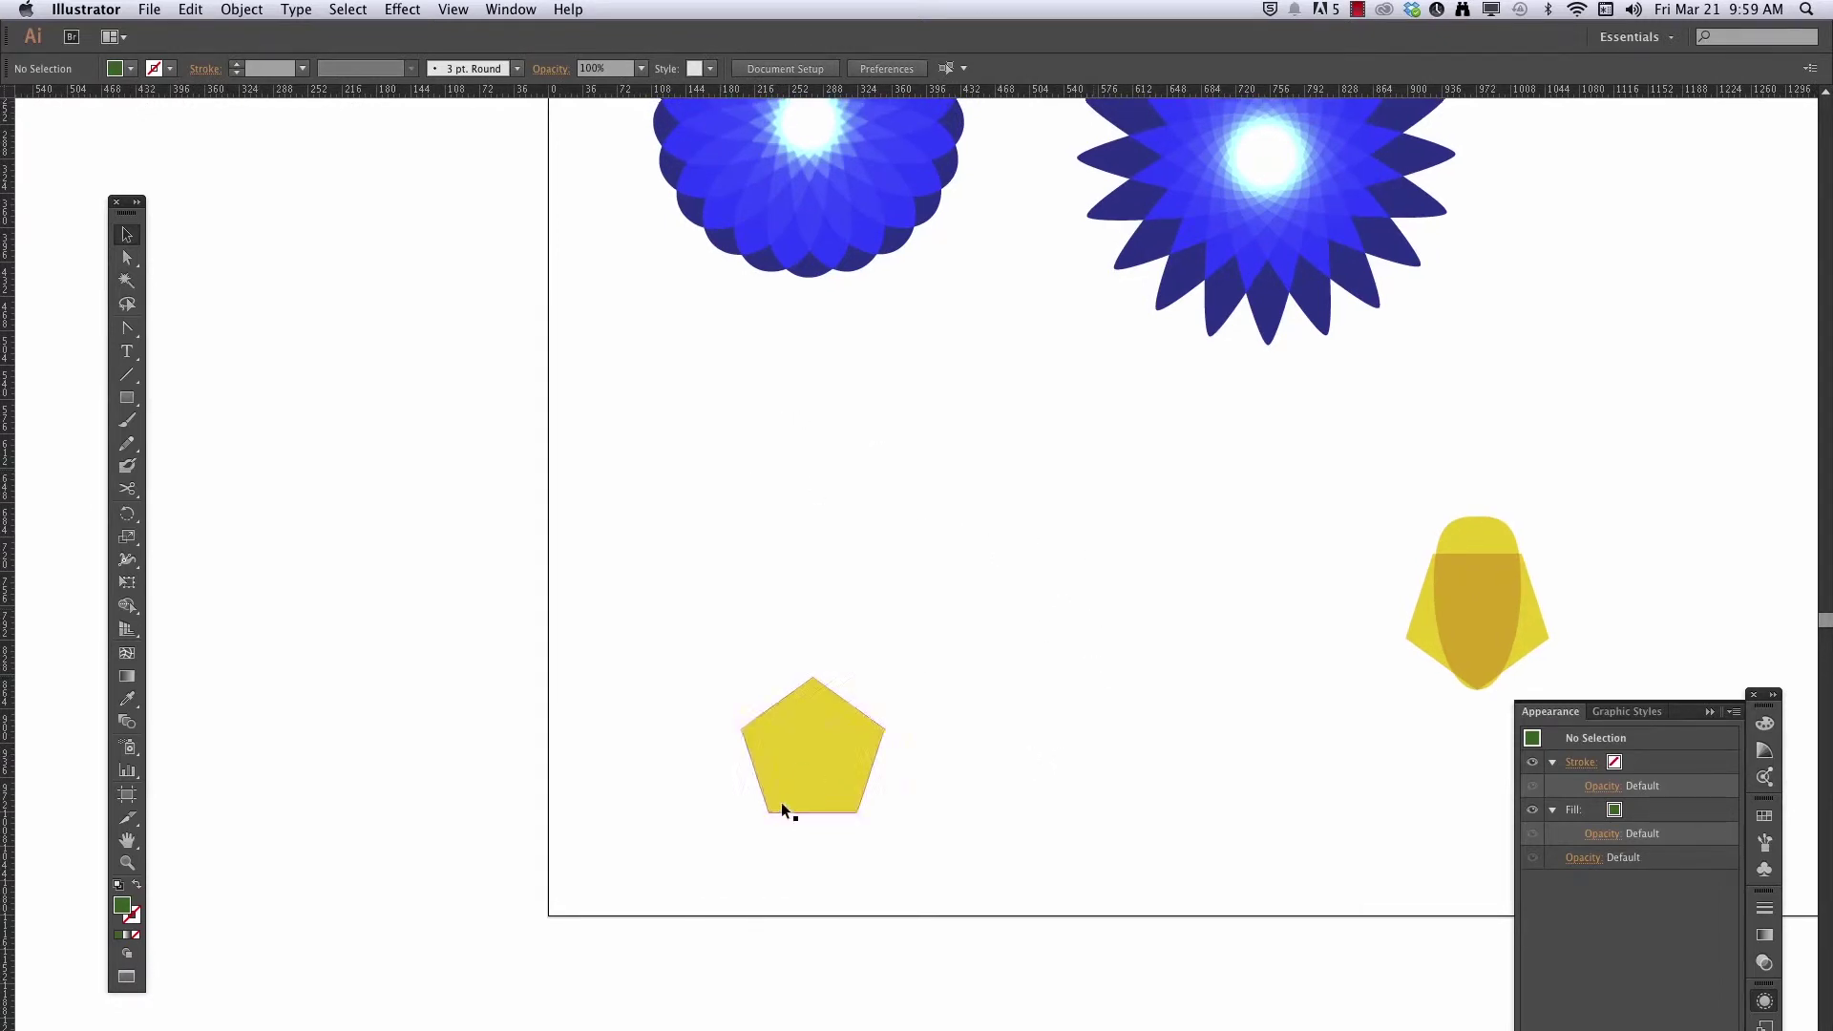
click(802, 779)
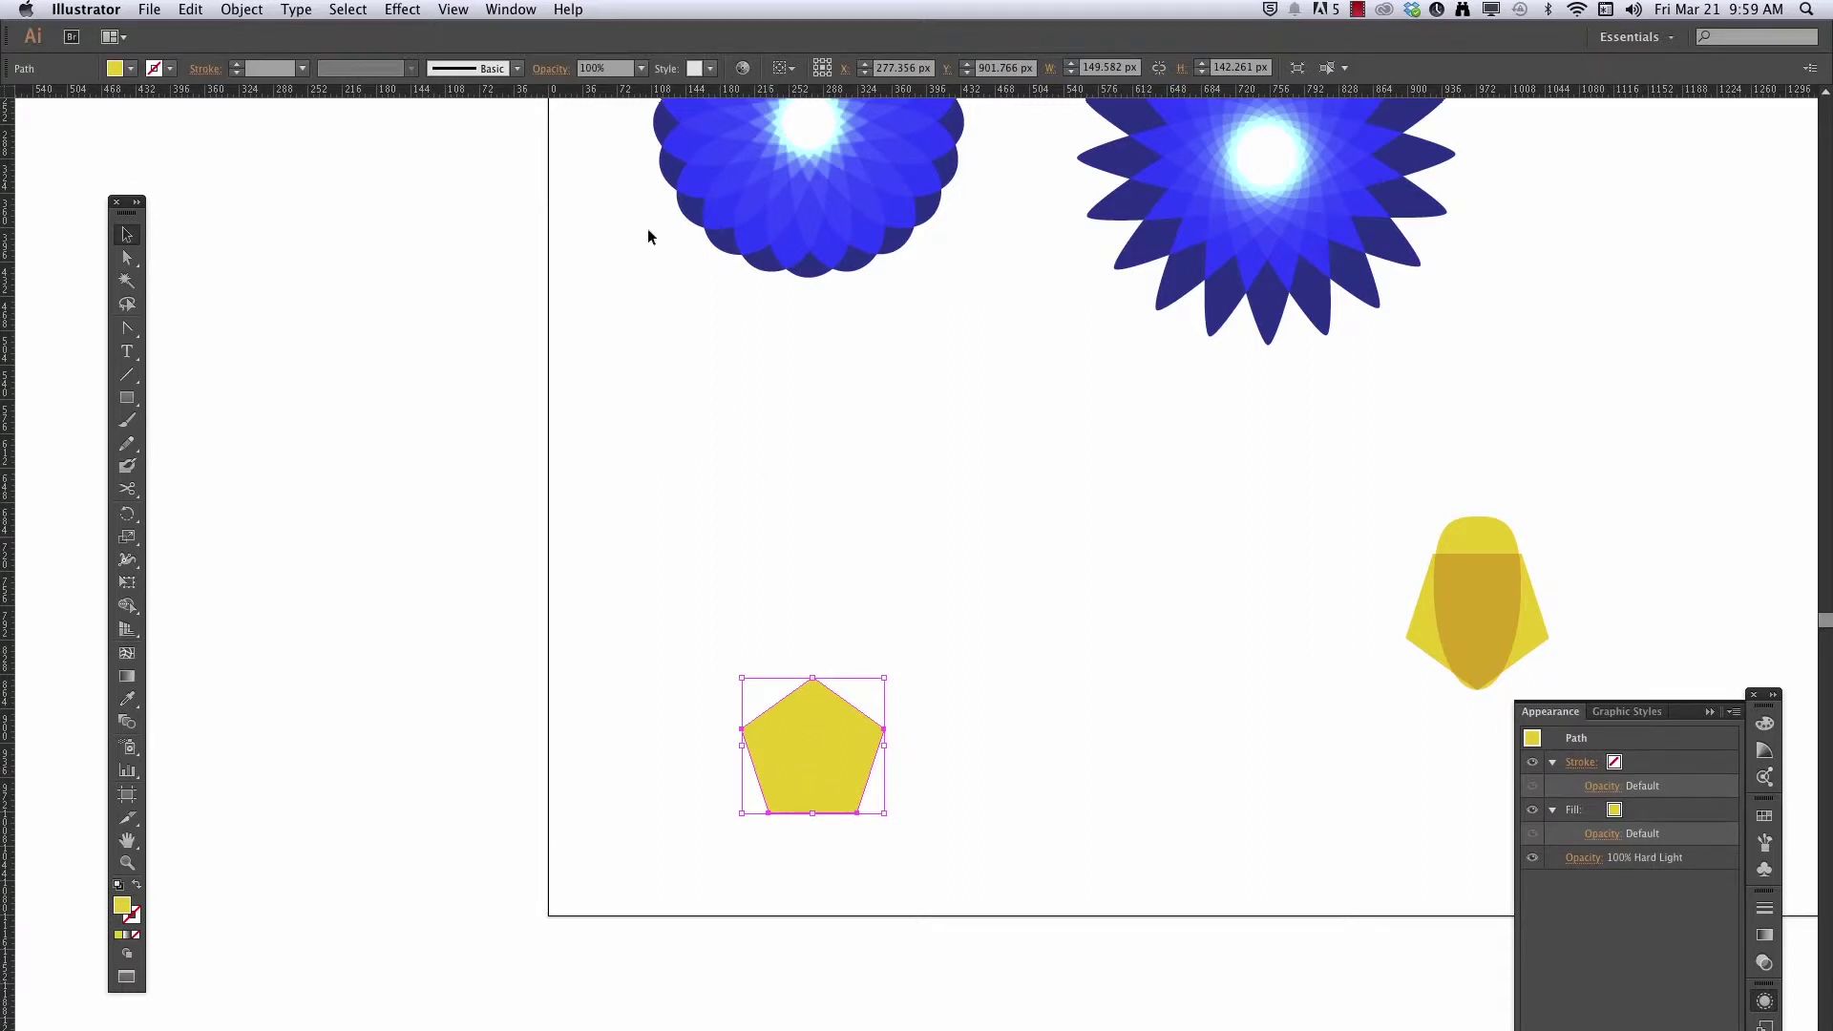
click(554, 73)
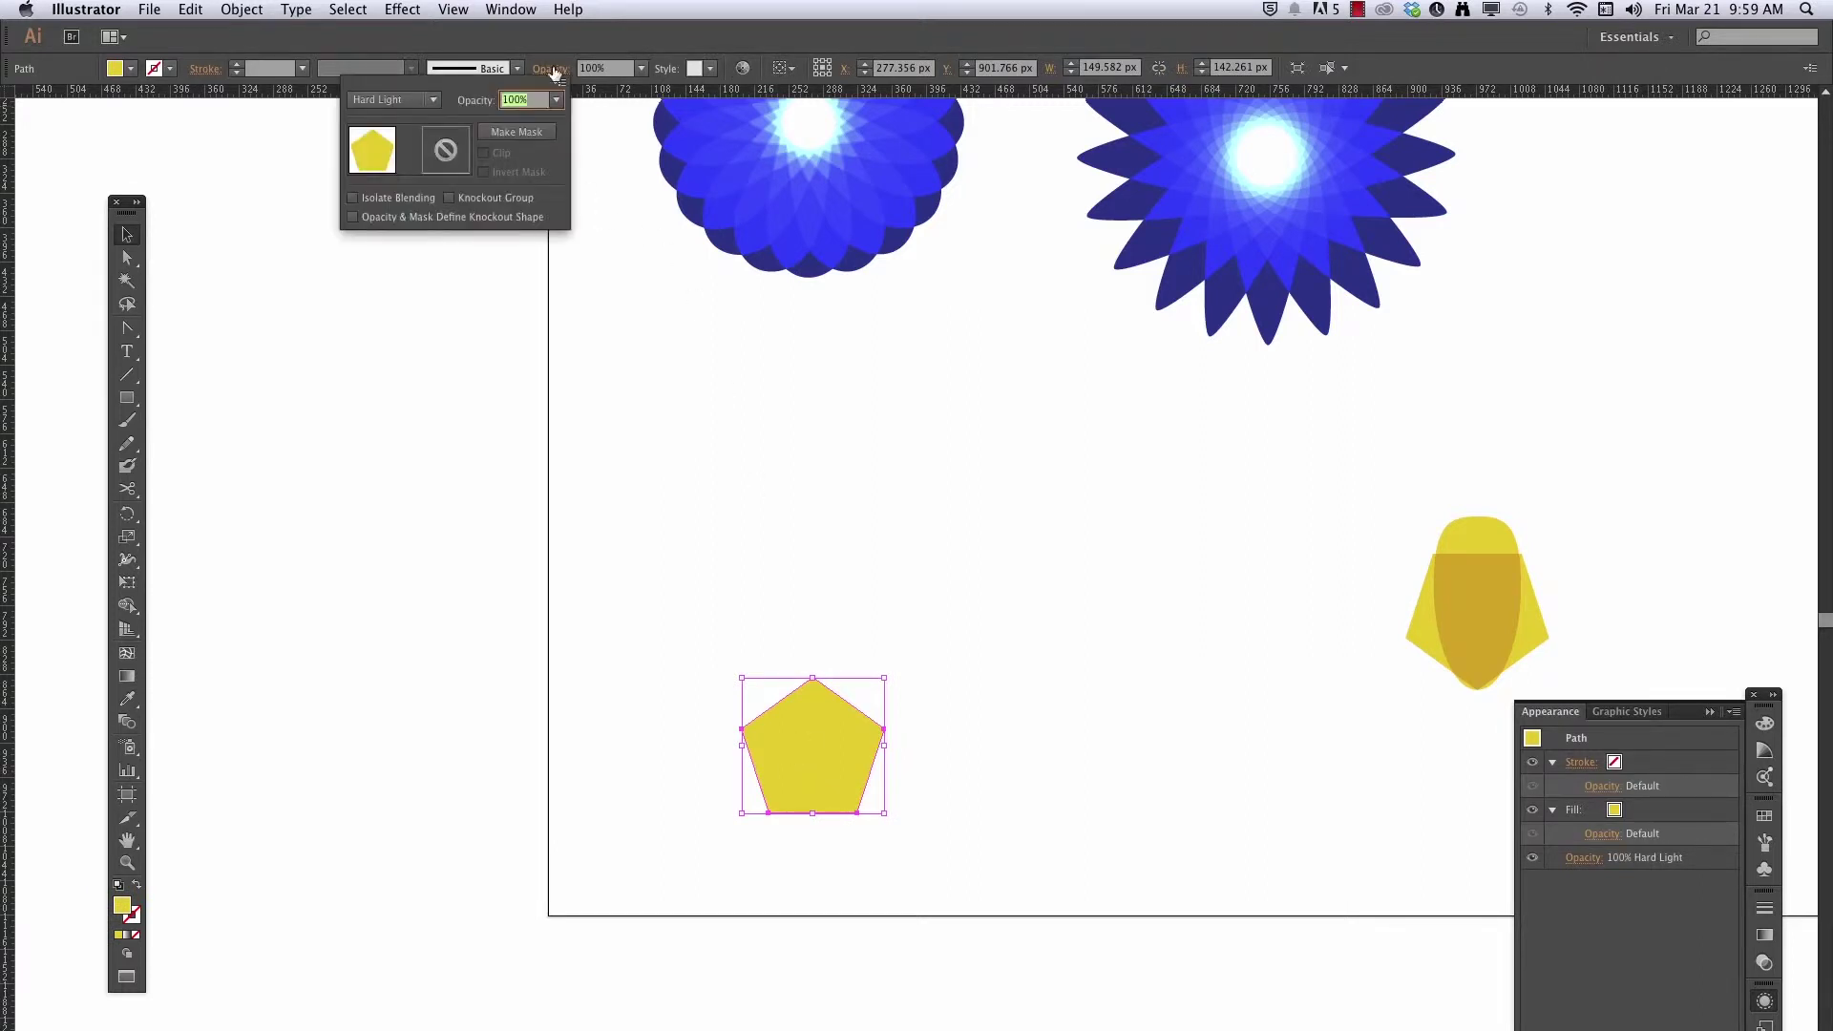
click(755, 520)
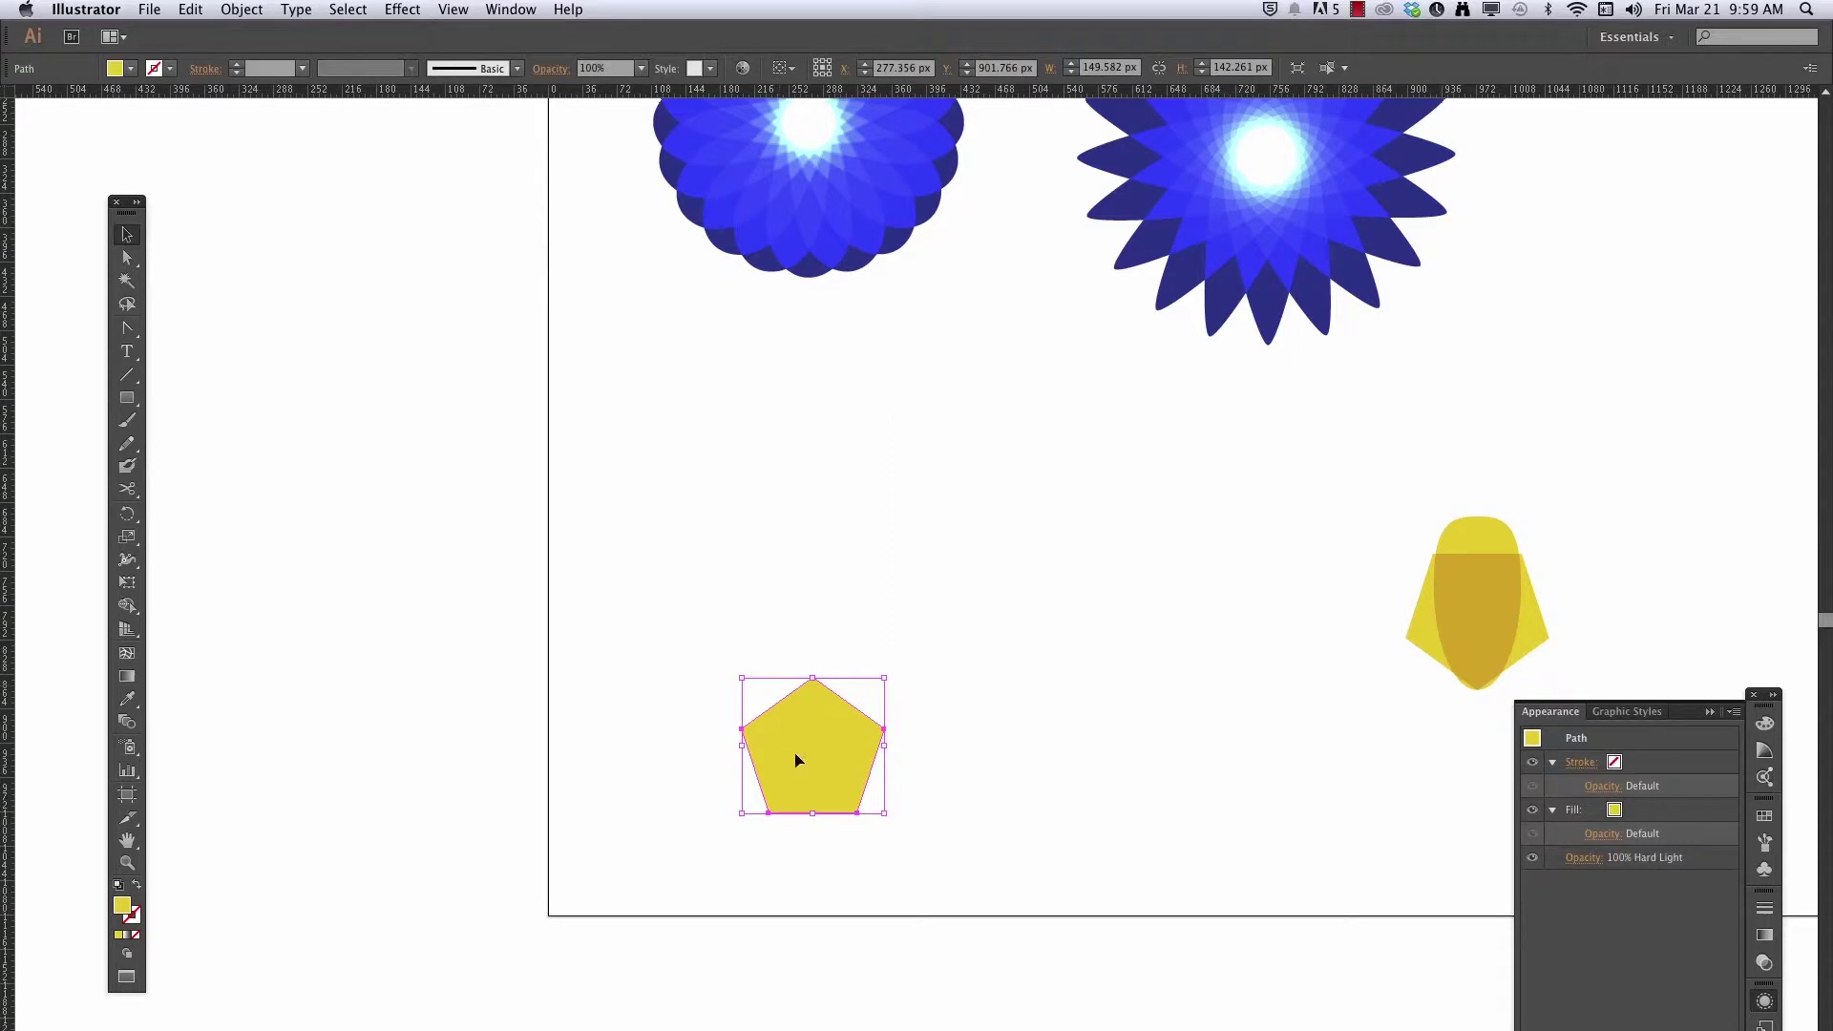
Rotate a copy of the yellow pentagon by 72° around its top point, repeat it three more times, and deselect the flower
click(127, 516)
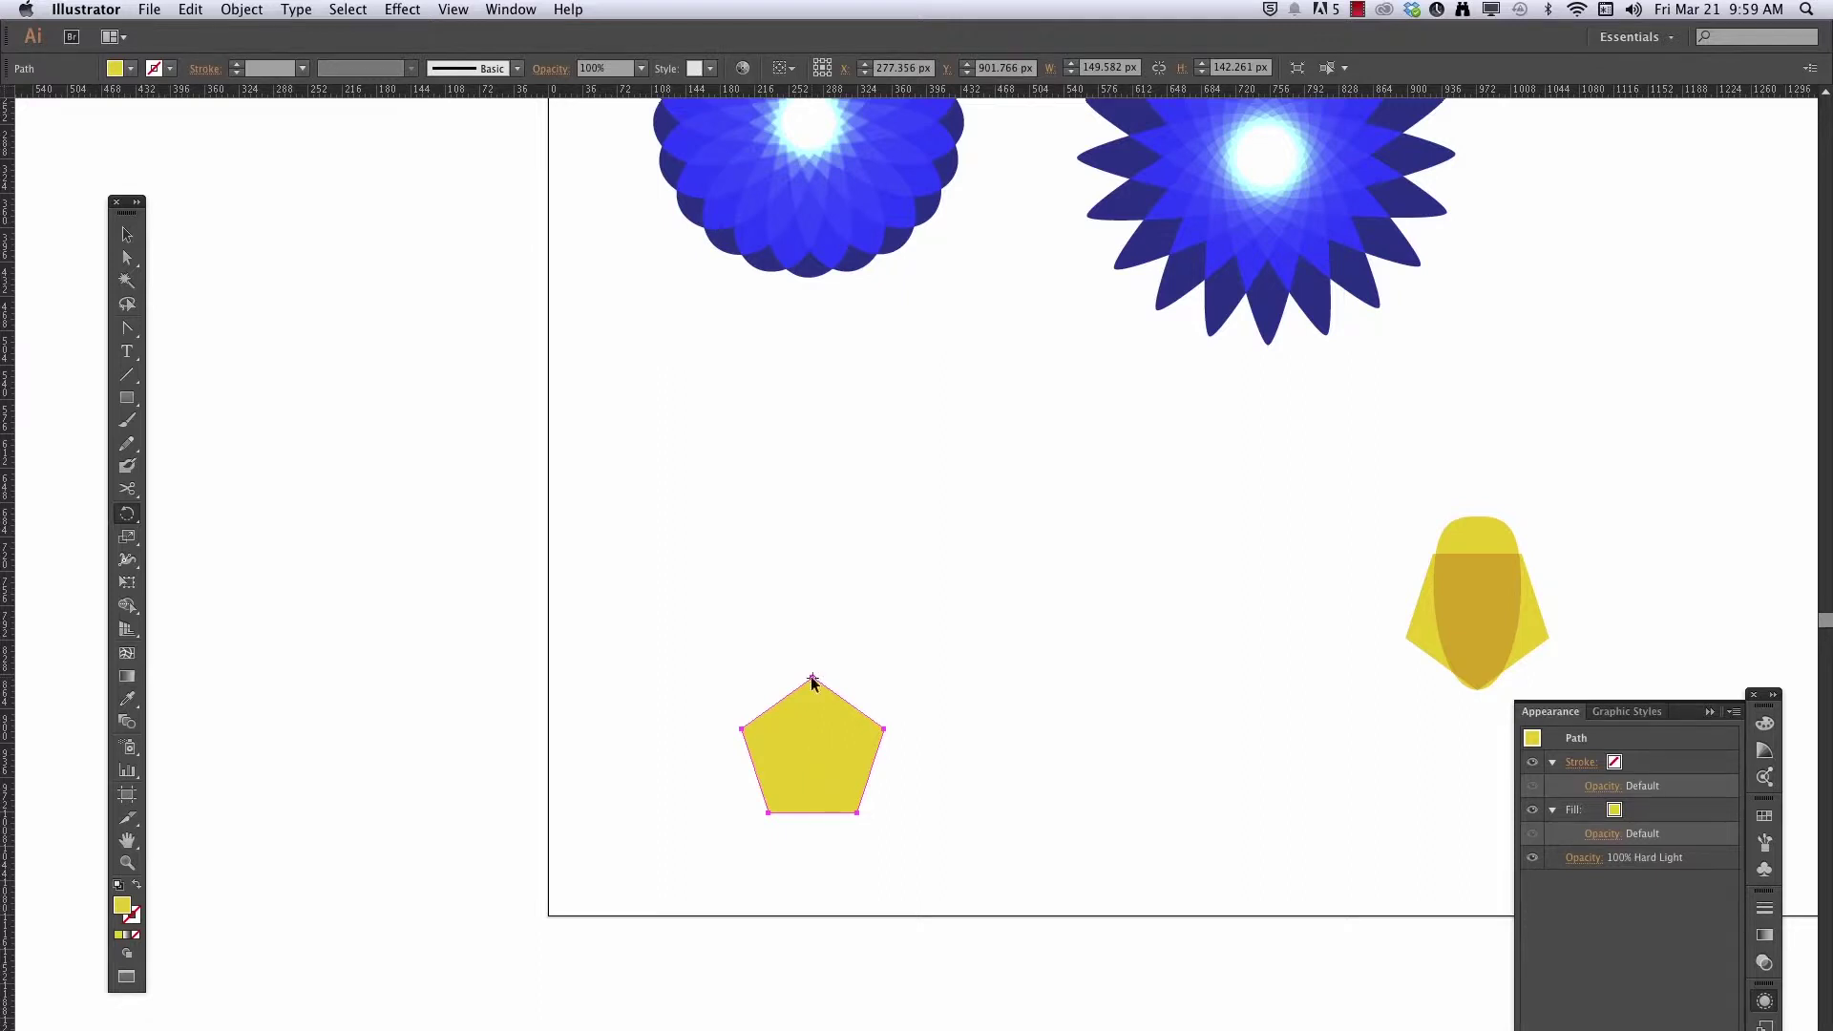
alt+click(812, 678)
text(72)
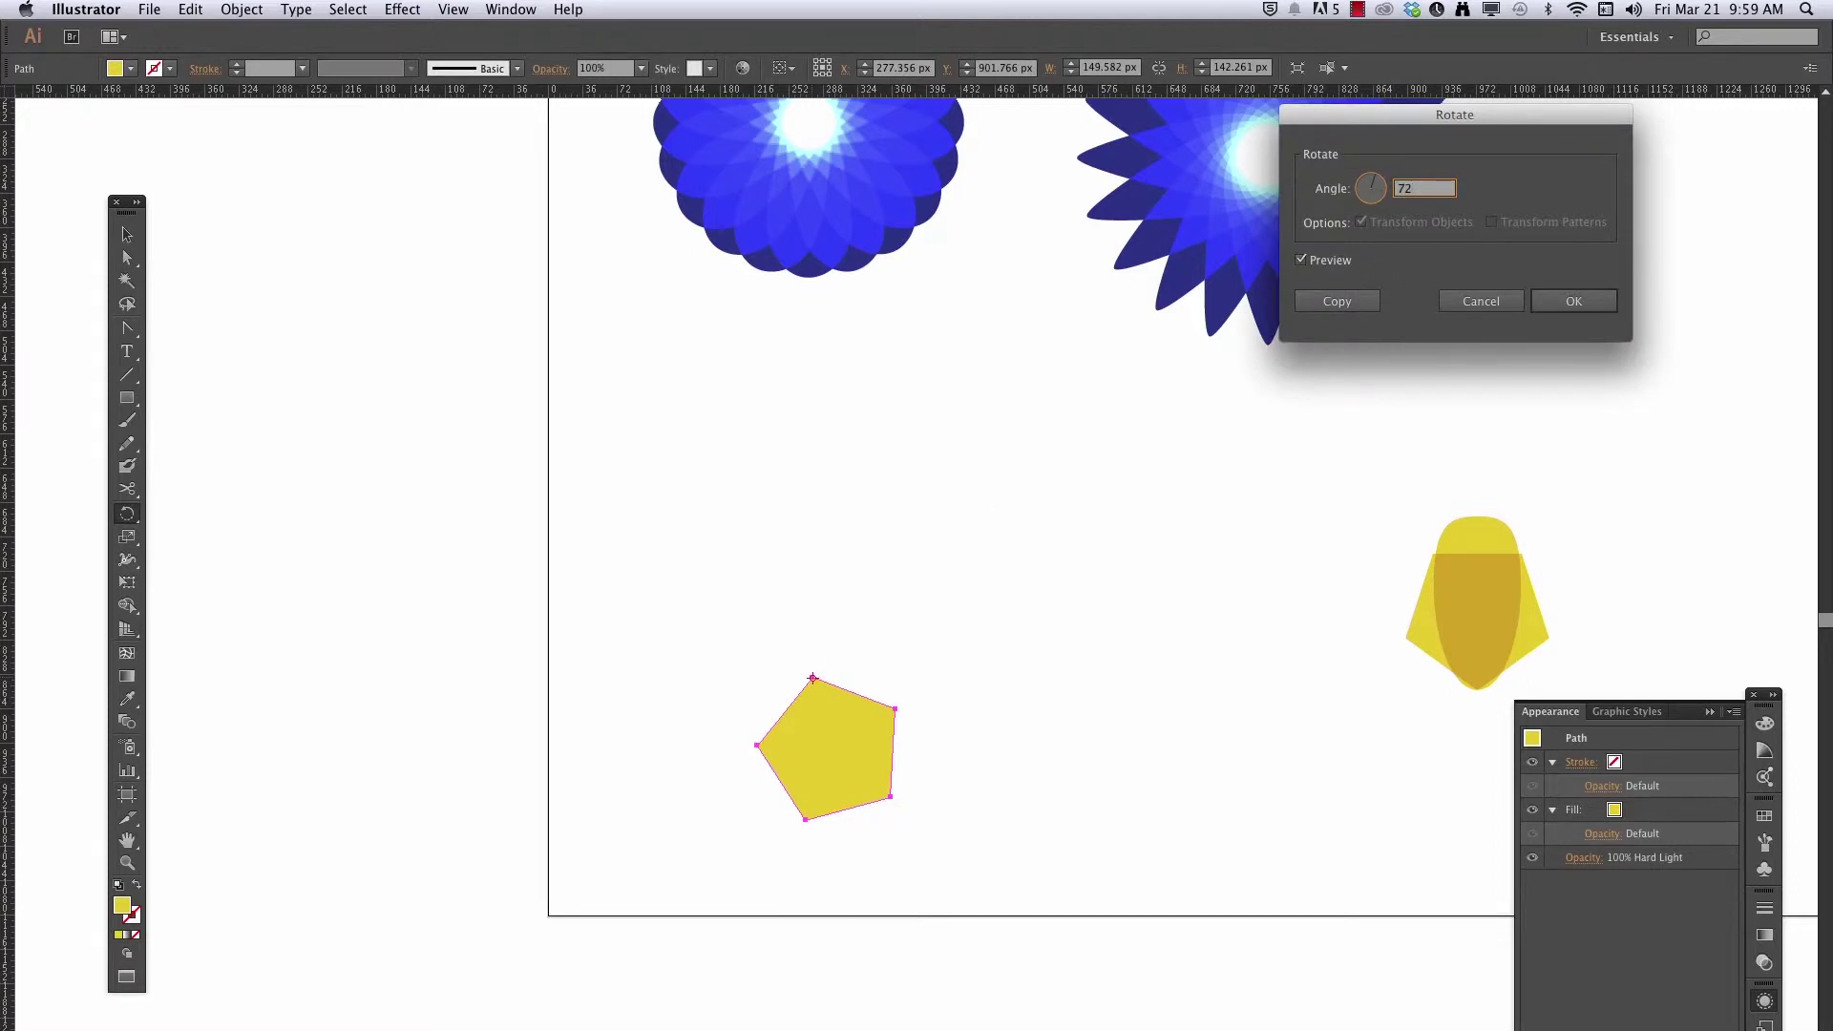
click(1349, 298)
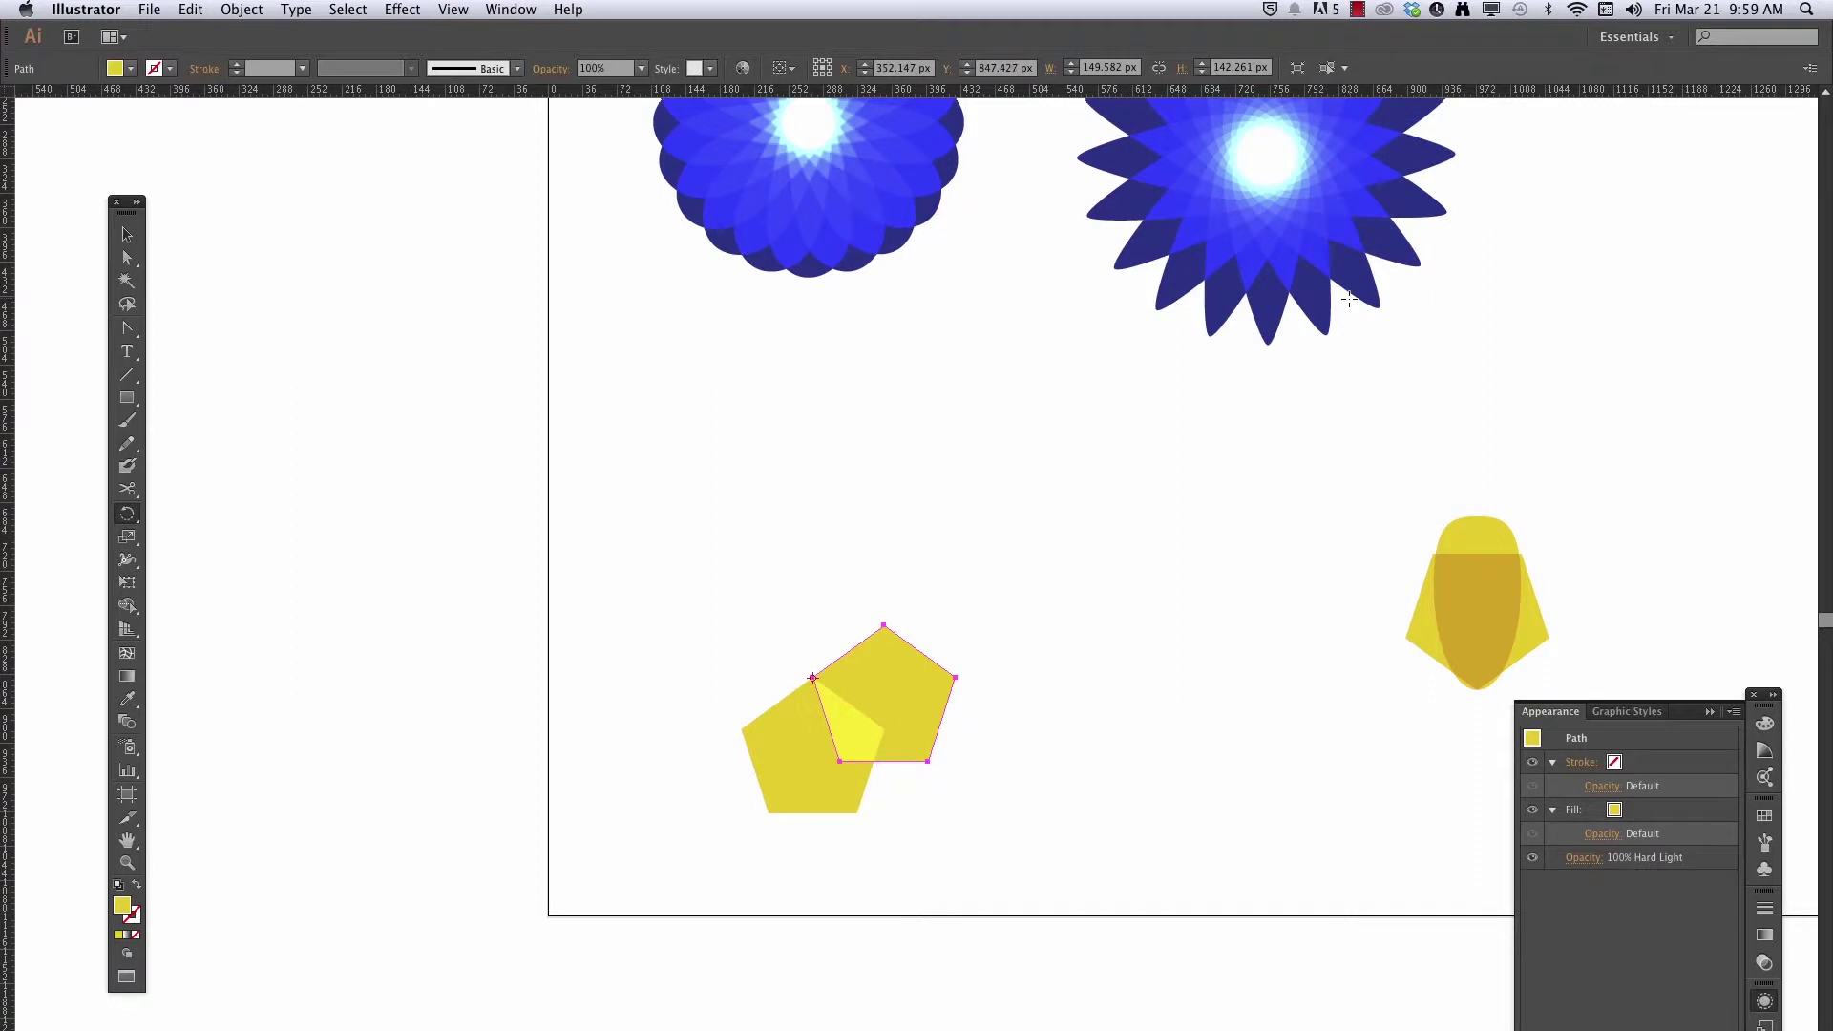
key(ctrl+d)
key(ctrl+d)
key(ctrl+d)
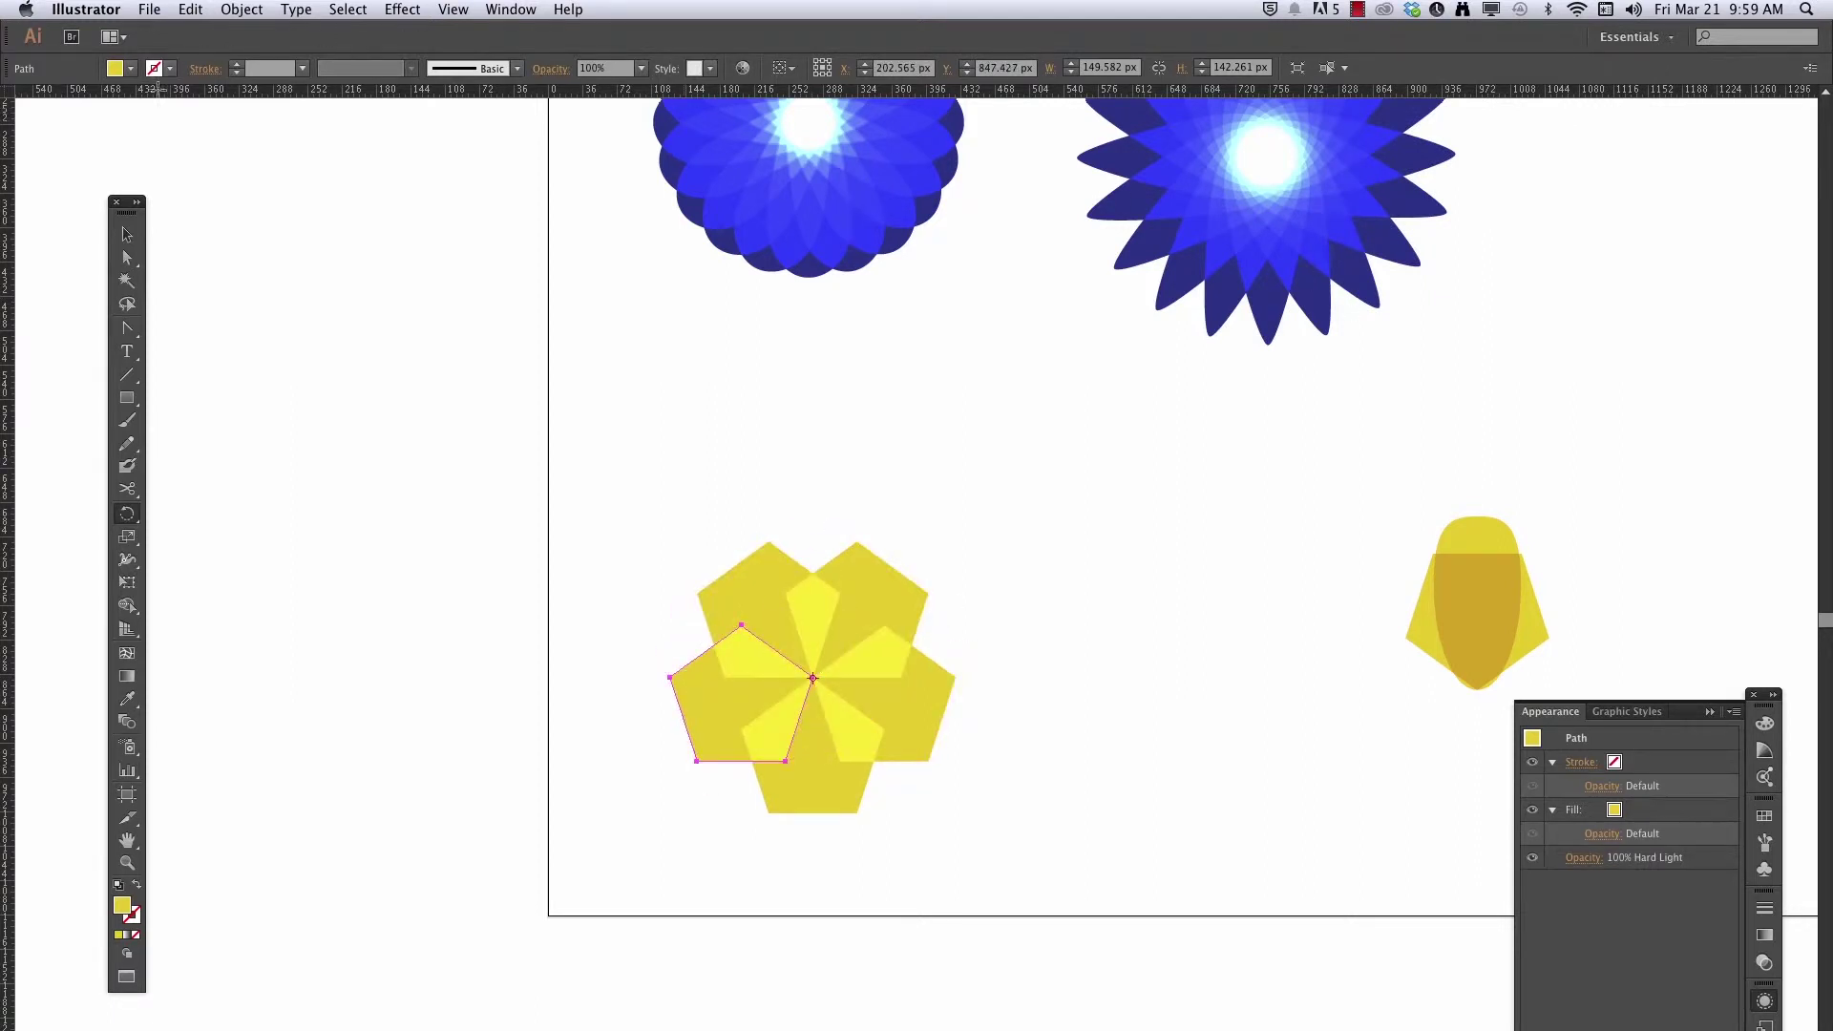
click(127, 235)
click(618, 342)
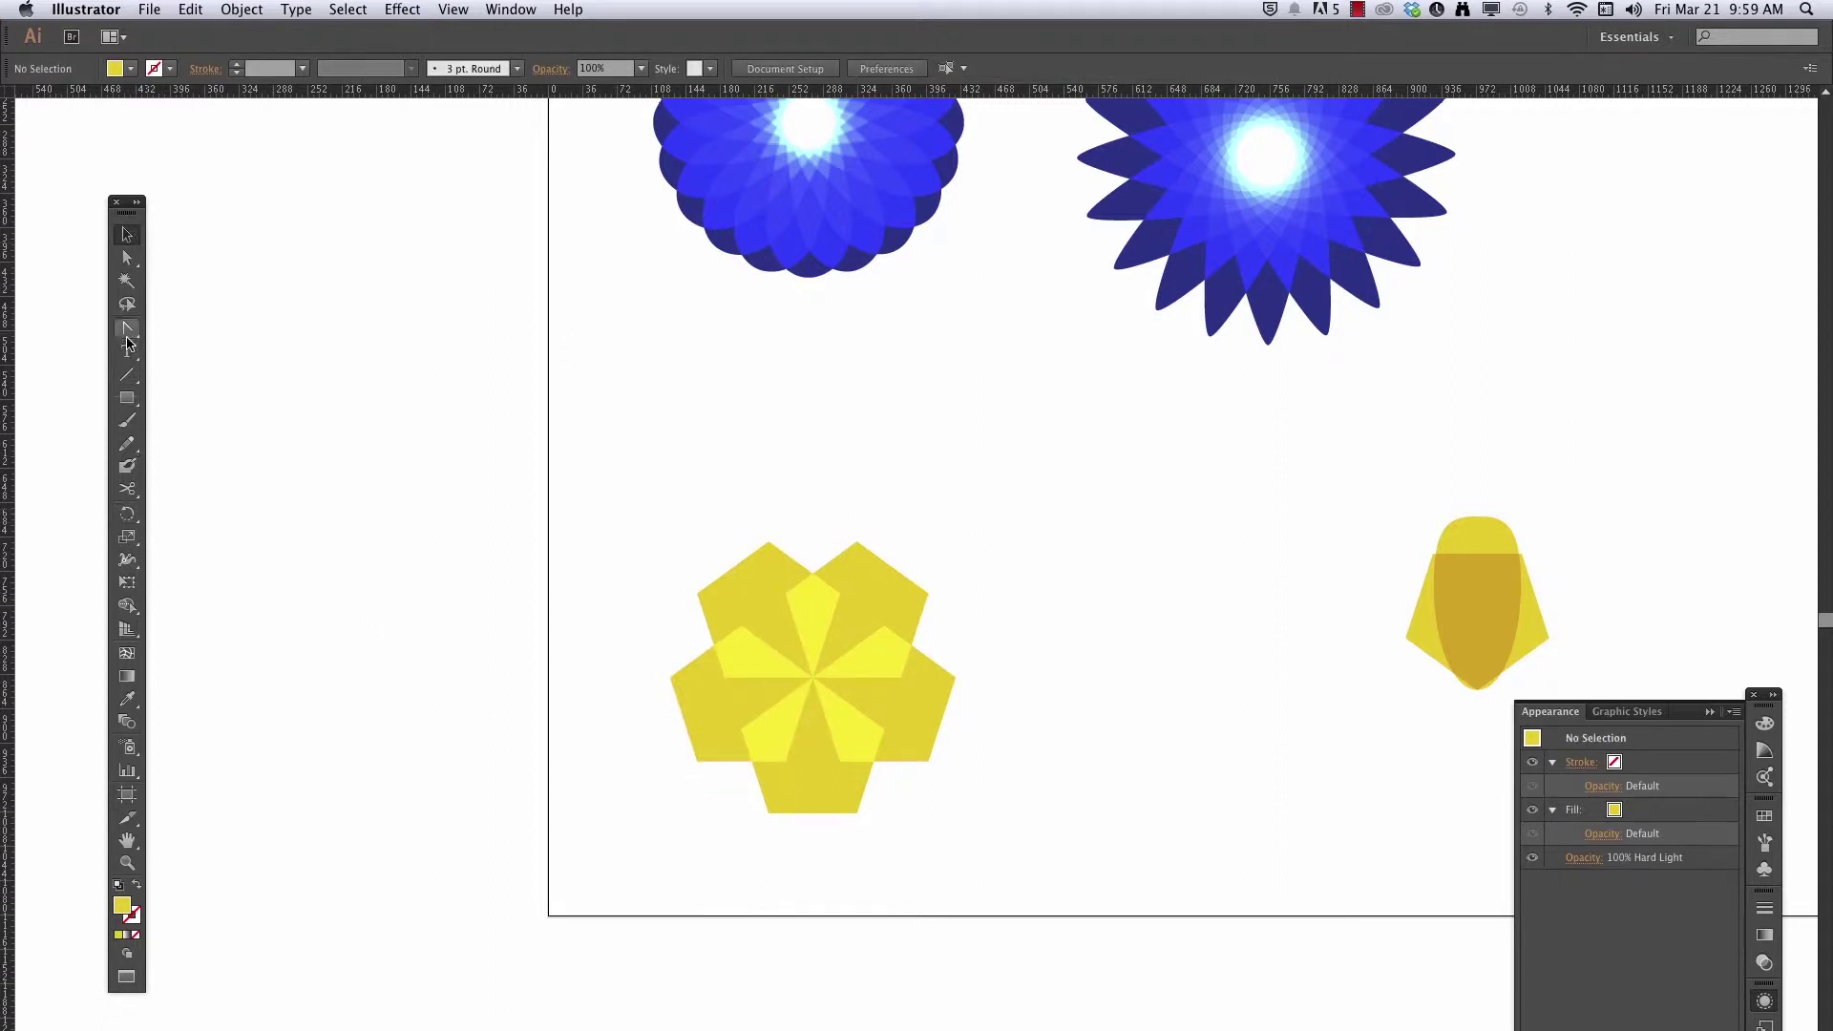
Draw a circle about 218 px wide from the centre of the pentagon flower and swap its fill and stroke
click(130, 400)
drag(132, 401, 191, 447)
drag(812, 677, 916, 768)
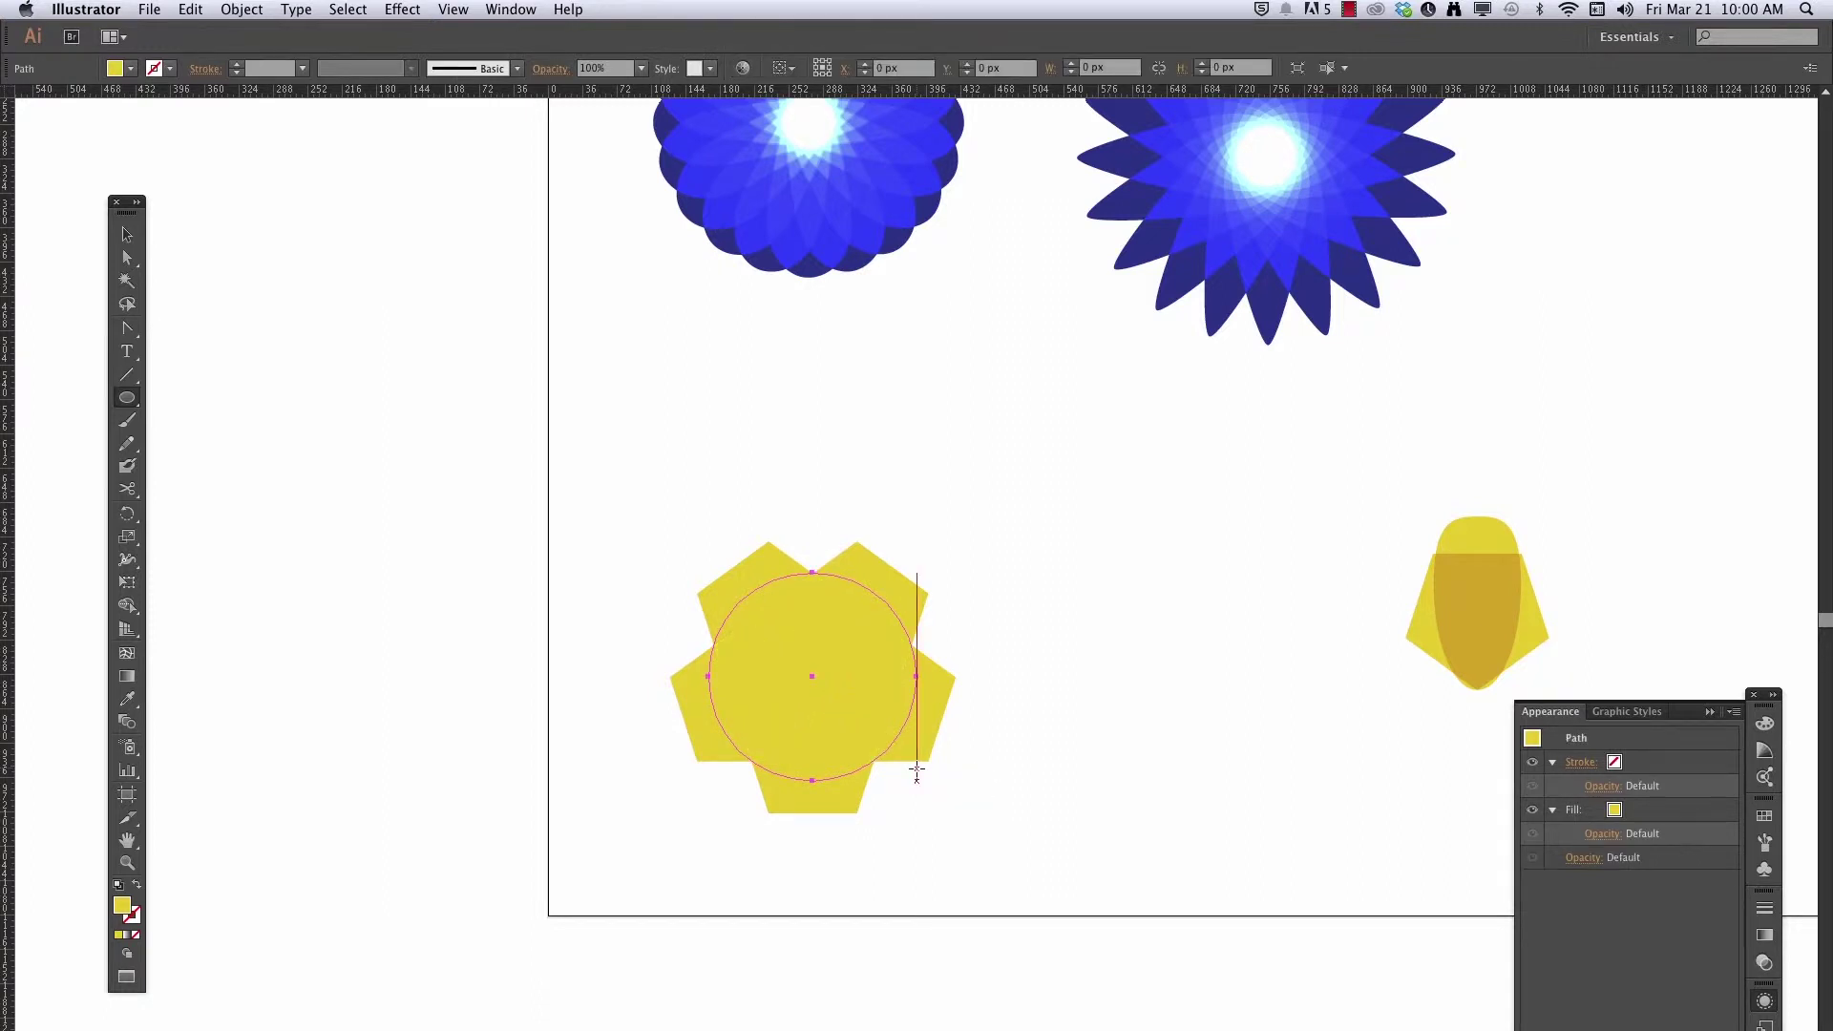
click(122, 233)
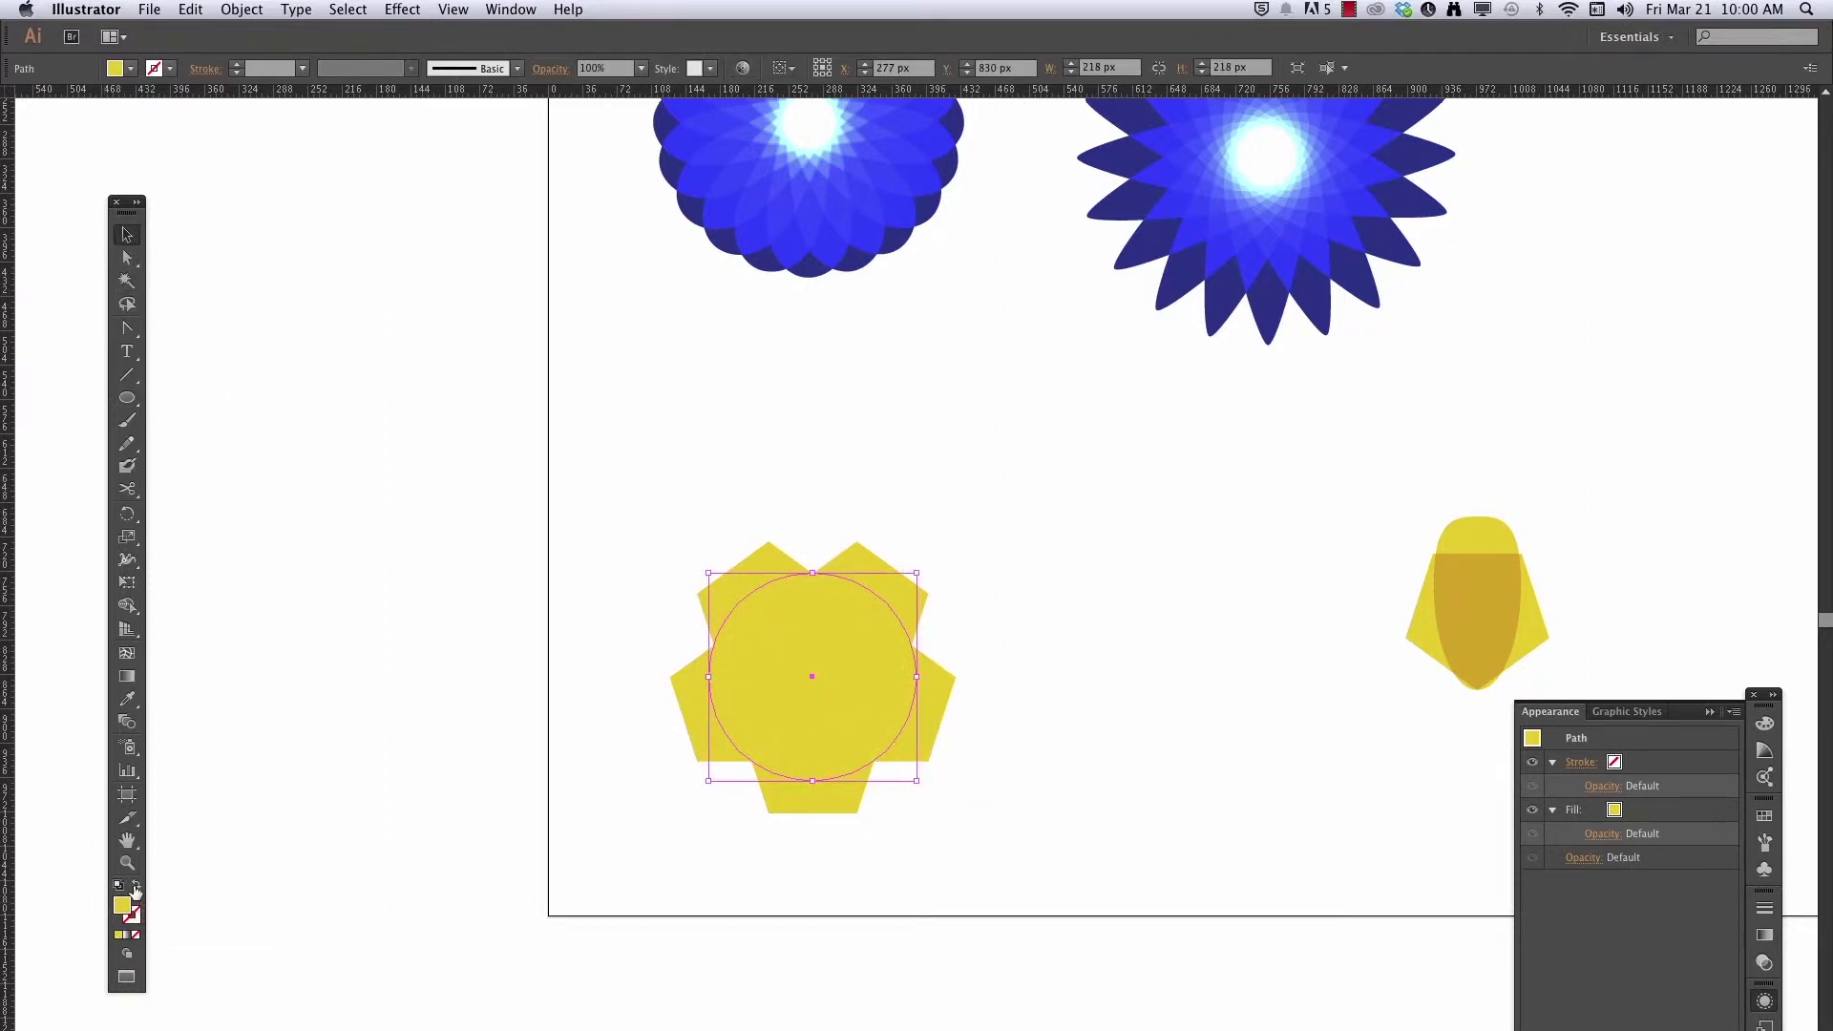
click(136, 888)
Select the circle and pentagon flower, remove the five outer pieces outside the circle with the Shape Builder tool, and deselect the result
drag(626, 496, 1085, 882)
click(127, 605)
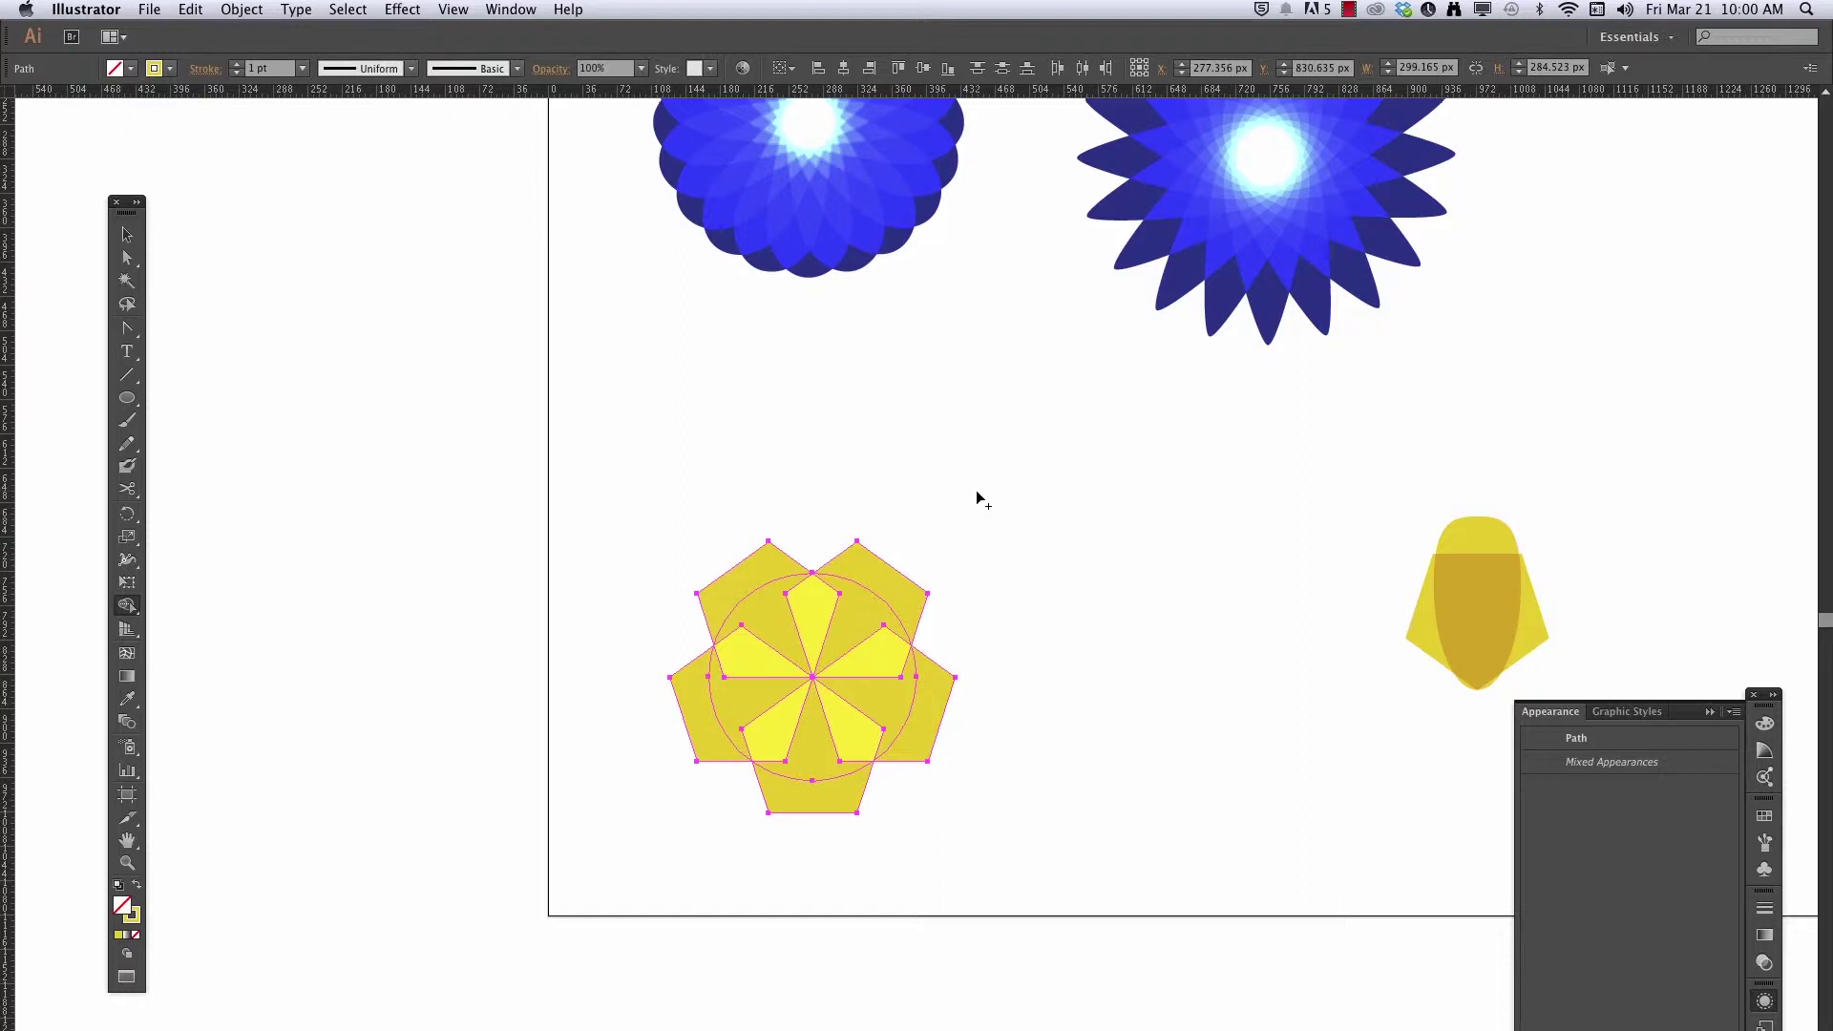
alt+click(875, 572)
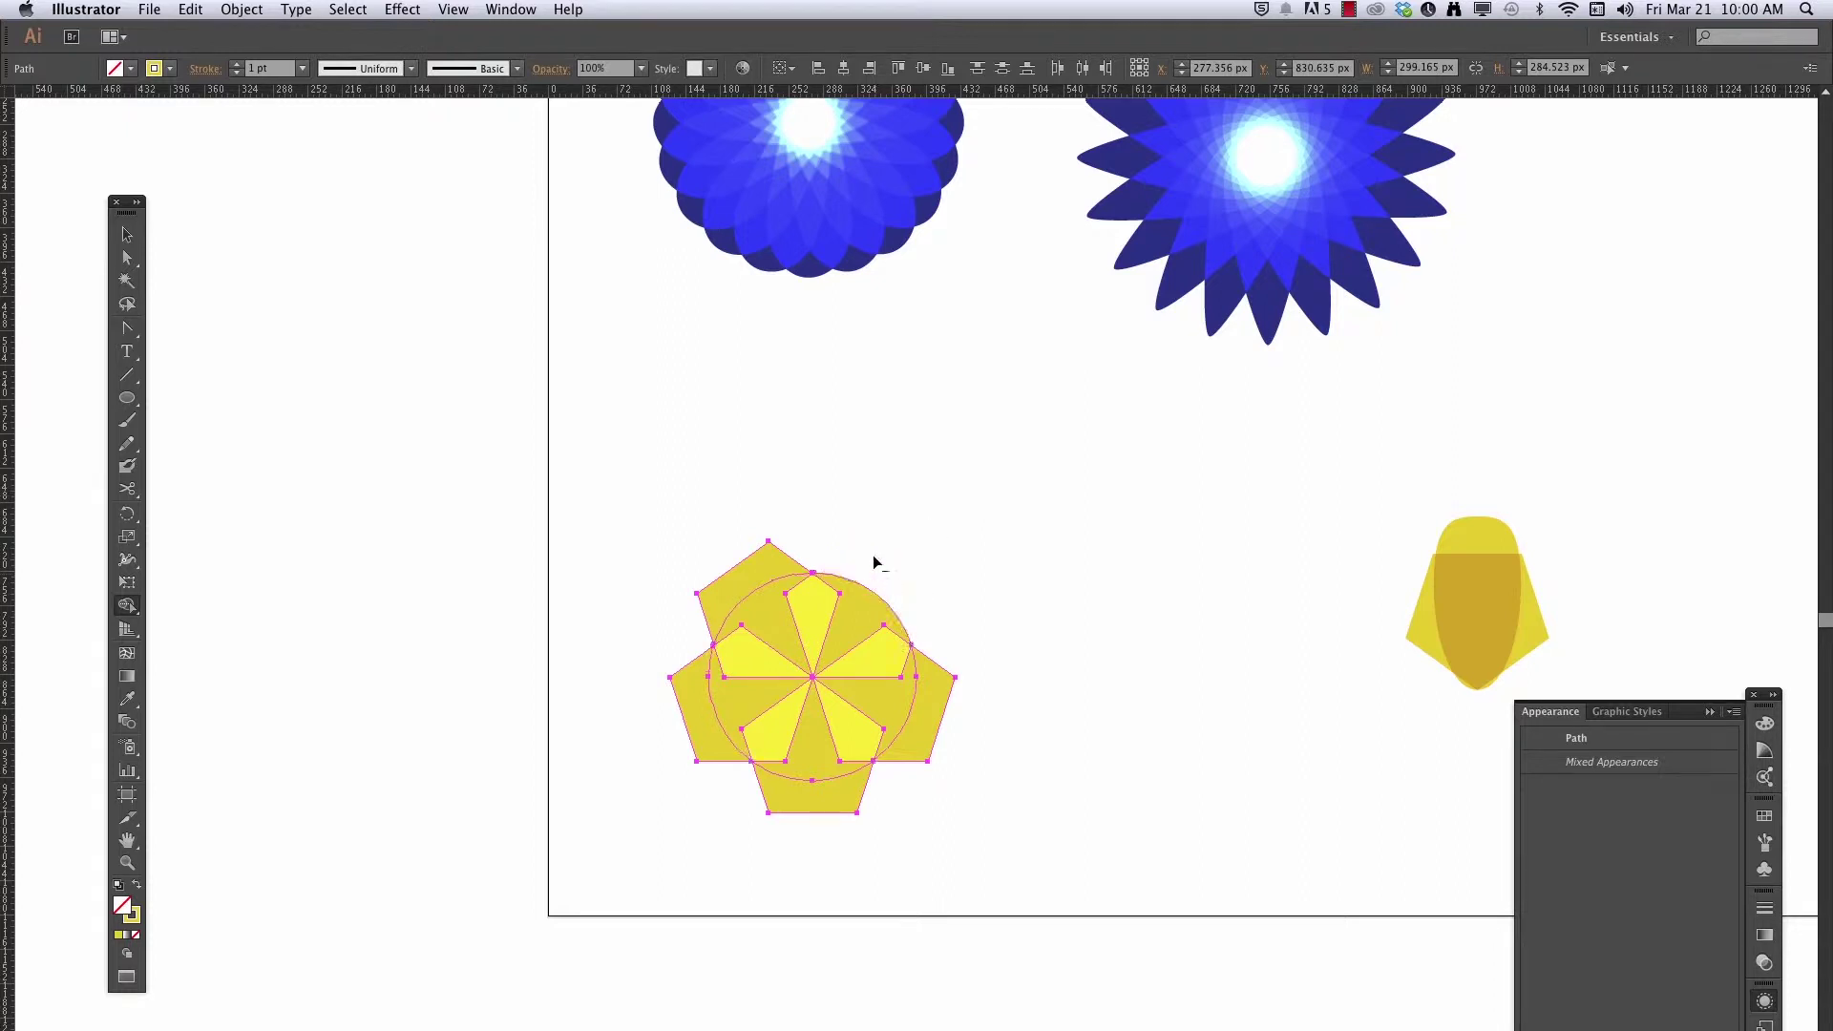
alt+click(759, 575)
alt+click(703, 723)
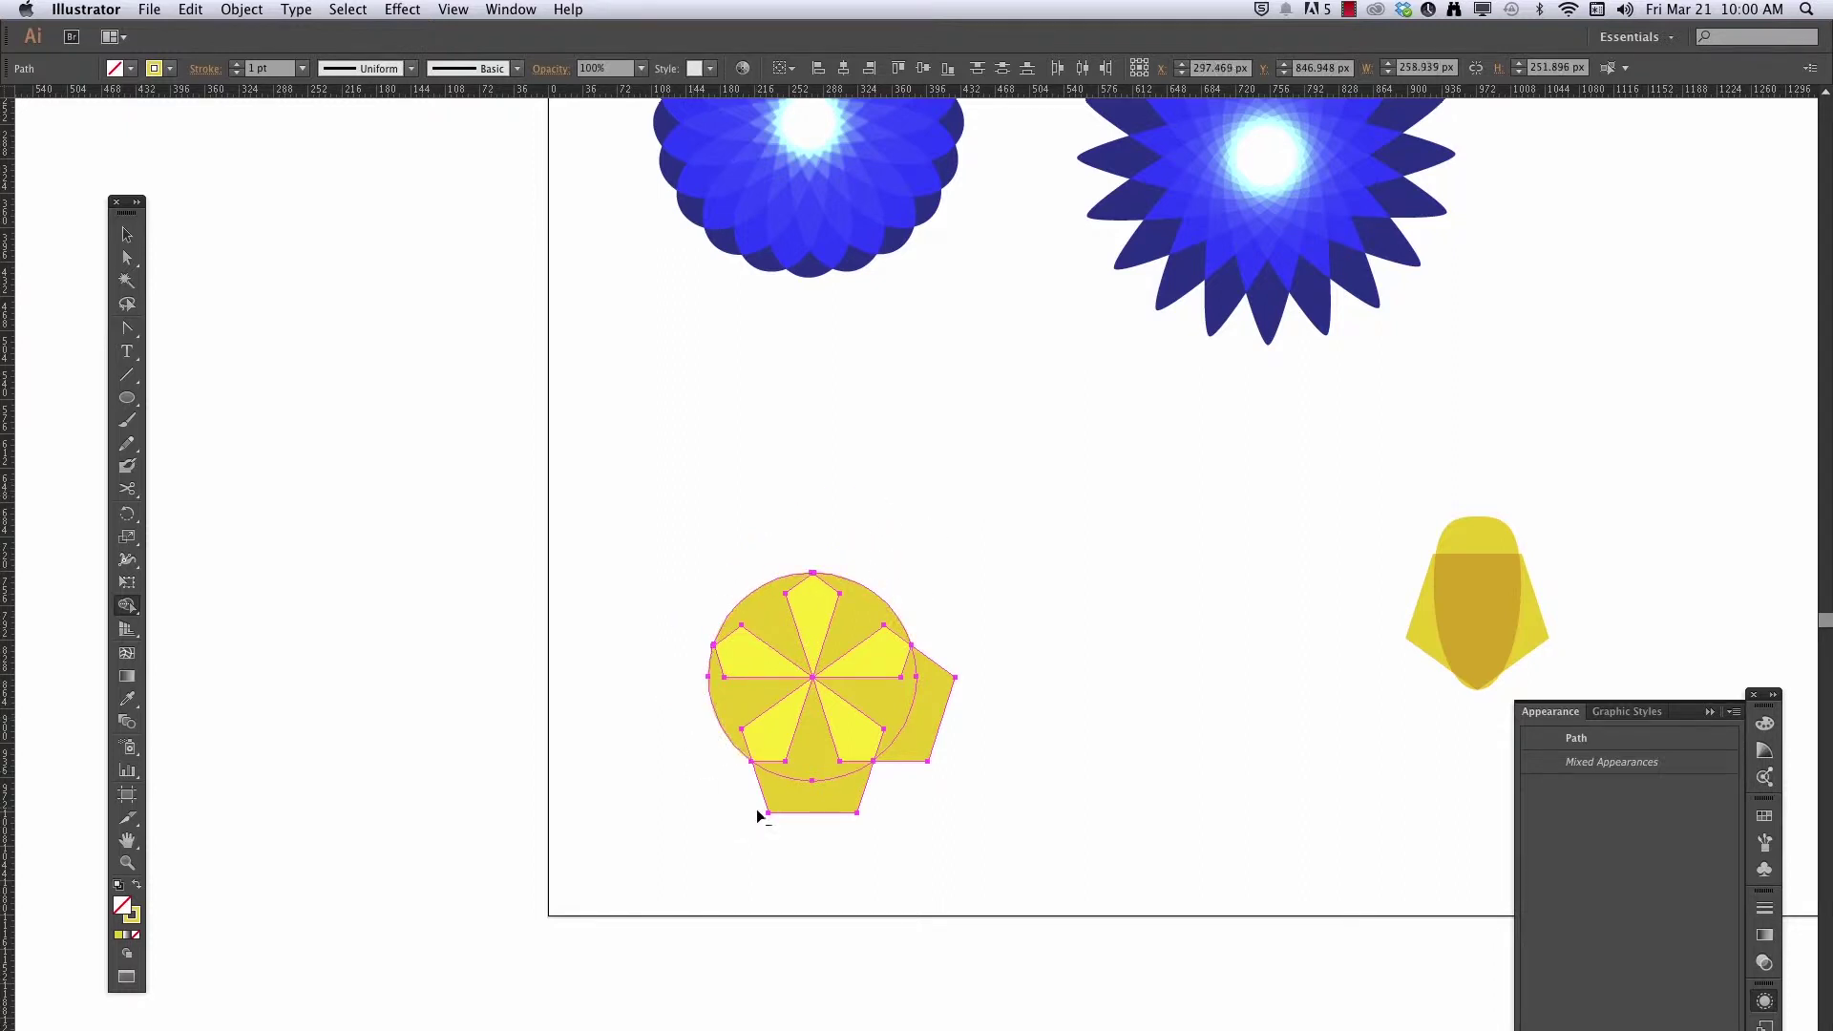
alt+click(781, 802)
alt+click(932, 708)
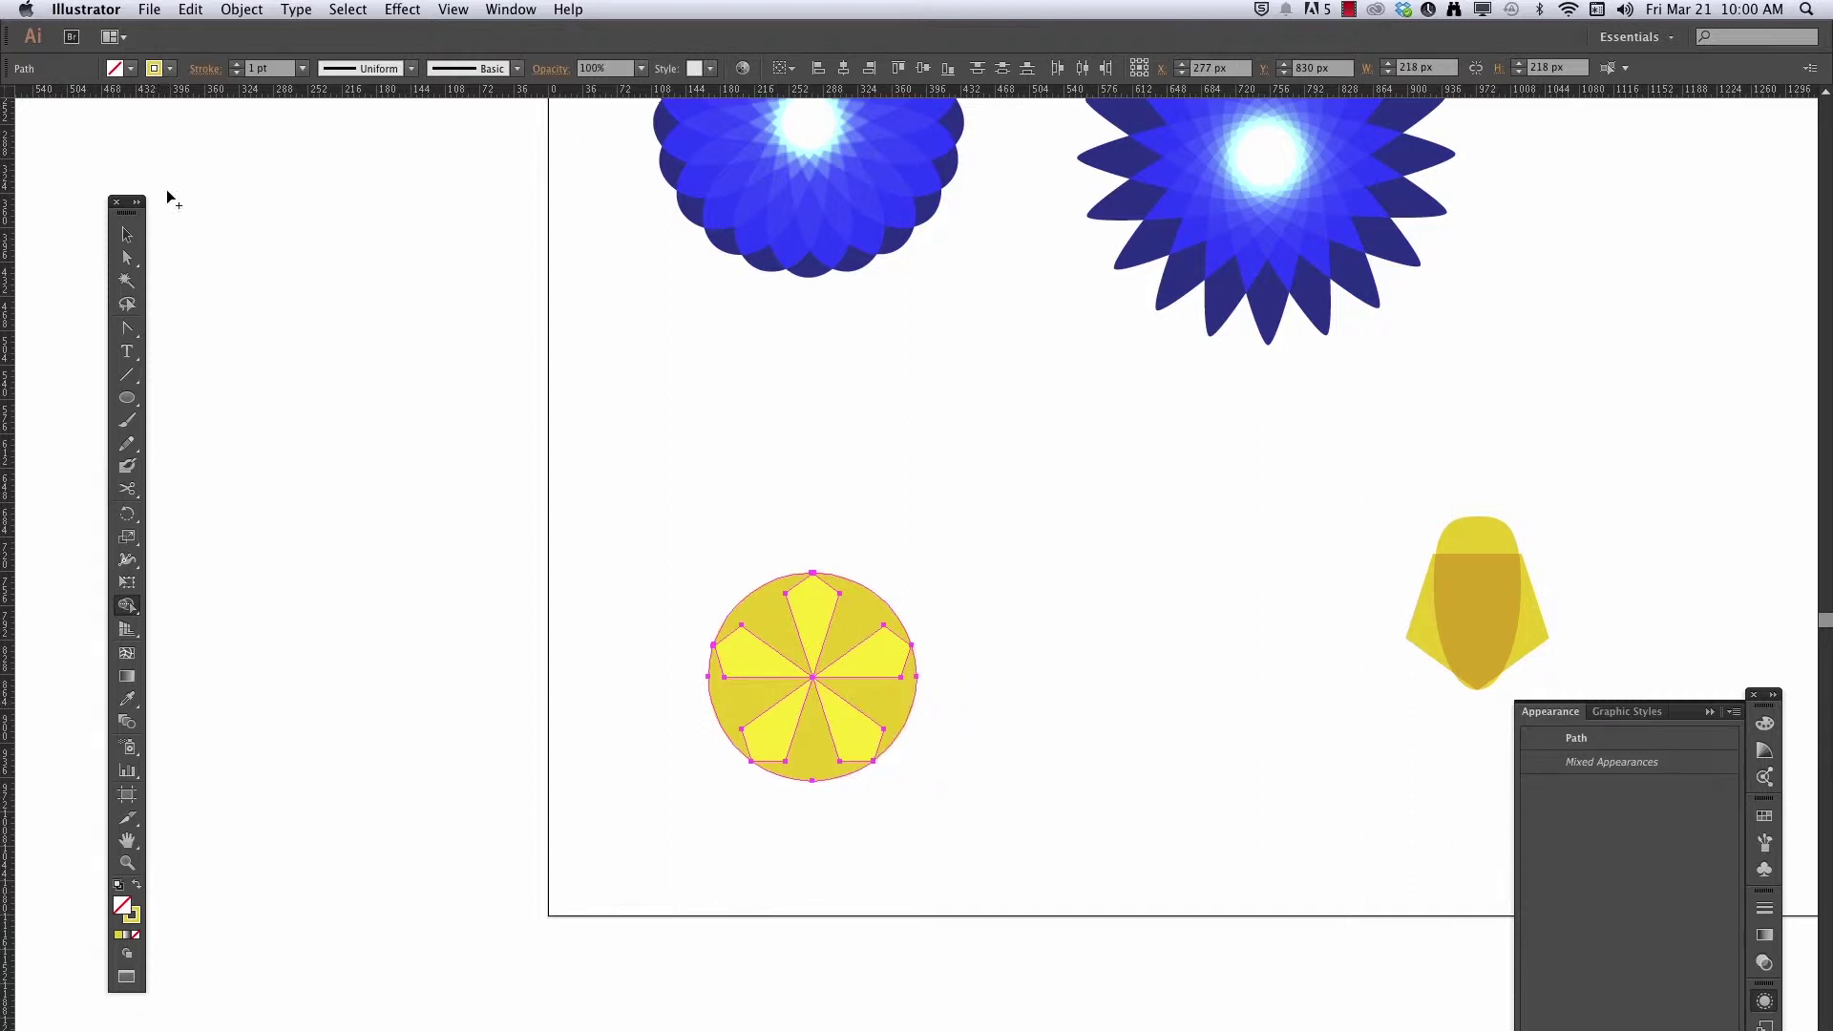
click(127, 234)
click(529, 334)
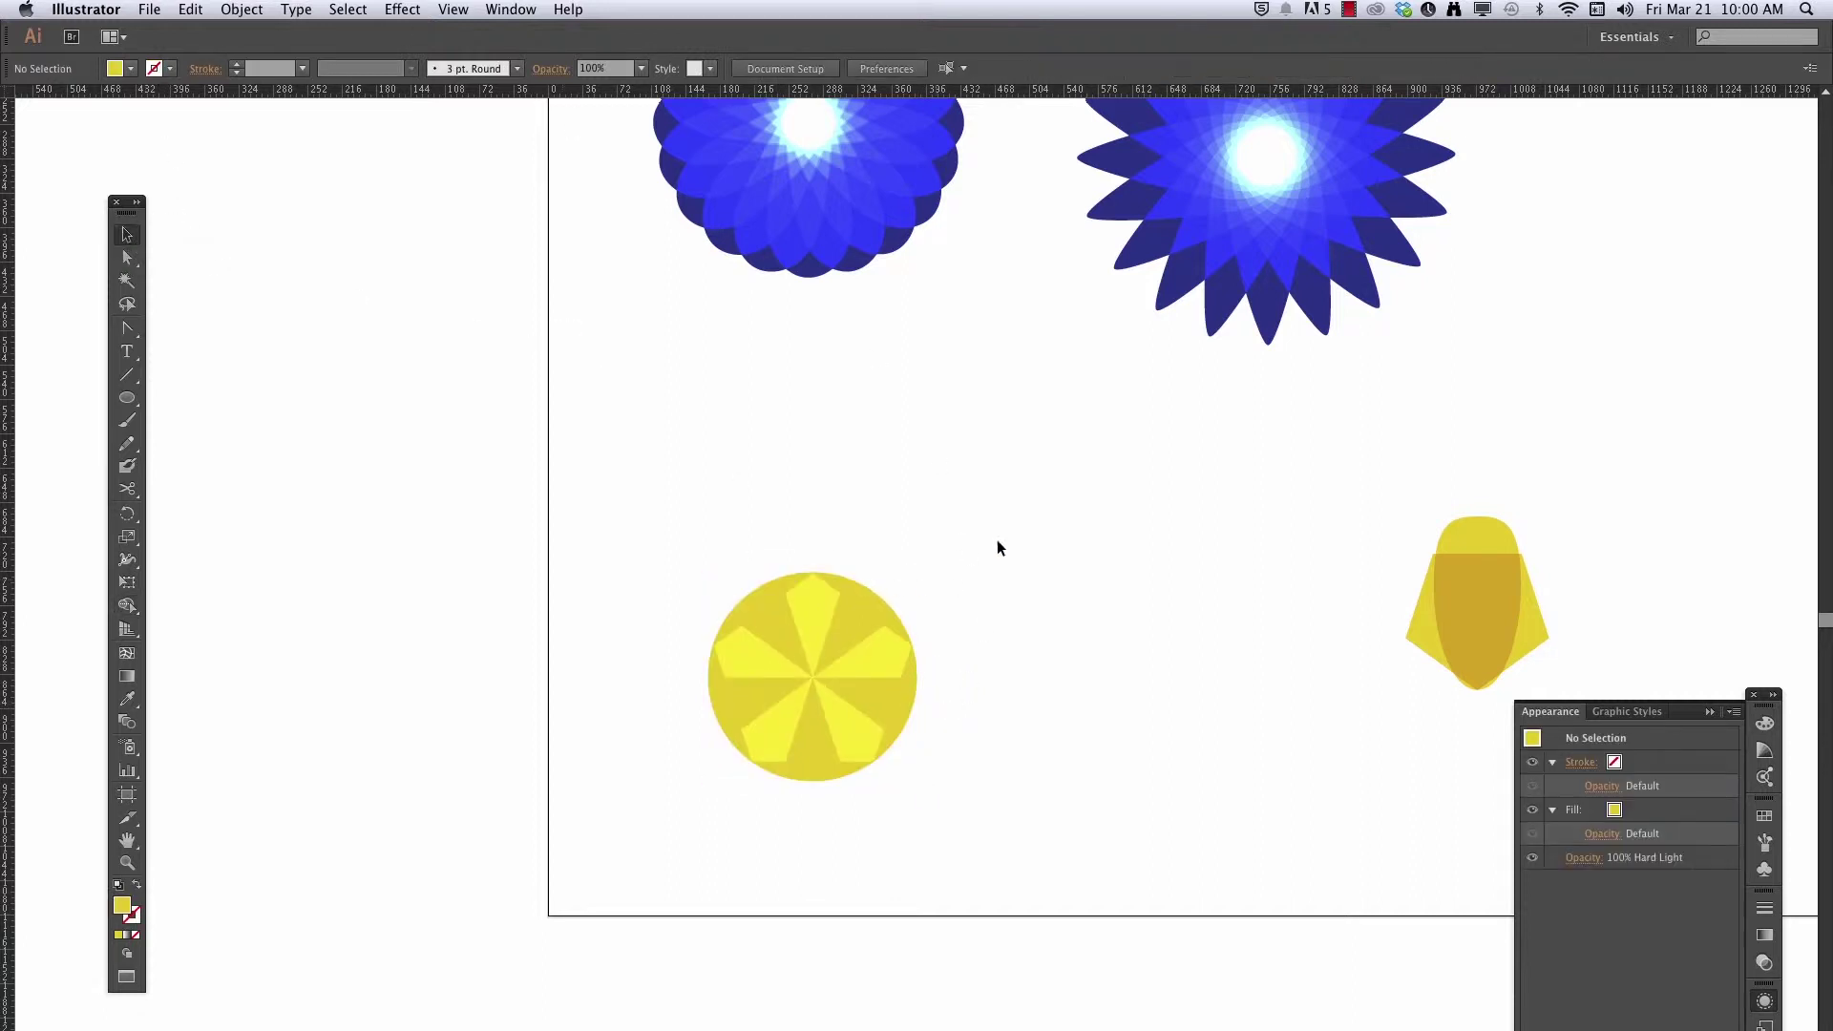
Rotate a copy of the overlapping pentagon and rounded petal by 72° around their lower tip, and repeat it three more times
drag(1101, 548, 646, 488)
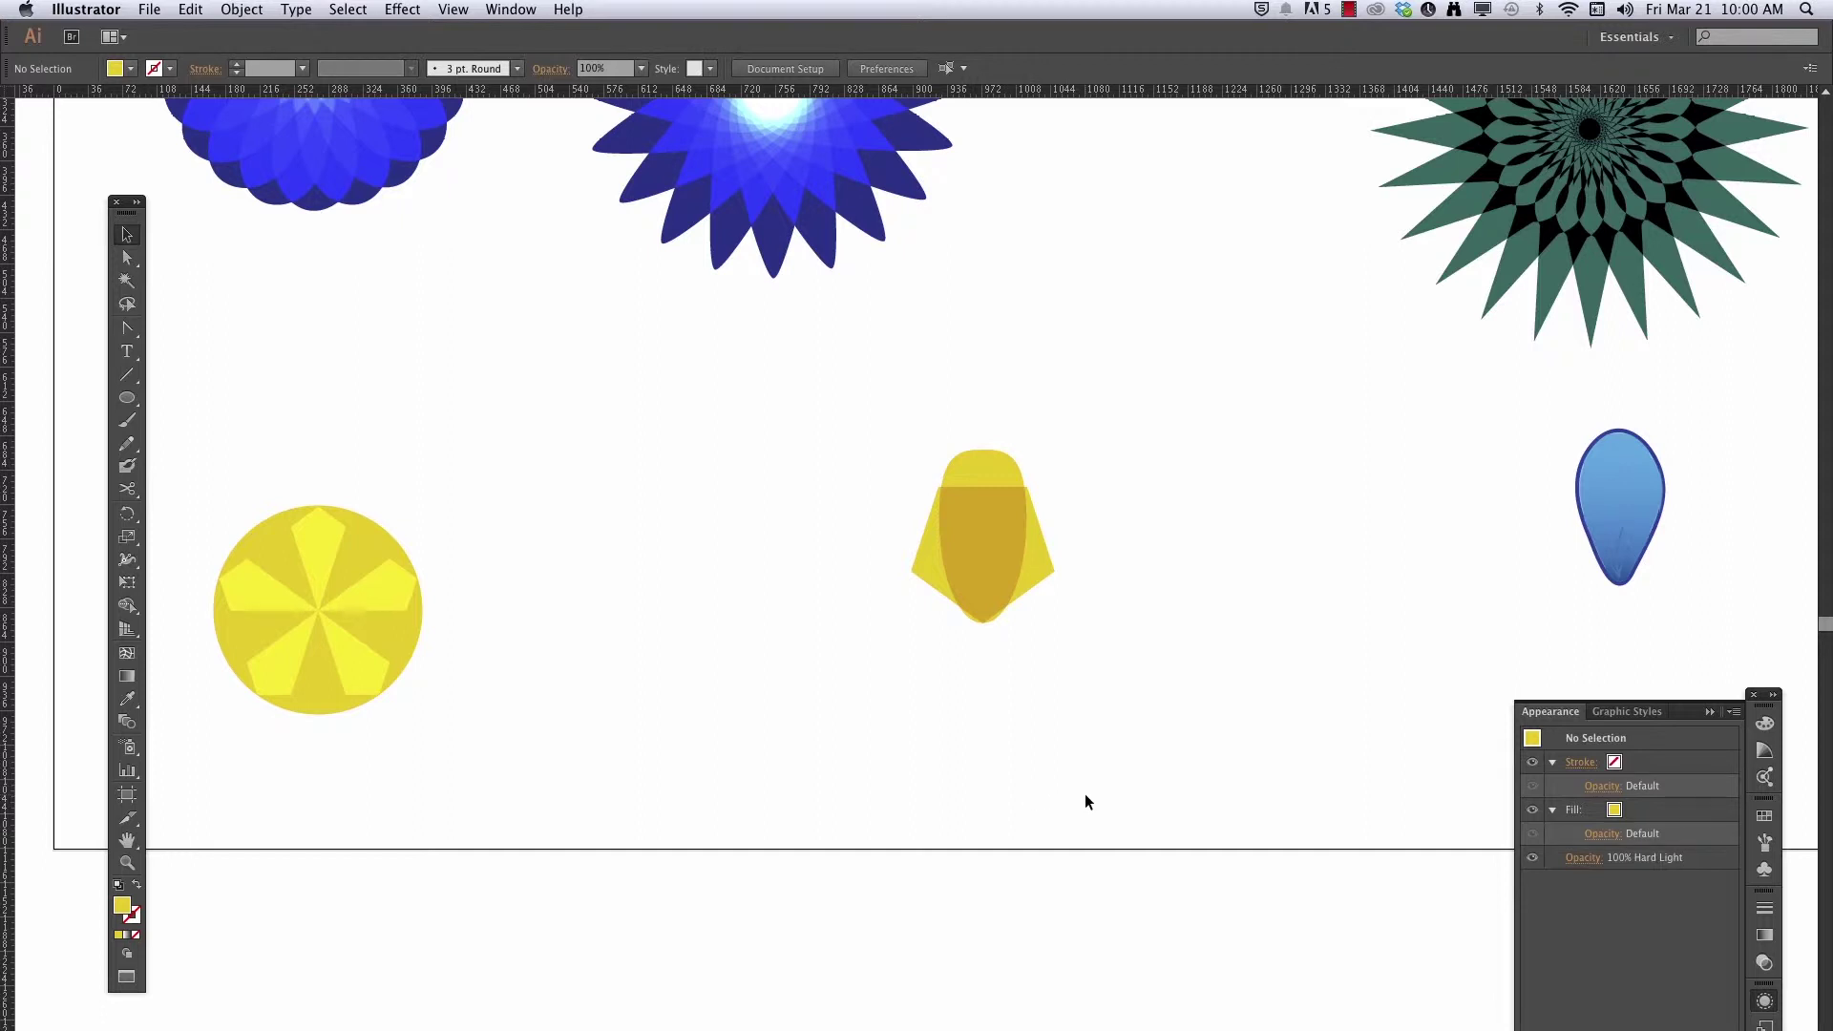
click(1033, 567)
click(974, 481)
click(1177, 508)
drag(1142, 428, 855, 645)
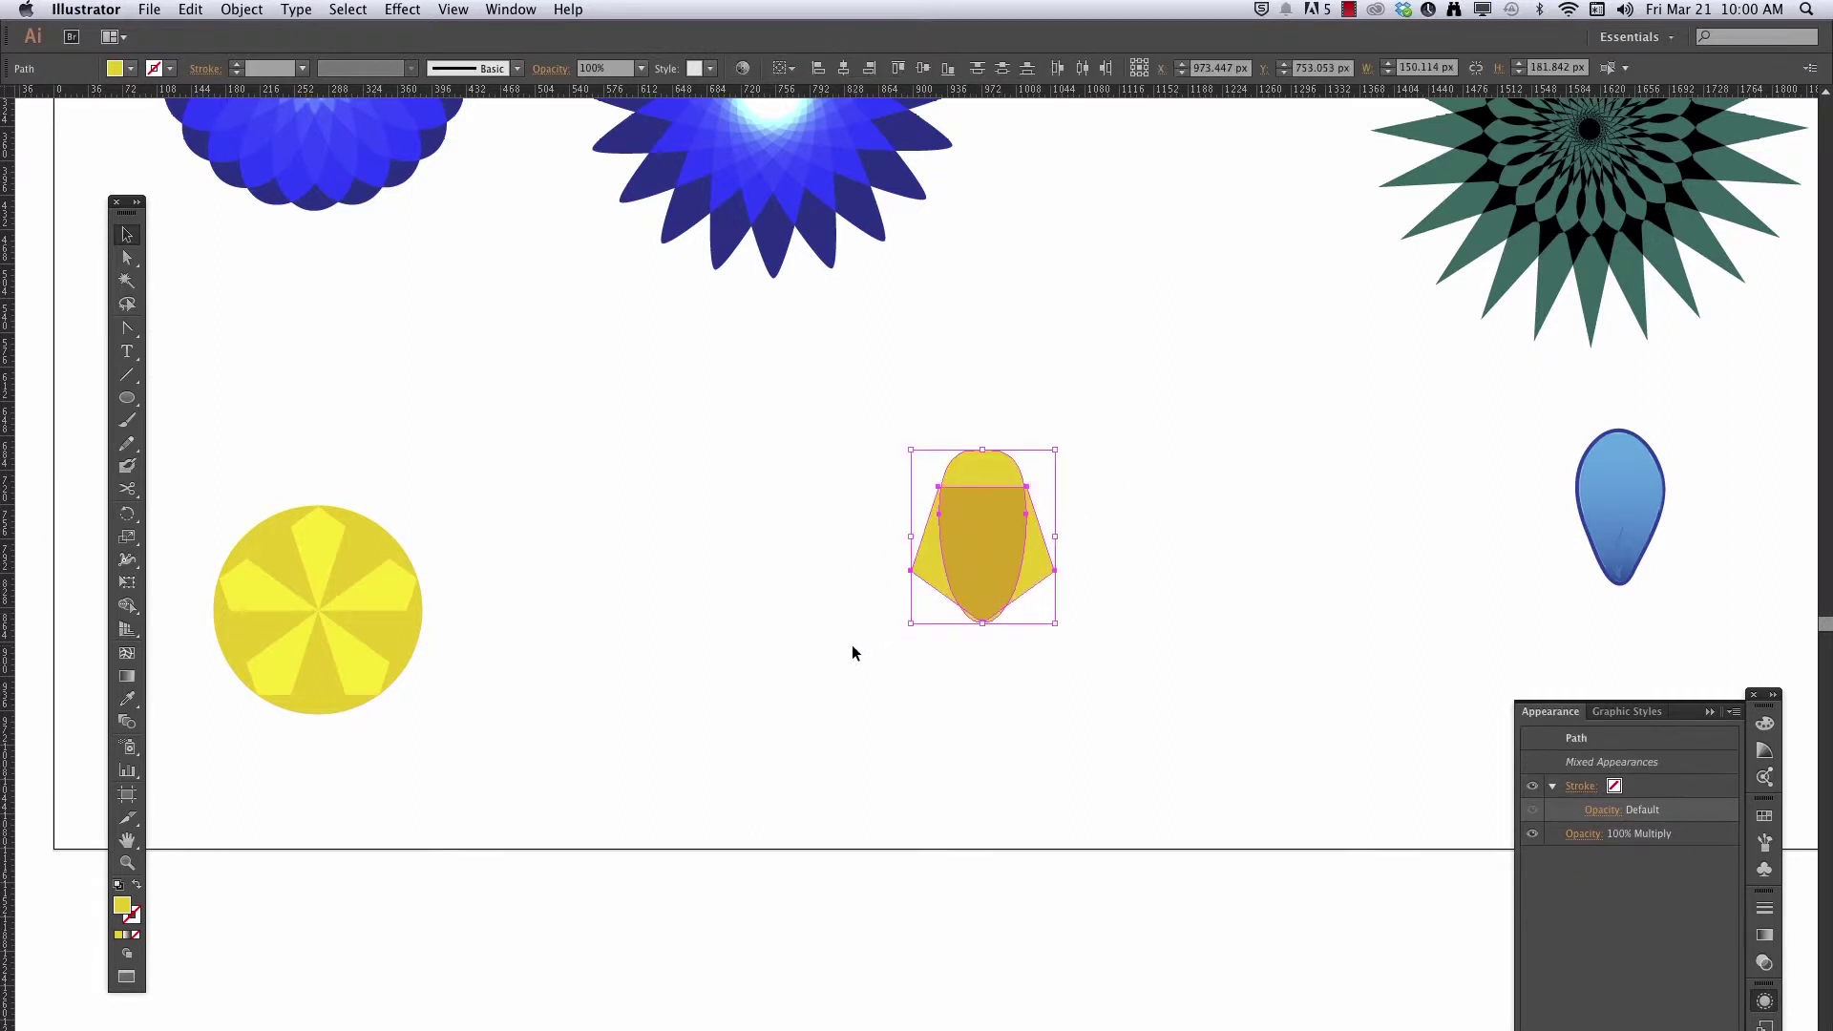
click(127, 514)
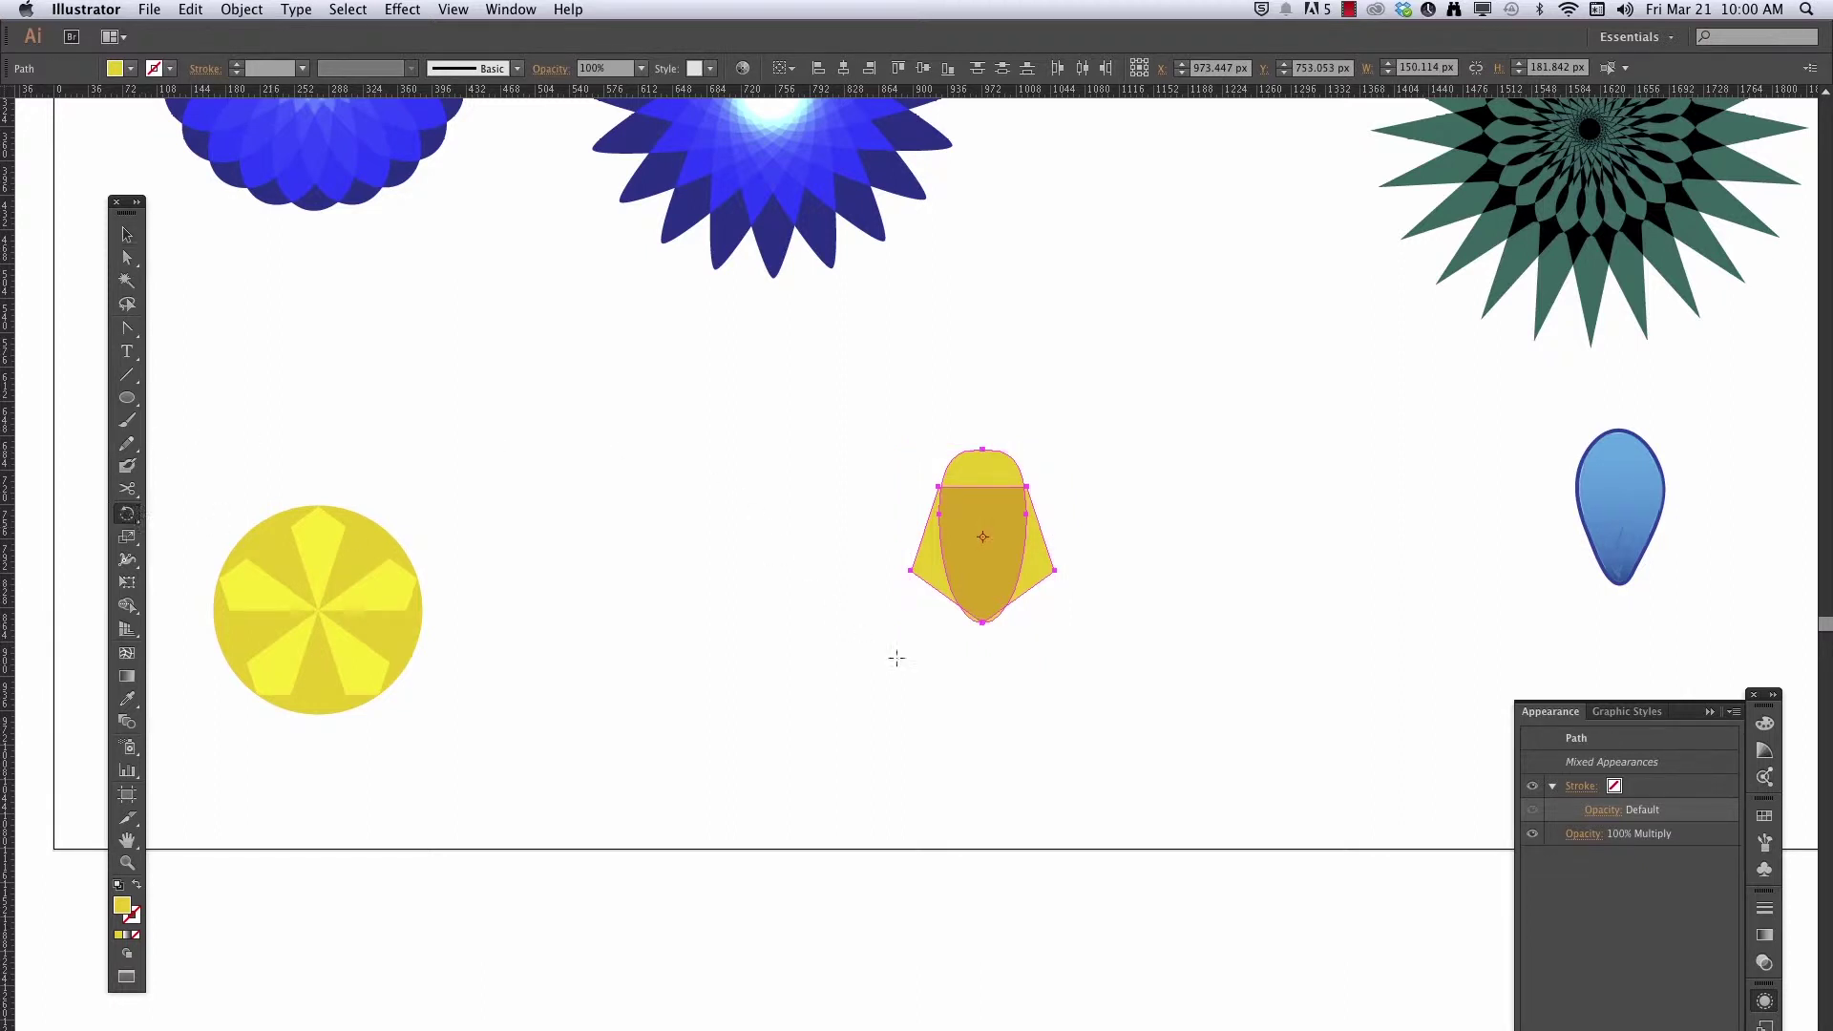
alt+click(982, 622)
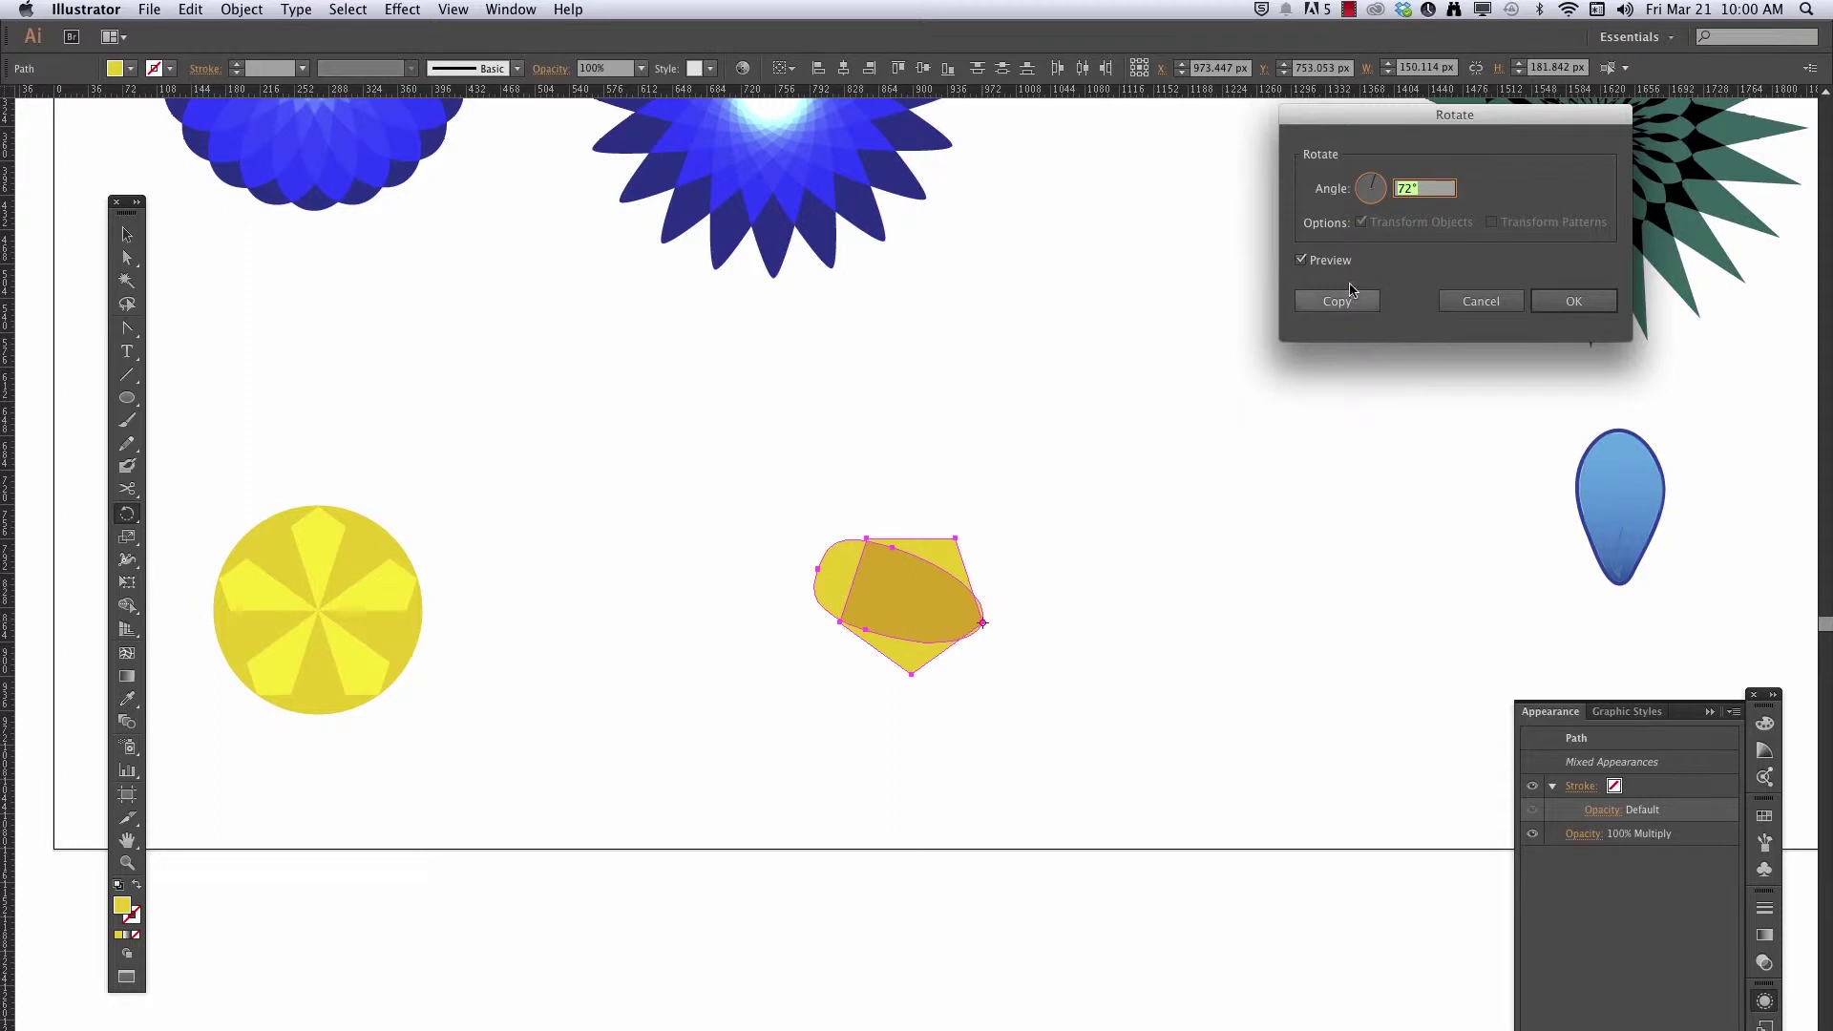
click(1347, 303)
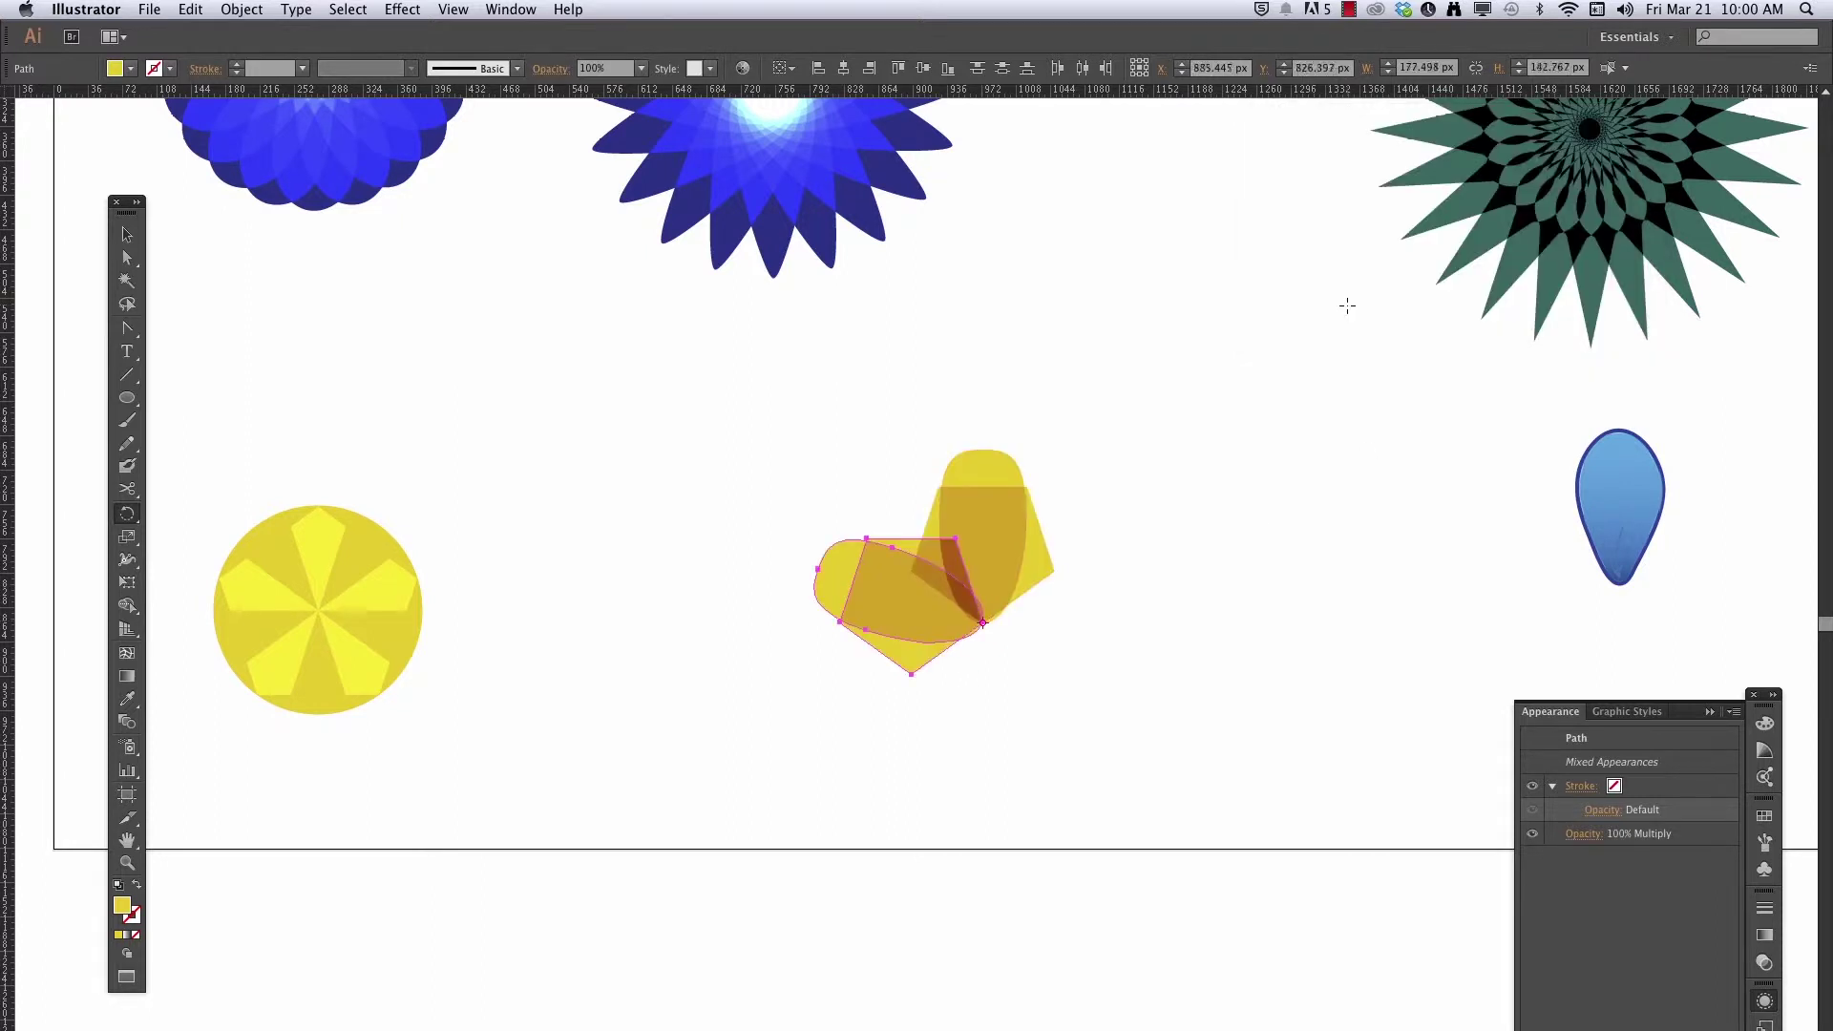
key(super+d)
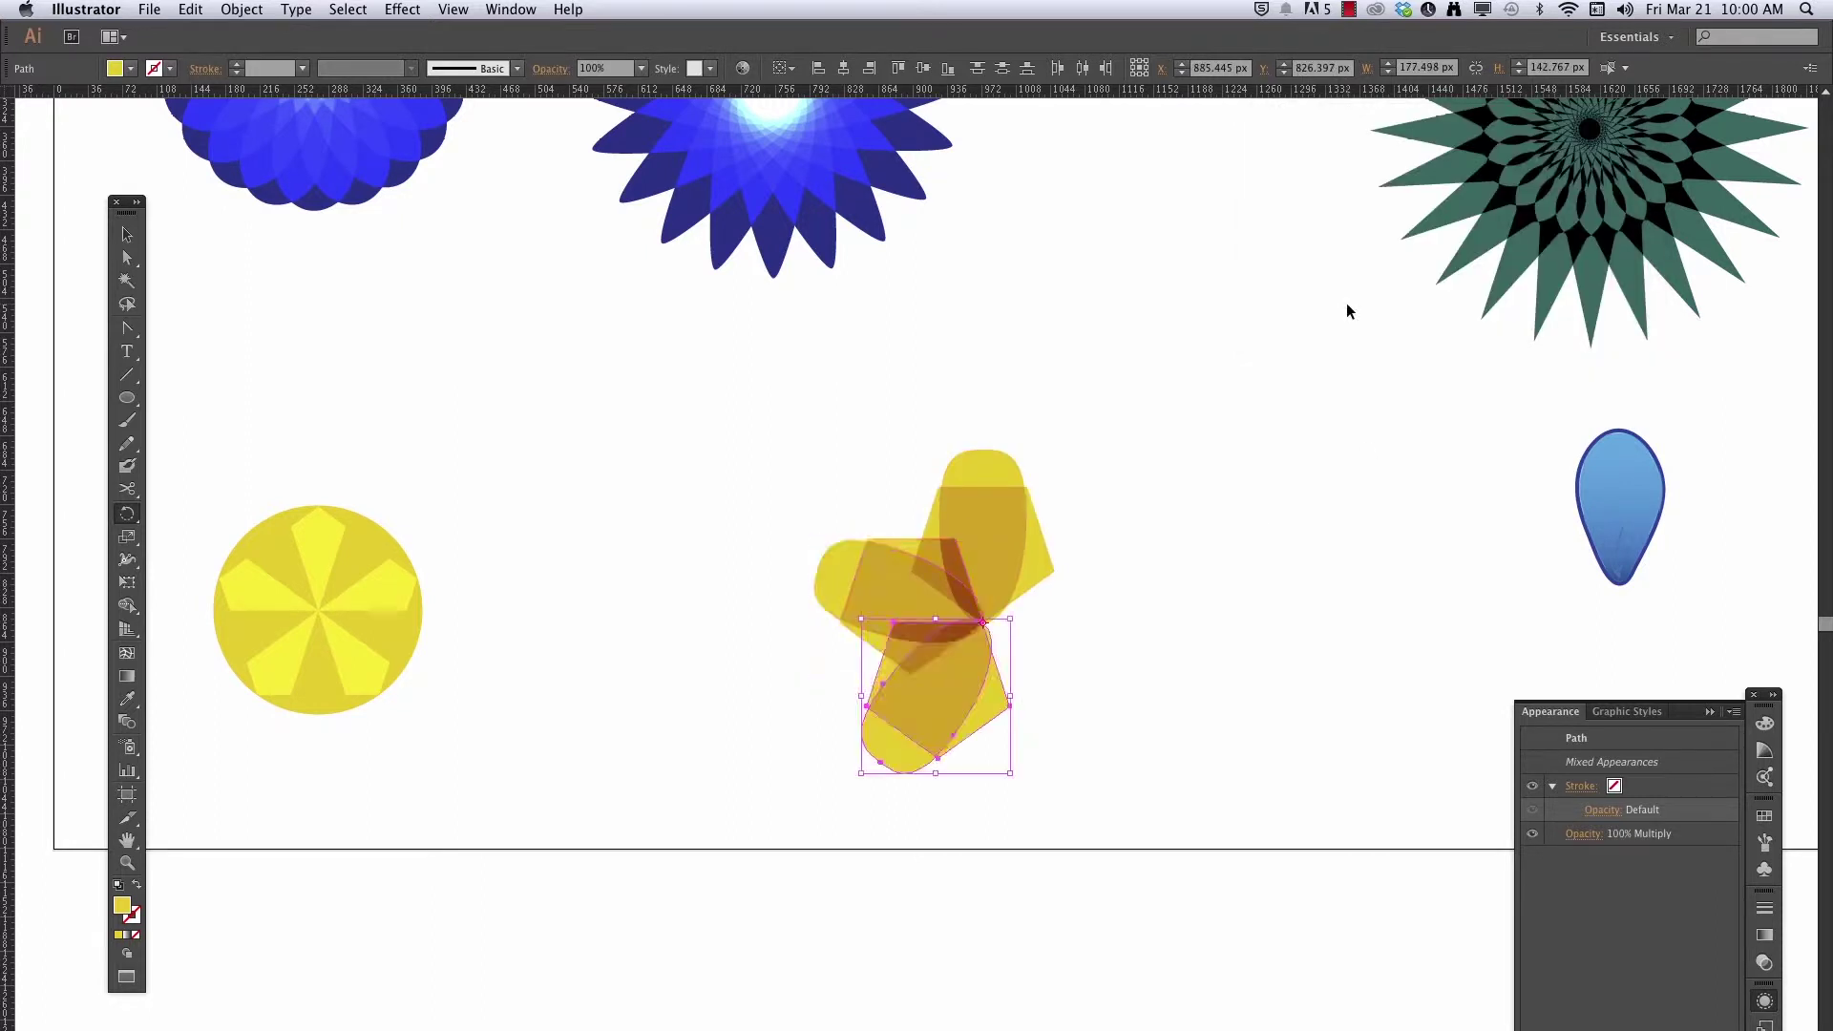
key(super+d)
key(super+d)
Move the whole yellow and brown five-petal flower next to the yellow circle motif and deselect it
key(v)
click(399, 348)
drag(1266, 496, 941, 757)
drag(1031, 721, 721, 712)
click(943, 670)
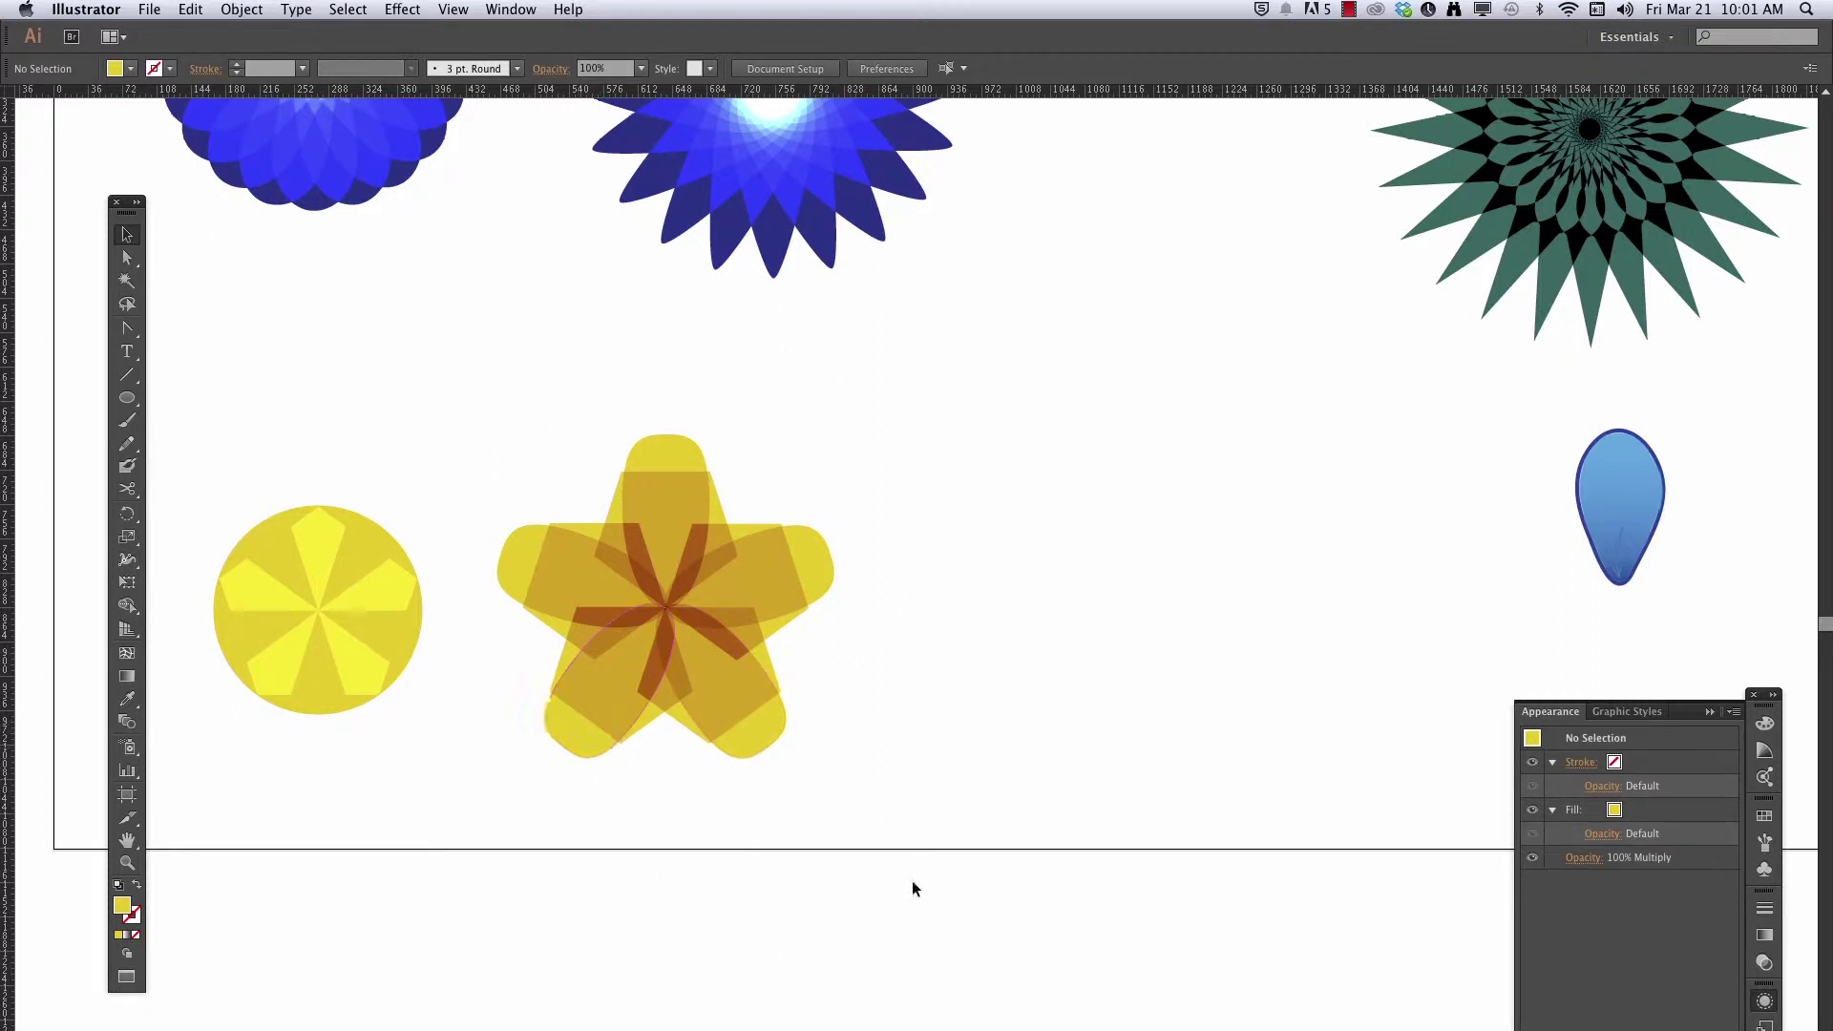
Isolate the blue petal group, examine the petal shape's fill, stroke and effect, and leave isolation mode
key(space)
drag(1248, 741, 794, 786)
key(z)
drag(1355, 397, 827, 957)
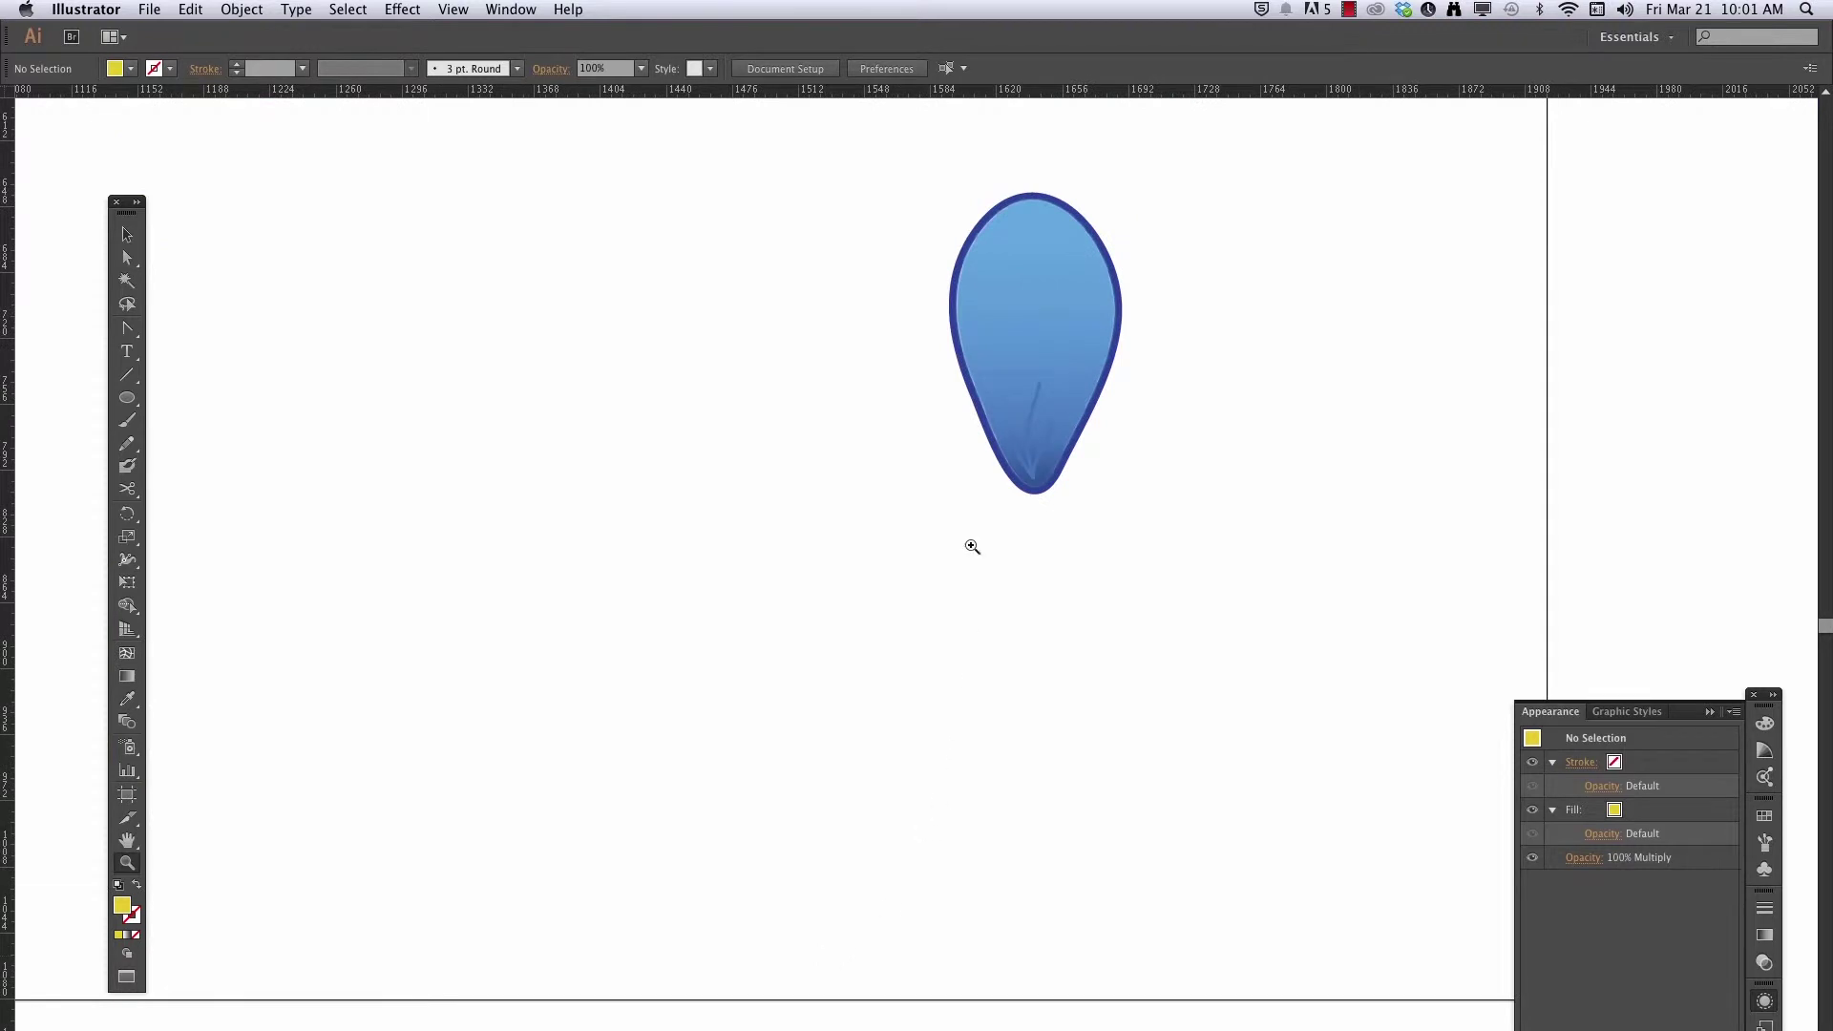
click(127, 234)
click(1058, 323)
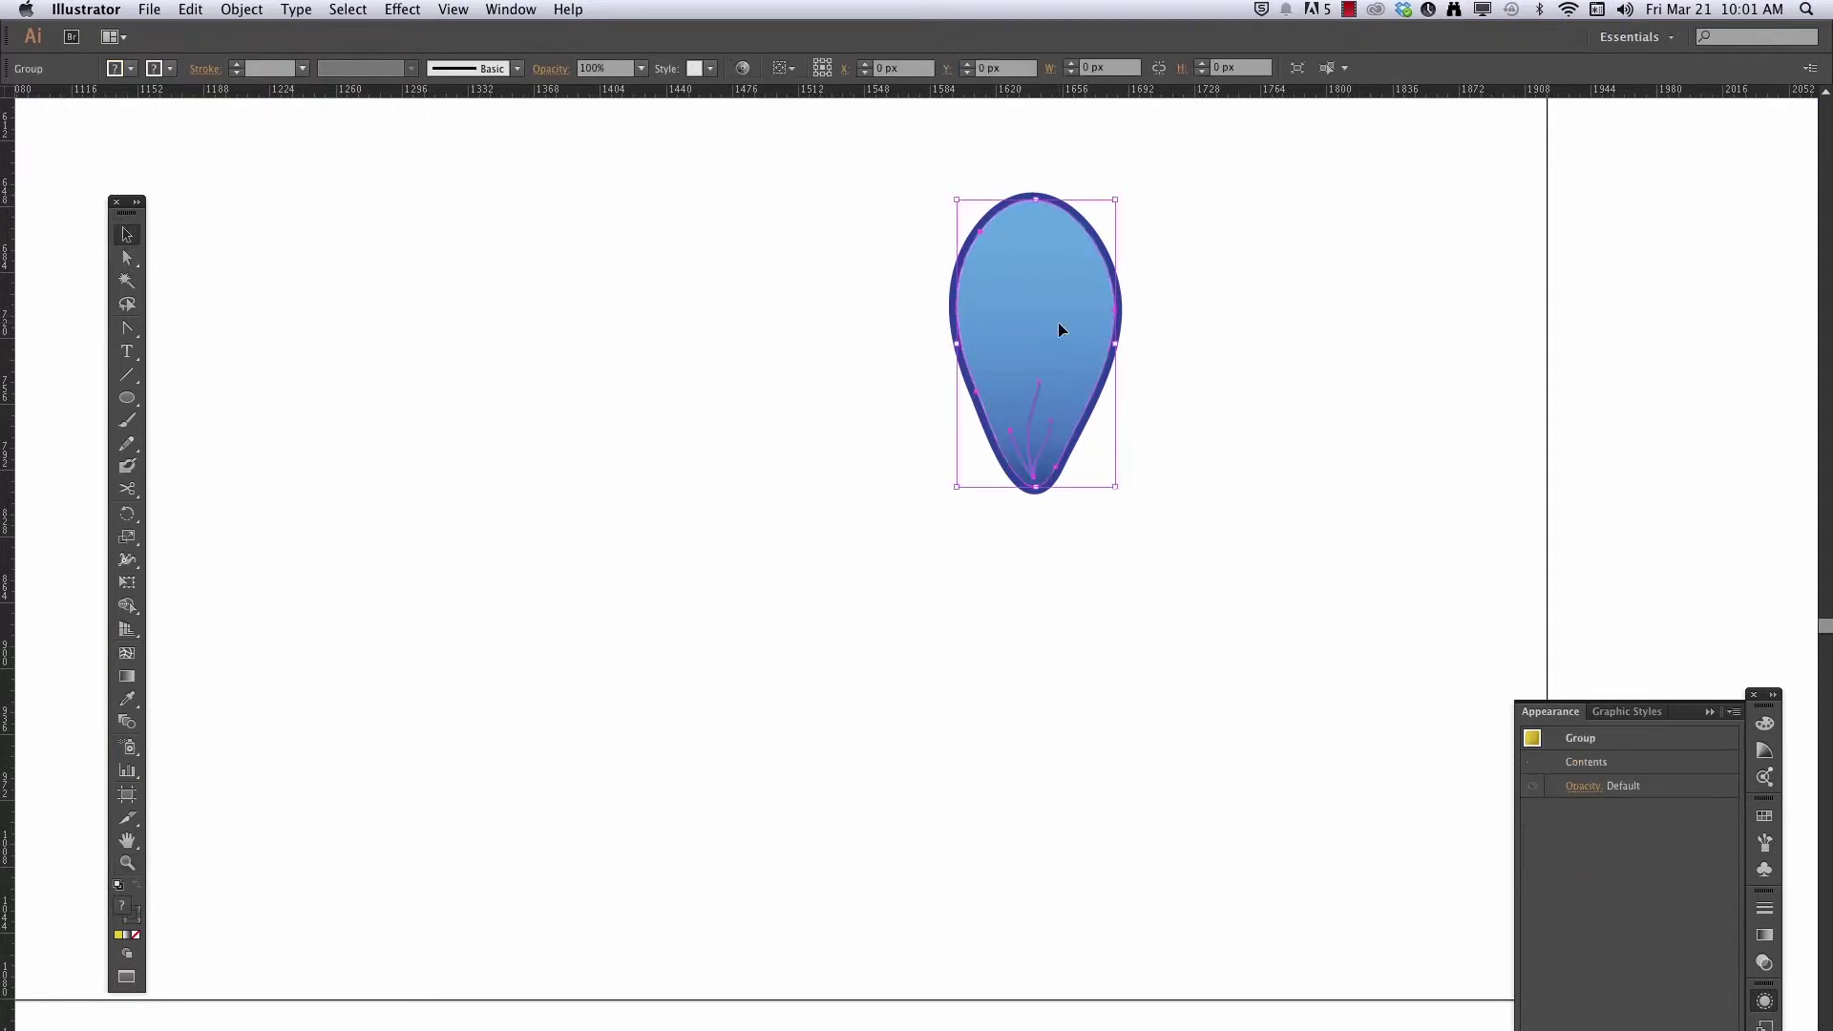
double_click(1032, 303)
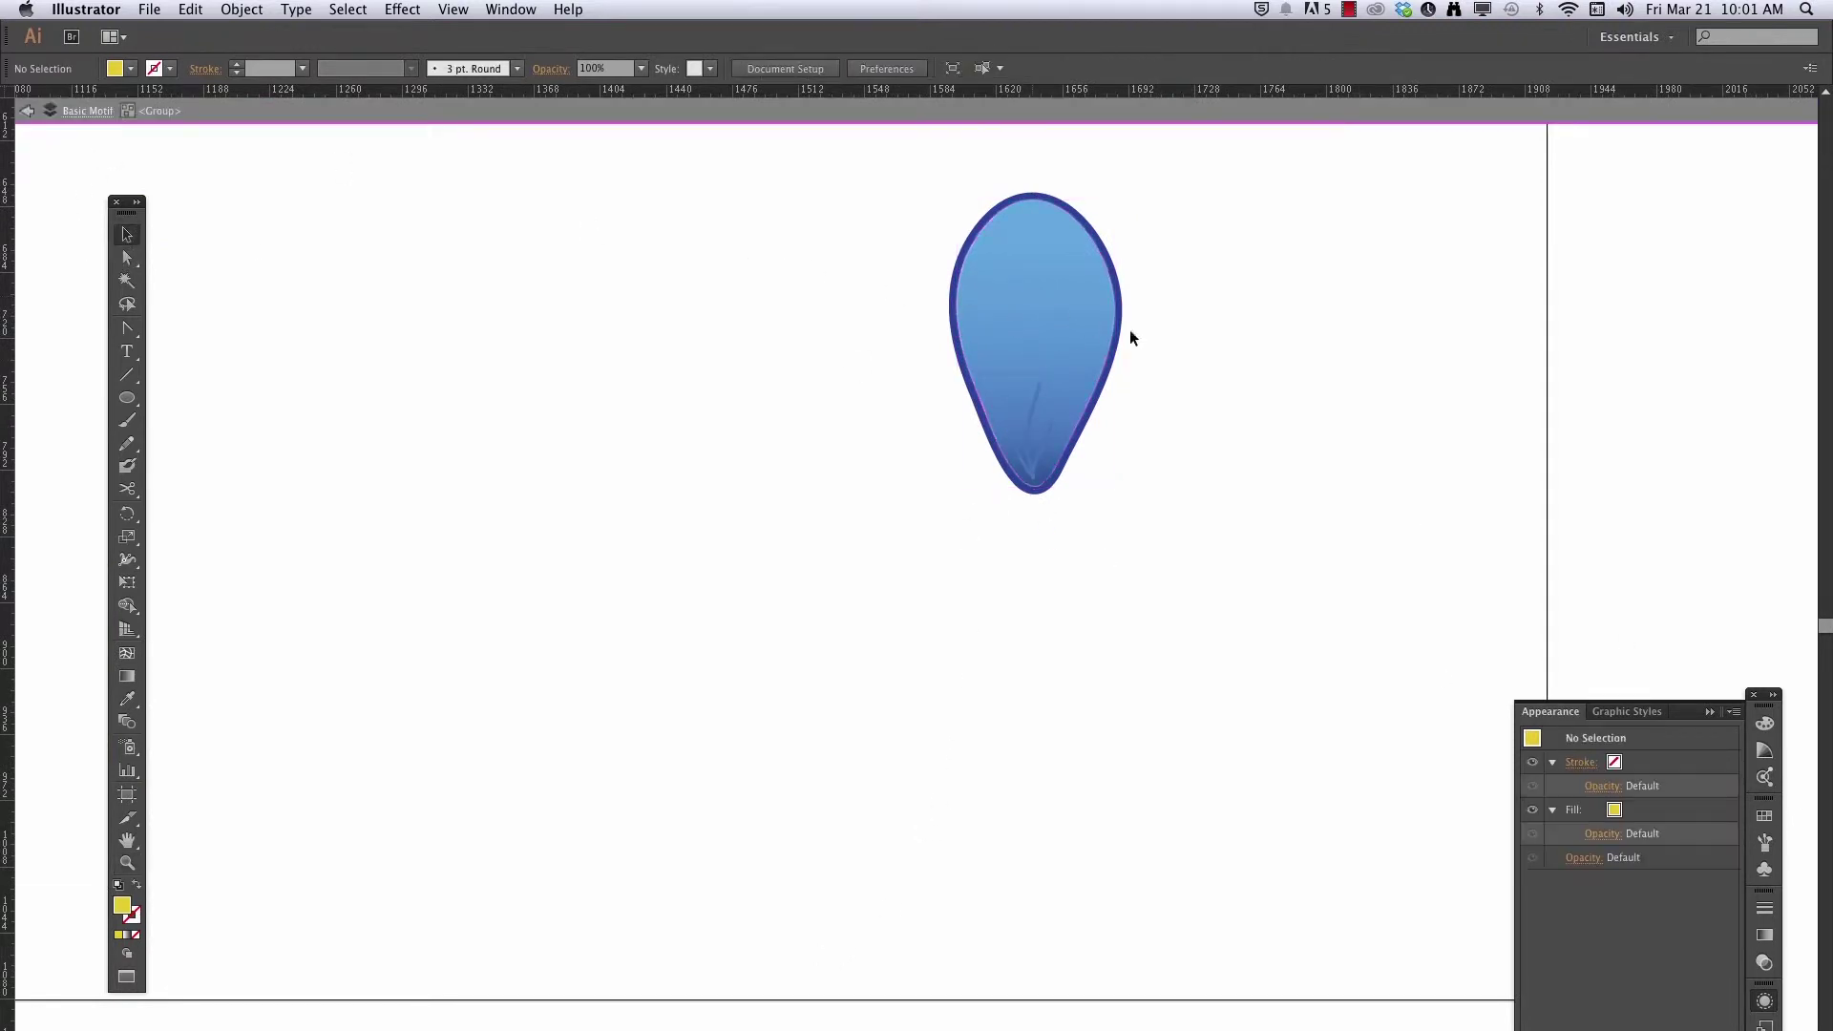
click(1040, 288)
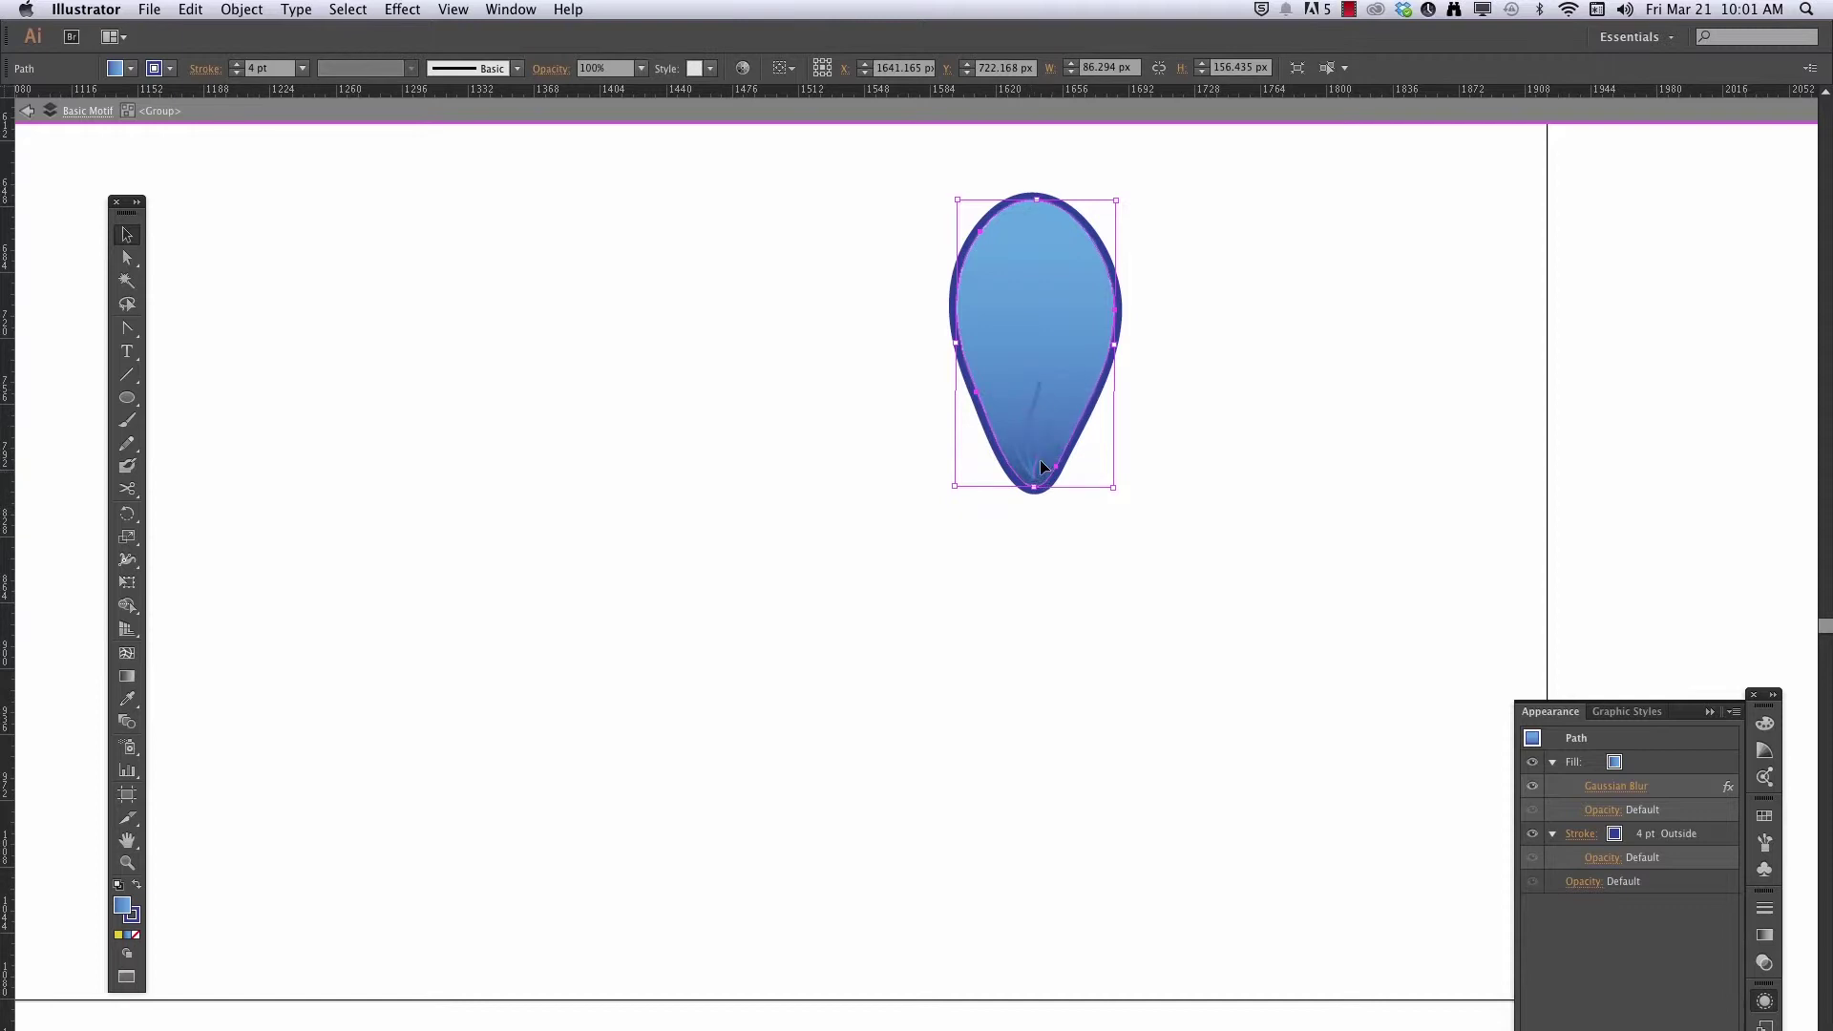
click(887, 454)
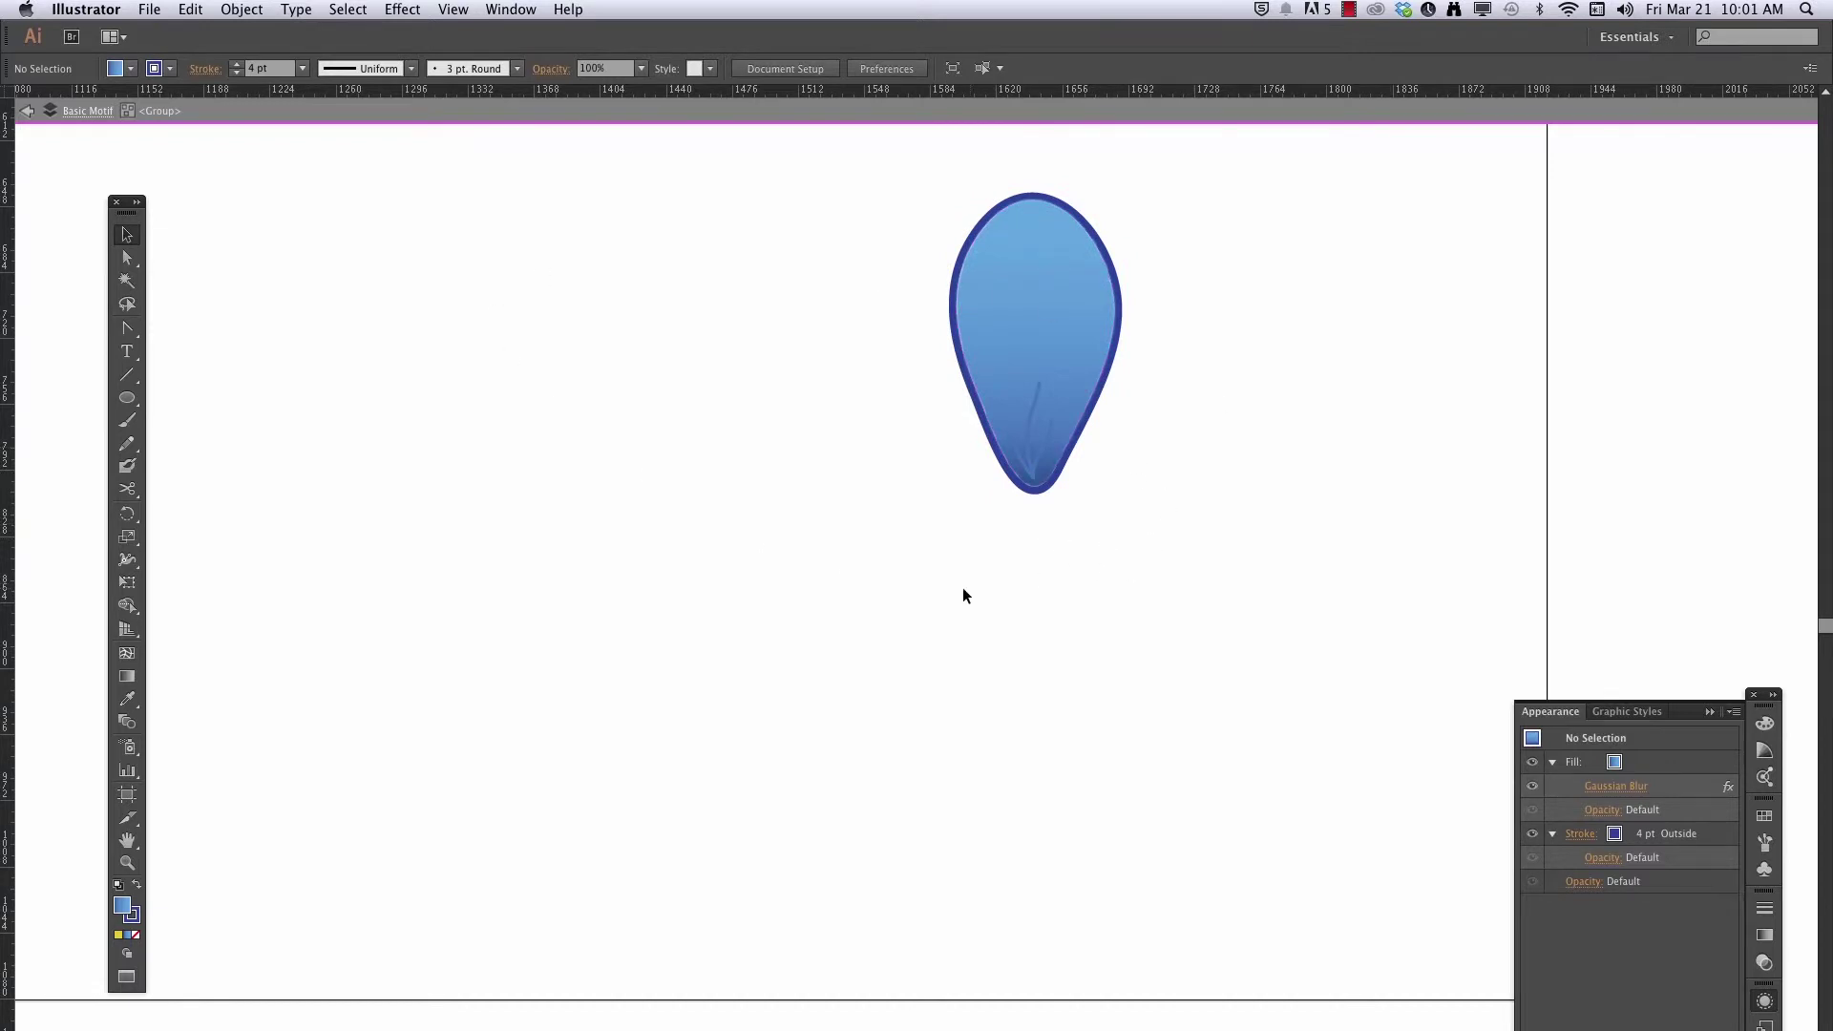
alt+super+click(965, 557)
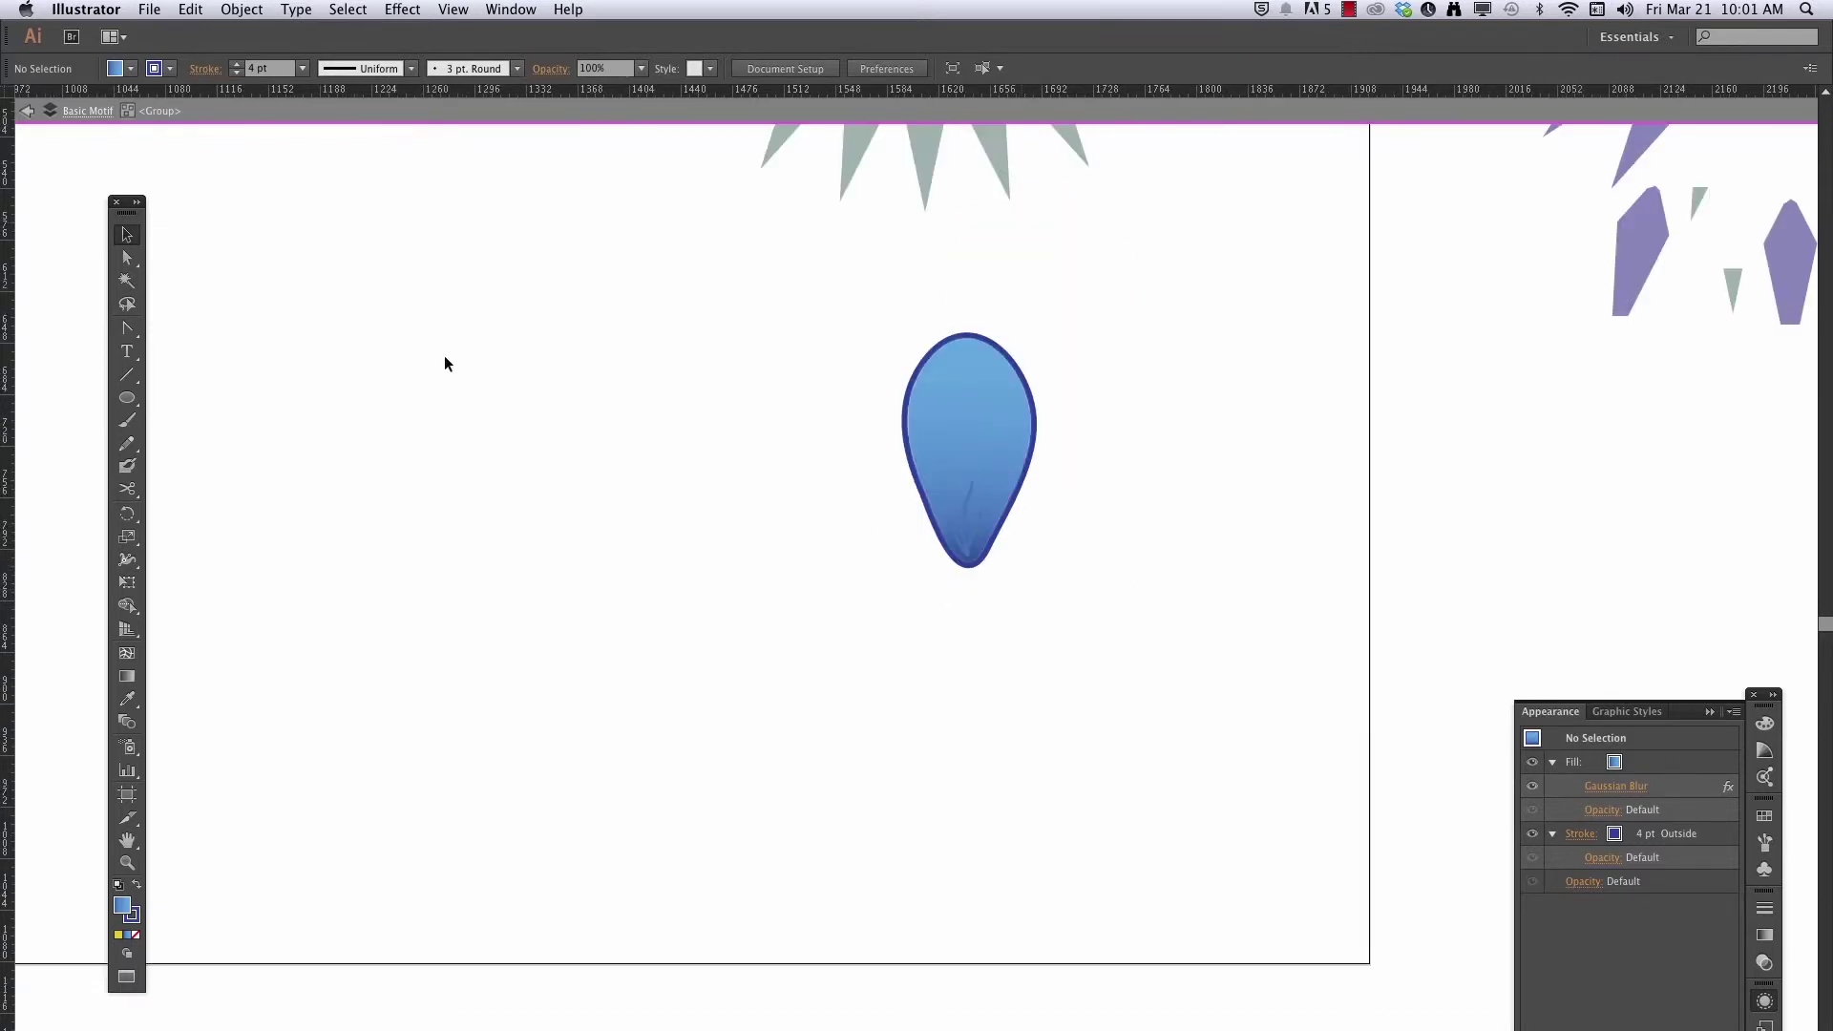
double_click(75, 227)
Rotate a copy of the blue petal group by 72° around its lower tip, and repeat it three more times
click(987, 440)
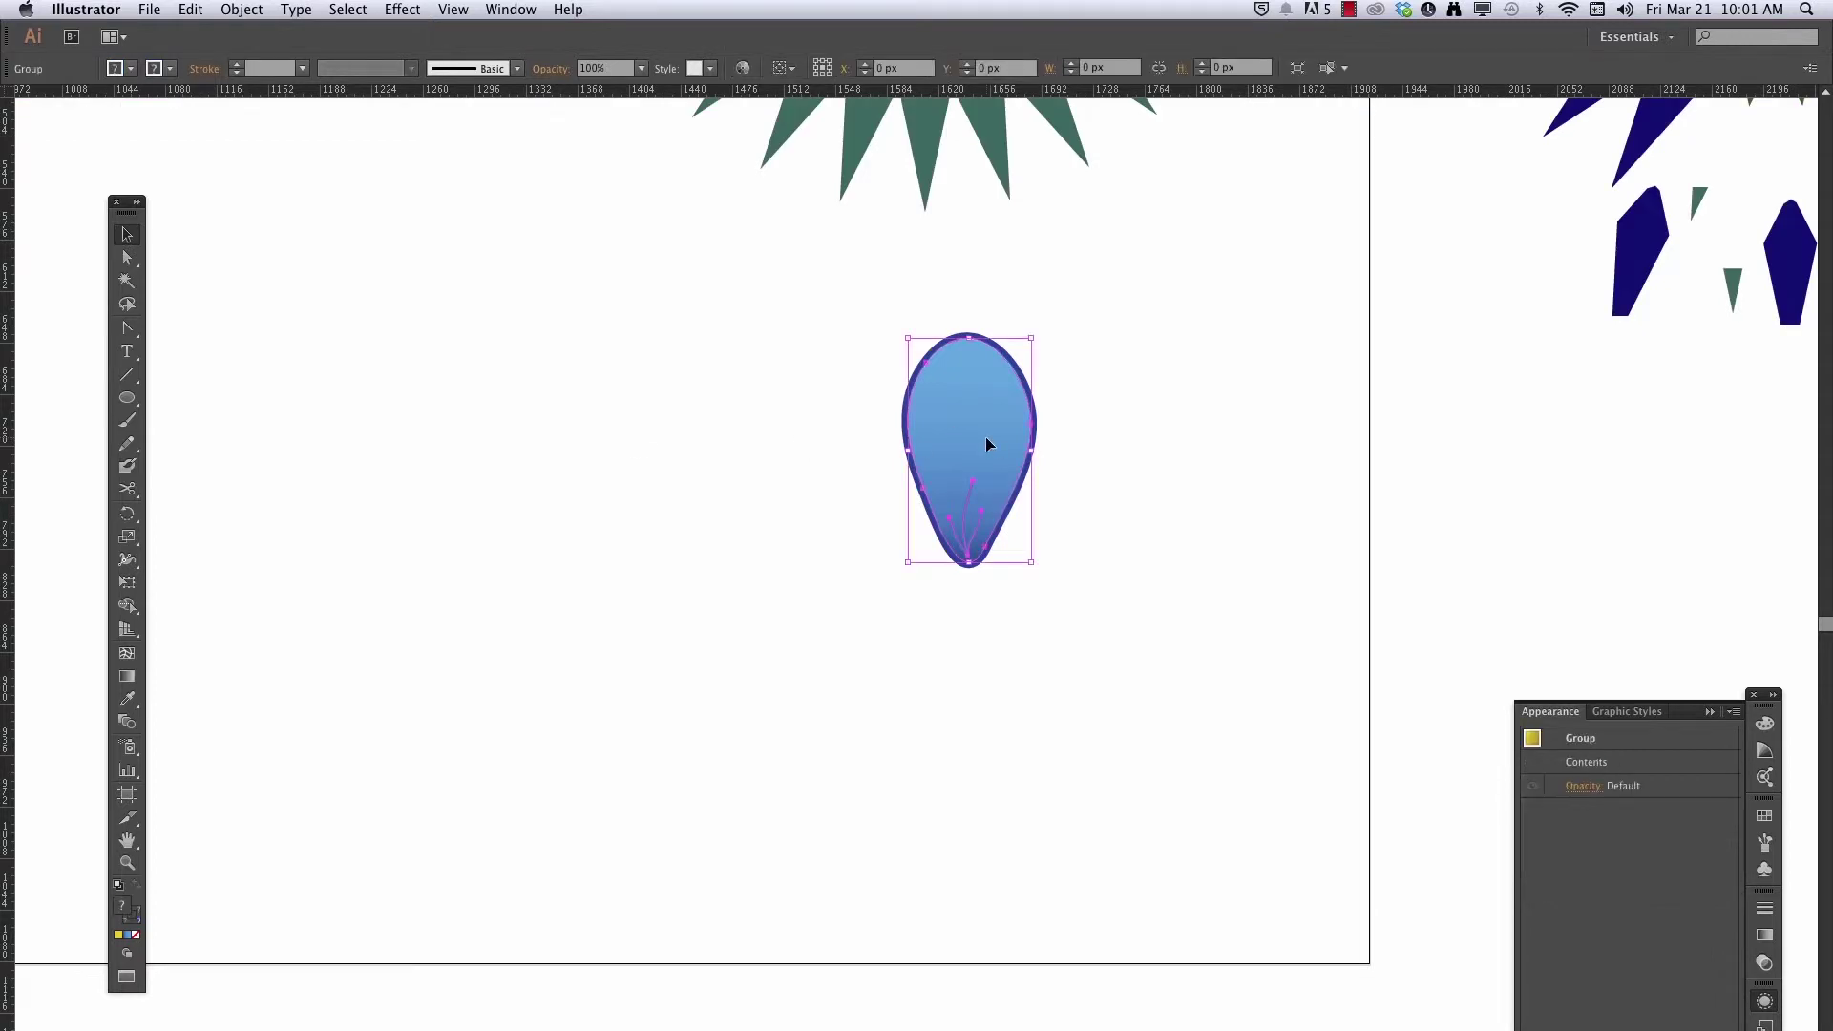
click(129, 514)
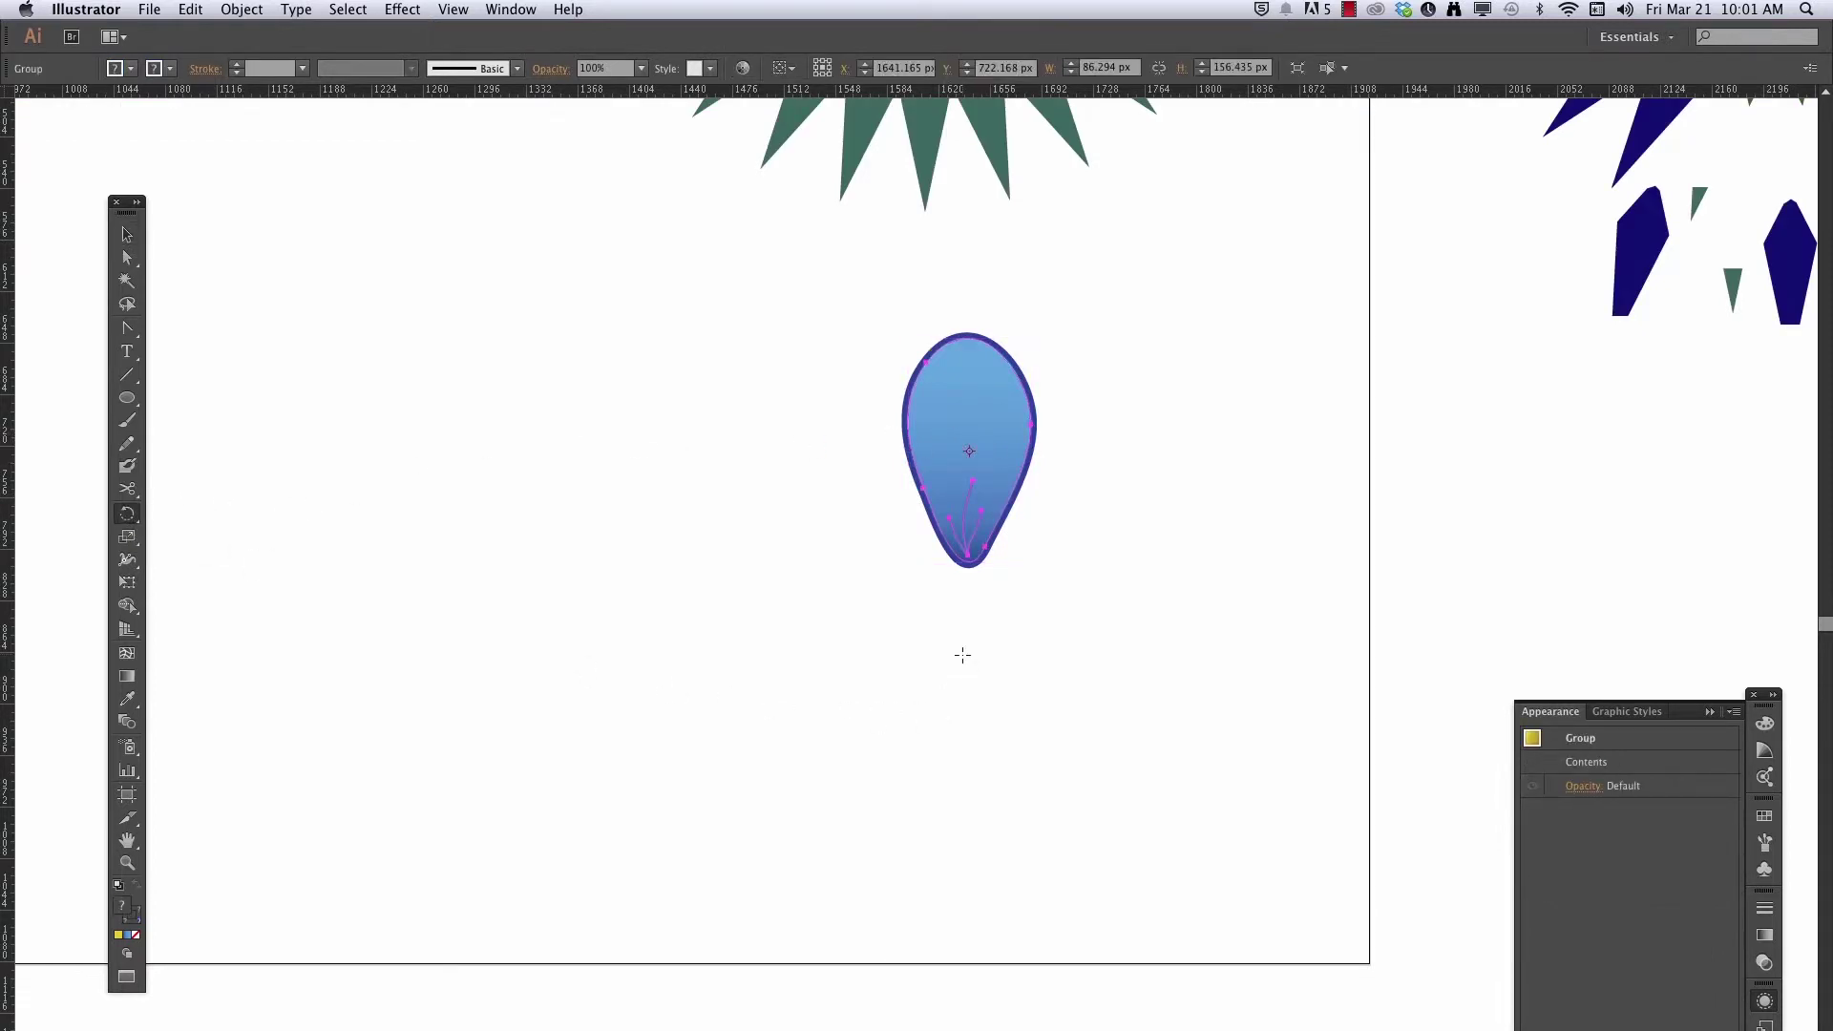
alt+click(967, 562)
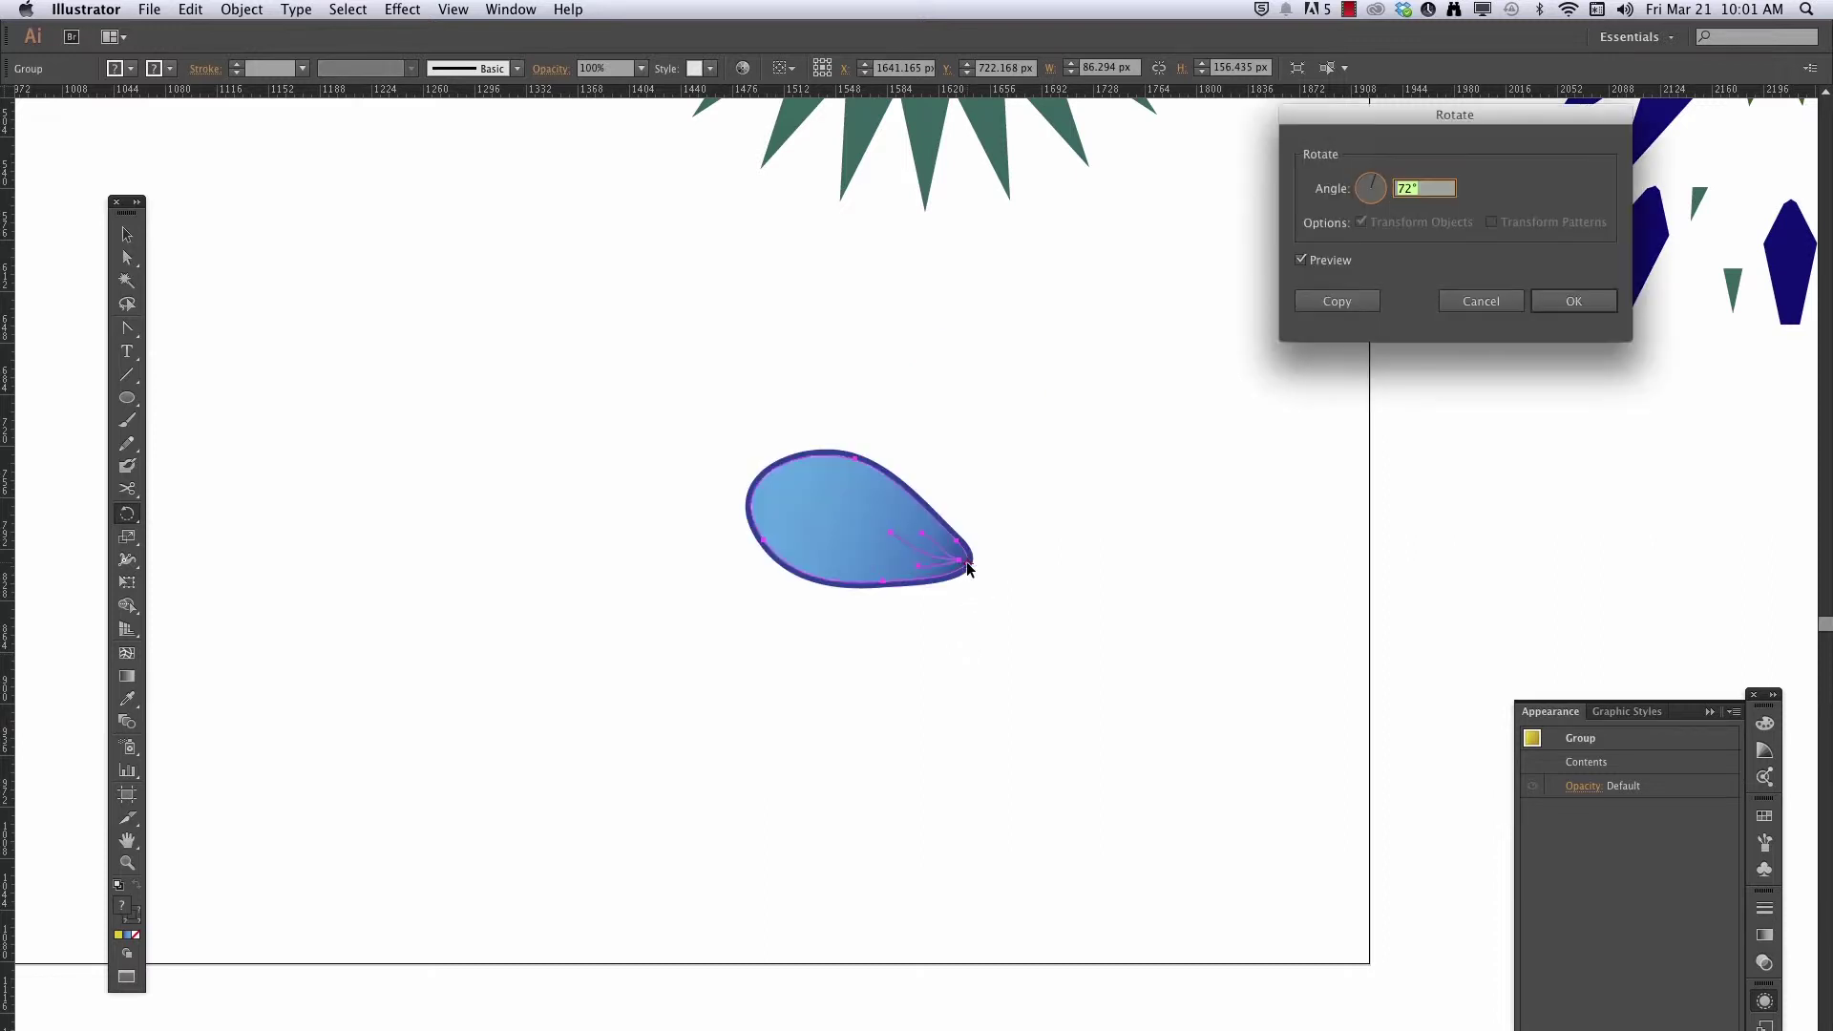
click(1337, 301)
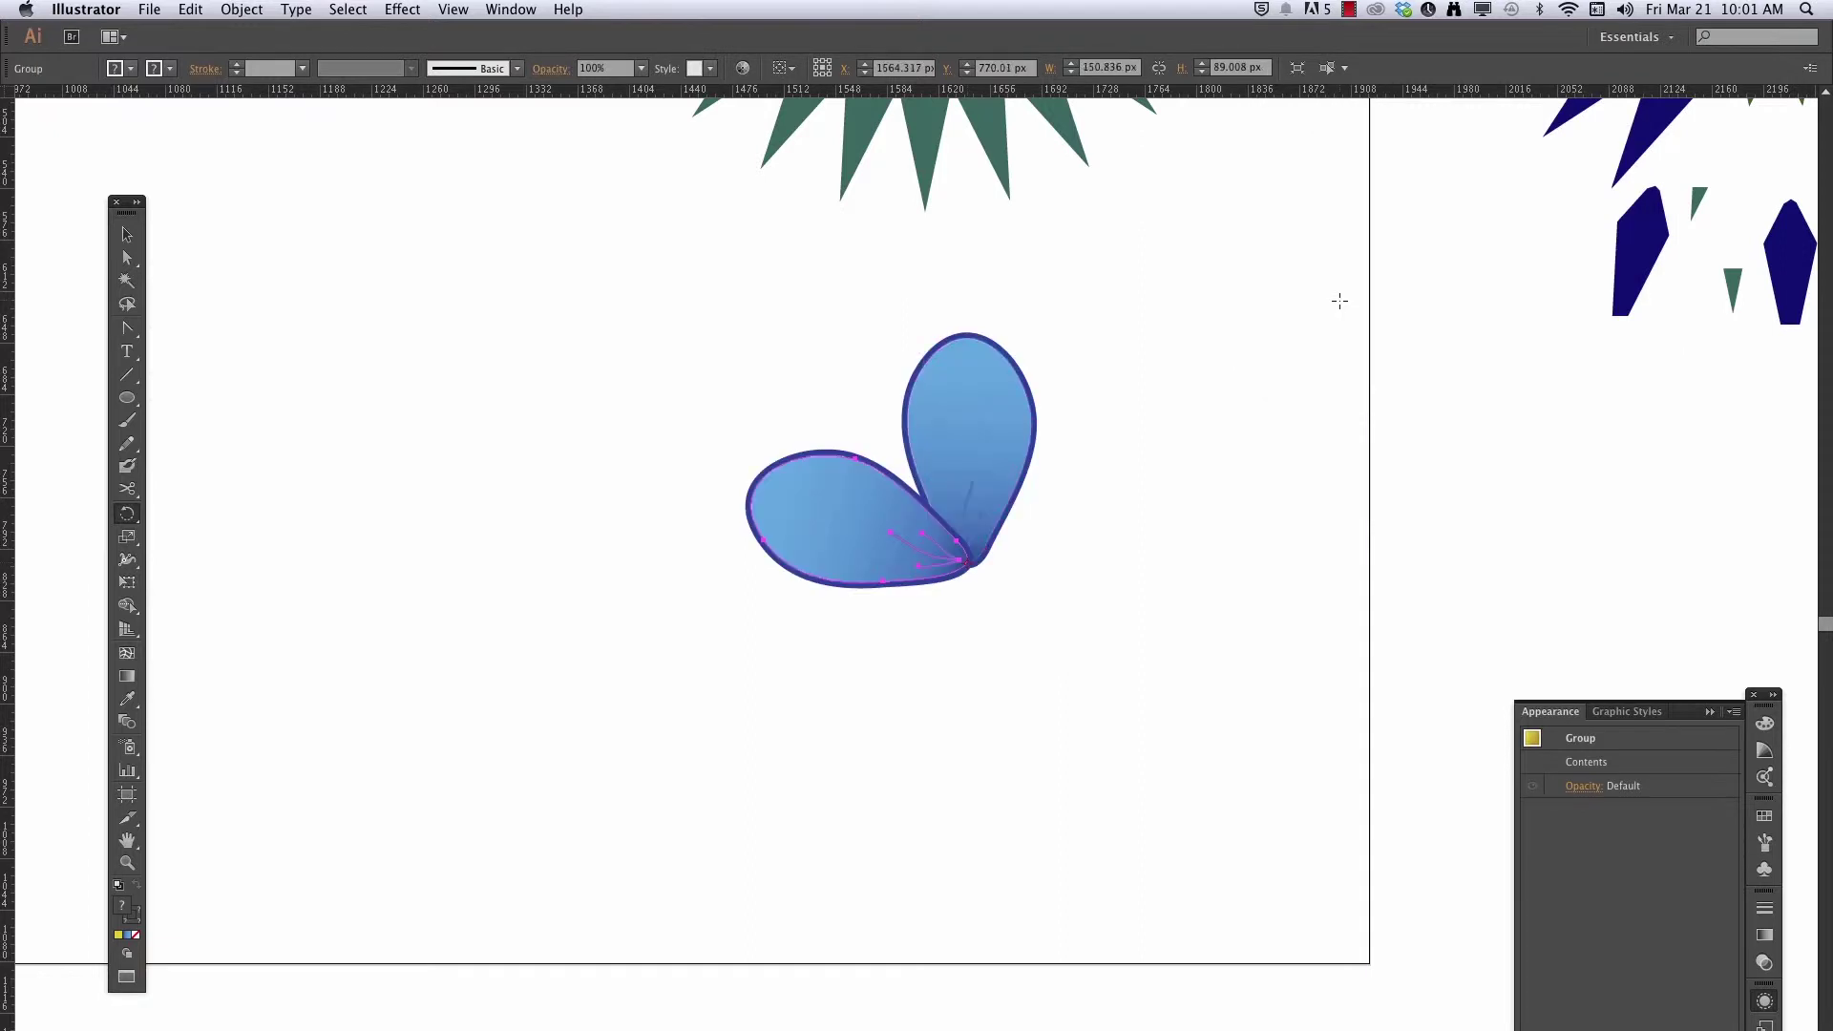
key(ctrl+d)
key(ctrl+d)
key(ctrl+d)
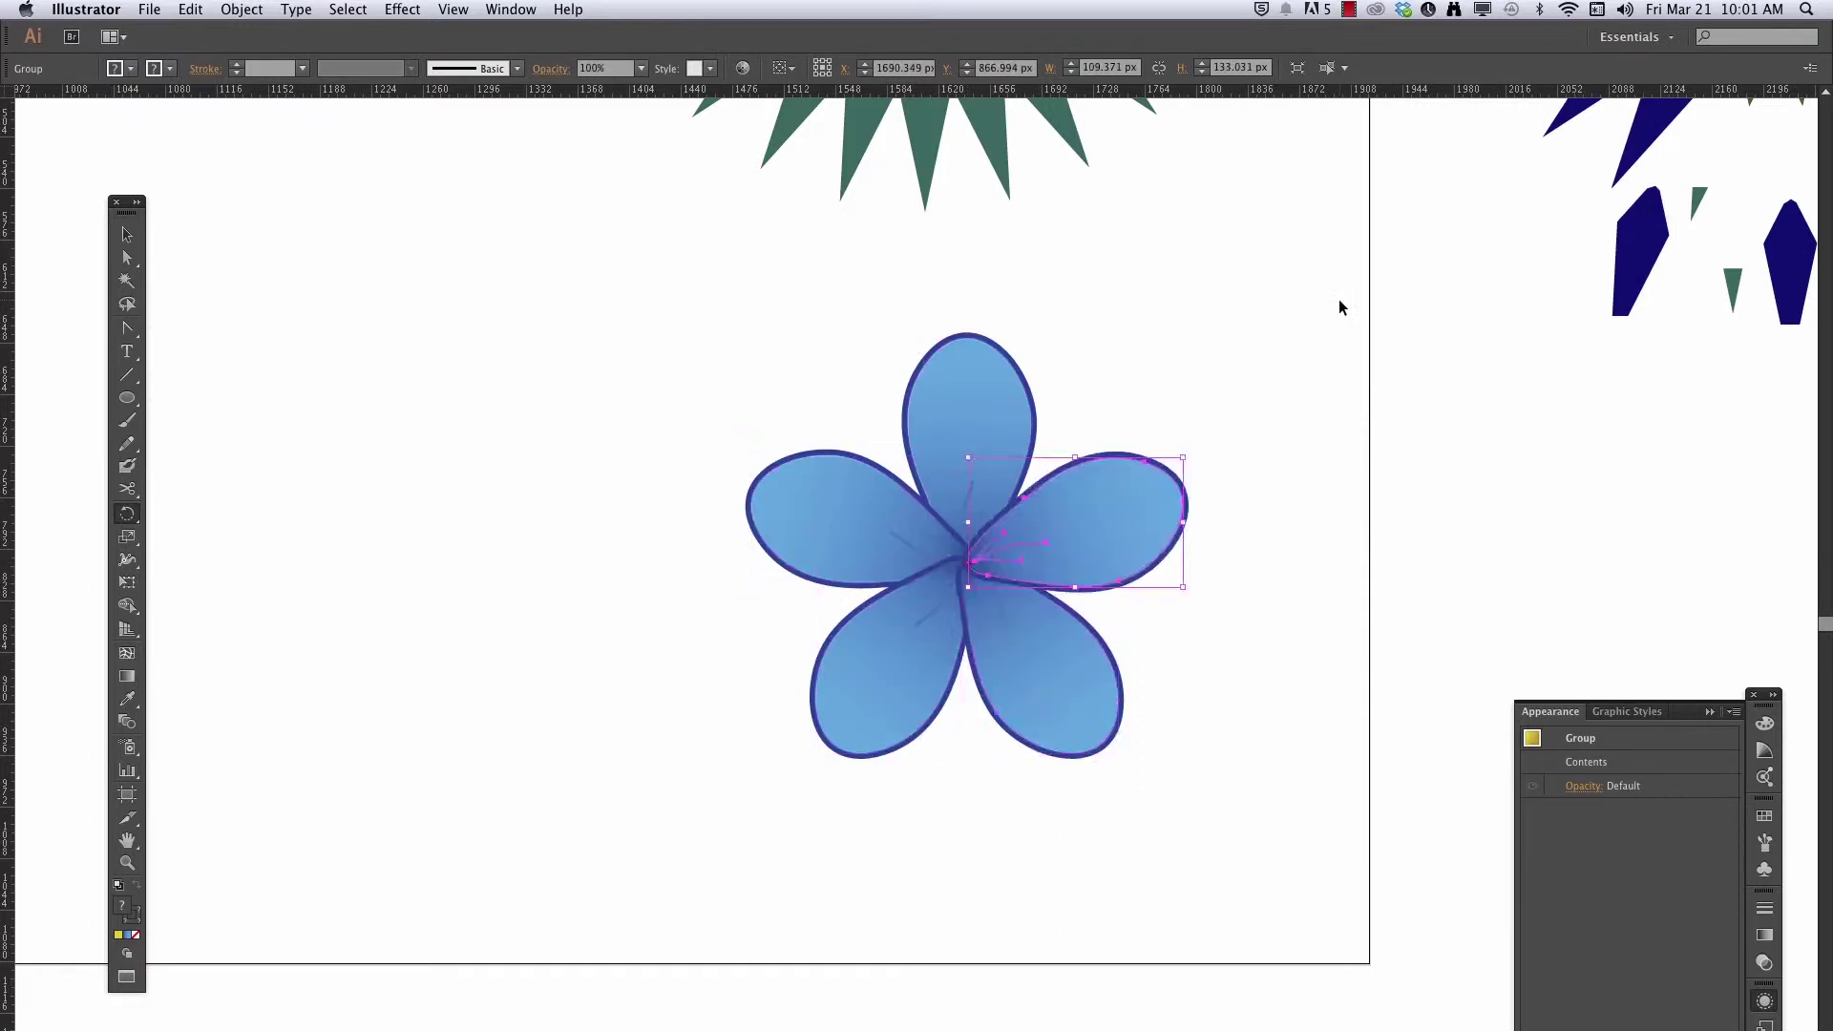
Draw a yellow-filled circle about 59 px wide from the centre of the blue flower, keeping the 4 pt blue stroke, and deselect it
click(127, 397)
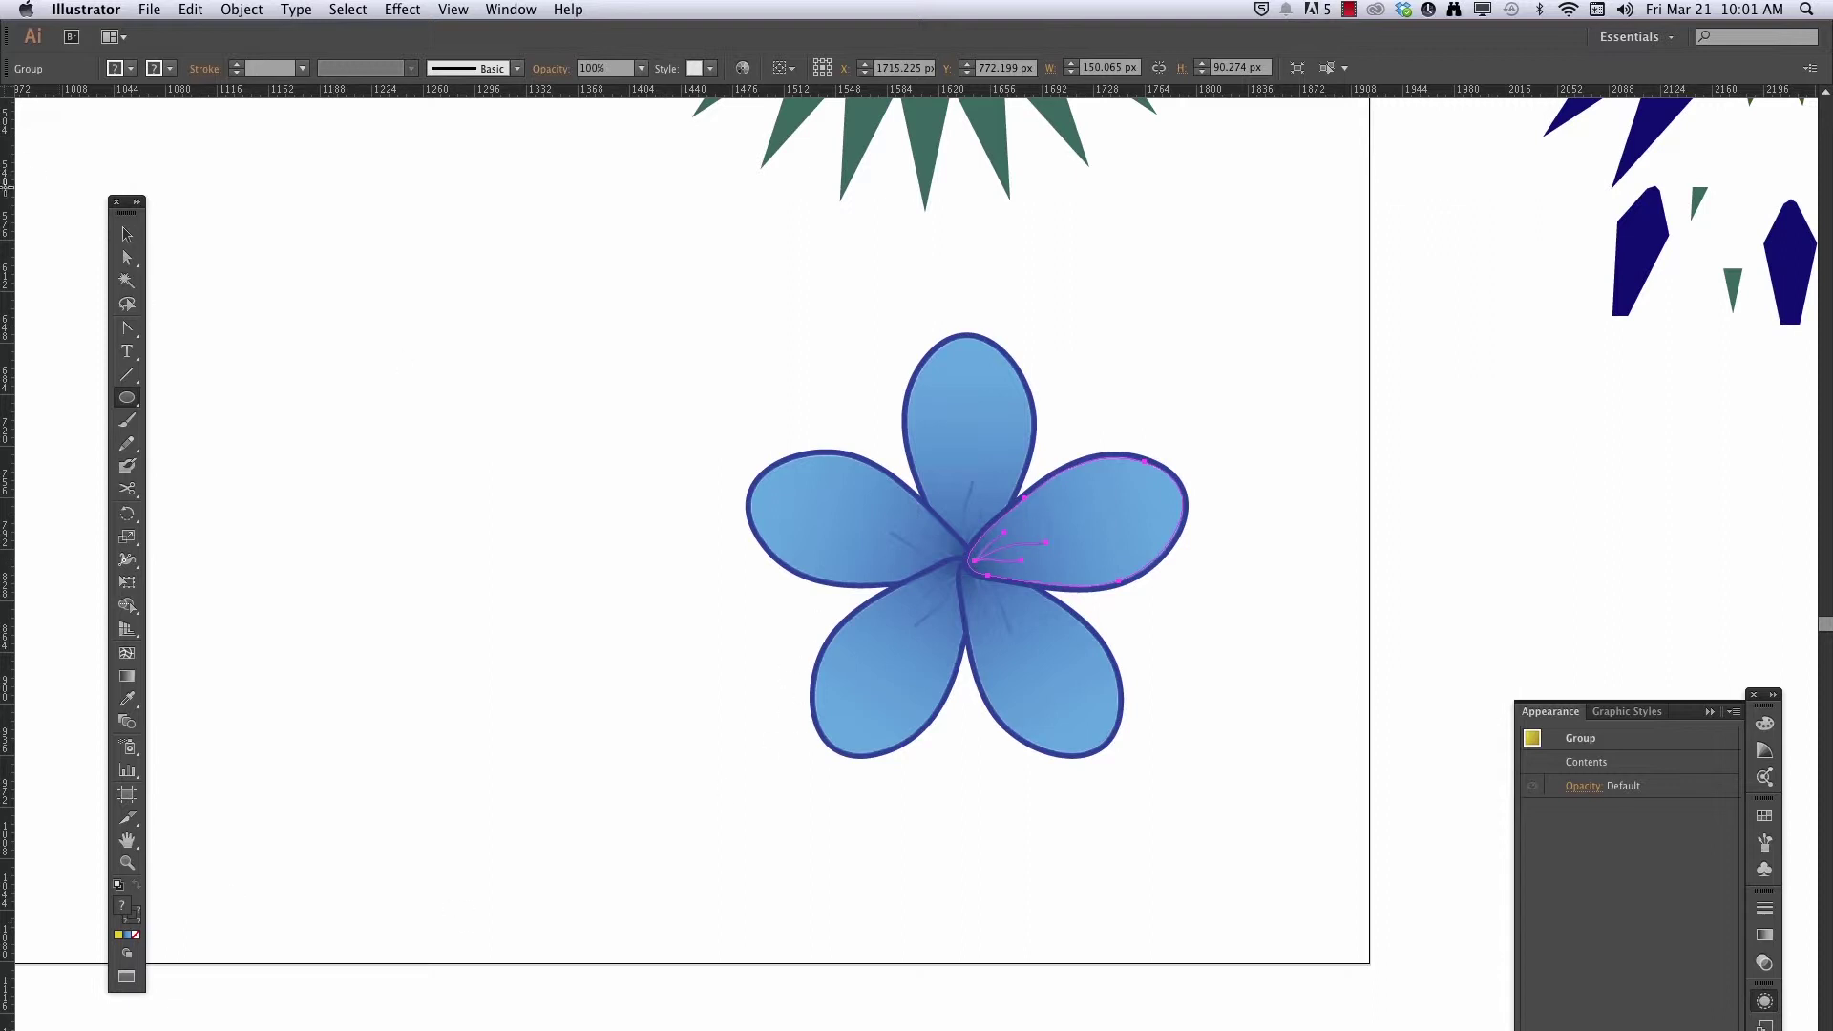
click(127, 234)
click(484, 417)
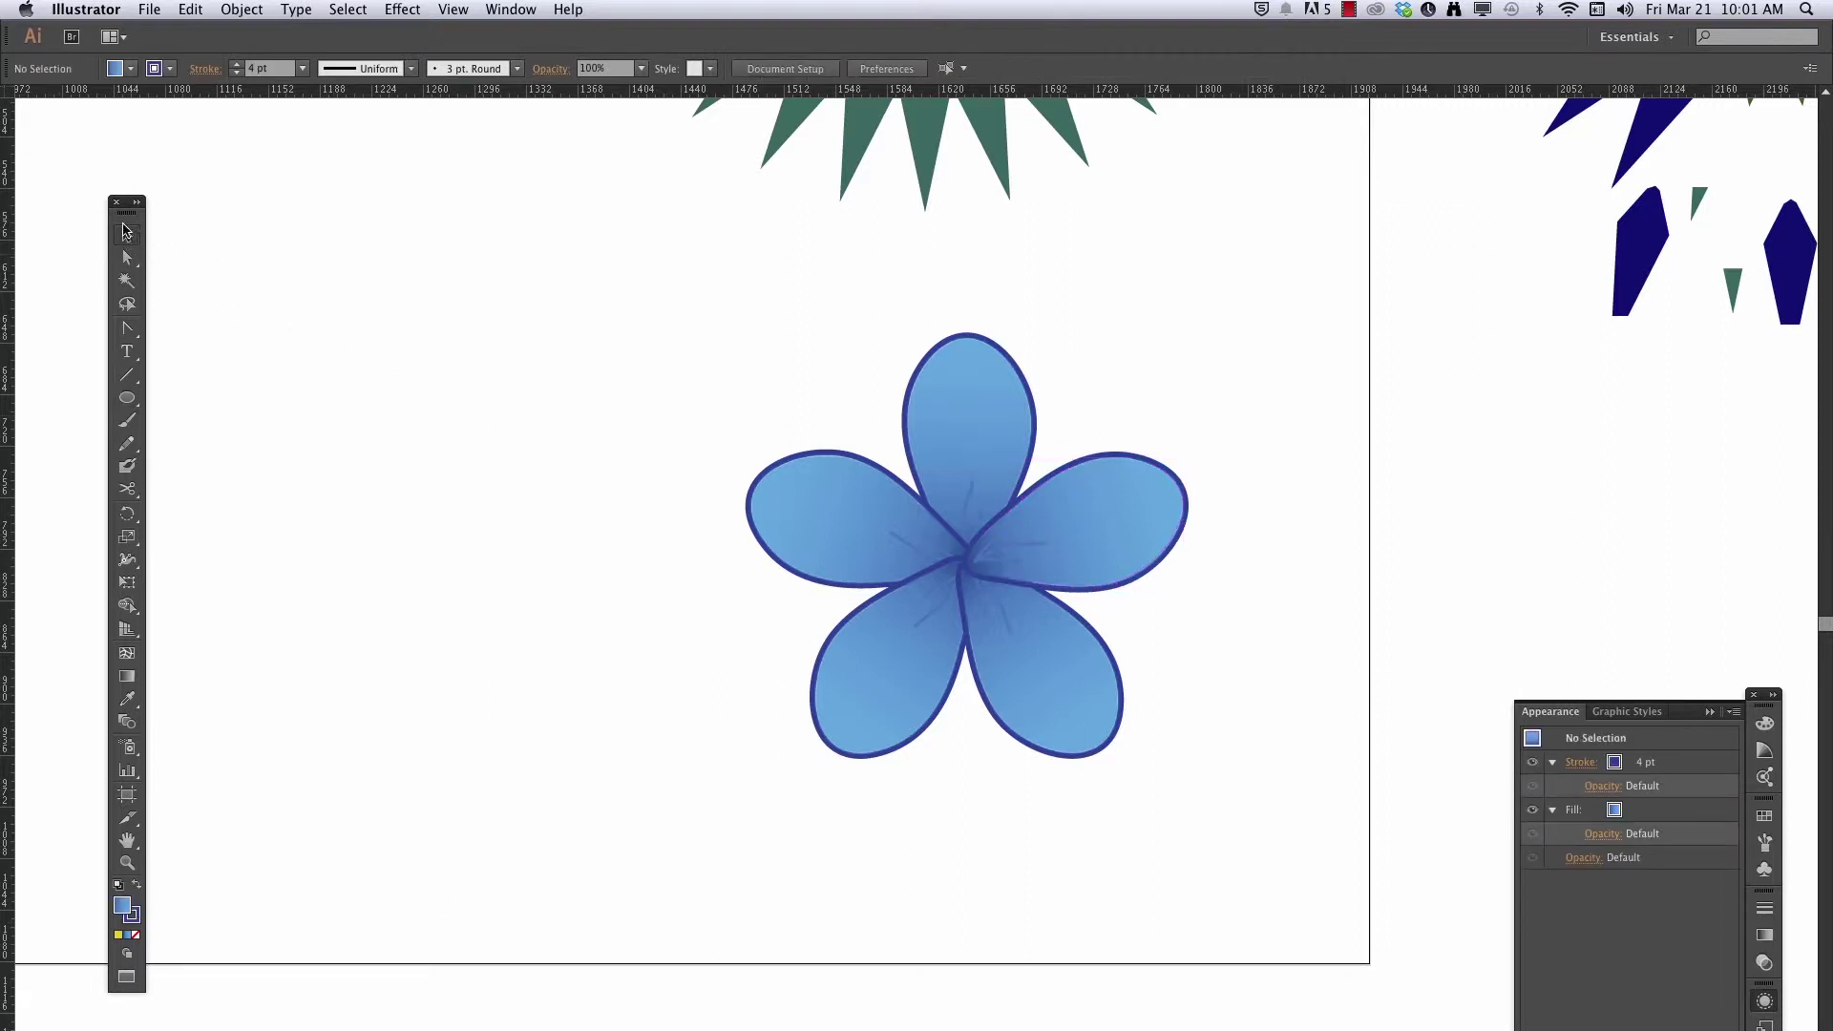
click(136, 402)
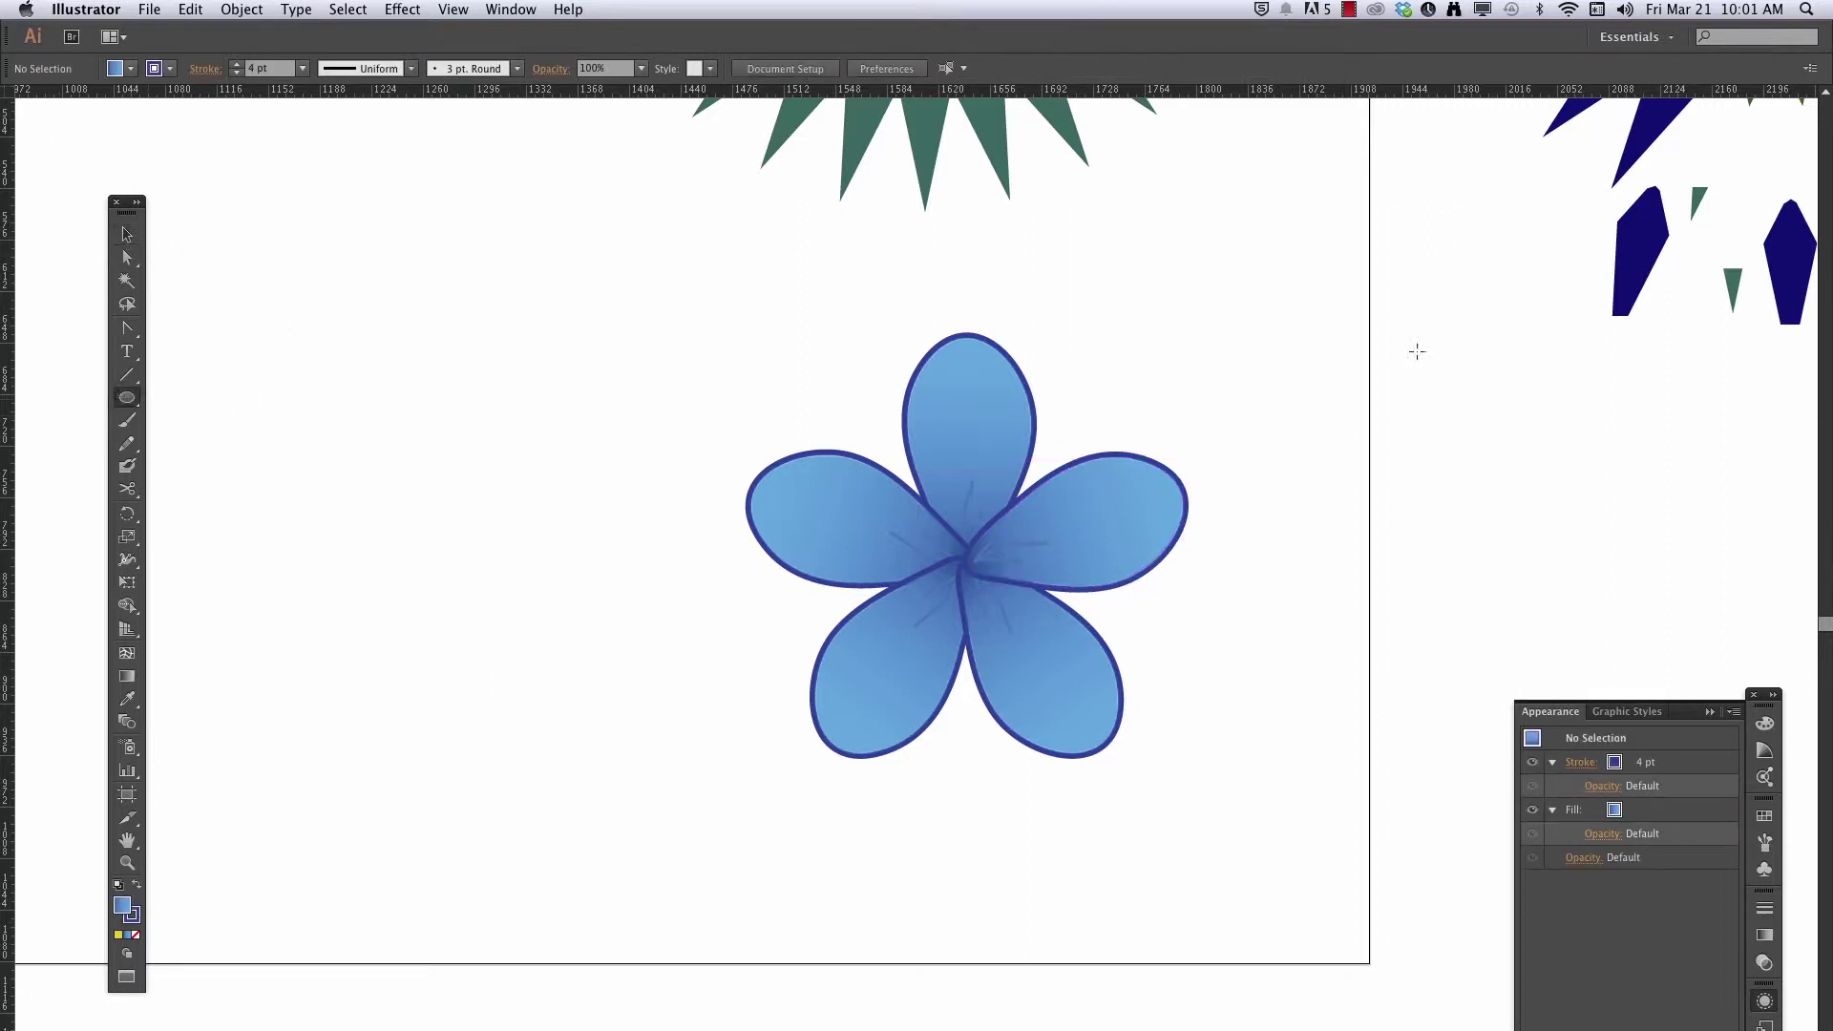
click(1764, 816)
click(1553, 868)
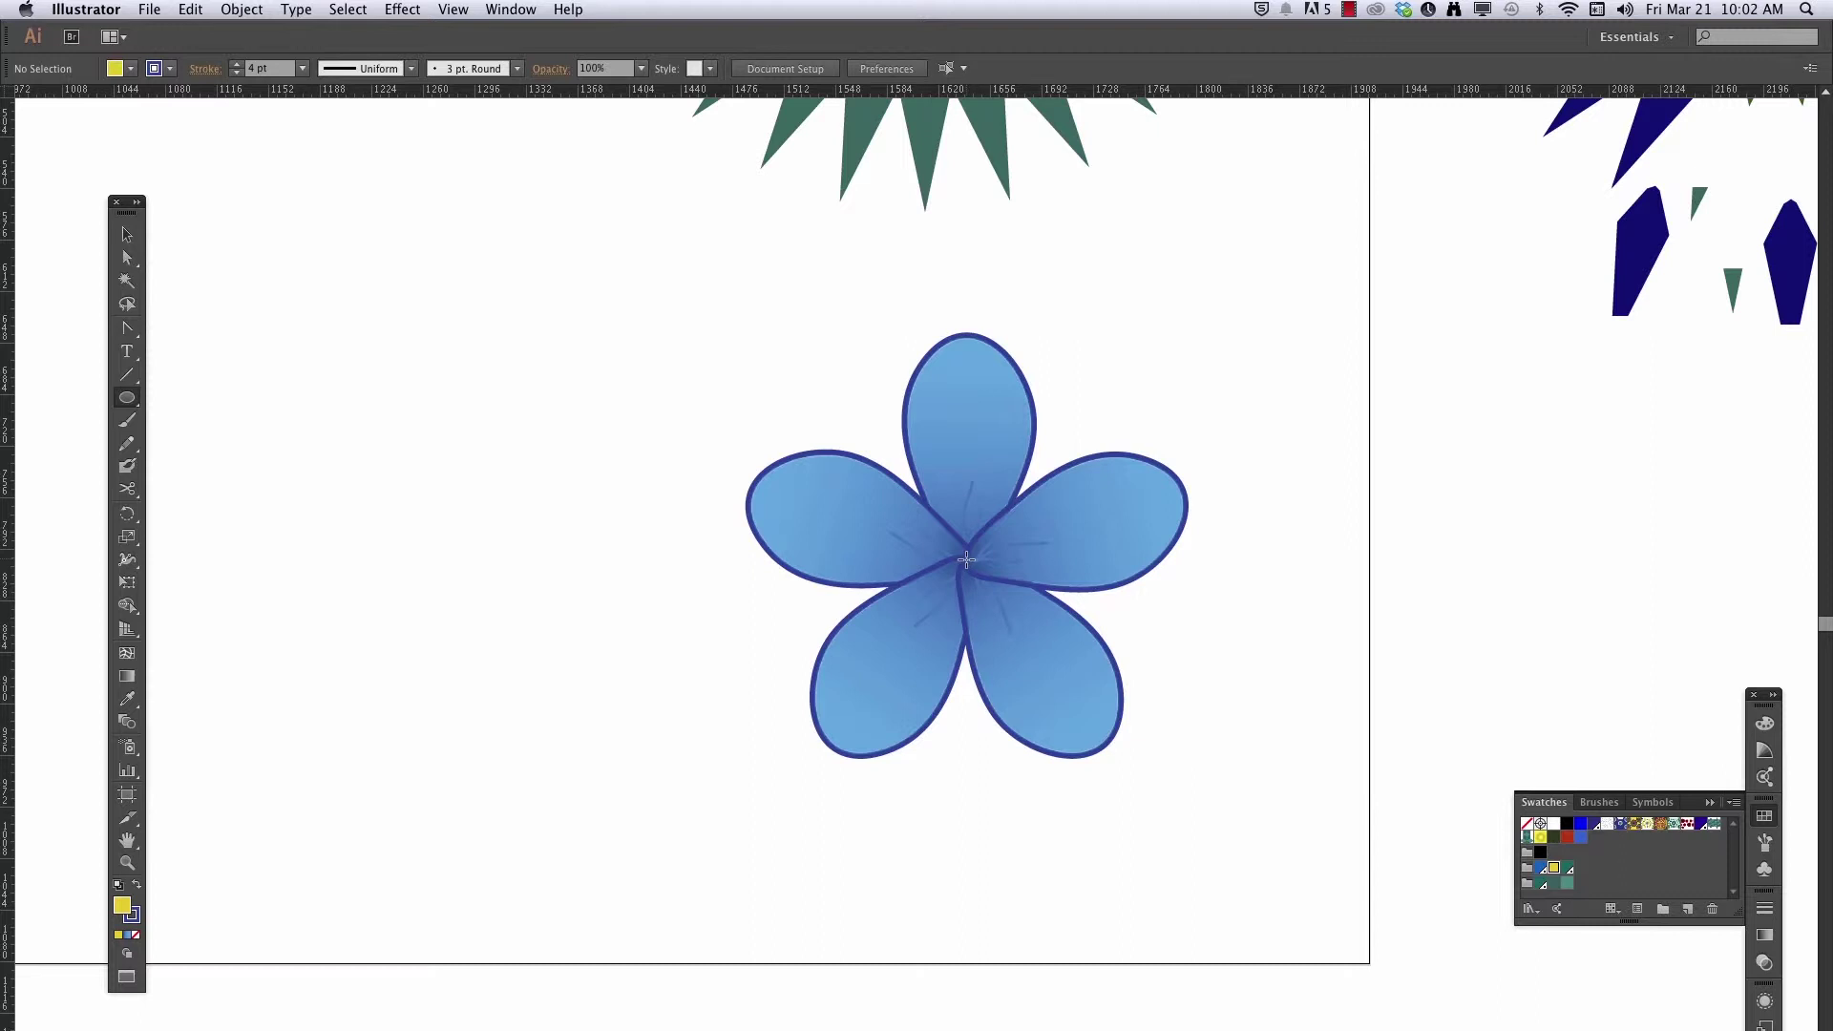
drag(966, 559, 1005, 600)
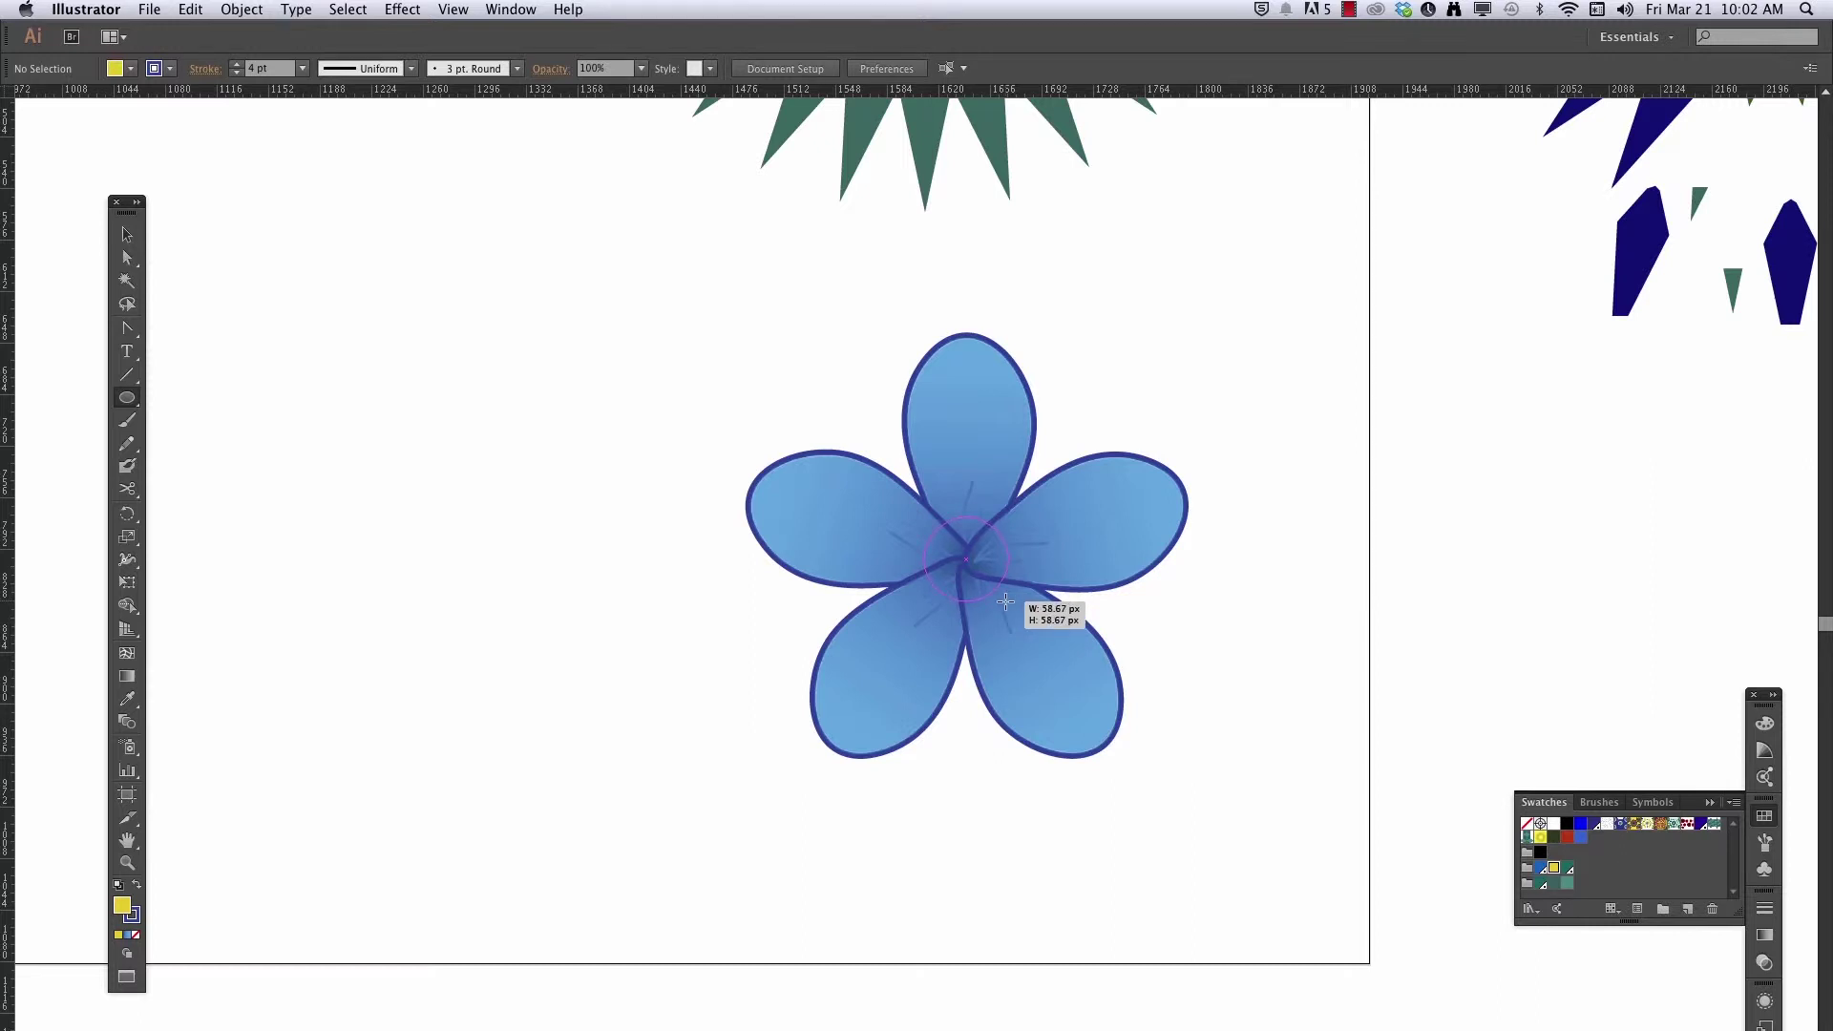
drag(1005, 601, 1006, 600)
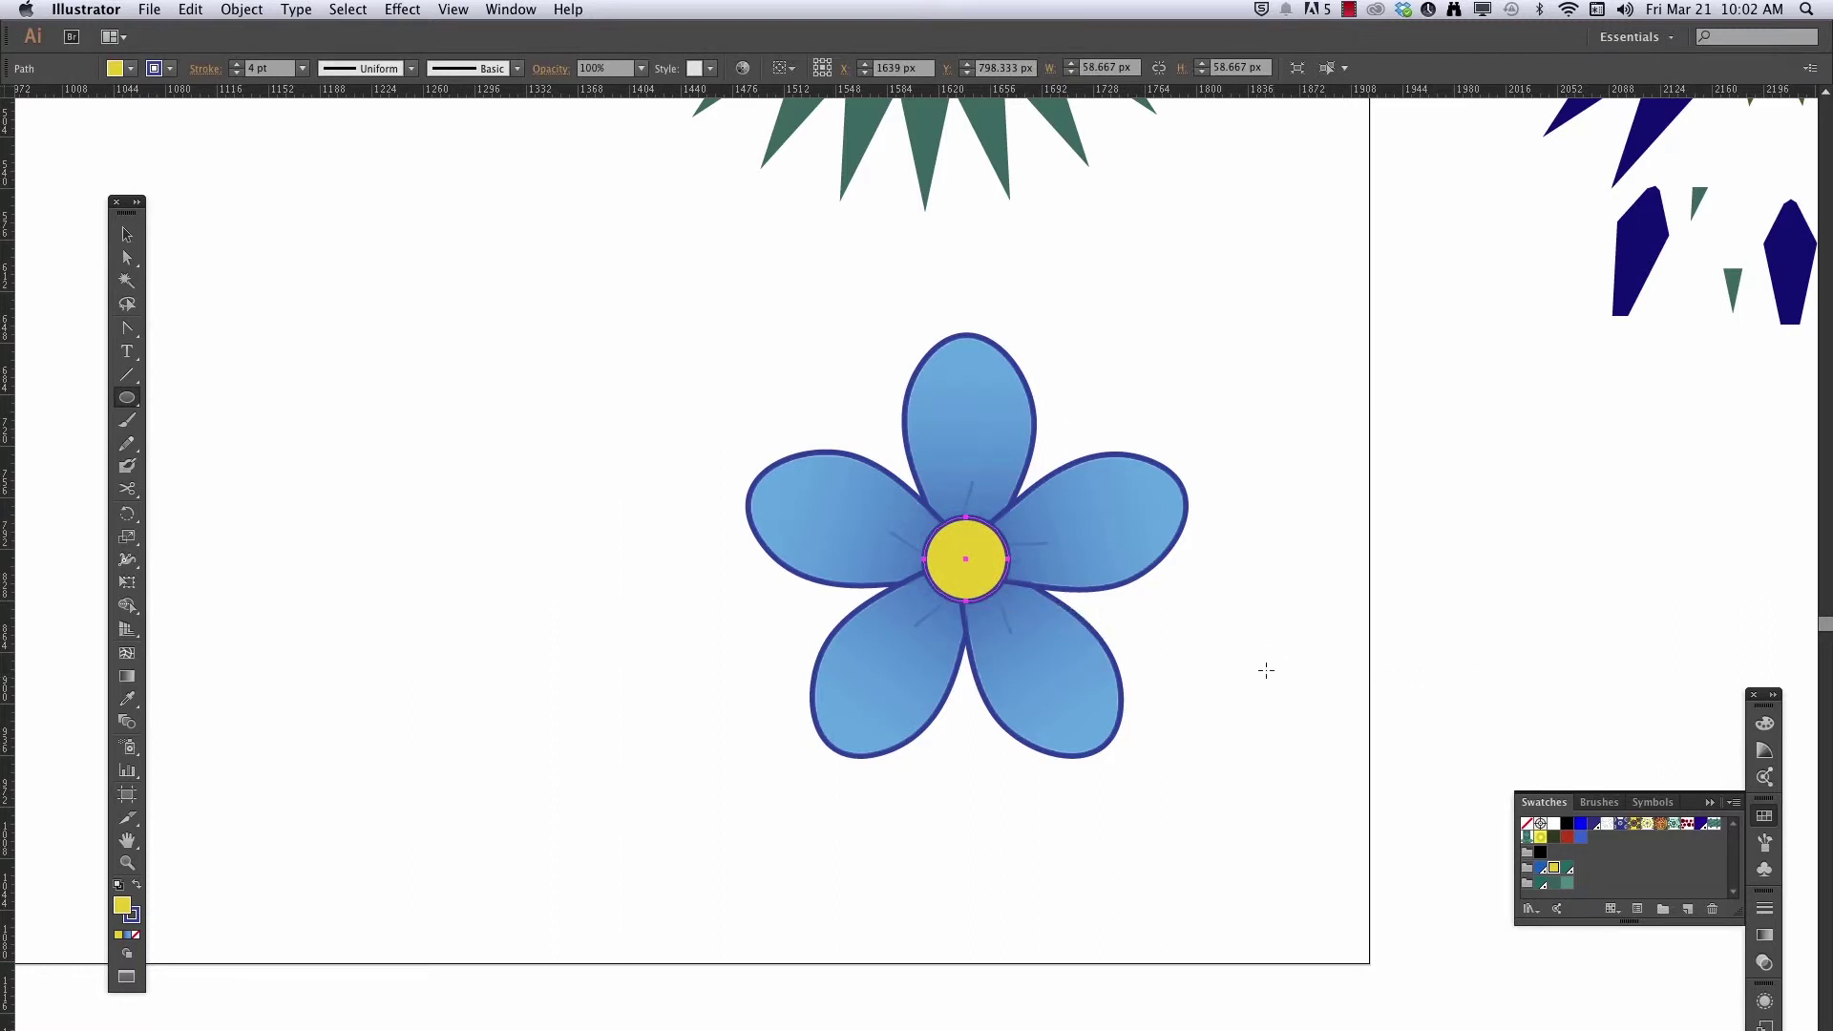
click(127, 233)
click(452, 493)
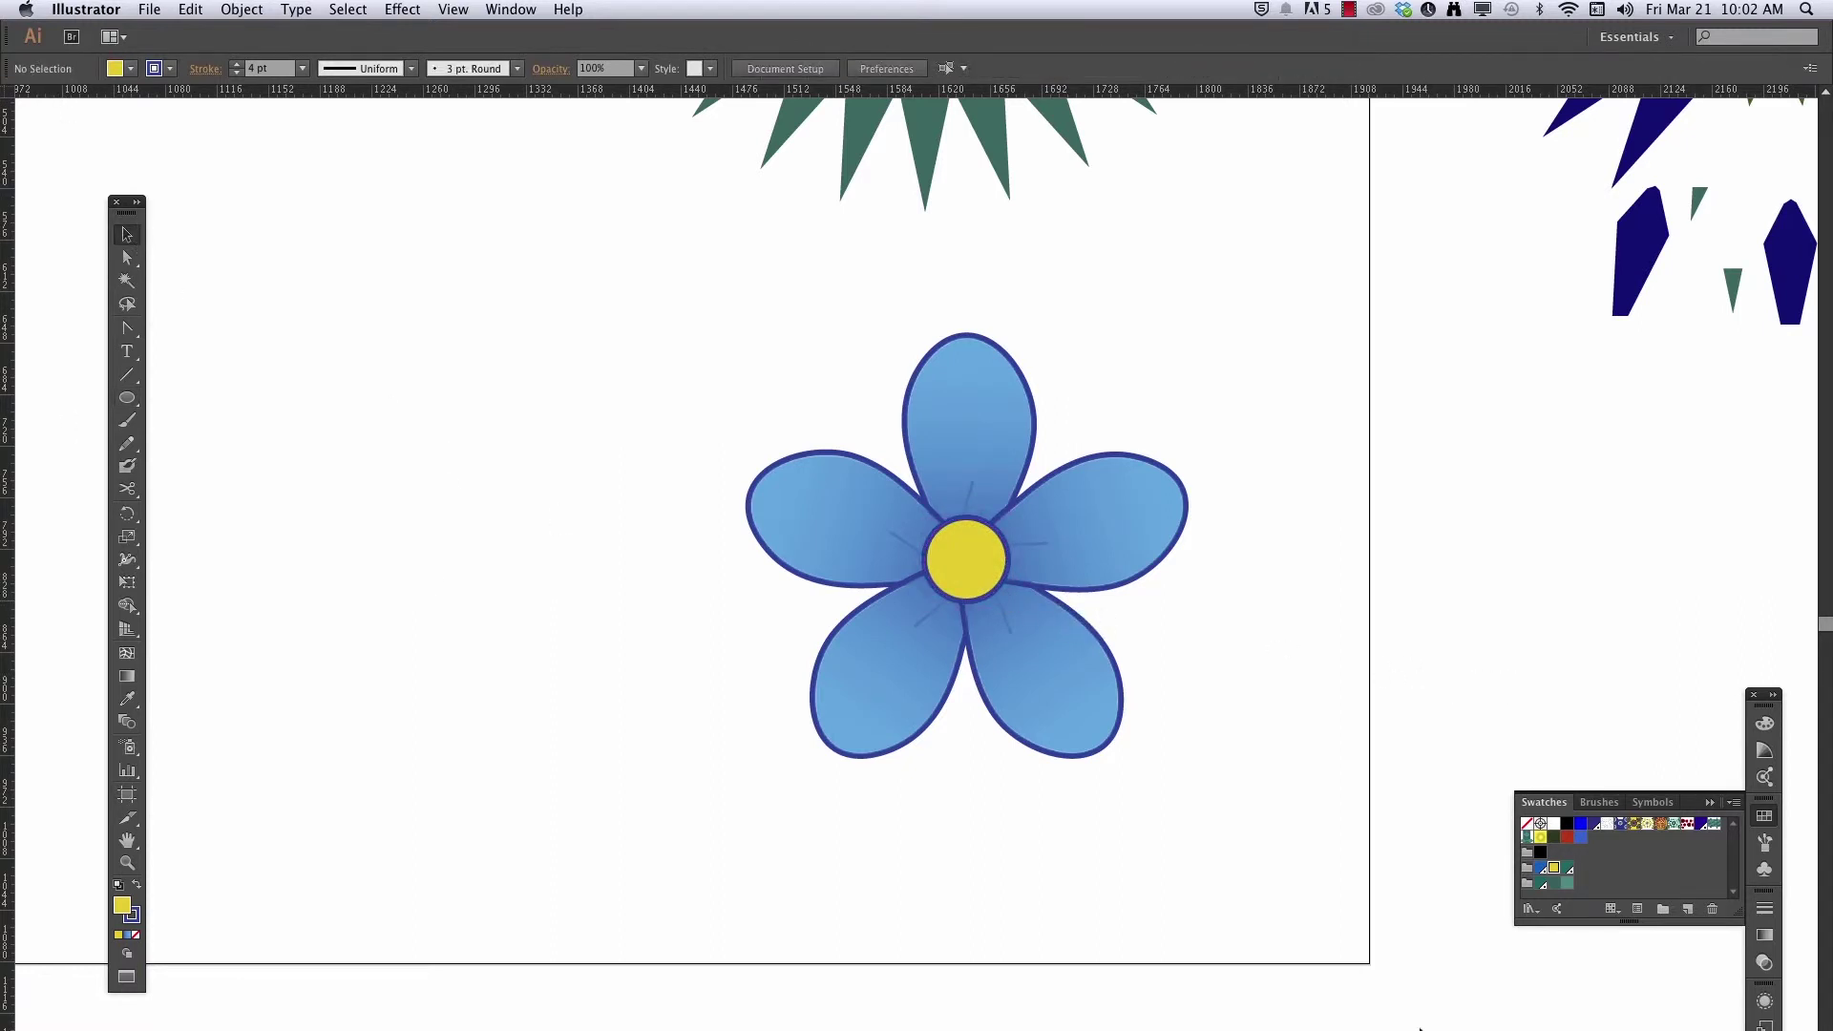
Look over all the motifs on and beside the artboard and show the document's layers
alt+super+click(1043, 745)
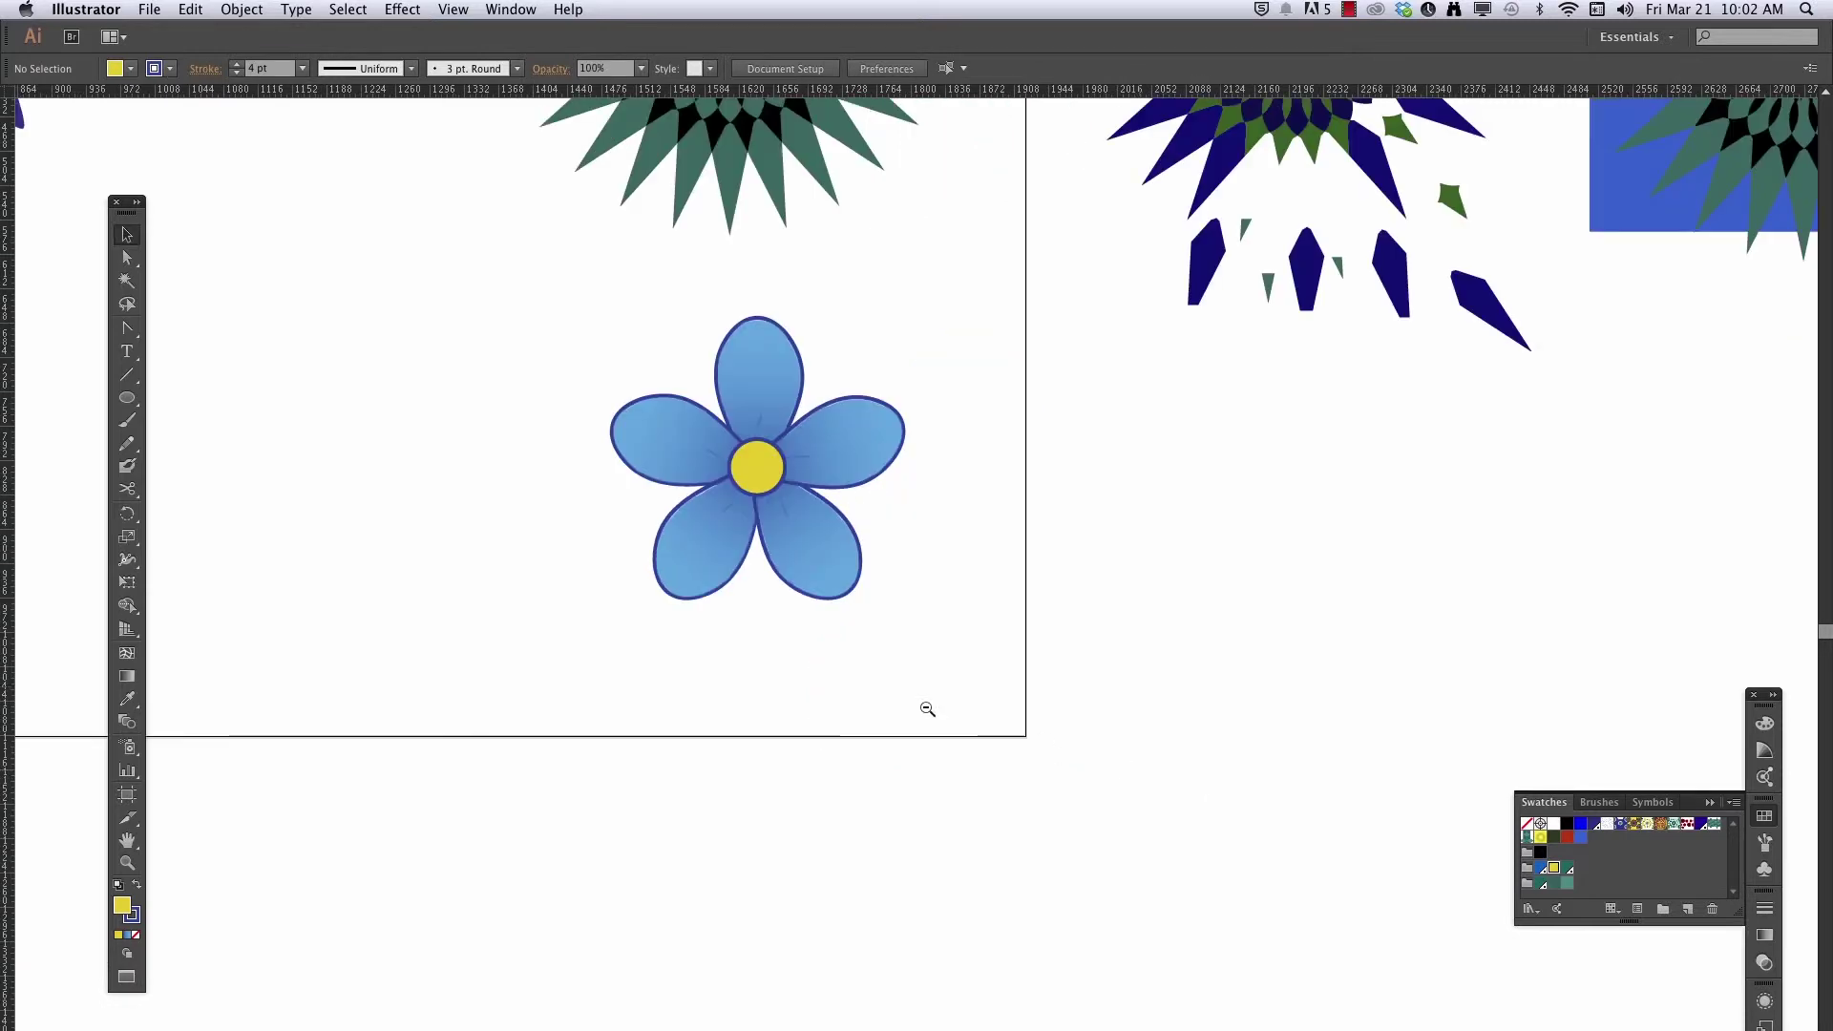
alt+super+click(715, 661)
drag(668, 495, 920, 782)
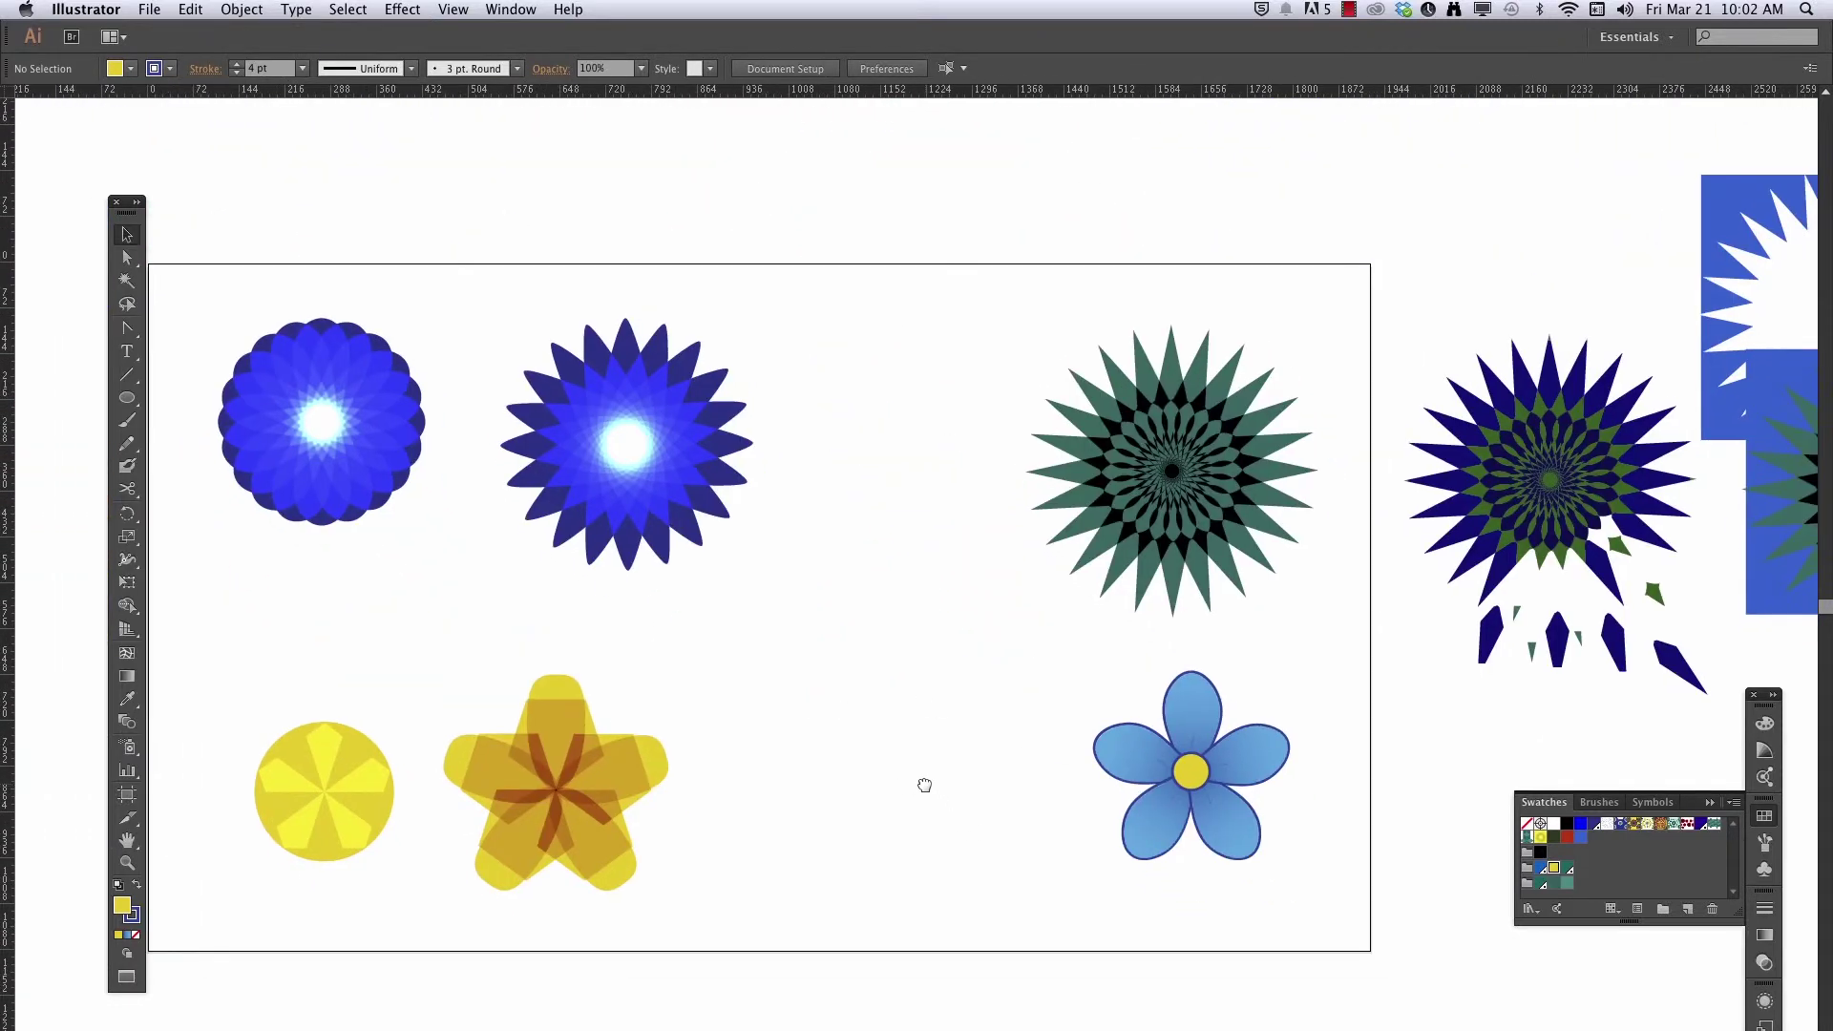
drag(1268, 573, 789, 642)
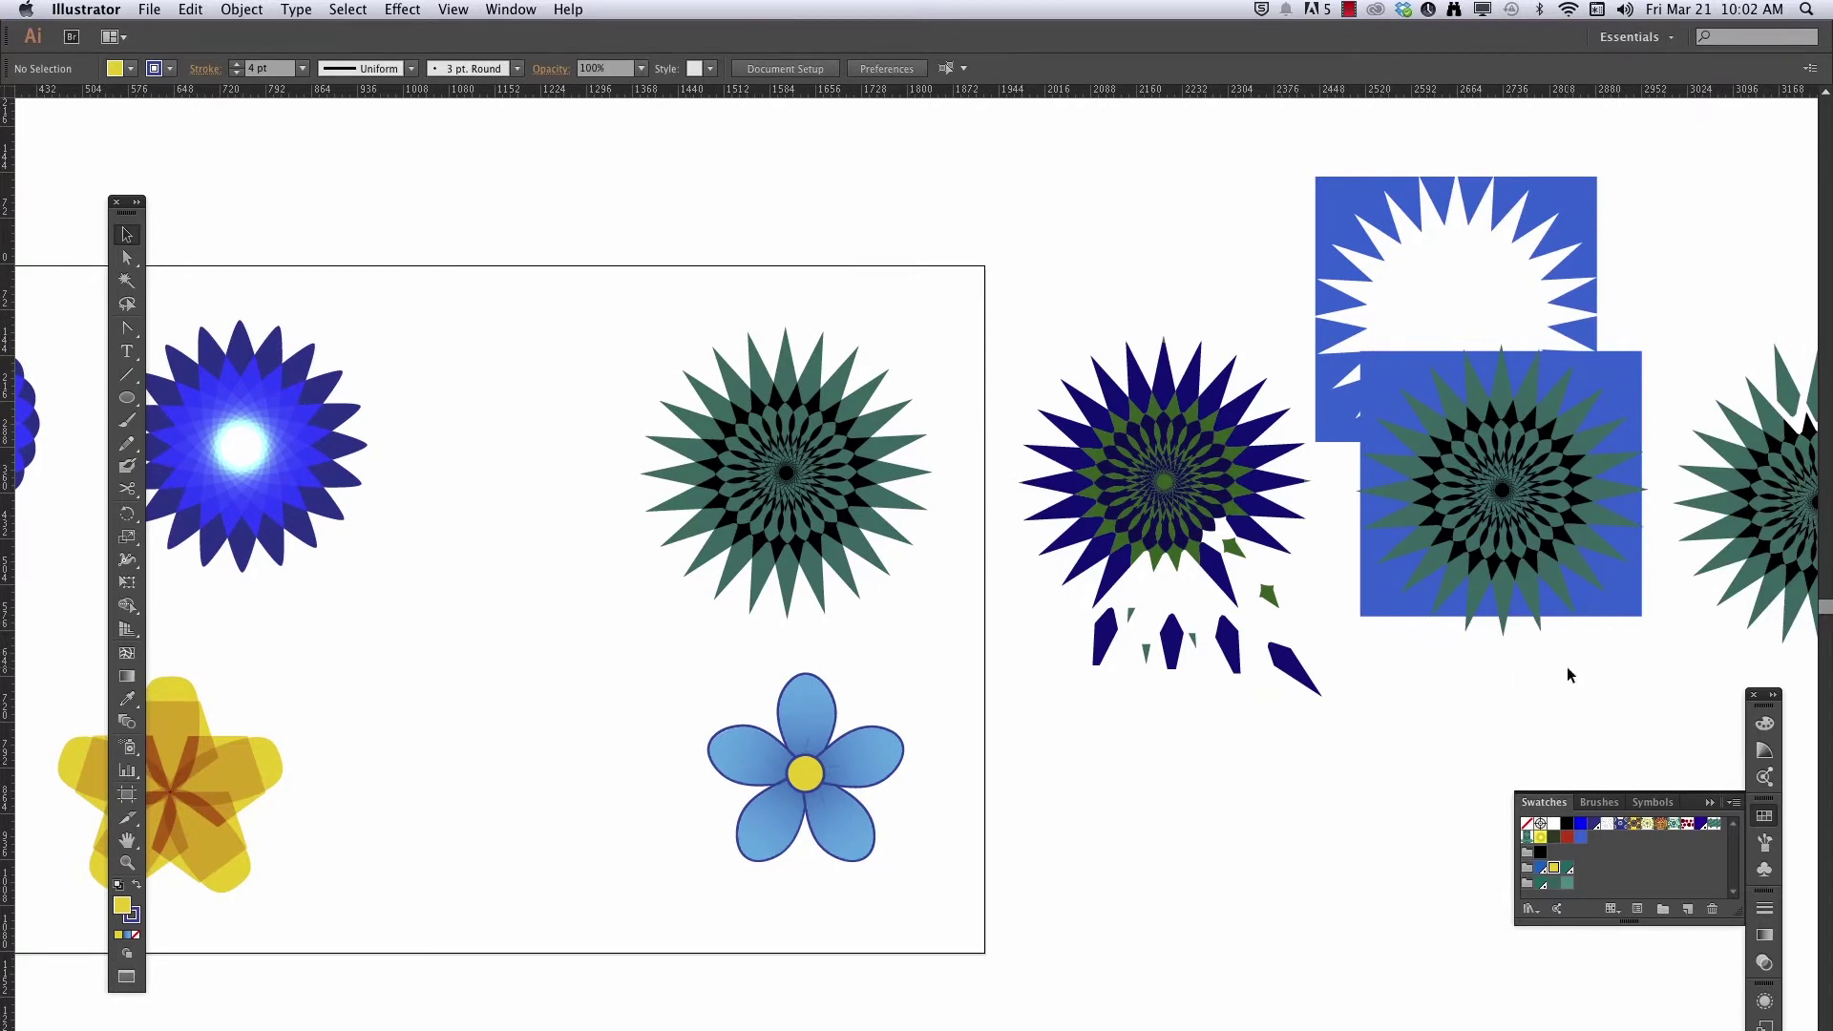
drag(495, 762, 1060, 710)
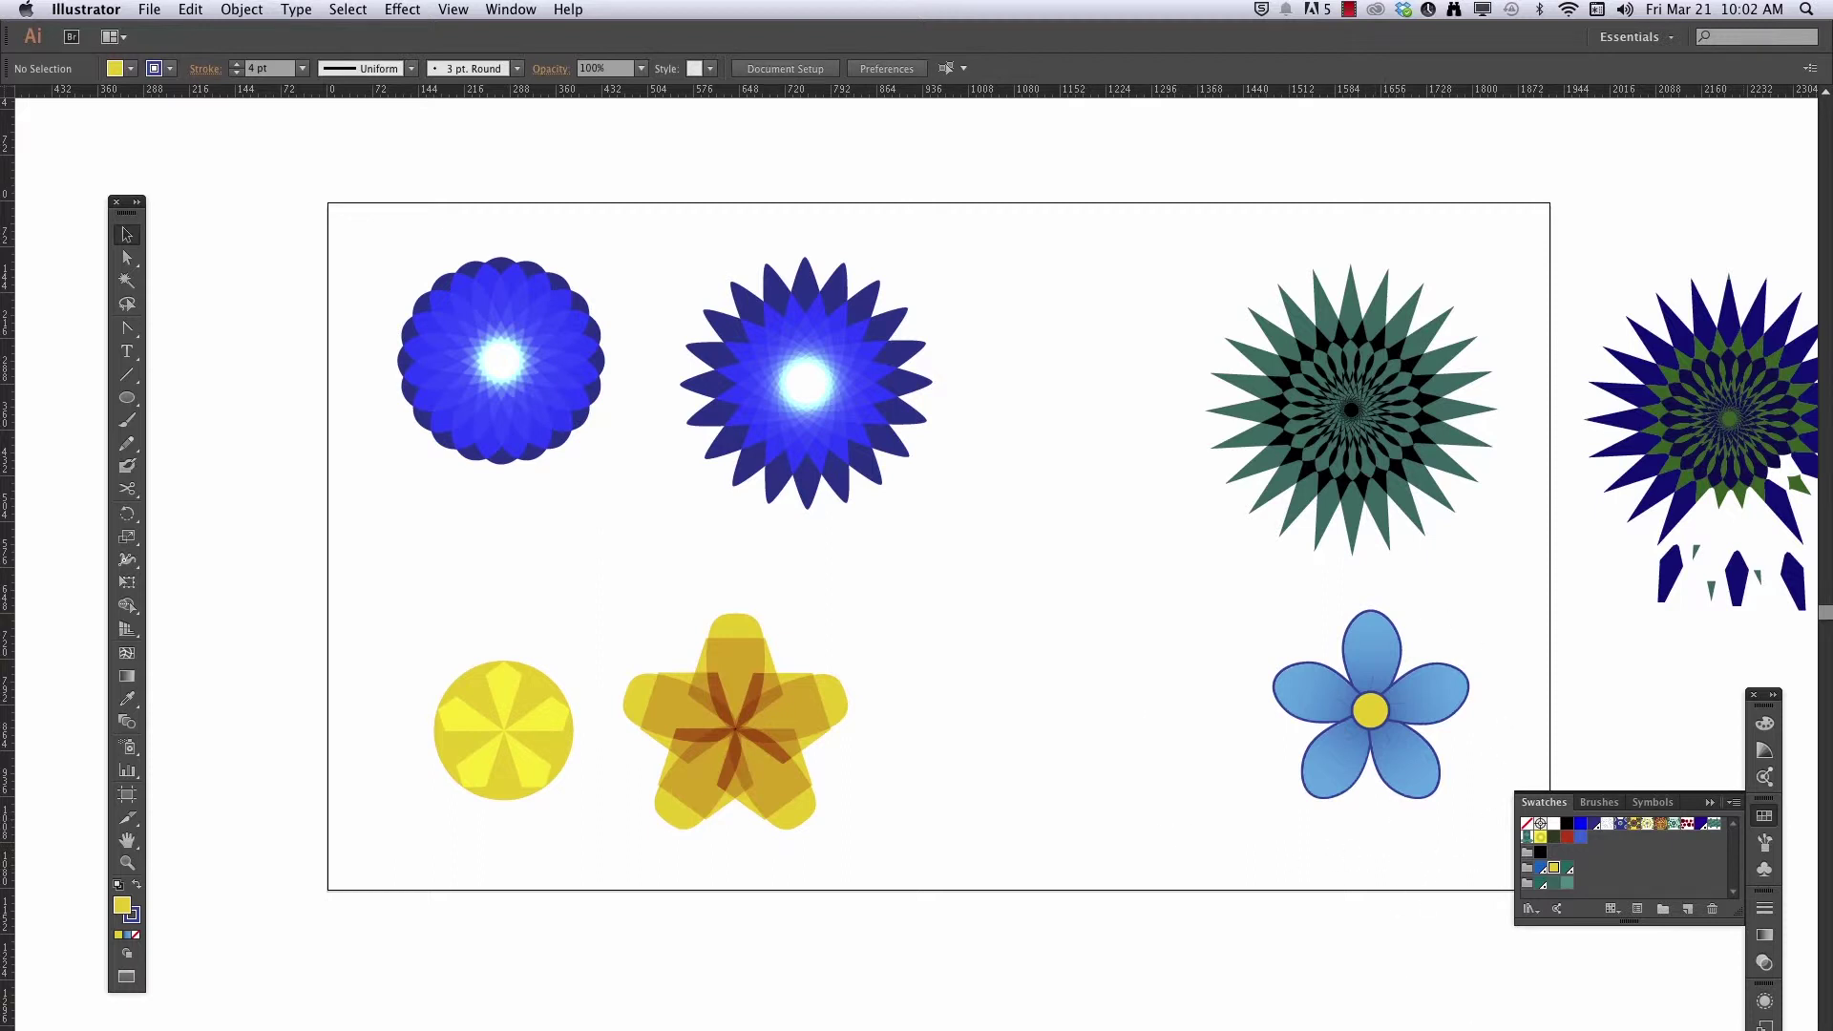
click(1764, 908)
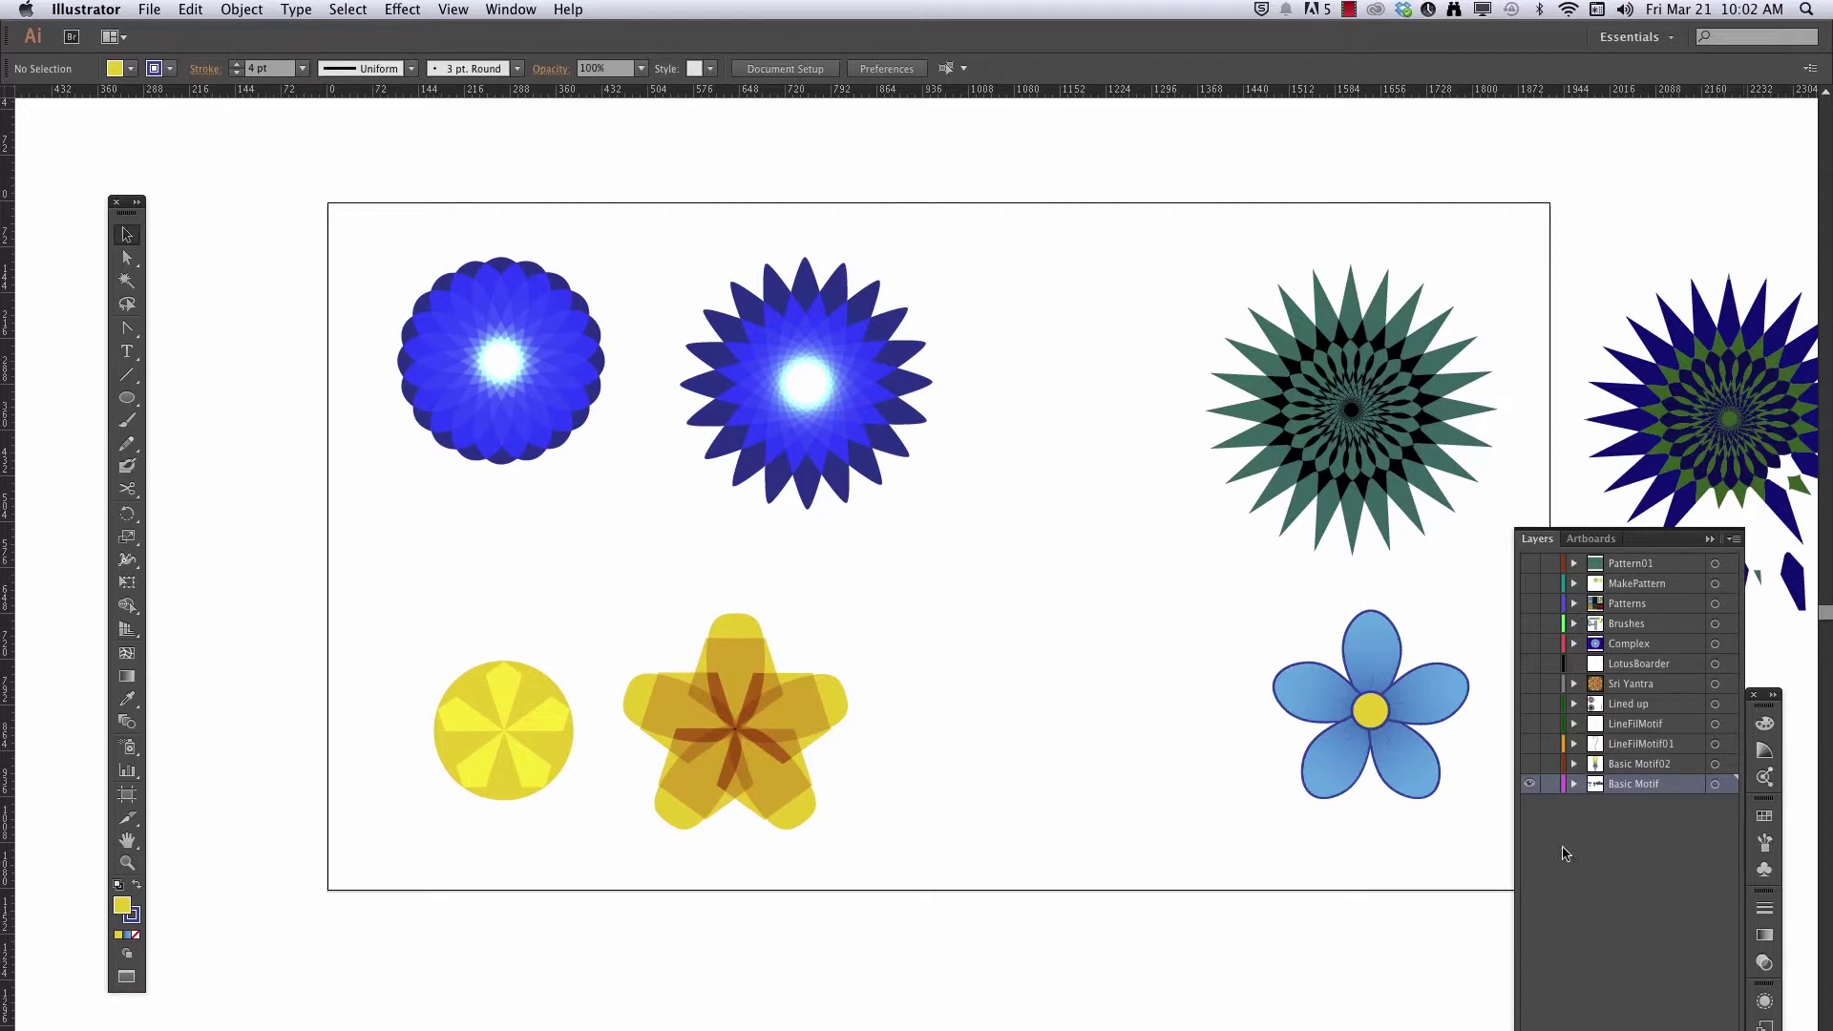
Show only the Basic Motif02 layer, move the yellow petal clear of the blue motif, and deselect it
alt+click(1530, 764)
click(1709, 538)
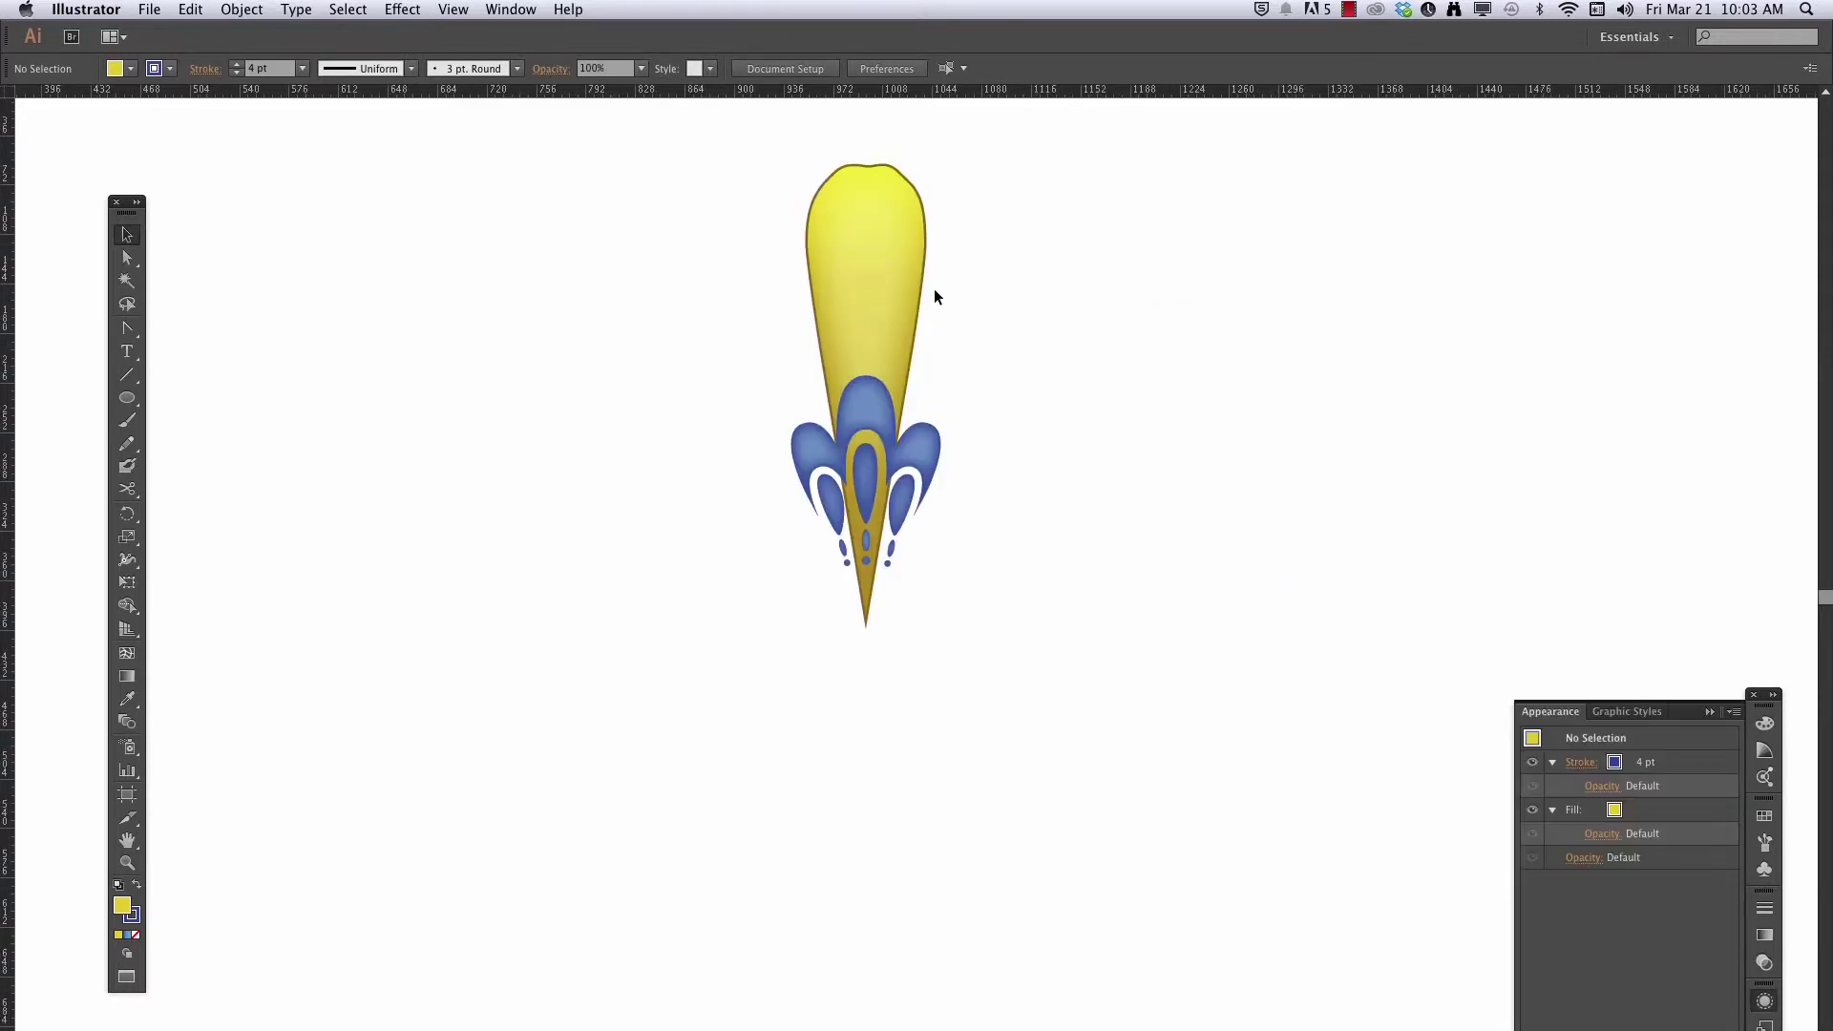
click(903, 287)
drag(893, 289, 1165, 311)
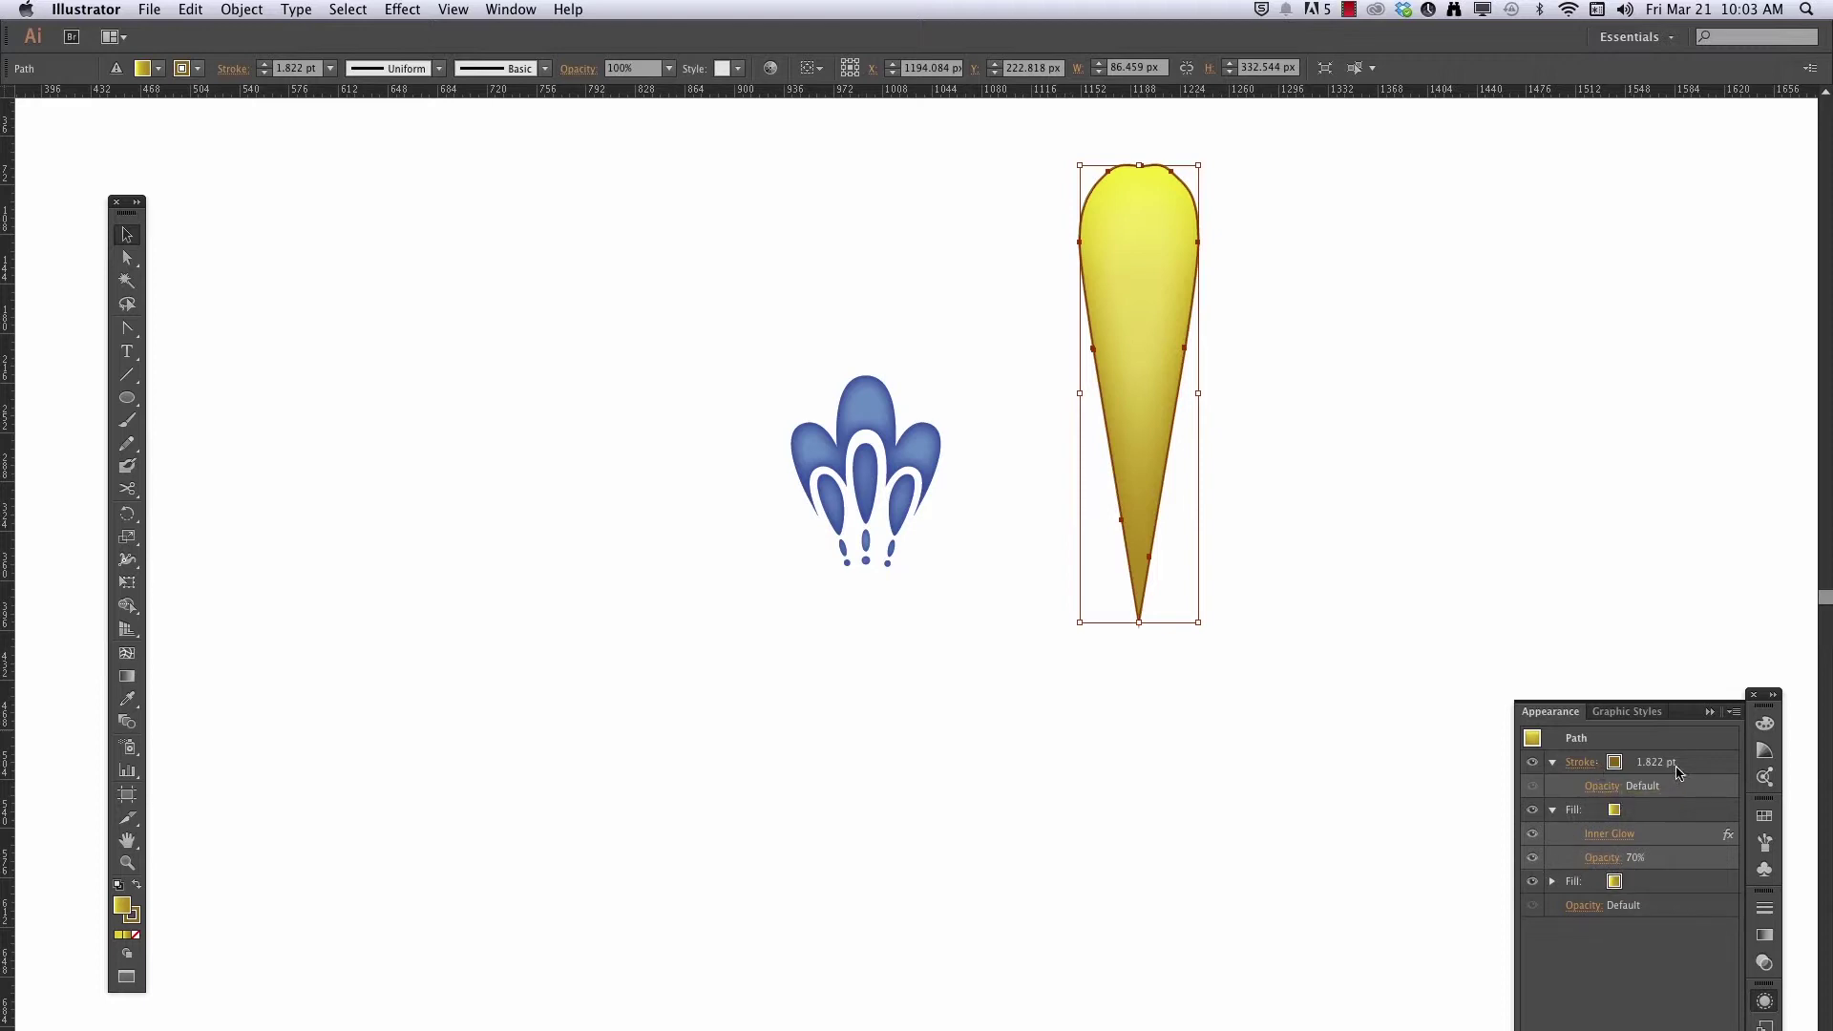
click(1184, 511)
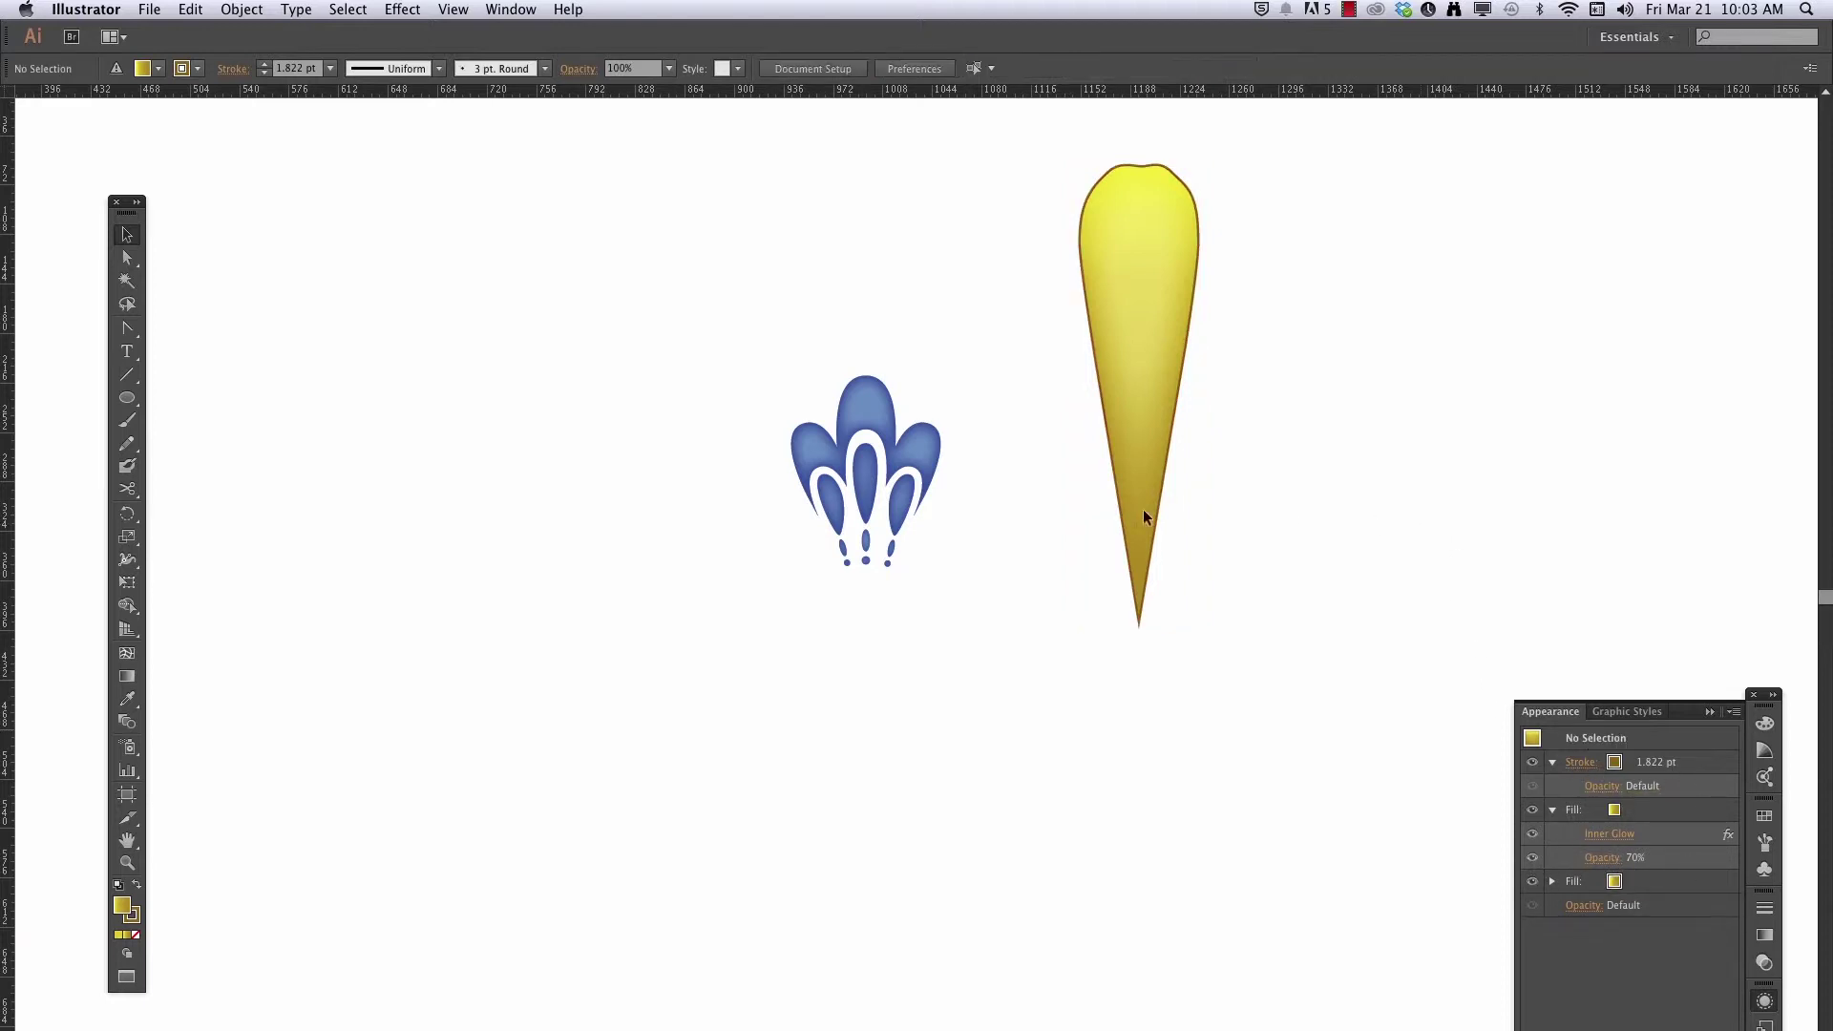
Isolate the blue motif group, examine the large shape's fills and Inner Glow effect, and leave isolation mode
click(923, 451)
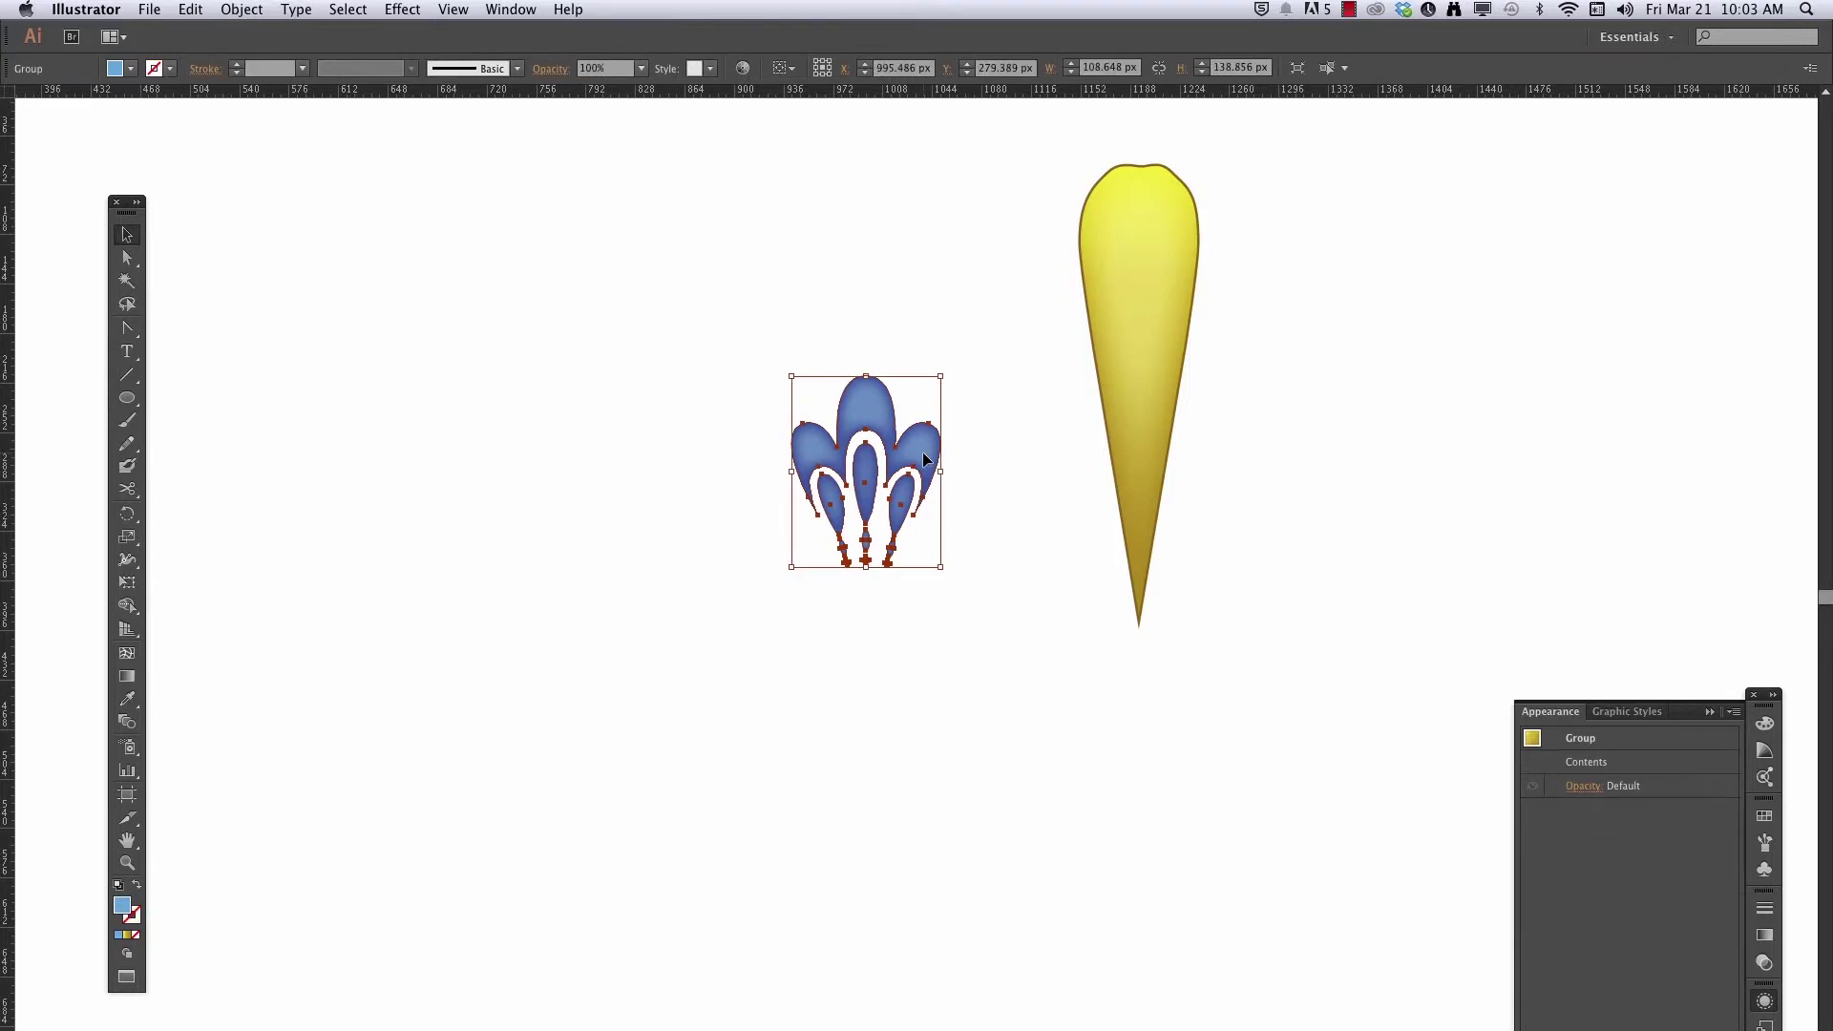
double_click(922, 450)
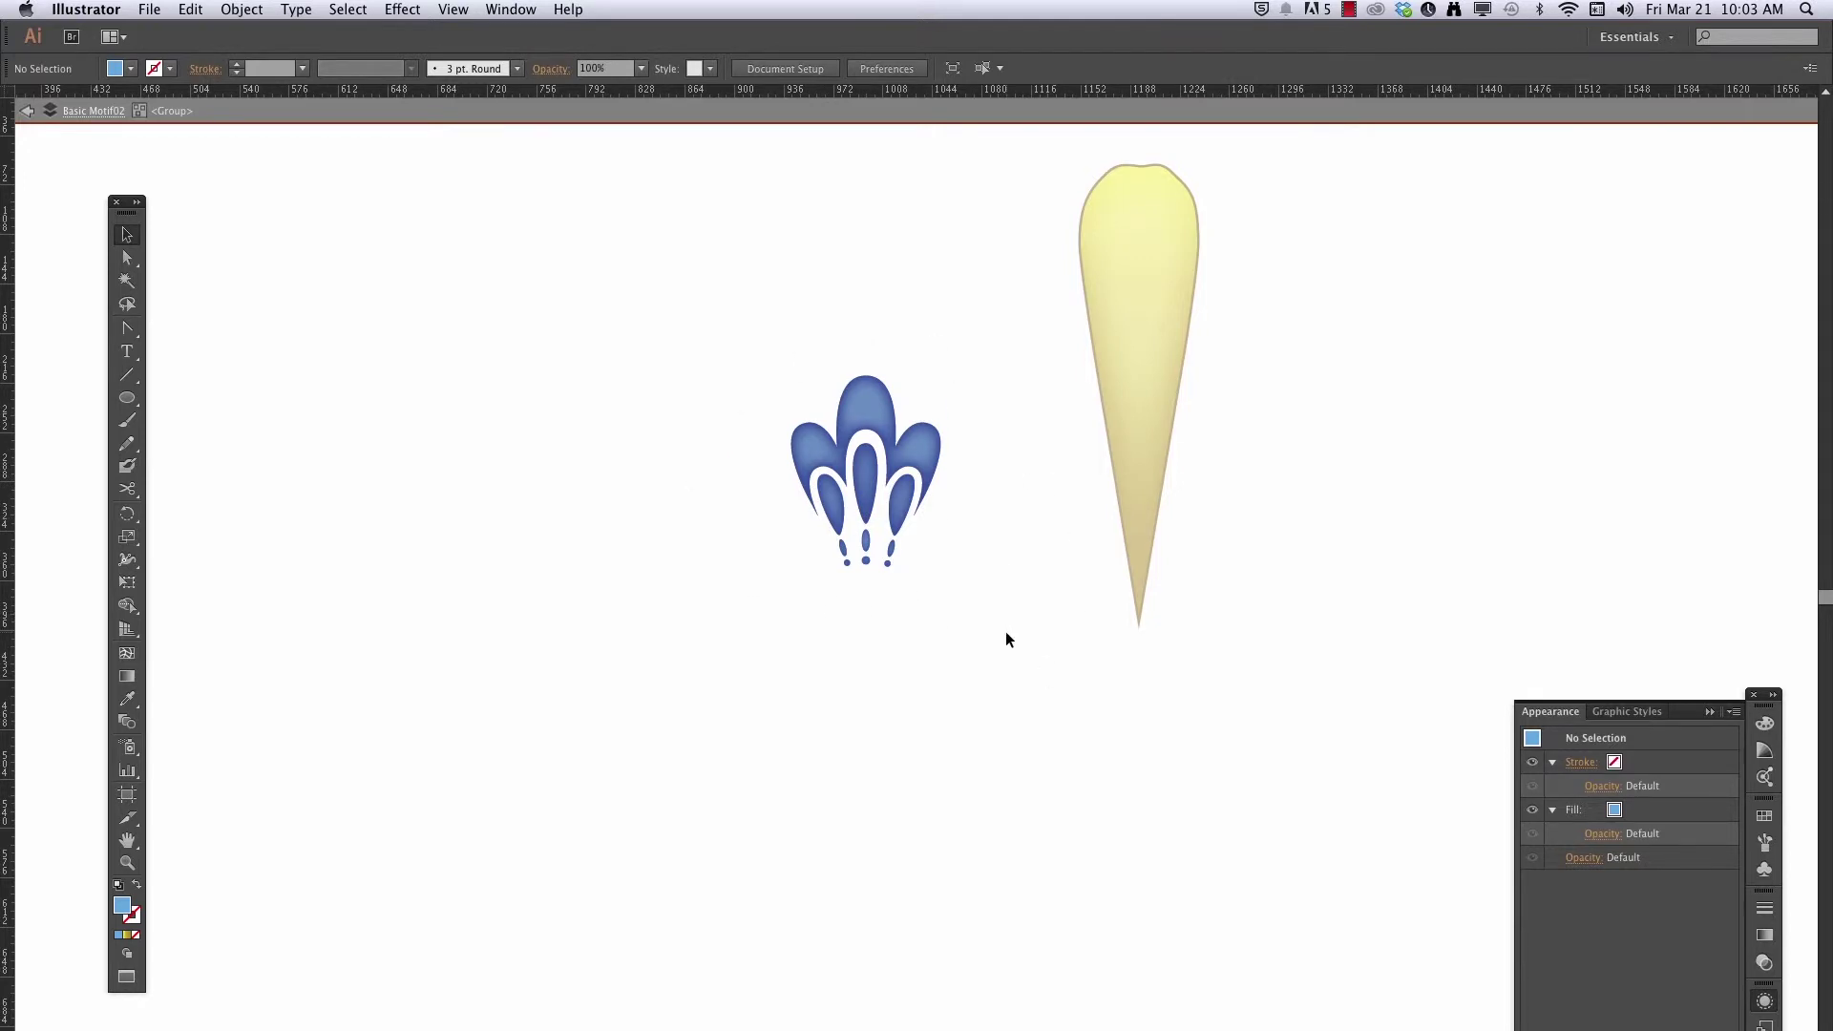
click(880, 405)
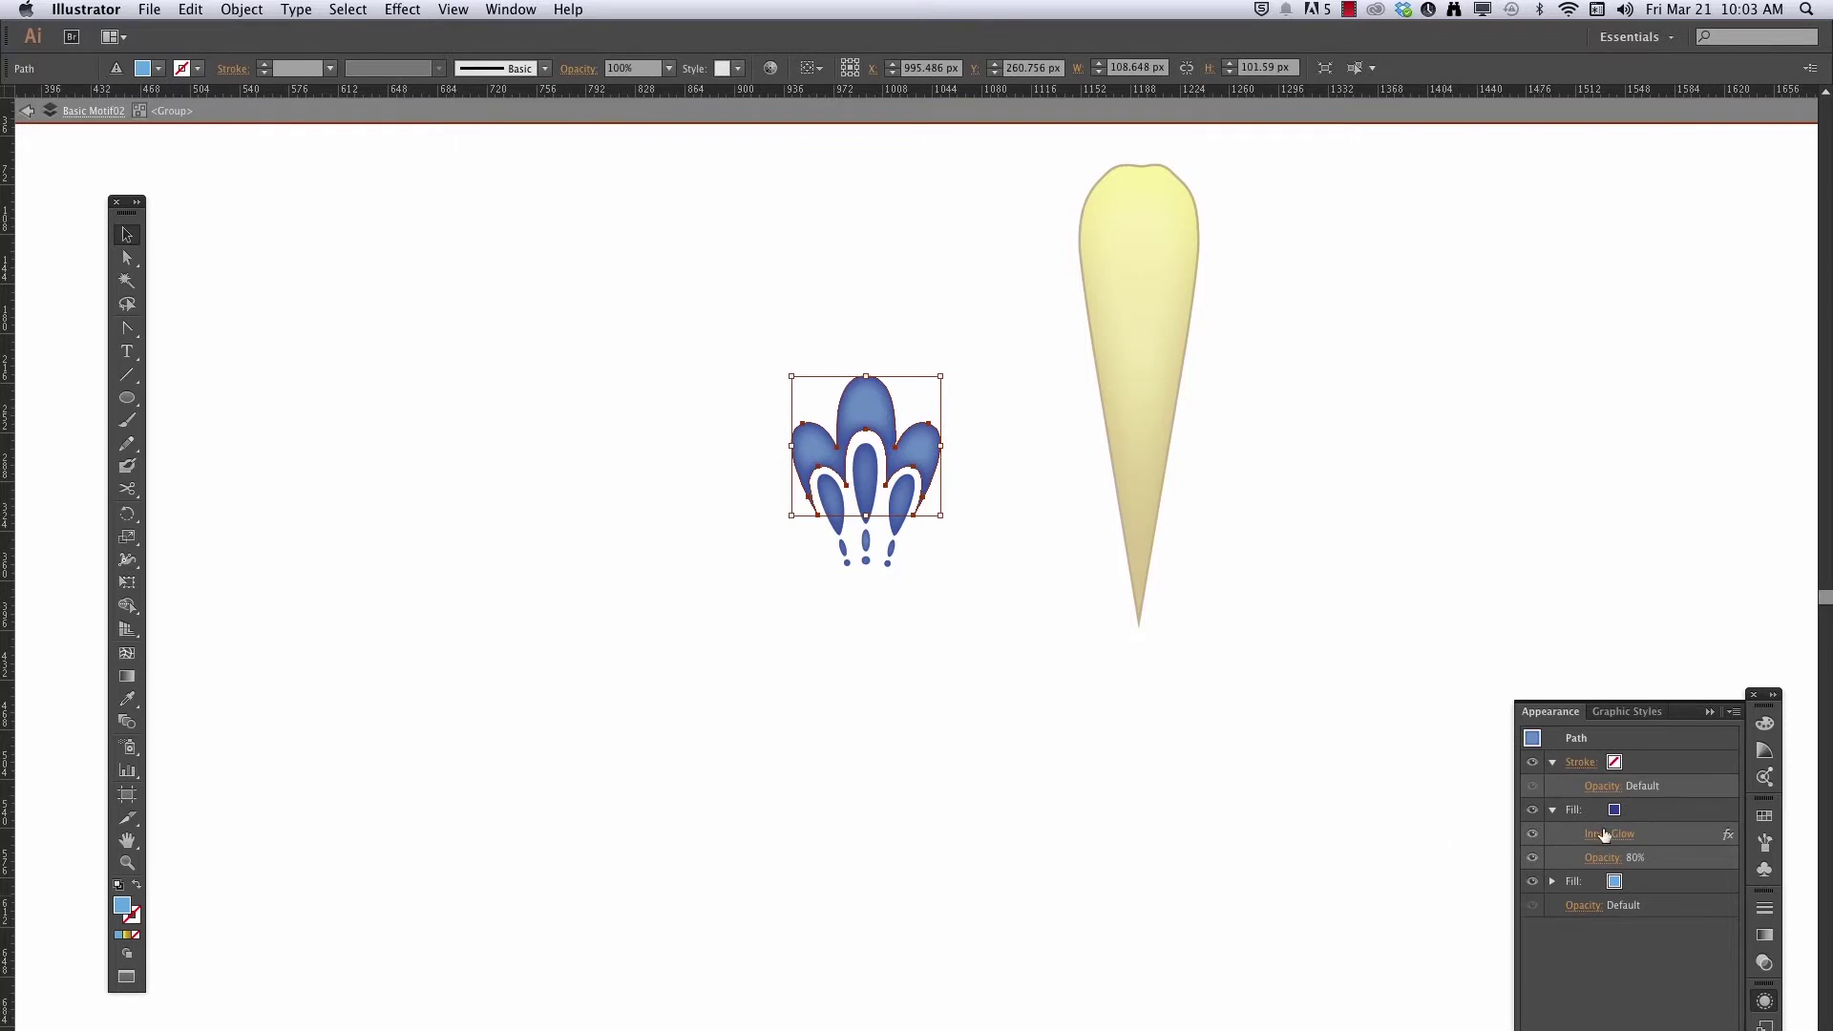
double_click(1012, 737)
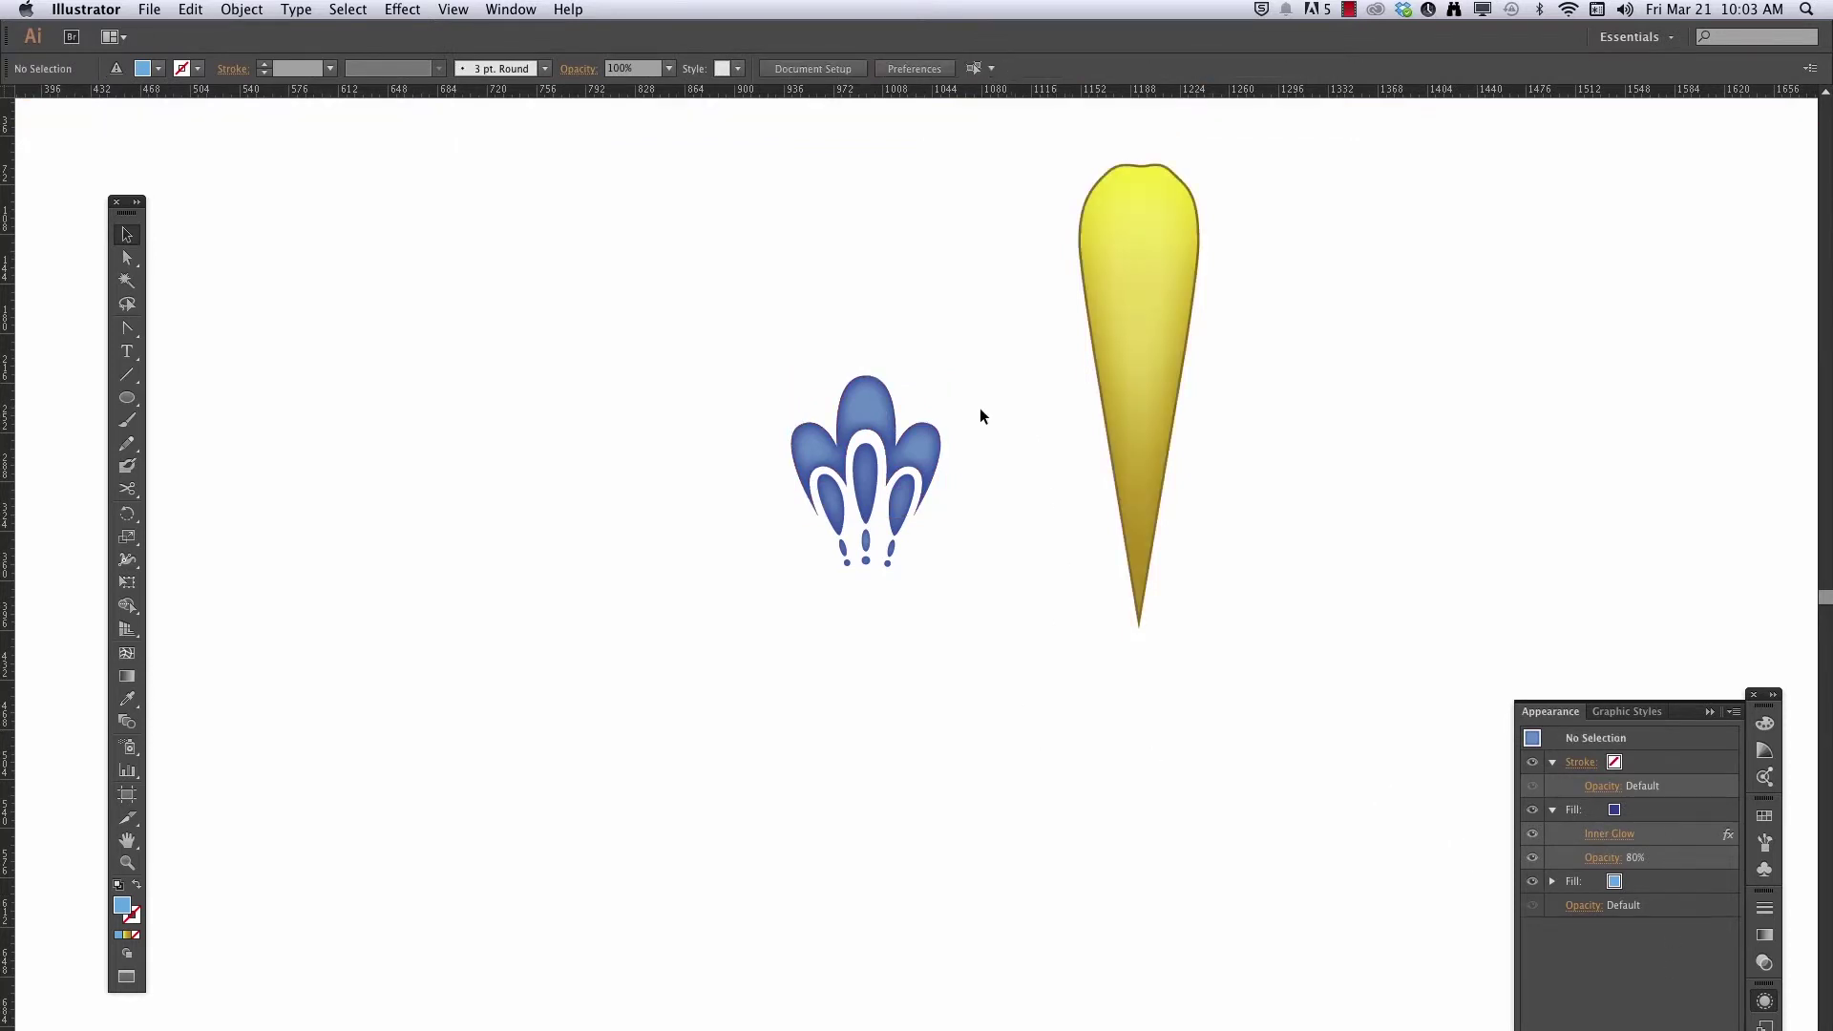
Align the yellow petal and the blue motif on their horizontal centres, and deselect them
drag(1320, 315, 758, 595)
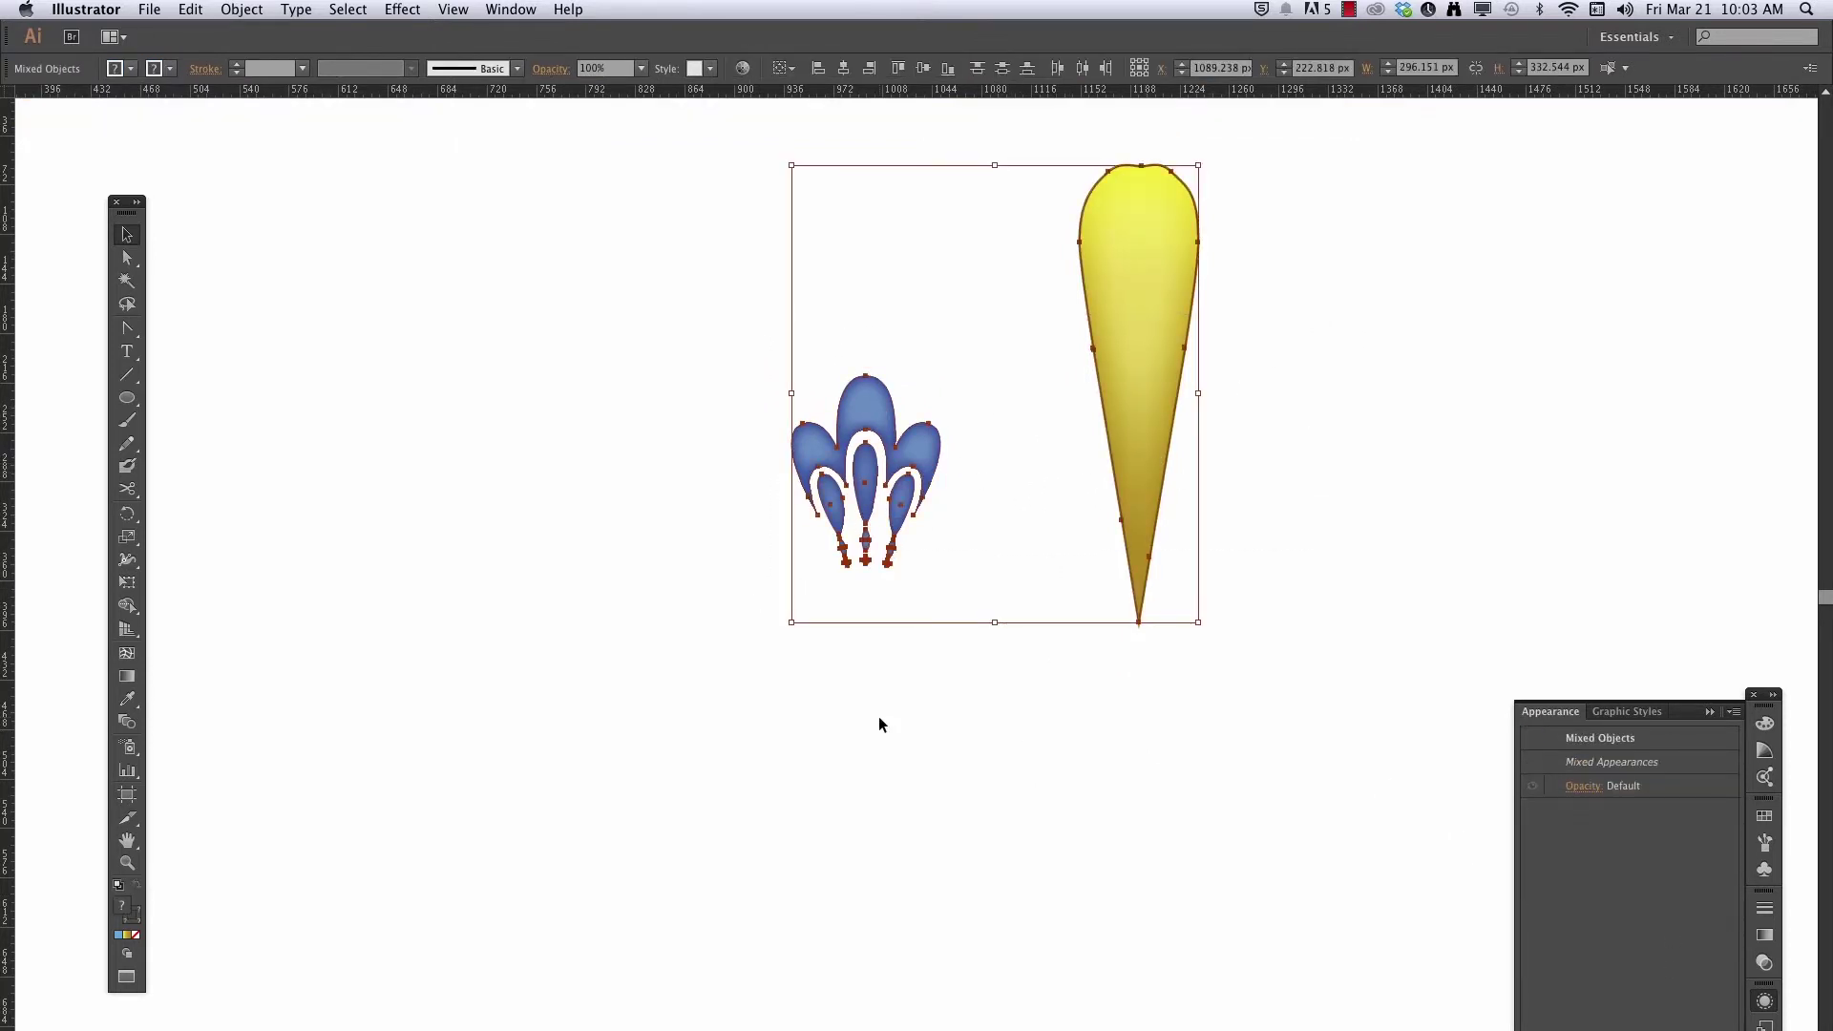
click(844, 67)
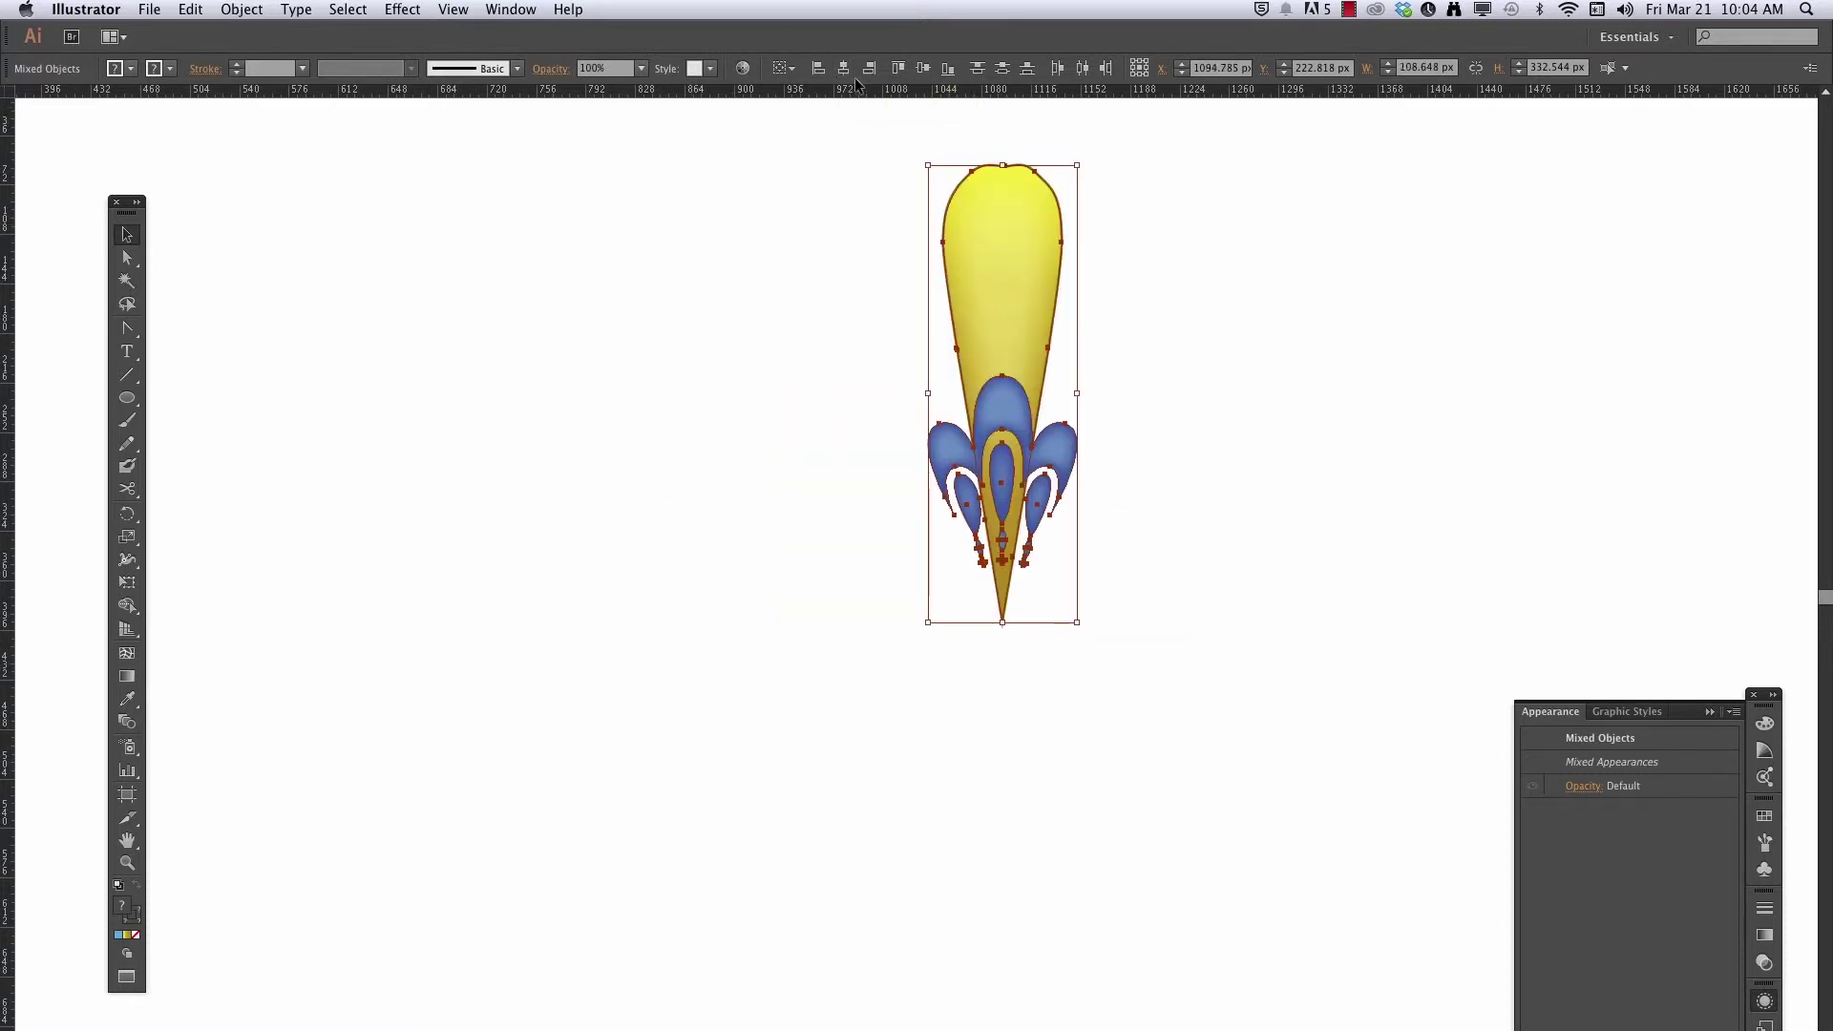
key(super+shift+a)
Rotate a copy of the yellow petal by 30° around its pointed lower tip, checking the preview
click(1027, 284)
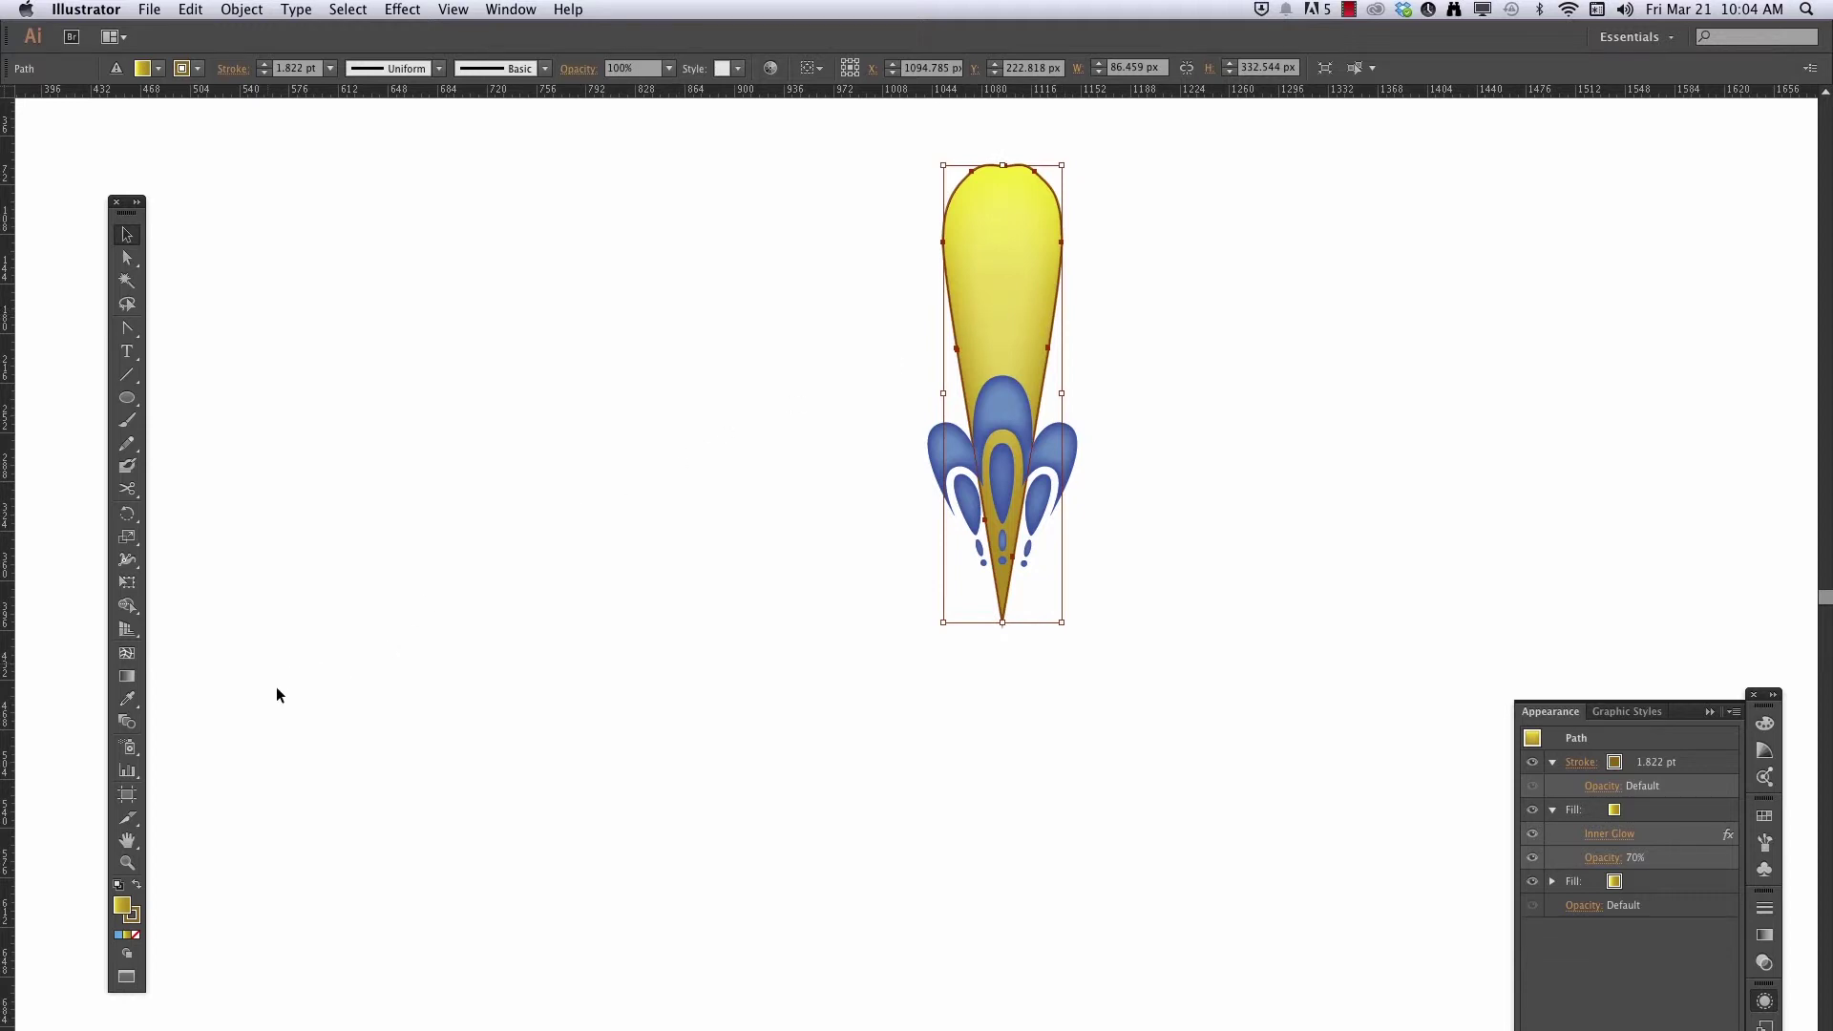
click(127, 514)
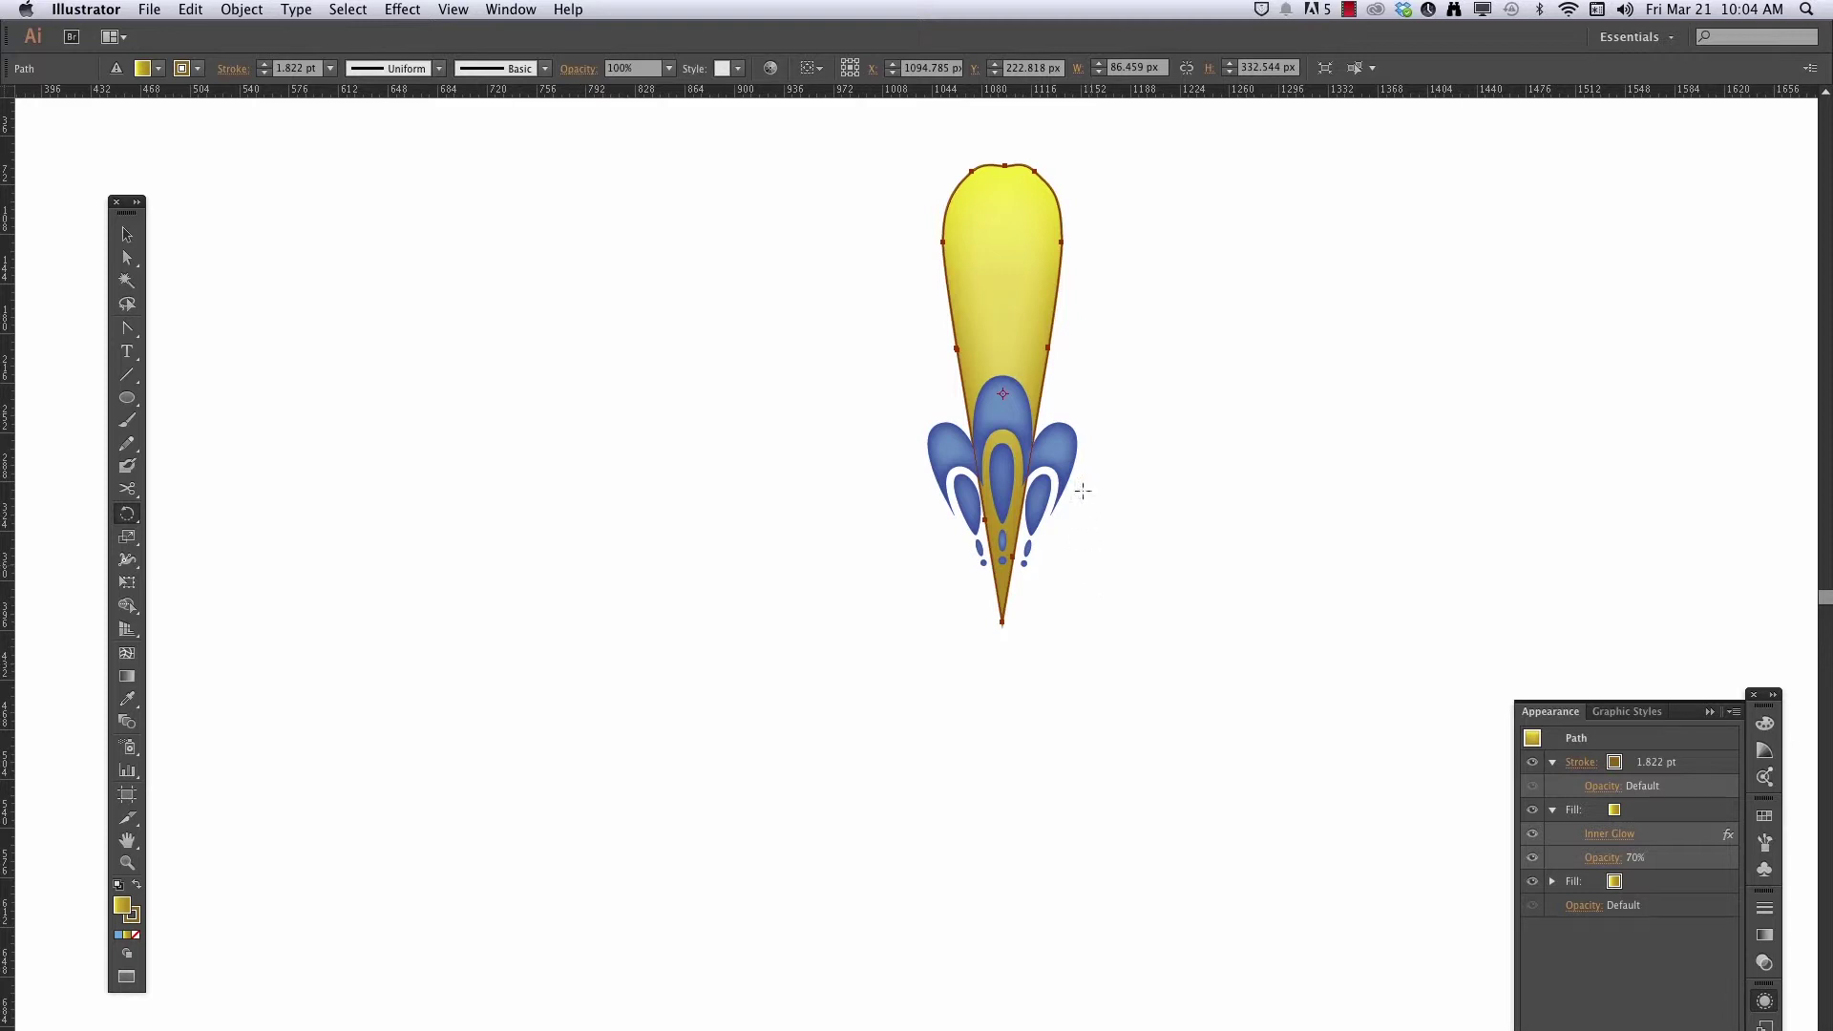
alt+click(1001, 621)
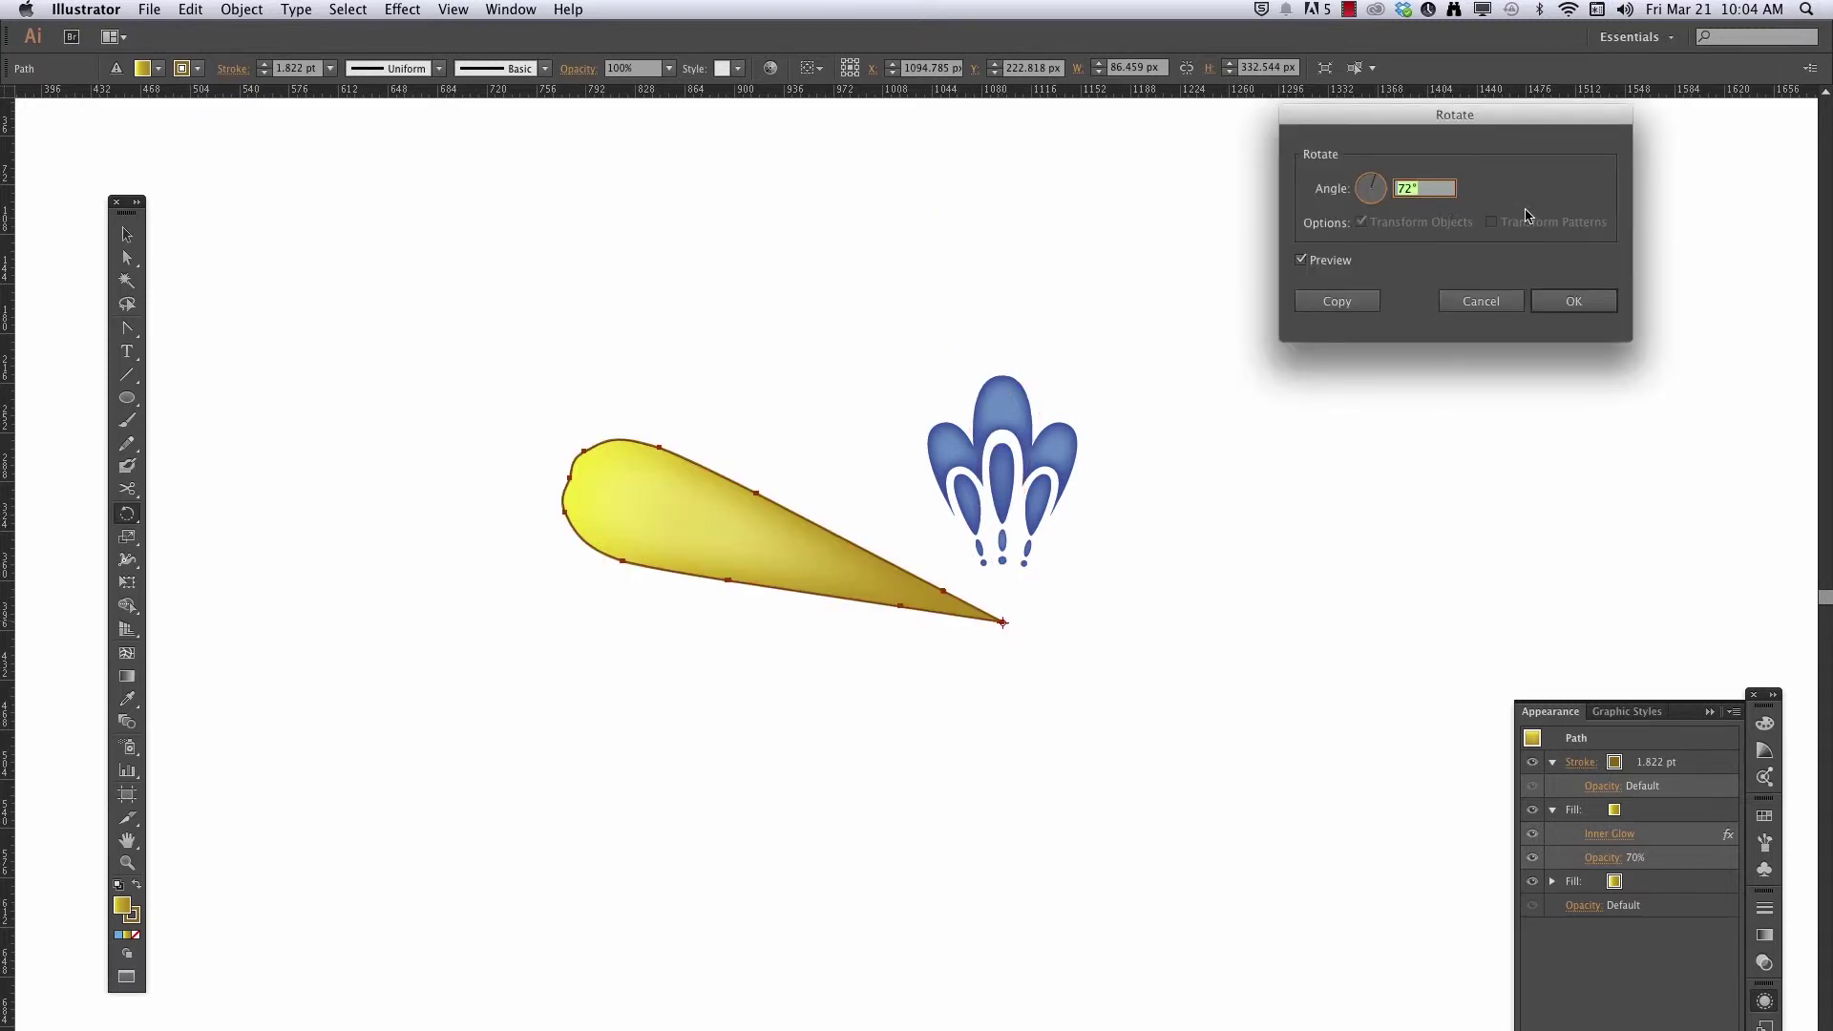
text(30)
click(1302, 261)
click(1302, 261)
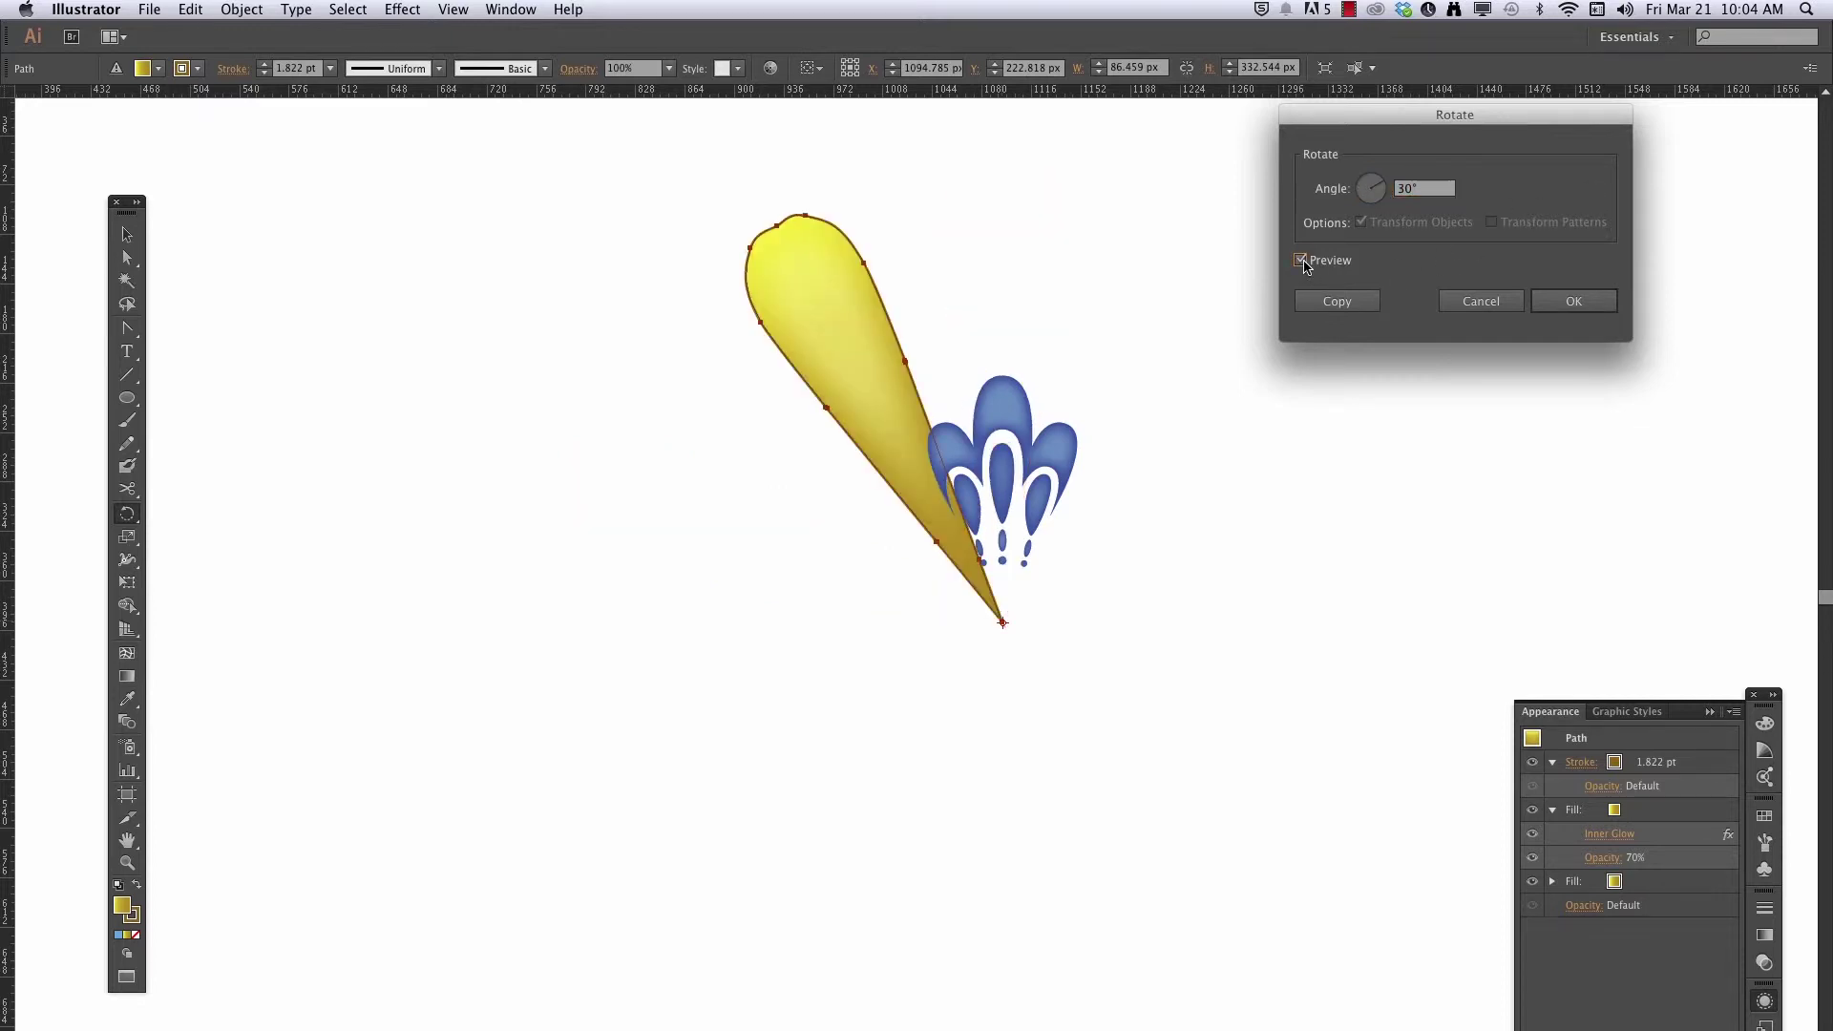
click(1302, 261)
click(1302, 261)
click(1316, 301)
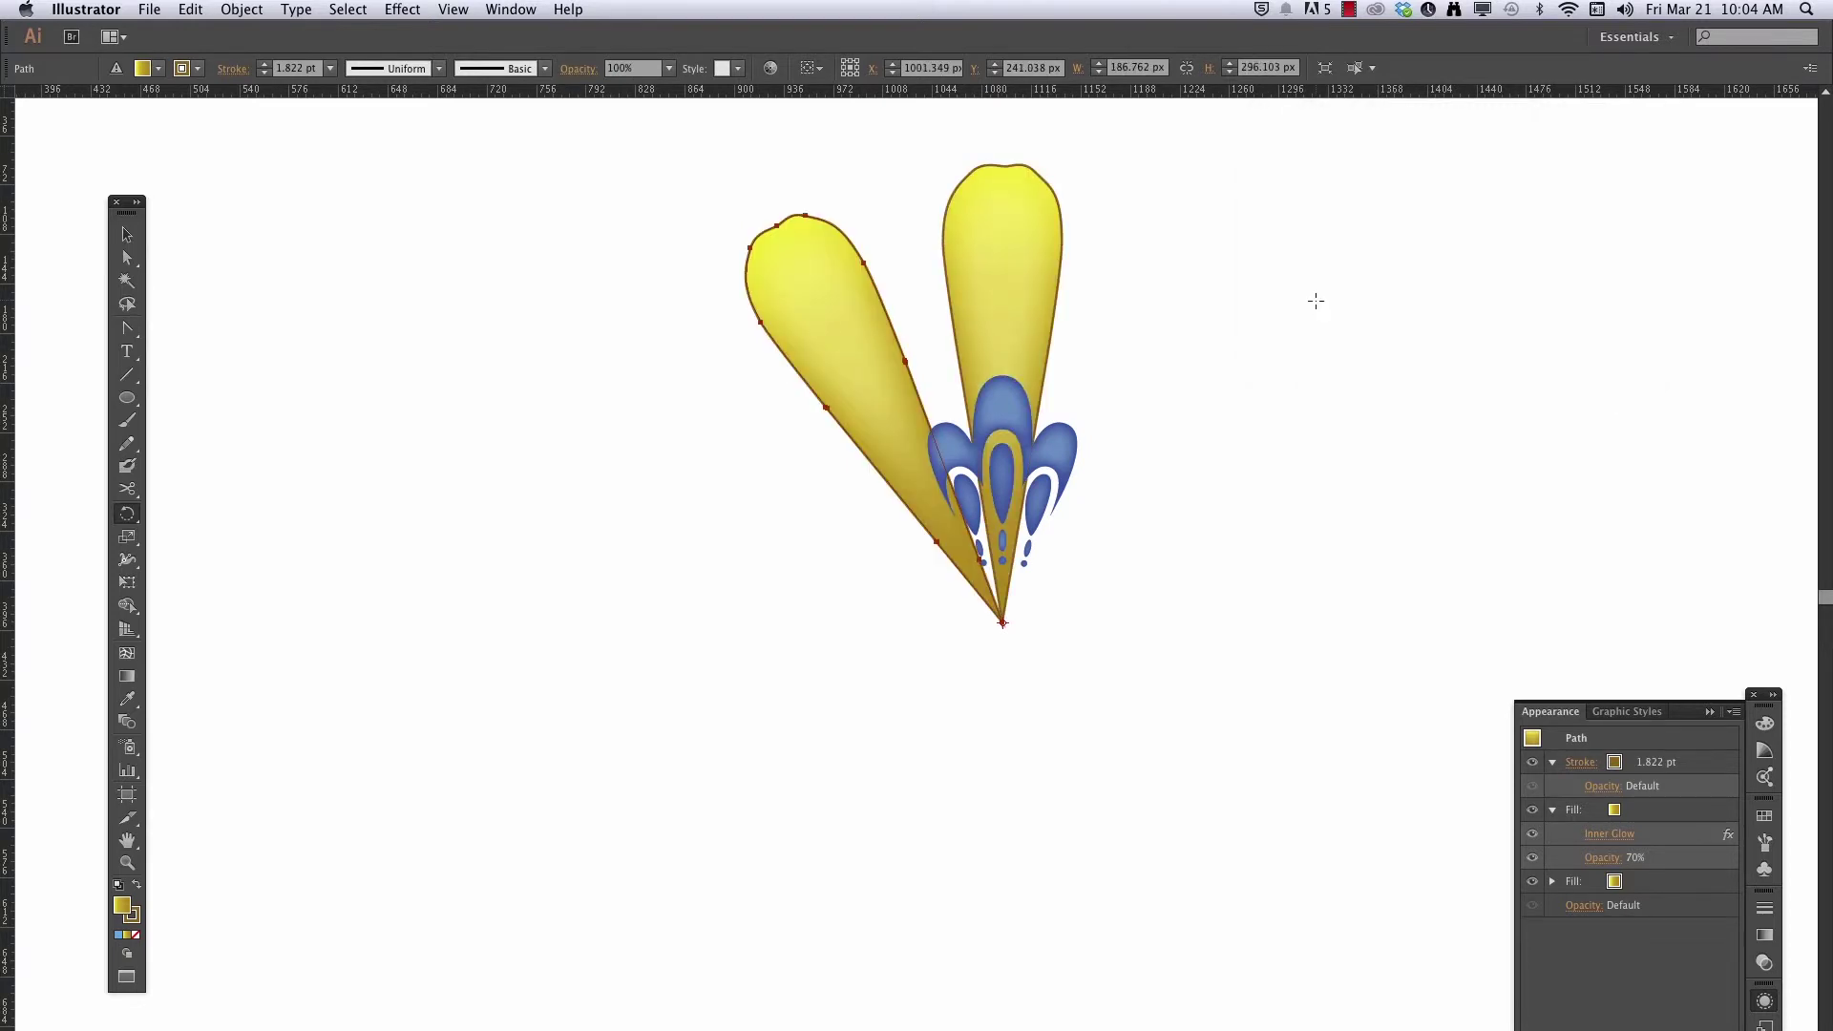
Repeat the 30° rotated copy until twelve yellow petals complete the full circle, and deselect
key(ctrl+d)
key(ctrl+d)
key(ctrl+d)
key(ctrl+d)
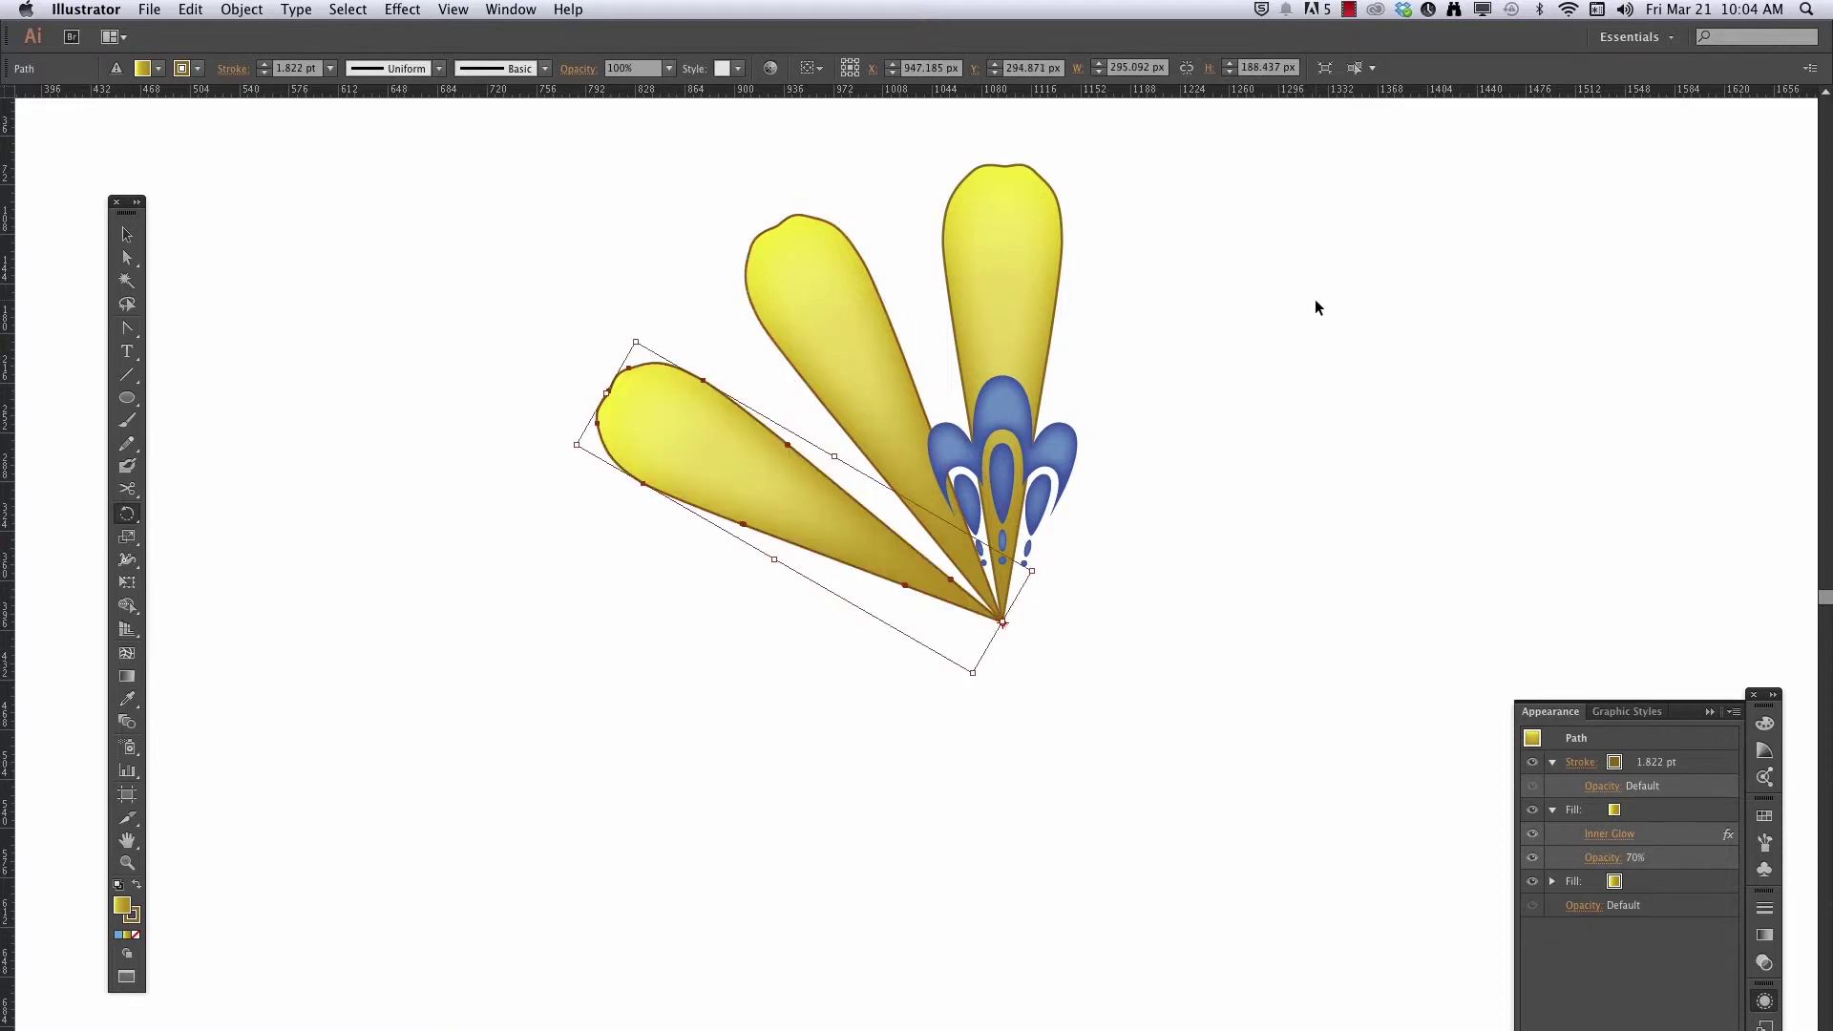
key(ctrl+d)
key(ctrl+d)
key(ctrl+d)
key(ctrl+d)
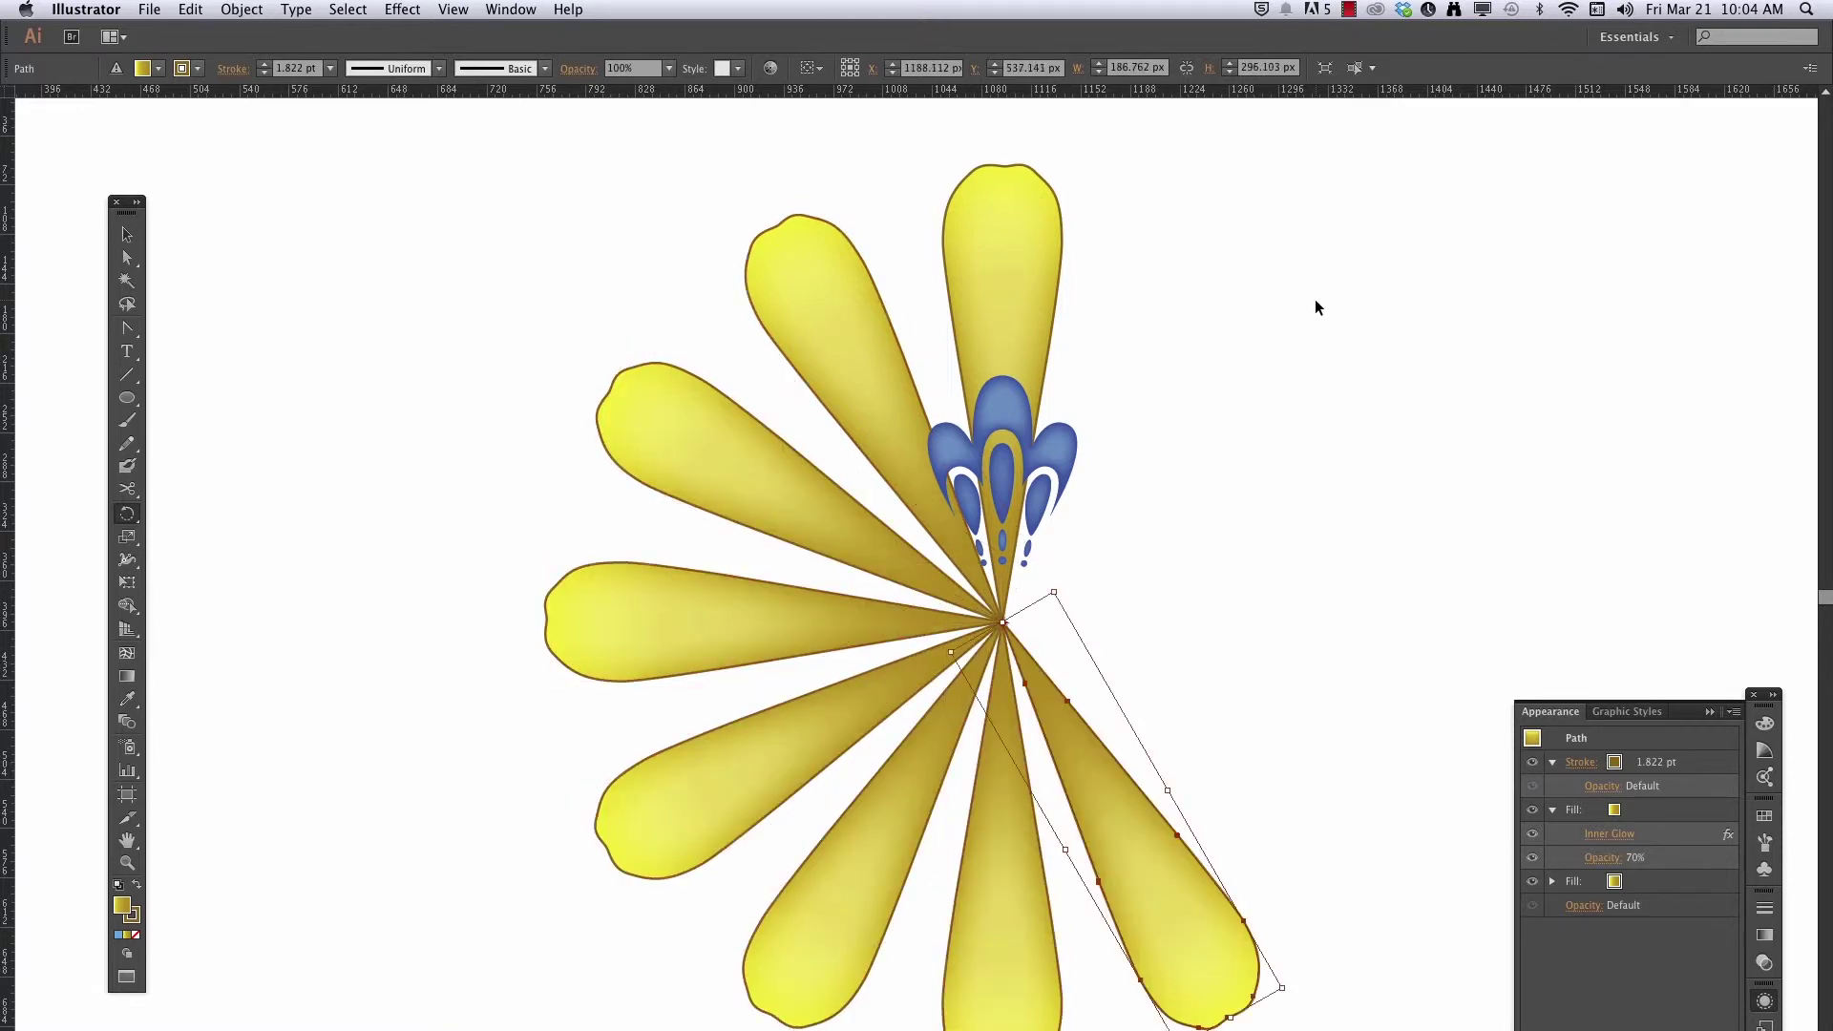
key(ctrl+d)
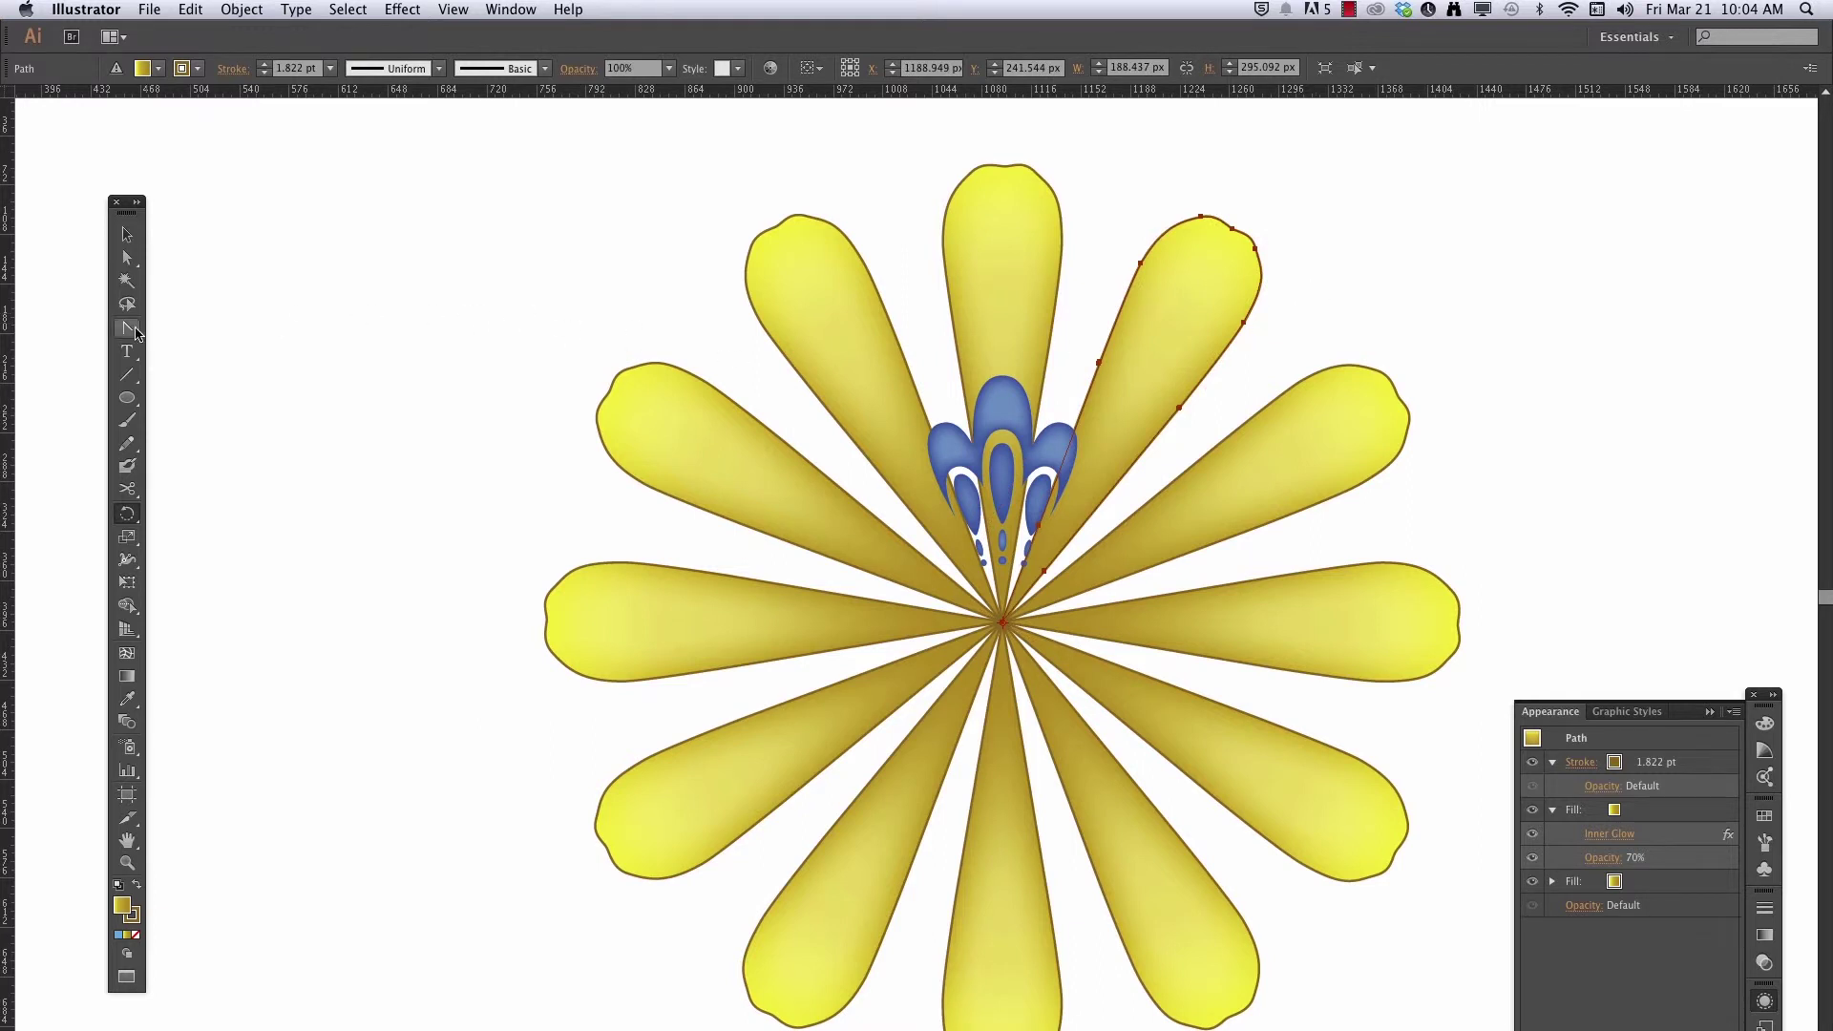
click(127, 235)
click(411, 624)
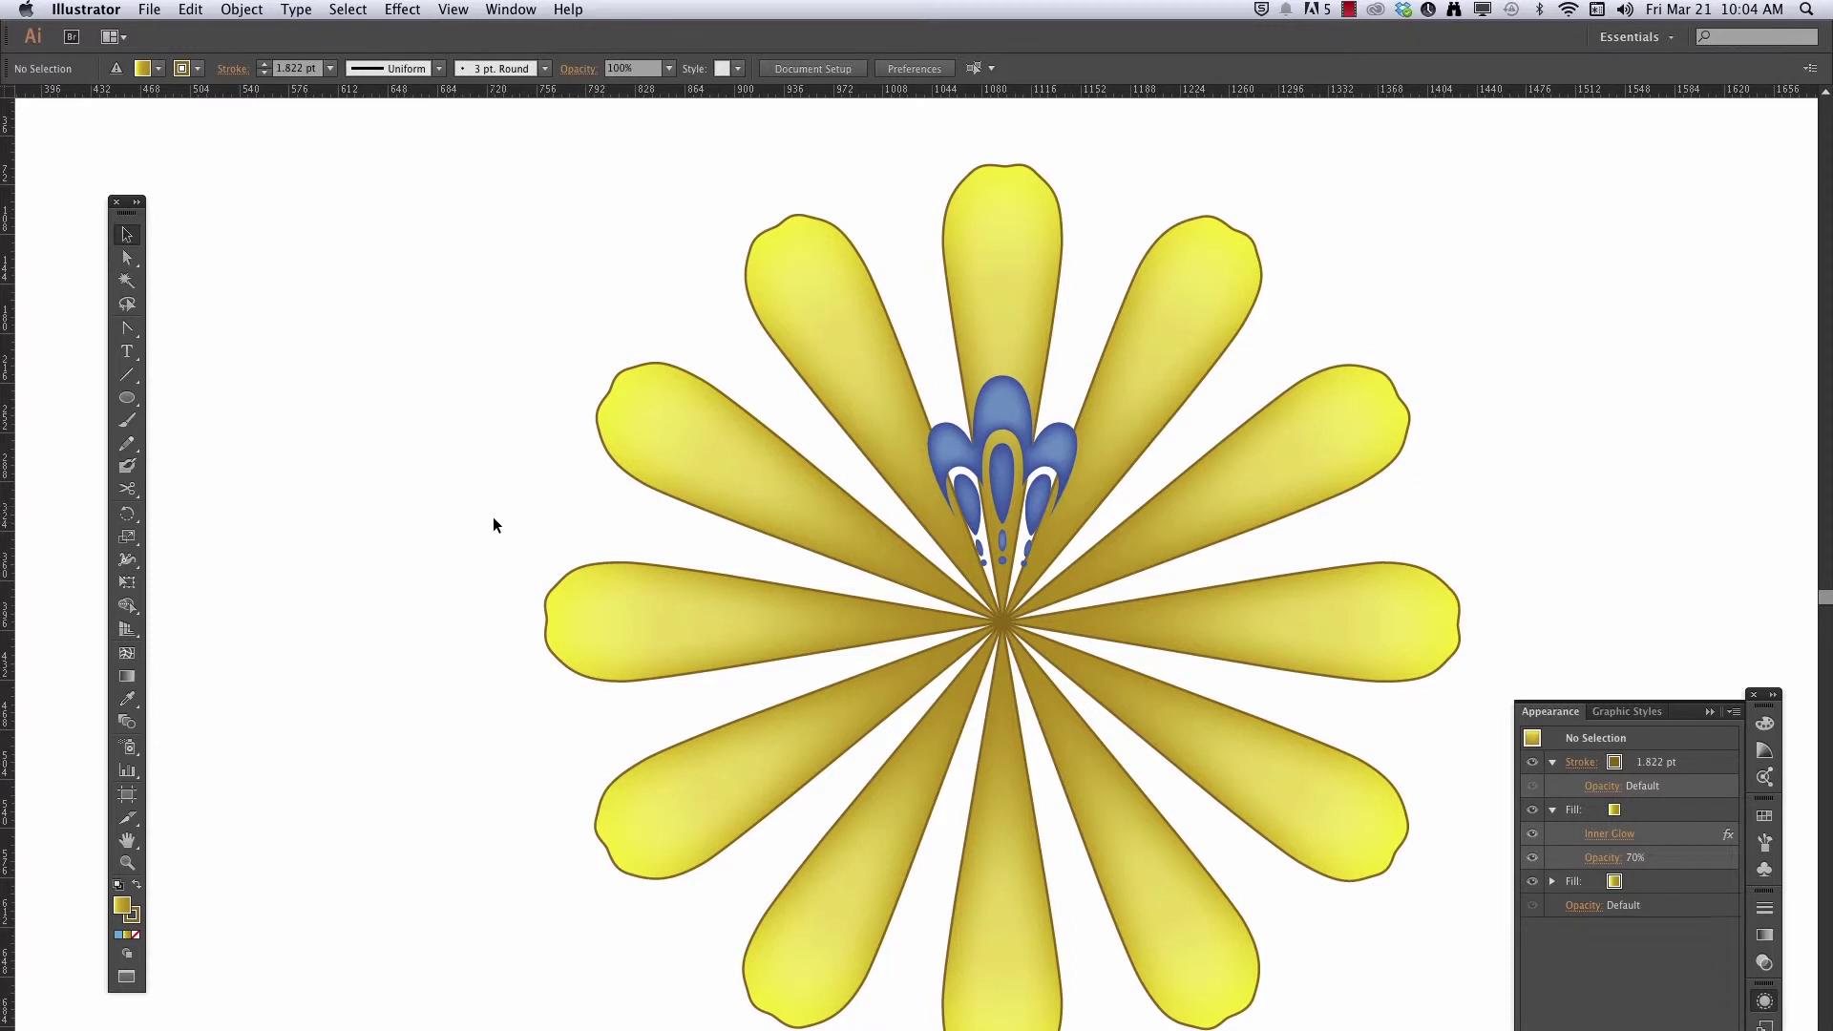
Group all the yellow petals without the blue motif, and deselect the group
drag(485, 537, 1257, 831)
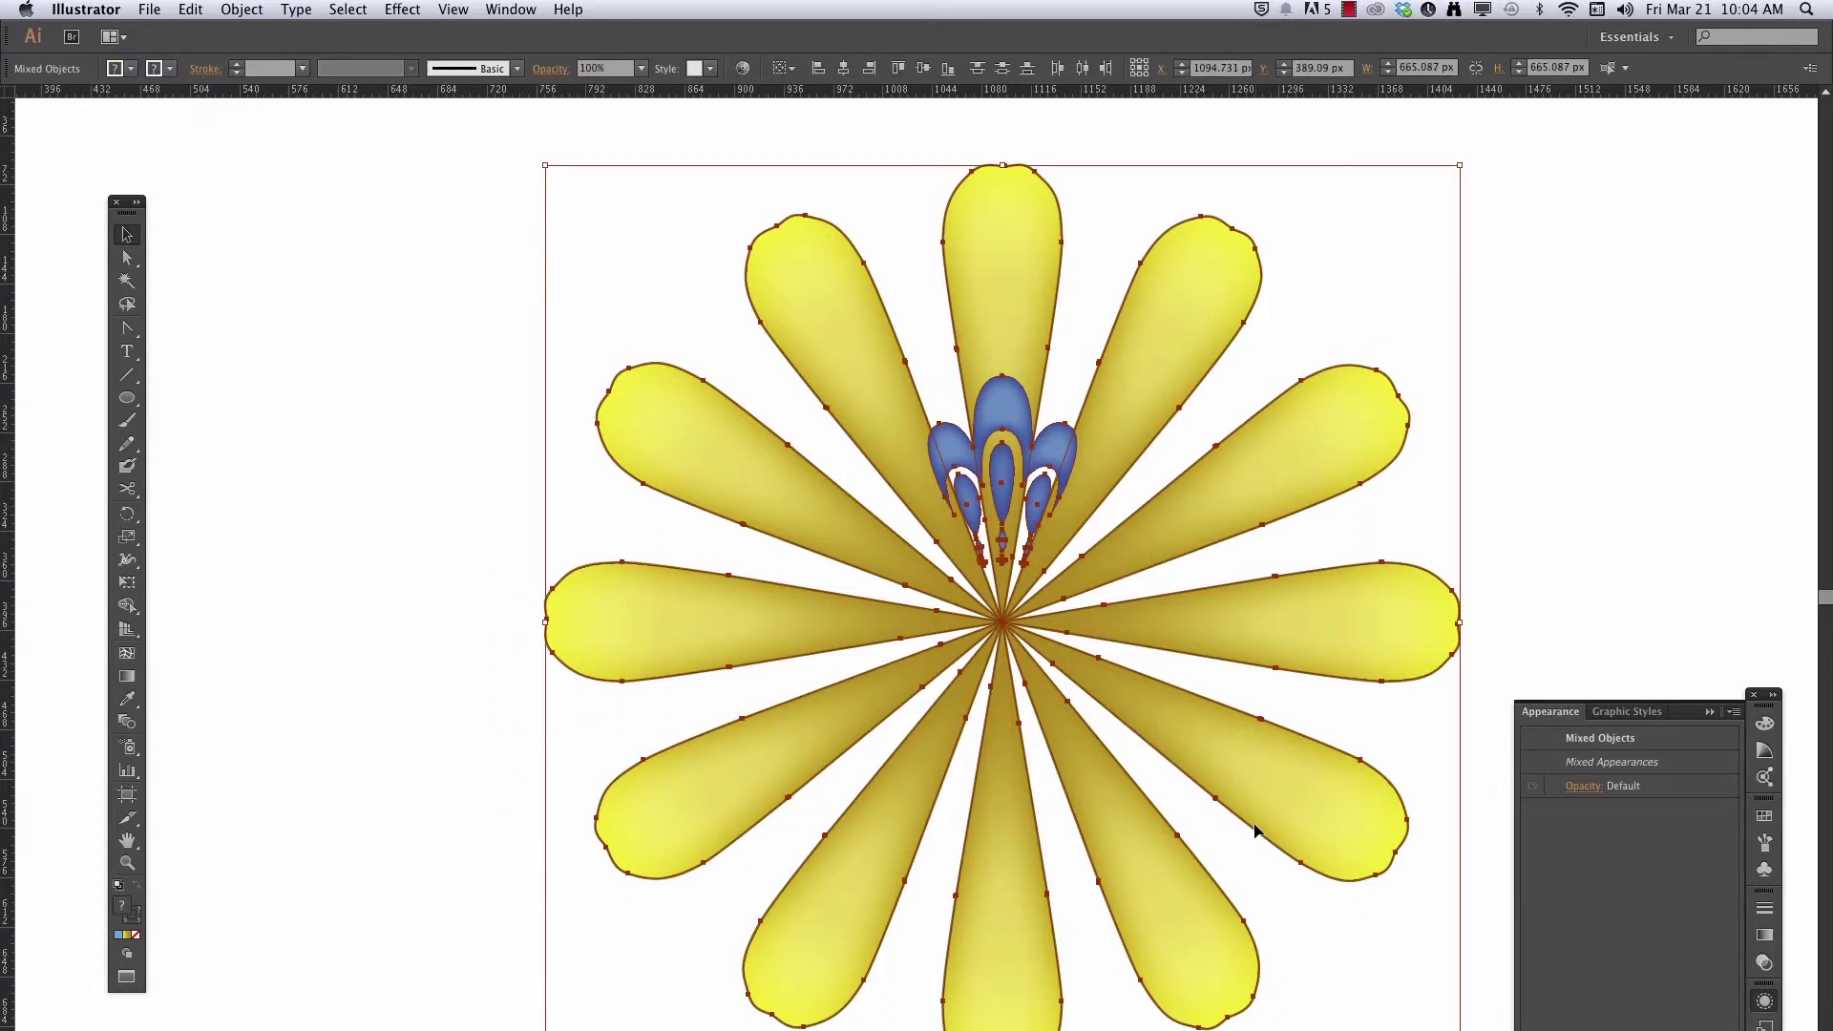
shift+click(1002, 415)
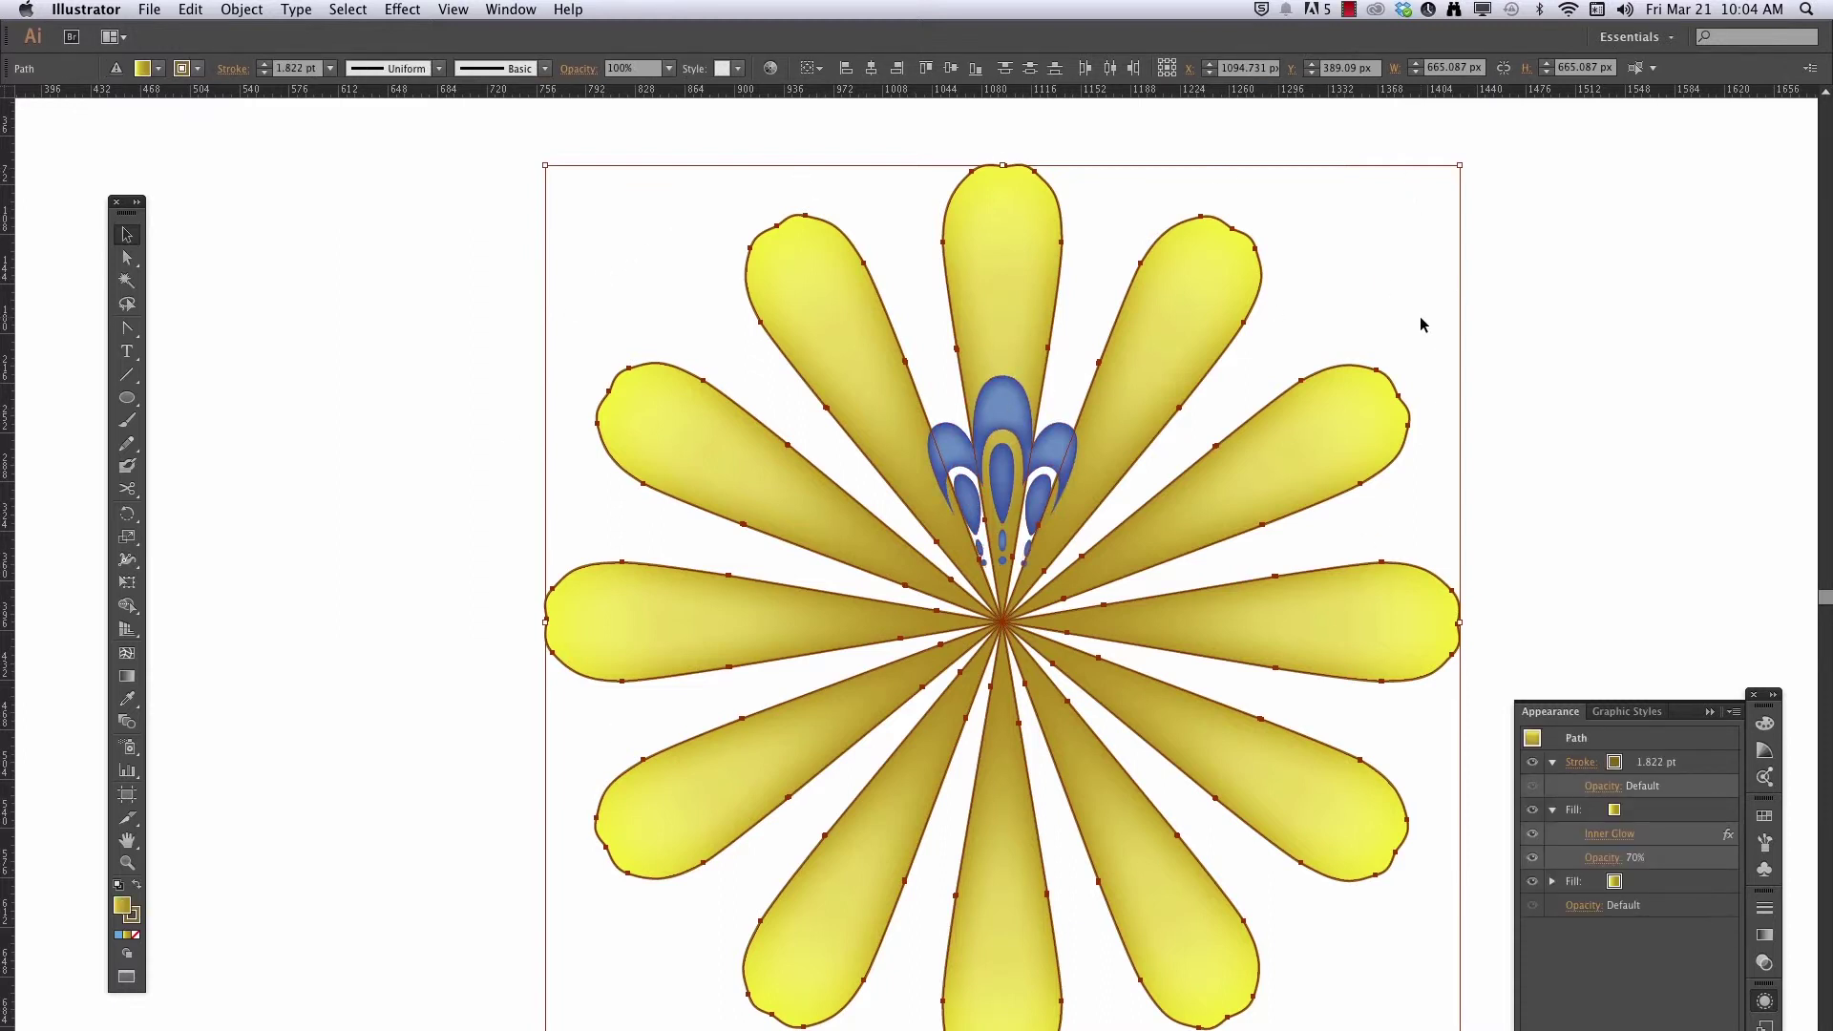
click(241, 12)
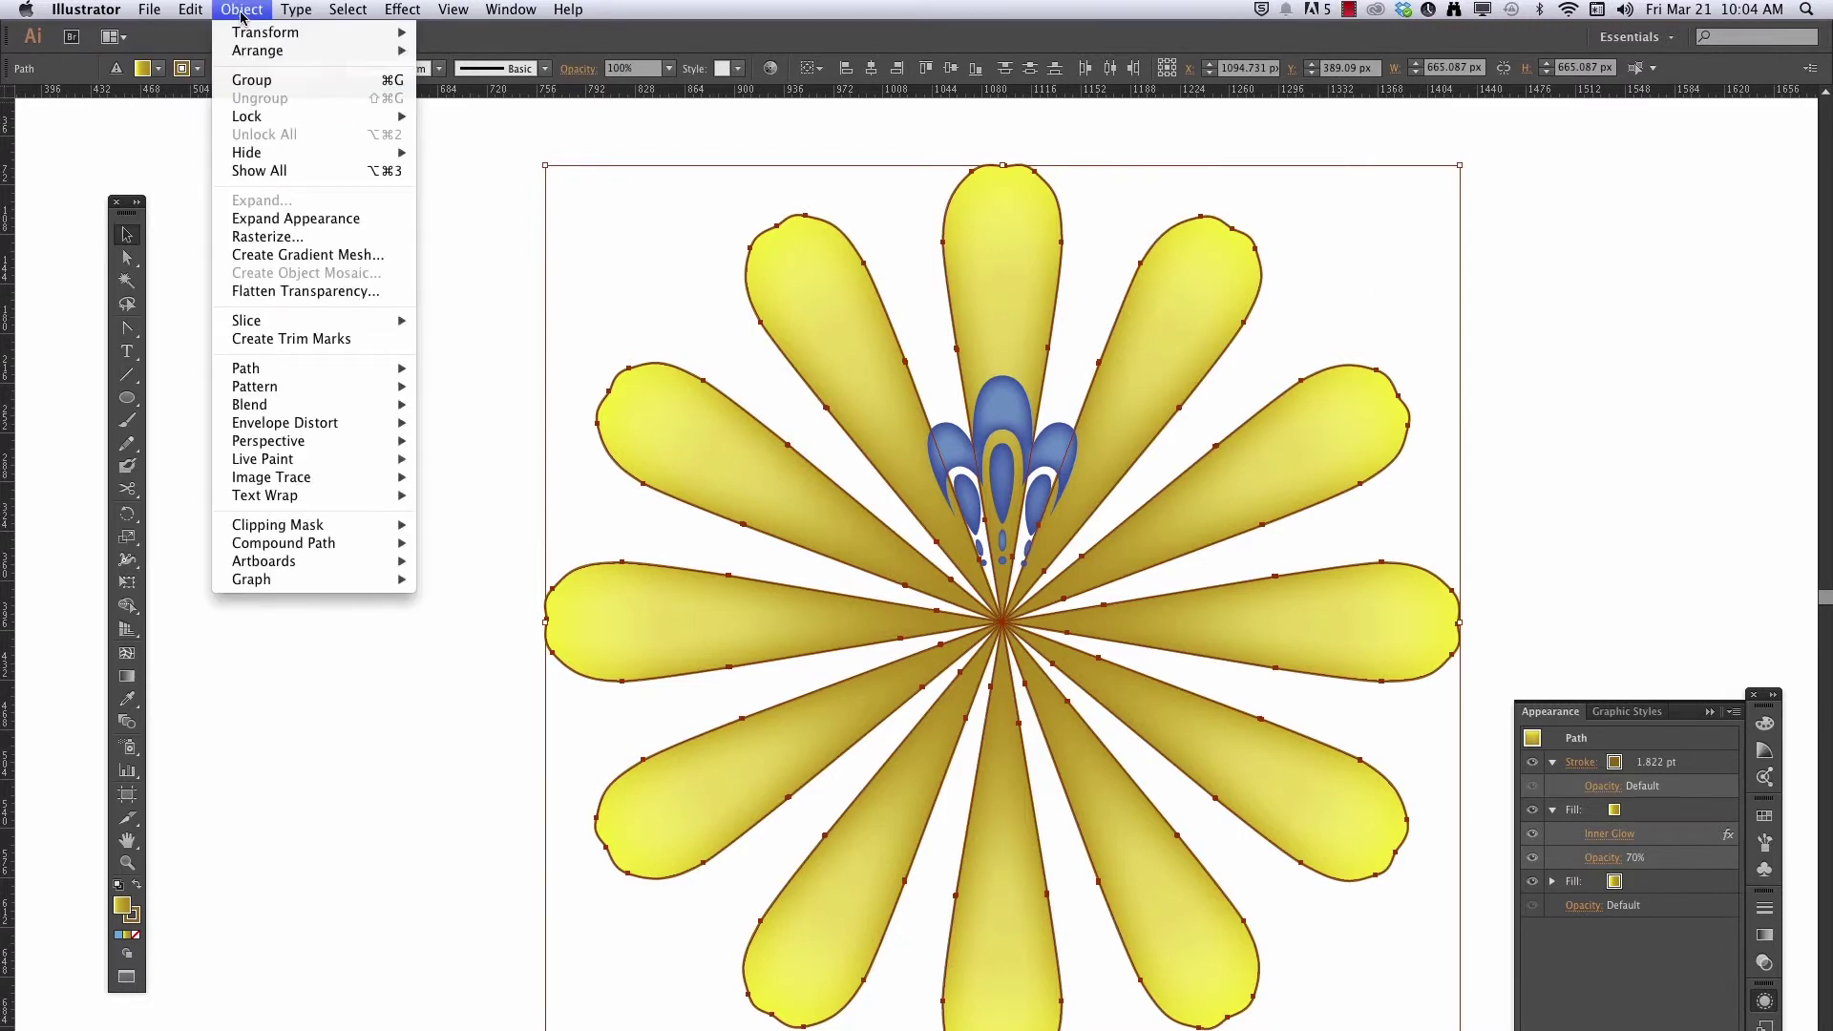
click(256, 80)
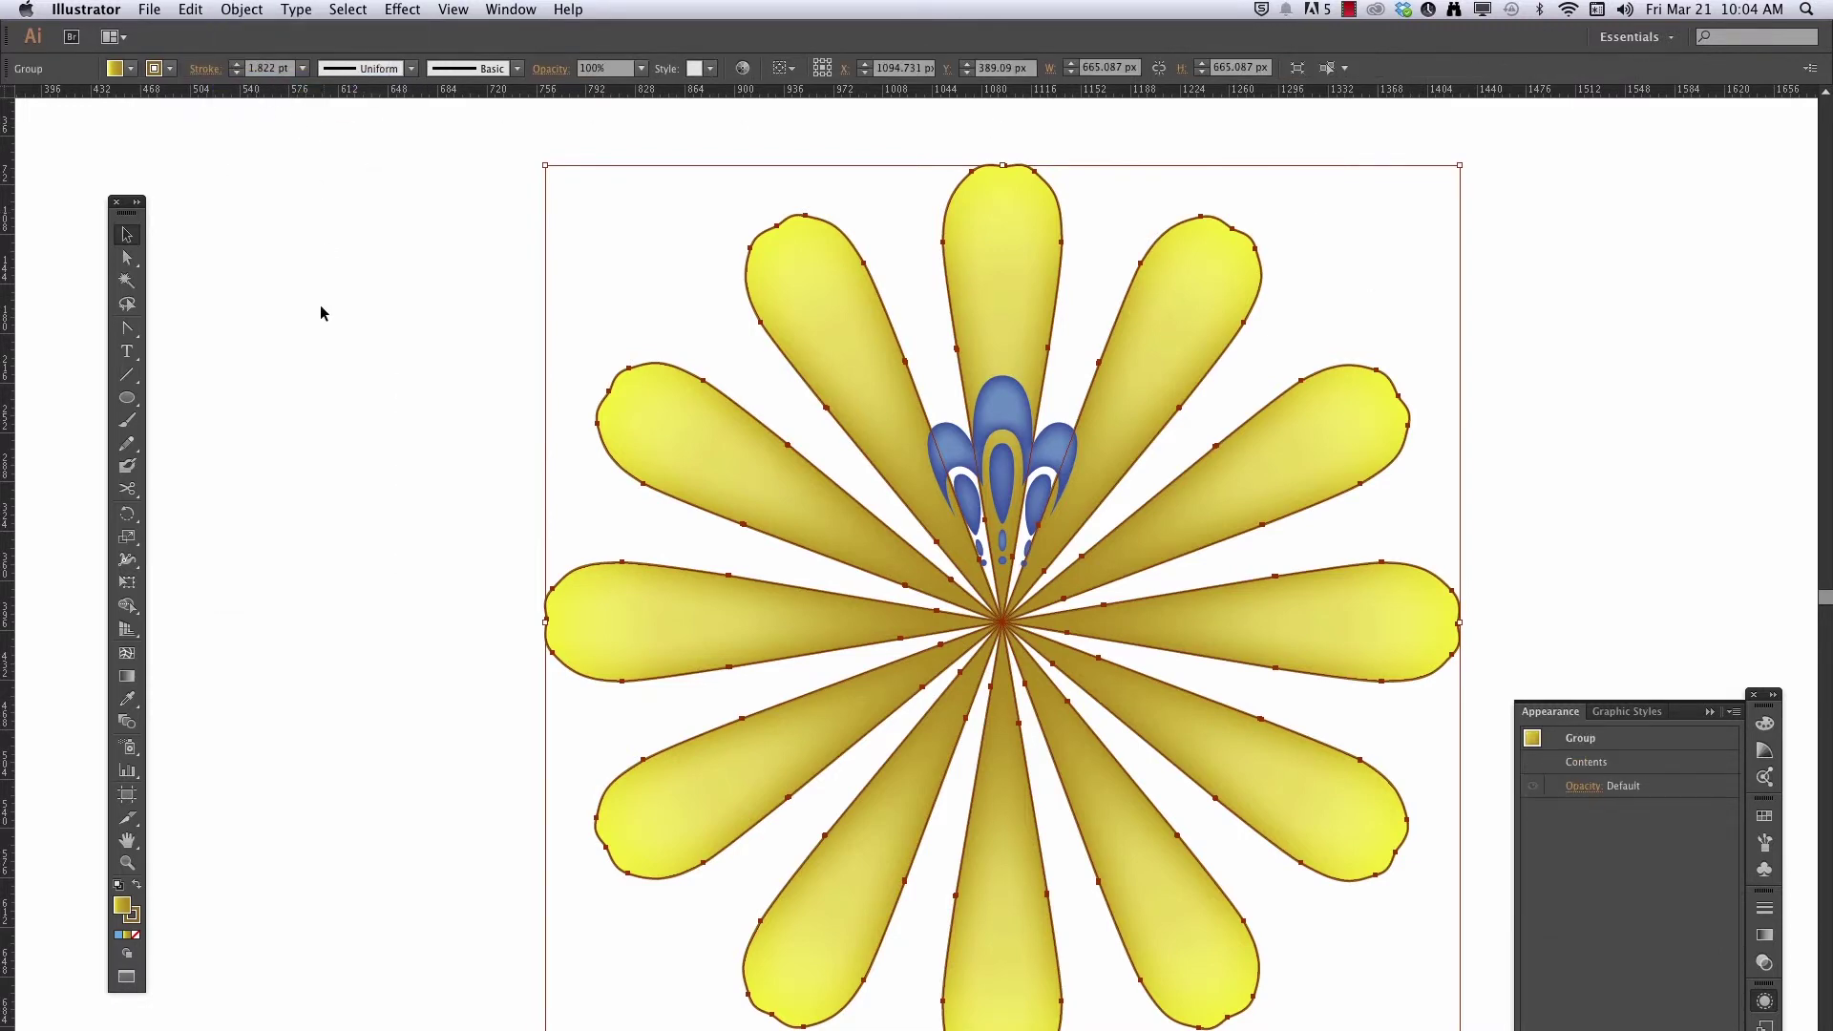
click(445, 331)
Rotate a copy of the yellow petal group by 15° around its centre to fill the gaps, and deselect it
click(836, 336)
click(128, 516)
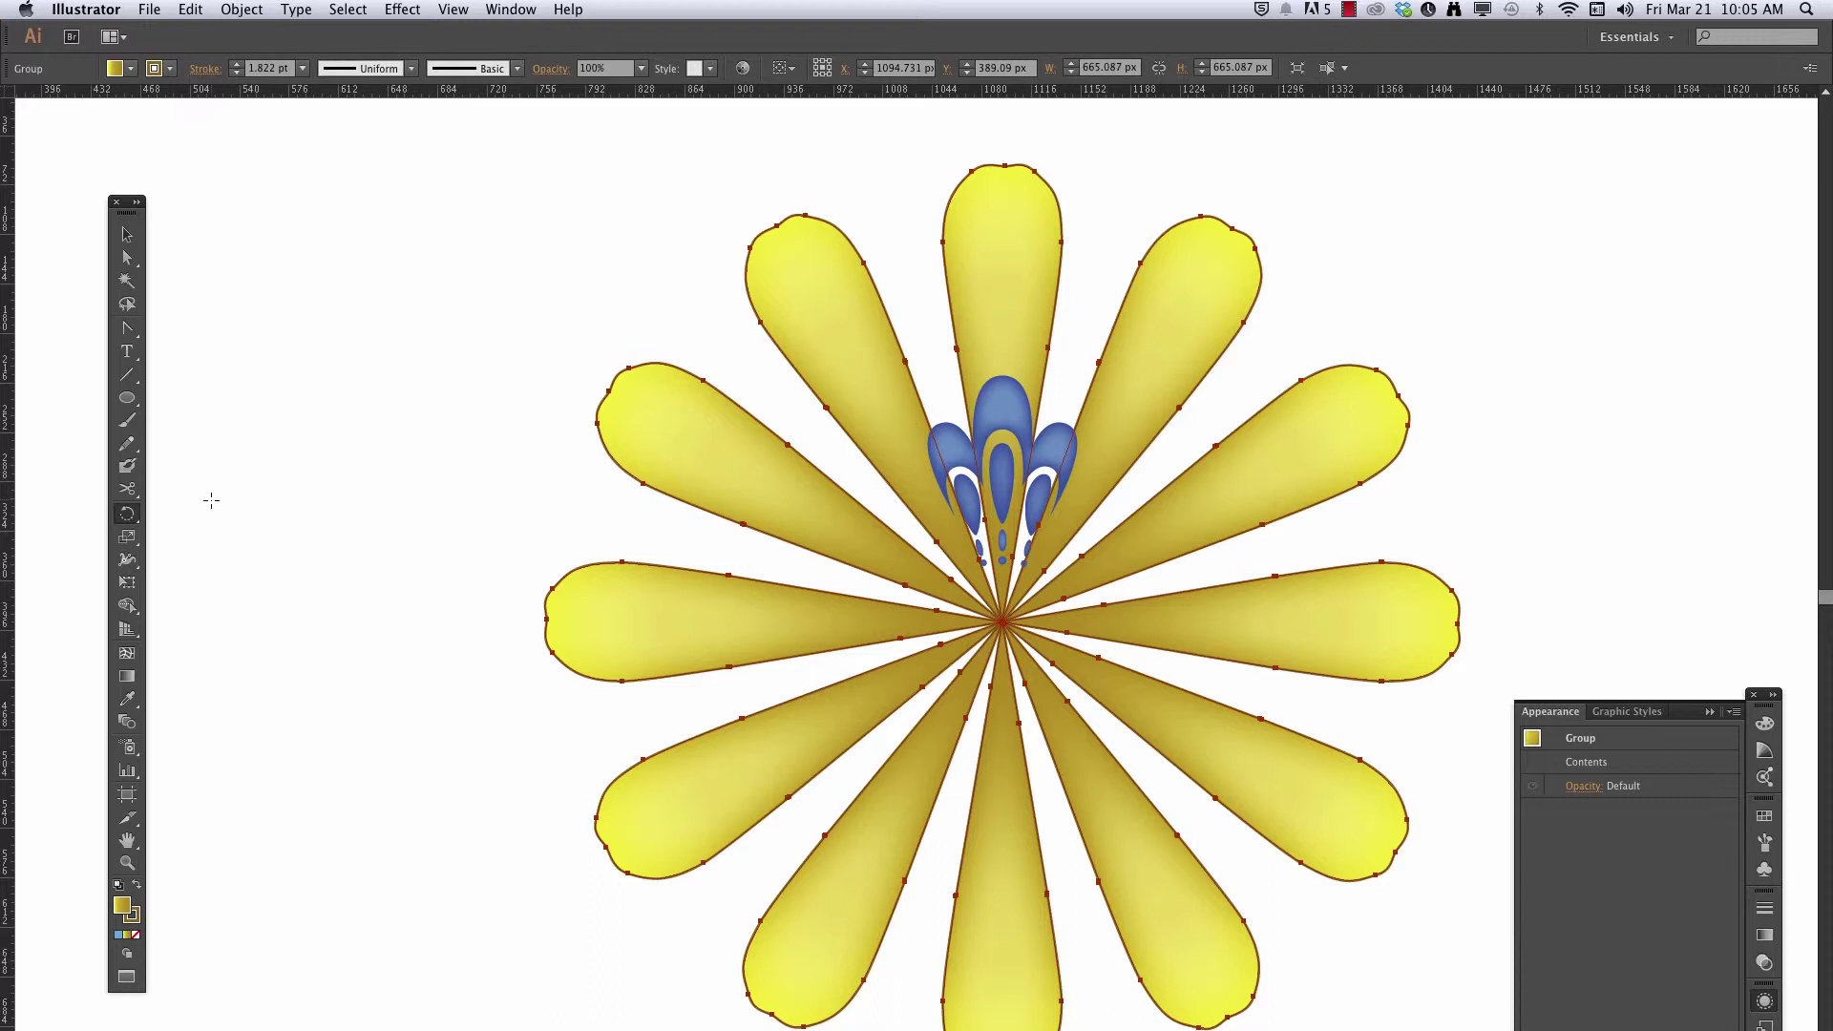
key(Return)
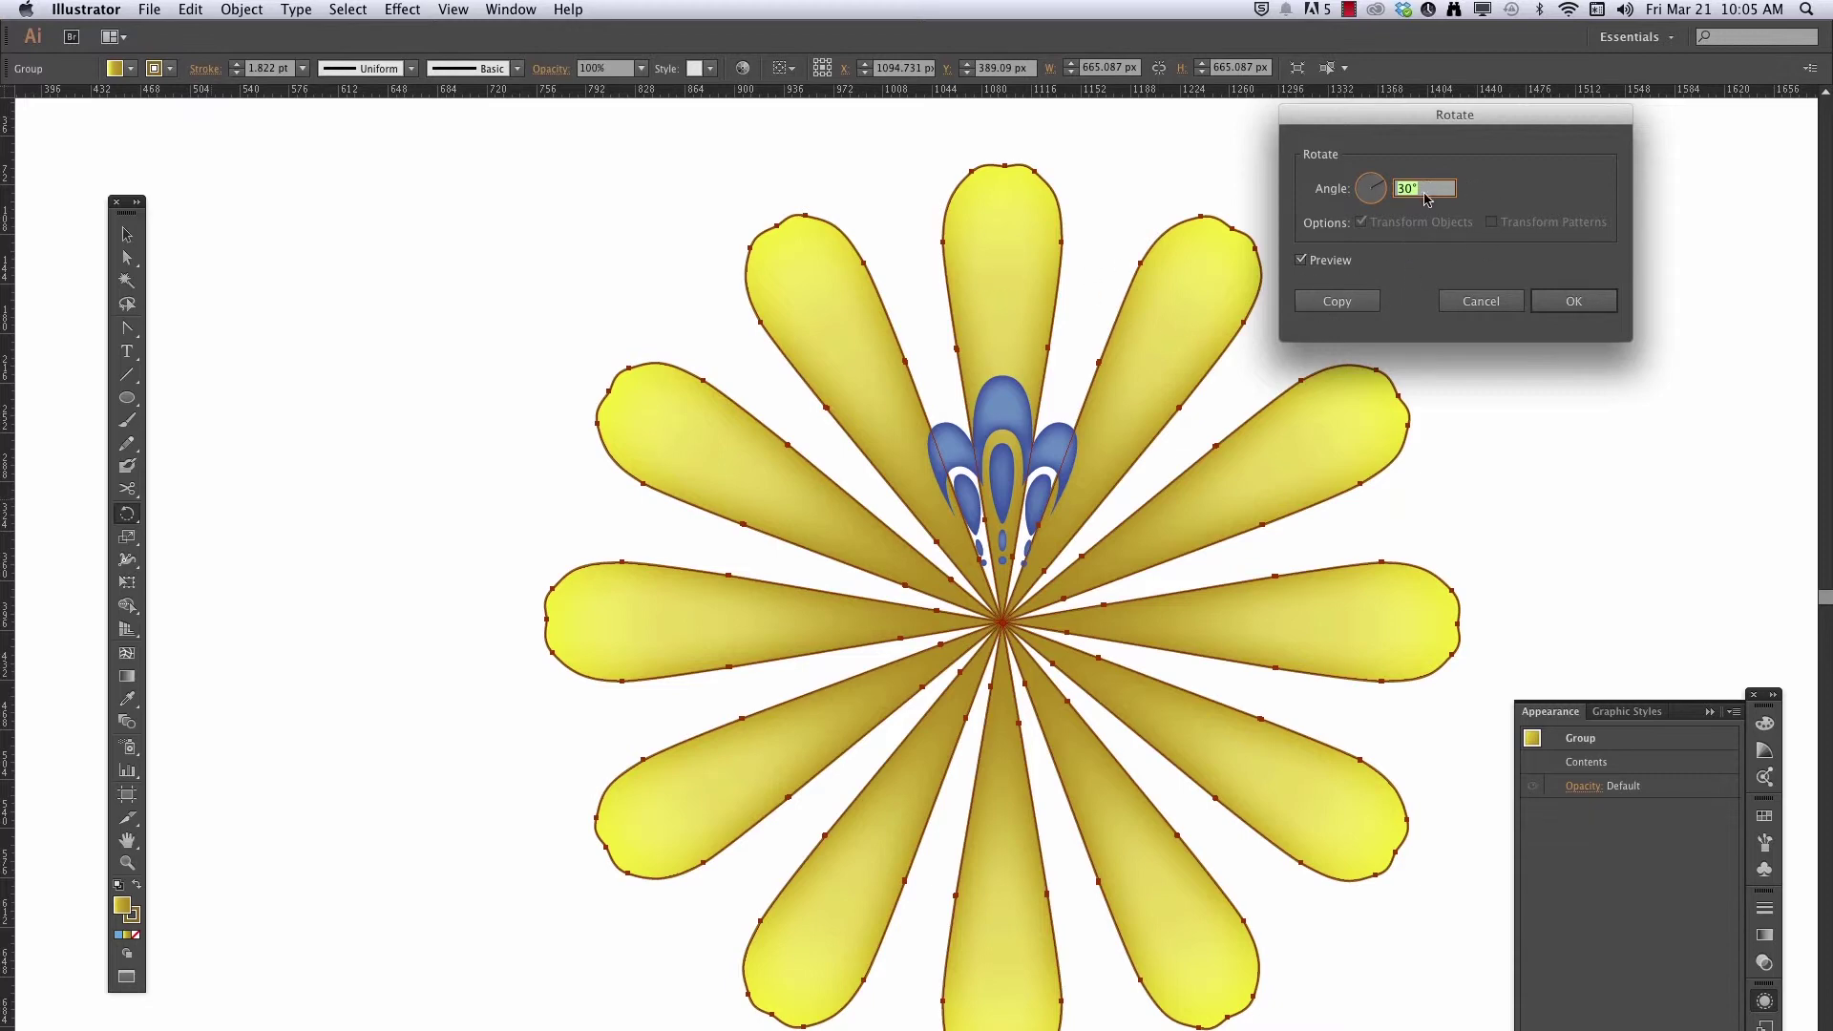
text(15)
click(1302, 260)
click(1302, 261)
click(1303, 261)
click(1337, 302)
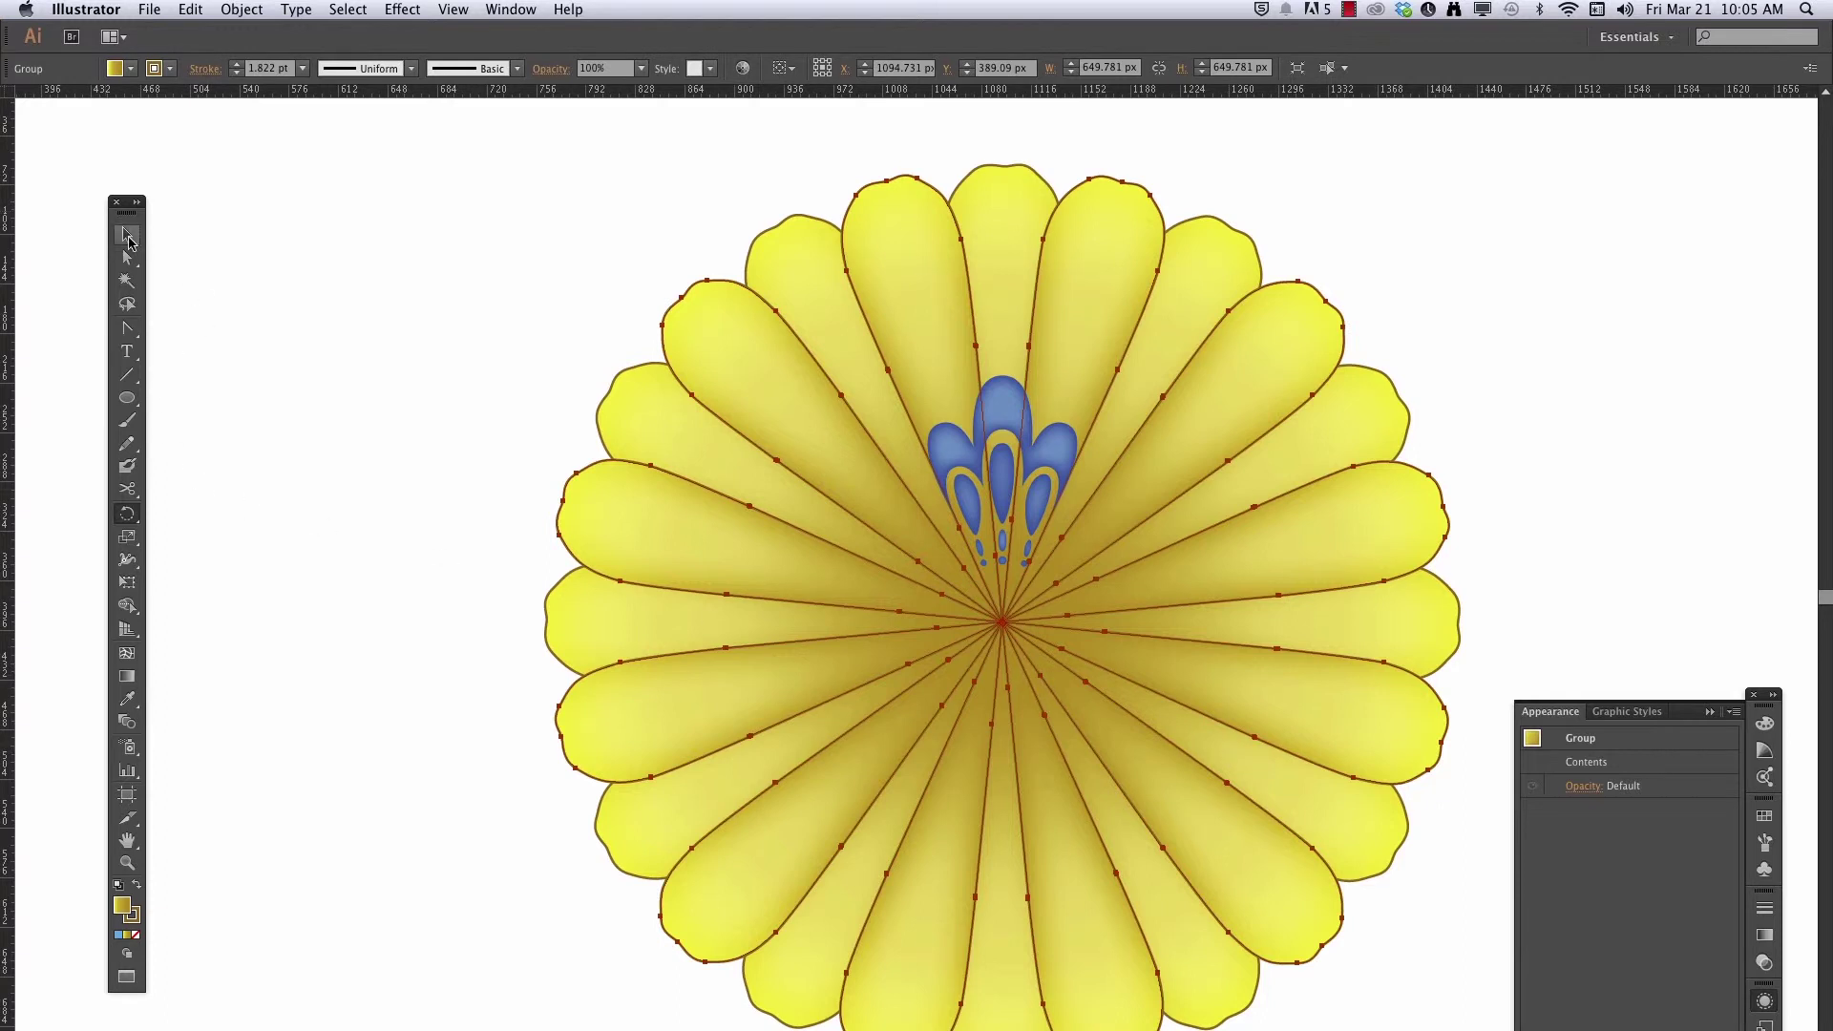
click(127, 234)
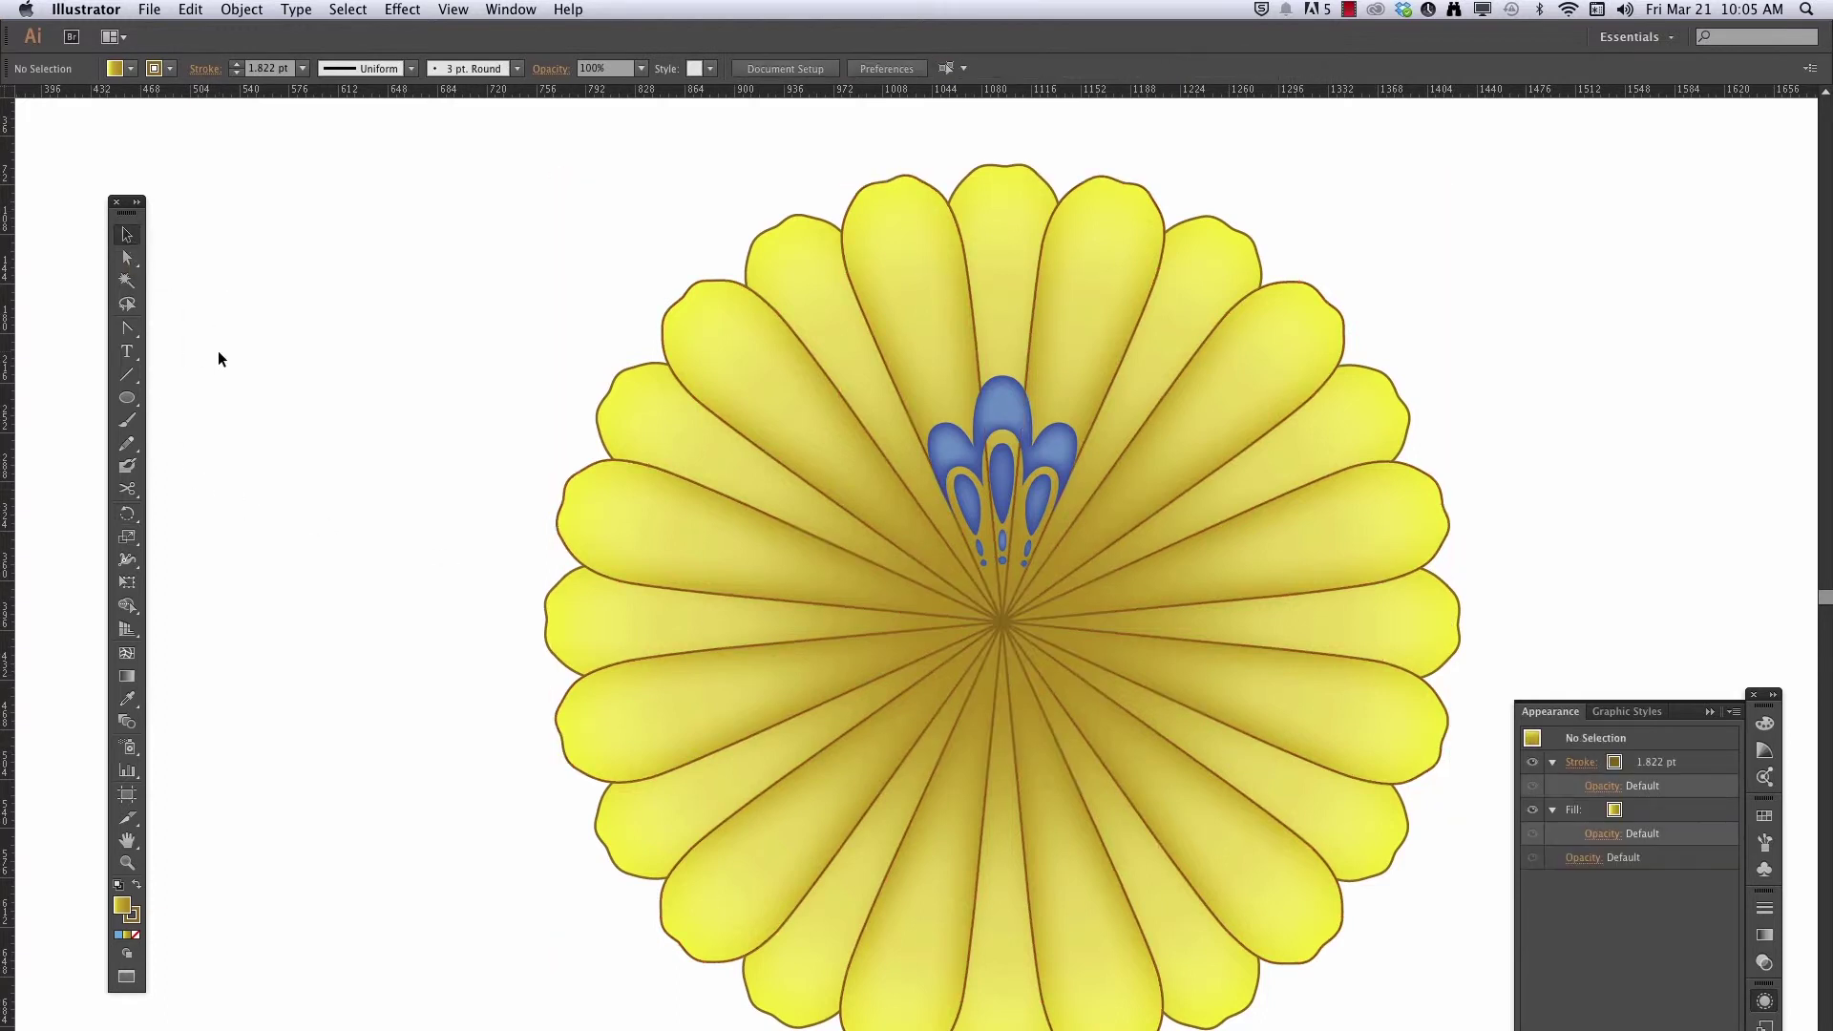
Rotate a copy of the blue motif group by 60° around the centre of the yellow flower
click(995, 421)
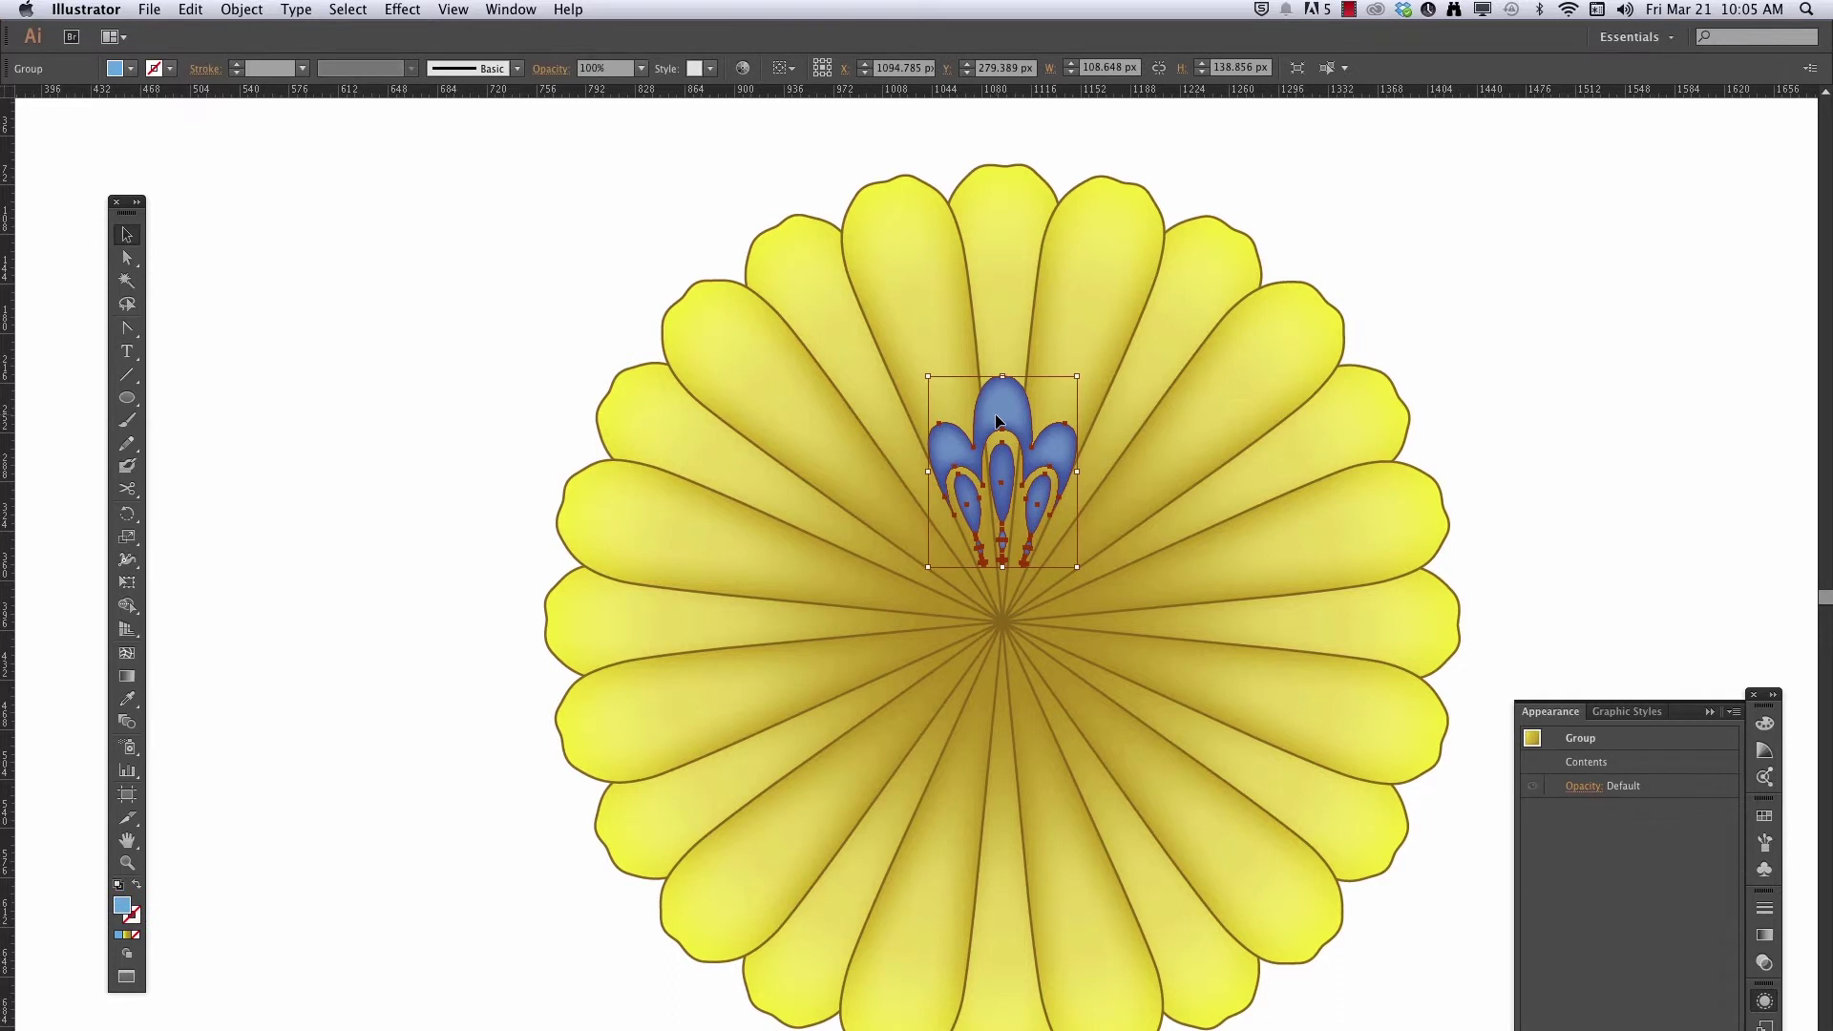
click(127, 514)
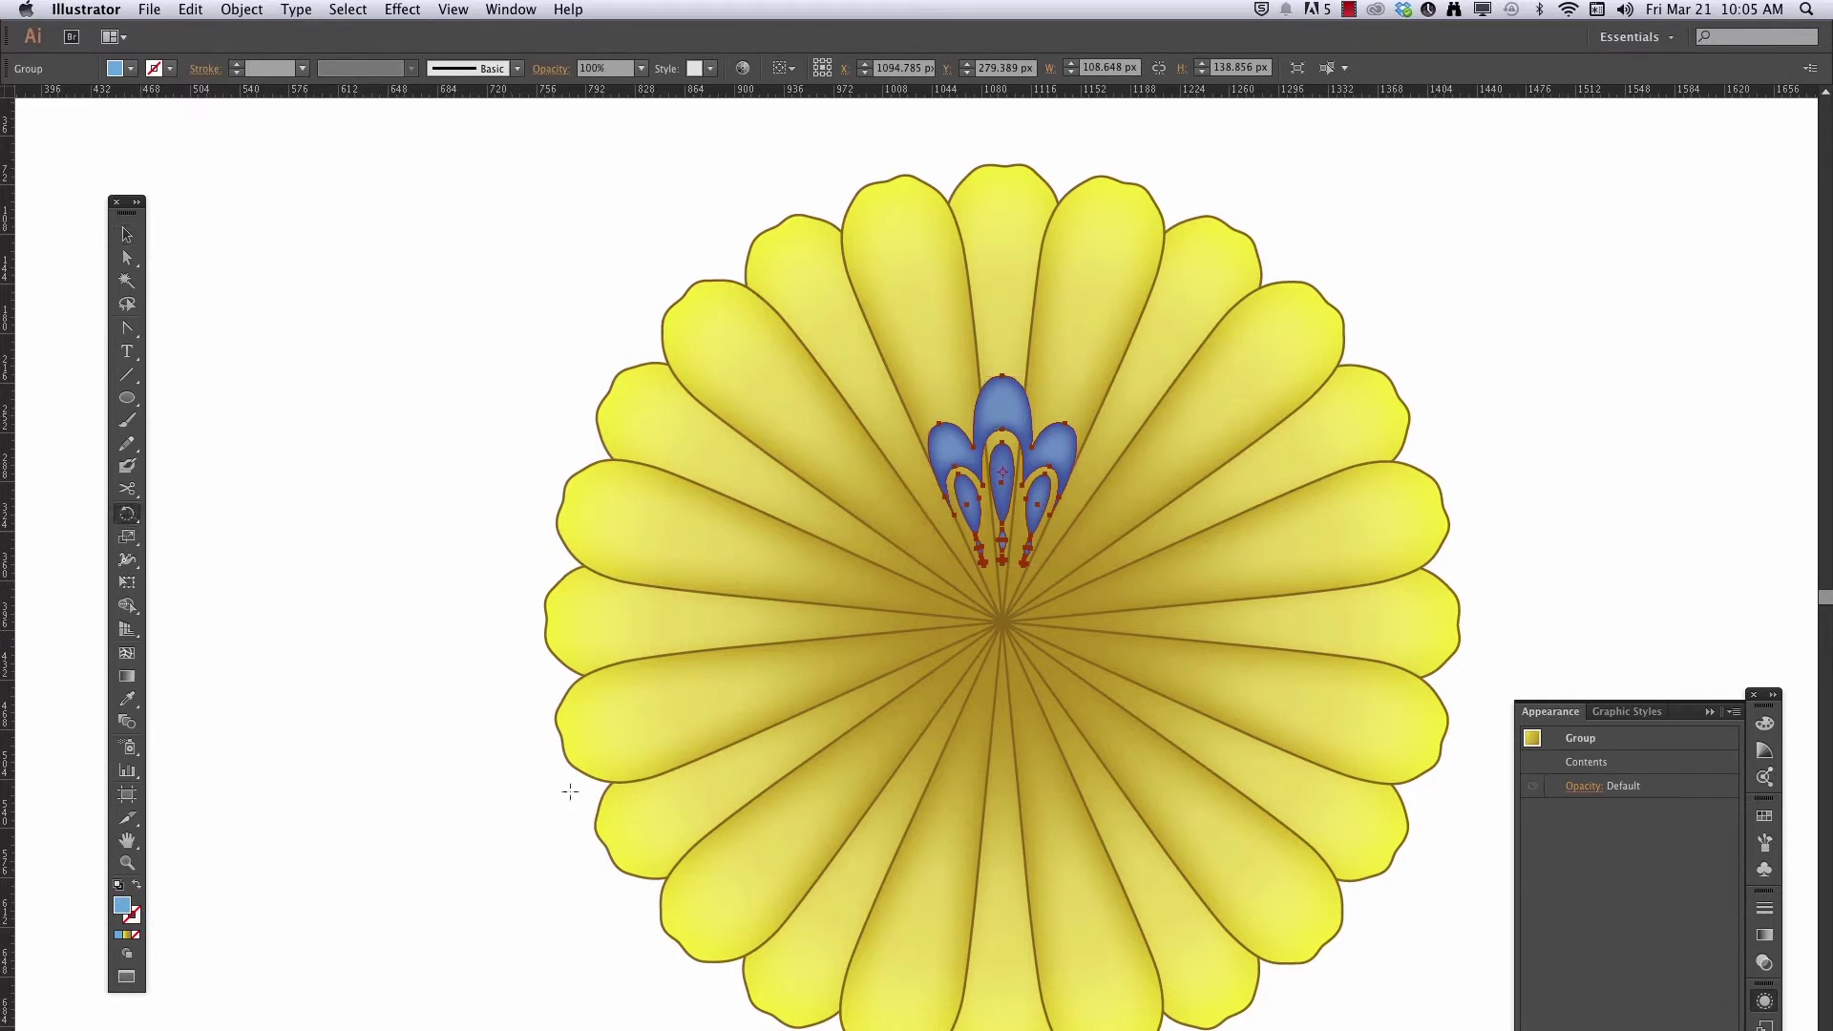
alt+click(1002, 621)
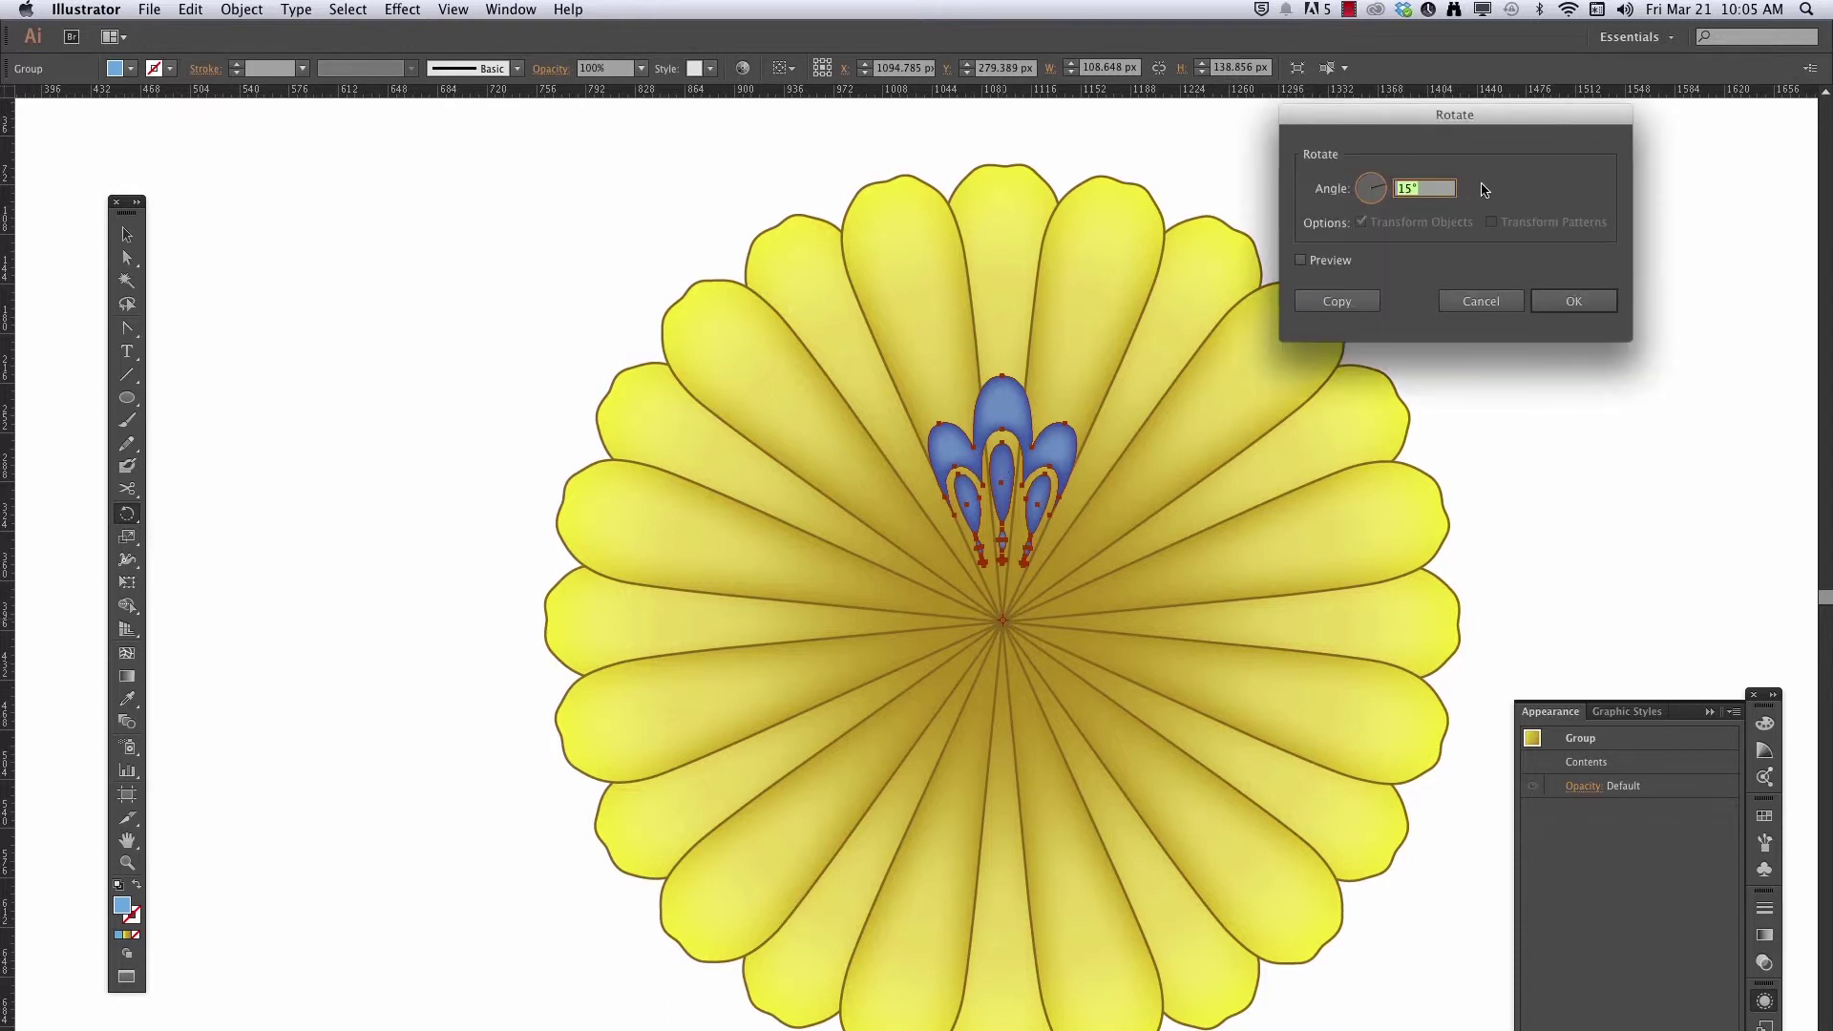
text(60)
click(1301, 261)
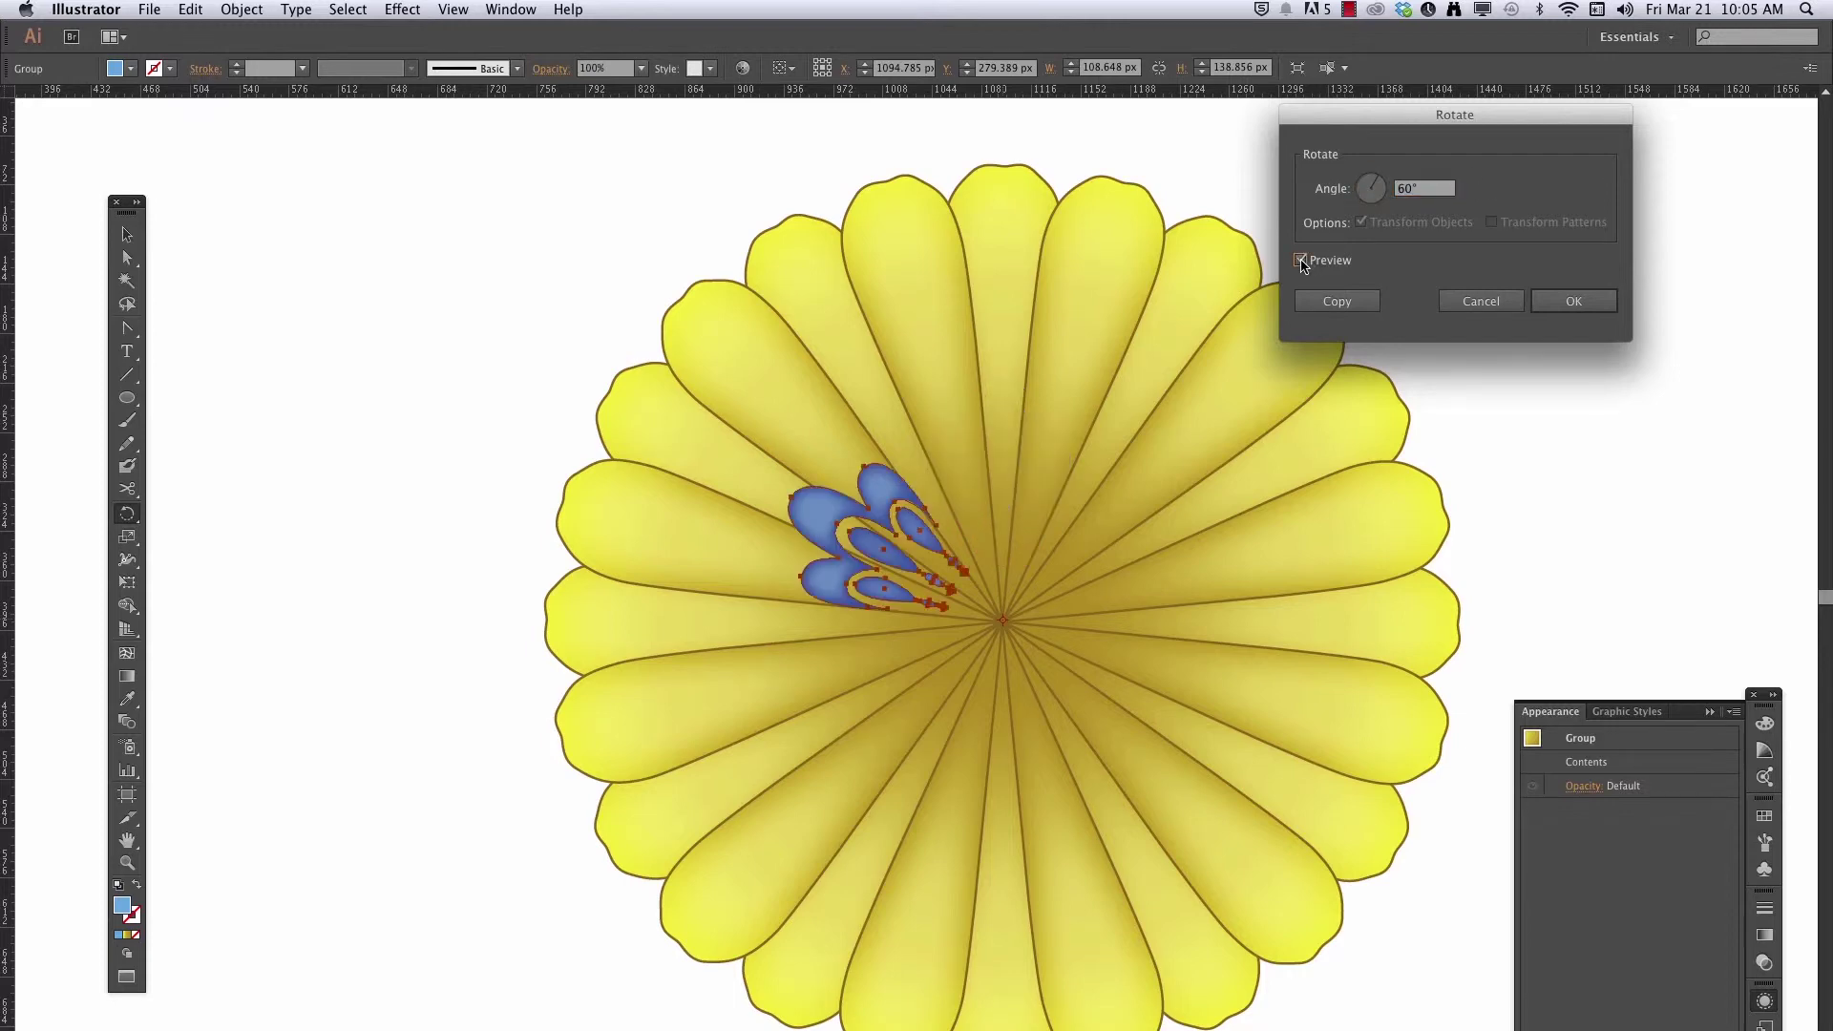
key(super+d)
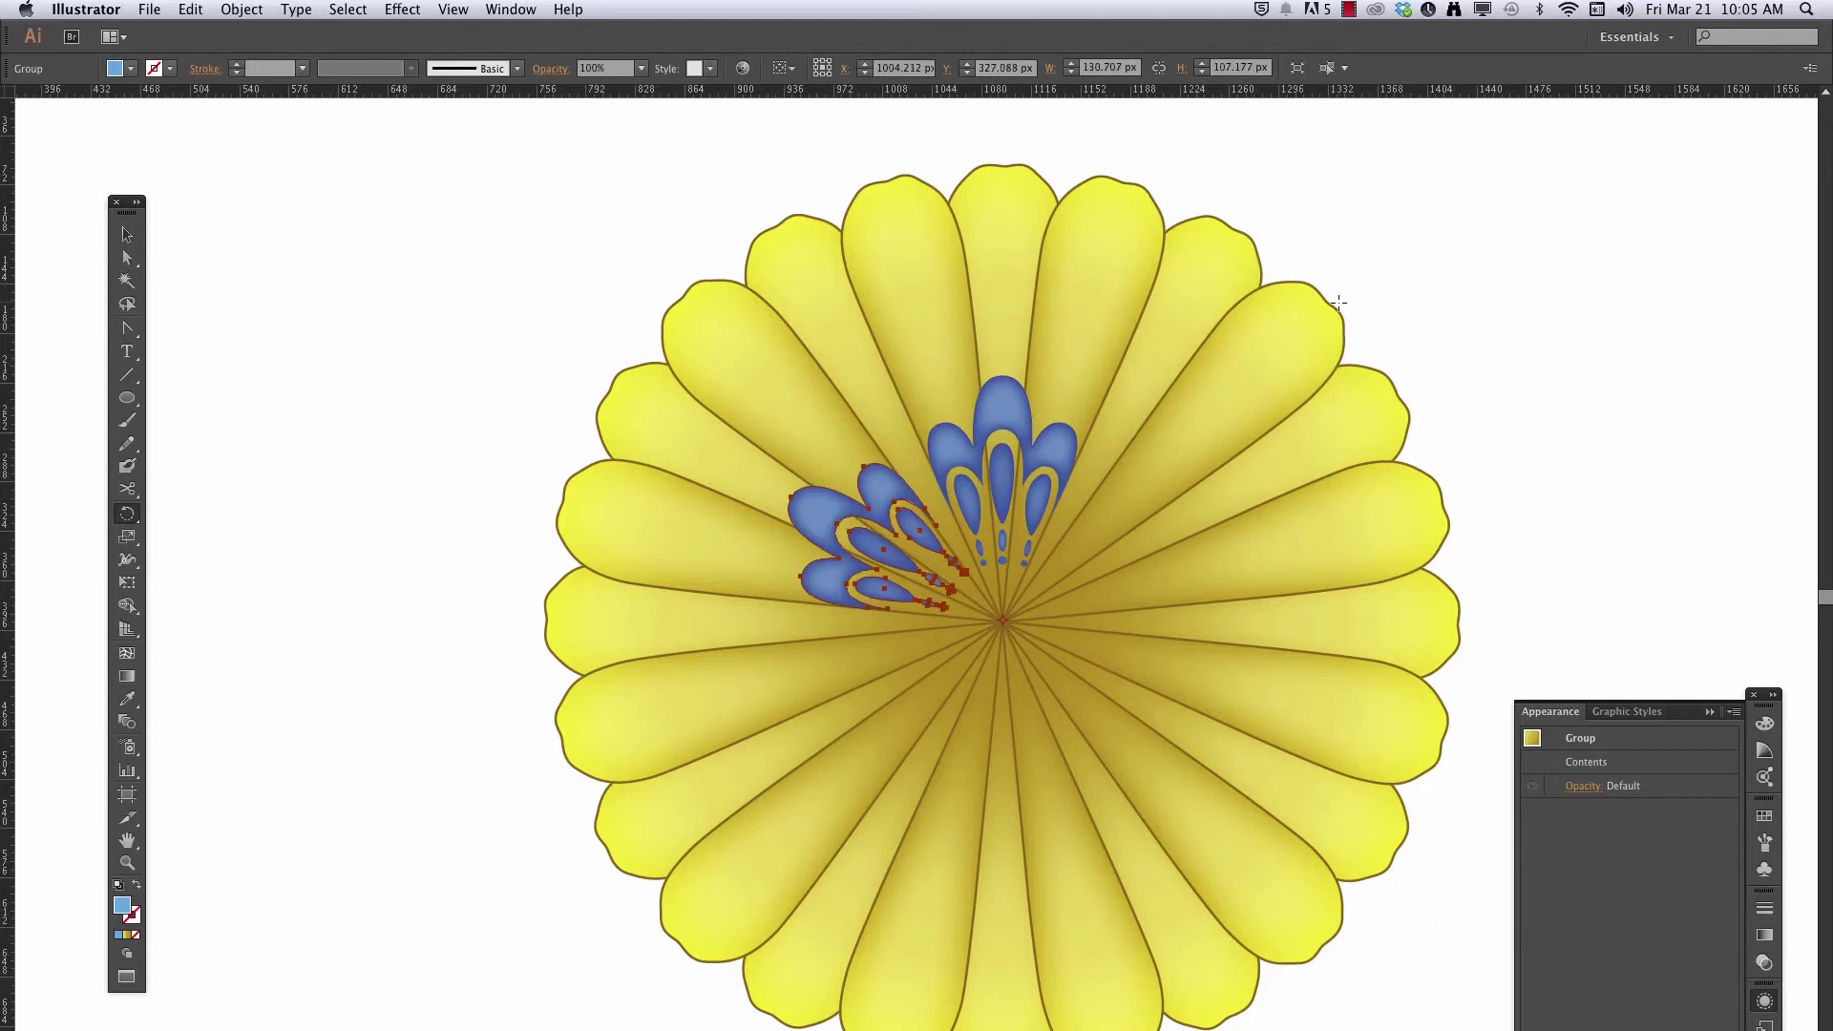
Repeat the 60° rotated copy four more times to complete the blue ring, and deselect it
key(super+d)
key(super+d)
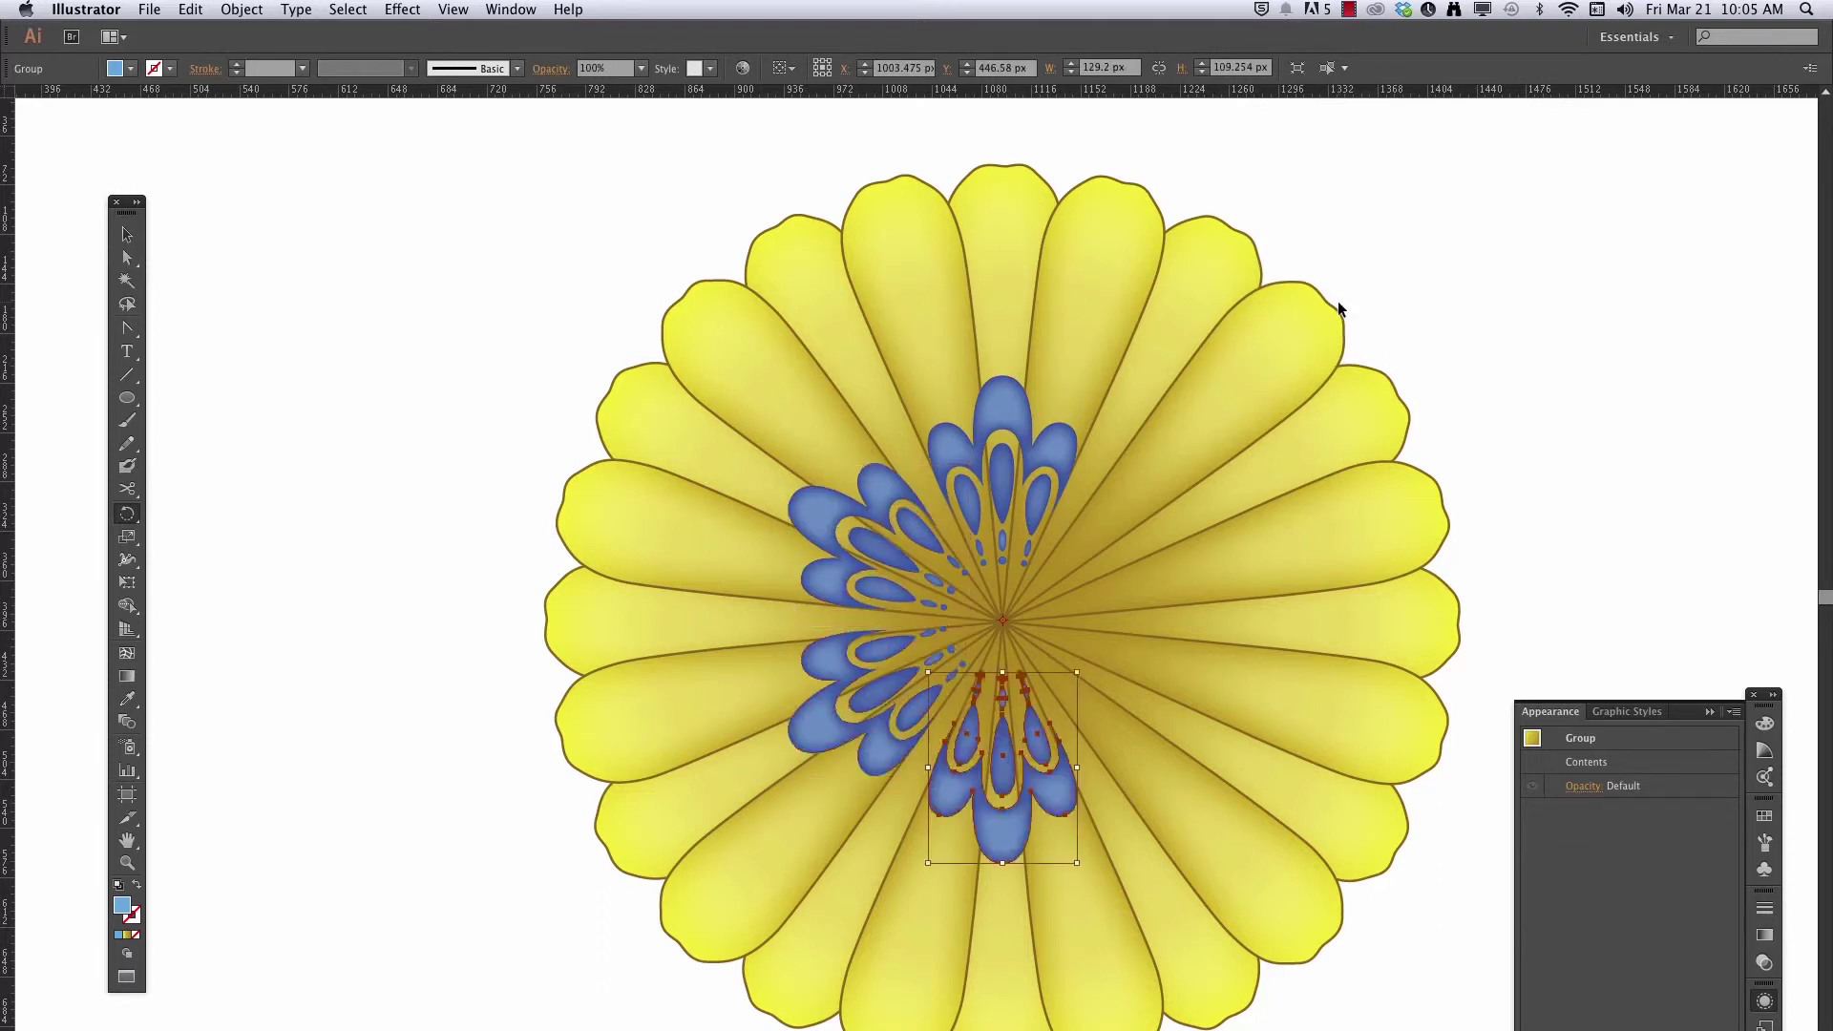
key(super+d)
key(super+d)
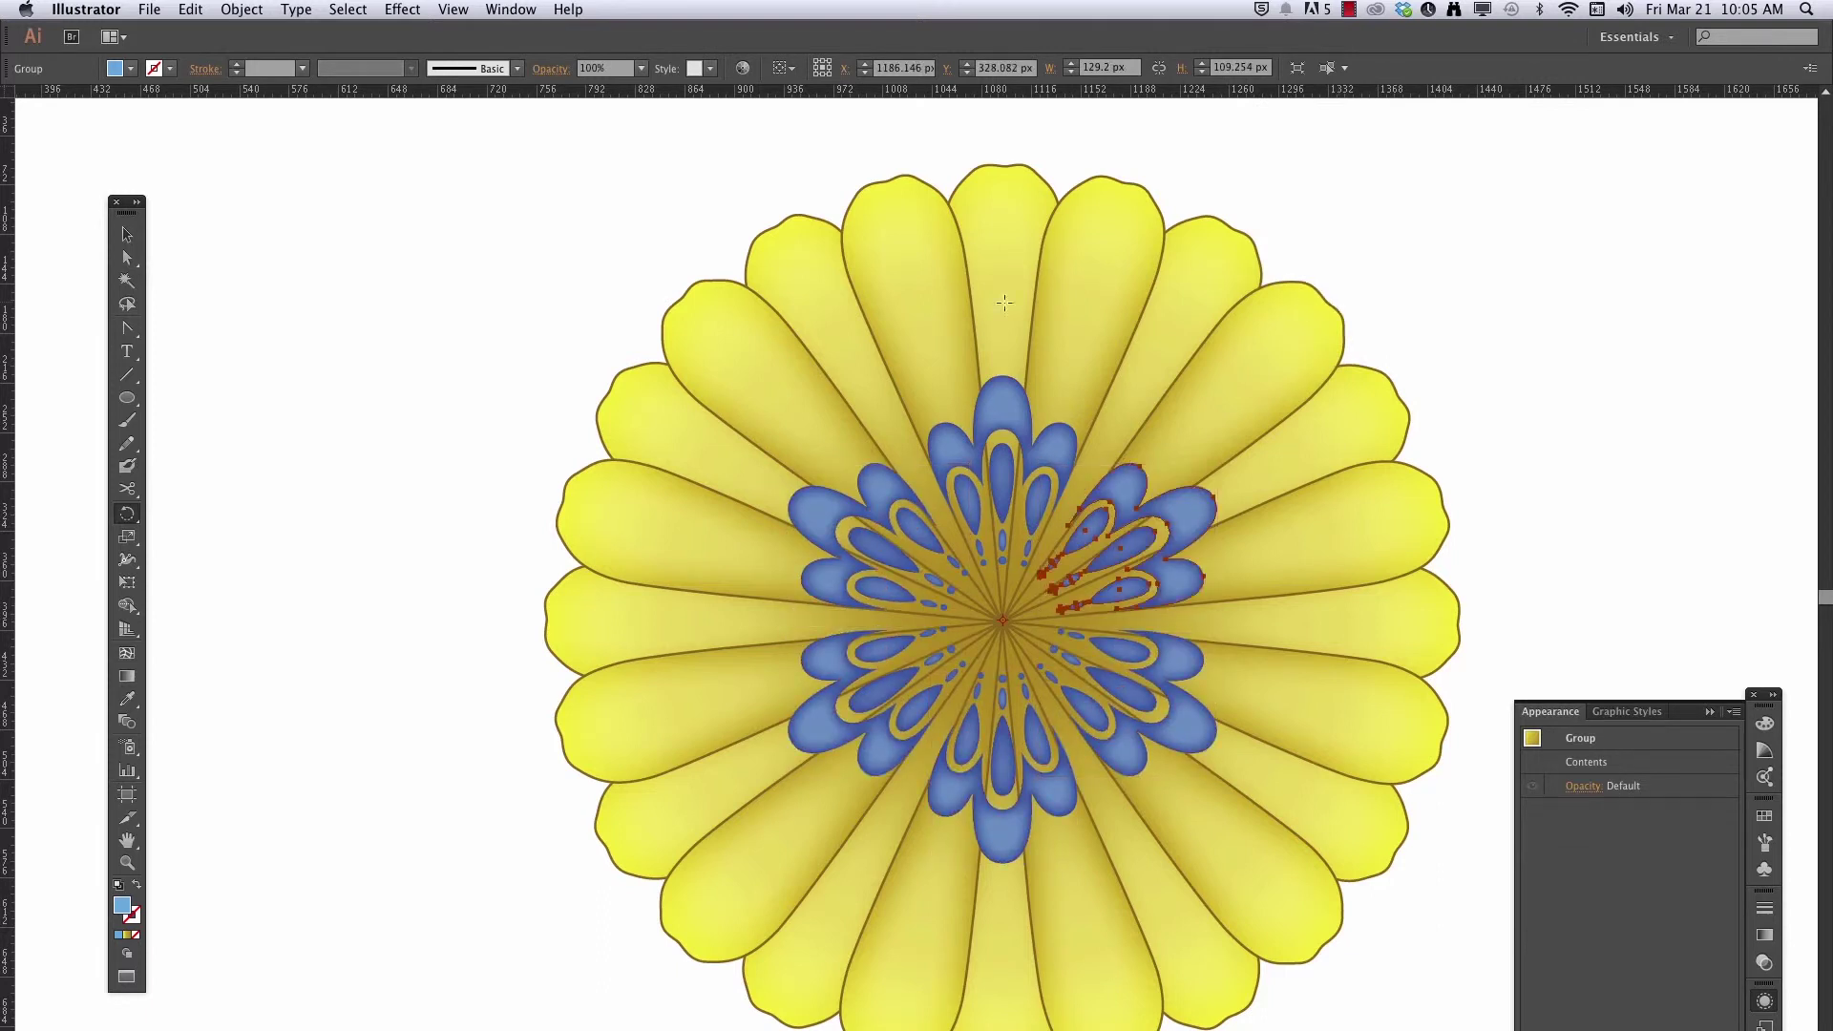
click(127, 234)
click(243, 417)
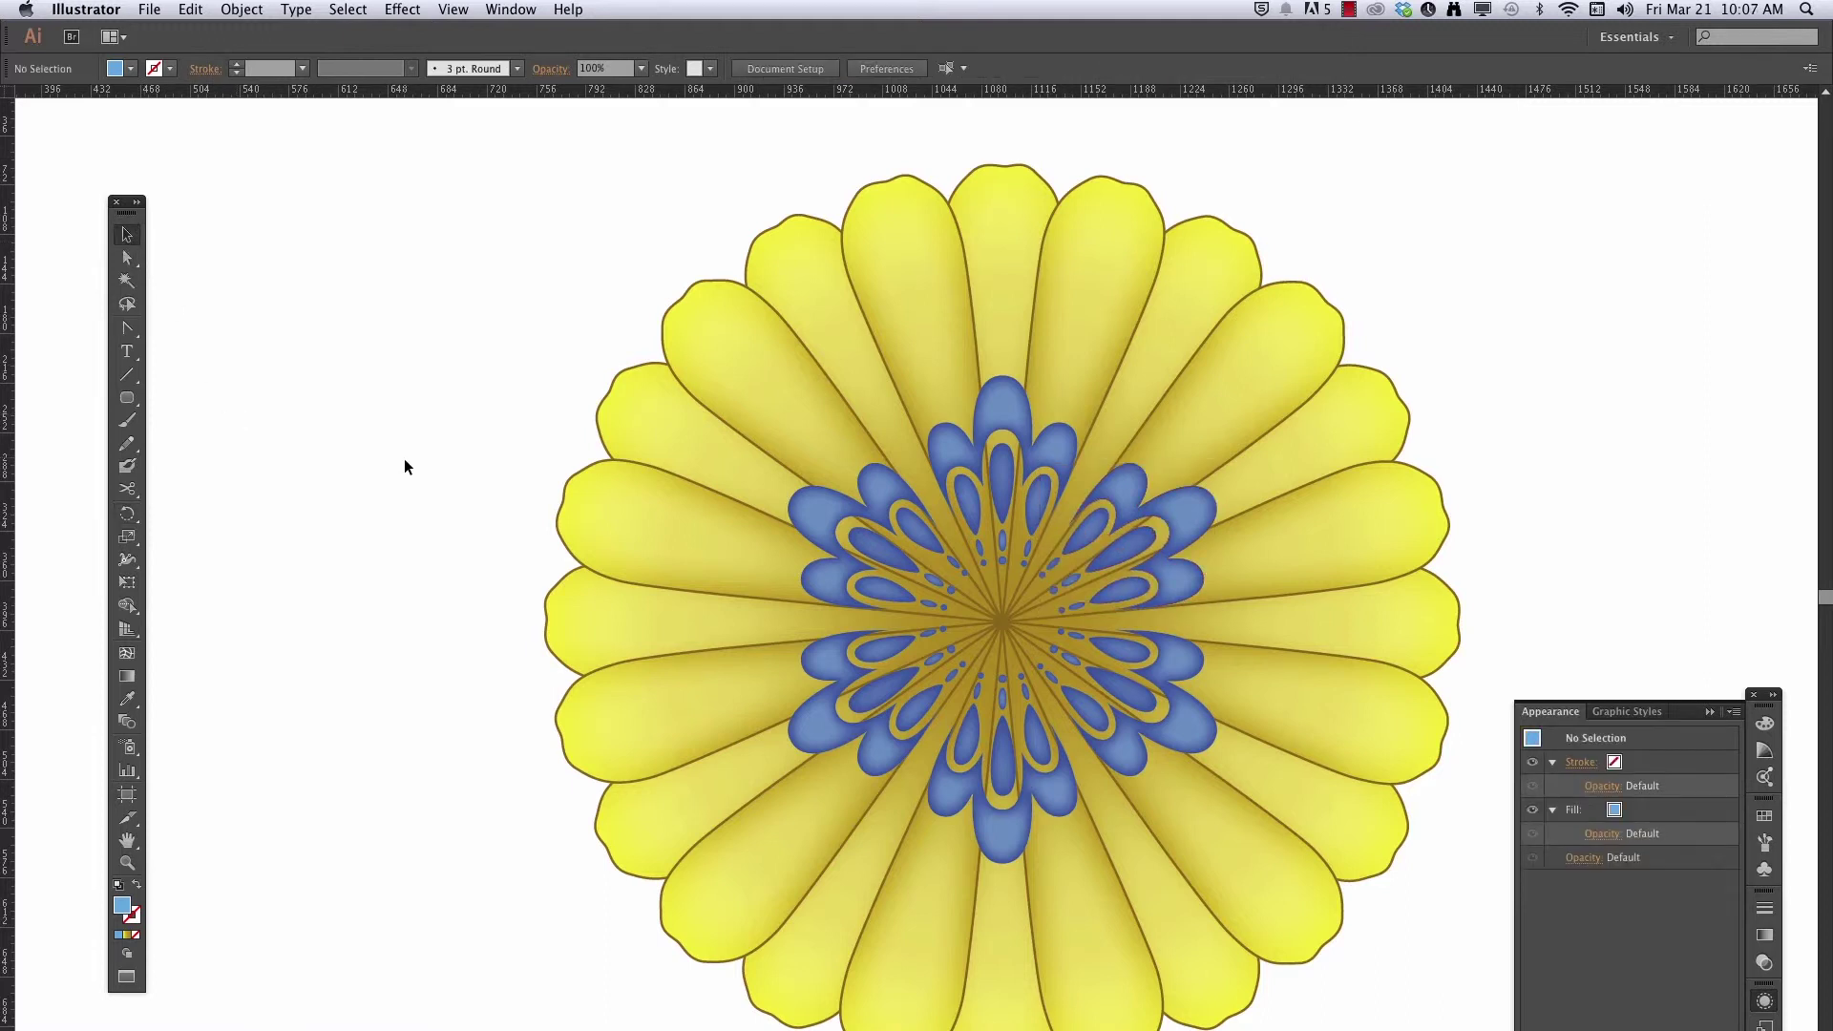
Group the six blue motifs into one ring, check it selects separately from the yellow petals, and deselect it
click(971, 439)
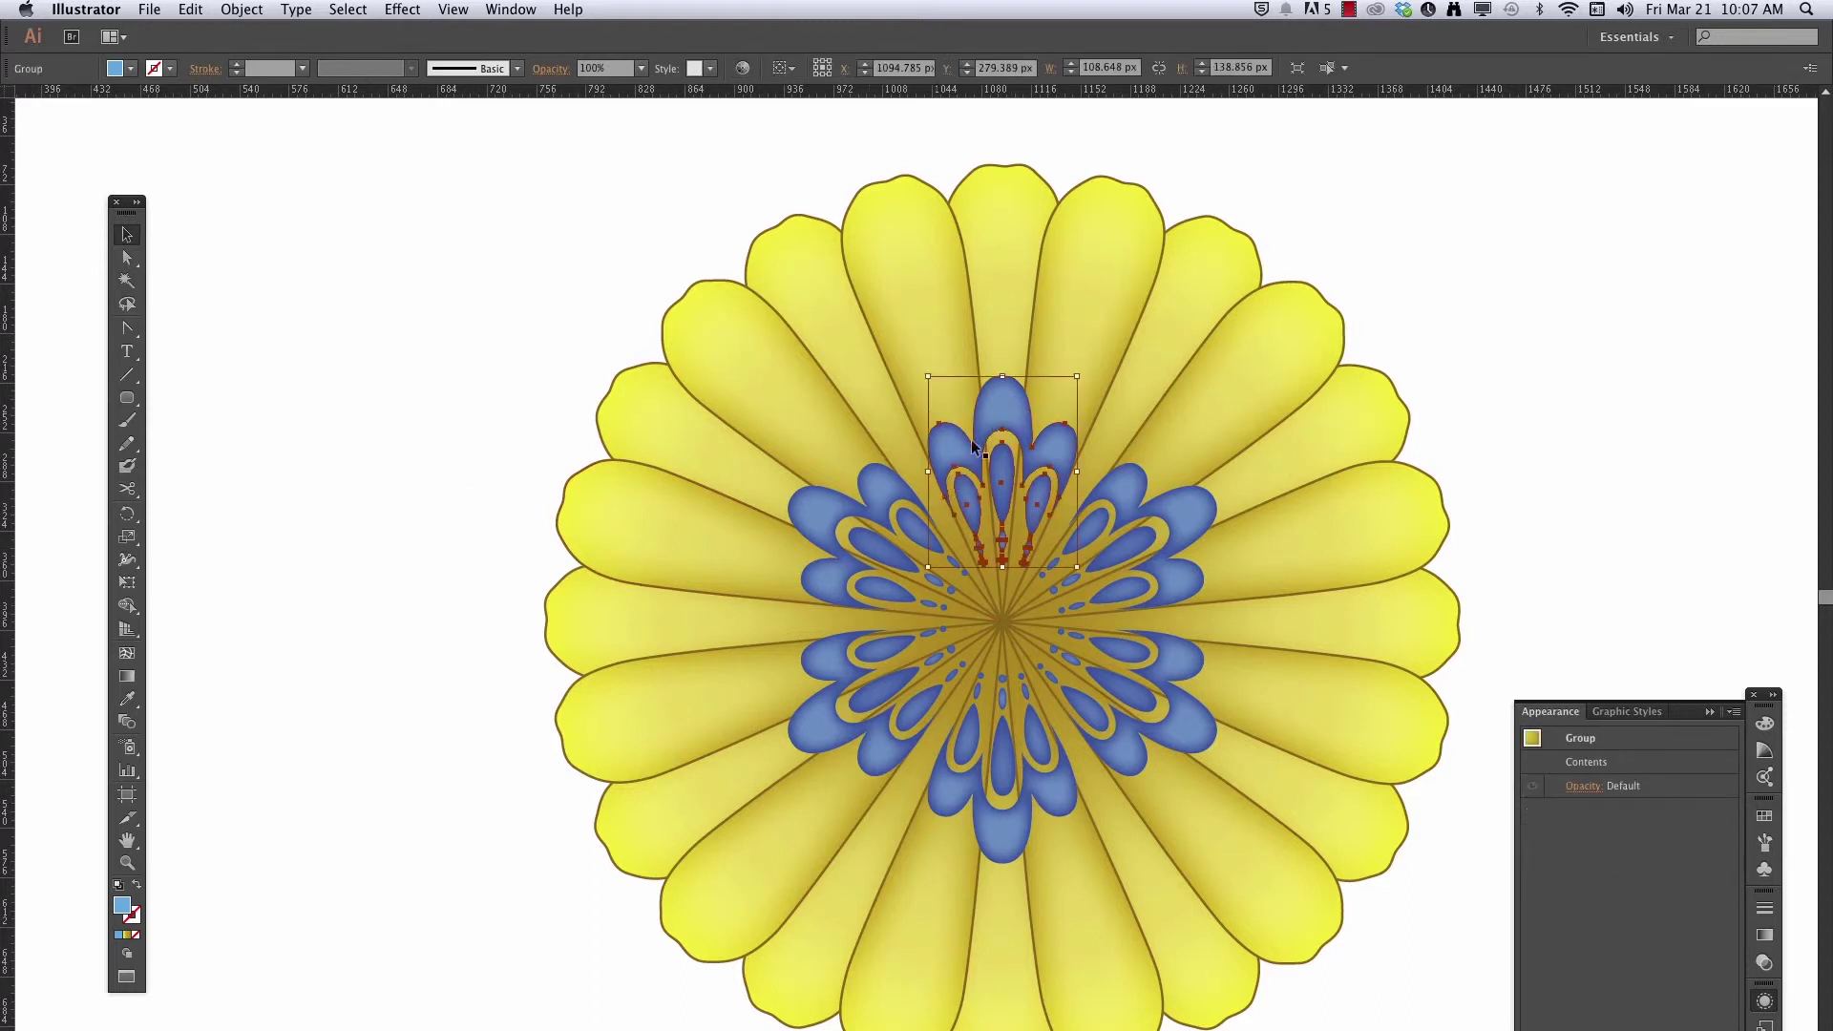
shift+click(829, 521)
shift+click(880, 761)
shift+click(1003, 832)
shift+click(1180, 718)
shift+click(1186, 527)
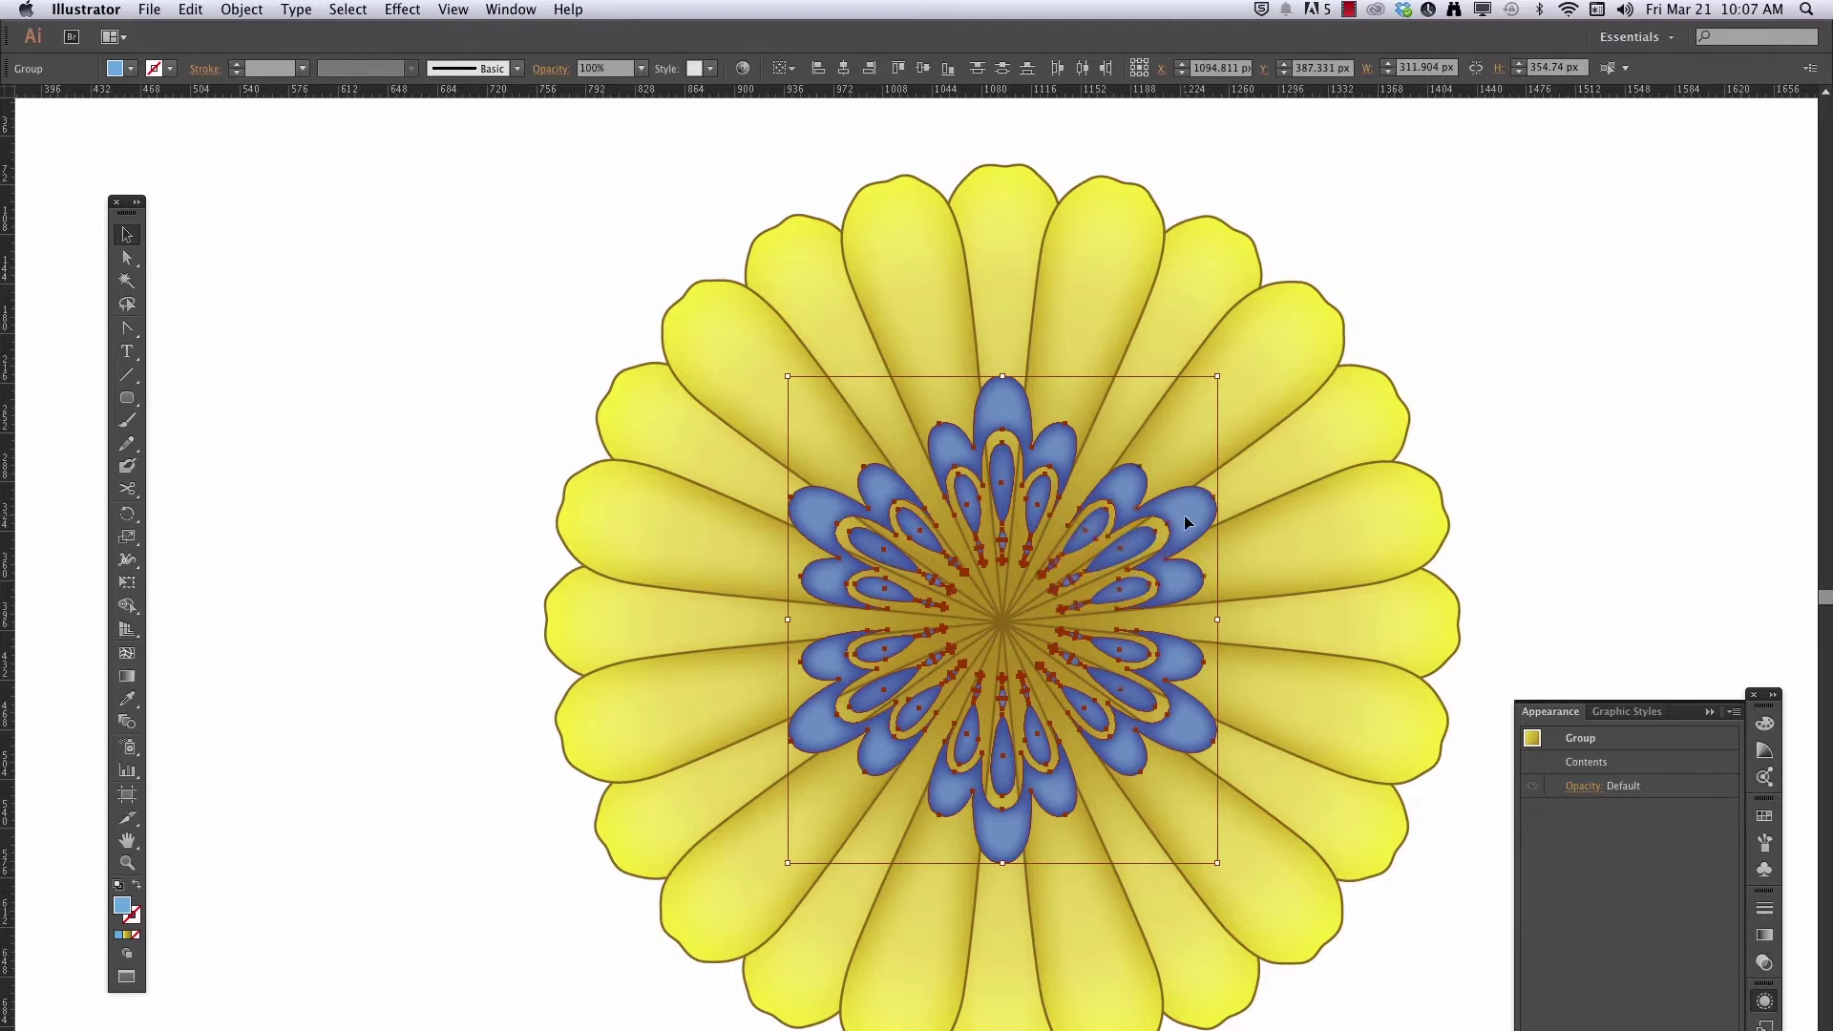
click(236, 12)
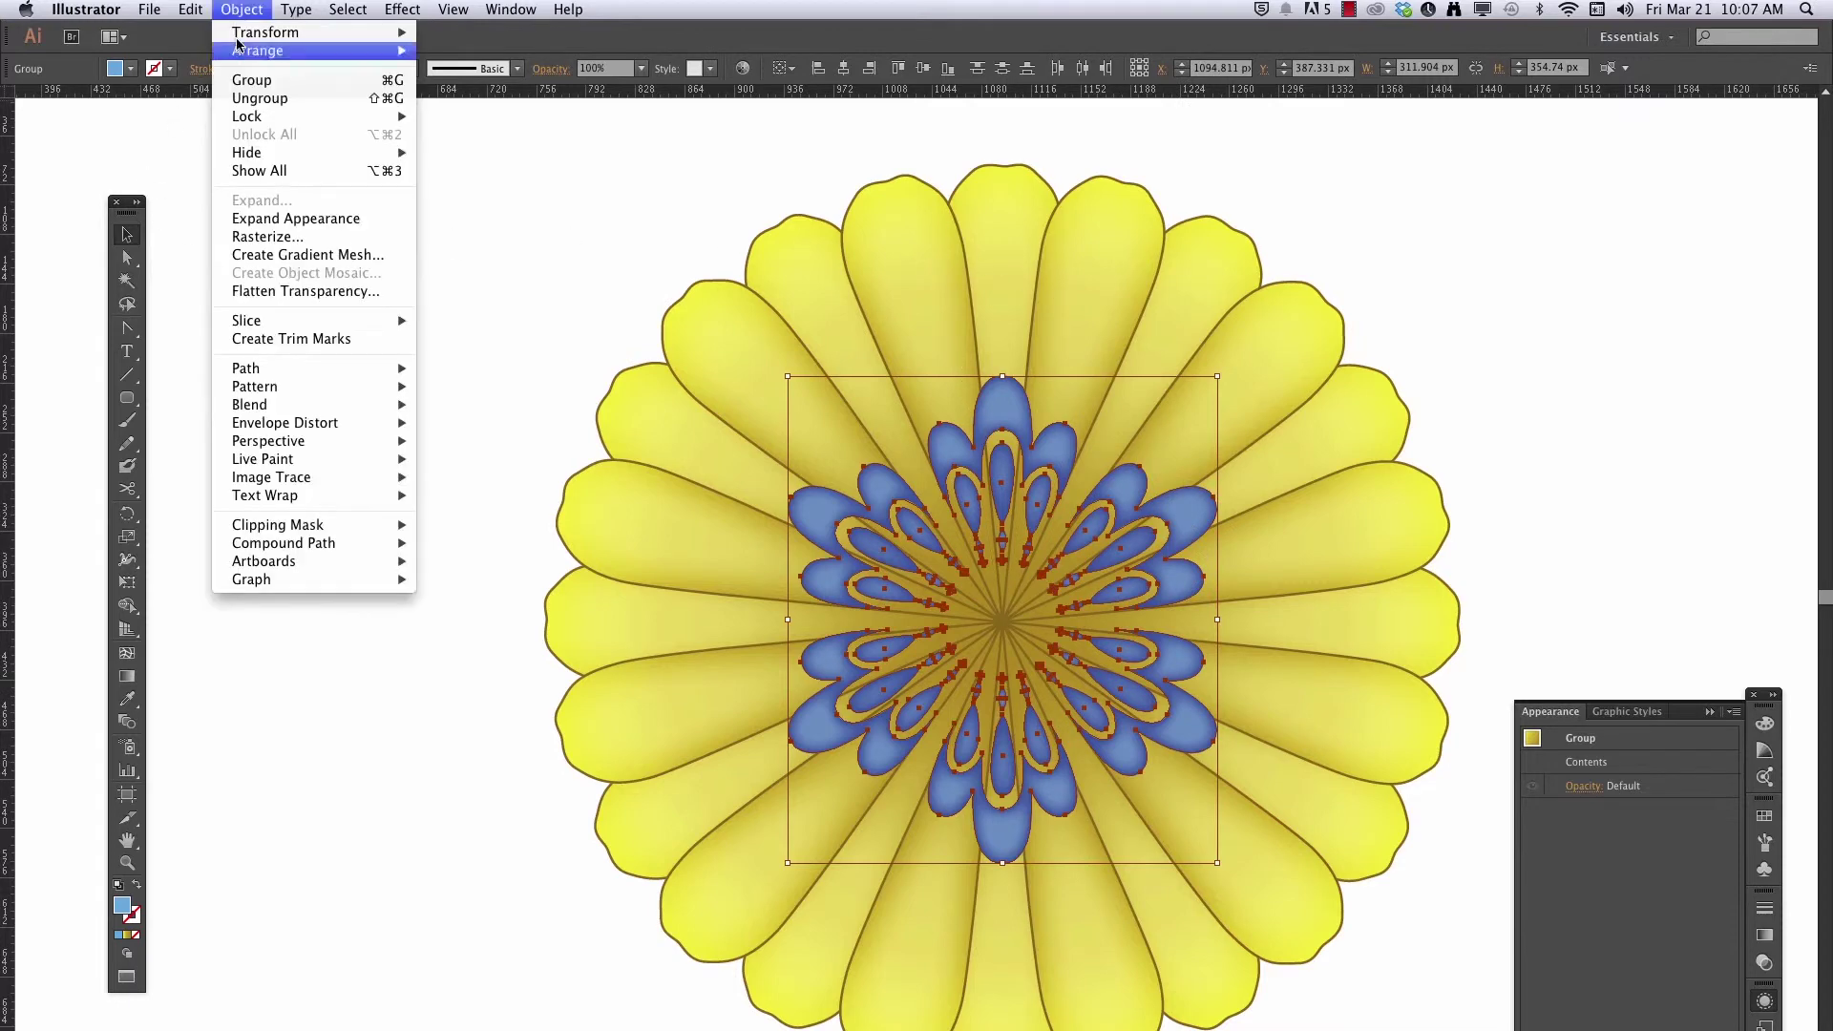
click(272, 84)
click(331, 395)
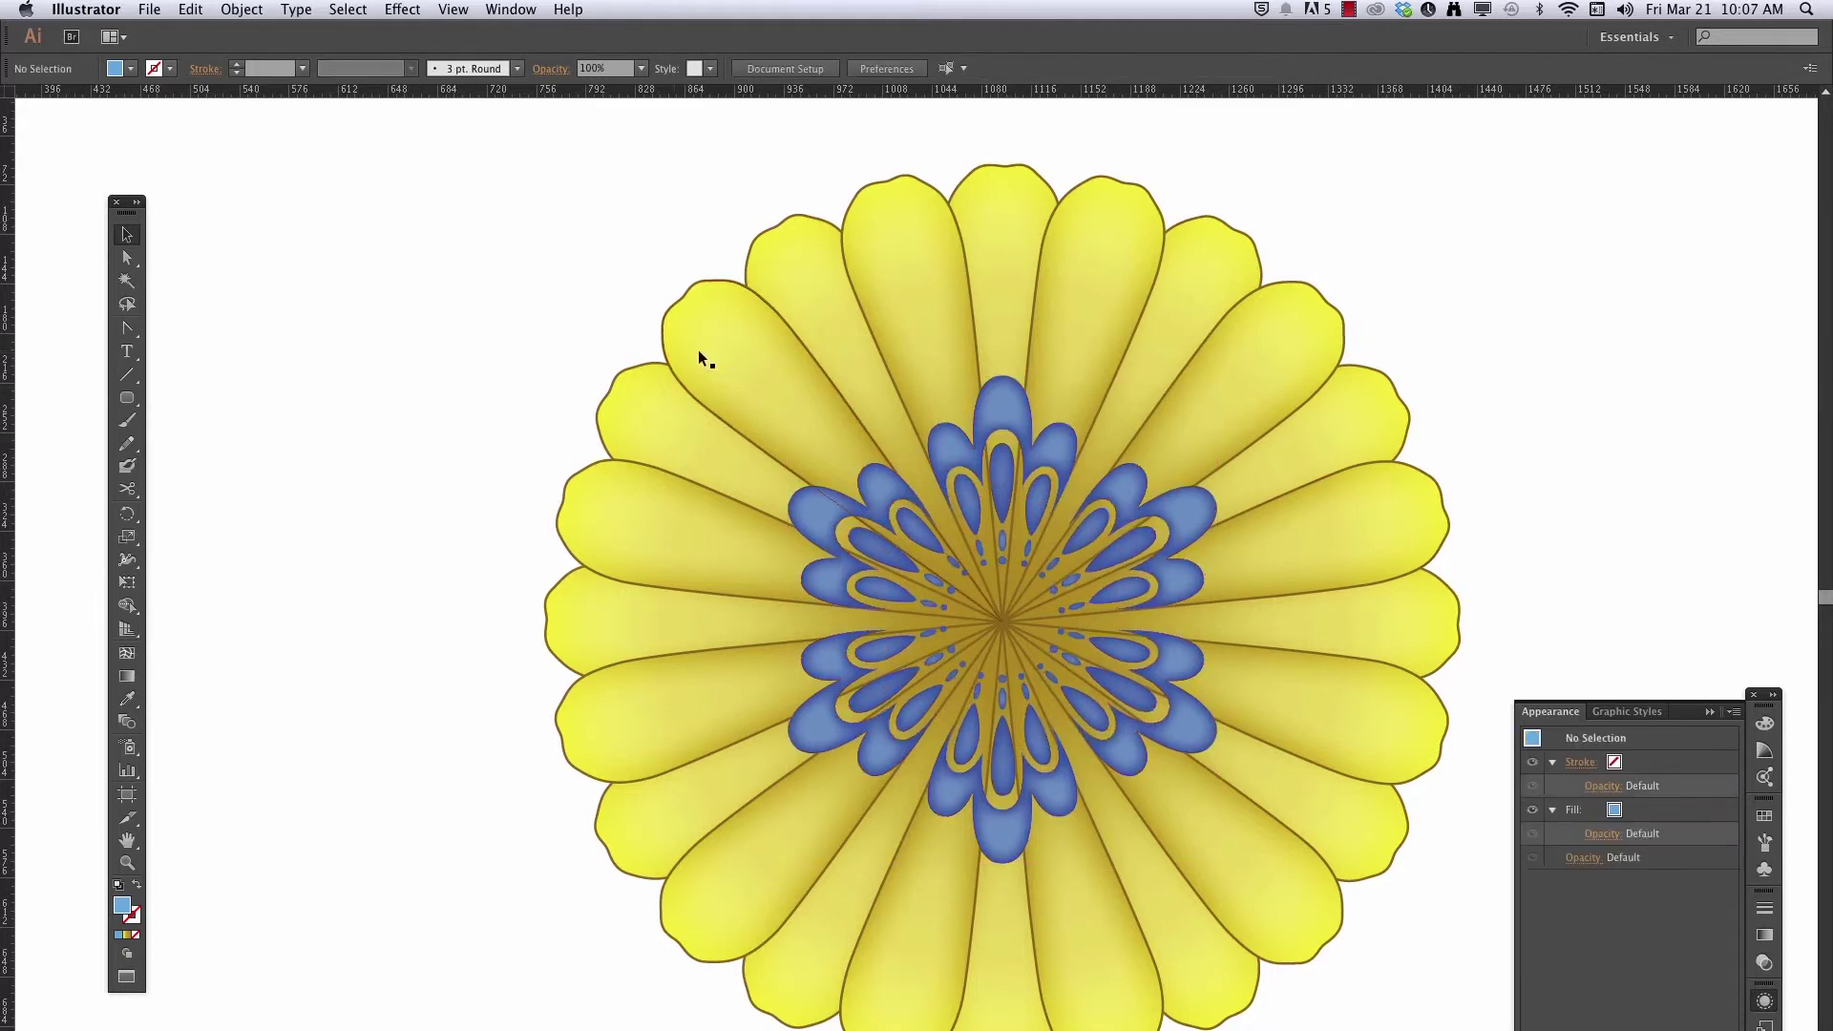
click(707, 357)
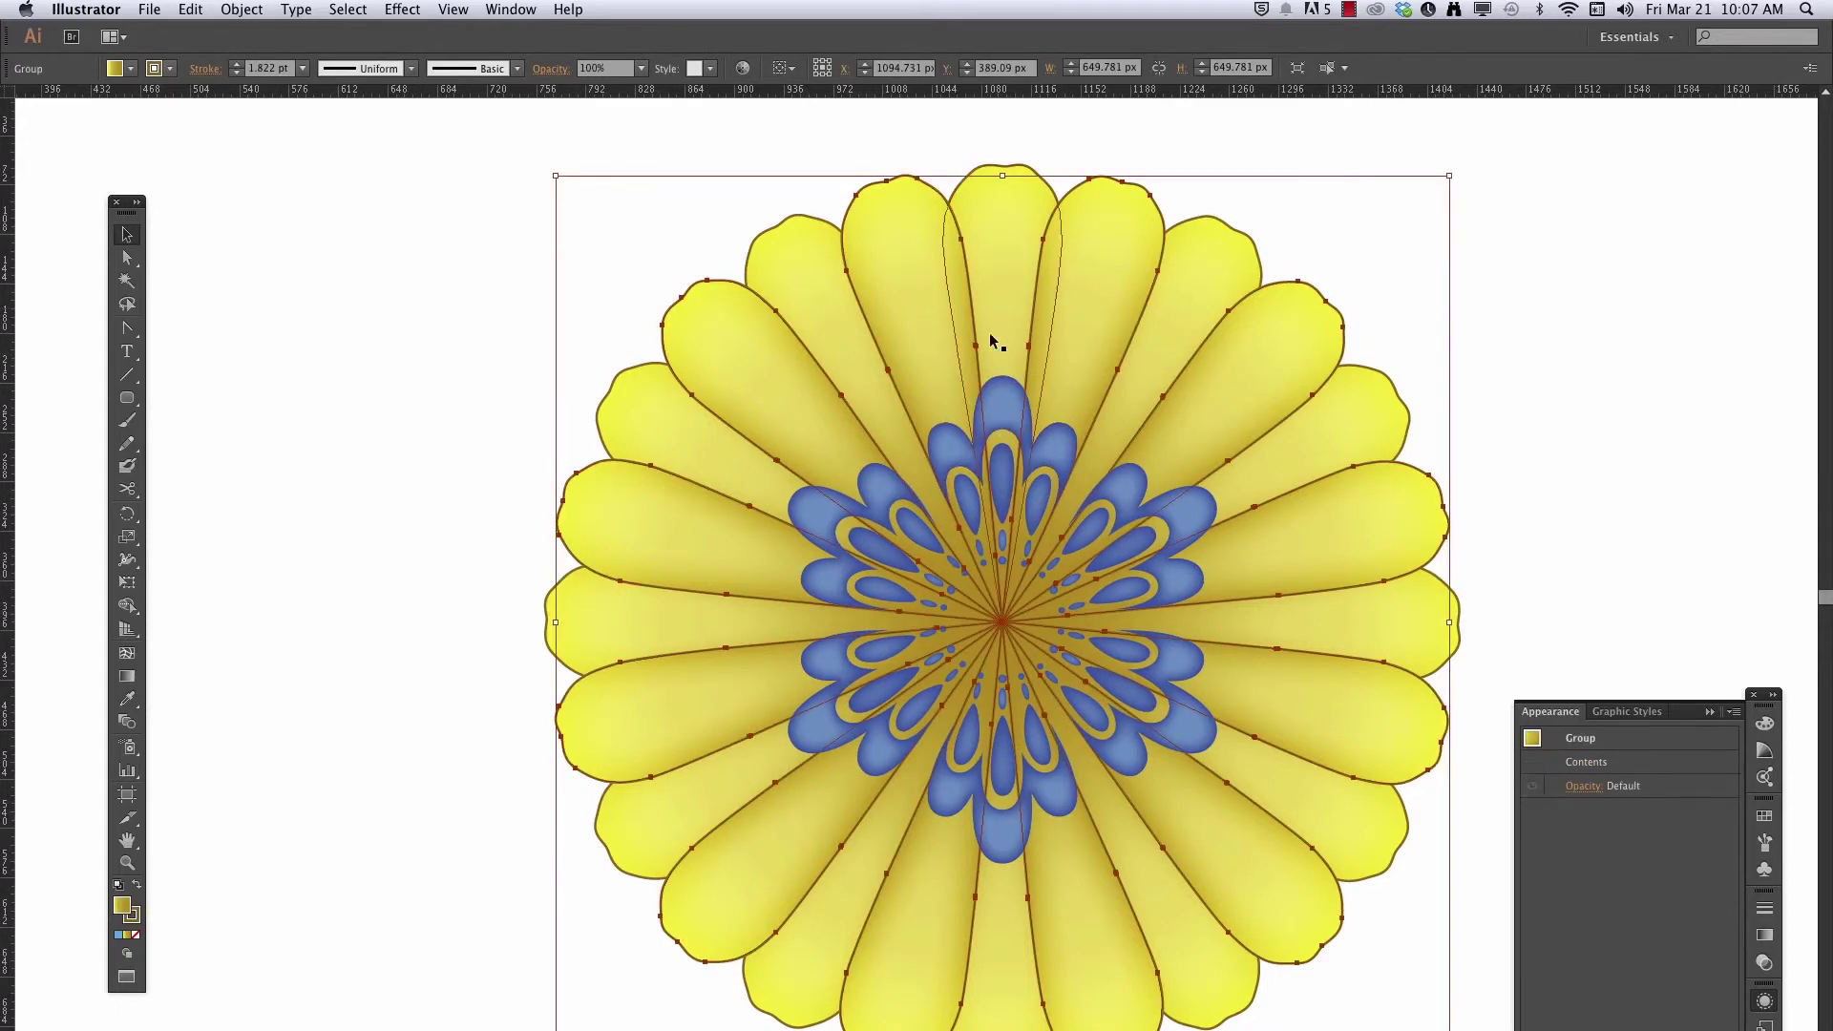
click(999, 425)
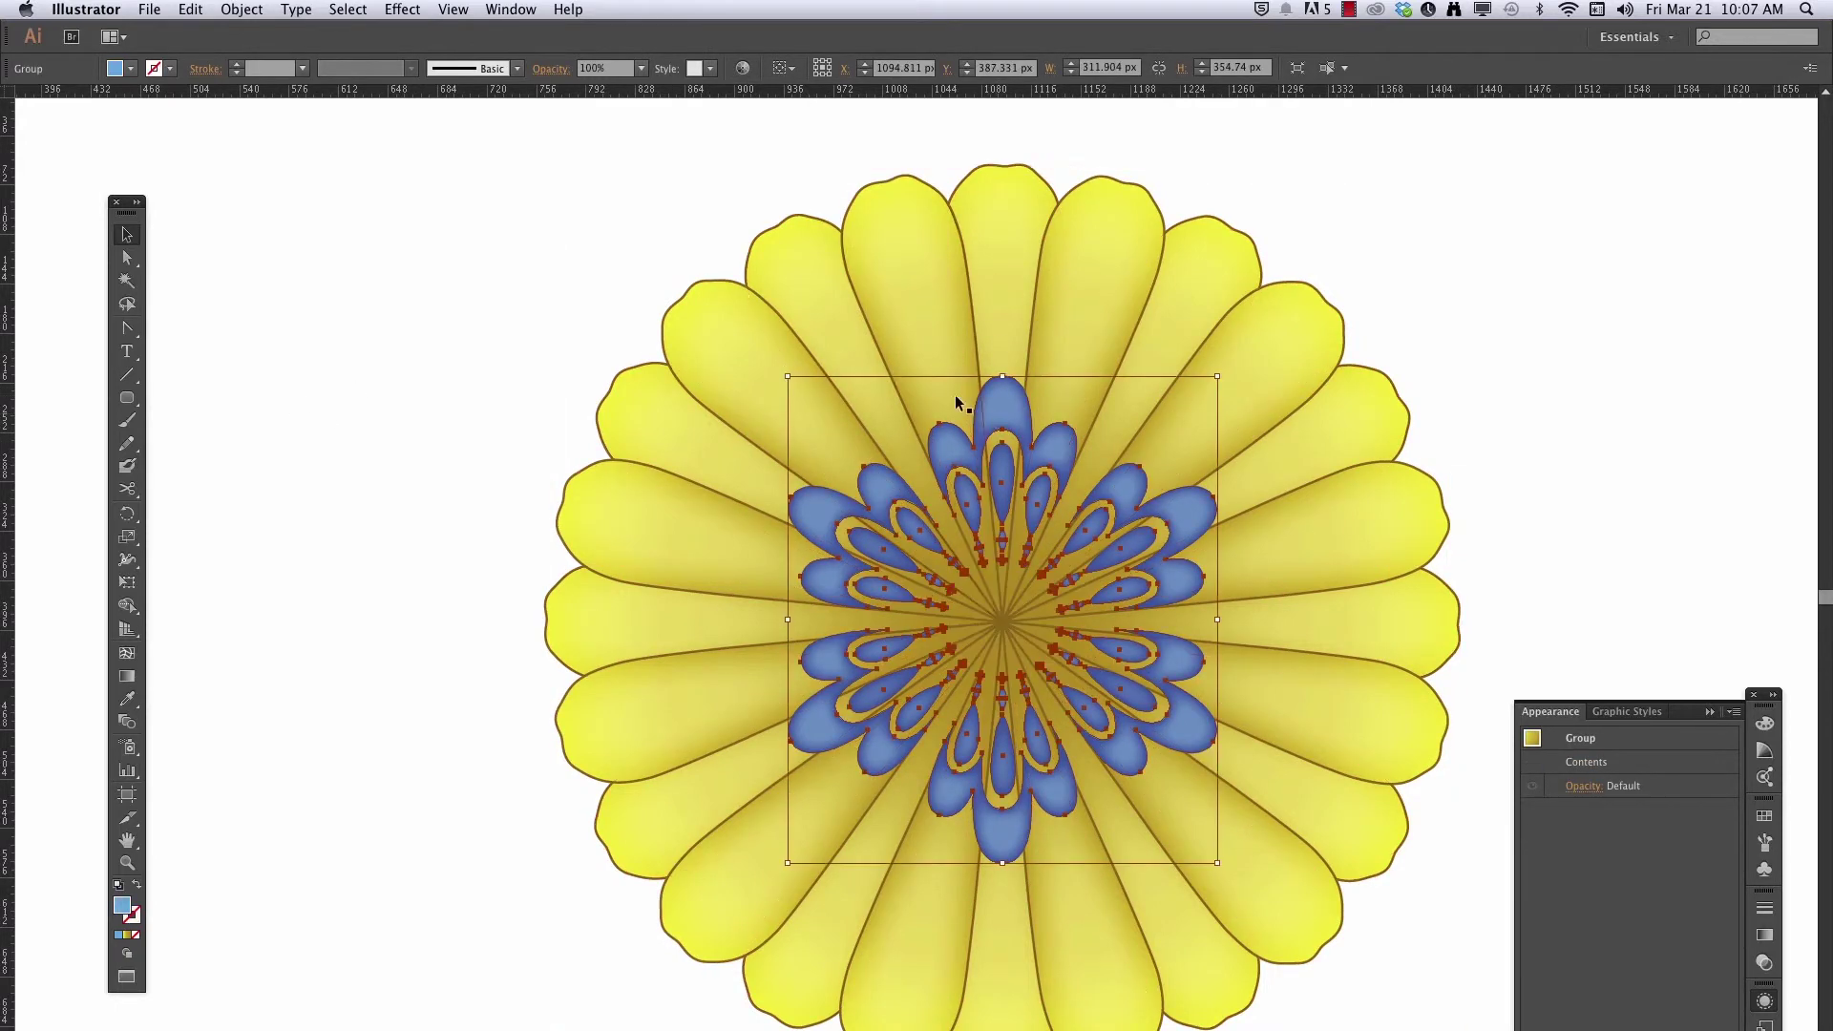
click(360, 331)
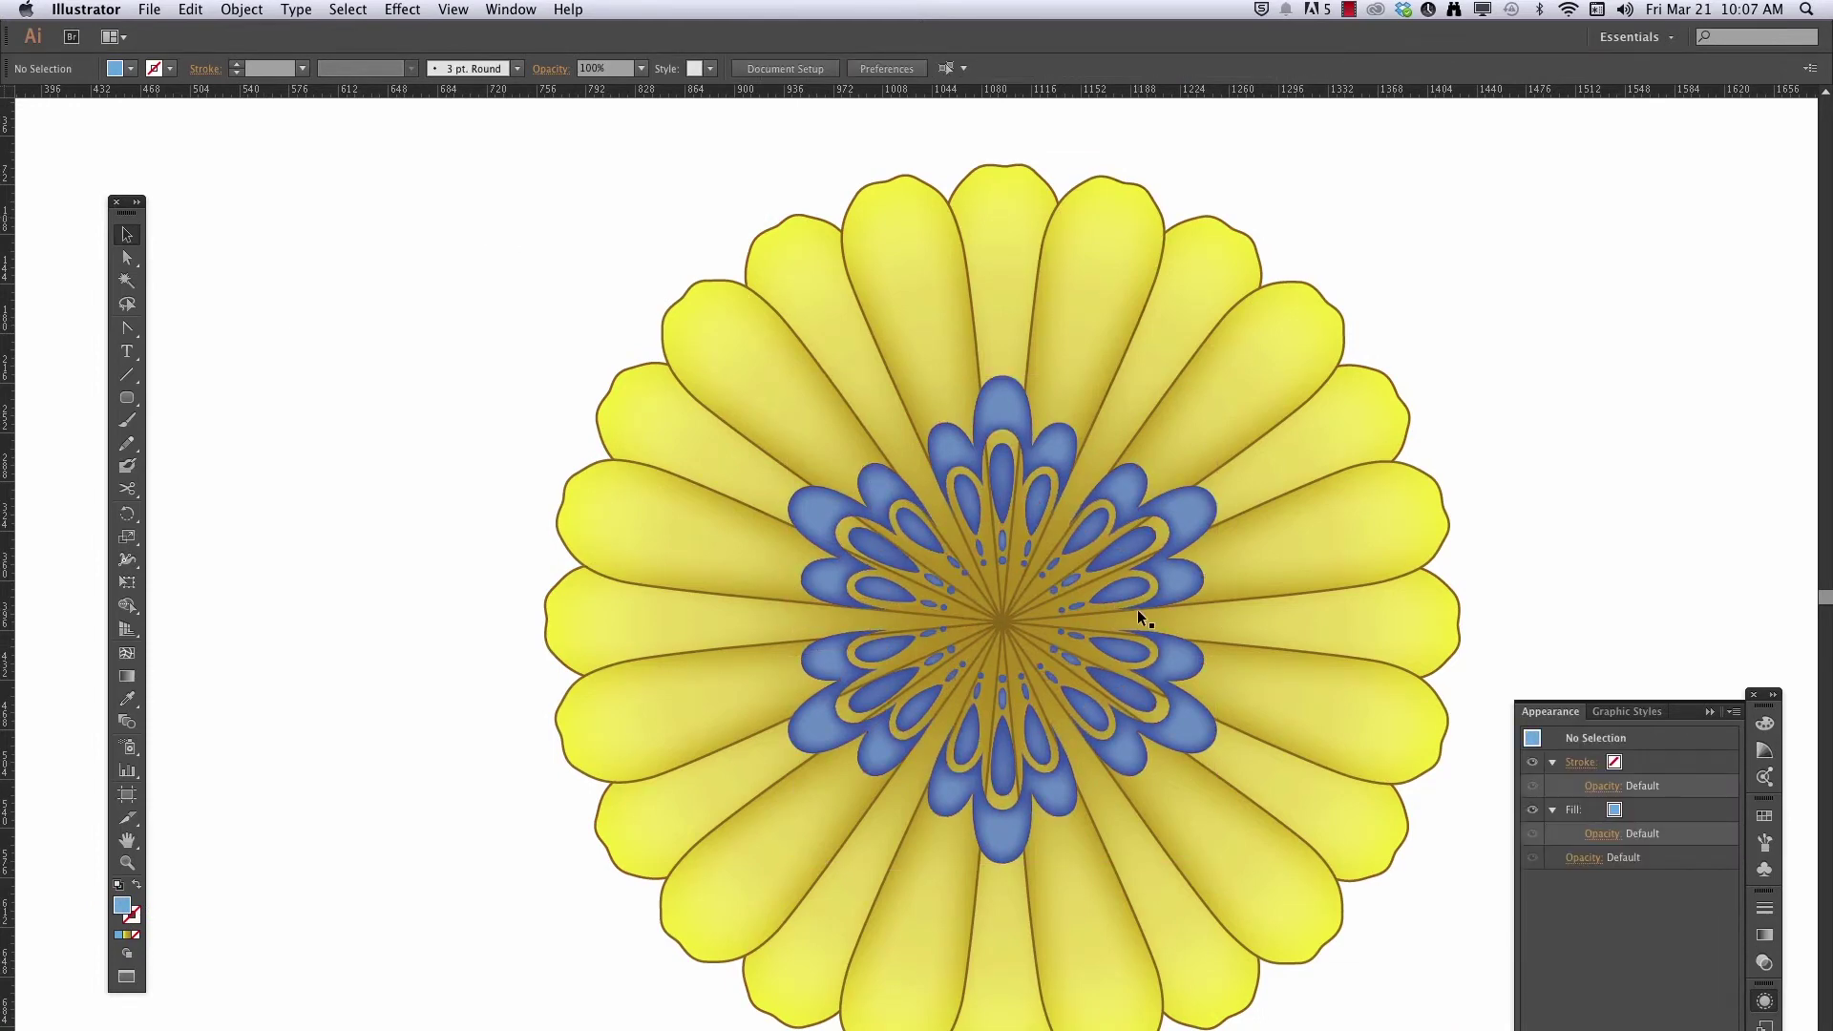
click(127, 399)
drag(389, 372, 448, 850)
key(Up)
key(Up)
key(Up)
key(Down)
key(Down)
key(Down)
key(Down)
key(Down)
key(Down)
key(Down)
key(Down)
key(super+z)
Draw an upright rounded rectangle about 33 px wide and 297 px high over the flower's middle, and align it horizontally and vertically with the flower
drag(978, 421, 1024, 827)
click(134, 236)
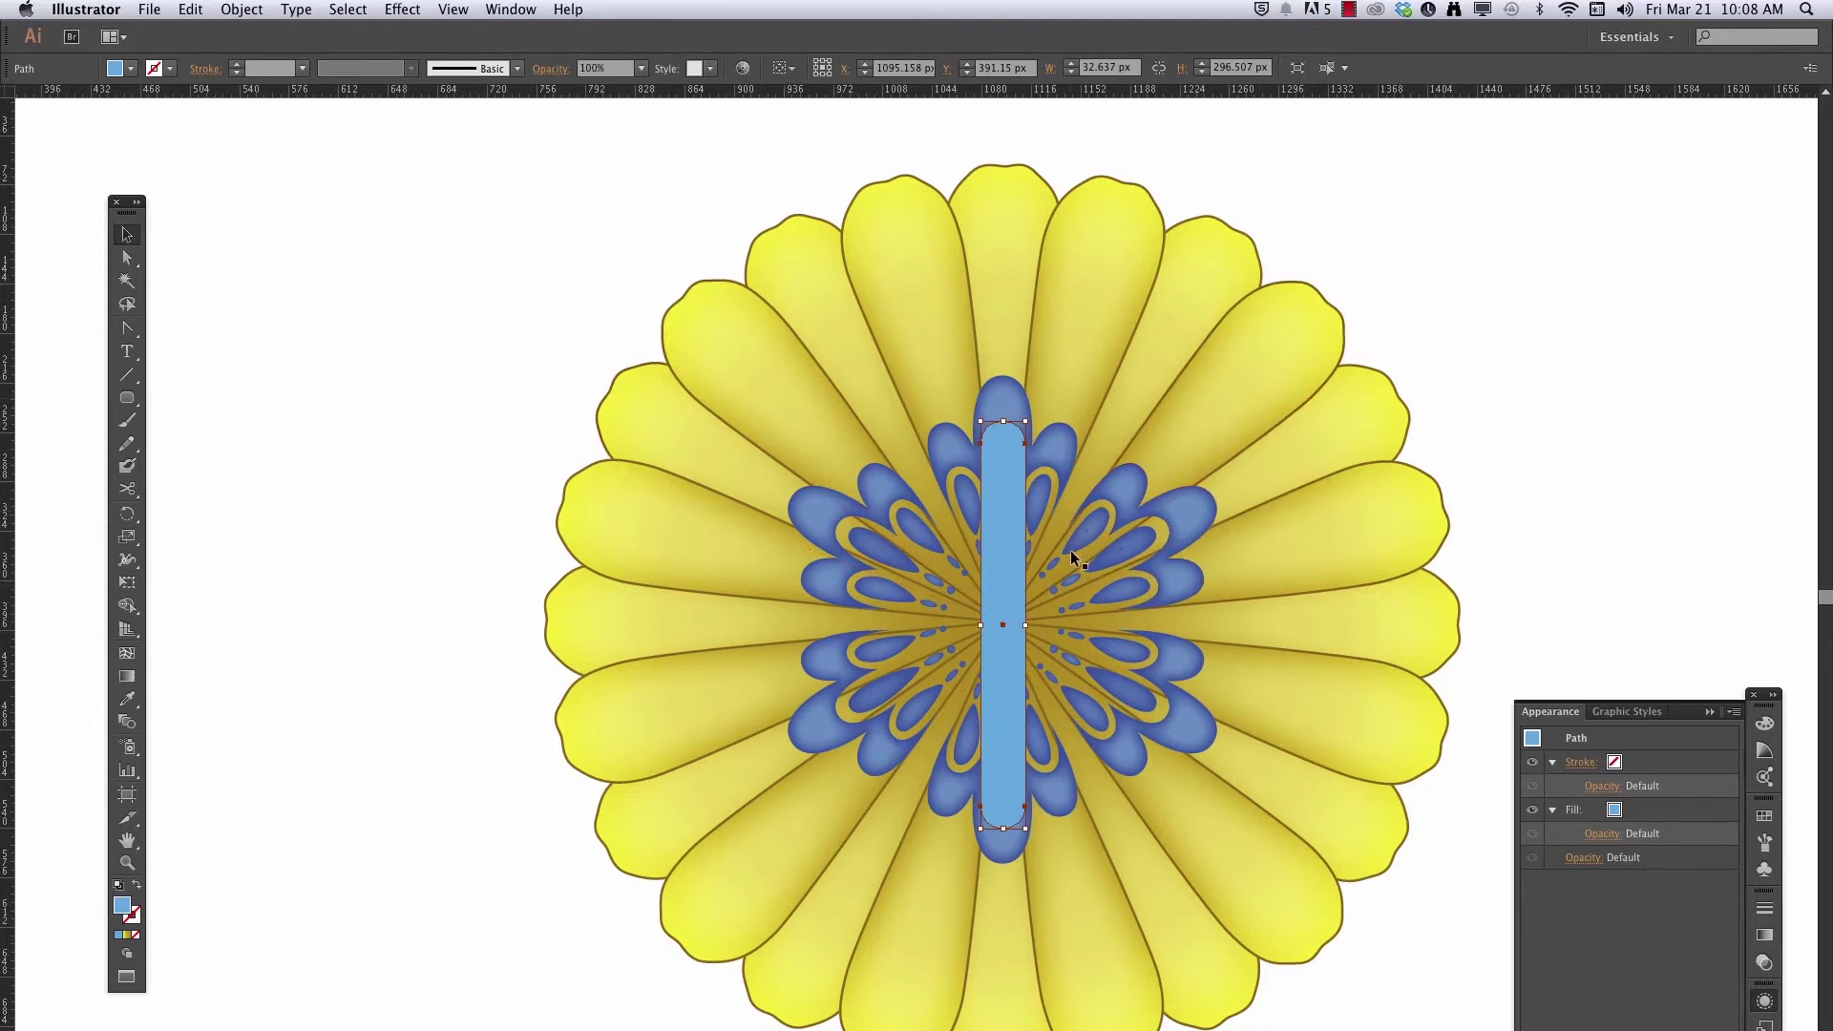
drag(485, 343, 1468, 838)
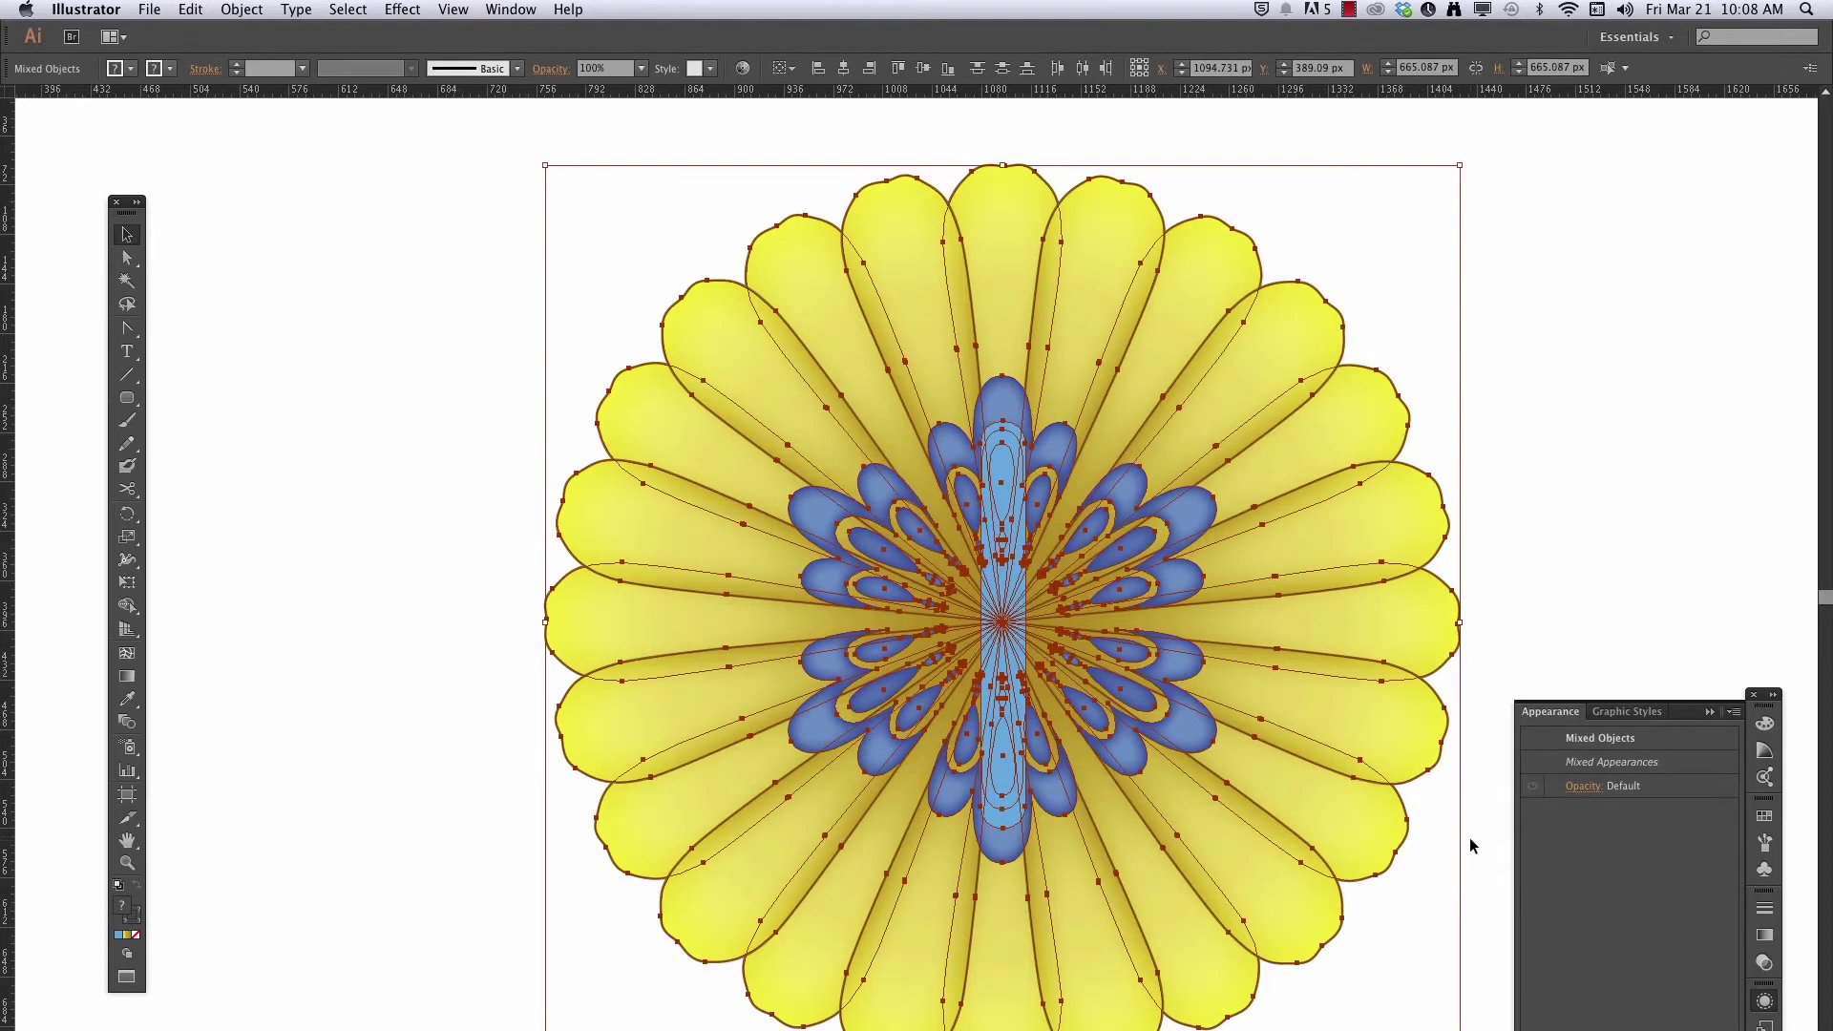
click(845, 69)
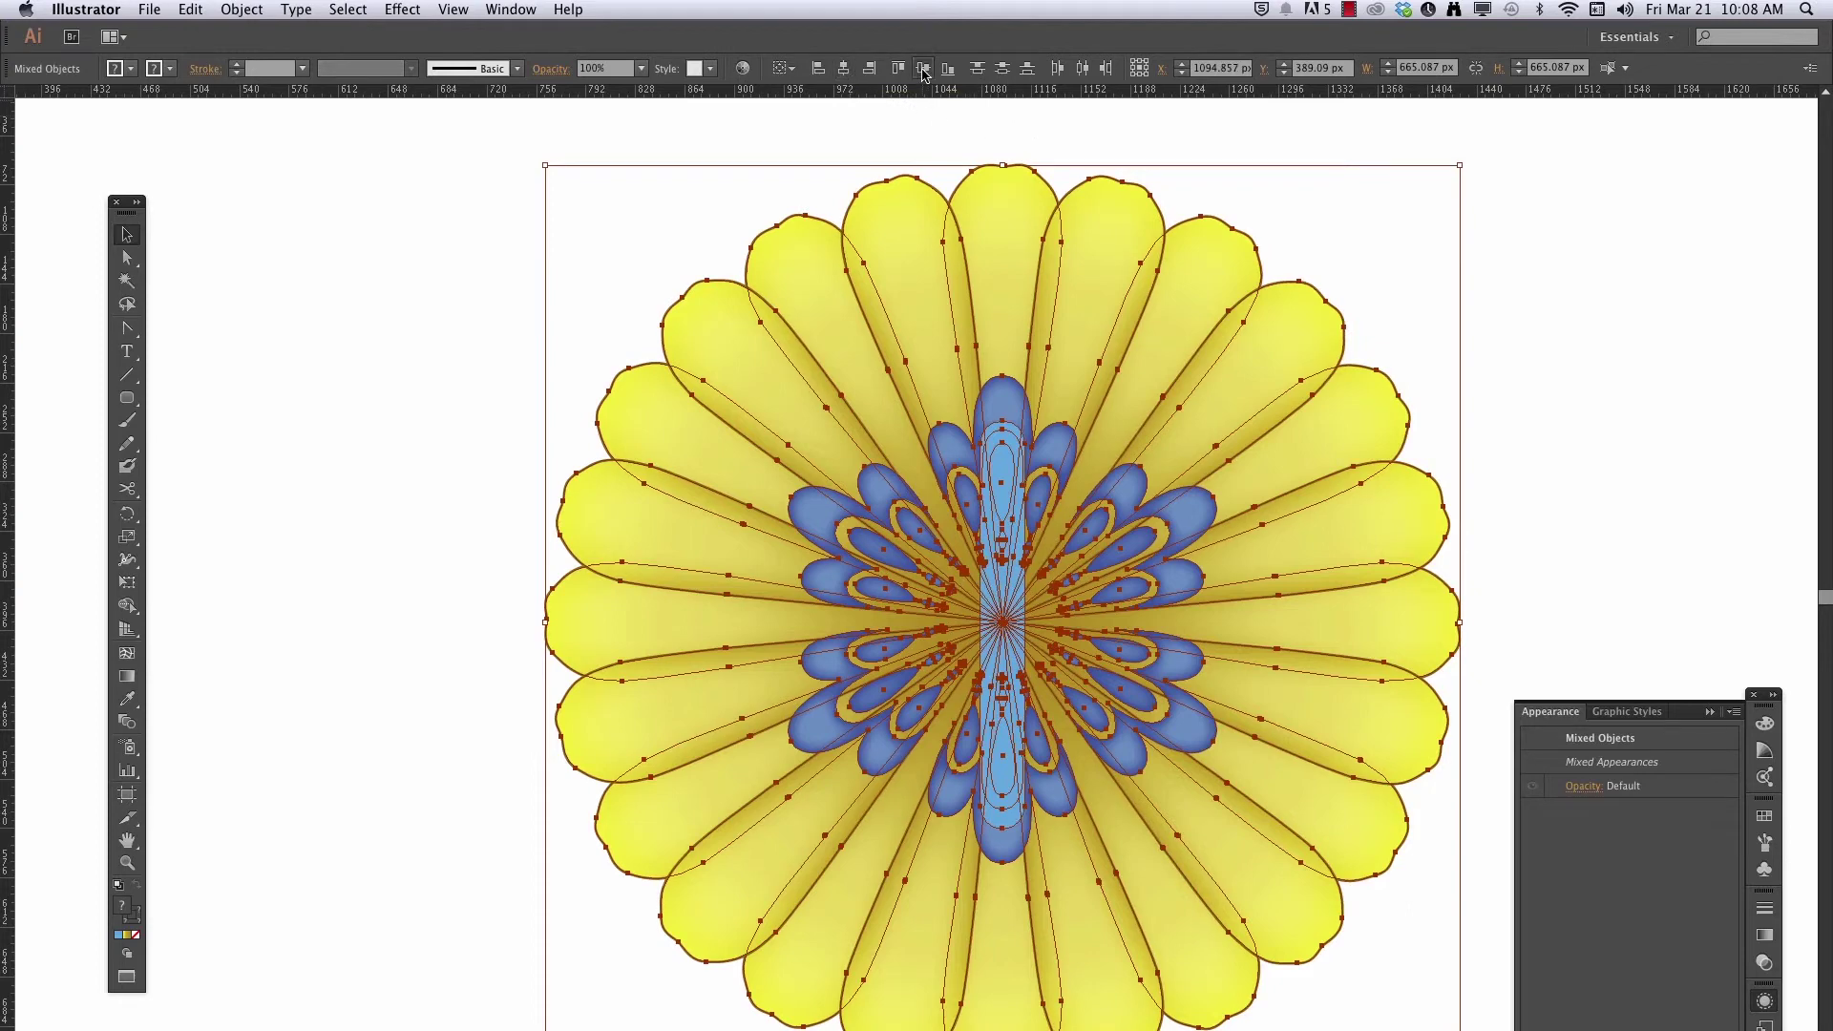
click(399, 571)
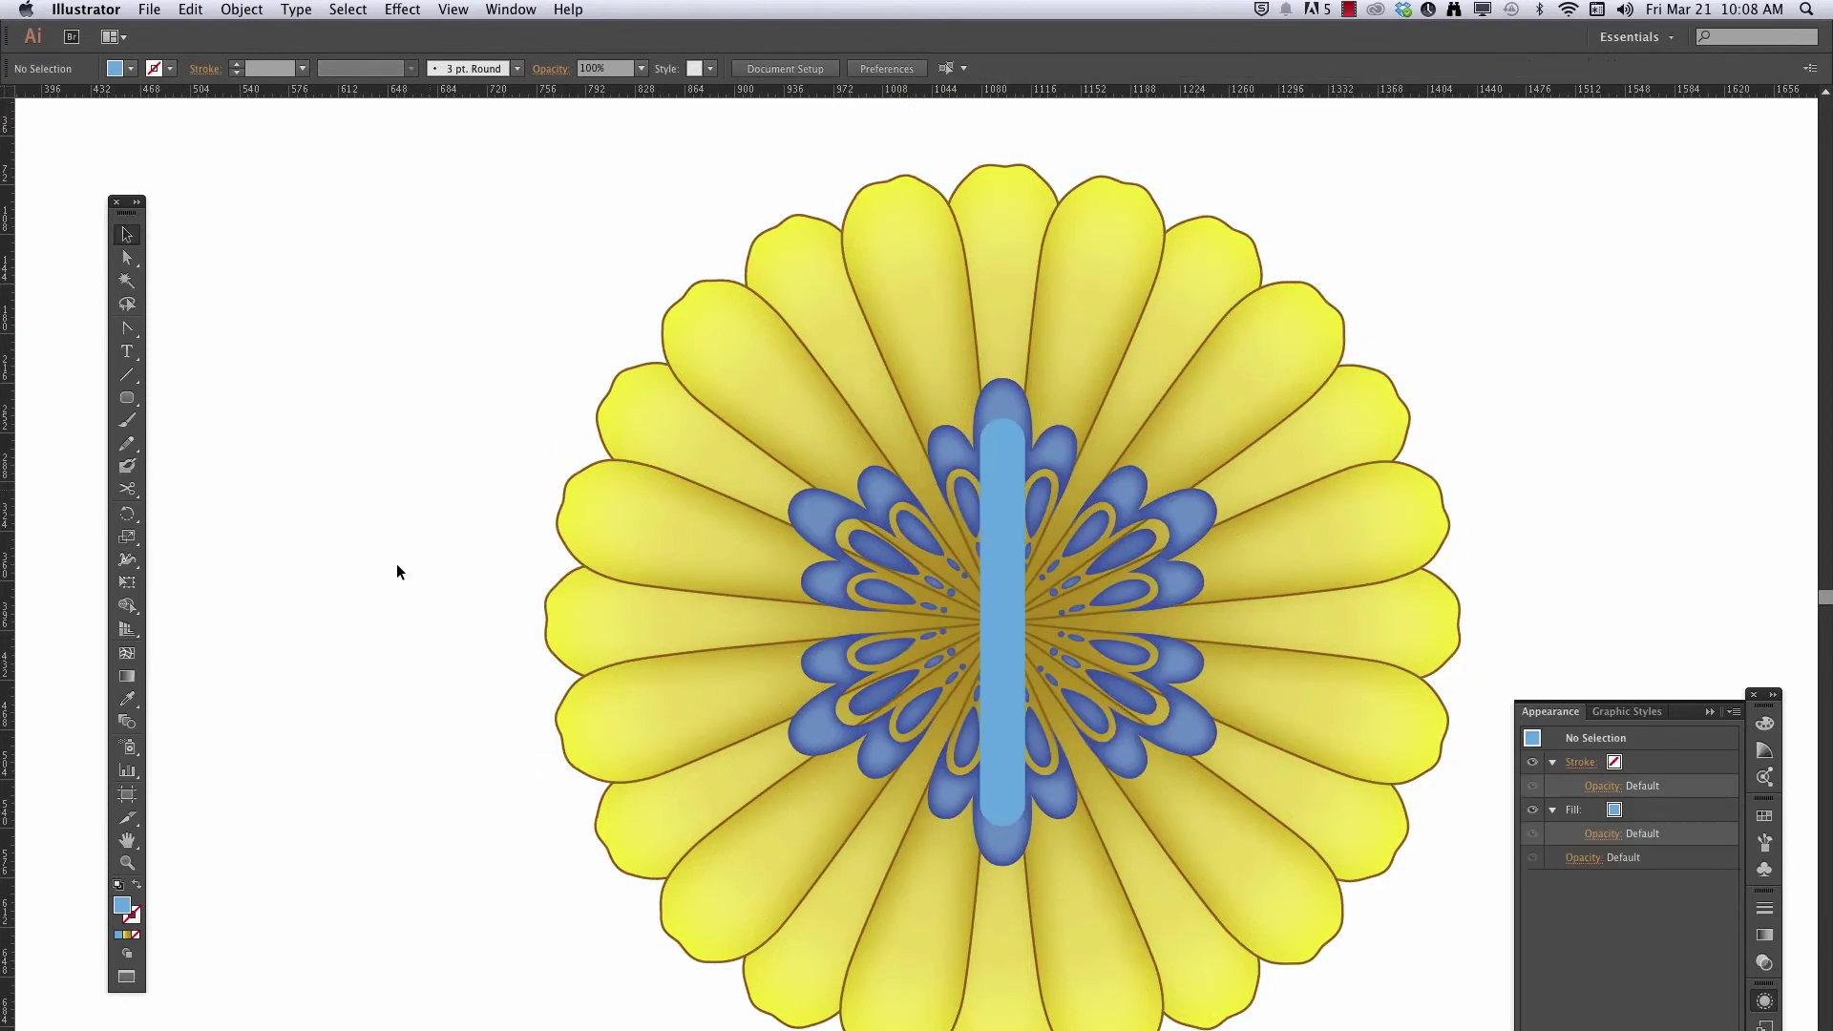
Rotate a copy of the light blue rounded bar by 15° around its centre
click(997, 580)
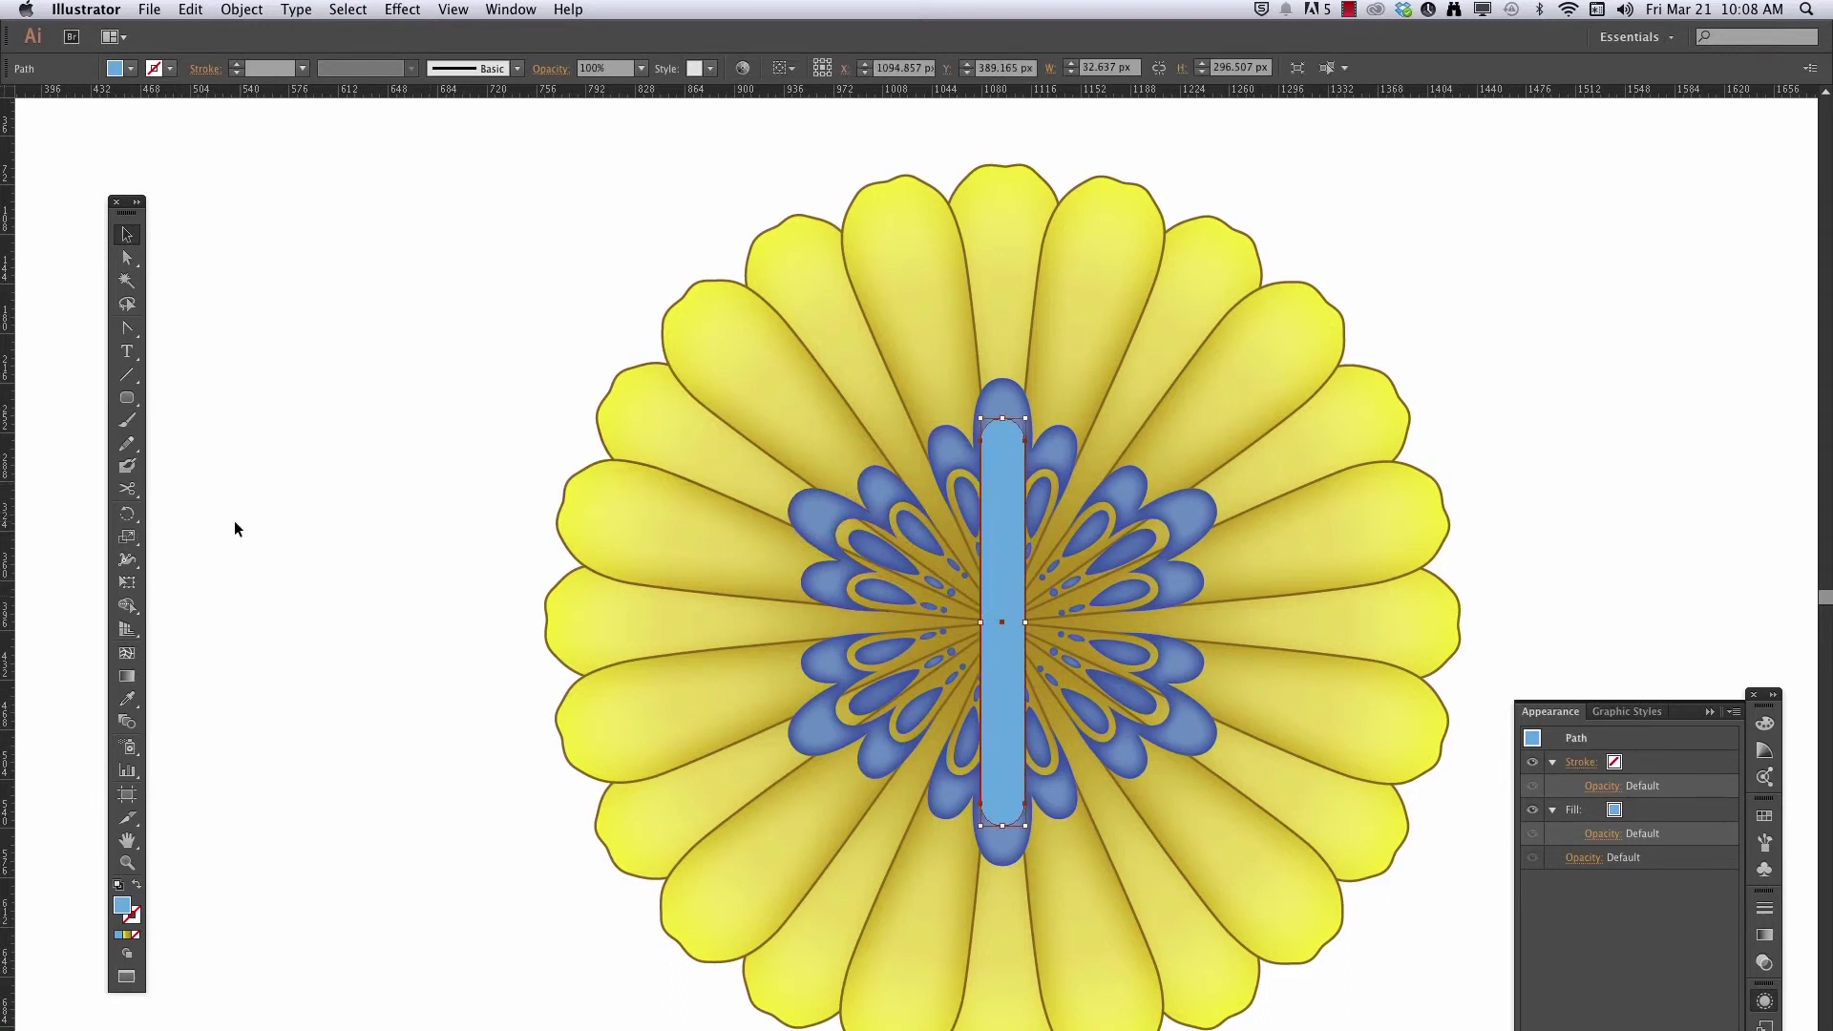
click(128, 516)
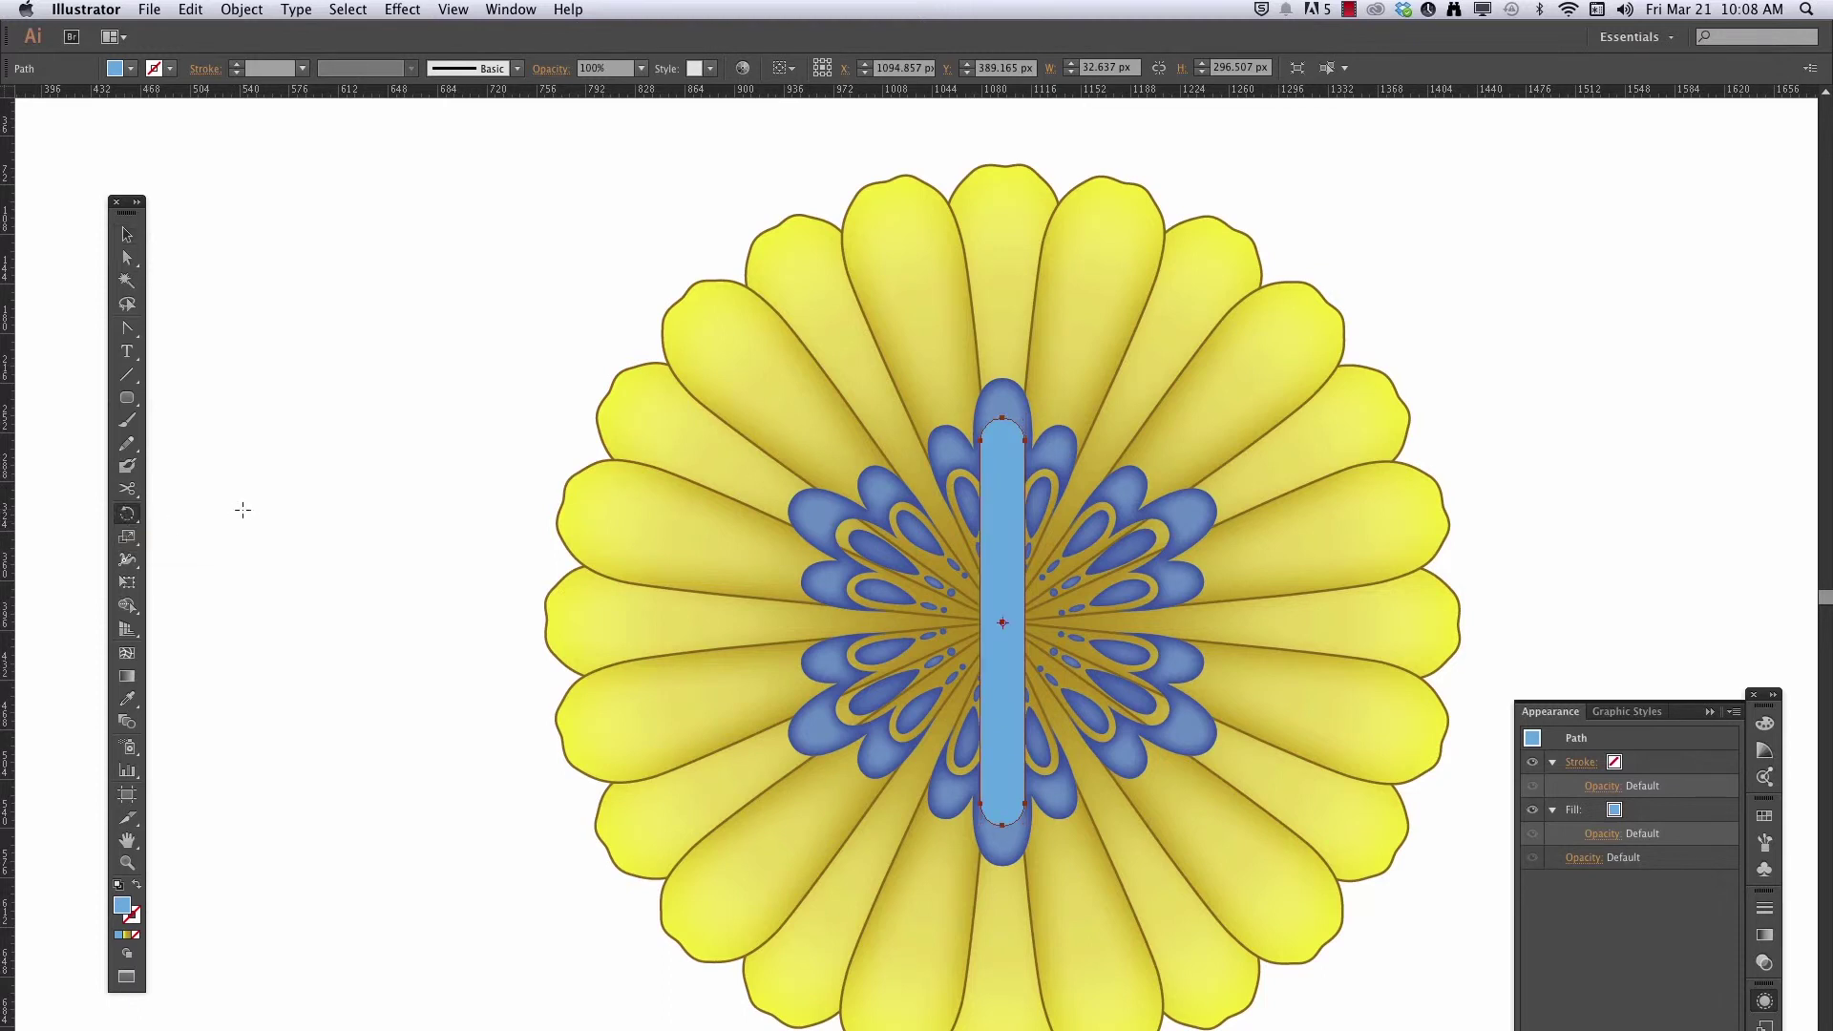
key(Return)
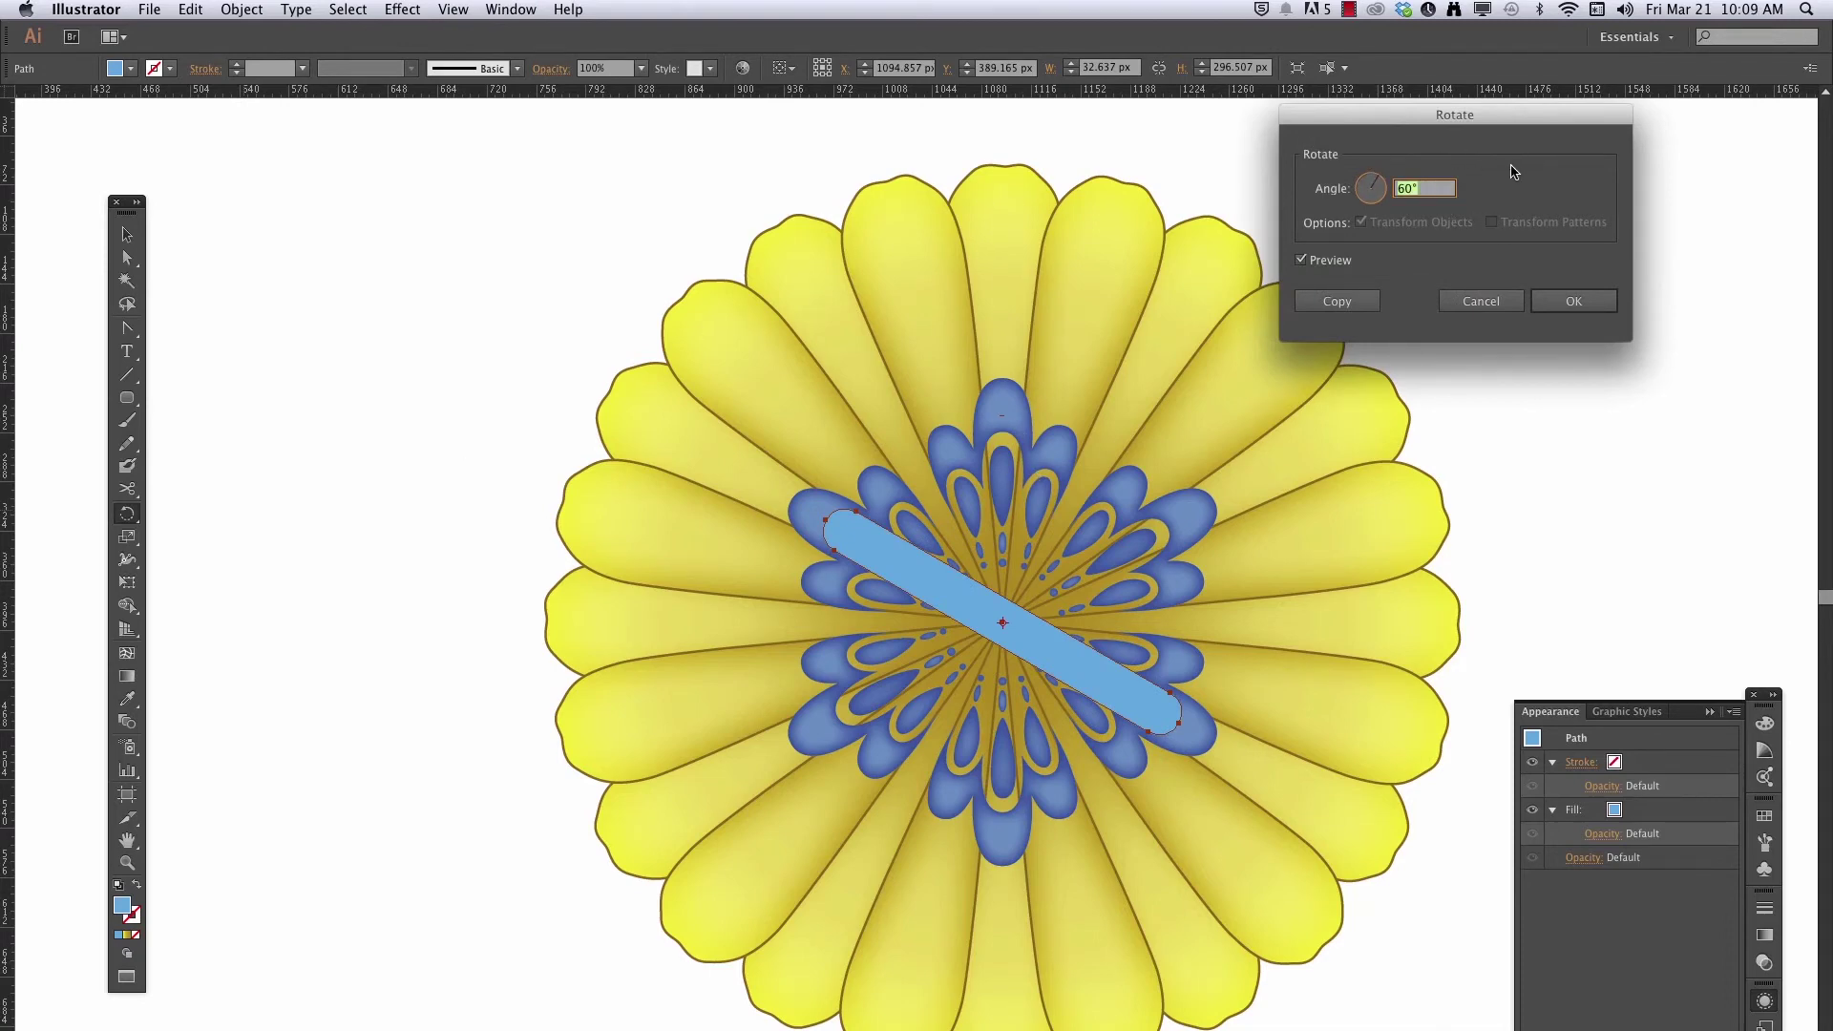
text(15)
click(1301, 261)
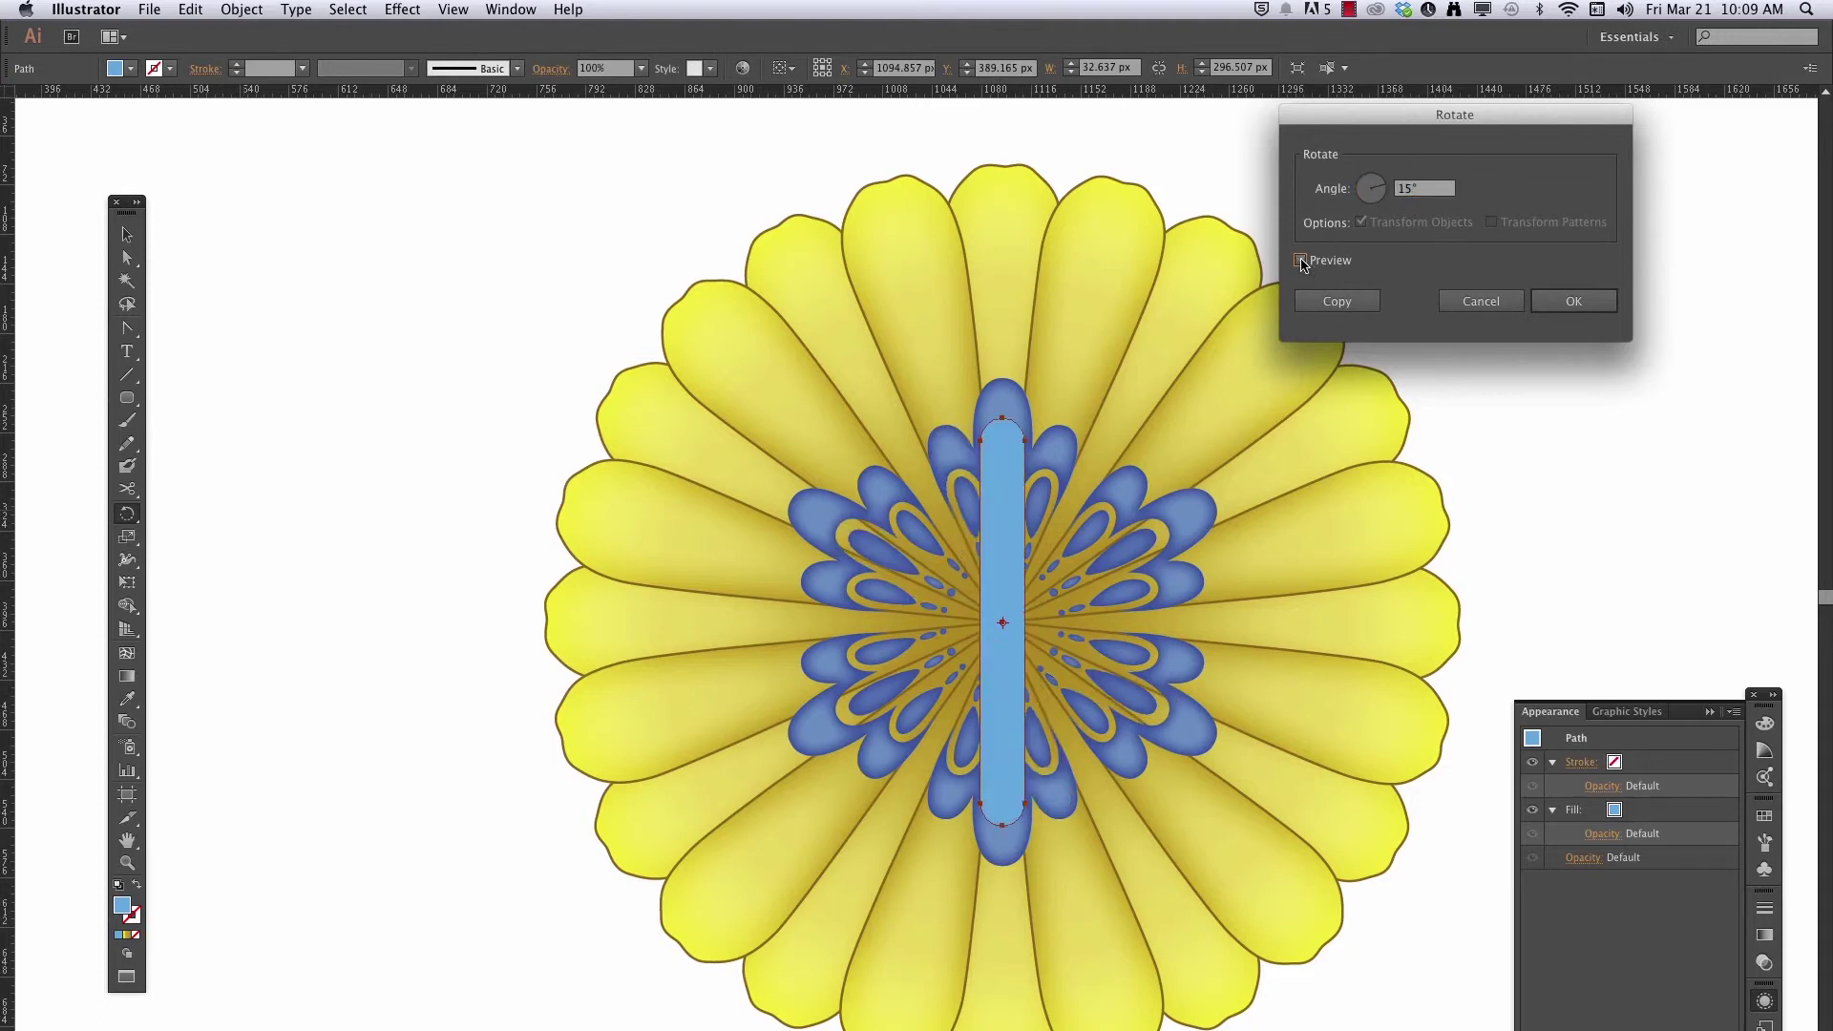
click(1302, 261)
click(1339, 302)
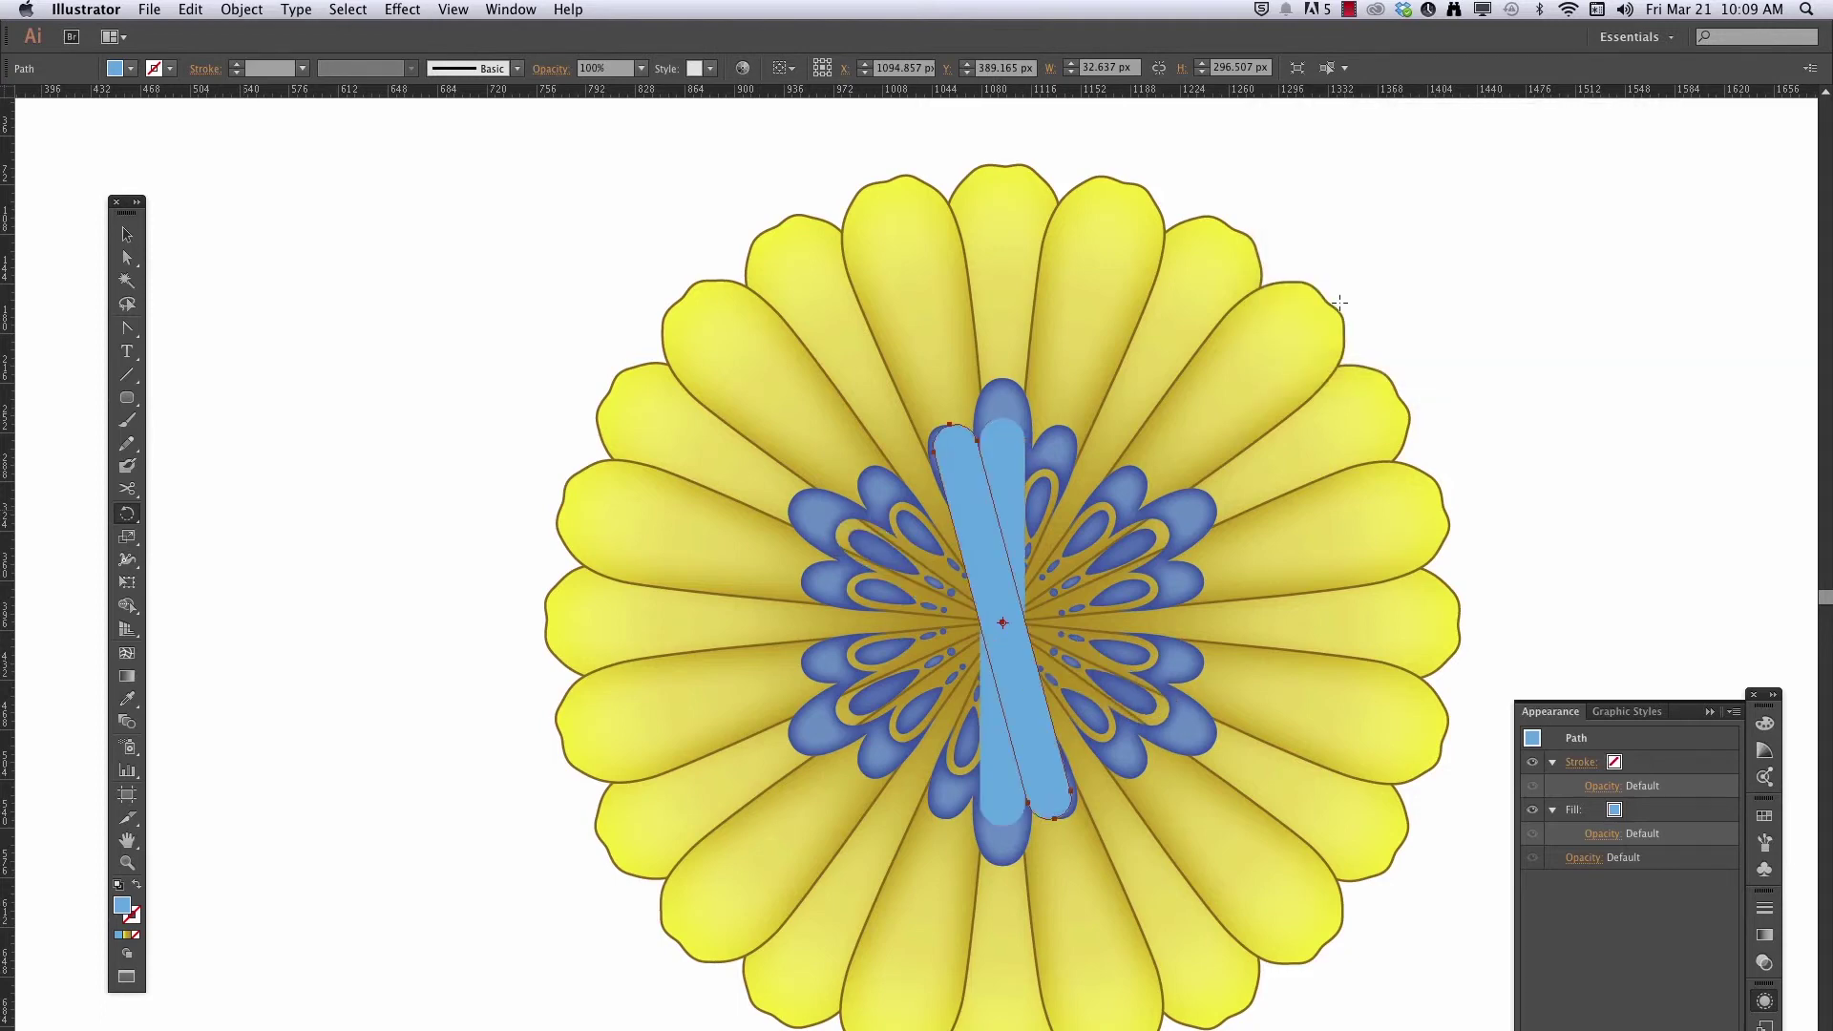
Repeat the 15° rotated copy of the bar ten more times to complete the scalloped disc, and deselect it
key(super+d)
key(super+d)
key(super+d)
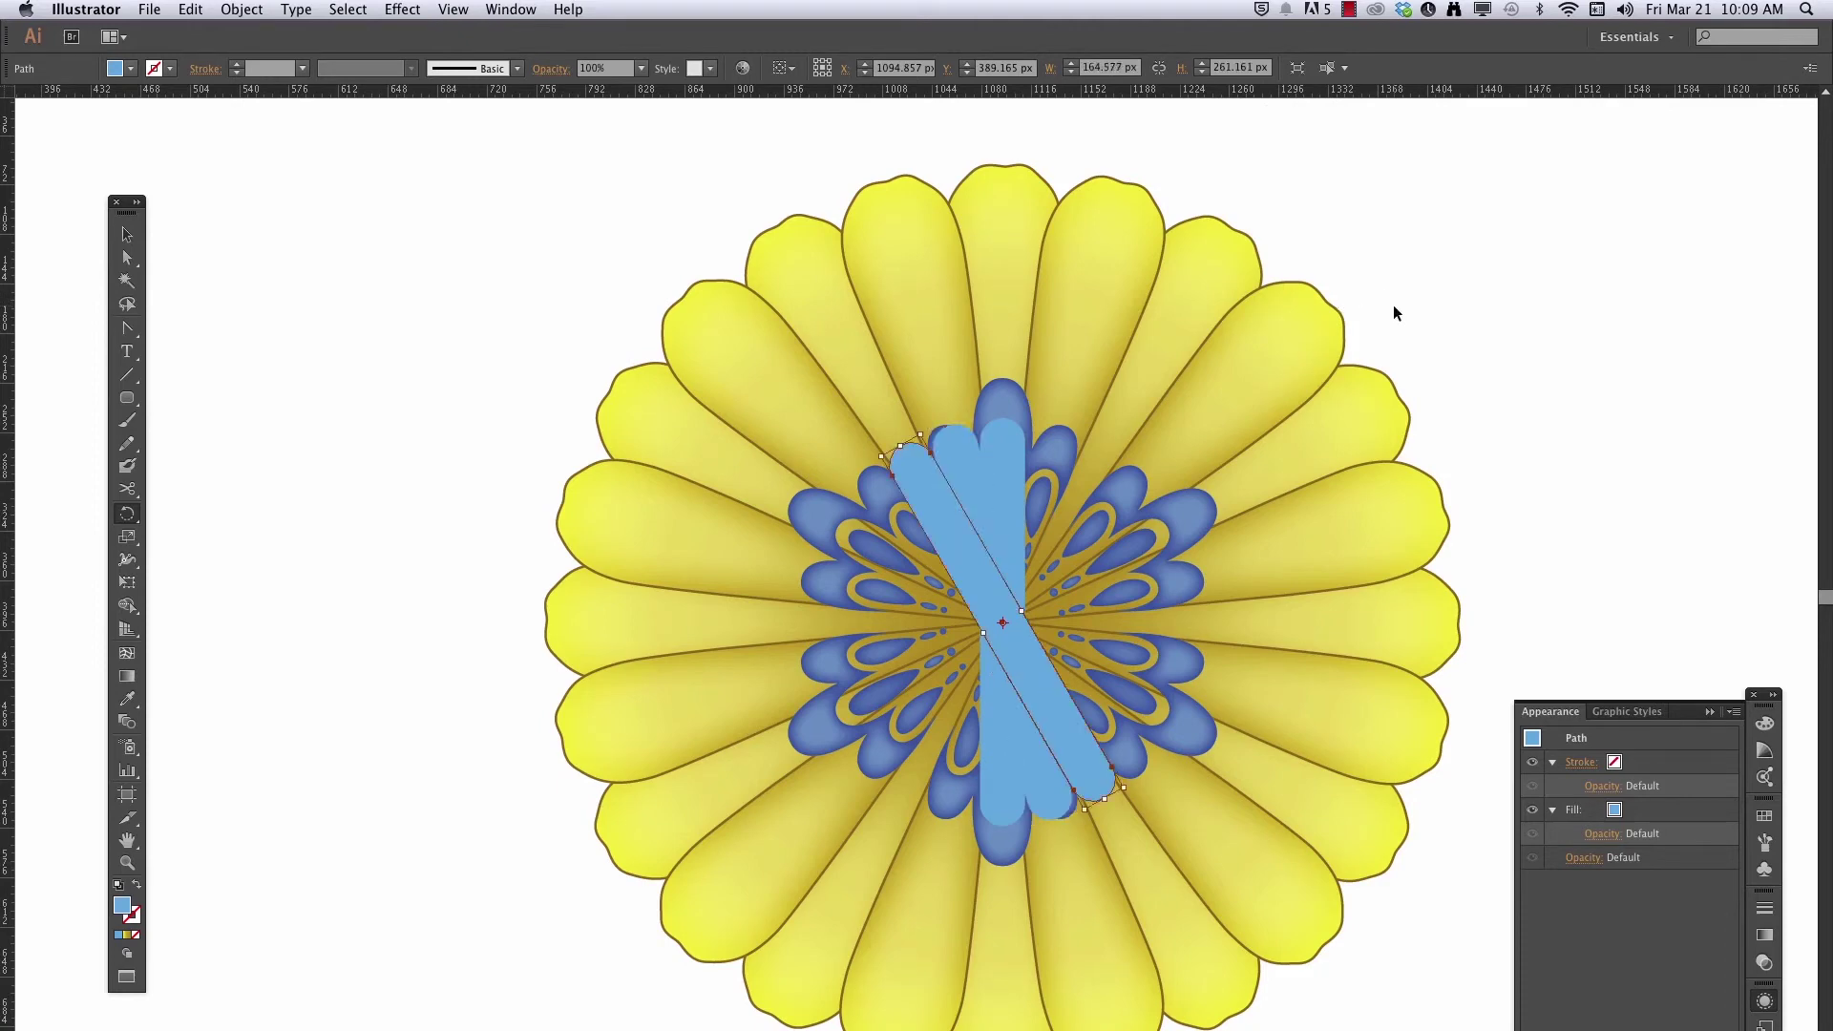
key(super+d)
key(super+d)
key(super+d)
key(super+d)
key(super+d)
key(super+d)
key(super+d)
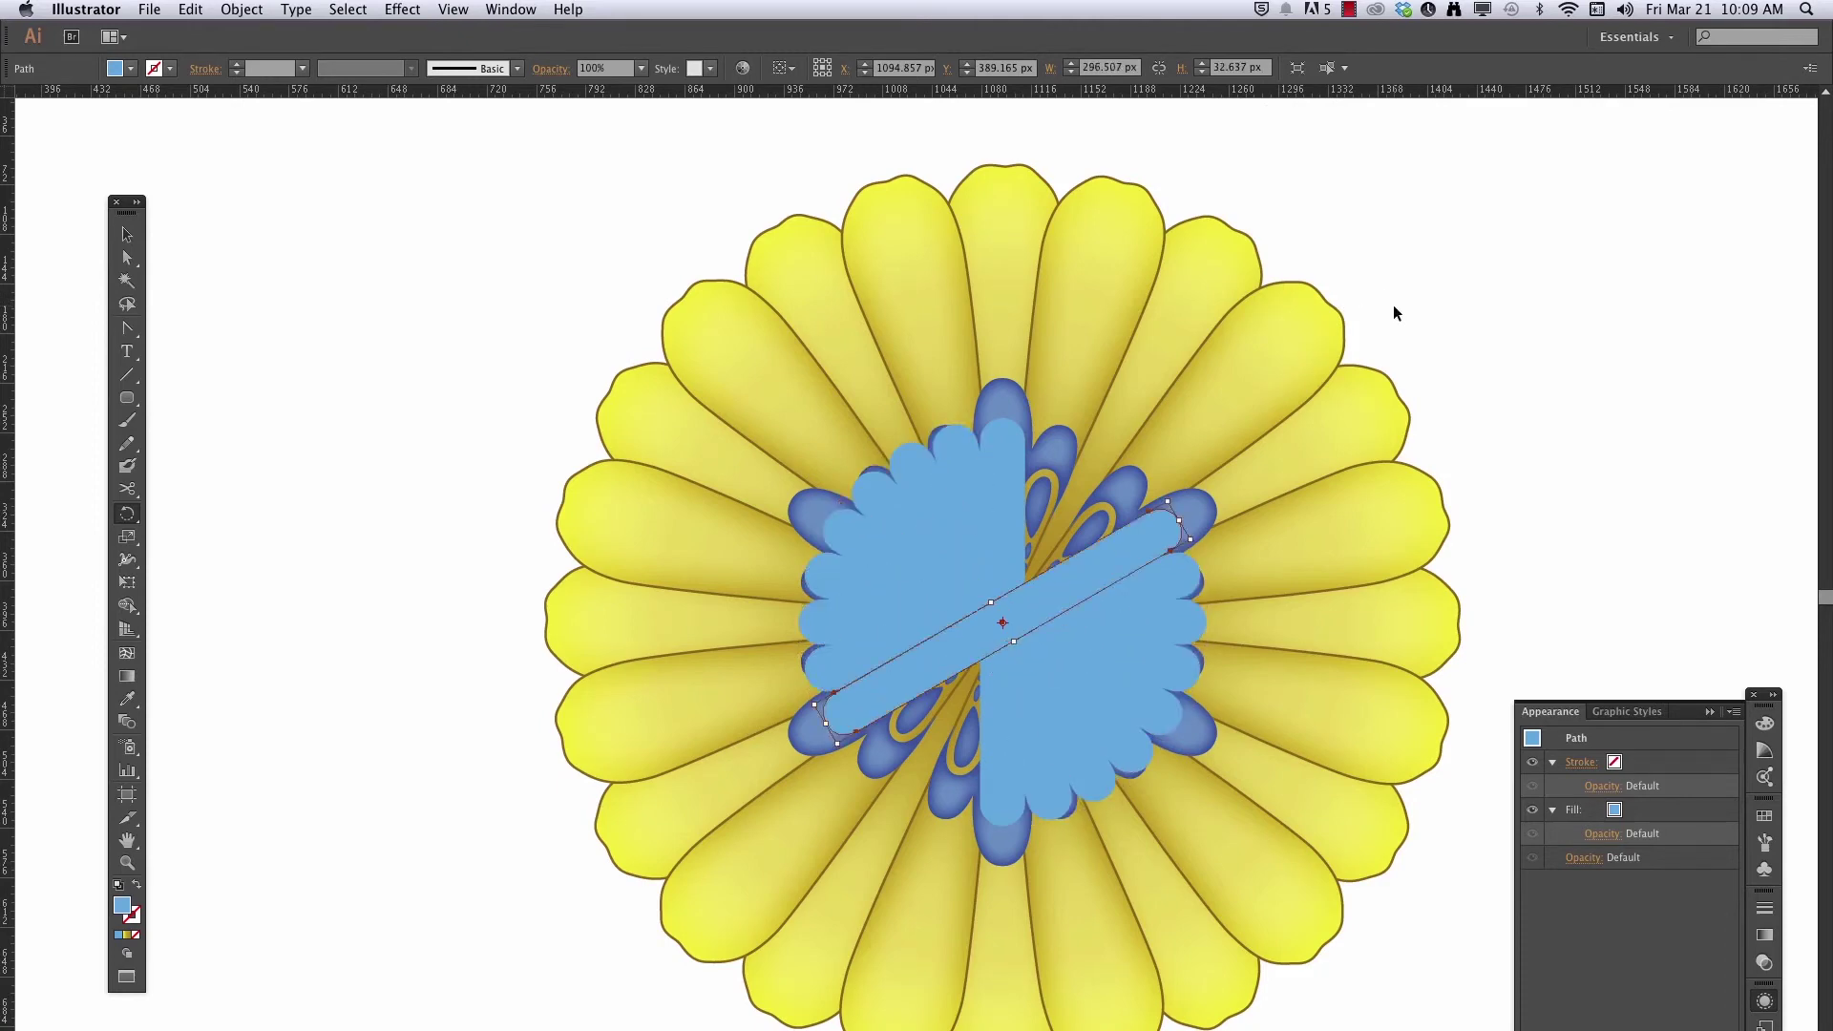
click(127, 234)
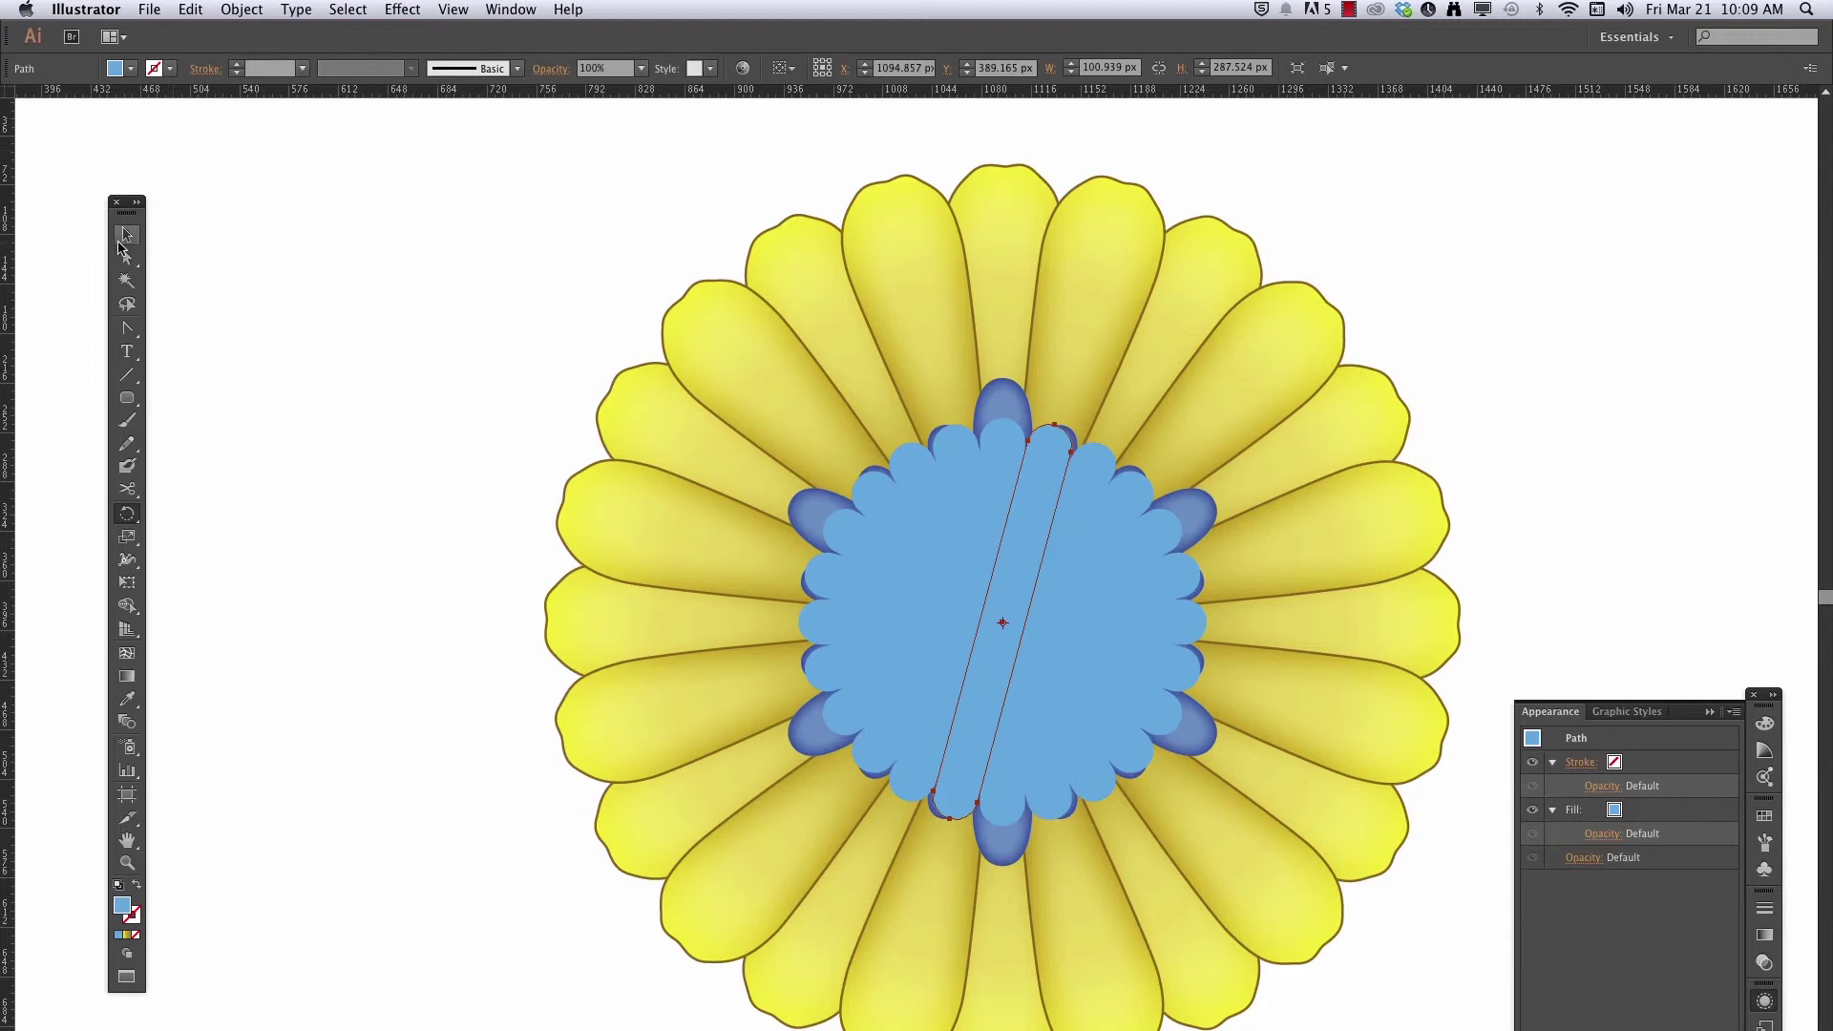
click(433, 399)
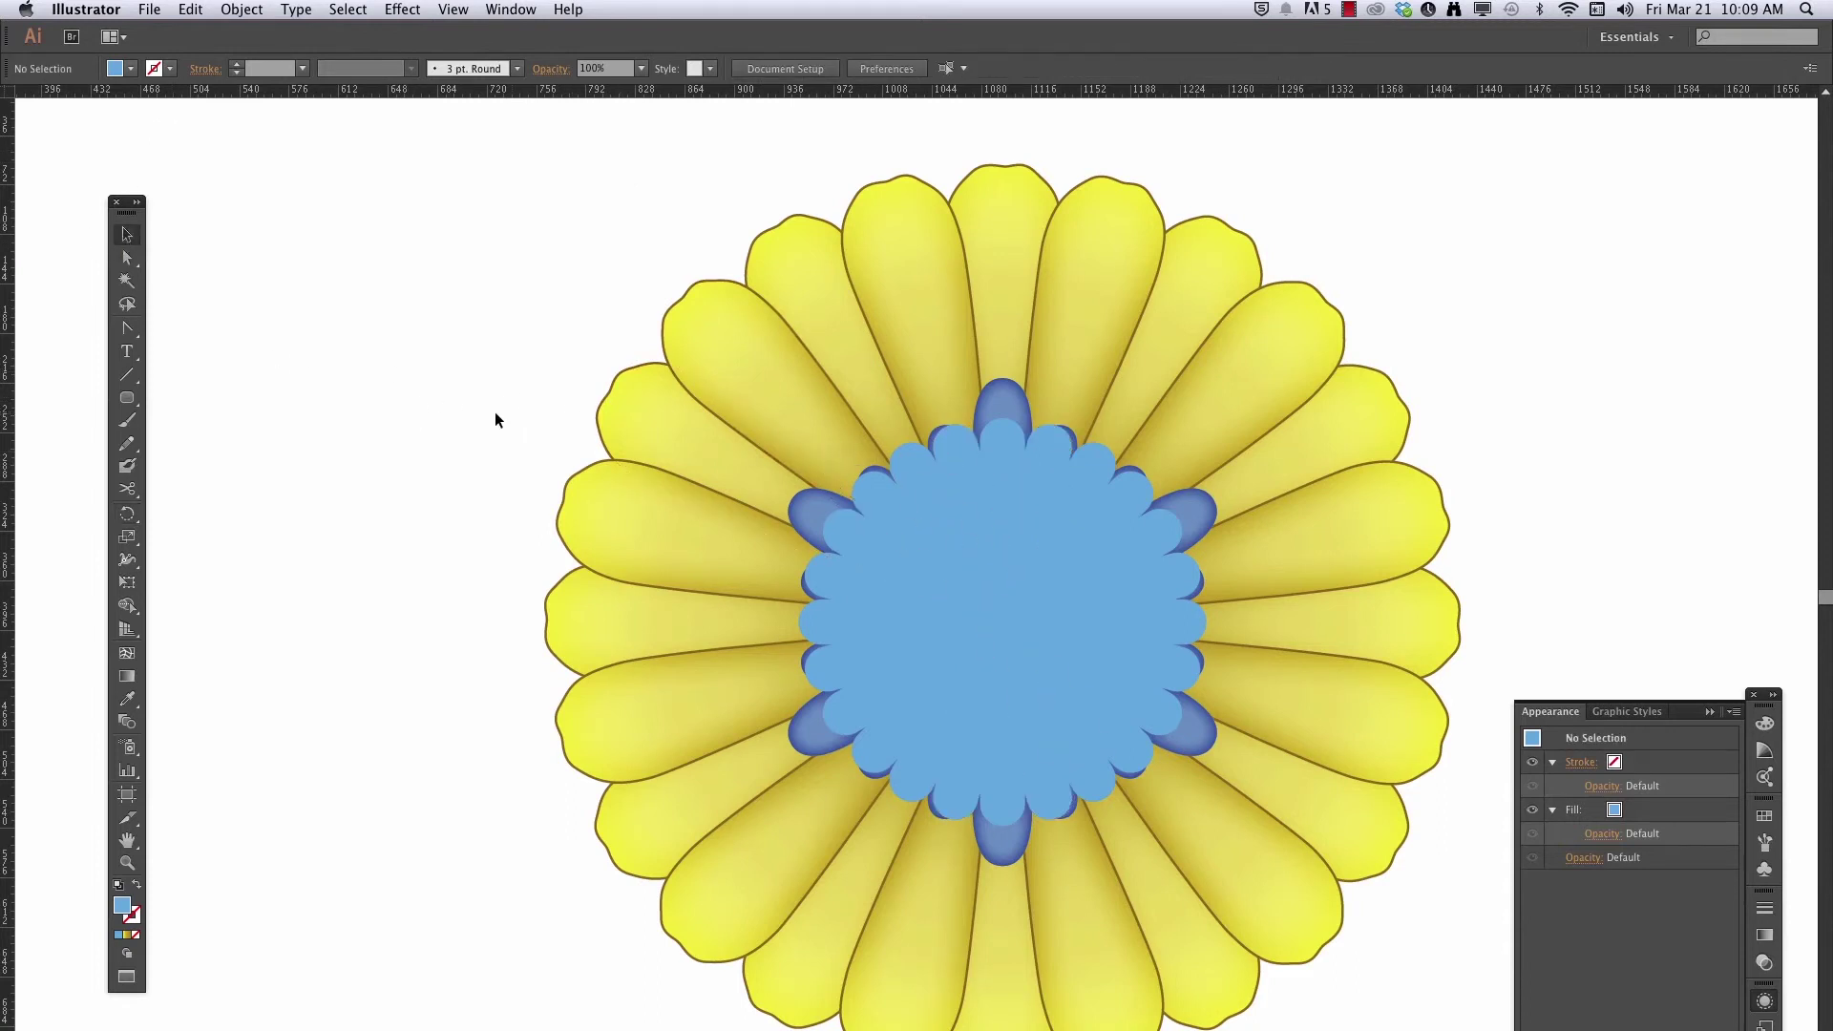
Select only the light blue bars, without the petals and blue ring, and merge them into one scalloped shape with the Shape Builder tool
drag(478, 405, 1280, 829)
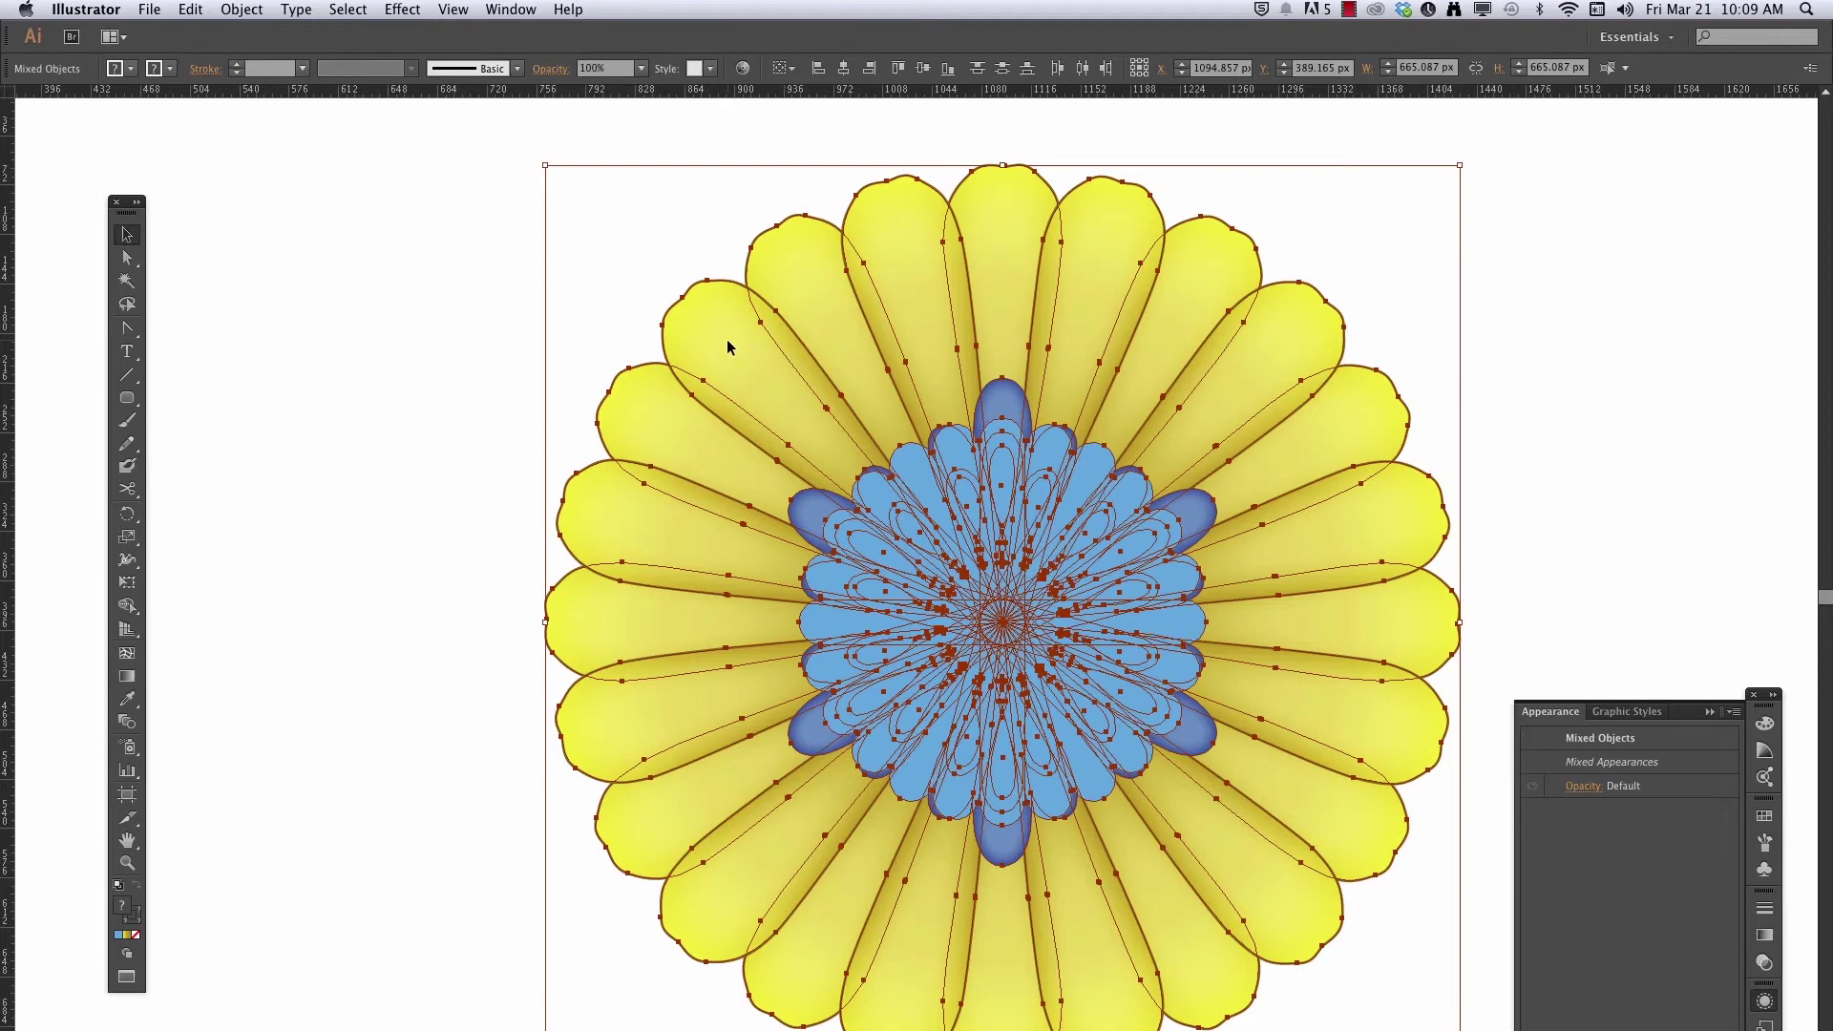
shift+click(802, 268)
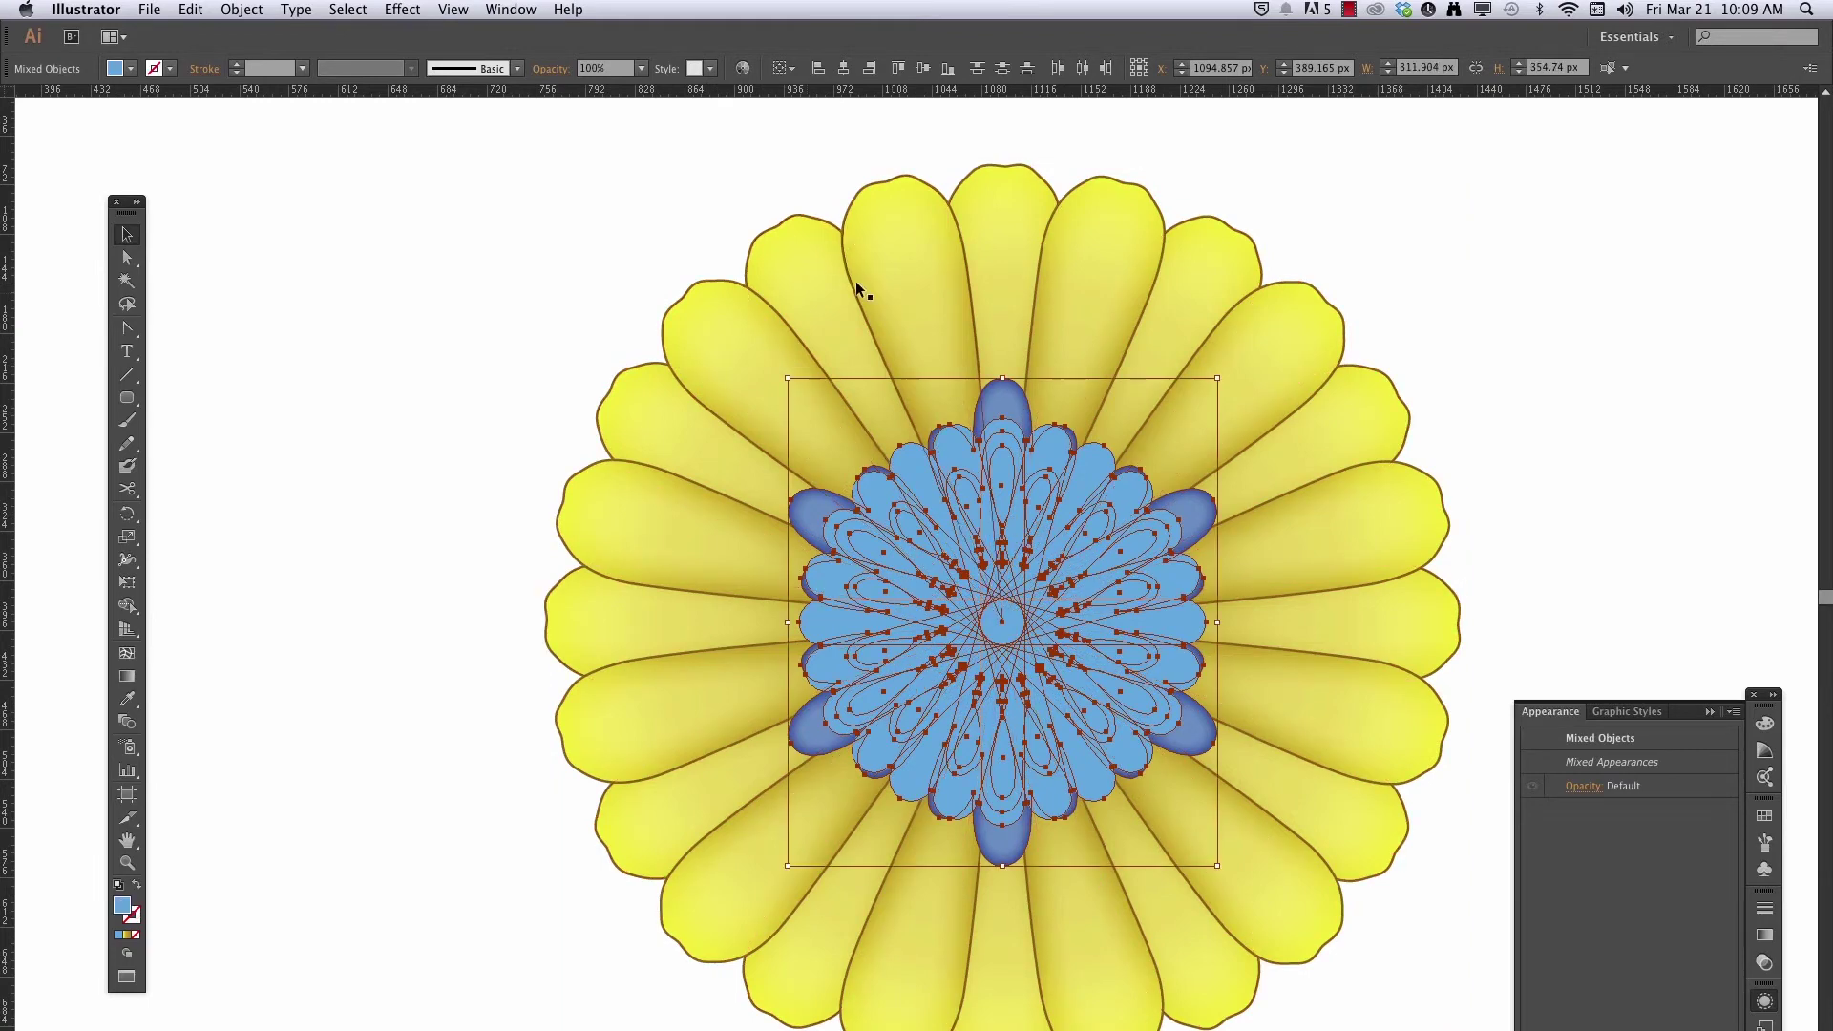
shift+click(1002, 401)
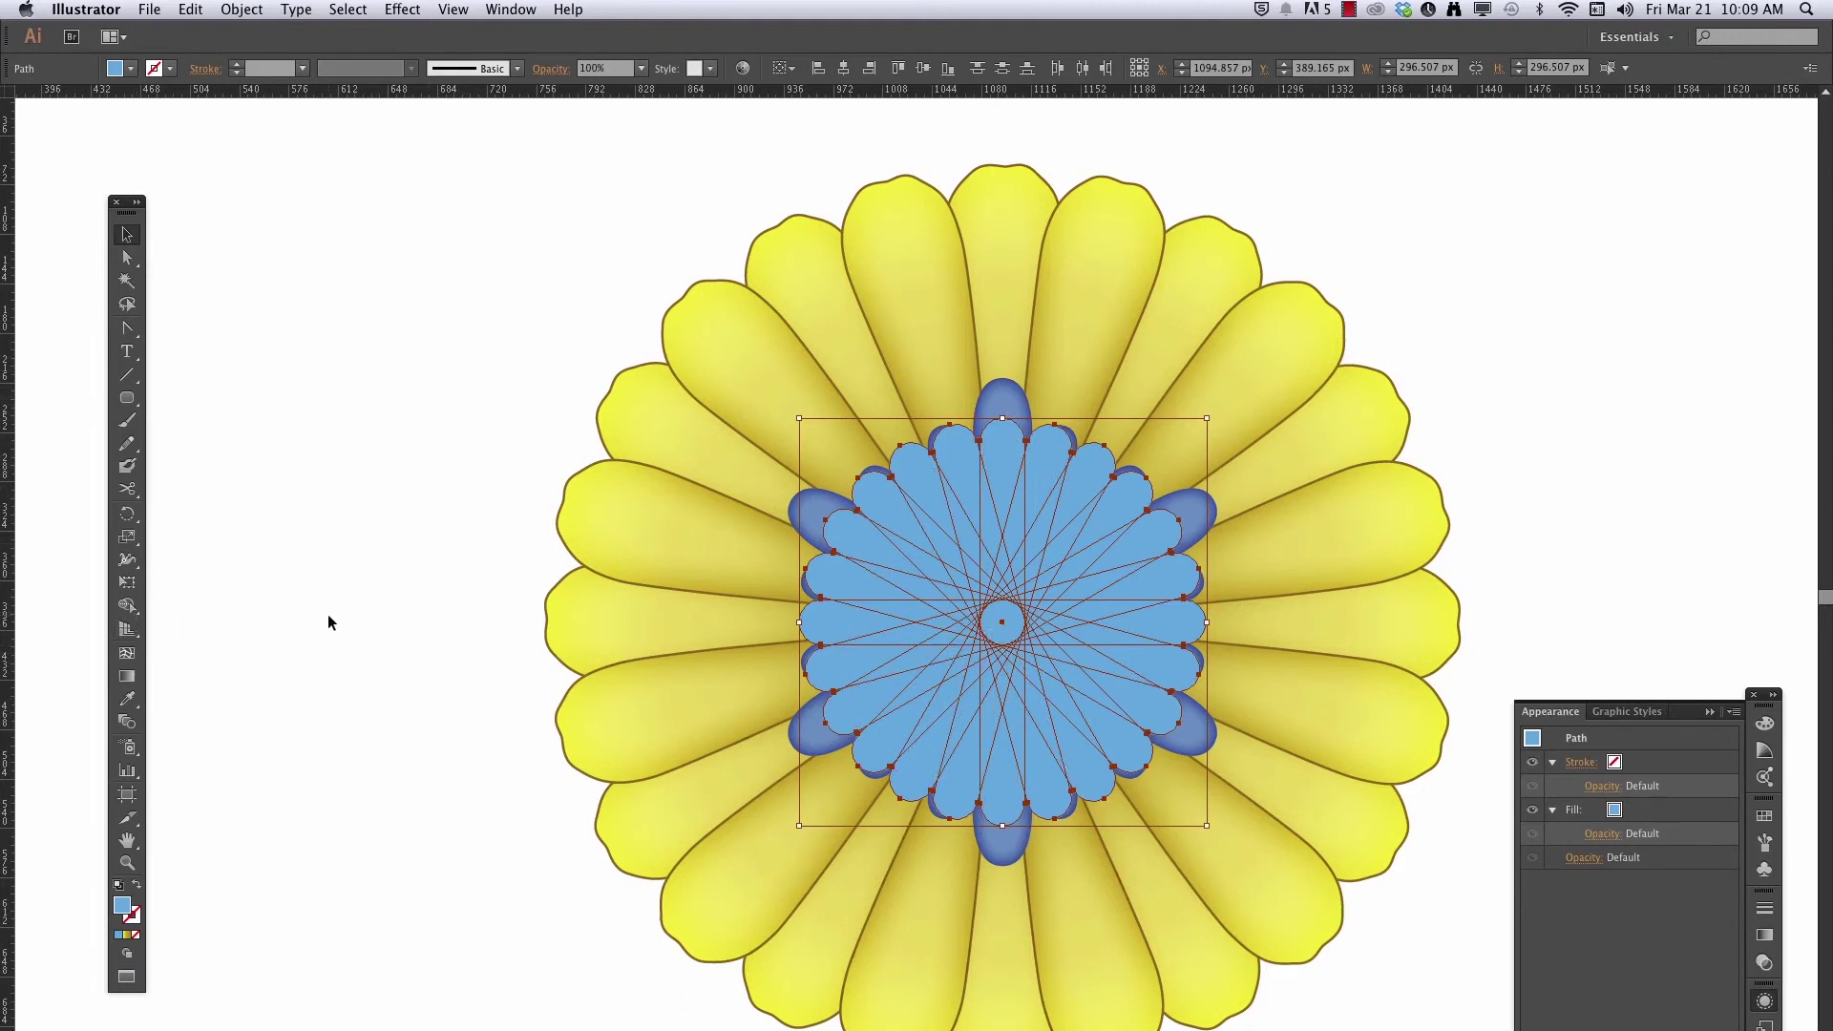
key(shift+m)
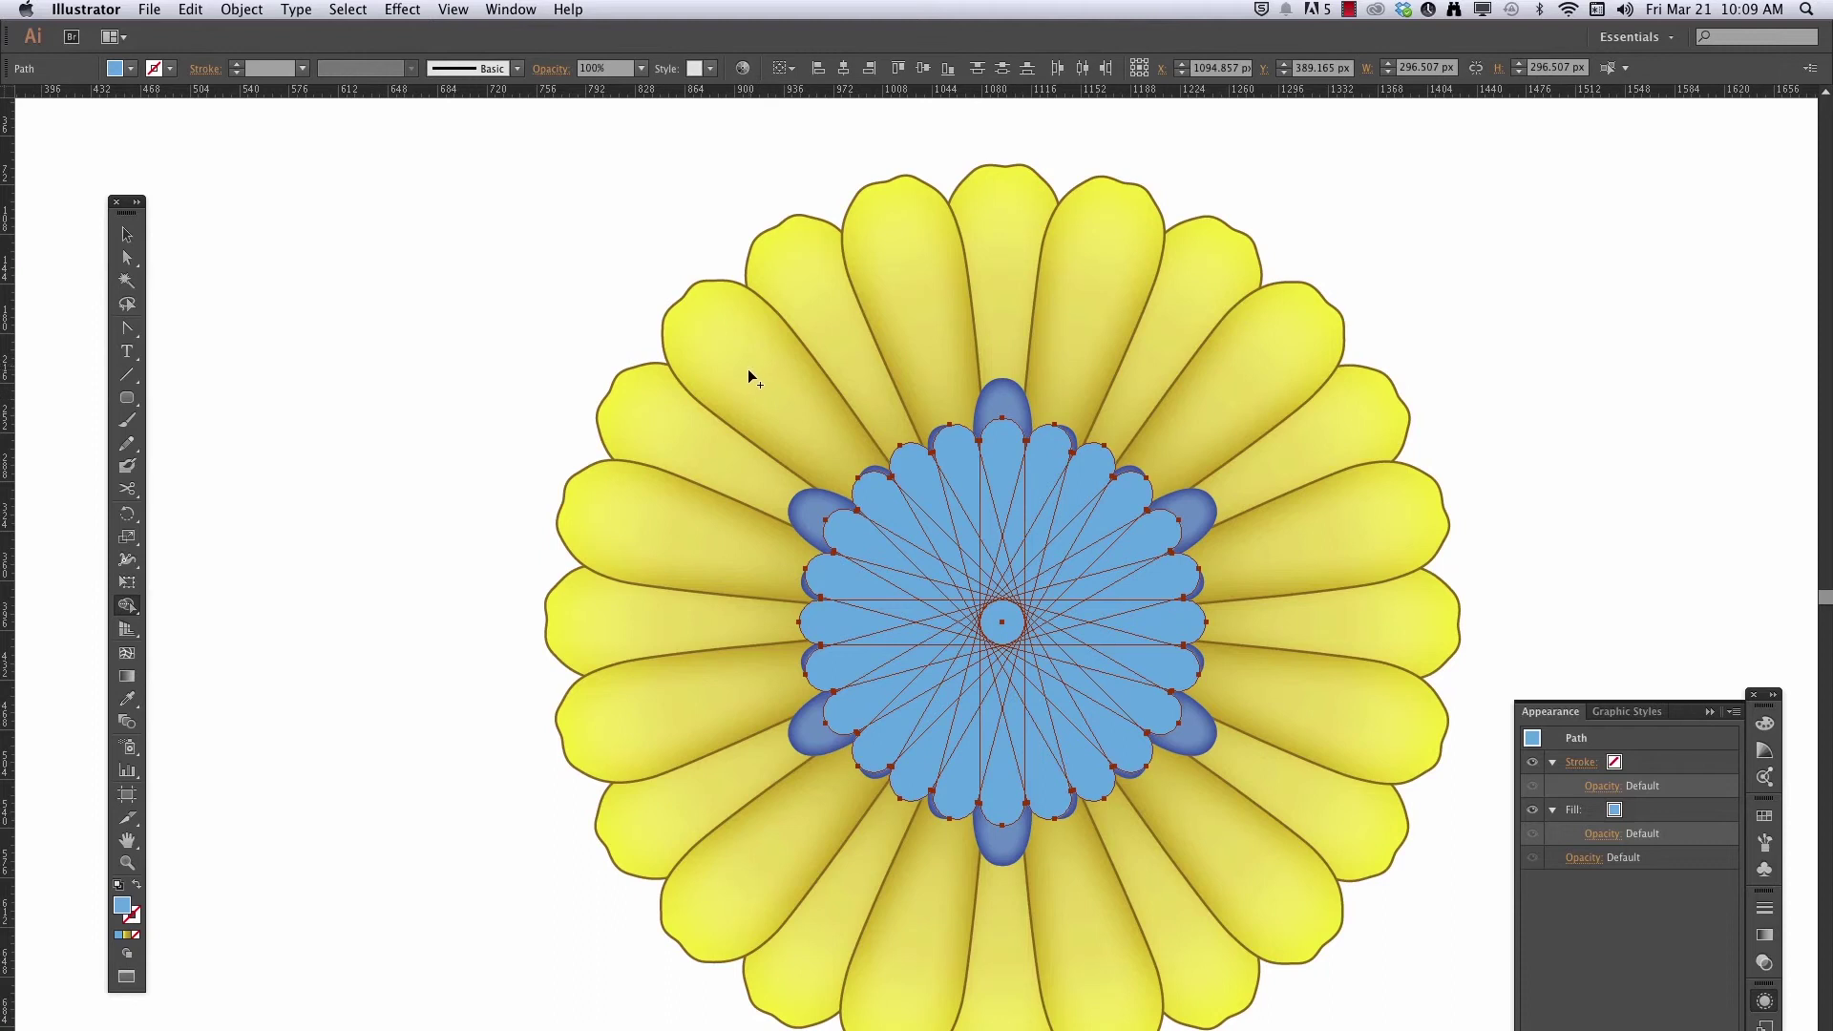
drag(749, 371, 1255, 857)
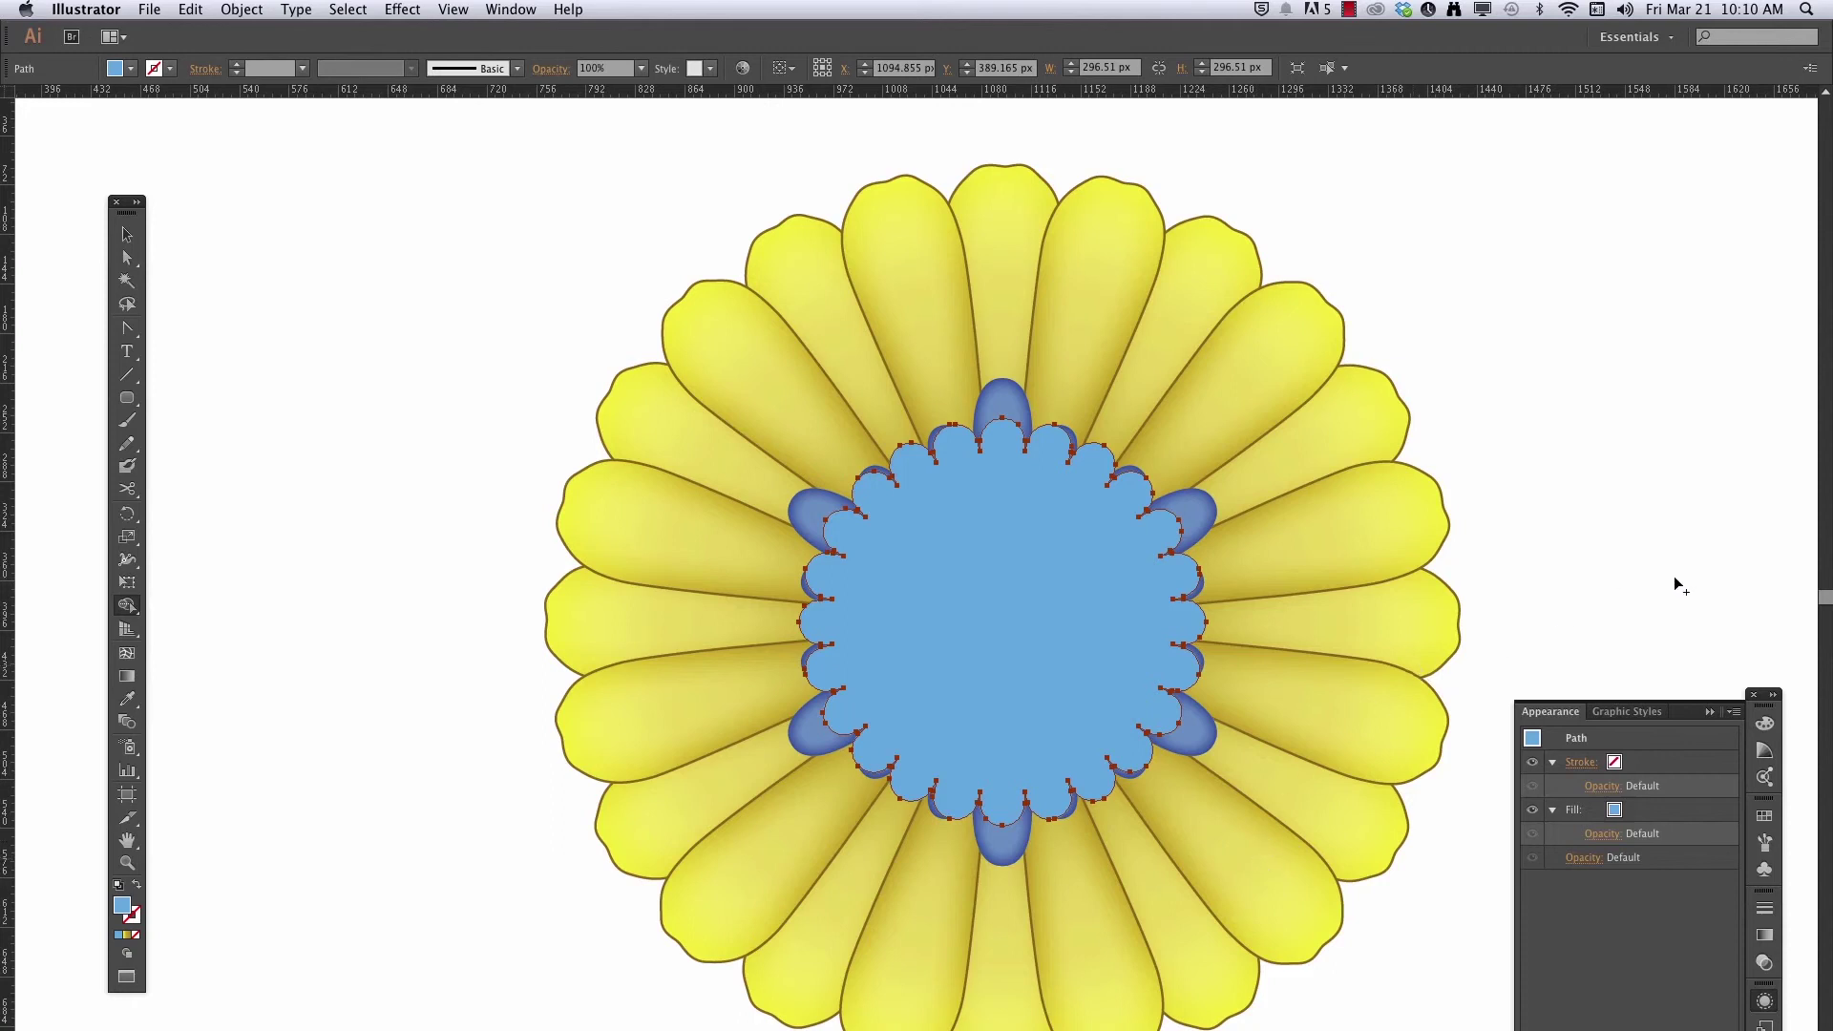
Fill the merged scalloped shape with the yellow radial gradient swatch
click(1764, 816)
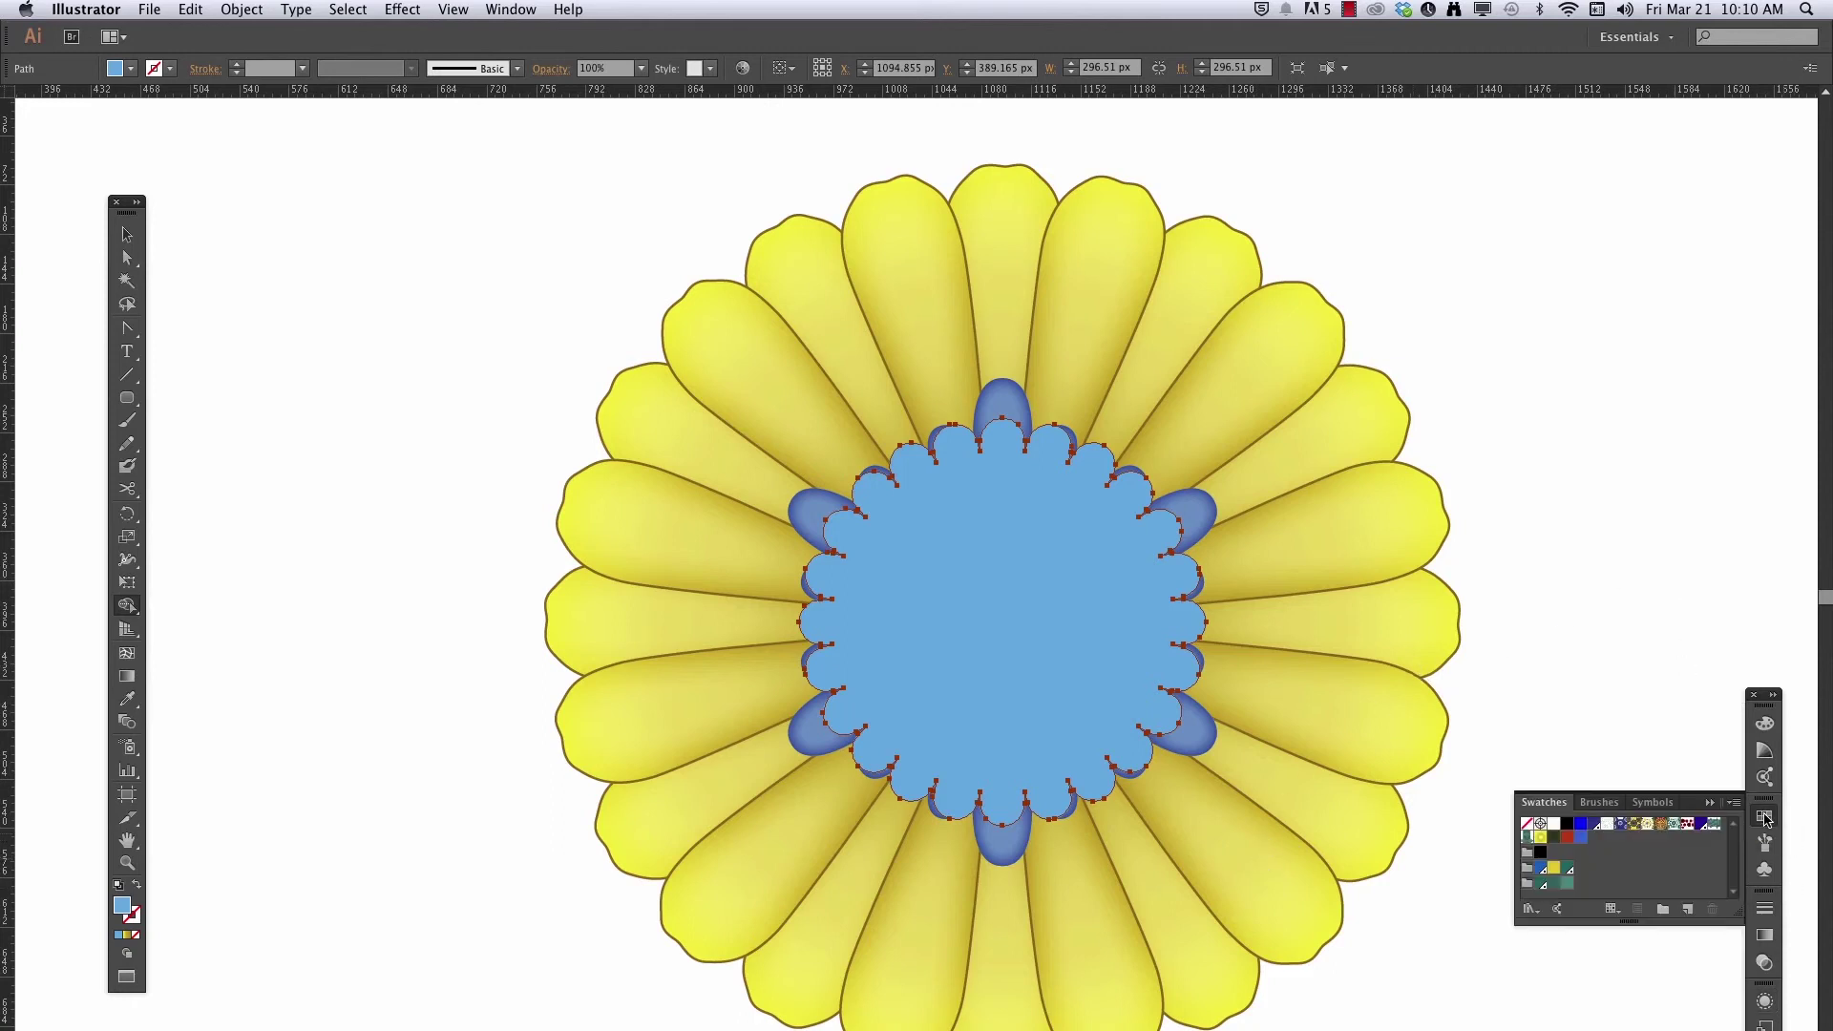
click(1554, 868)
click(1539, 837)
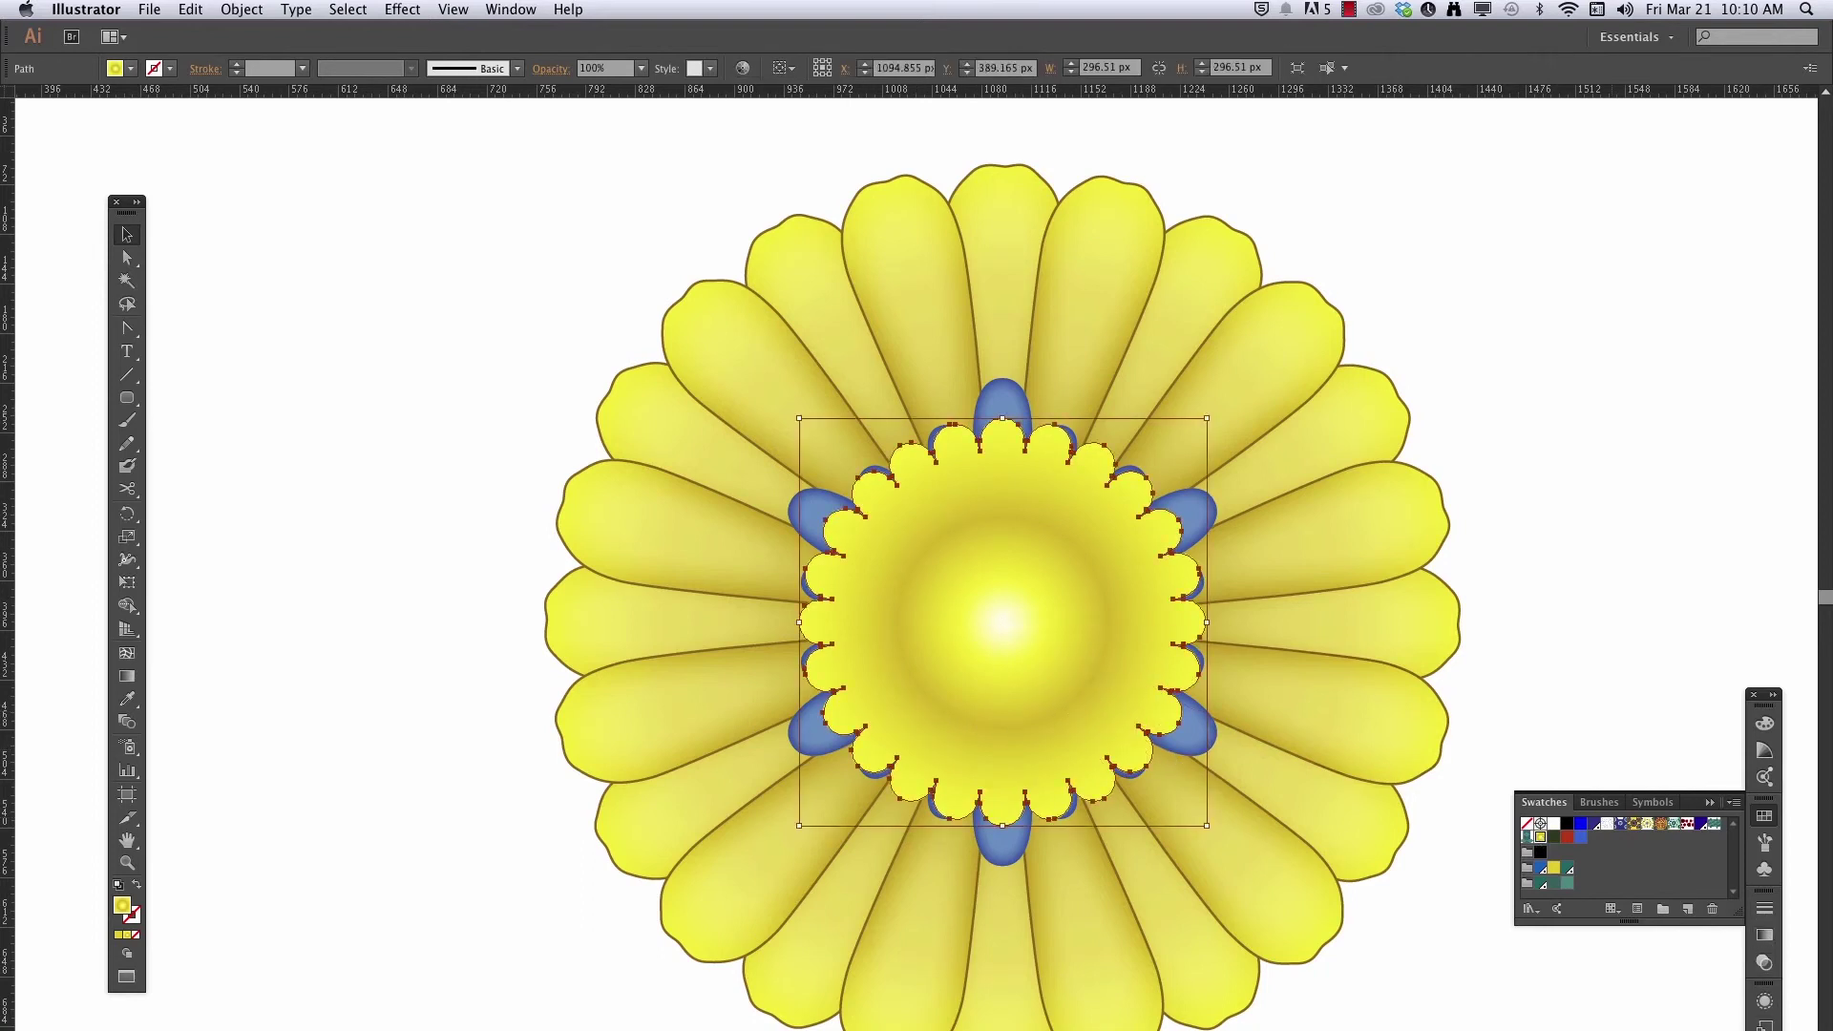
Reorder the scalloped path within the Basic Motif02 layer so it sits directly beneath the blue ring group
key(F7)
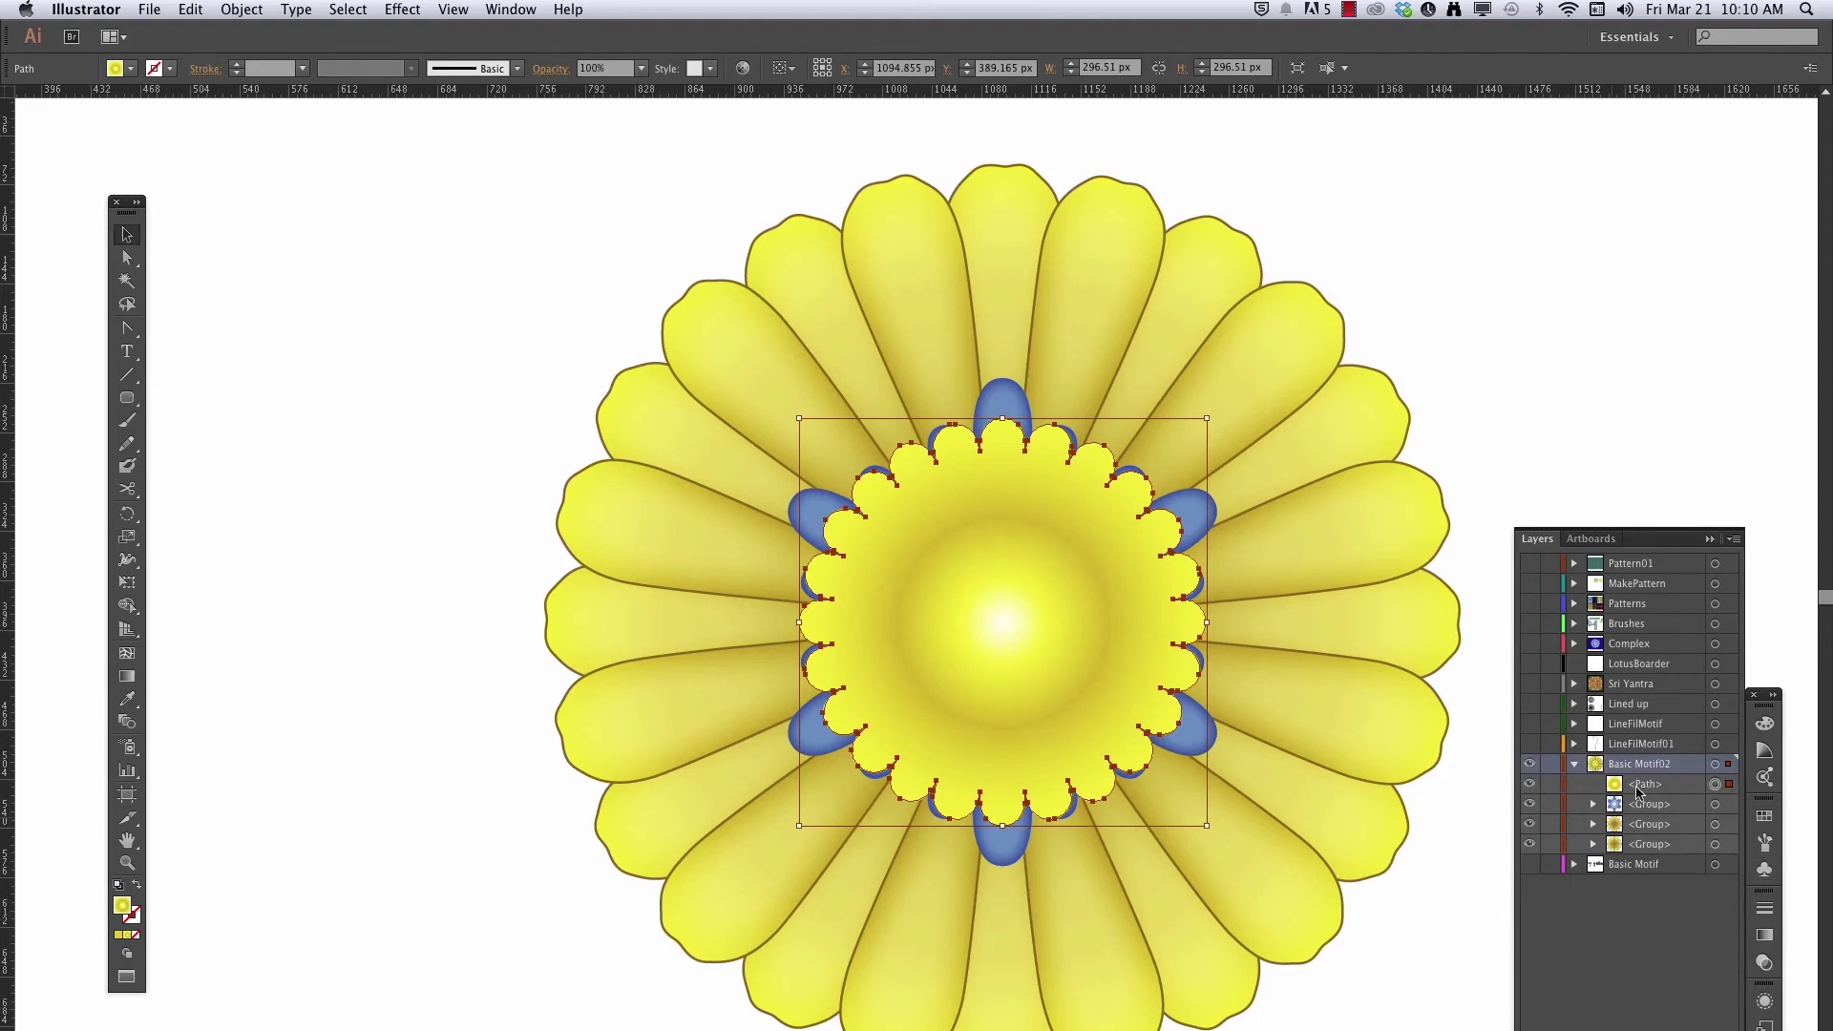
click(1654, 789)
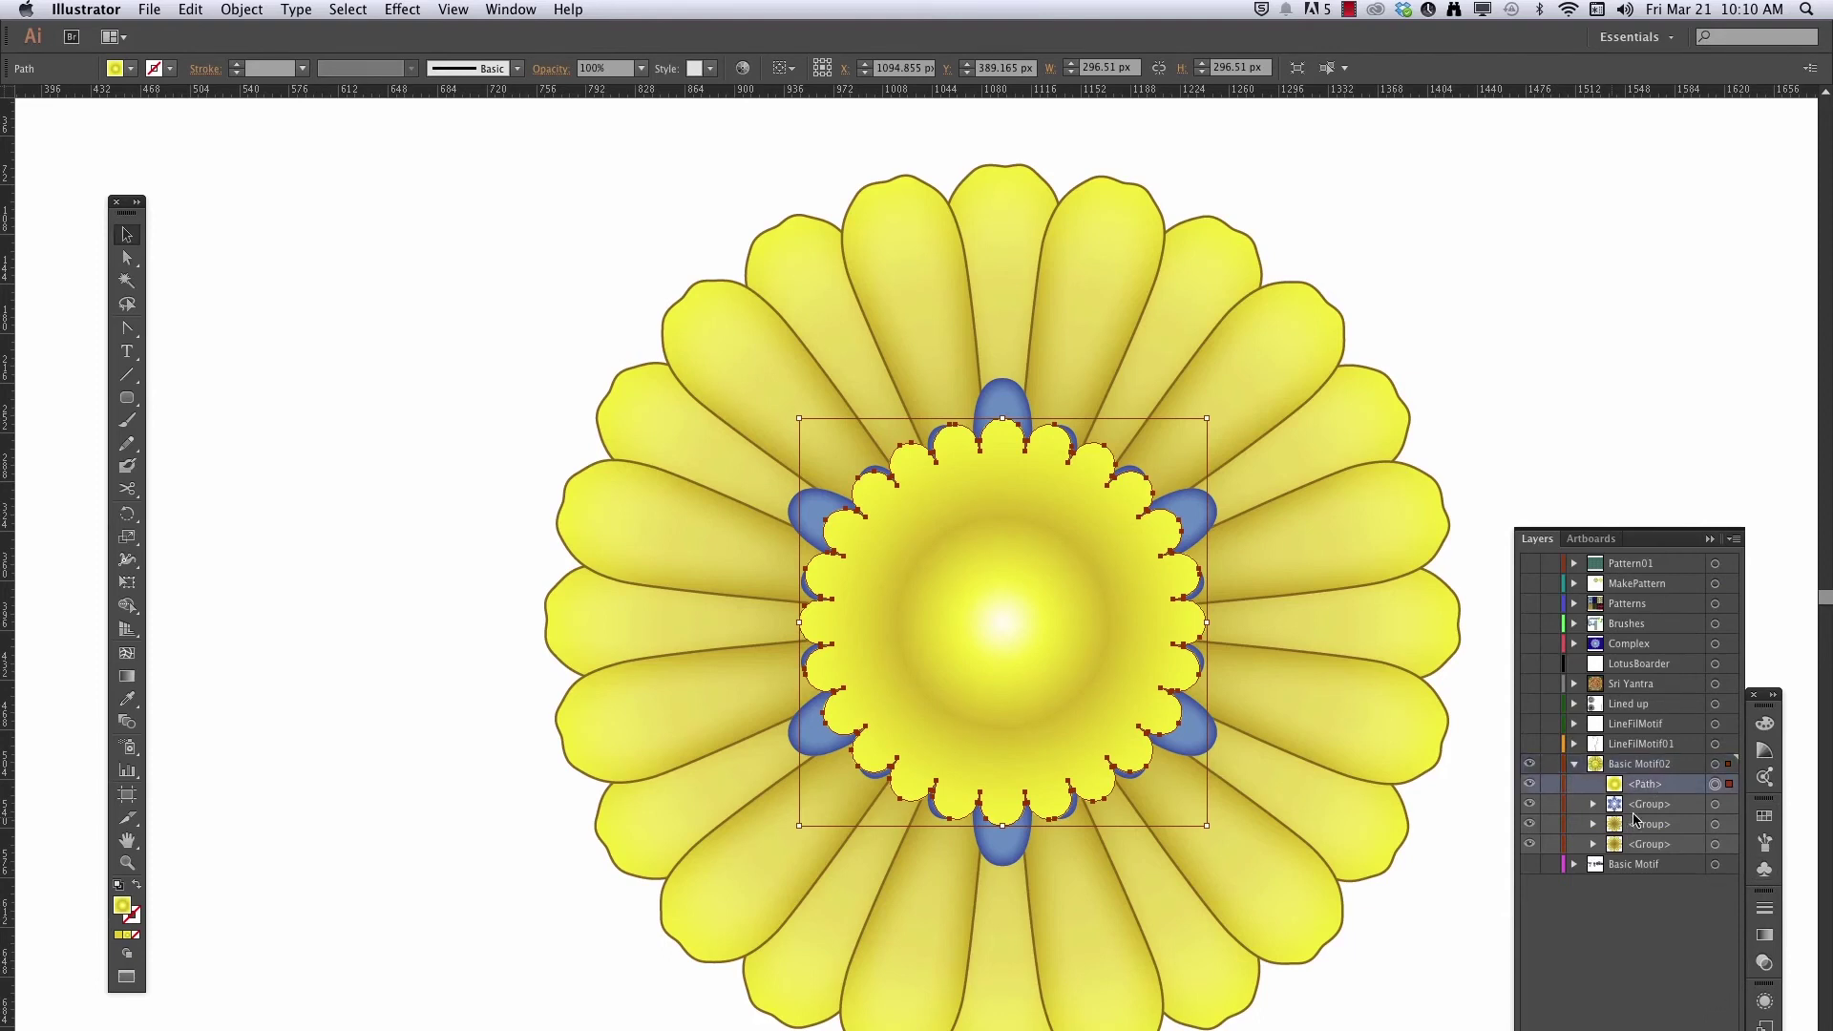
drag(1638, 786, 1642, 814)
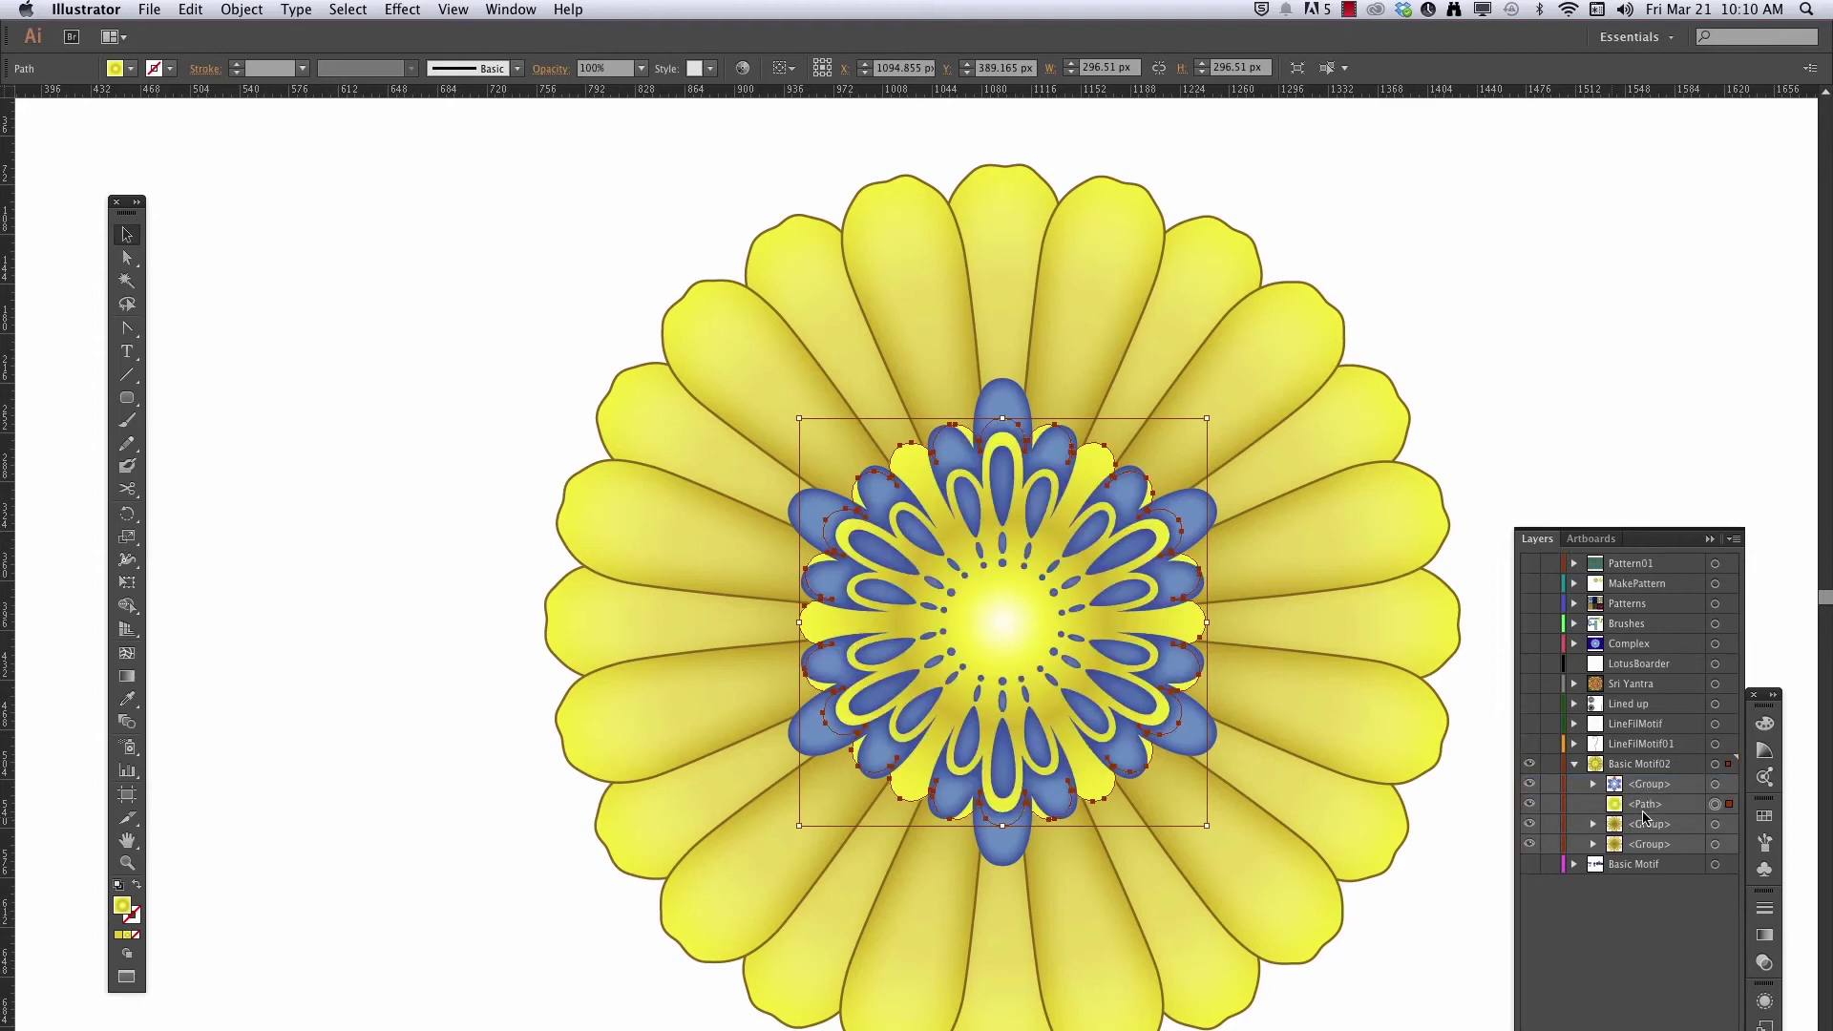
Bring the scalloped path forward over the blue ring, and send it backward behind the ring again
right_click(1028, 622)
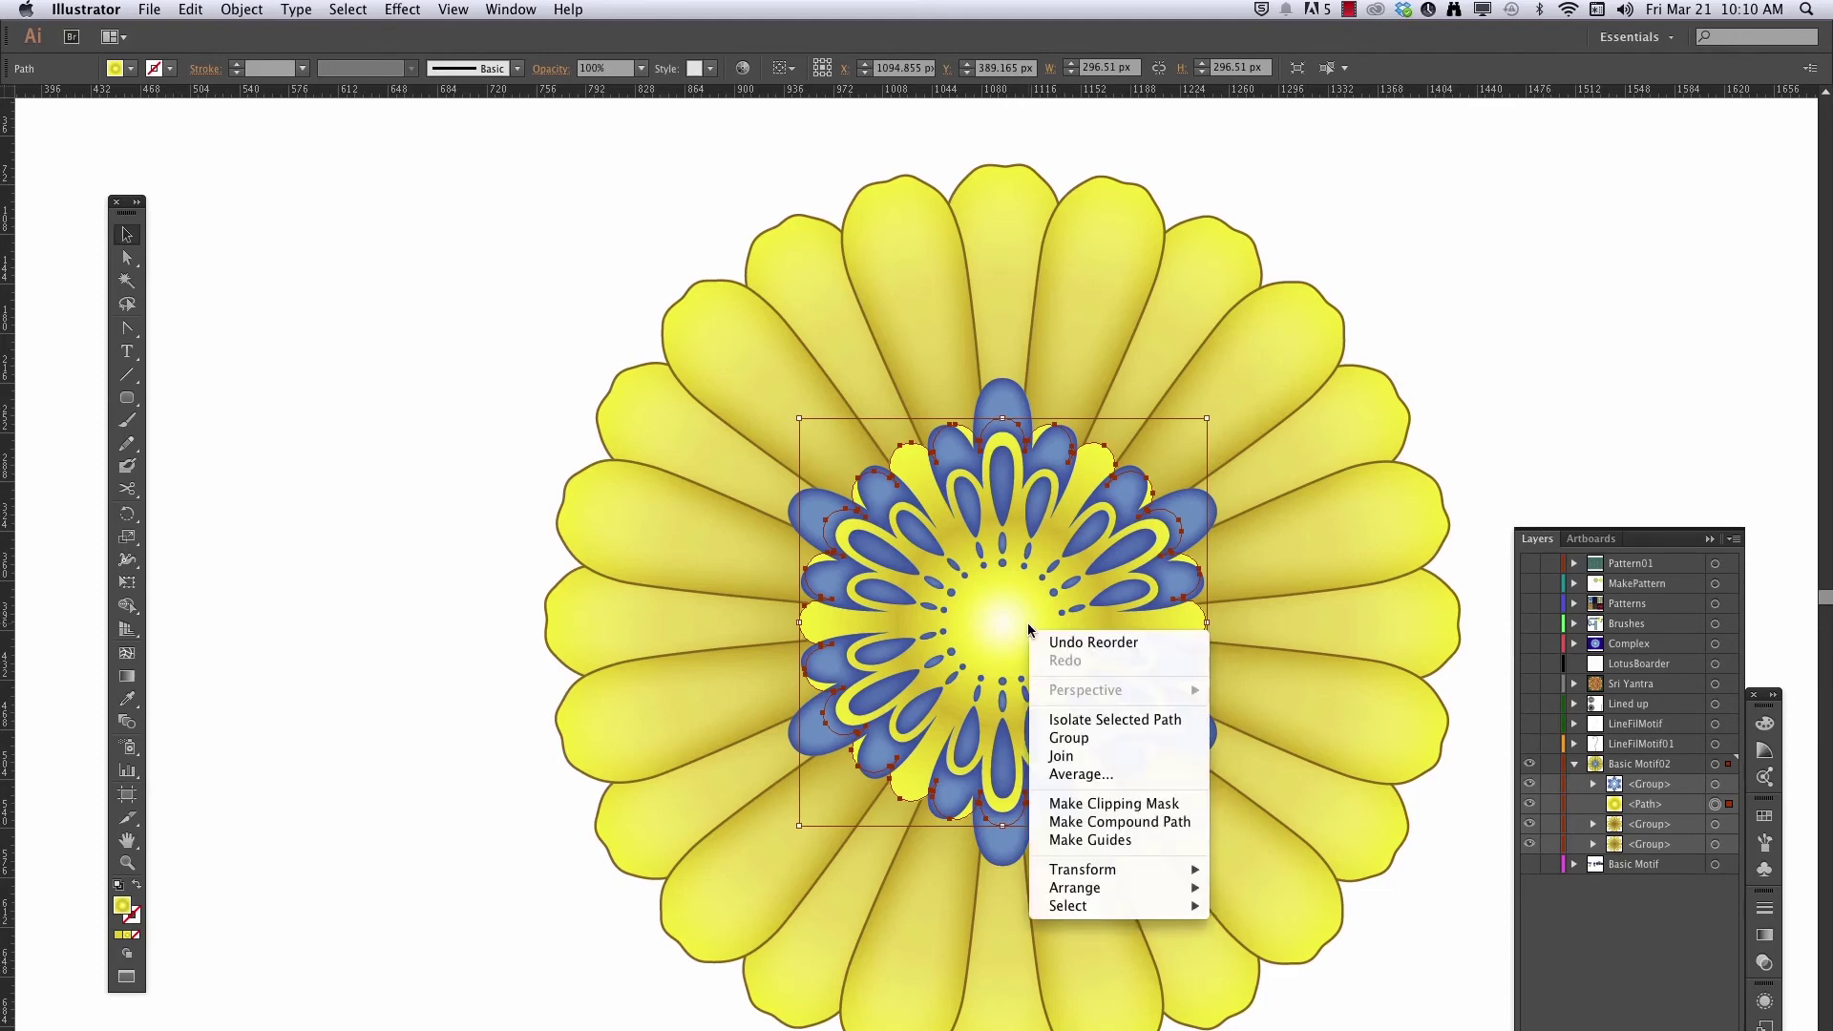
mouse_move(1193, 888)
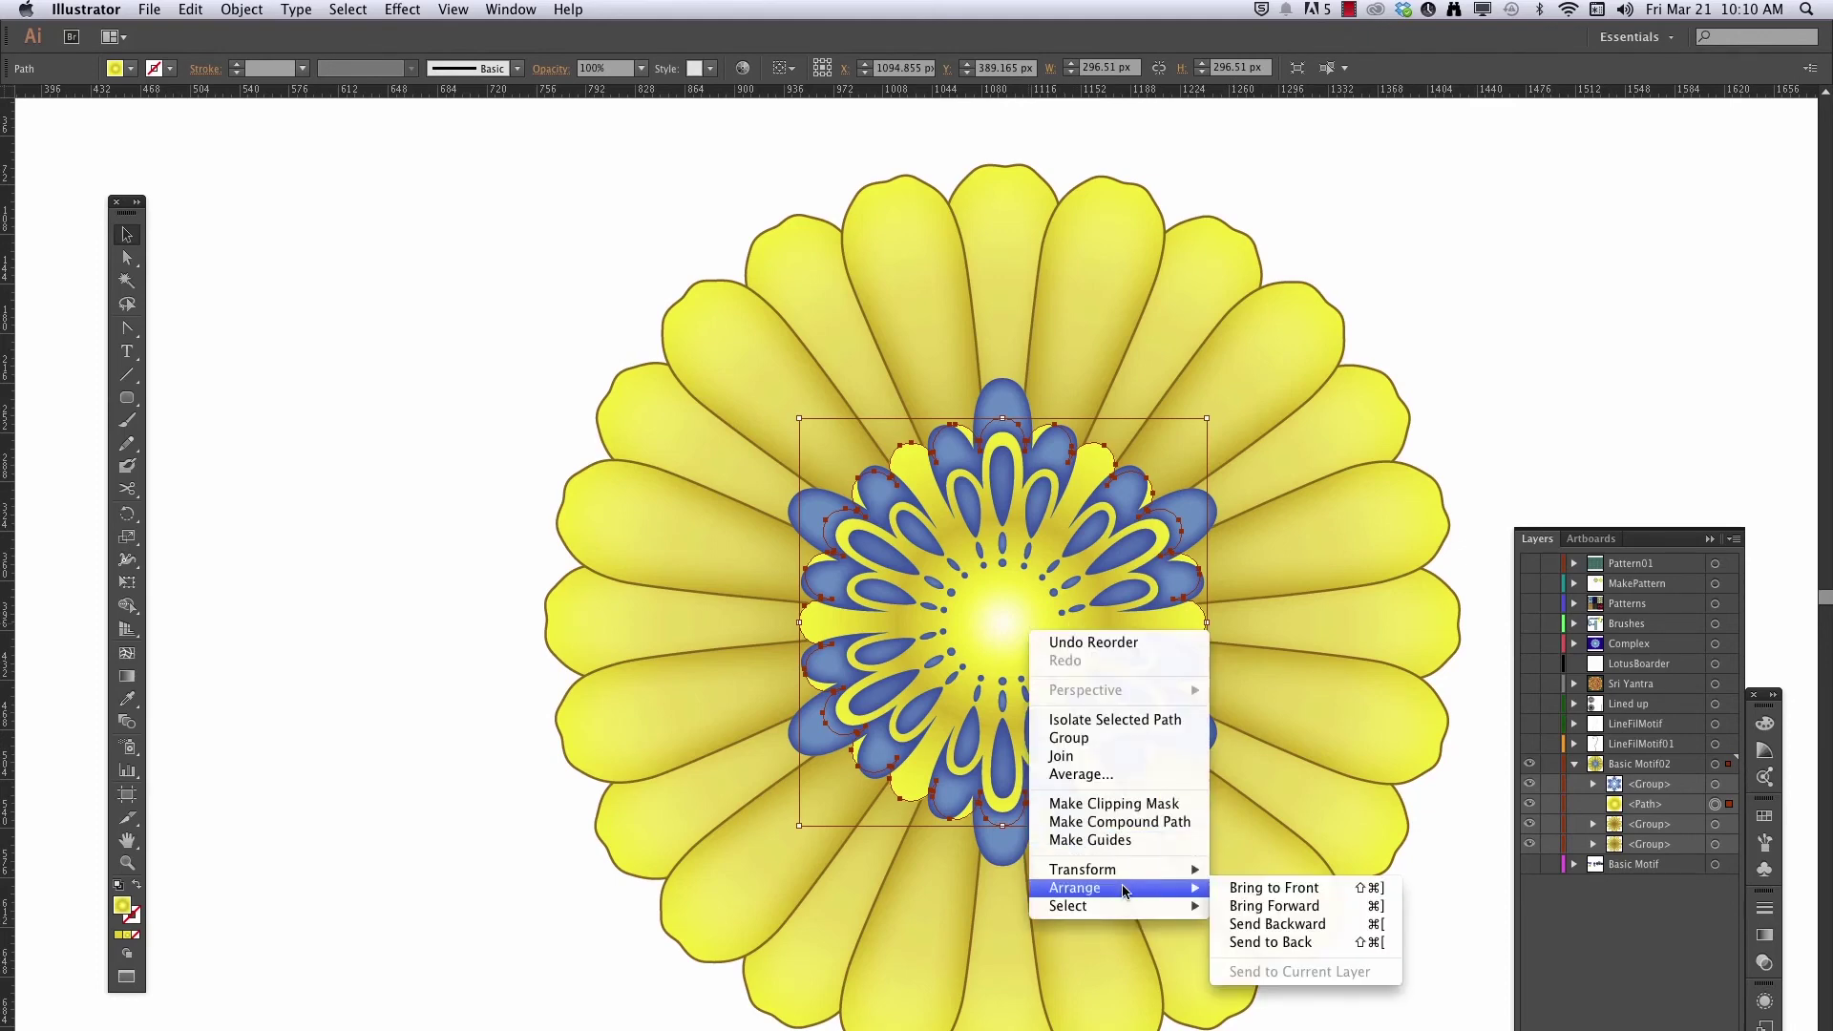
click(1260, 905)
right_click(985, 596)
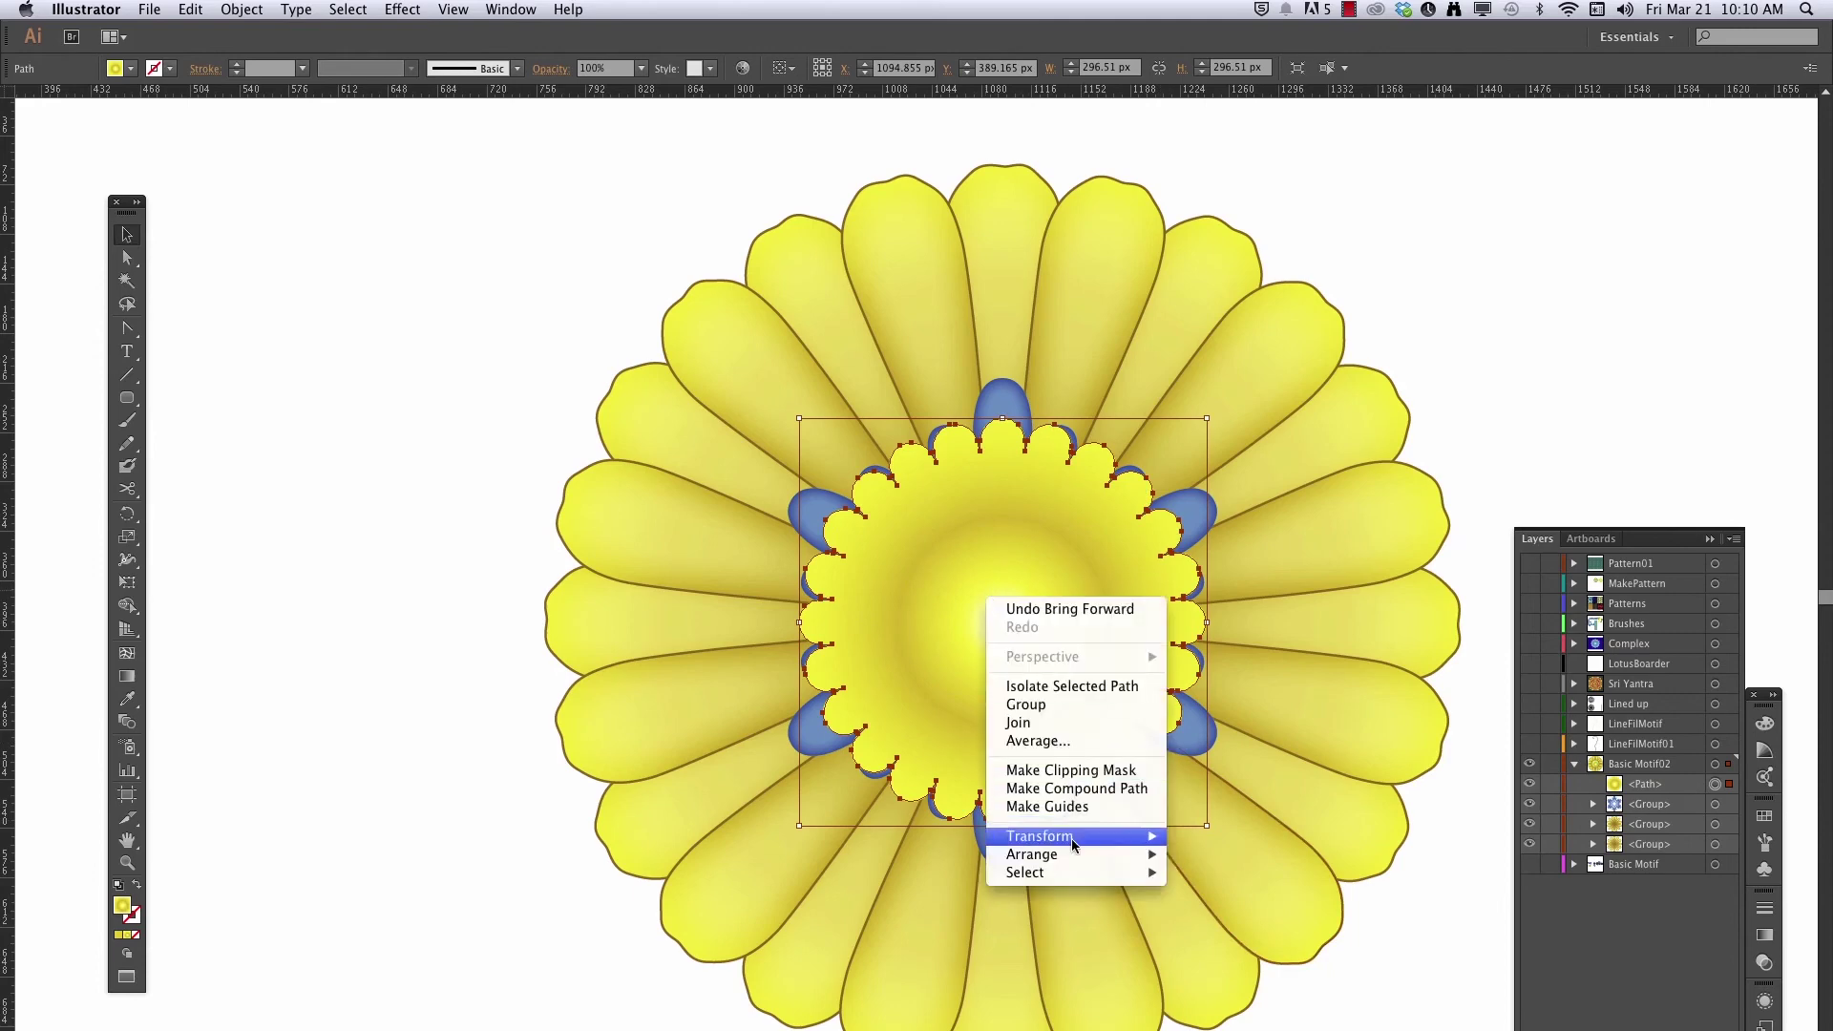
mouse_move(1079, 855)
click(1239, 892)
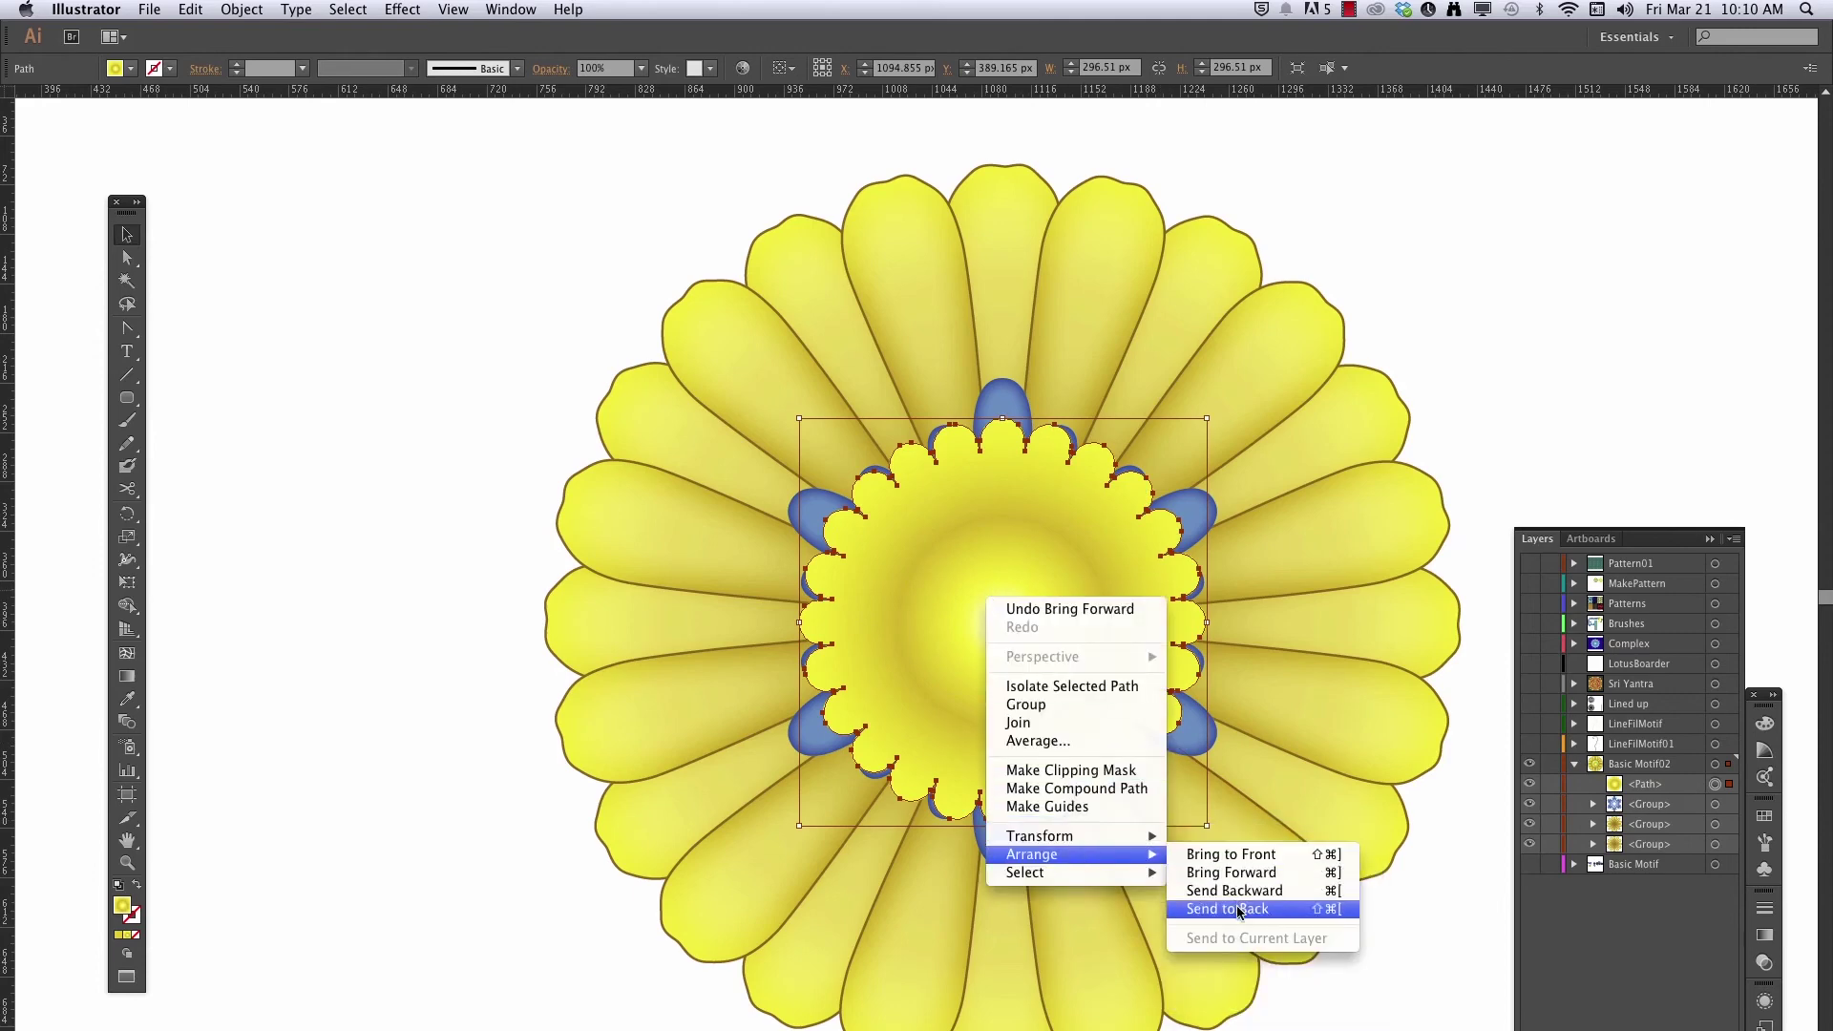
click(1323, 898)
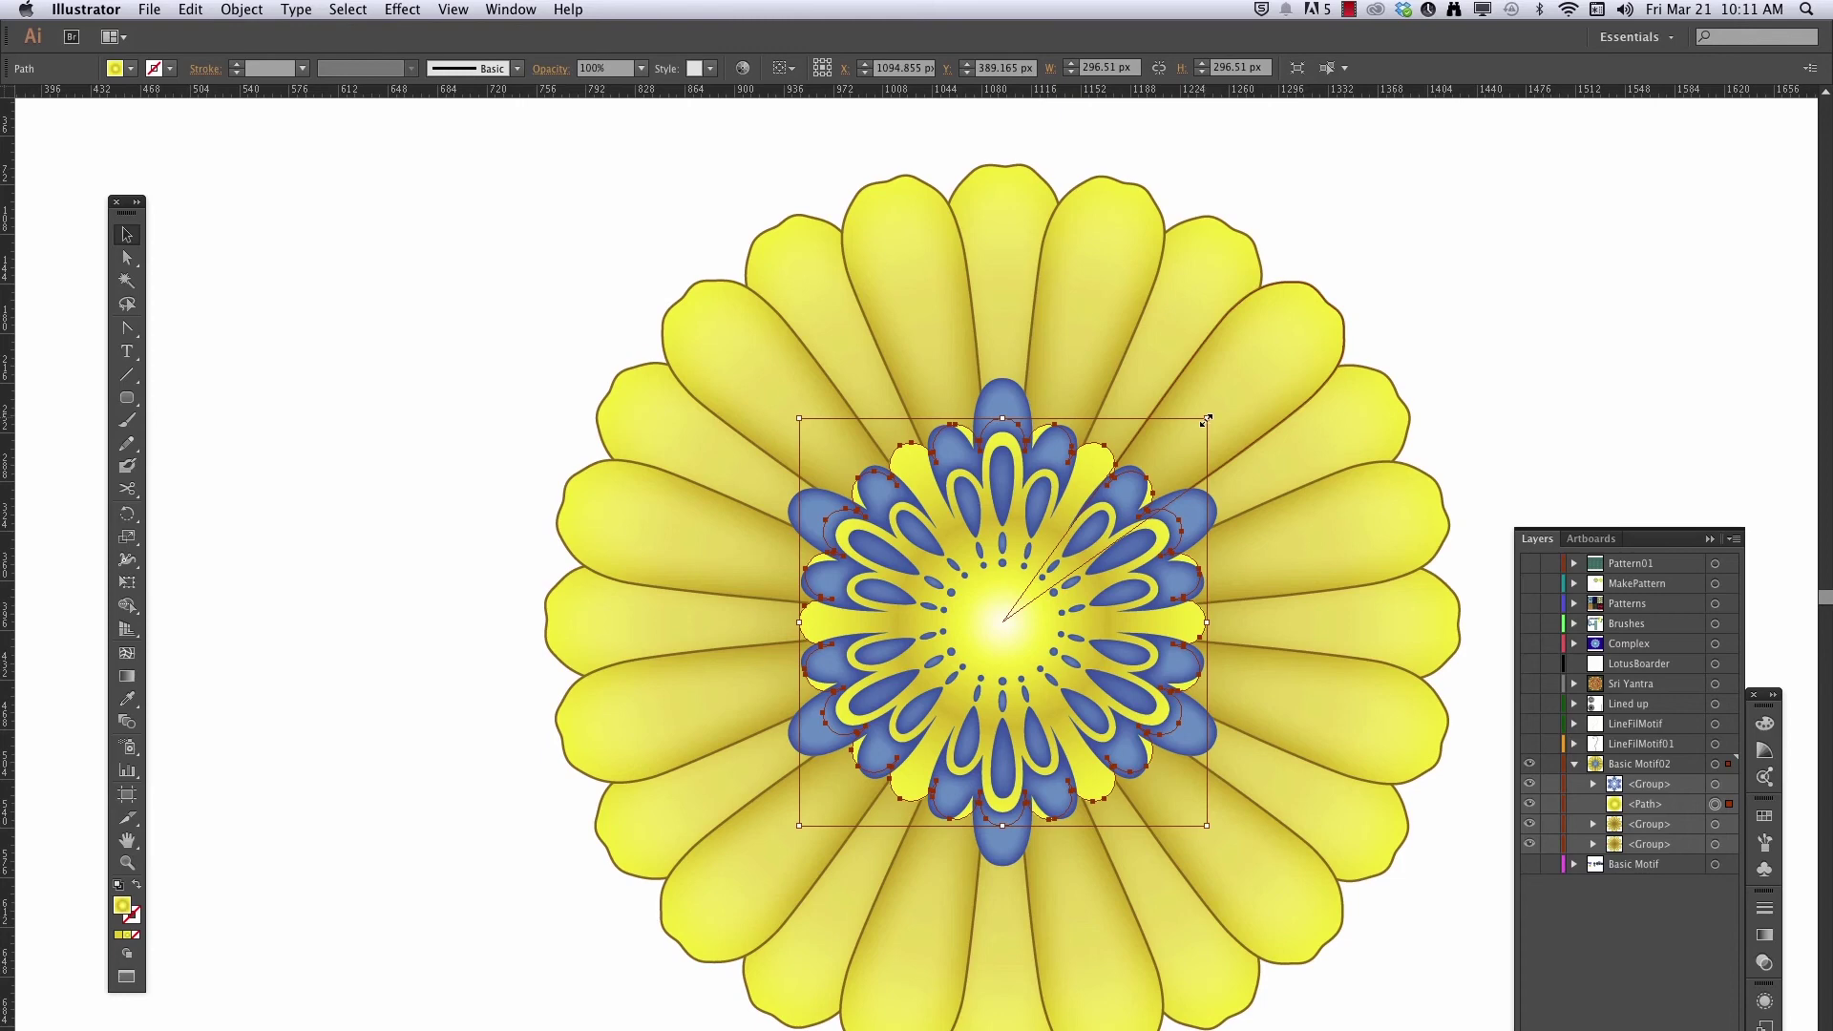
Scale the scalloped yellow shape down proportionally around its centre to about 269 px across, and deselect it
drag(1206, 418, 1204, 420)
drag(1202, 421, 1189, 437)
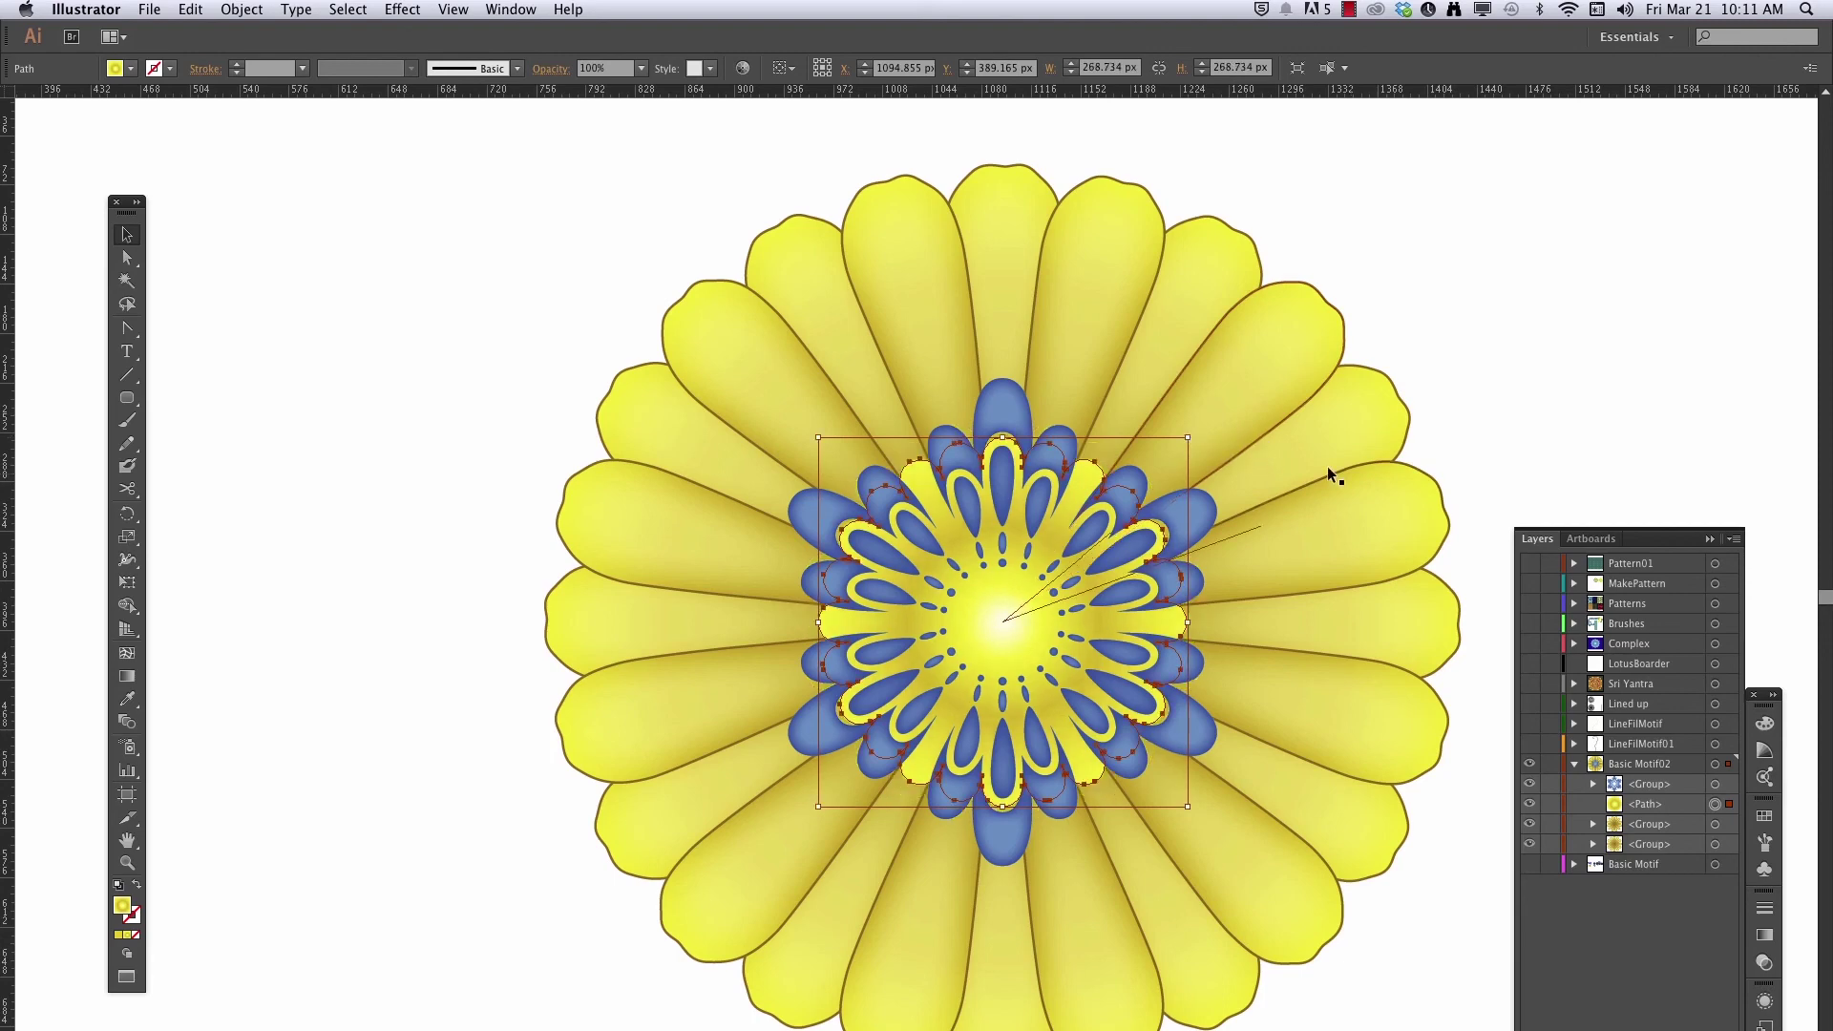
click(1541, 451)
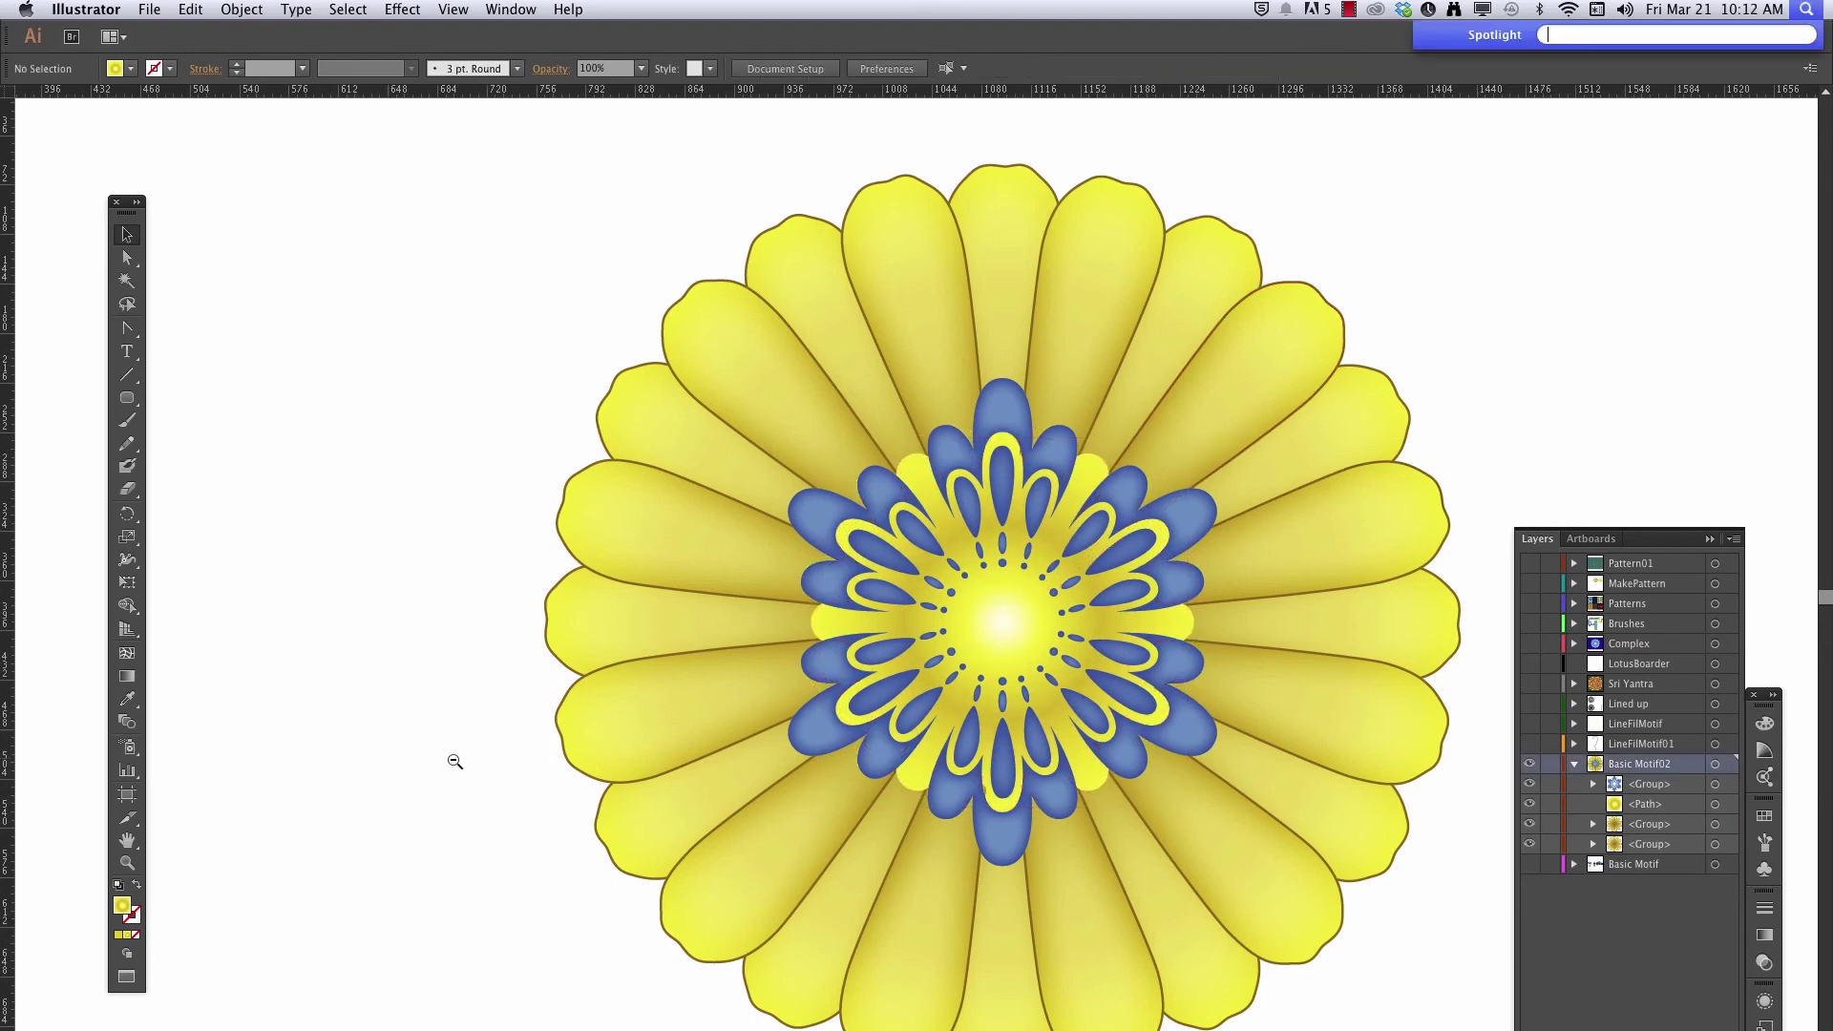
alt+click(456, 760)
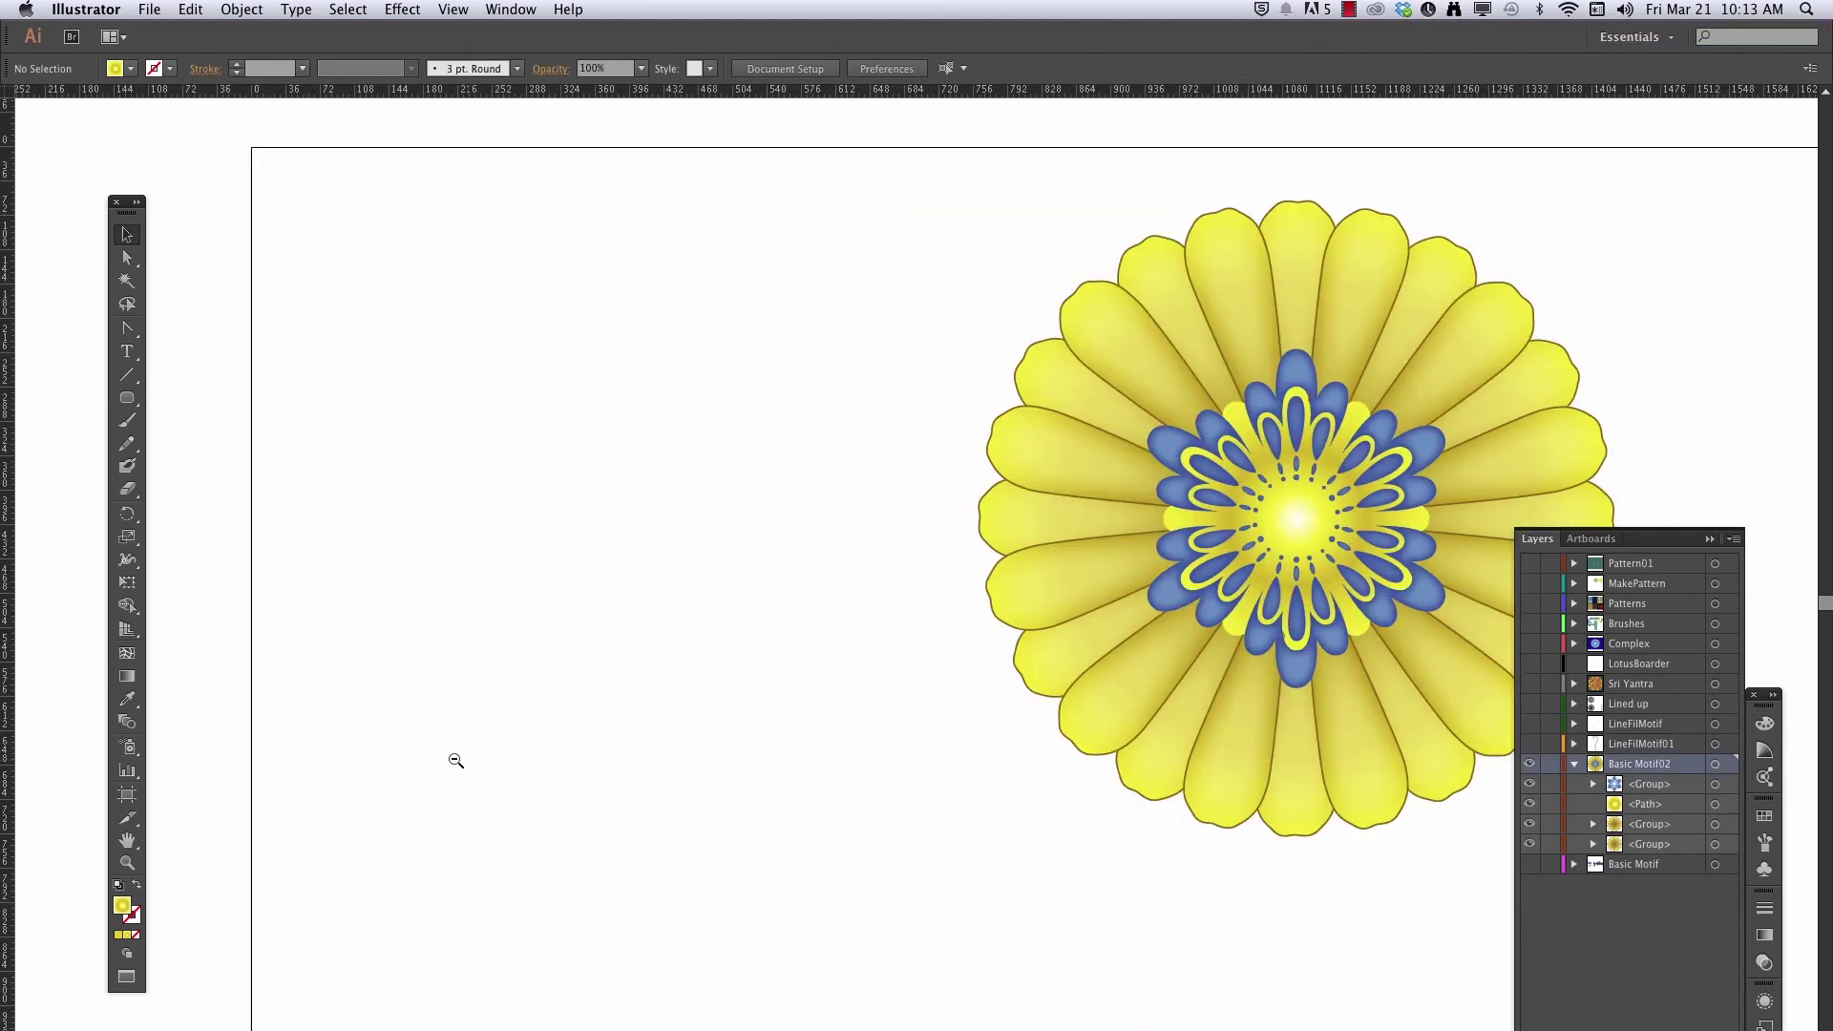
alt+click(726, 735)
drag(983, 659, 578, 759)
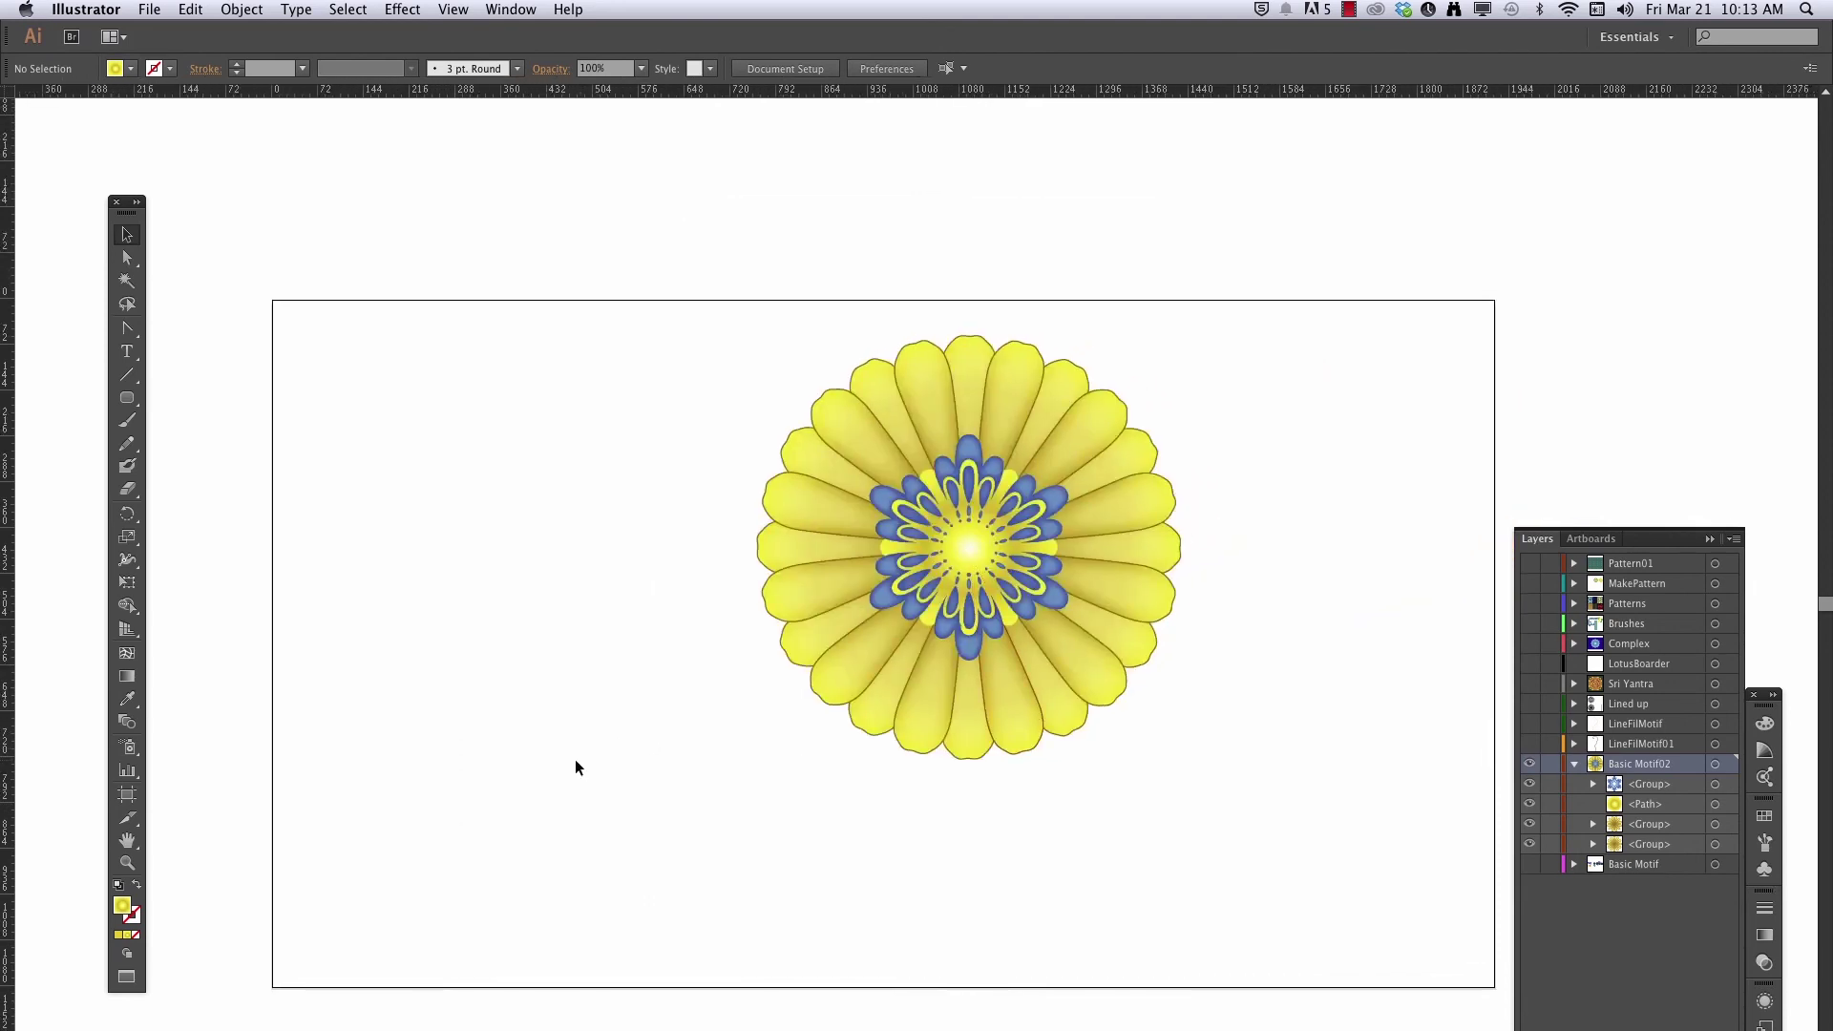